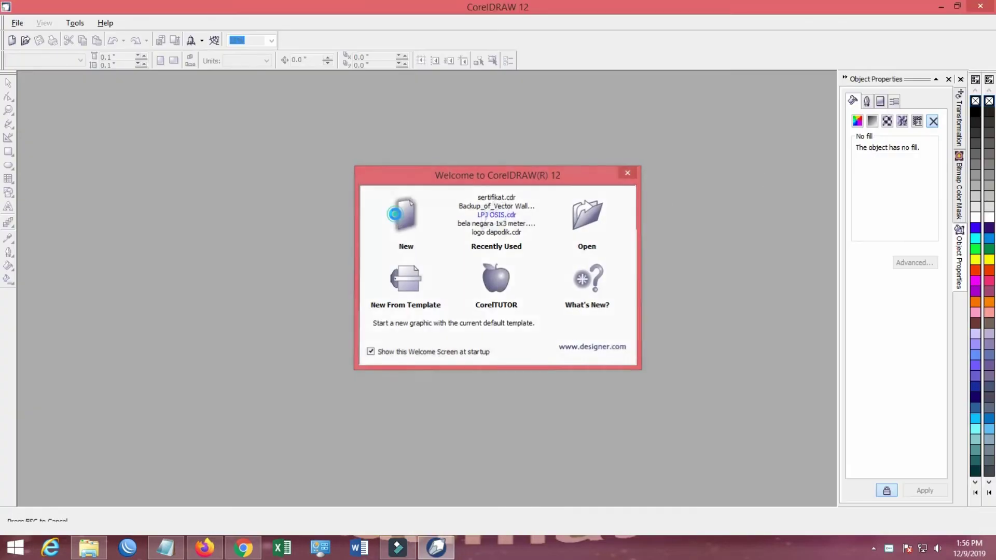
# Create a new blank drawing, turn the page to landscape and set the units to meters
pyautogui.click(395, 213)
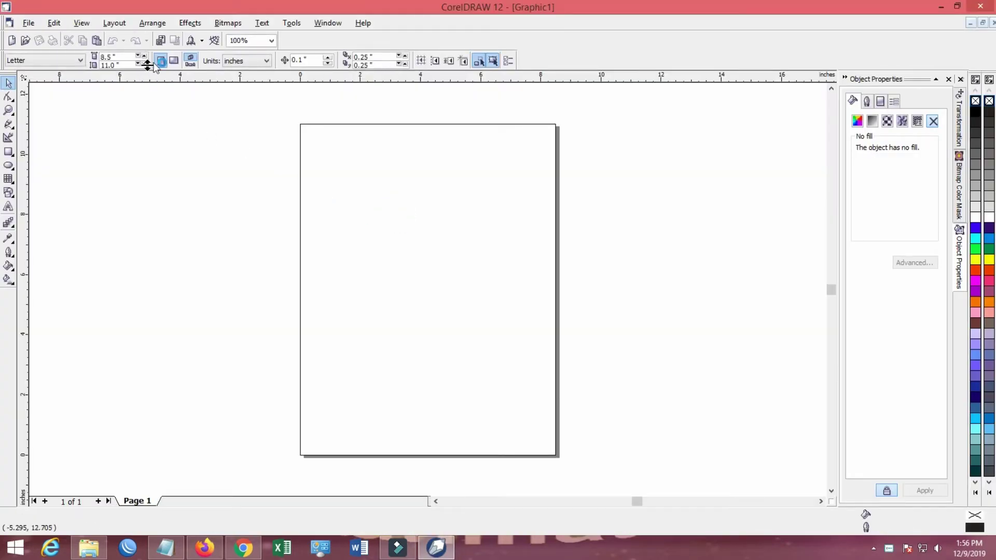
pyautogui.click(173, 61)
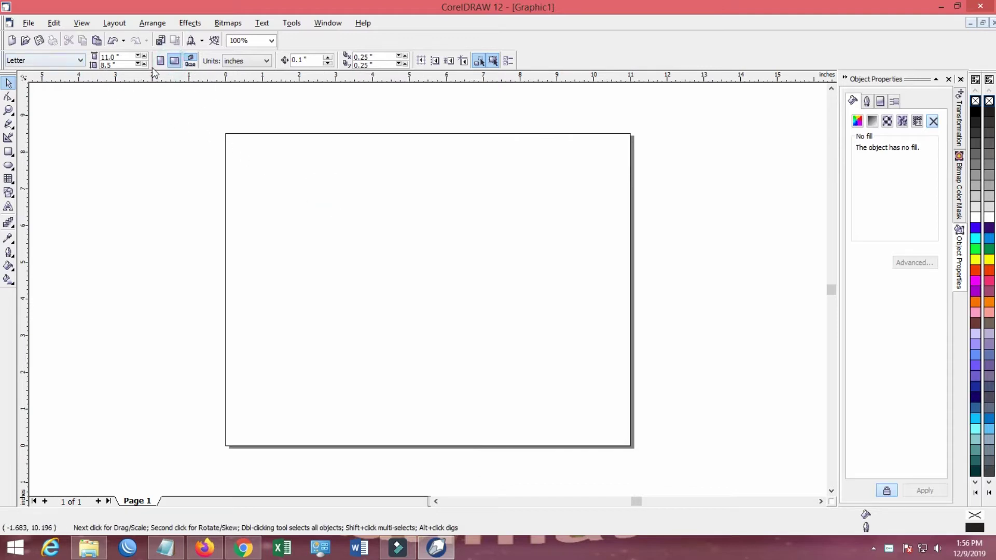
pyautogui.click(266, 61)
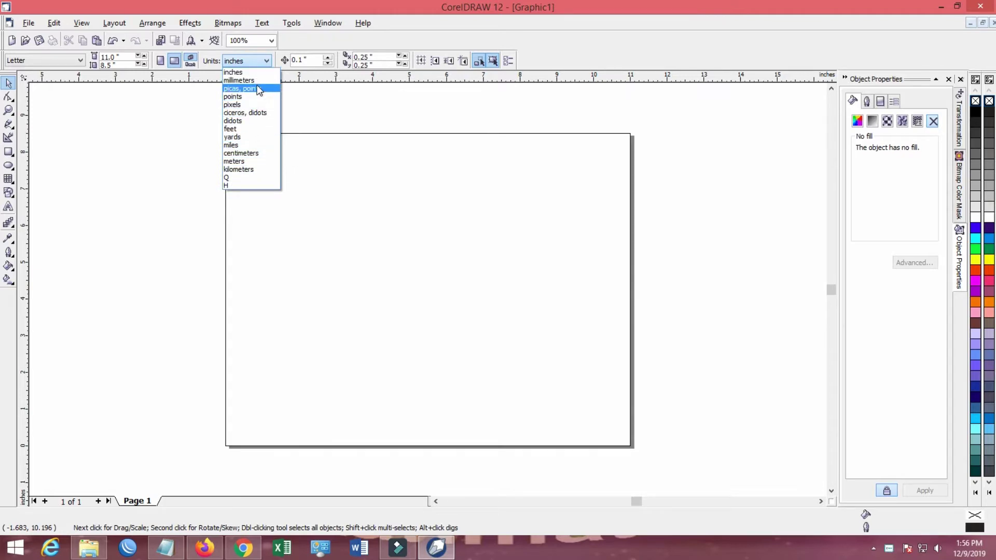
pyautogui.click(257, 161)
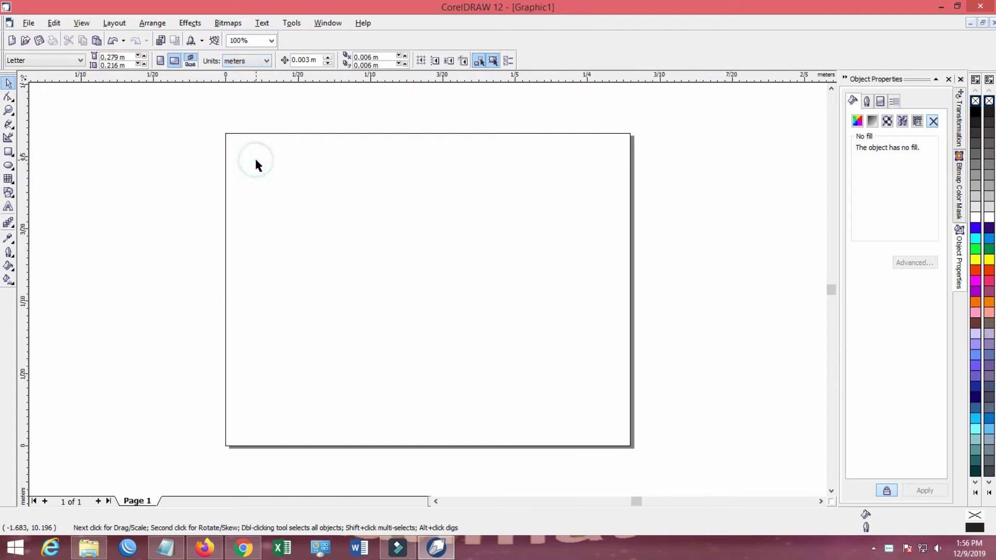
# Set the page size to 1 m by 3 m and turn the page to landscape
pyautogui.click(125, 57)
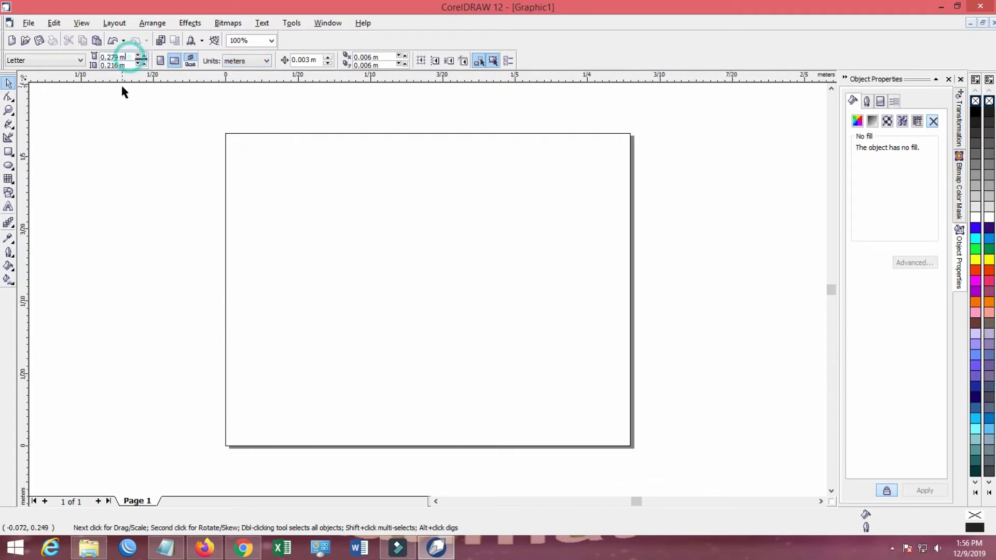
pyautogui.doubleClick(127, 56)
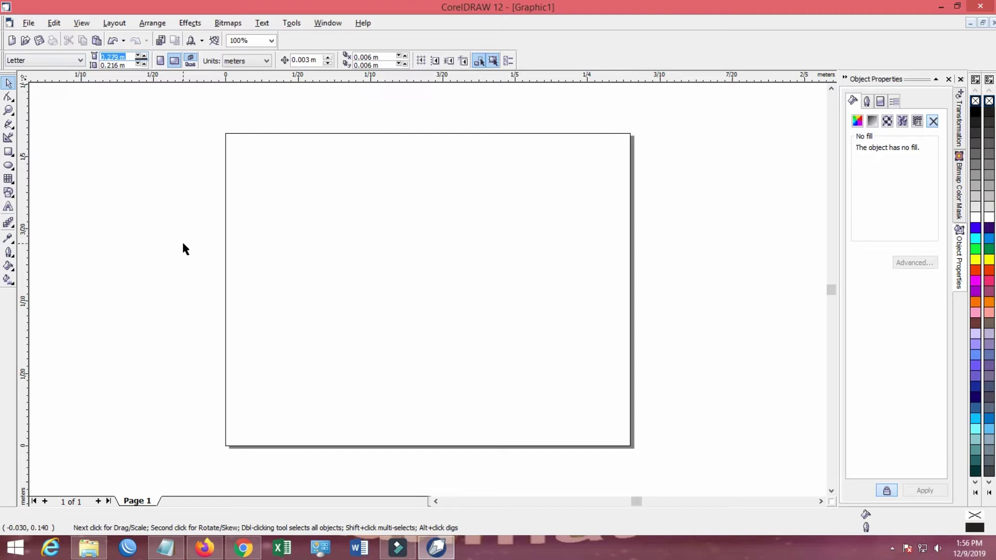
pyautogui.write('1')
pyautogui.press('Tab')
pyautogui.write('3')
pyautogui.press('Return')
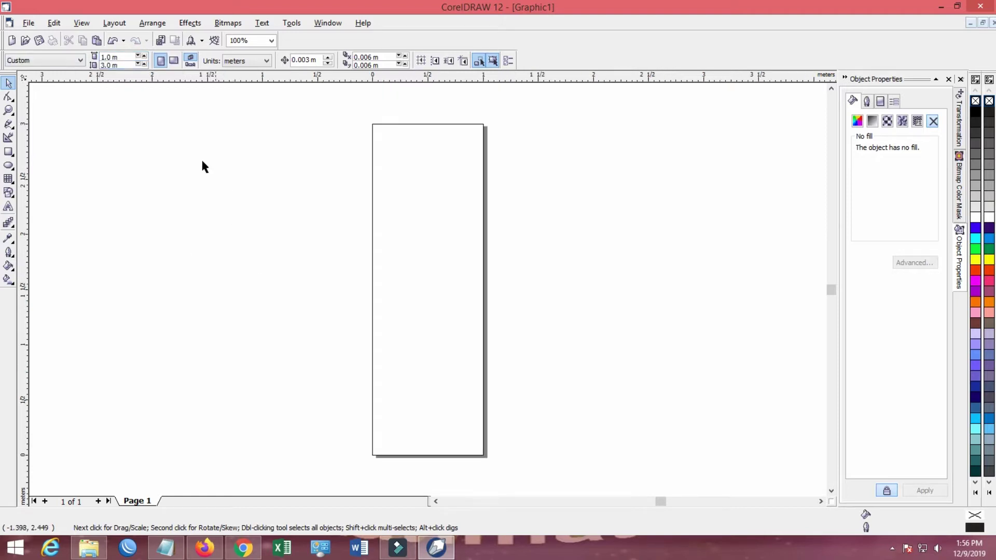
pyautogui.click(175, 61)
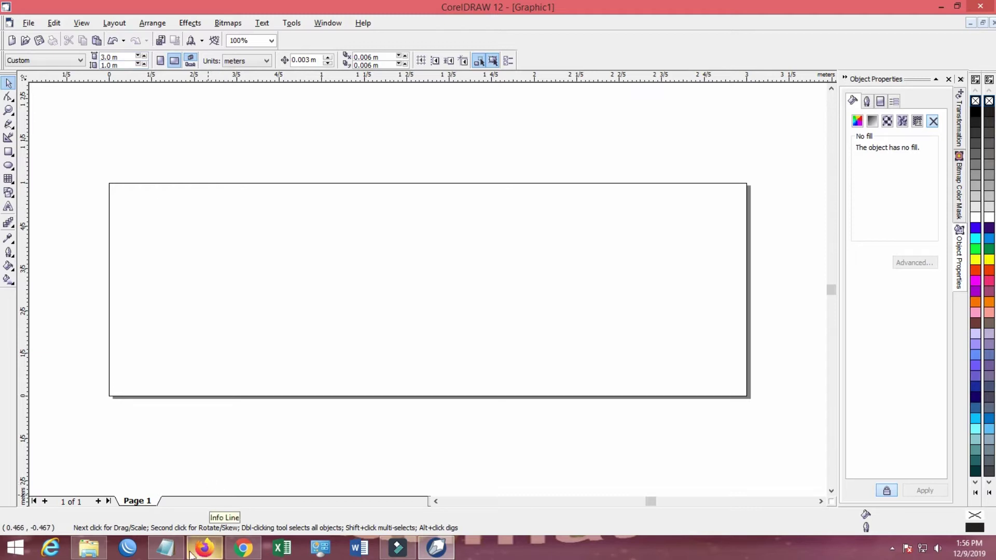
# In Notepad, join the first two lines into "Kemah Block Kelas XI dan XII SMA Negeri 1 Rajagaluh" and copy that line
pyautogui.click(165, 548)
pyautogui.moveTo(411, 306); pyautogui.dragTo(407, 249)
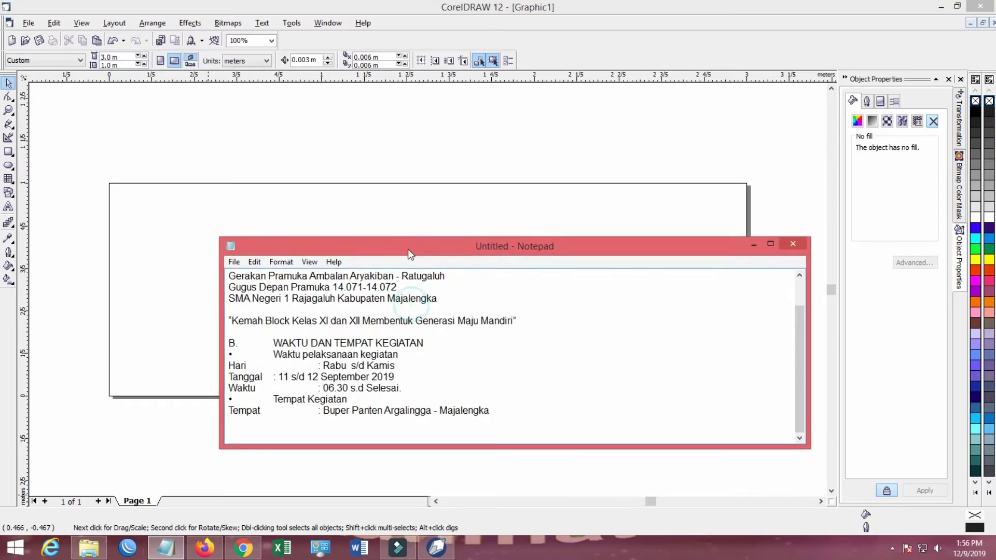
pyautogui.scroll(1, 435, 292)
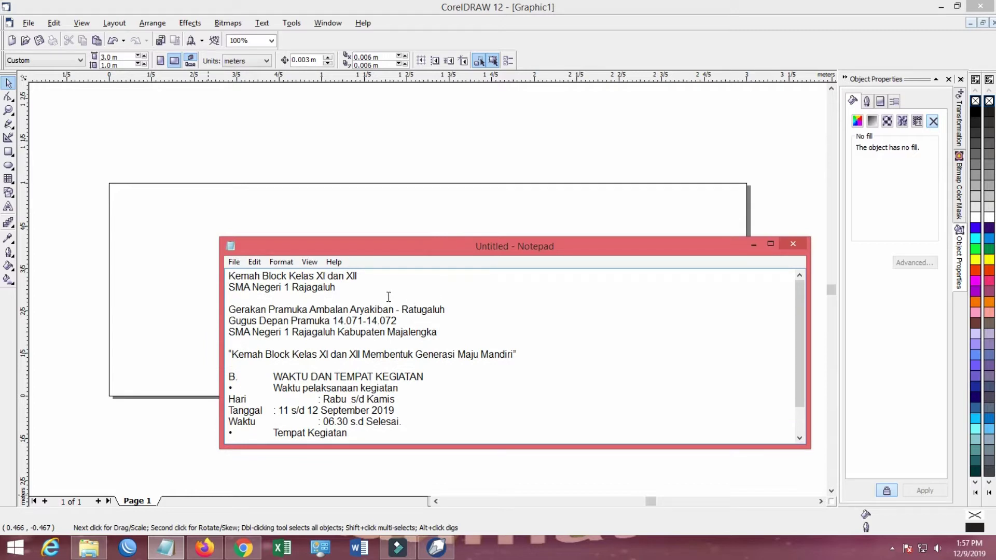
pyautogui.click(363, 277)
pyautogui.press('Delete')
pyautogui.moveTo(483, 277); pyautogui.dragTo(139, 270)
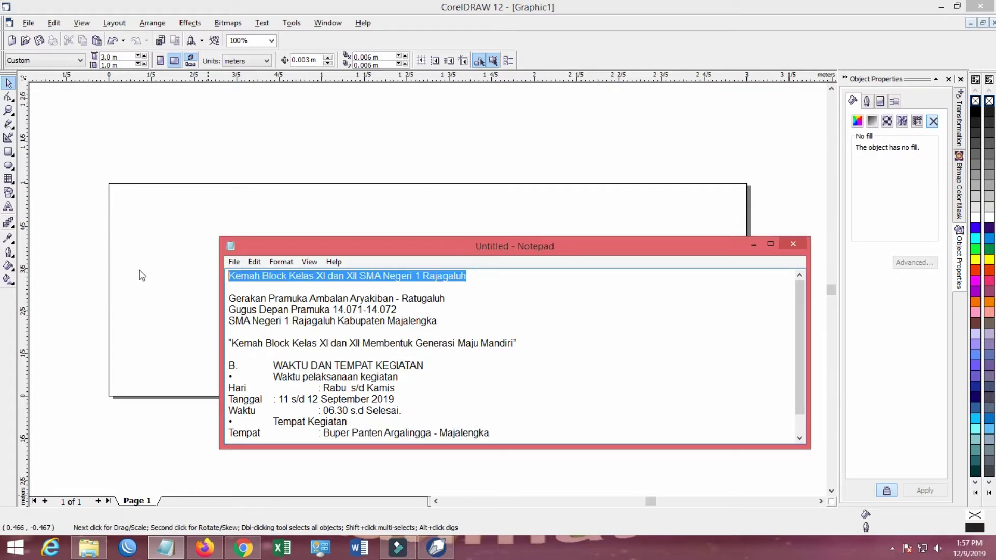
# Back in CorelDRAW, paste the copied title as artistic text and enlarge it across the upper part of the page
pyautogui.click(217, 173)
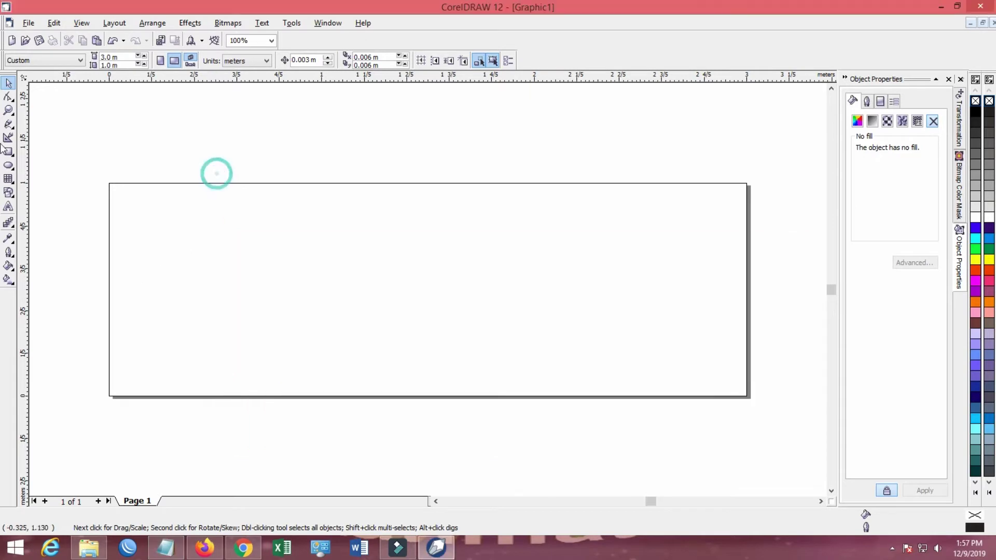
pyautogui.click(8, 206)
pyautogui.click(322, 217)
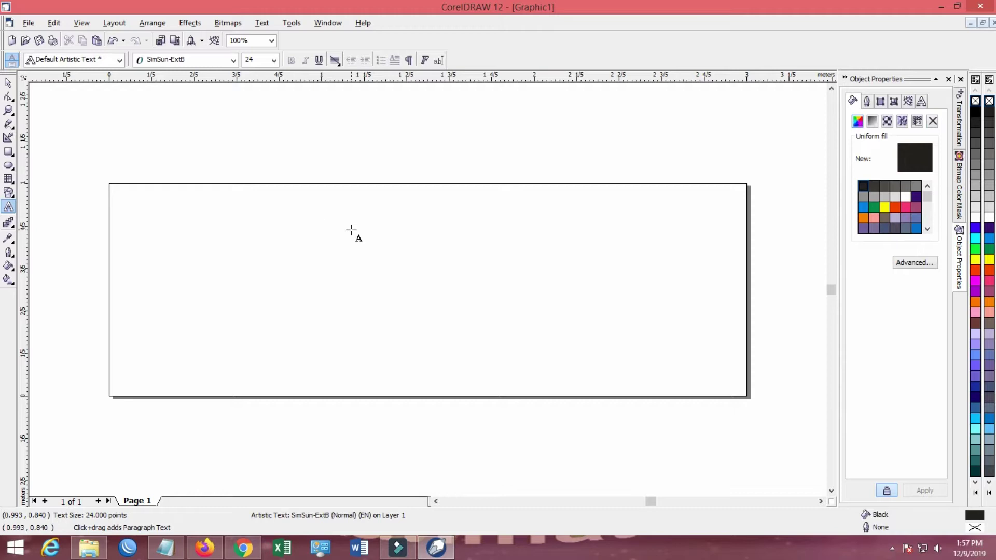
pyautogui.click(8, 83)
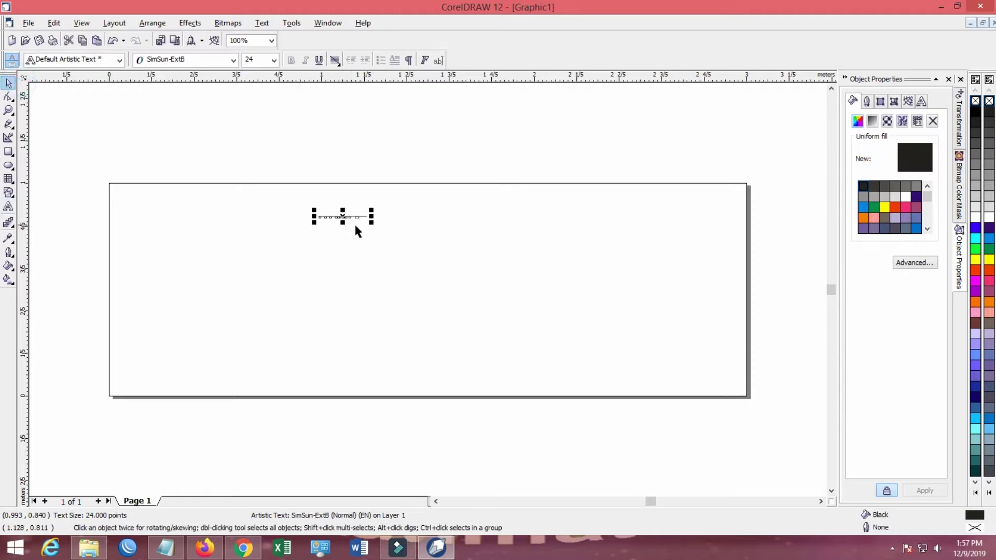
pyautogui.moveTo(372, 223); pyautogui.dragTo(554, 258)
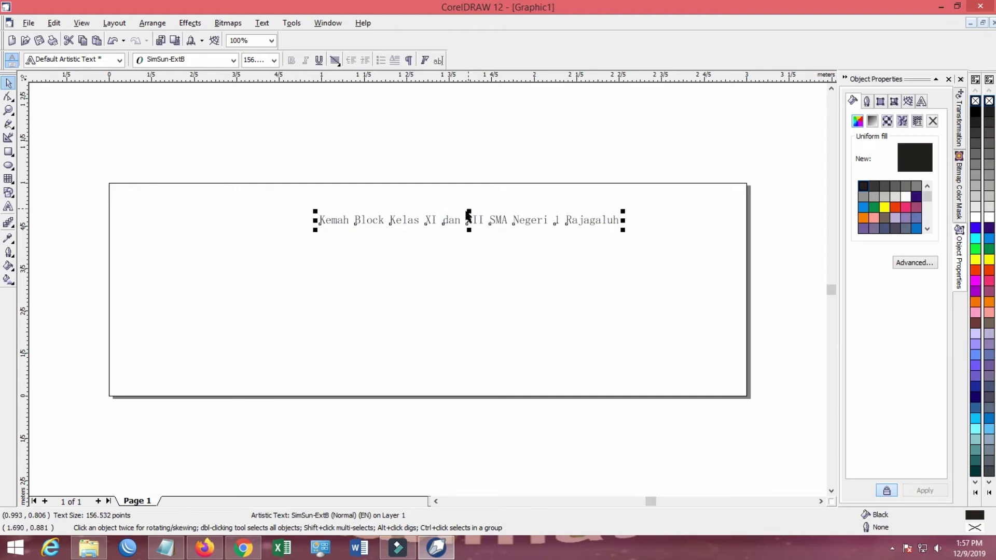
pyautogui.moveTo(315, 212); pyautogui.dragTo(182, 171)
pyautogui.moveTo(402, 218)
pyautogui.mouseDown()
pyautogui.moveTo(403, 142)
pyautogui.moveTo(406, 212)
pyautogui.mouseUp()
pyautogui.click(373, 273)
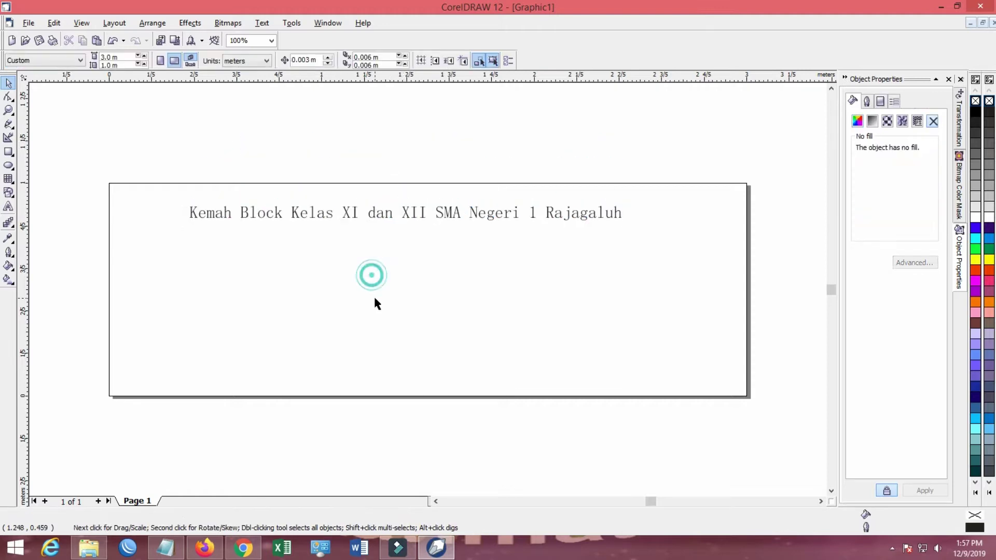
# In Notepad, copy the two lines "Gerakan Pramuka Ambalan Aryakiban - Ratugaluh" and "Gugus Depan Pramuka 14.071-14.072"
pyautogui.click(166, 548)
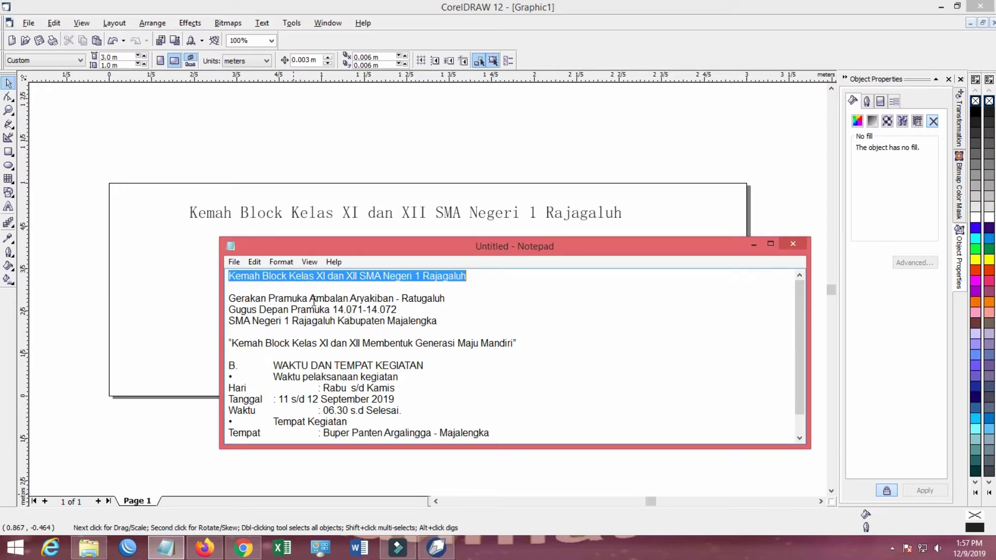
pyautogui.click(269, 299)
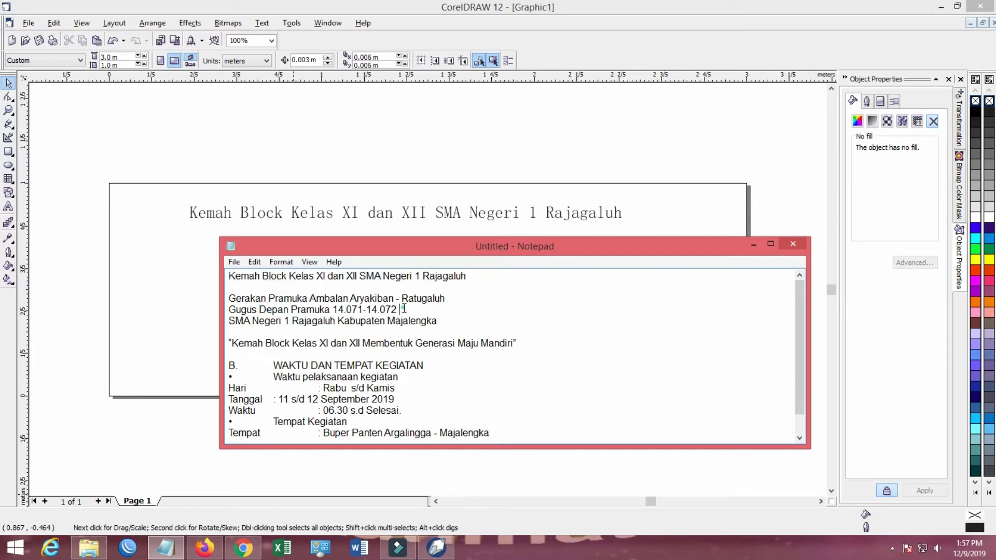
pyautogui.moveTo(403, 309); pyautogui.dragTo(222, 298)
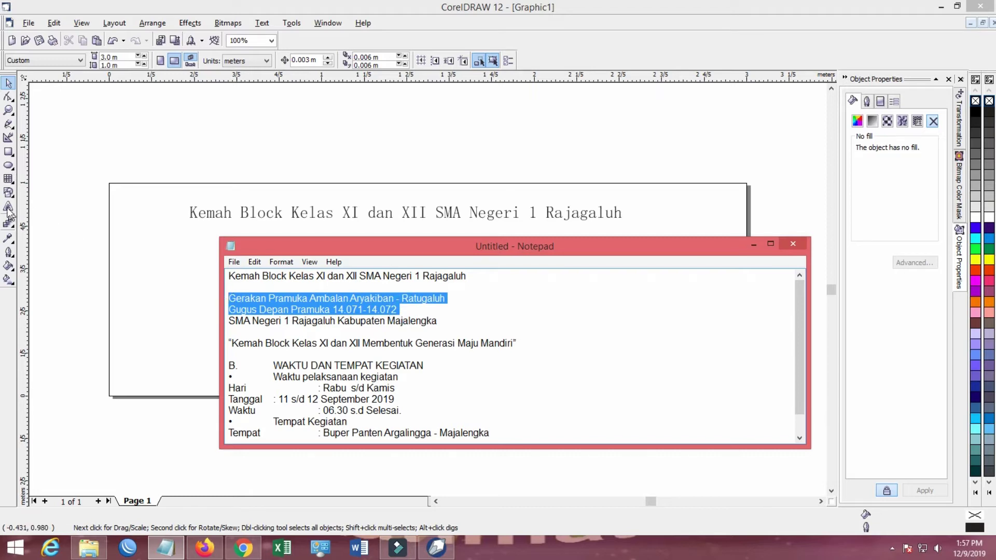
# Paste the two scout group lines into CorelDRAW as artistic text, enlarge them and place them just below the title
pyautogui.click(9, 209)
pyautogui.click(222, 286)
pyautogui.hotkey('ctrl', 'v')
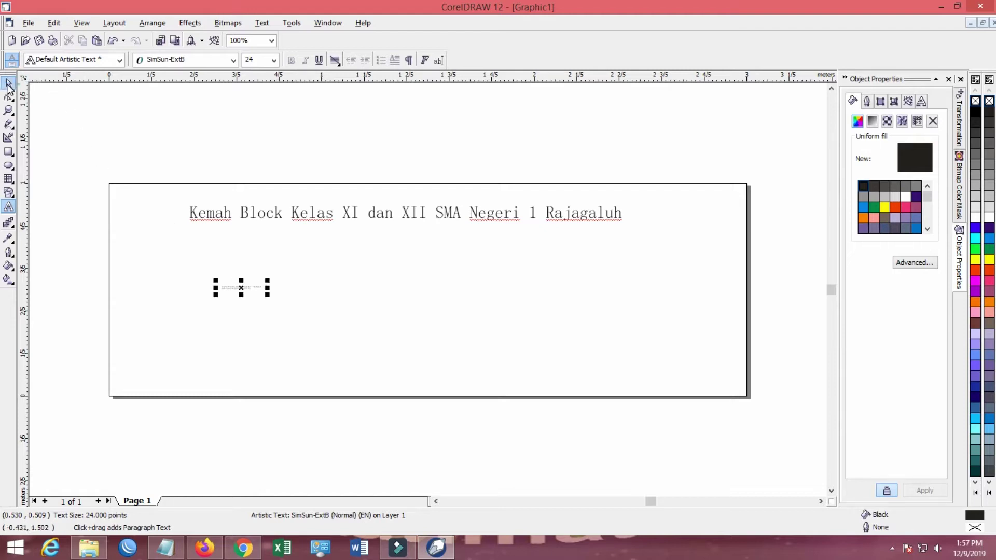
pyautogui.click(8, 84)
pyautogui.moveTo(267, 294); pyautogui.dragTo(598, 367)
pyautogui.click(356, 294)
pyautogui.moveTo(357, 295); pyautogui.dragTo(282, 253)
pyautogui.click(313, 301)
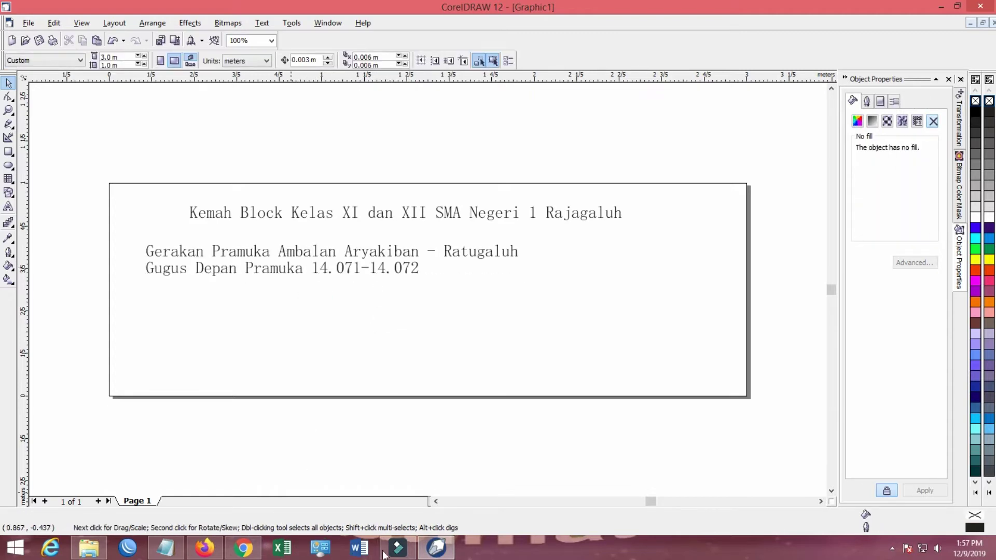
# Copy the quoted theme "Kemah Block Kelas XI dan XII Membentuk Generasi Maju Mandiri" from Notepad and paste it as enlarged artistic text below the scout group lines
pyautogui.moveTo(228, 554)
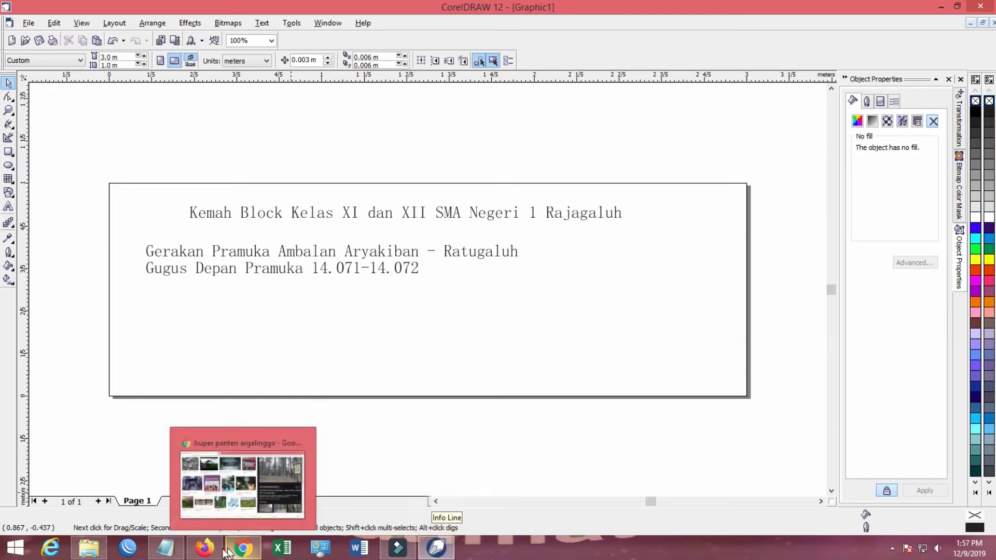
pyautogui.click(165, 548)
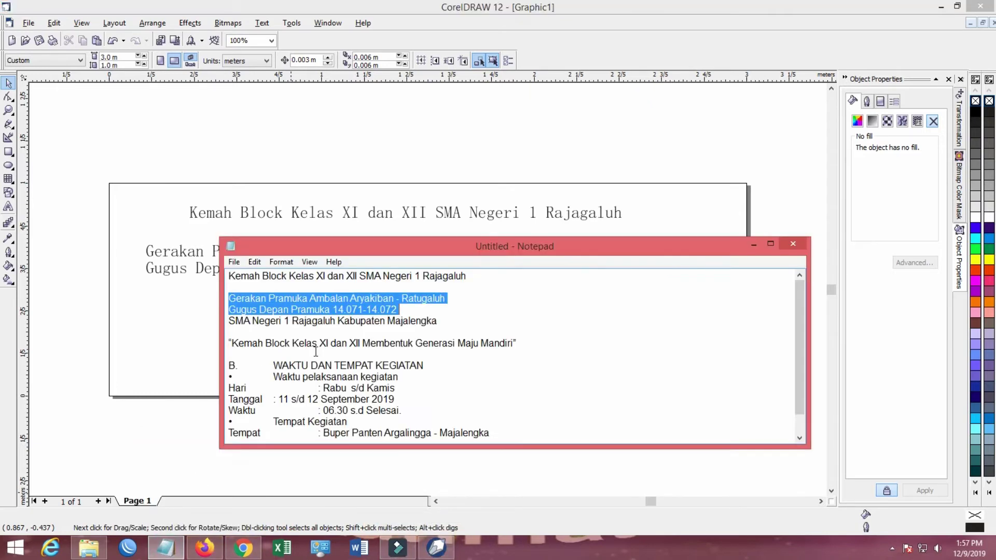
pyautogui.moveTo(520, 343); pyautogui.dragTo(206, 346)
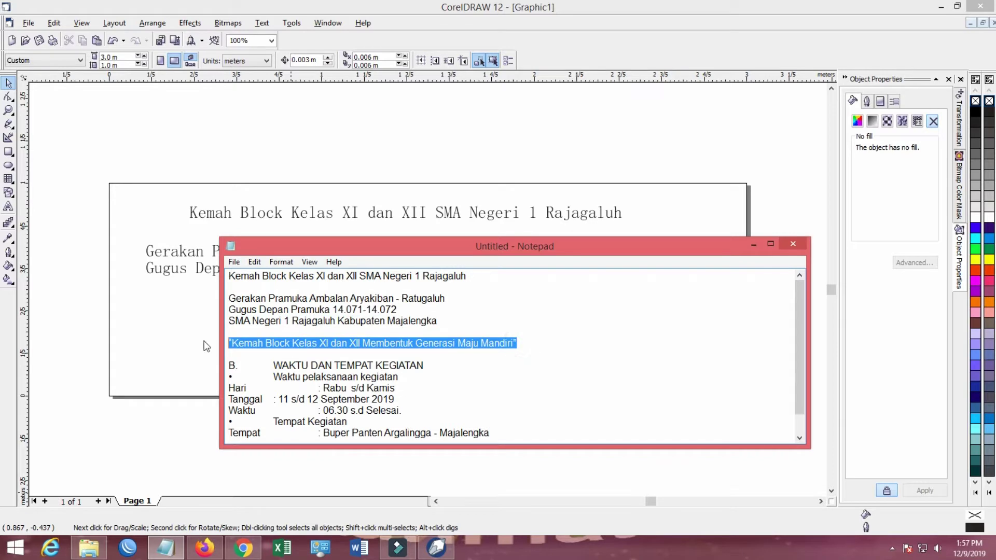
pyautogui.click(104, 266)
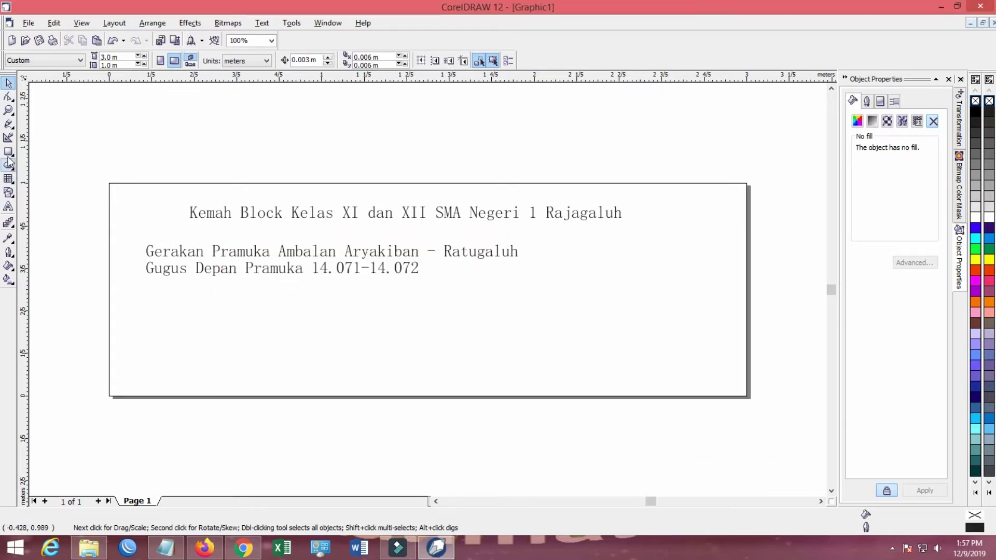
pyautogui.click(8, 206)
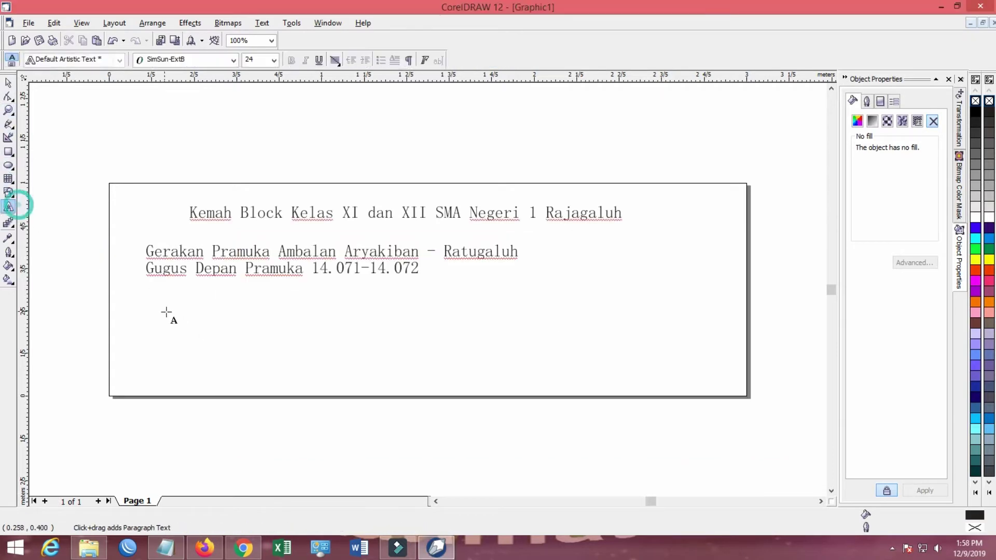
pyautogui.click(171, 313)
pyautogui.hotkey('ctrl', 'v')
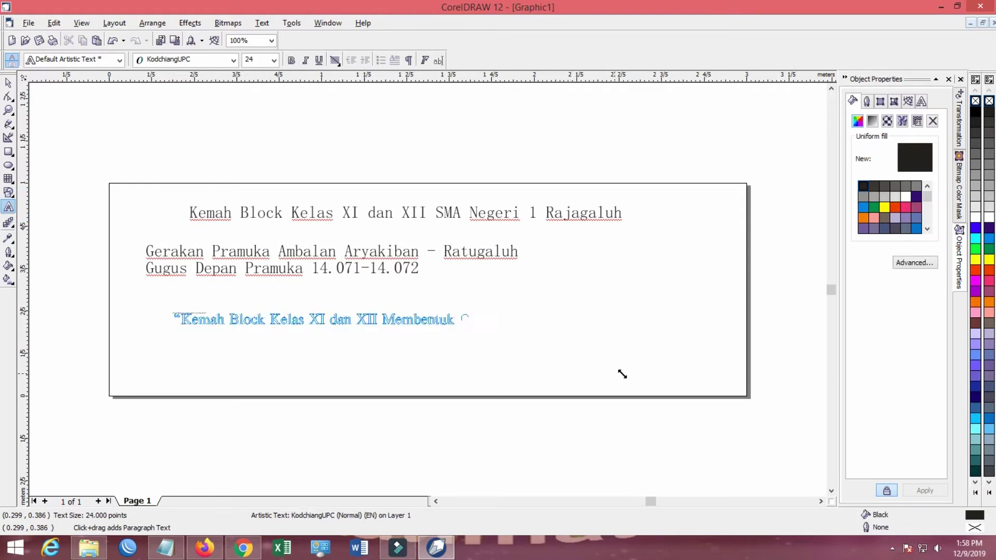
# In Notepad, copy the event date "11 s/d 12 September 2019"
pyautogui.click(166, 549)
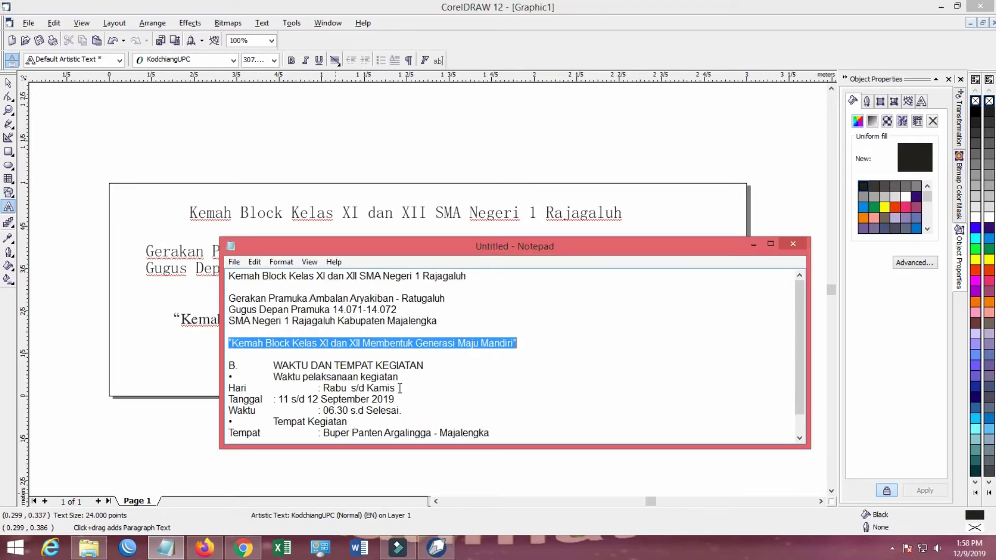
pyautogui.scroll(-1, 400, 389)
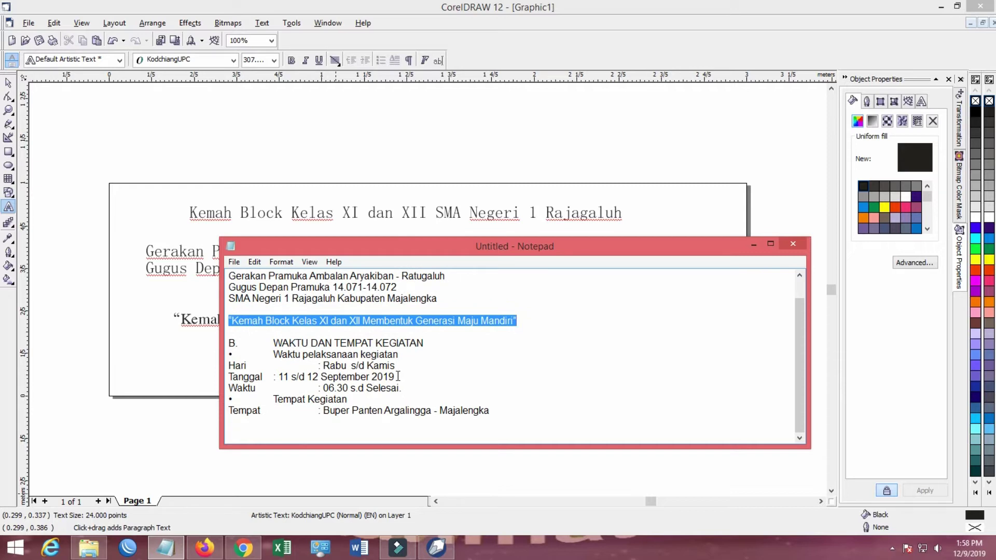
pyautogui.moveTo(394, 377); pyautogui.dragTo(287, 376)
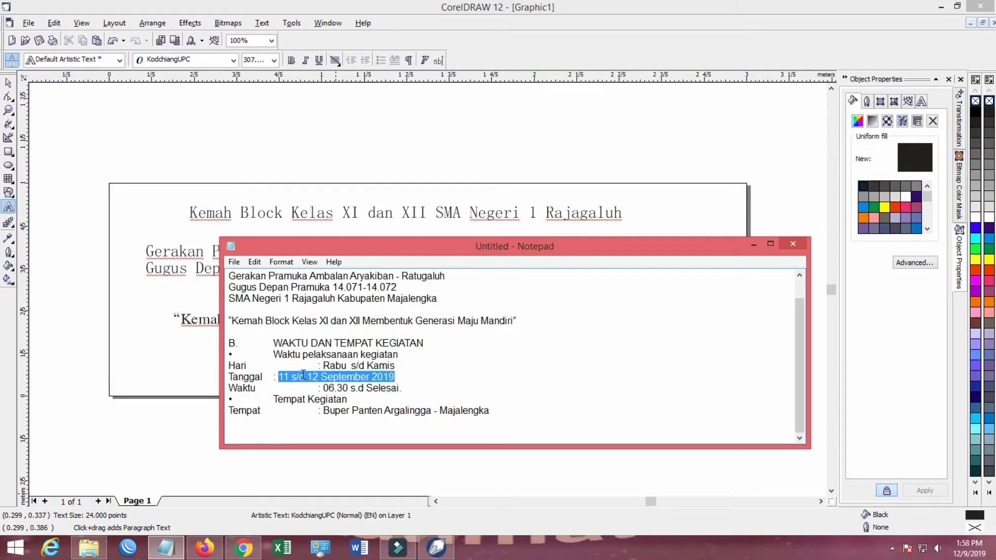
# Paste the copied date into CorelDRAW as artistic text near the page's lower edge and adjust its placement below the theme line
pyautogui.click(168, 369)
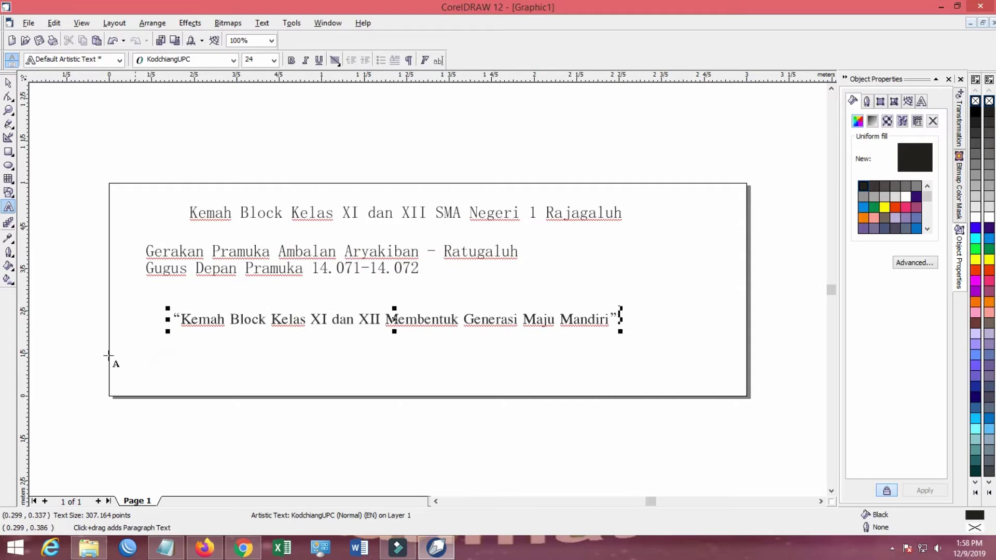
pyautogui.click(9, 82)
pyautogui.click(9, 82)
pyautogui.click(238, 361)
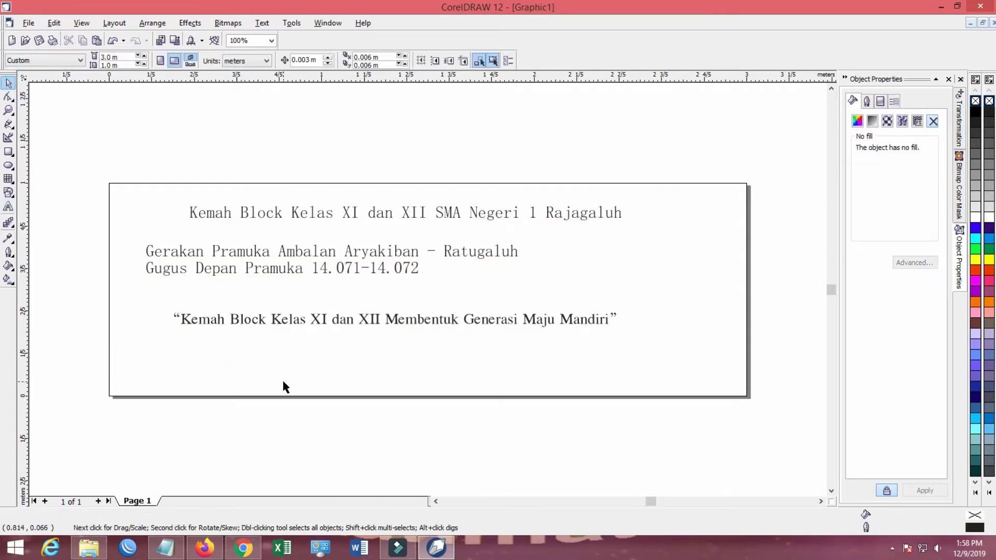
pyautogui.click(282, 382)
pyautogui.moveTo(349, 374); pyautogui.dragTo(366, 417)
pyautogui.click(118, 243)
pyautogui.click(8, 206)
pyautogui.click(298, 383)
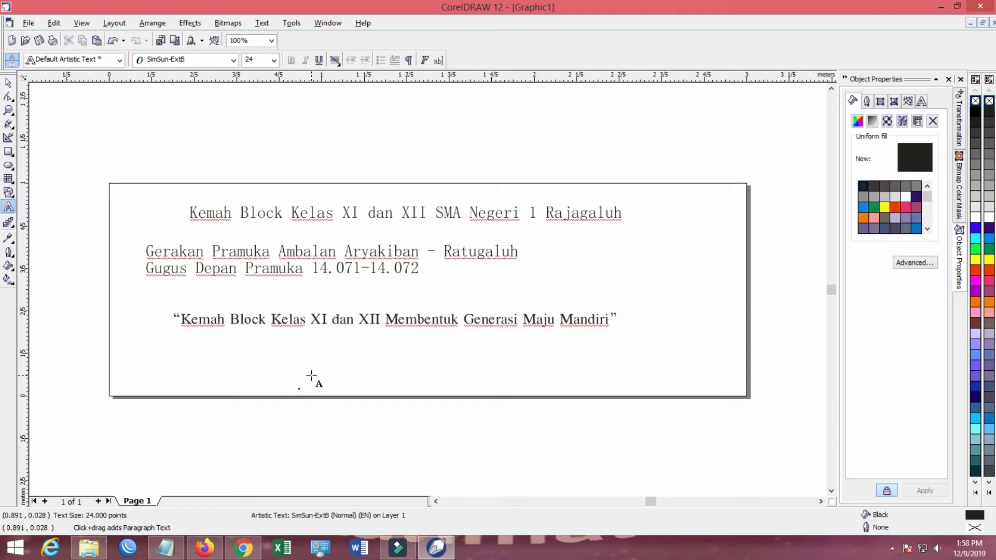
pyautogui.hotkey('ctrl', 'v')
pyautogui.moveTo(485, 404); pyautogui.dragTo(453, 354)
pyautogui.click(580, 391)
# Copy the venue "Buper Panten Argalingga - Majalengka" from Notepad and paste it into CorelDRAW as enlarged artistic text near the page's lower edge
pyautogui.click(434, 549)
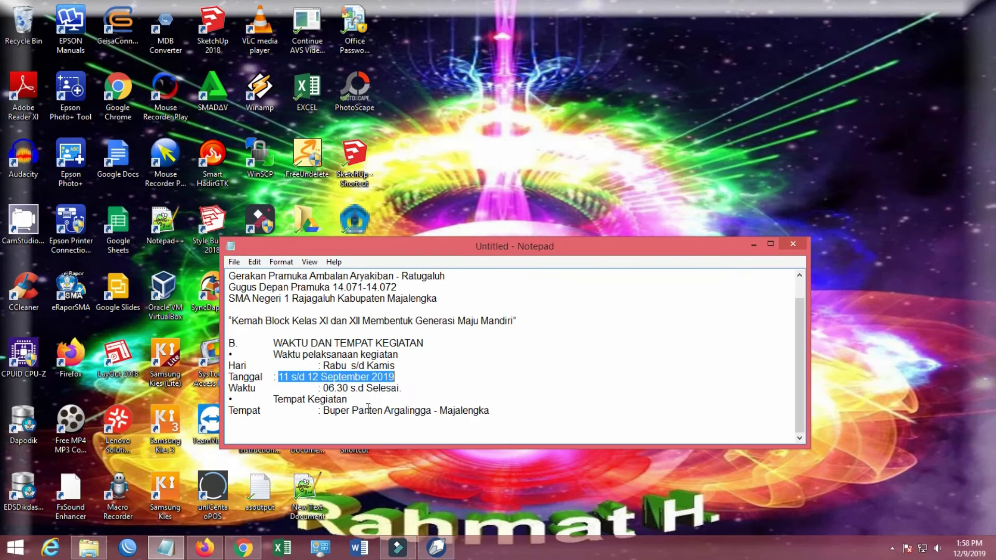
pyautogui.moveTo(491, 409); pyautogui.dragTo(328, 415)
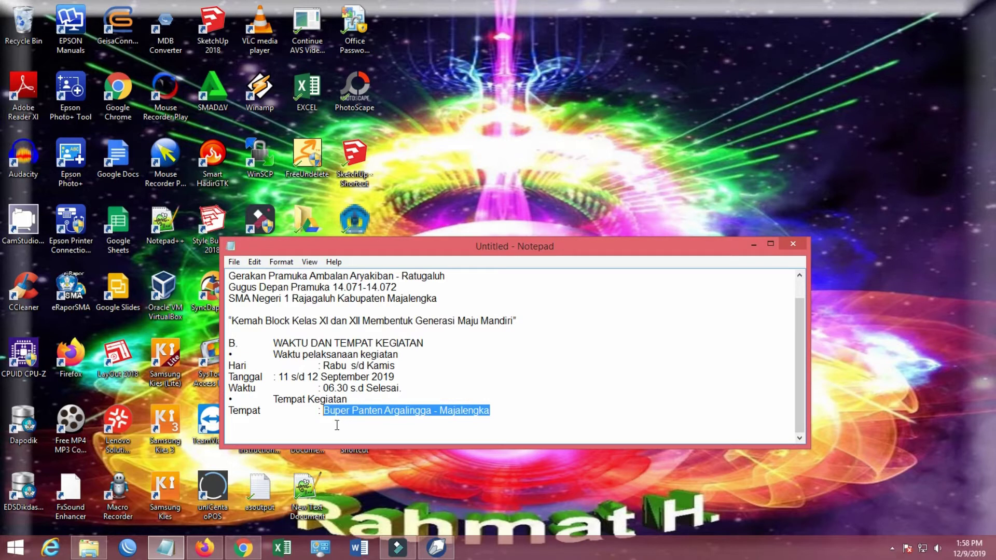
pyautogui.click(435, 549)
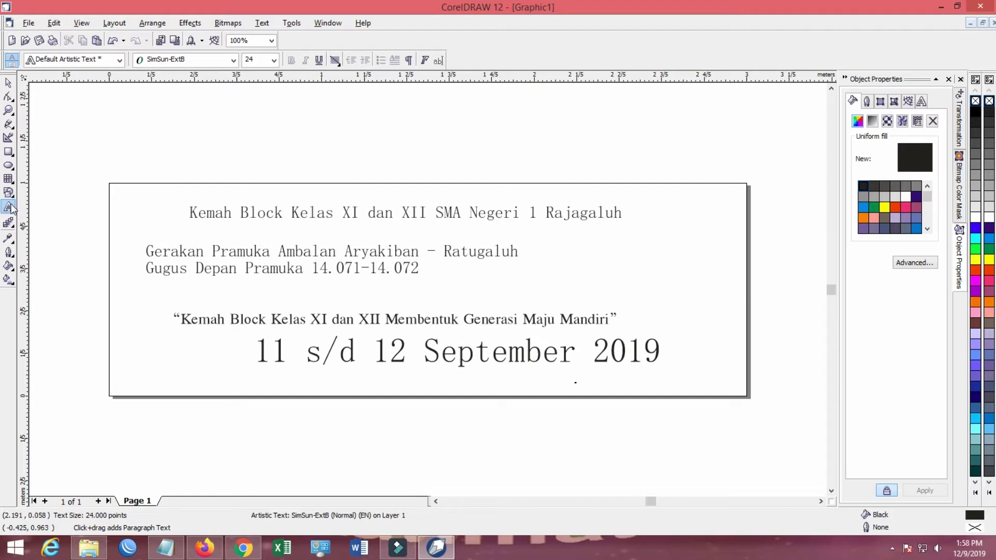
pyautogui.click(167, 156)
pyautogui.click(9, 82)
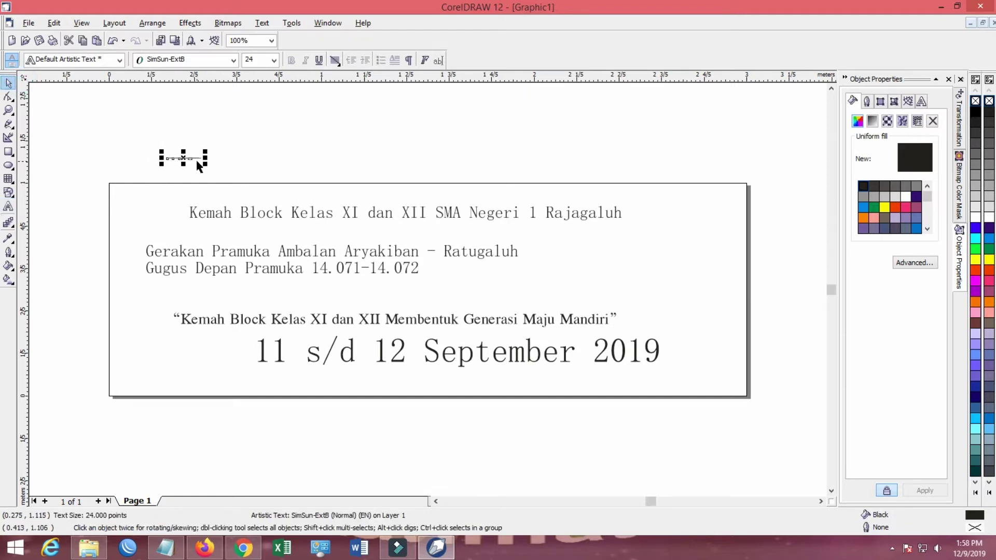
pyautogui.moveTo(205, 159); pyautogui.dragTo(324, 162)
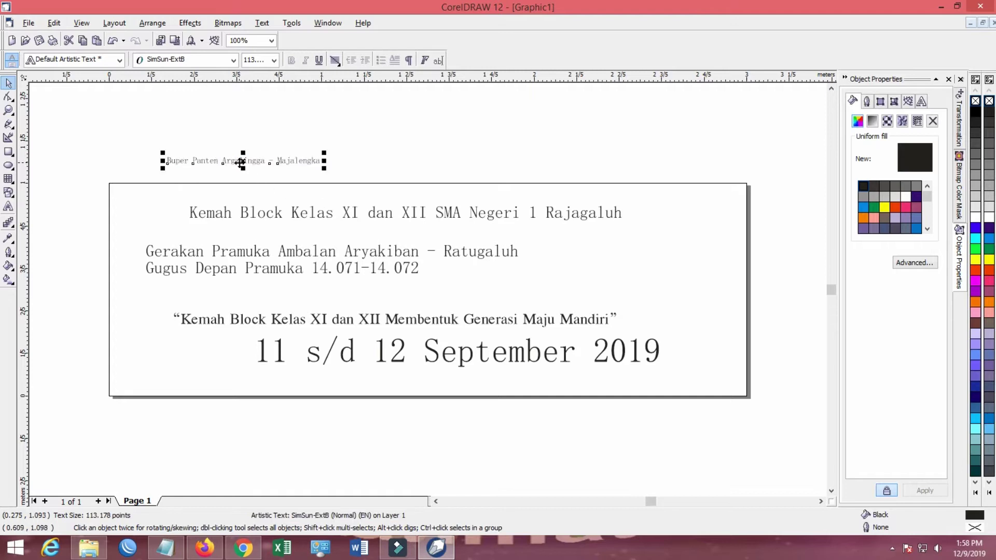
pyautogui.moveTo(238, 164); pyautogui.dragTo(189, 375)
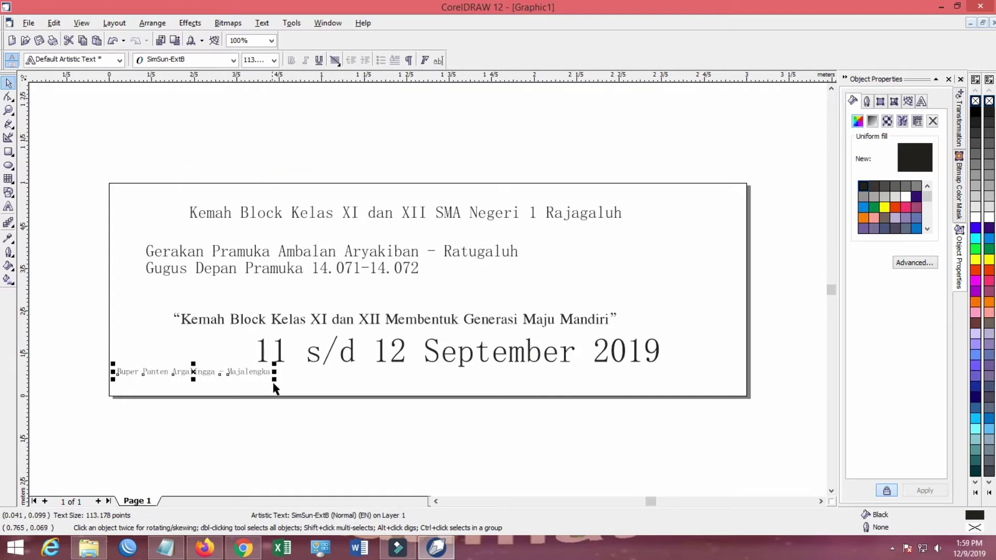
pyautogui.moveTo(272, 381); pyautogui.dragTo(379, 384)
# Shrink the date line and move it toward the page's middle, then position the venue line directly below it
pyautogui.click(383, 353)
pyautogui.moveTo(663, 372); pyautogui.dragTo(529, 362)
pyautogui.moveTo(394, 348); pyautogui.dragTo(338, 356)
pyautogui.moveTo(254, 374); pyautogui.dragTo(353, 377)
pyautogui.click(496, 295)
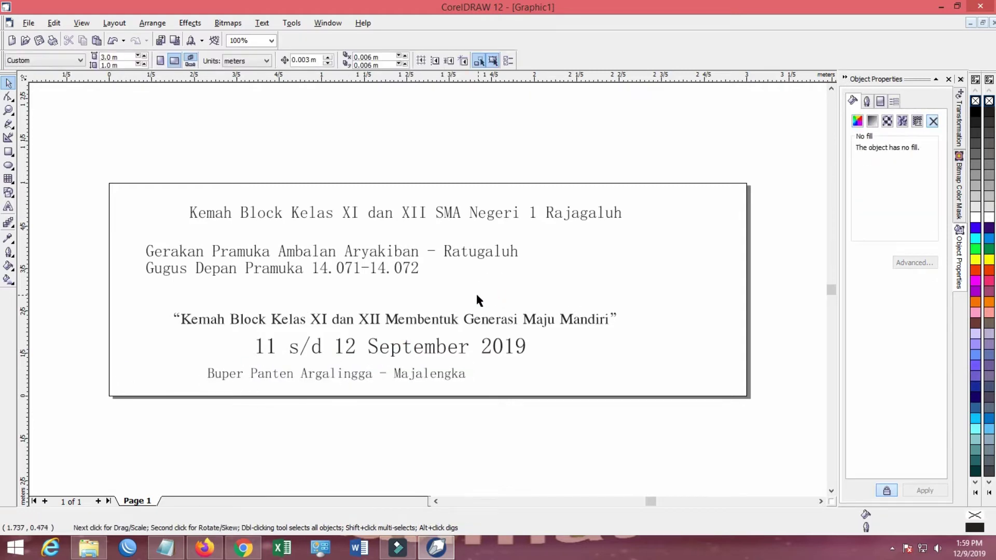
# Review the event text in Notepad, including the day, date, time and venue, and return to the CorelDRAW banner
pyautogui.click(445, 554)
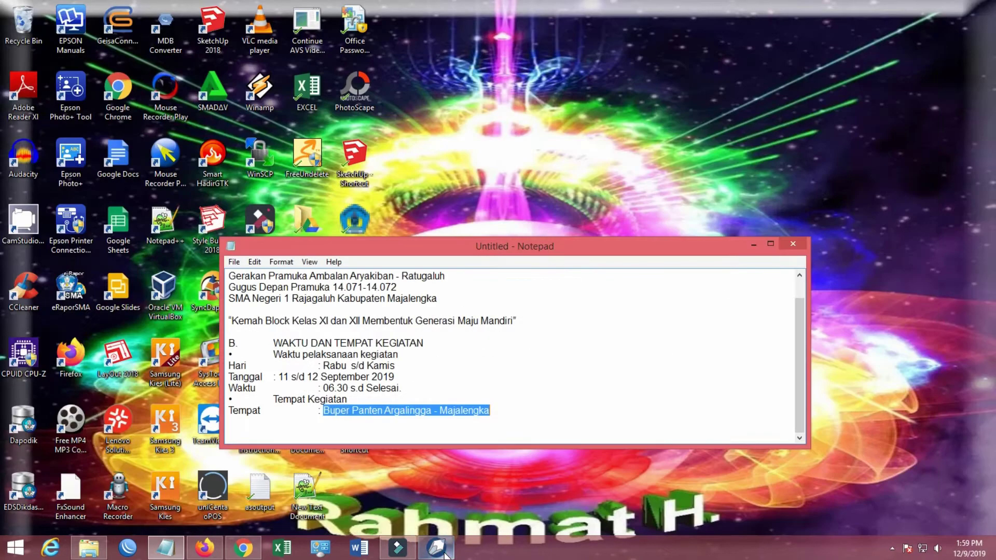
pyautogui.click(402, 381)
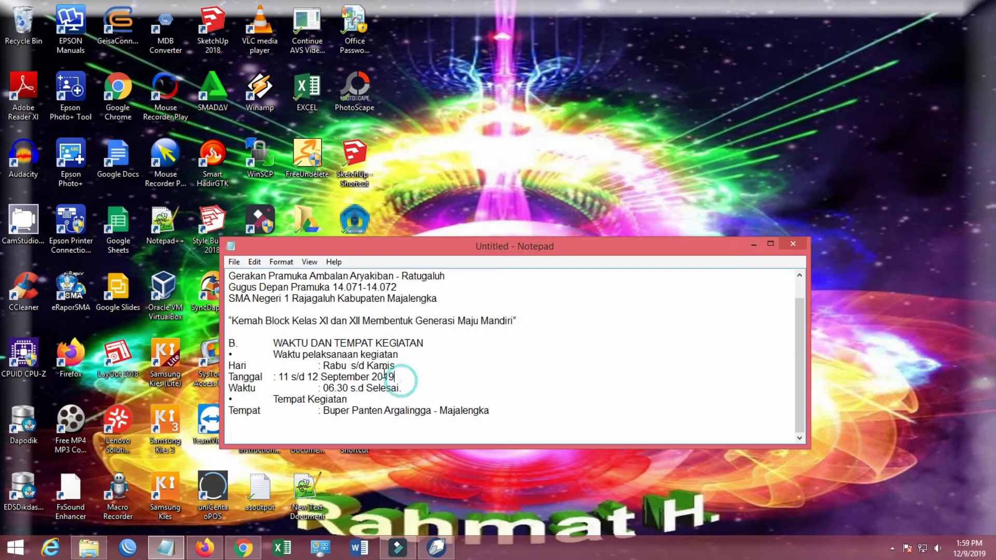
pyautogui.moveTo(395, 366); pyautogui.dragTo(330, 368)
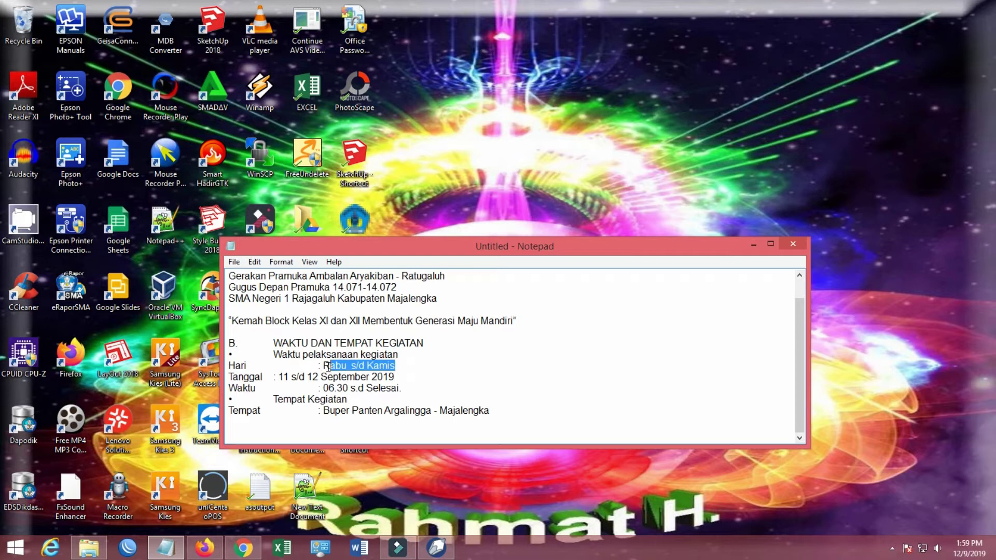
pyautogui.click(283, 357)
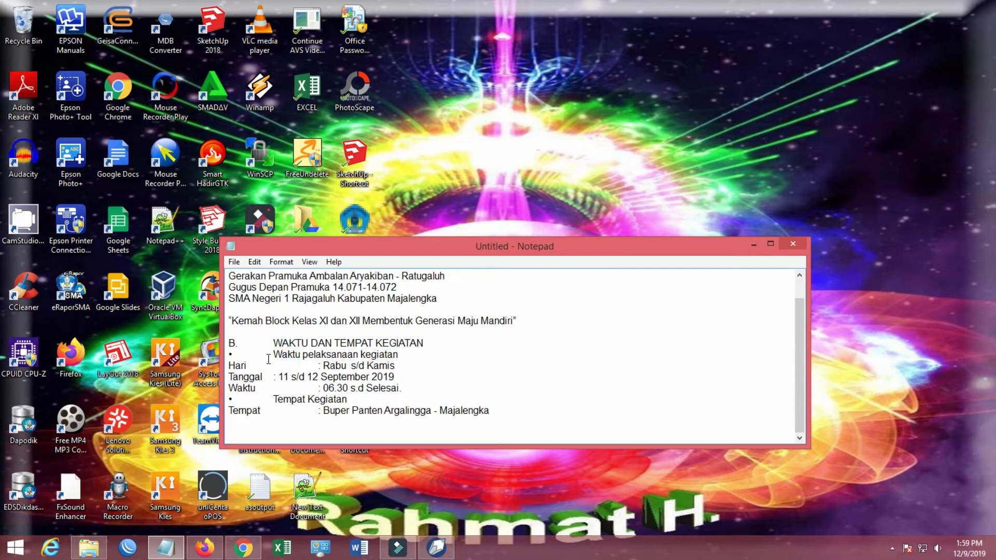
pyautogui.scroll(1, 300, 329)
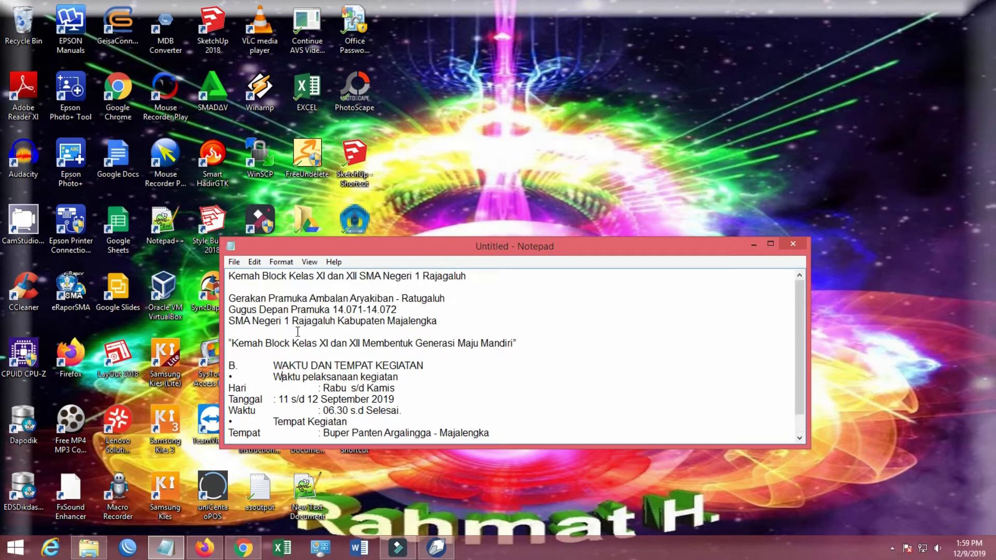
pyautogui.moveTo(404, 555)
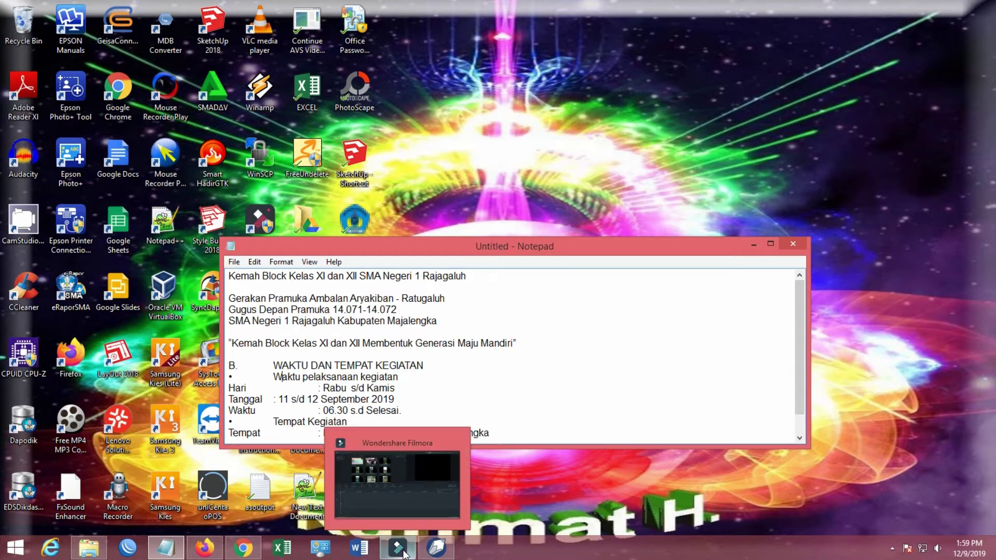
pyautogui.click(242, 548)
pyautogui.moveTo(217, 554)
pyautogui.click(435, 549)
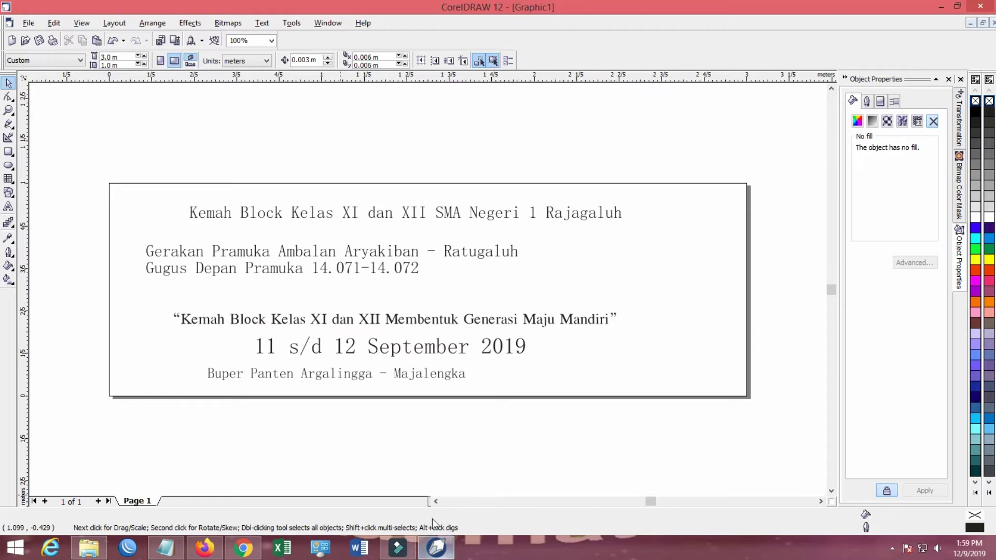
# Start an image import and browse through the PRAMUKA and Periode 2019 2020 folders to KEMAH BLOCK 2019 2020
pyautogui.click(162, 41)
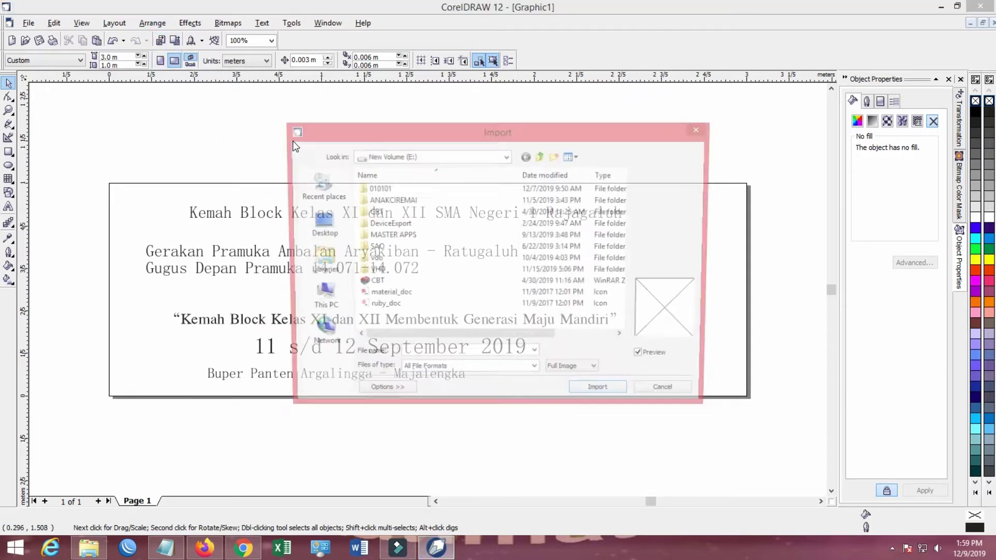
pyautogui.doubleClick(366, 202)
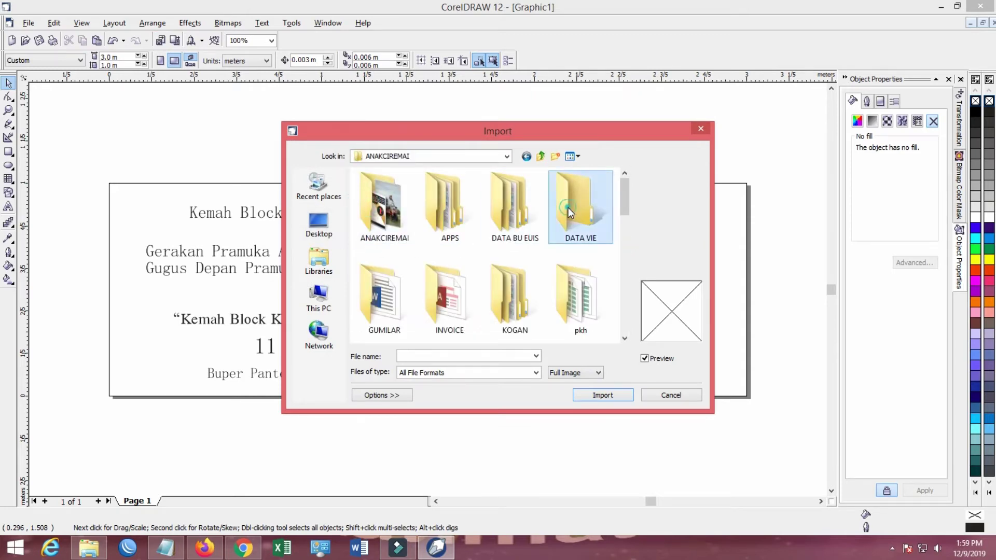
pyautogui.doubleClick(568, 208)
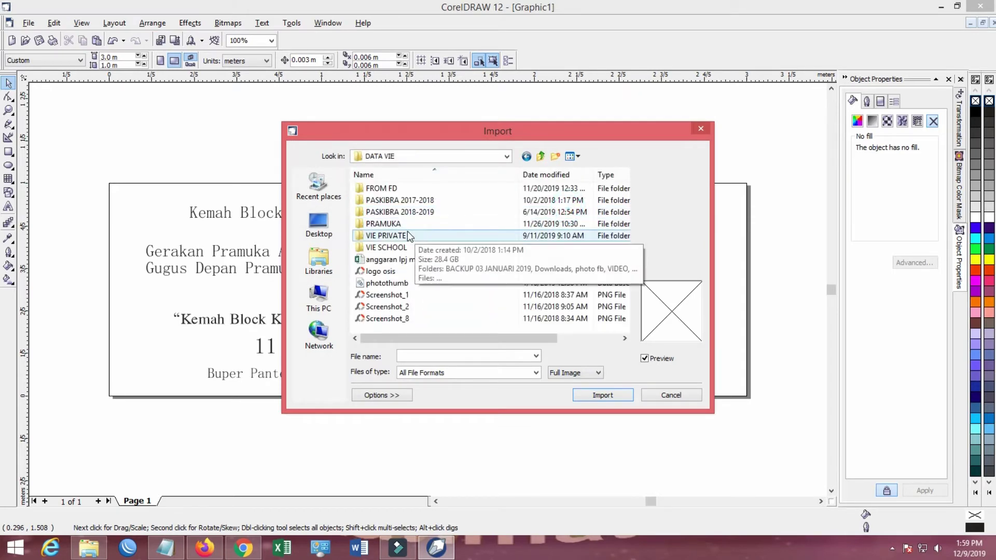
pyautogui.doubleClick(401, 228)
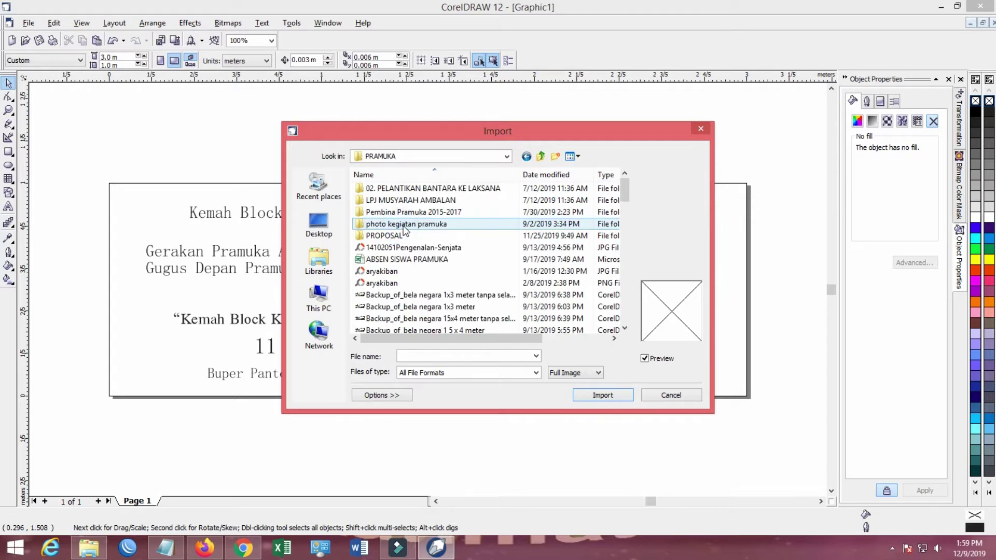
pyautogui.doubleClick(426, 213)
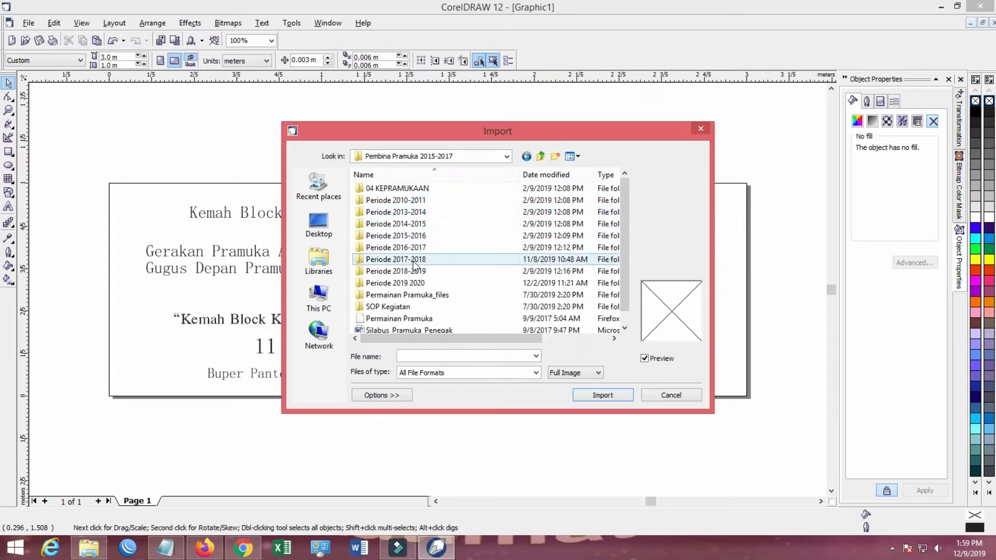
pyautogui.doubleClick(415, 285)
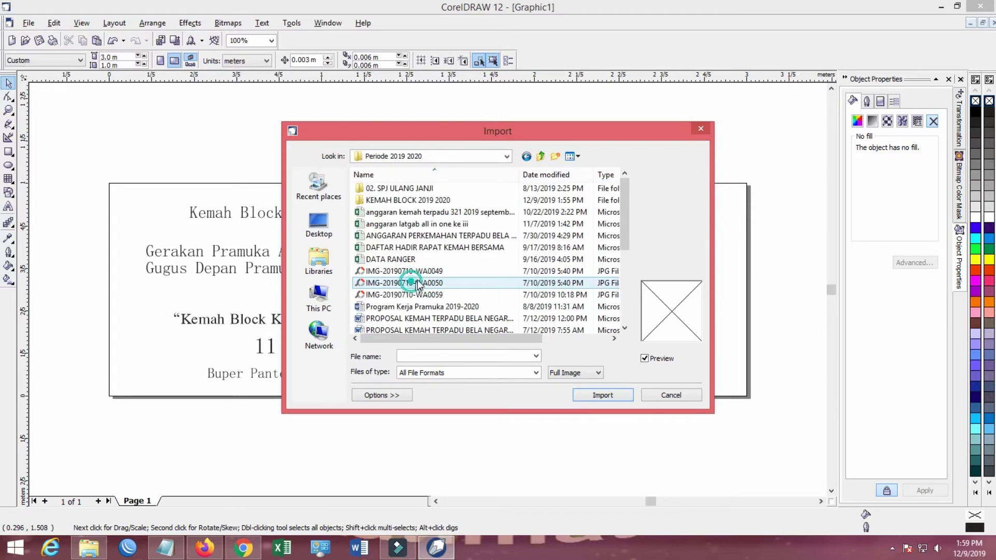
pyautogui.doubleClick(409, 200)
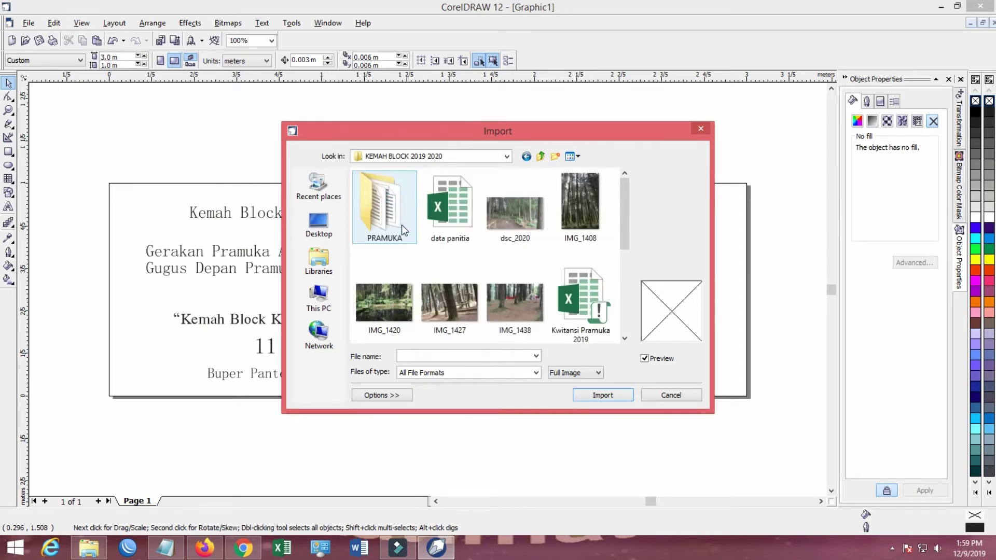
# Select the photos dsc_2020, IMG_1408, IMG_1420, IMG_1427, IMG_1438 and panten together and import them
pyautogui.click(508, 217)
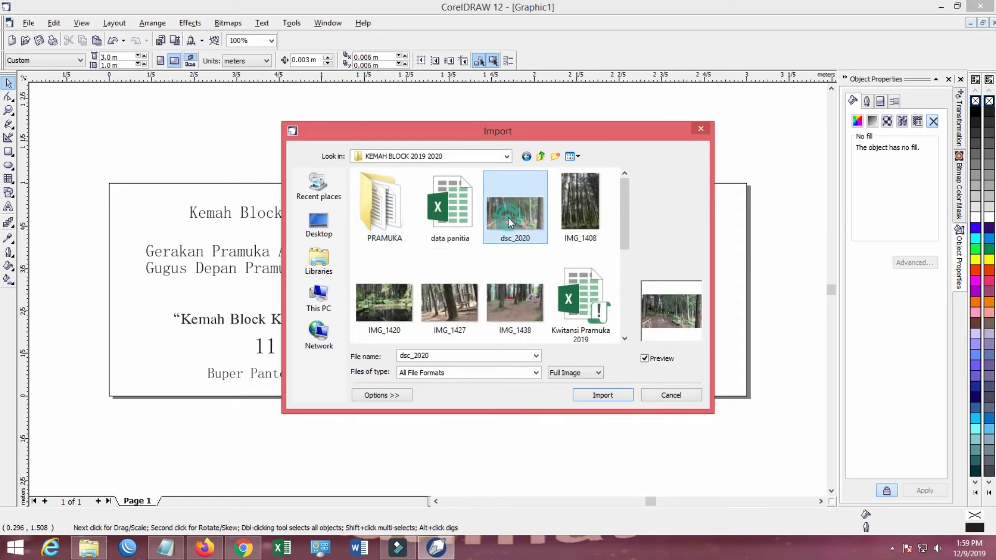
pyautogui.keyDown('shift'); pyautogui.click(530, 299); pyautogui.keyUp('shift')
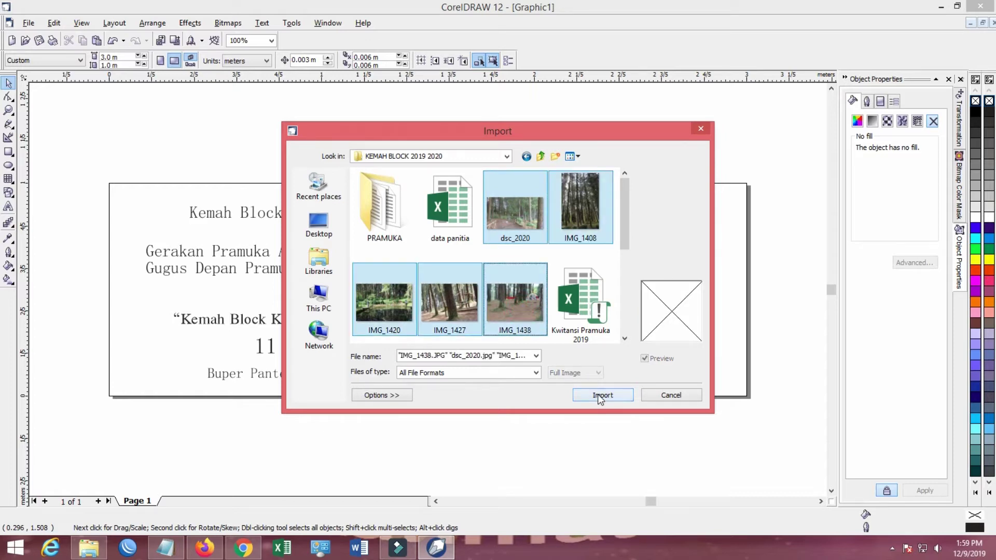
pyautogui.scroll(-3, 624, 334)
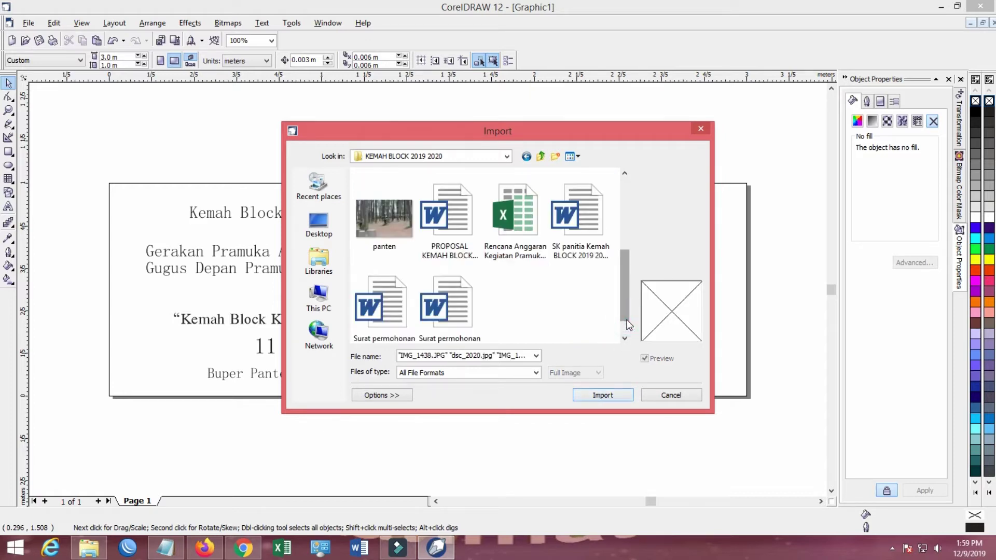
pyautogui.keyDown('ctrl'); pyautogui.click(379, 224); pyautogui.keyUp('ctrl')
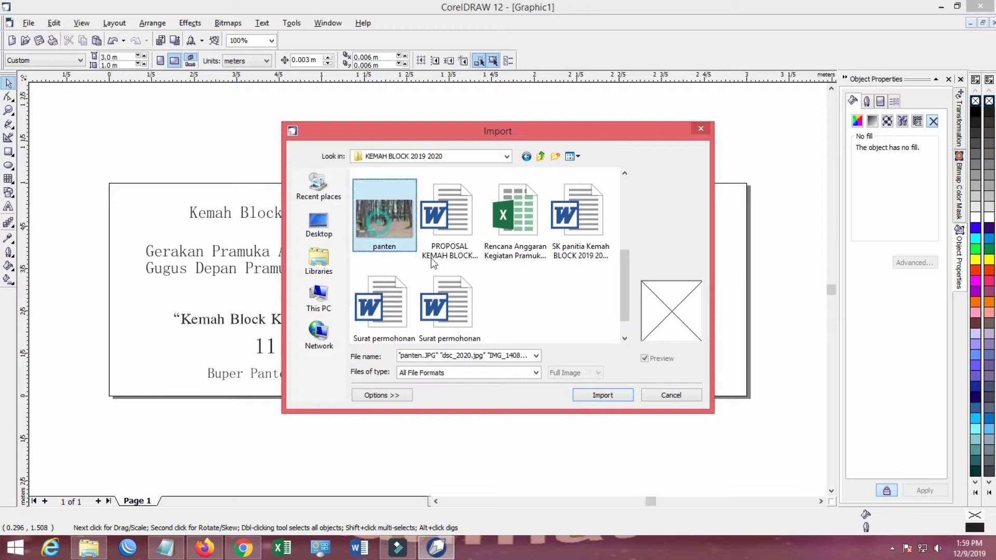
pyautogui.click(597, 395)
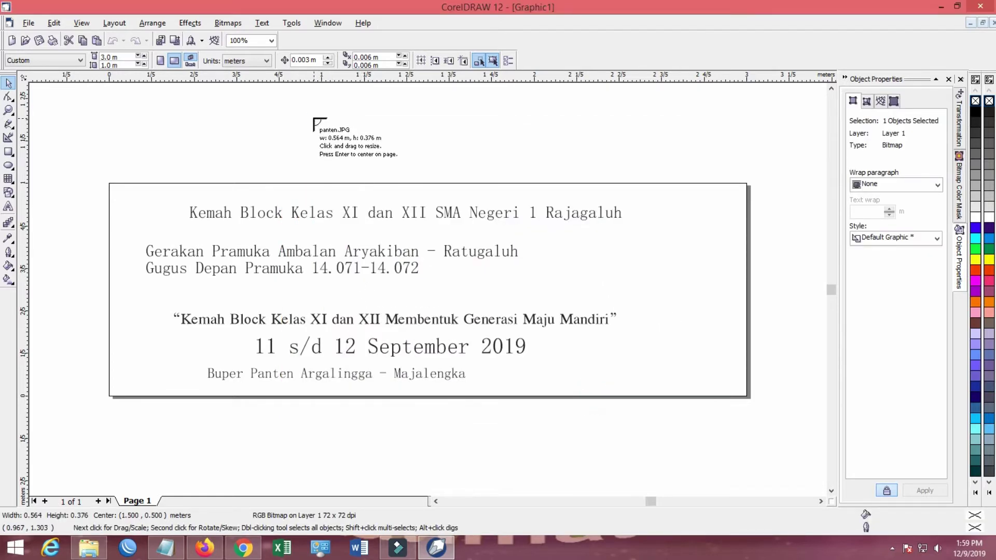
# Place the six imported photos at their original size above the page, over its right end and along its lower side
pyautogui.click(314, 119)
pyautogui.click(583, 140)
pyautogui.click(660, 224)
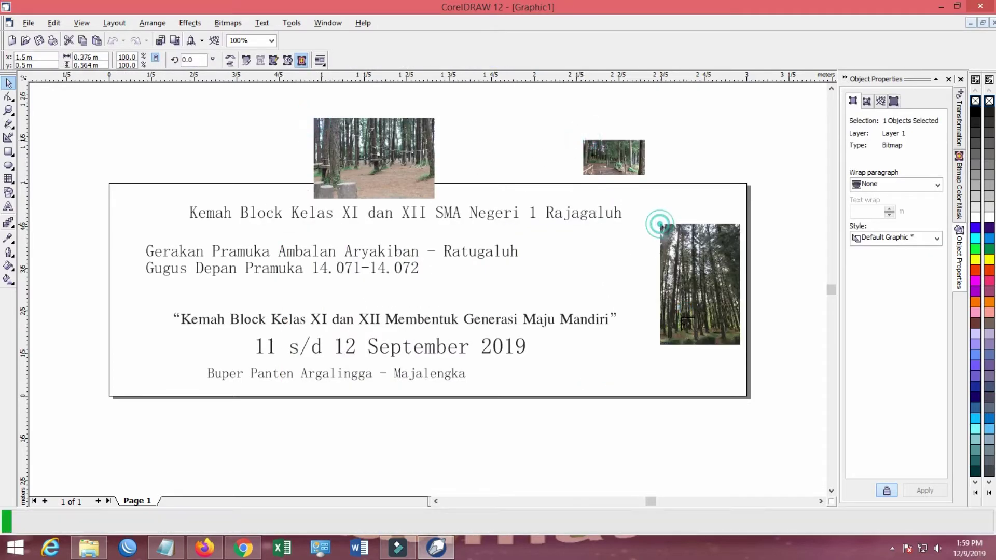
pyautogui.click(682, 322)
pyautogui.click(641, 406)
pyautogui.click(499, 430)
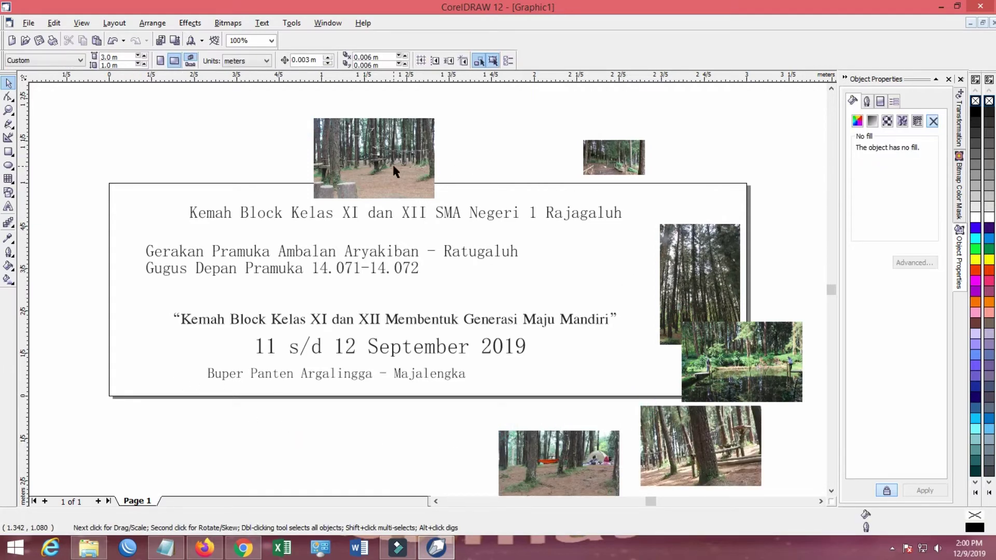
# Move the tent and hammock photo onto the page's left half and enlarge it to about 1.39 x 0.93 m
pyautogui.moveTo(574, 467); pyautogui.dragTo(160, 254)
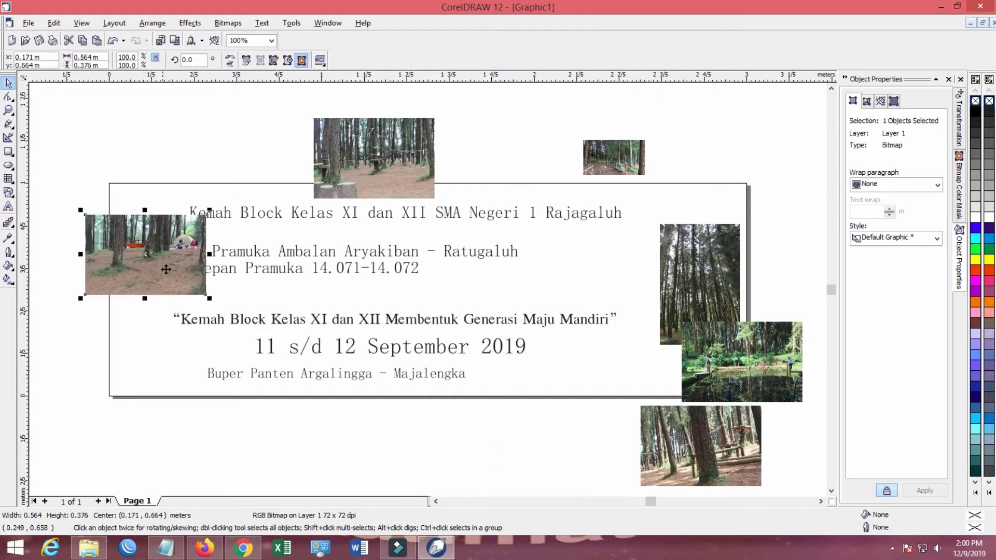
pyautogui.moveTo(211, 300); pyautogui.dragTo(381, 404)
pyautogui.moveTo(236, 348); pyautogui.dragTo(300, 333)
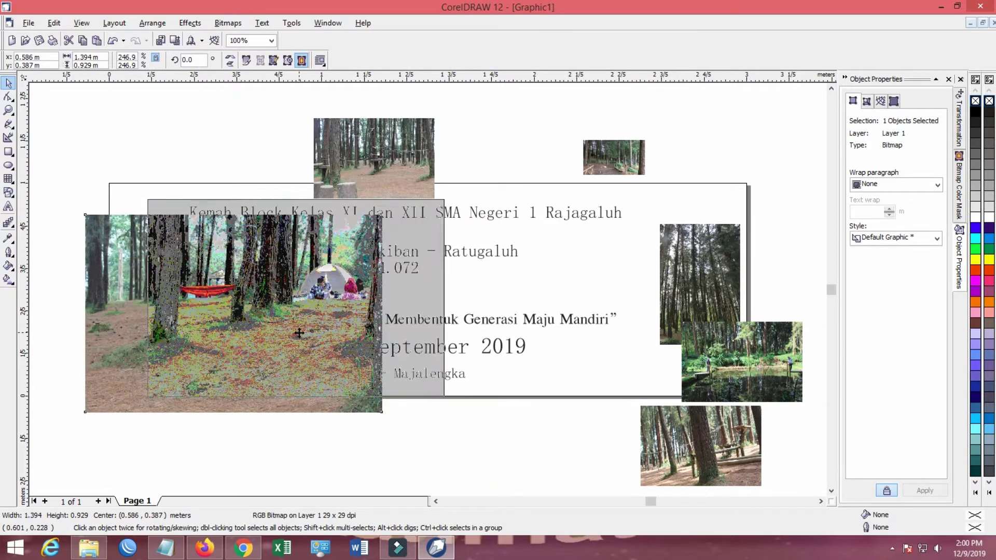
# Enlarge the fallen-log photo to about 1.09 m wide at the lower middle and the pond photo to about 1.16 m wide over the page's right end
pyautogui.moveTo(731, 452); pyautogui.dragTo(589, 328)
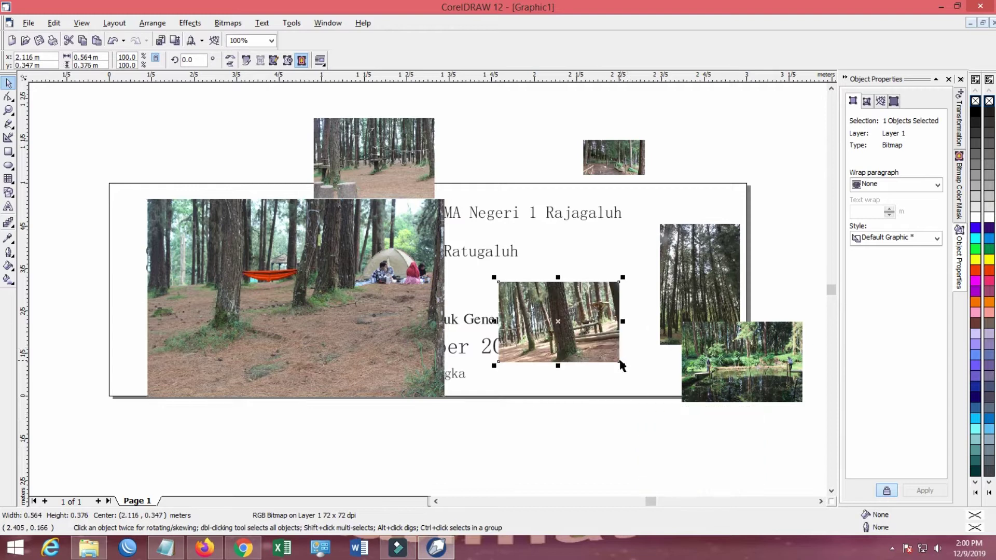
pyautogui.moveTo(622, 366); pyautogui.dragTo(645, 374)
pyautogui.moveTo(768, 383); pyautogui.dragTo(782, 367)
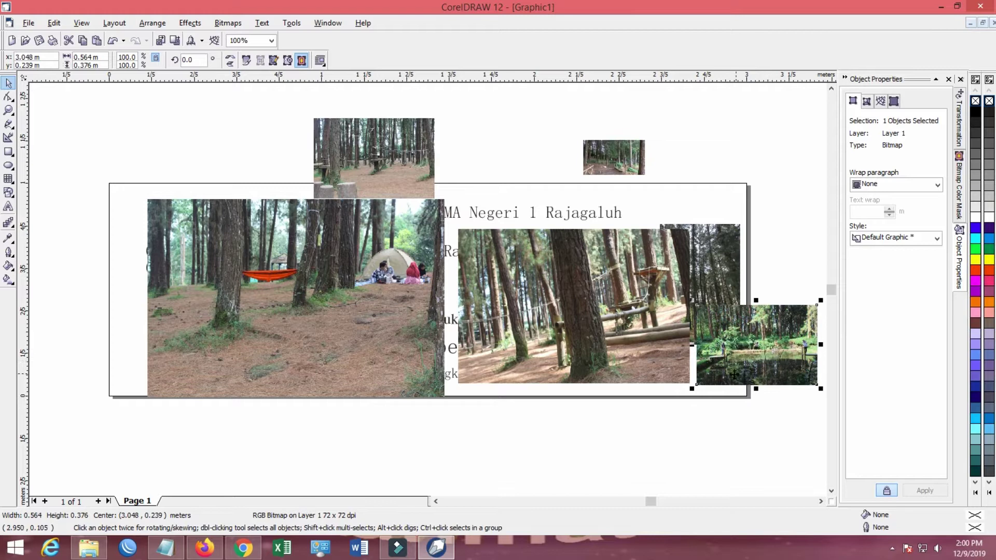
pyautogui.moveTo(691, 299); pyautogui.dragTo(566, 216)
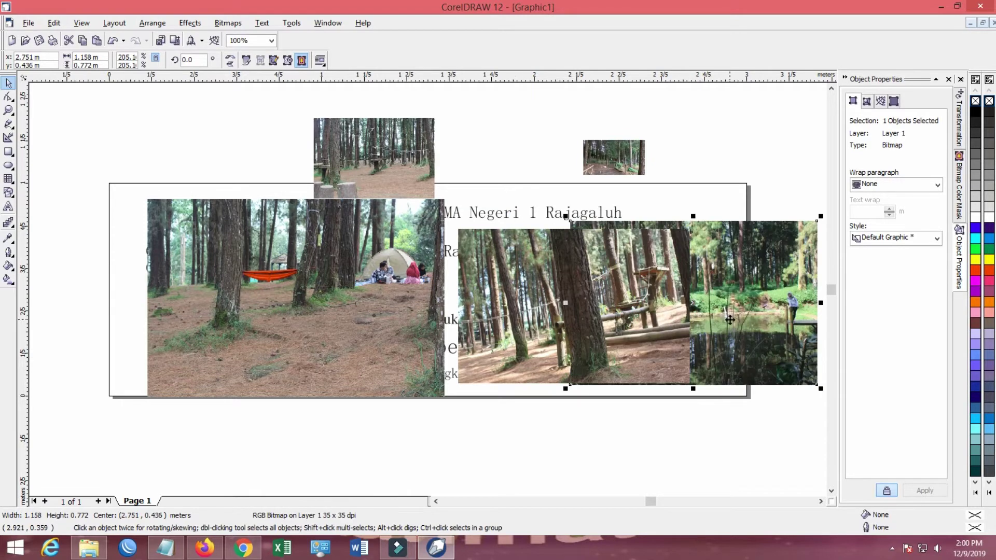
pyautogui.moveTo(585, 324); pyautogui.dragTo(435, 382)
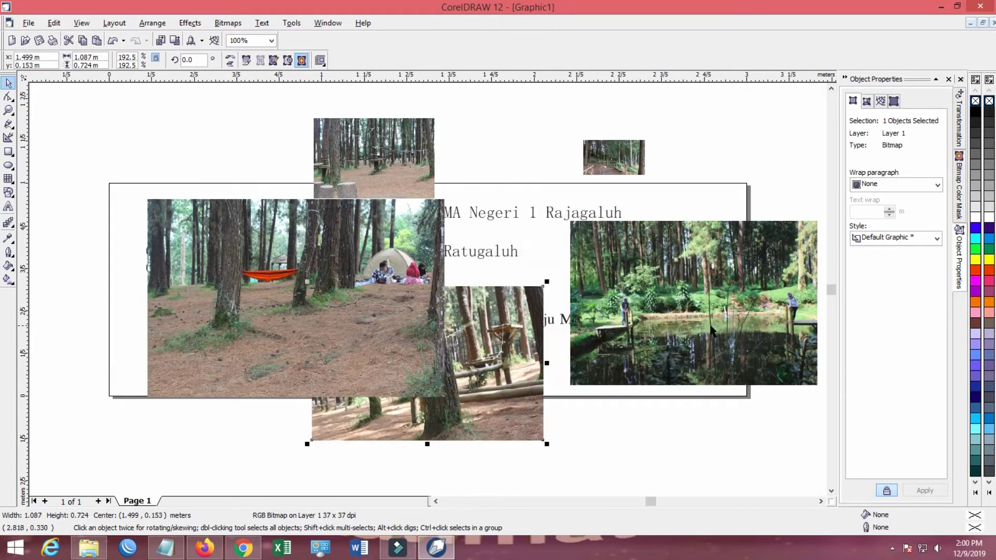
pyautogui.click(694, 326)
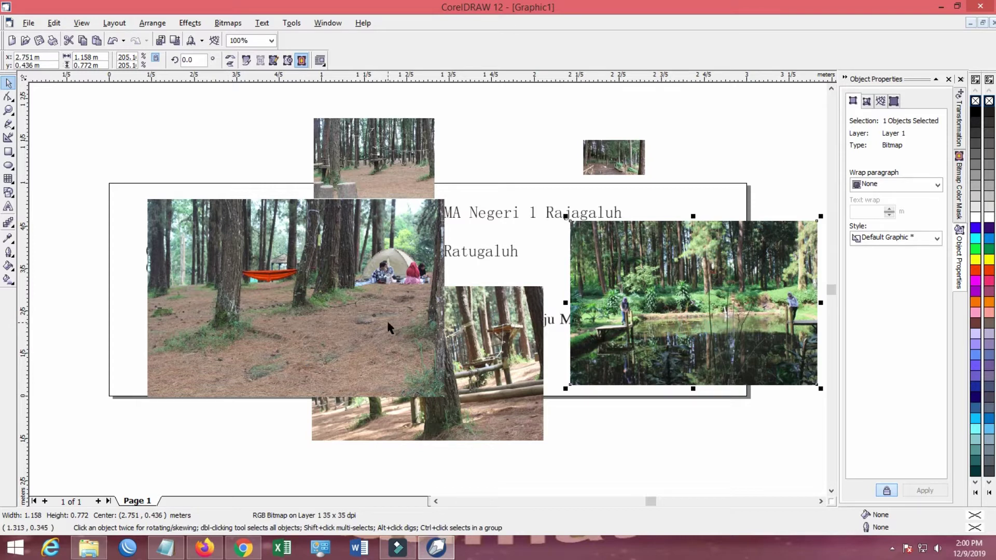
# Move the pond photo to the page's lower-right corner and enlarge the small forest-path photo to about 1.11 x 0.63 m over the right end
pyautogui.moveTo(677, 319); pyautogui.dragTo(753, 435)
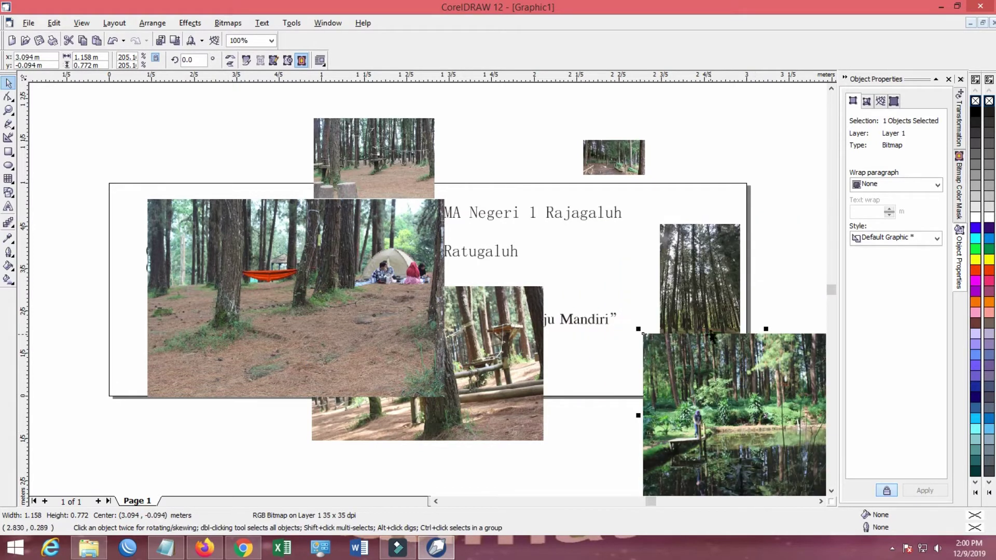
pyautogui.click(631, 171)
pyautogui.moveTo(579, 134); pyautogui.dragTo(444, 215)
pyautogui.click(397, 201)
# Delete the tall-trees, pond, forest-path and fallen-log photos, keeping only the tent and rope-course photos
pyautogui.click(665, 282)
pyautogui.press('Delete')
pyautogui.click(700, 449)
pyautogui.press('Delete')
pyautogui.click(641, 288)
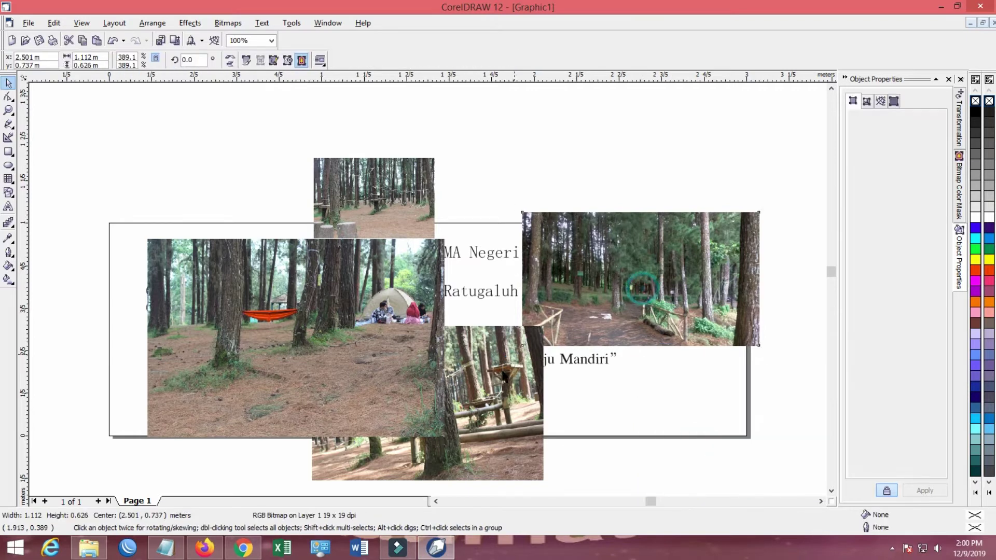
pyautogui.press('Delete')
pyautogui.click(467, 400)
pyautogui.press('Delete')
# Enlarge the rope-course photo to about 1.55 x 1.03 m and move it onto the page's right half
pyautogui.click(374, 207)
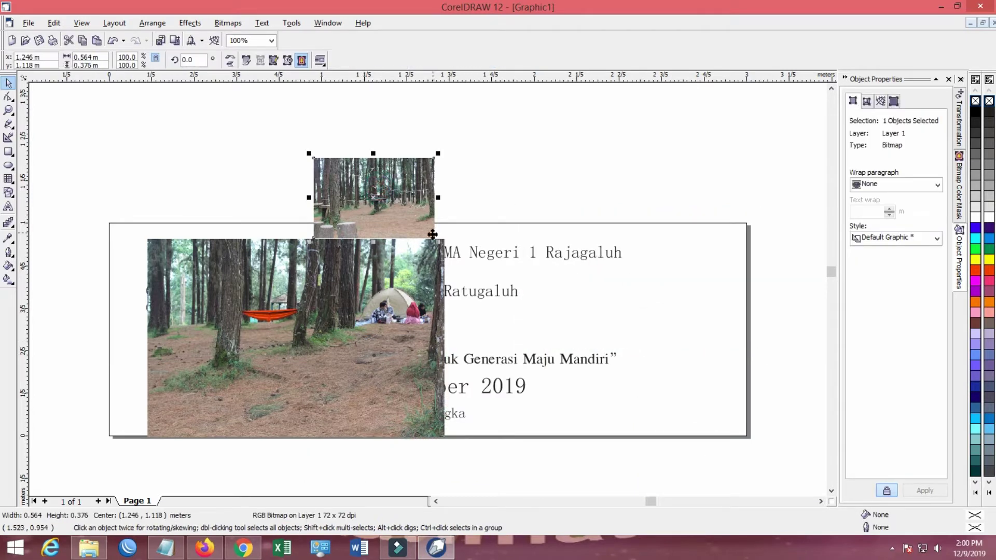
pyautogui.moveTo(438, 240); pyautogui.dragTo(644, 377)
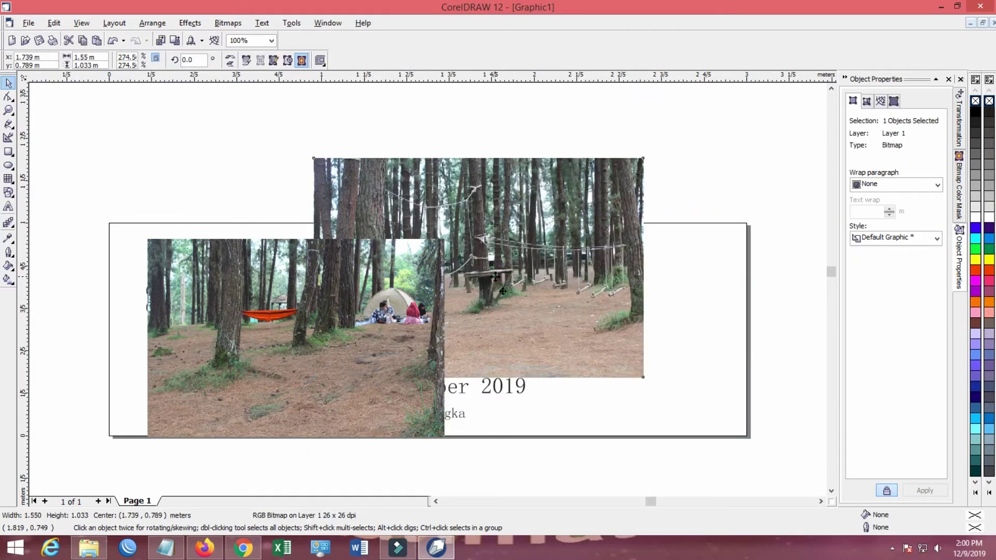
pyautogui.moveTo(571, 338); pyautogui.dragTo(599, 325)
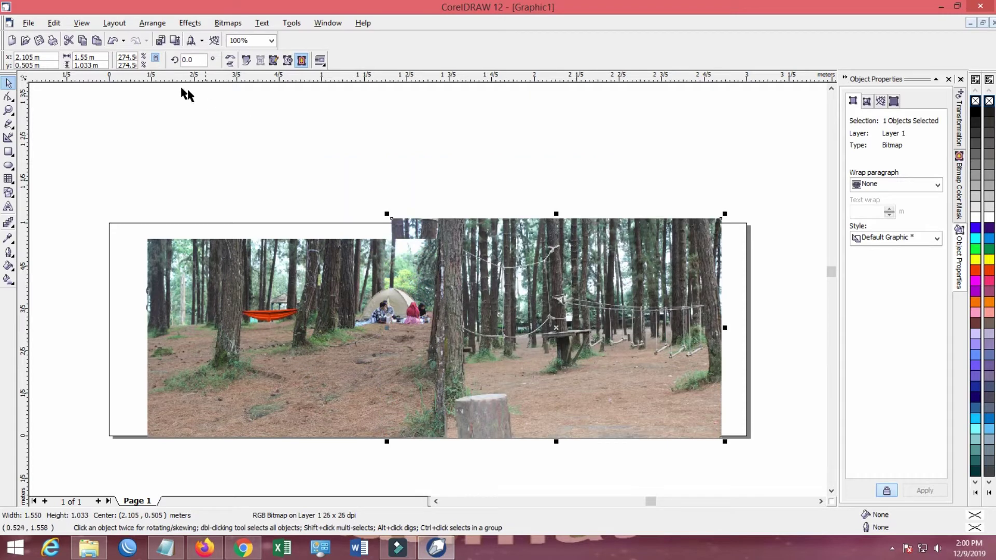
# Try a size of 3.0 x 1.0 m on the rope-course photo and reduce its width to 2.0 m
pyautogui.doubleClick(104, 58)
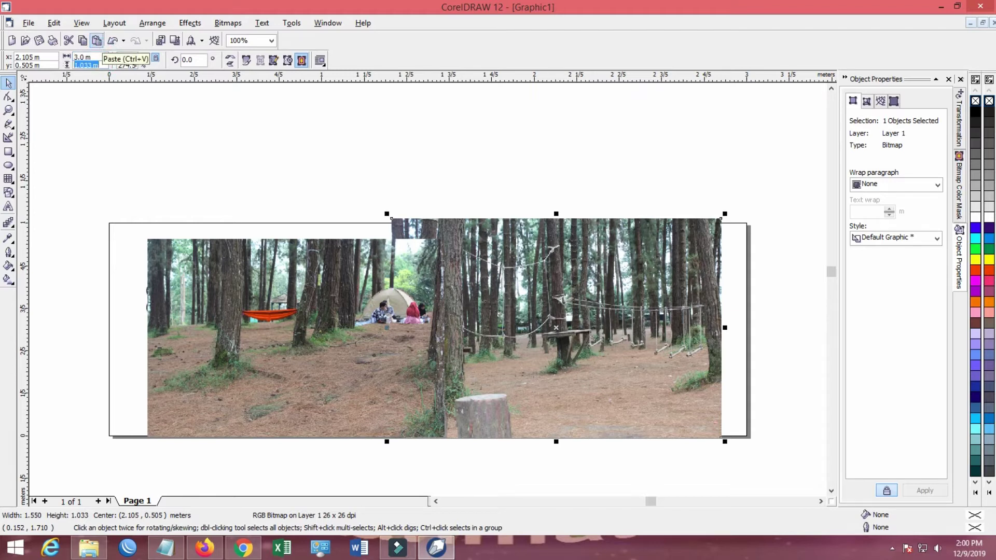
pyautogui.write('1.0')
pyautogui.press('Return')
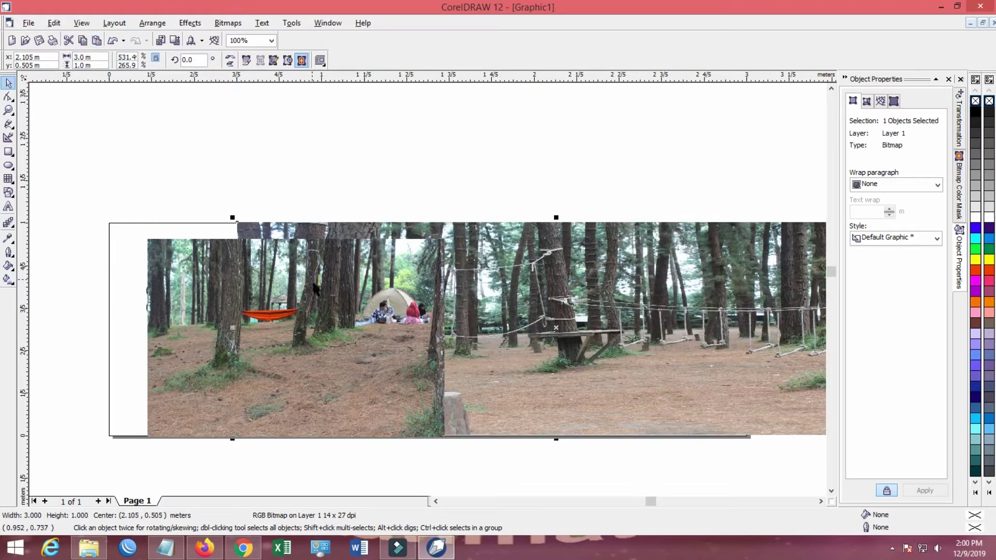
pyautogui.click(97, 59)
pyautogui.write('2.0')
pyautogui.press('Return')
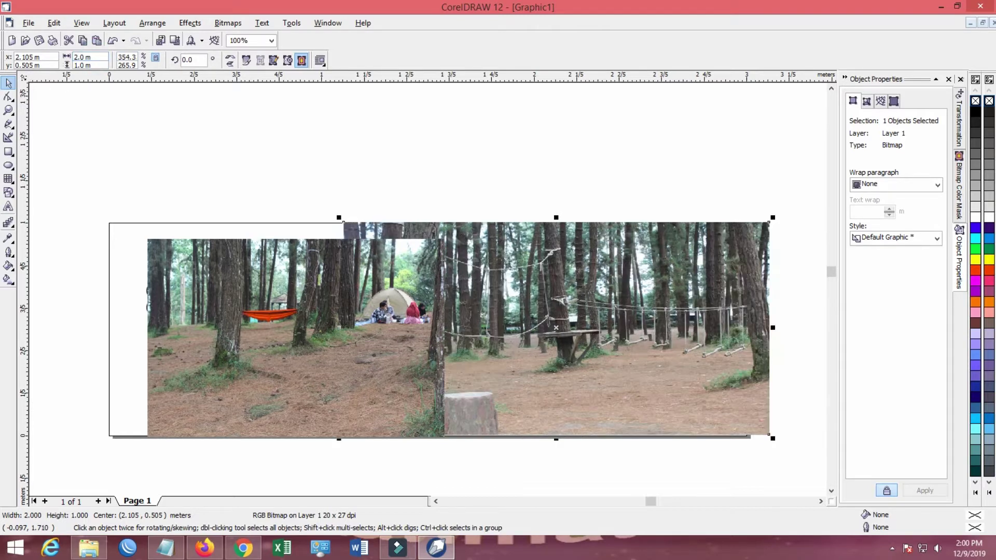
# Place the rope-course photo against the page's right edge and the tent photo against its left edge
pyautogui.click(126, 116)
pyautogui.moveTo(344, 310); pyautogui.dragTo(483, 208)
pyautogui.moveTo(632, 328); pyautogui.dragTo(598, 330)
pyautogui.moveTo(465, 209); pyautogui.dragTo(289, 292)
pyautogui.moveTo(654, 268)
pyautogui.mouseDown()
pyautogui.moveTo(643, 291)
pyautogui.moveTo(650, 286)
pyautogui.mouseUp()
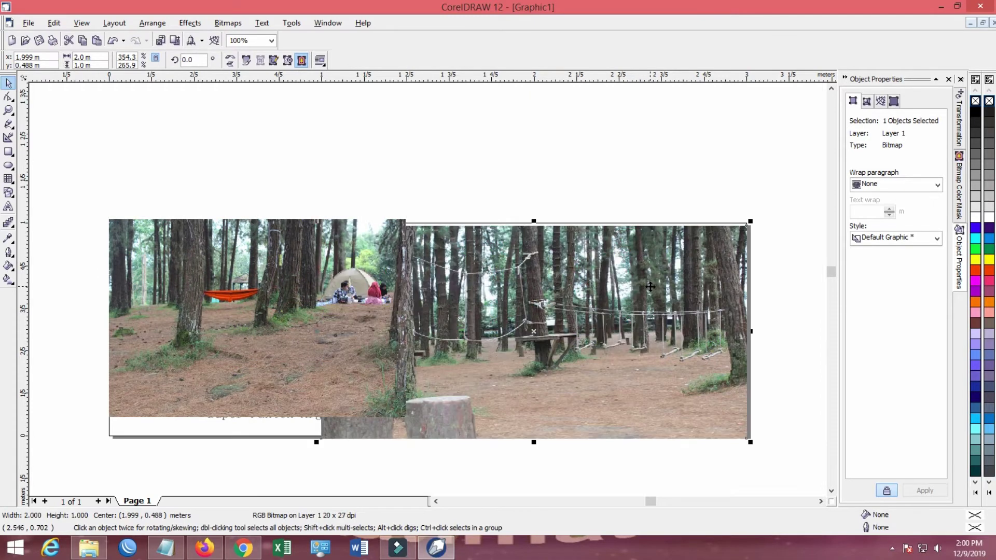
# Send the rope-course photo to the back, behind the banner text
pyautogui.rightClick(649, 293)
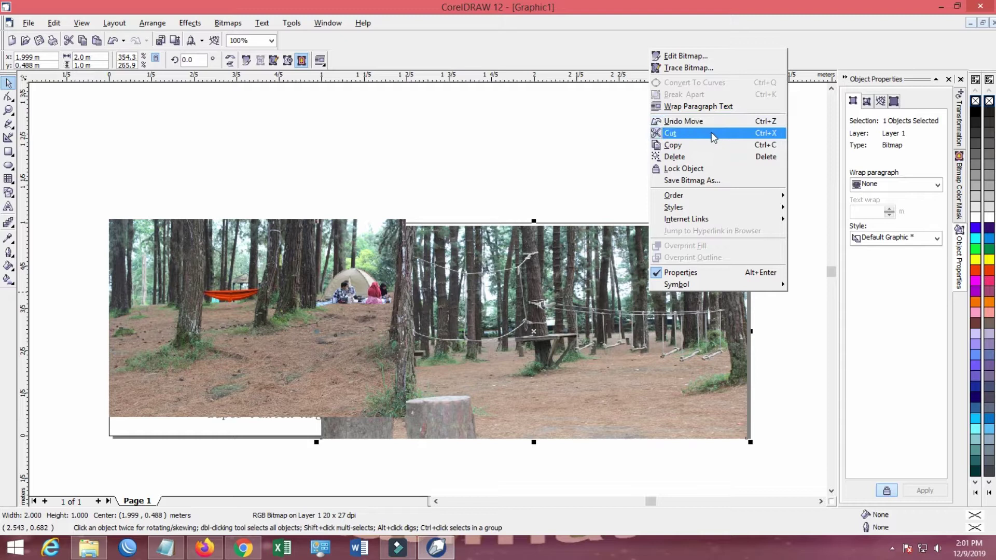
pyautogui.click(553, 149)
pyautogui.rightClick(617, 281)
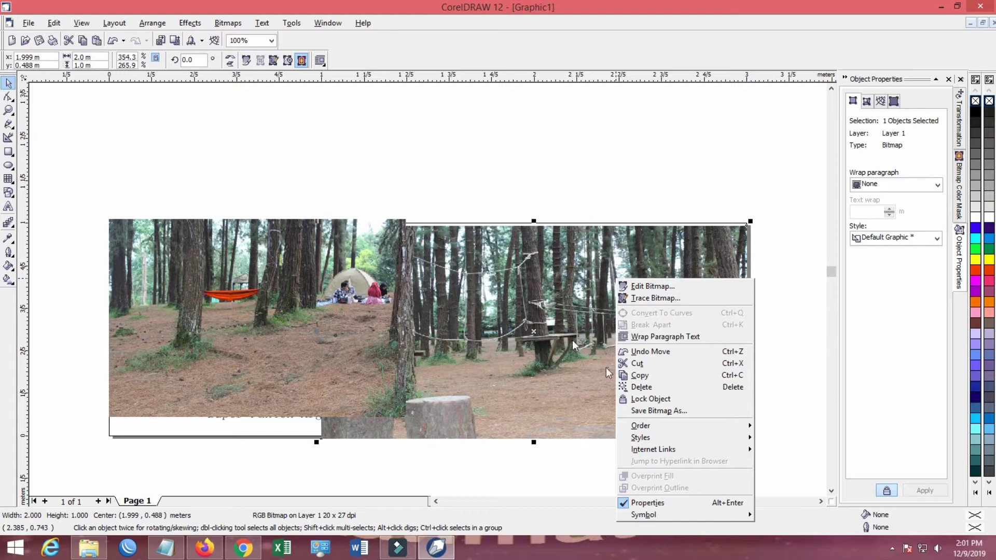
pyautogui.moveTo(648, 427)
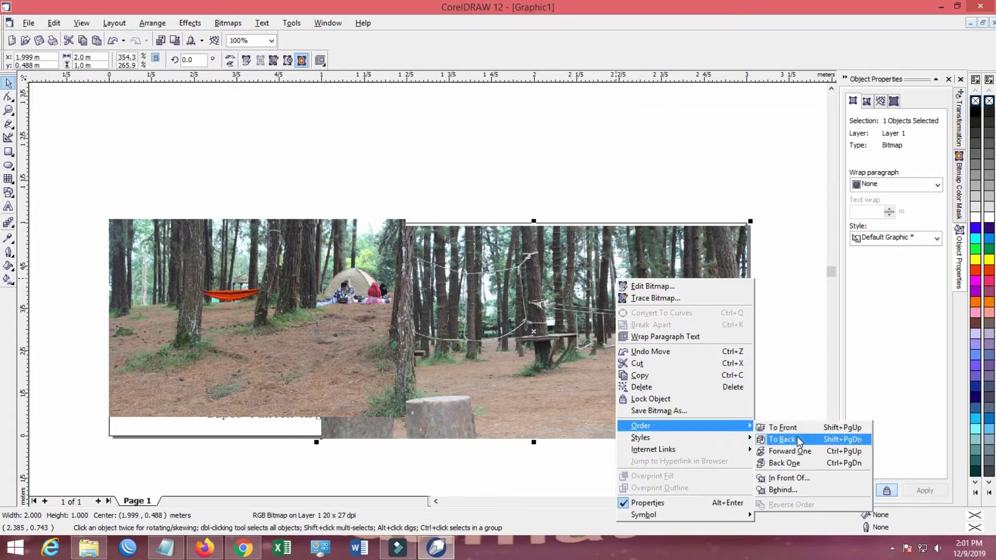
pyautogui.click(798, 441)
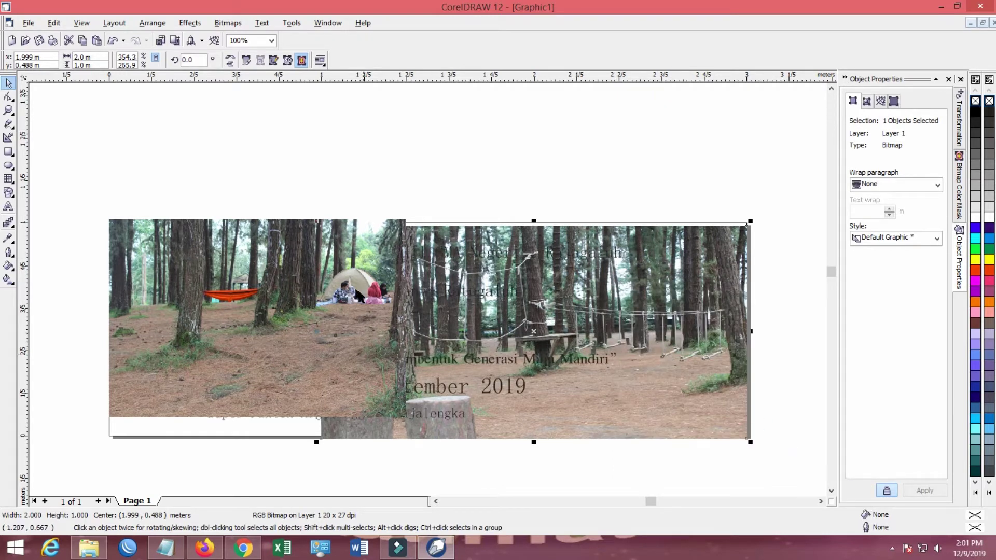
# Shift the tent photo slightly down and resize it to 1.5 x 1.0 m after trying a 1.0 m width
pyautogui.moveTo(301, 285); pyautogui.dragTo(298, 294)
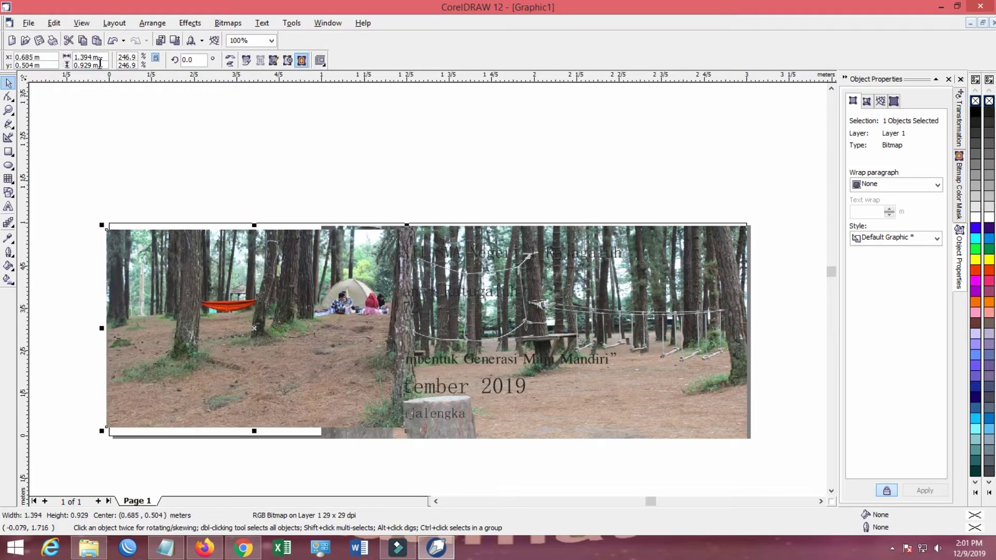
pyautogui.click(102, 57)
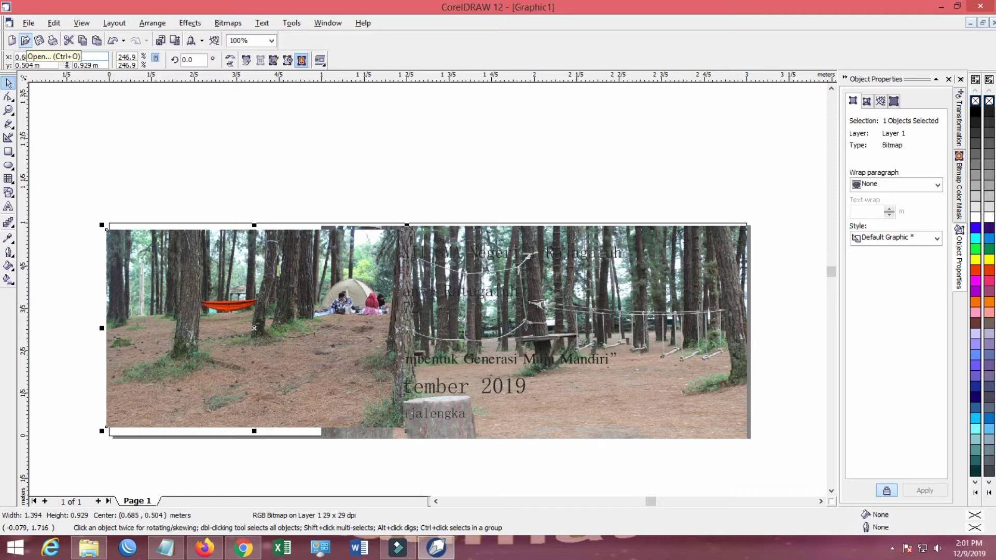
pyautogui.write('1')
pyautogui.press('Return')
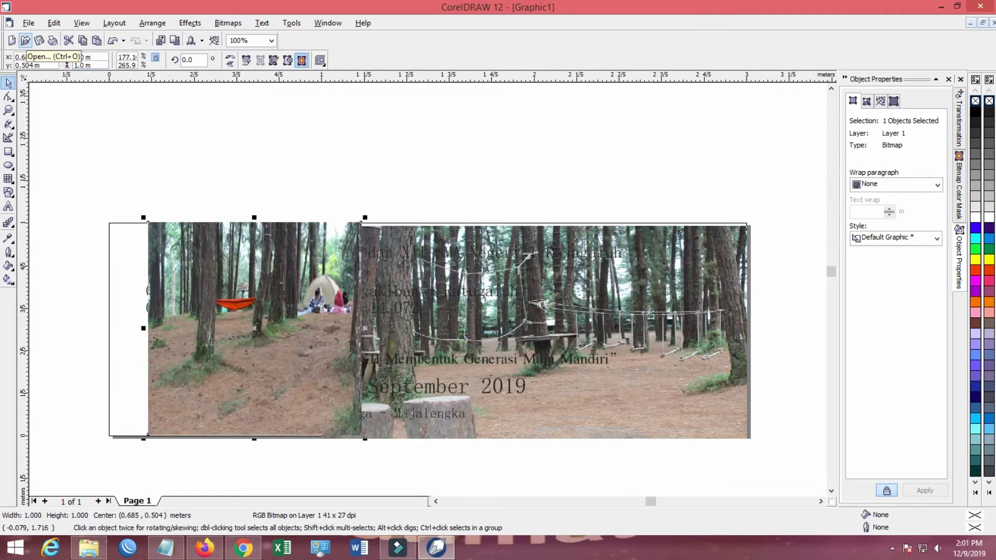
pyautogui.tripleClick(104, 55)
pyautogui.write('1.5')
pyautogui.press('Return')
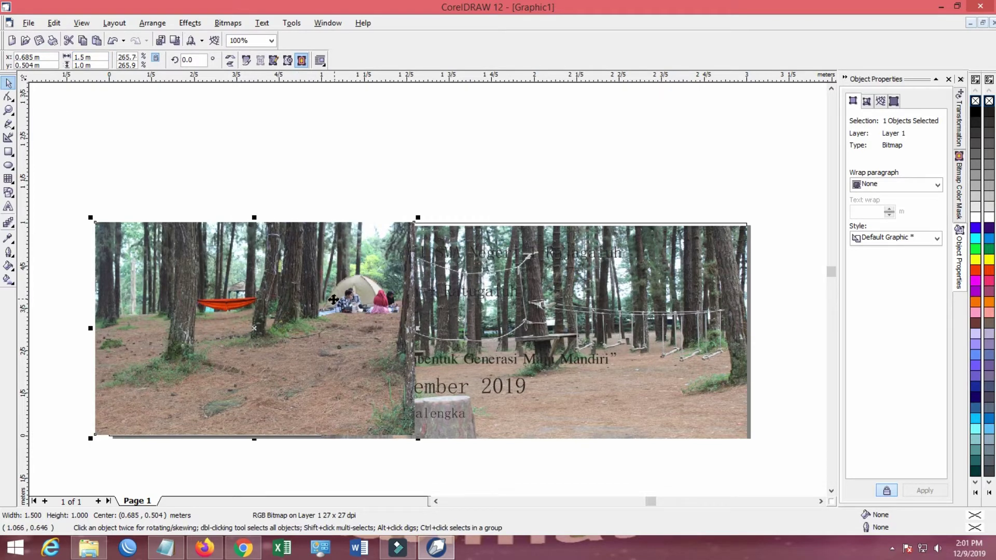
# Center the rope-course photo on the page
pyautogui.click(532, 301)
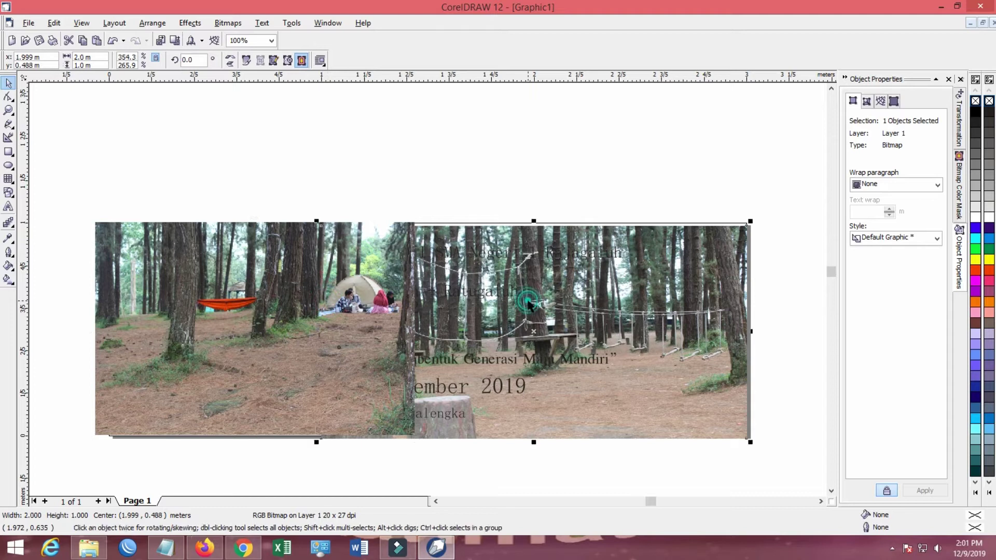
pyautogui.click(153, 23)
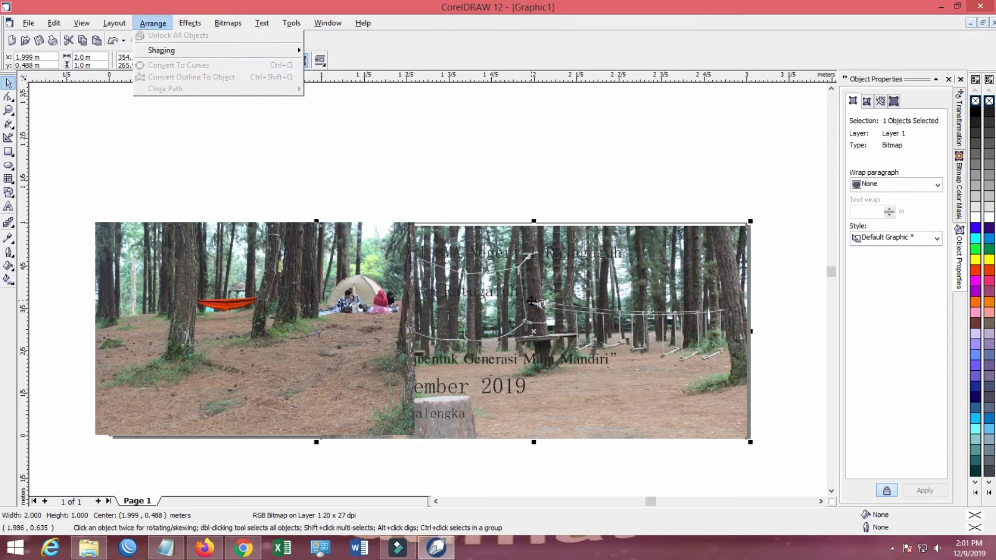
pyautogui.moveTo(180, 63)
pyautogui.click(354, 141)
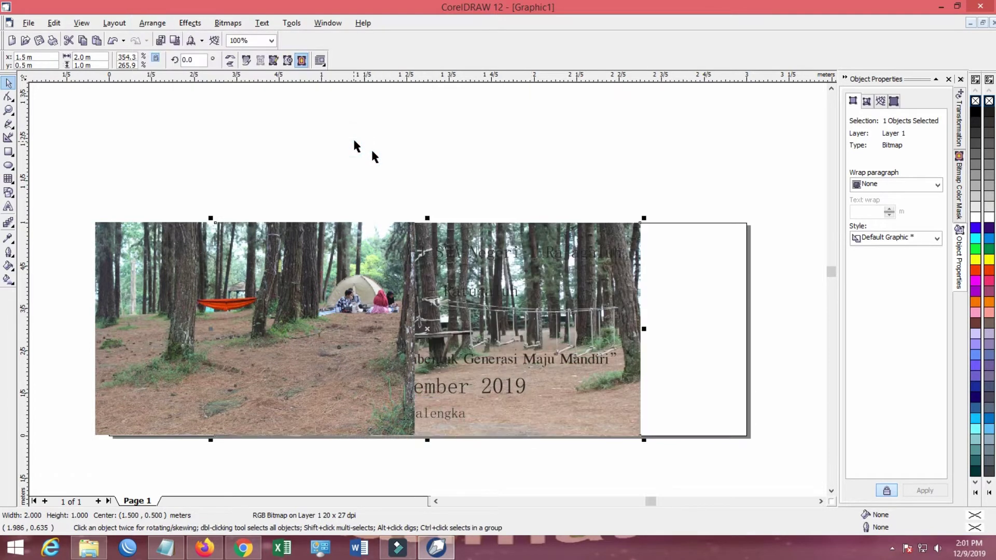
# Try the tent photo over the page's right end and move it off the banner into the empty area above the page
pyautogui.moveTo(262, 290); pyautogui.dragTo(182, 172)
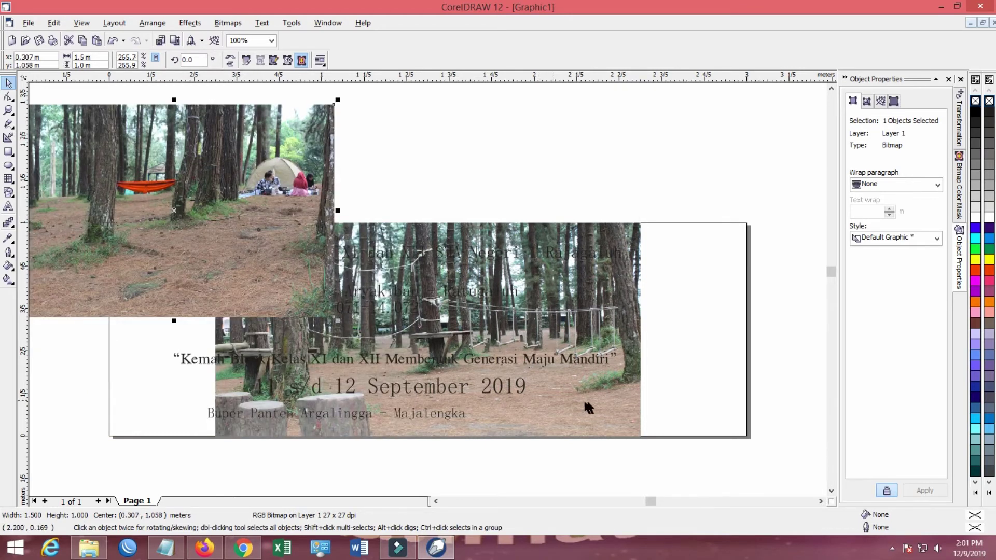
pyautogui.click(722, 393)
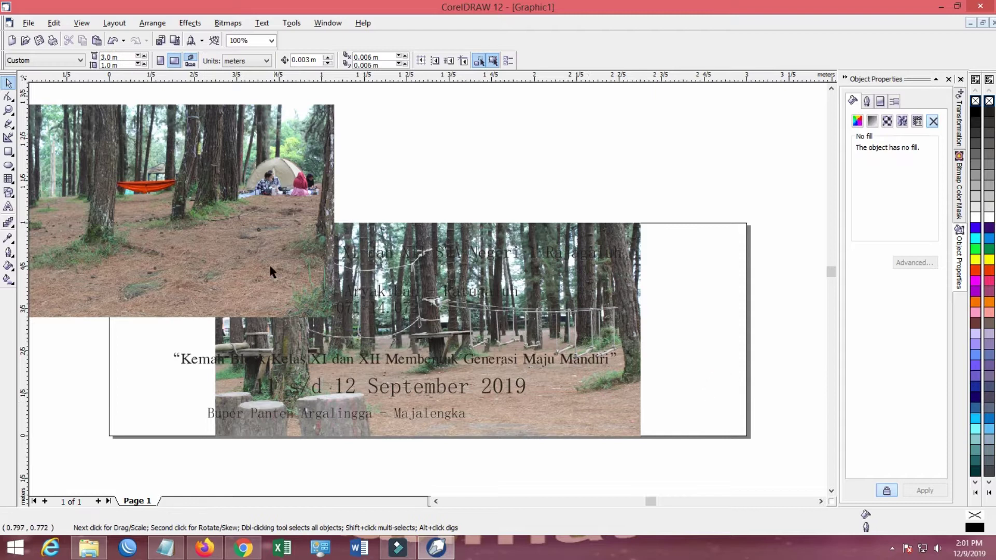
pyautogui.moveTo(540, 363); pyautogui.dragTo(667, 356)
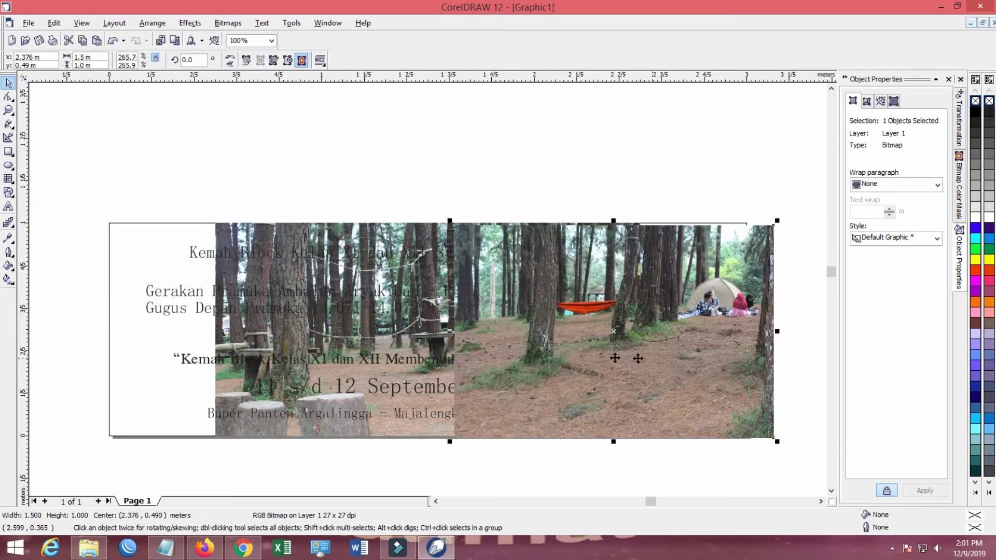
pyautogui.moveTo(590, 355); pyautogui.dragTo(585, 218)
pyautogui.moveTo(637, 245); pyautogui.dragTo(498, 238)
pyautogui.moveTo(499, 188); pyautogui.dragTo(426, 158)
pyautogui.click(600, 408)
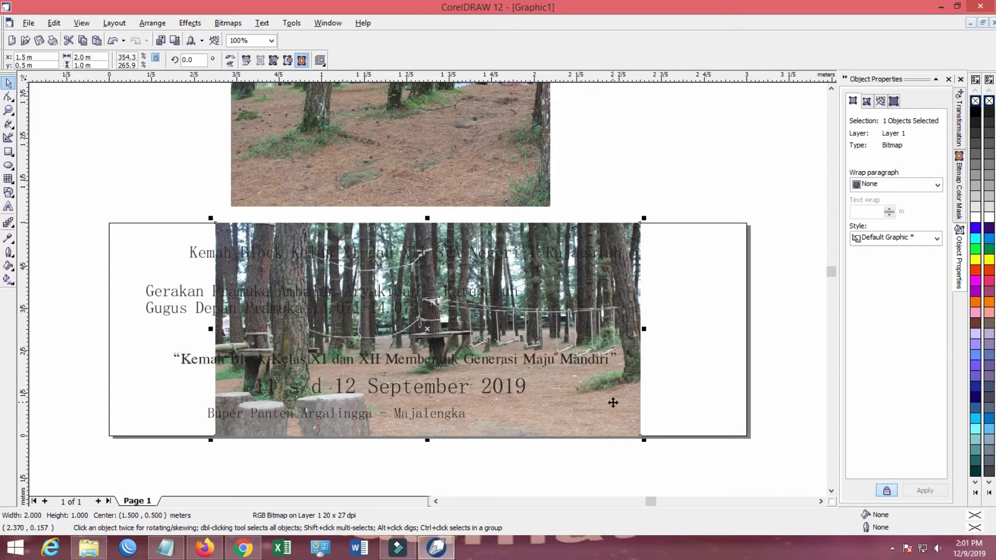
pyautogui.click(613, 404)
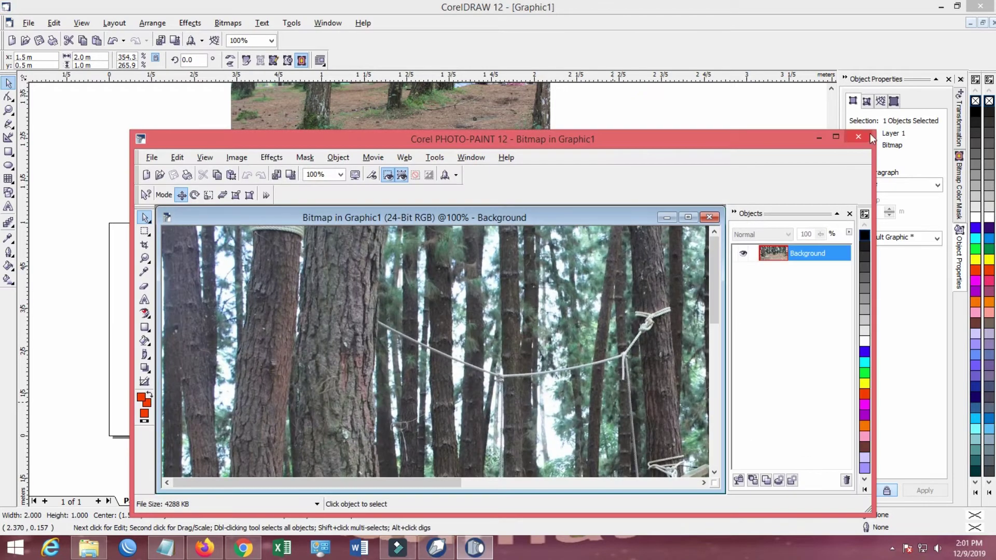
pyautogui.click(865, 134)
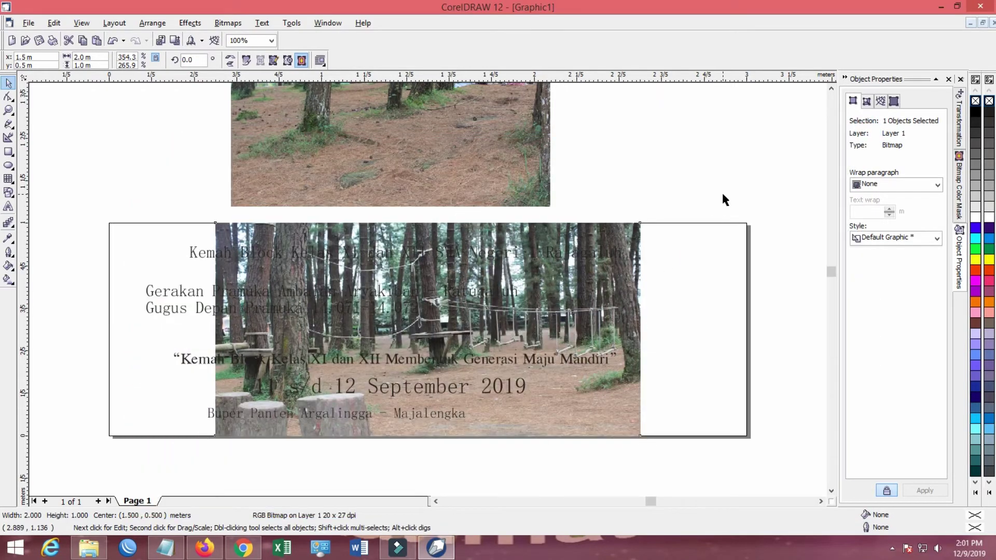
# Select the five banner texts, try blue, cyan and red fills on them, and fill them yellow
pyautogui.moveTo(101, 189); pyautogui.dragTo(680, 440)
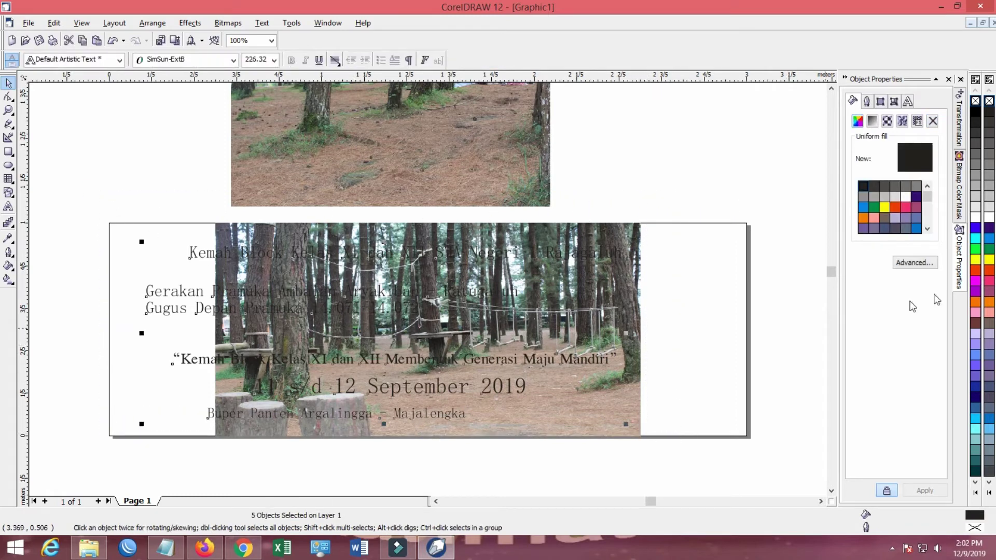
pyautogui.click(976, 227)
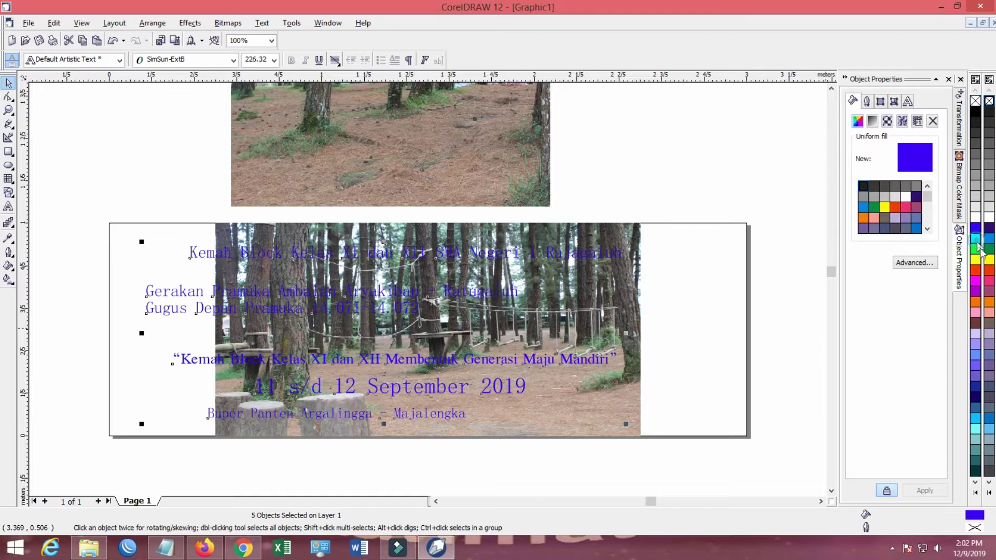
pyautogui.click(977, 240)
pyautogui.click(979, 260)
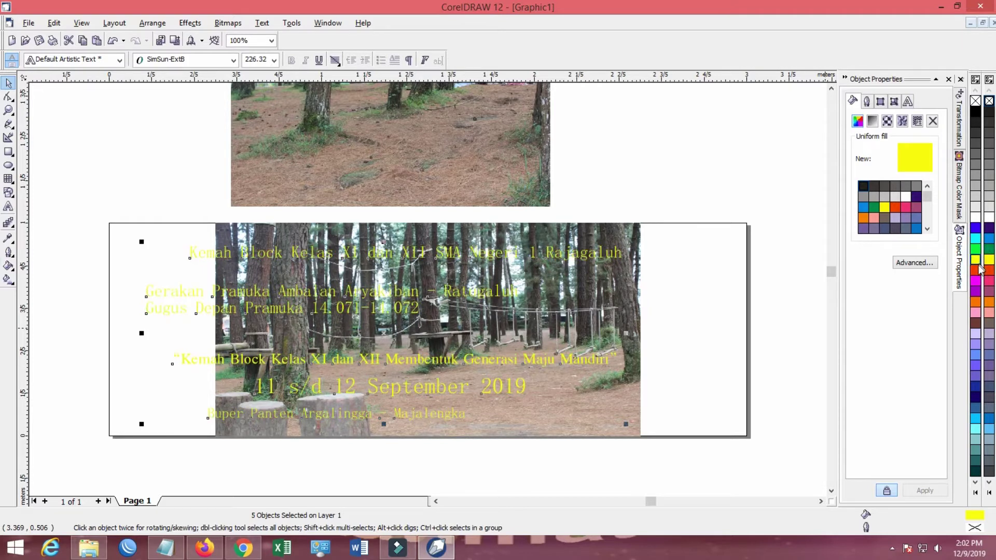
pyautogui.click(976, 272)
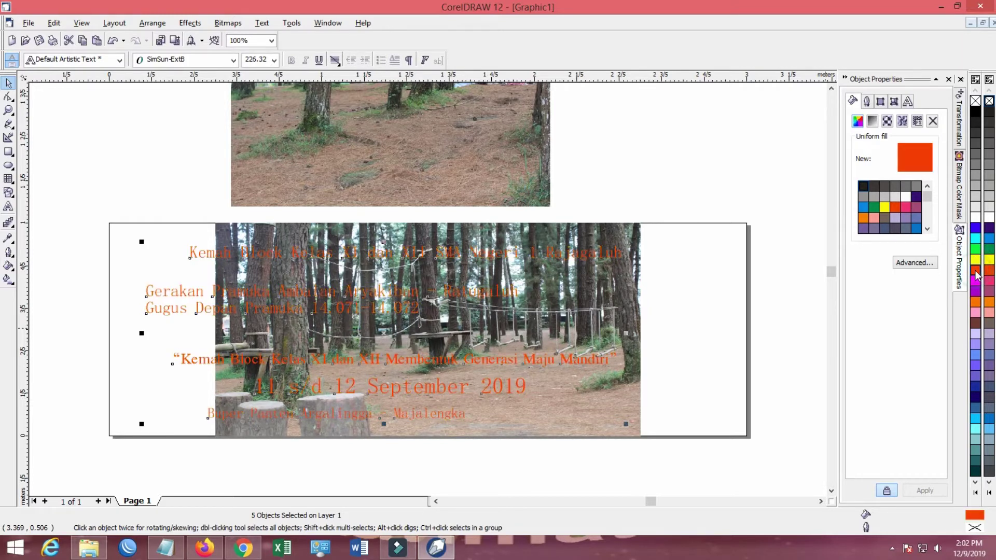
pyautogui.click(977, 262)
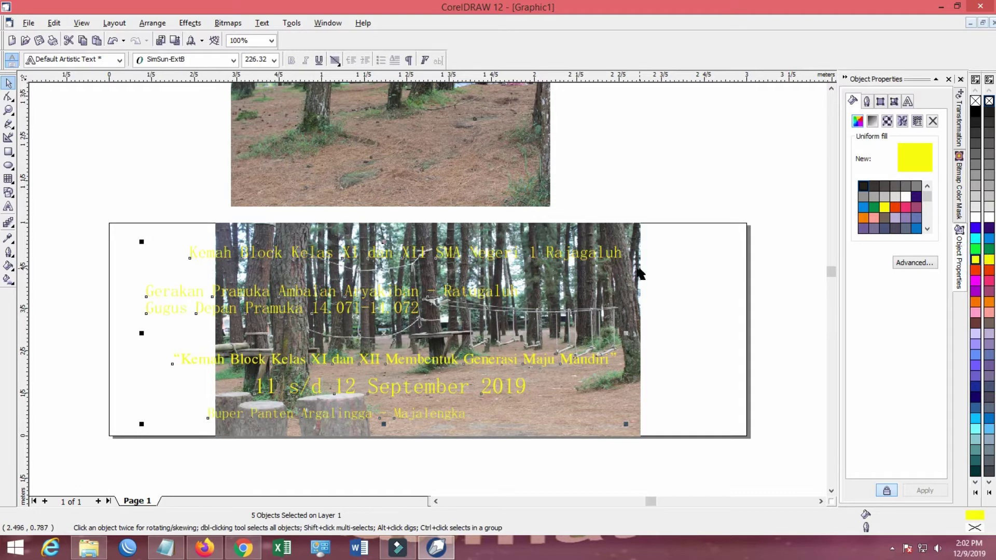
# Try Square721 BT on the five selected banner texts and set their font to Snap ITC
pyautogui.click(104, 63)
pyautogui.click(174, 62)
pyautogui.click(192, 61)
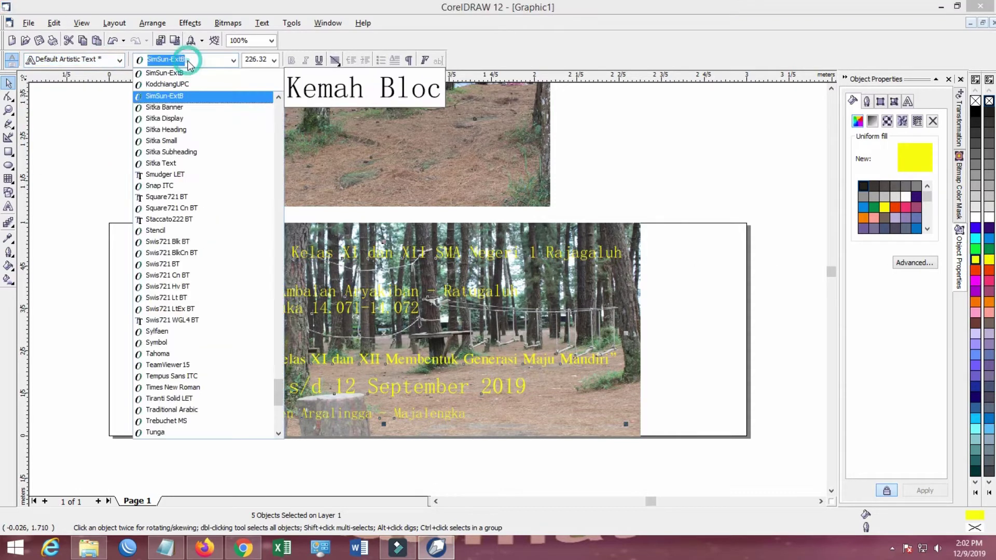
pyautogui.click(180, 200)
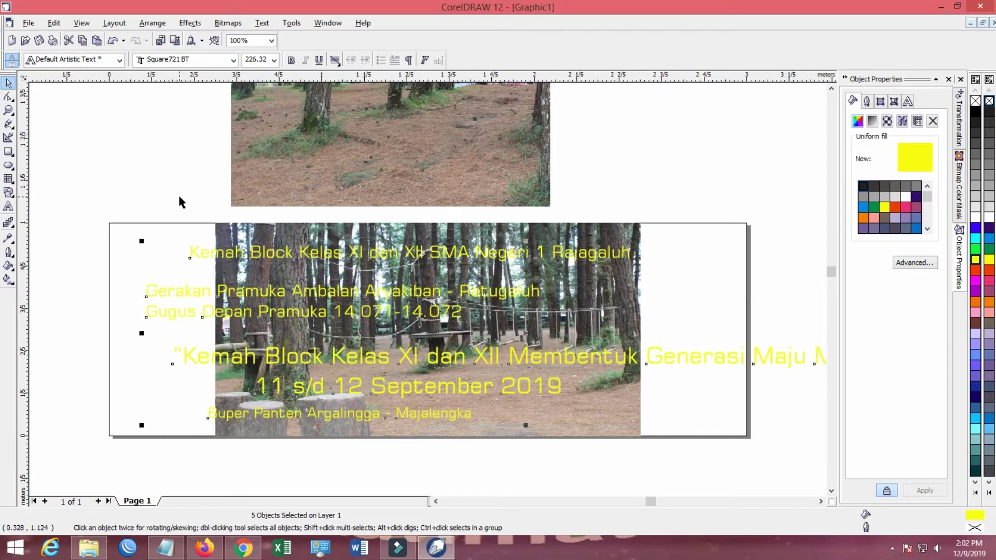
pyautogui.click(166, 60)
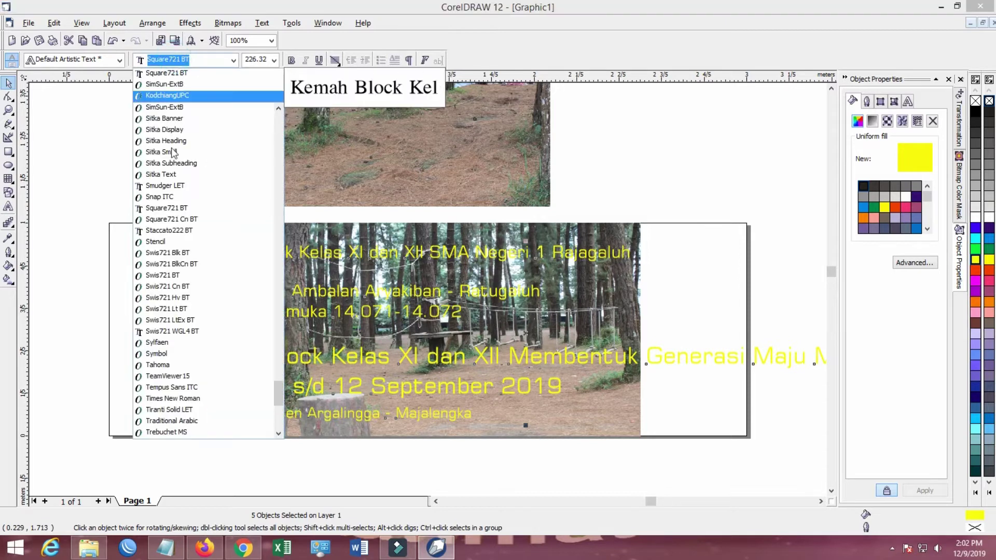
pyautogui.click(177, 199)
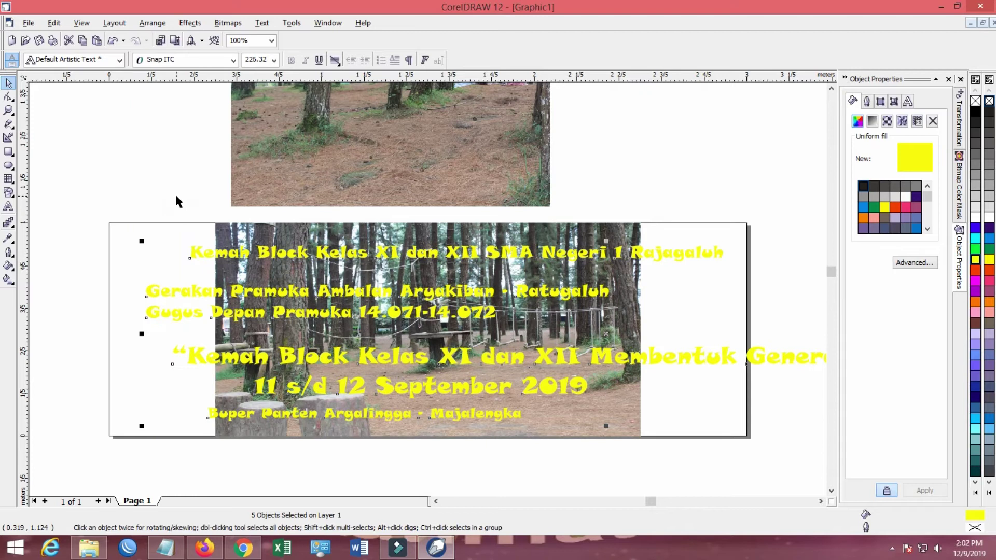
# Try Tiranti Solid LET and Stencil as the font of the five selected banner texts
pyautogui.click(197, 61)
pyautogui.scroll(-2, 185, 239)
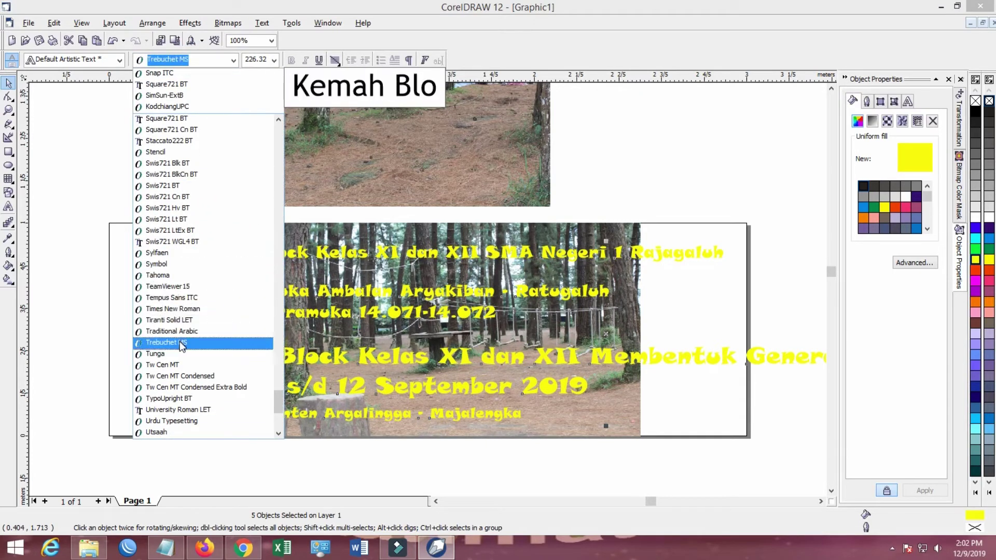
pyautogui.click(176, 320)
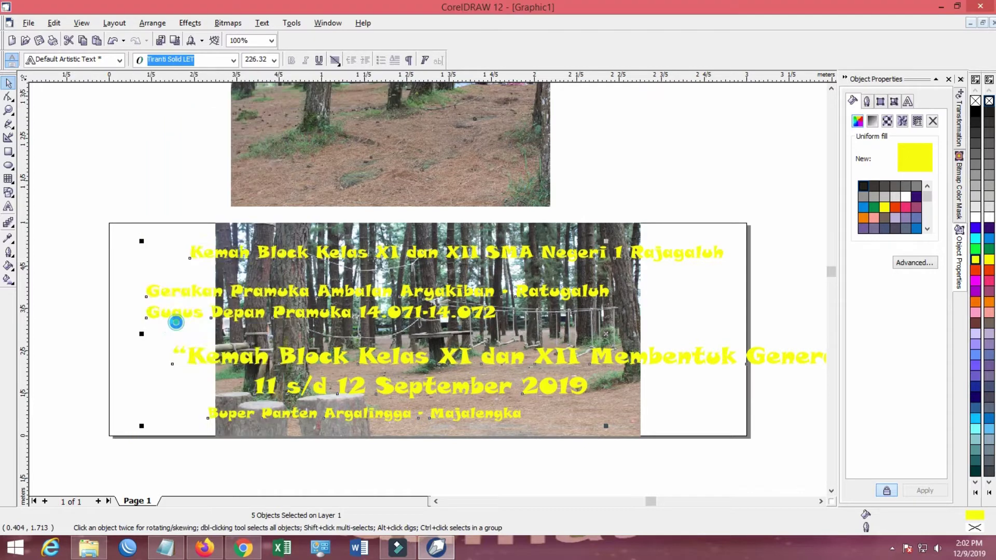
pyautogui.click(170, 60)
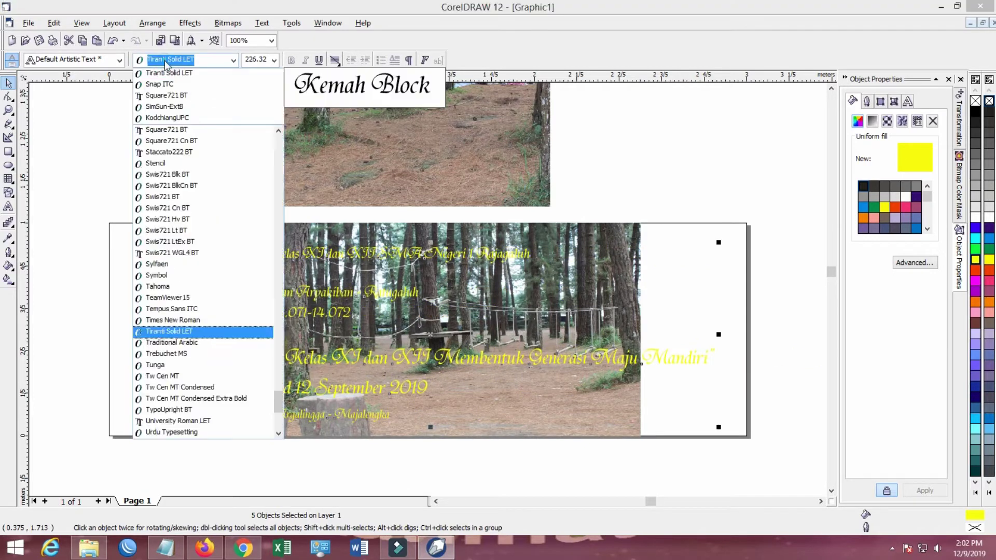
pyautogui.scroll(-3, 181, 335)
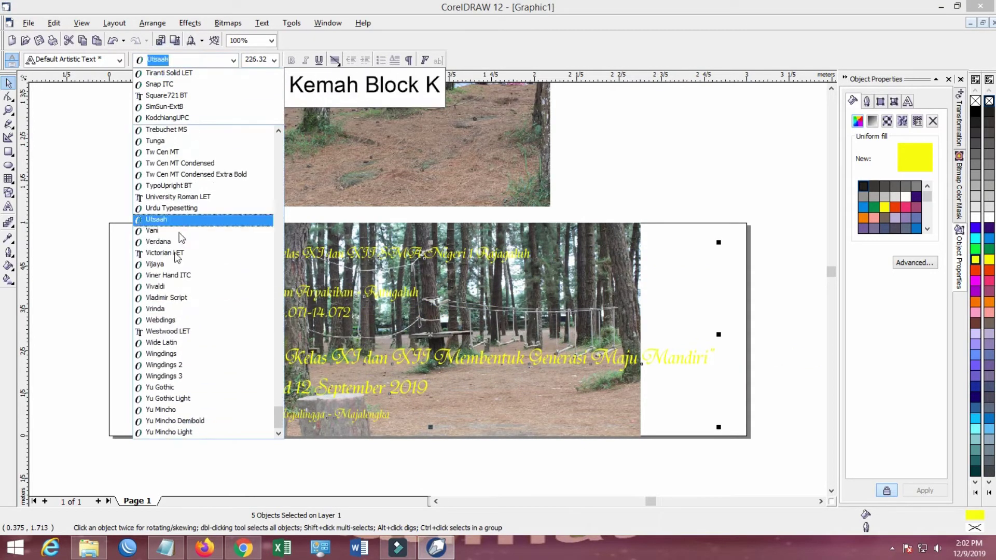
pyautogui.moveTo(280, 423); pyautogui.dragTo(277, 406)
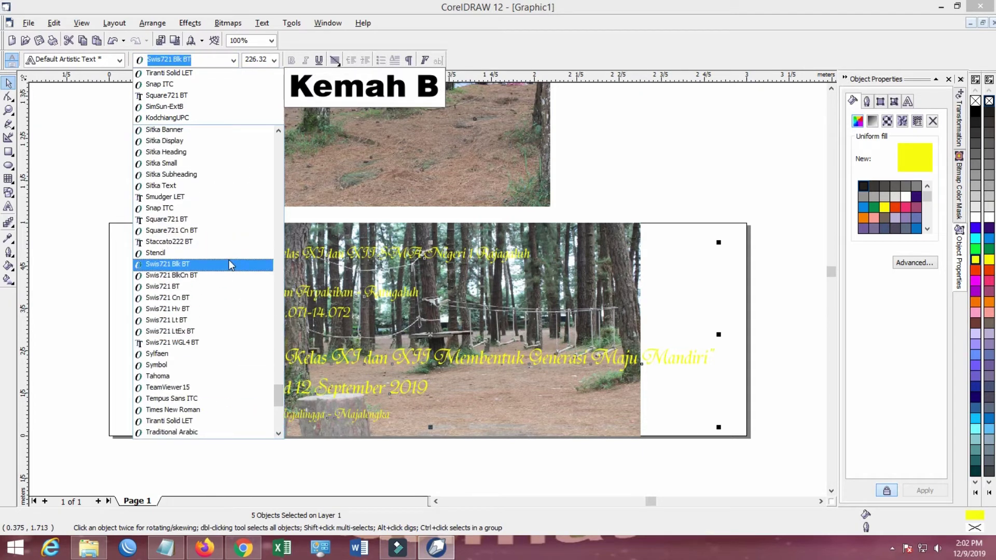
pyautogui.click(232, 253)
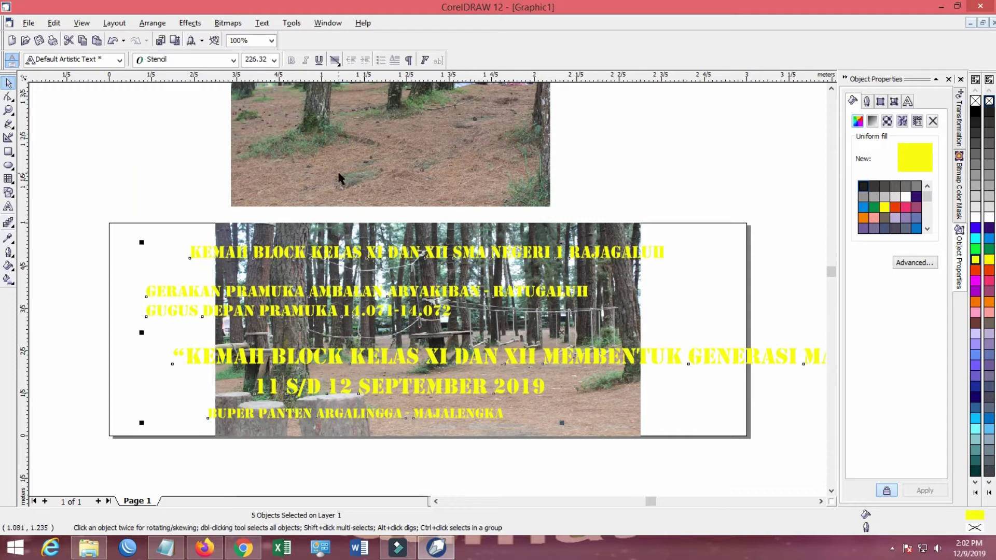
# Try Scruff LET and Playbill as the font of the five selected banner texts
pyautogui.click(232, 60)
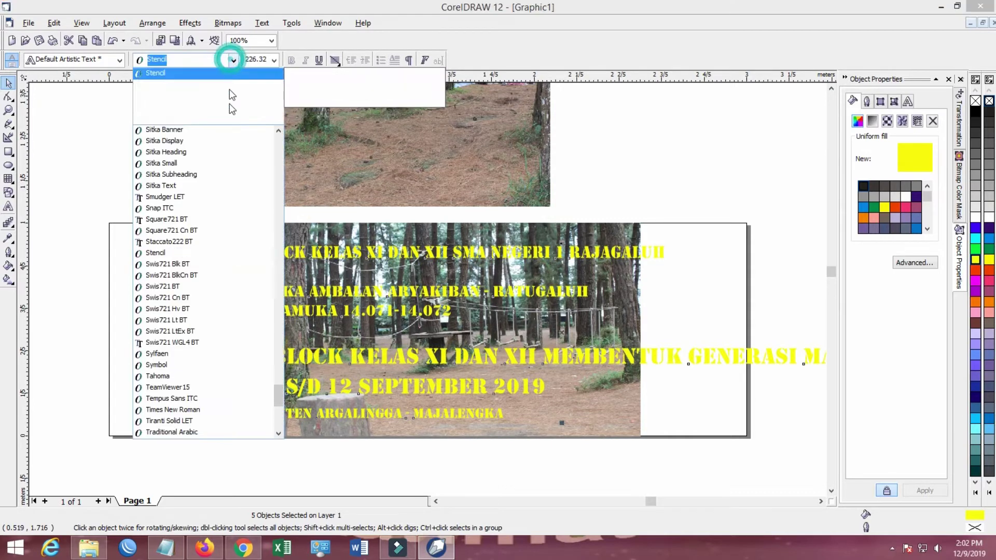
pyautogui.scroll(5, 245, 188)
pyautogui.scroll(2, 246, 190)
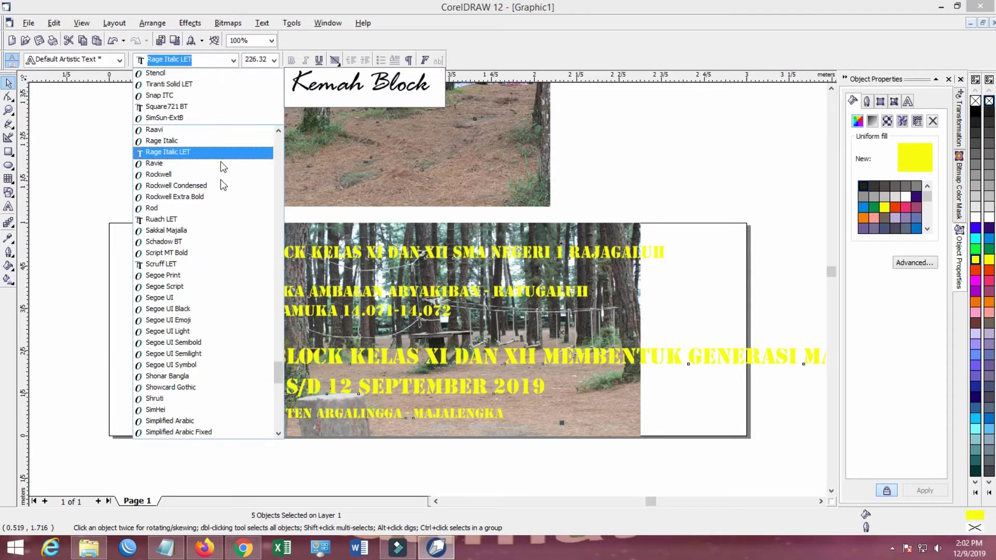
pyautogui.click(220, 265)
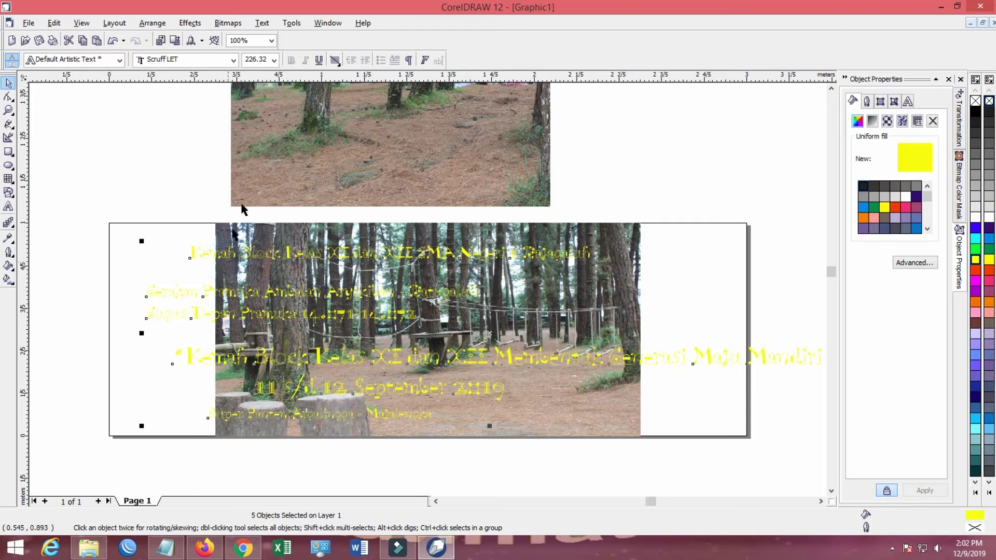
pyautogui.click(233, 61)
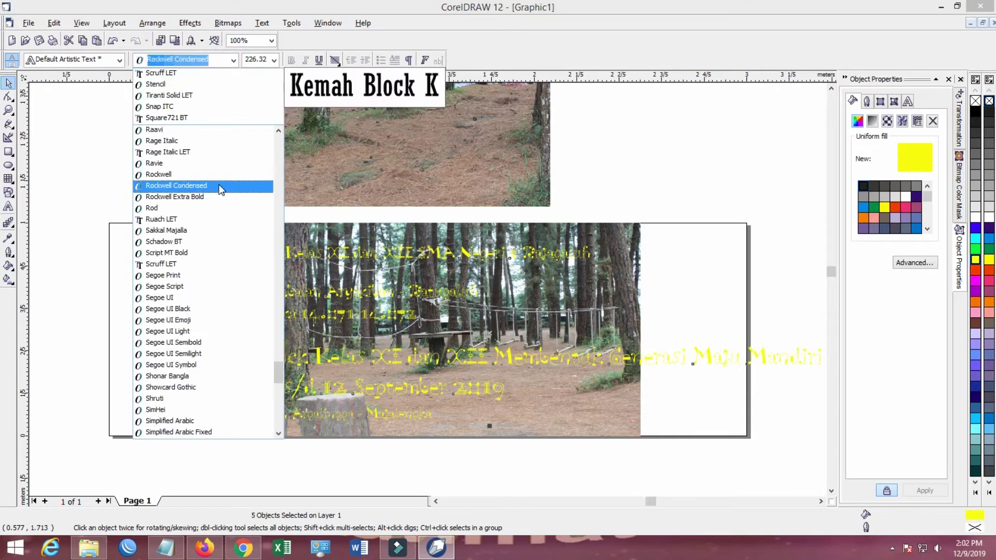
pyautogui.scroll(4, 226, 179)
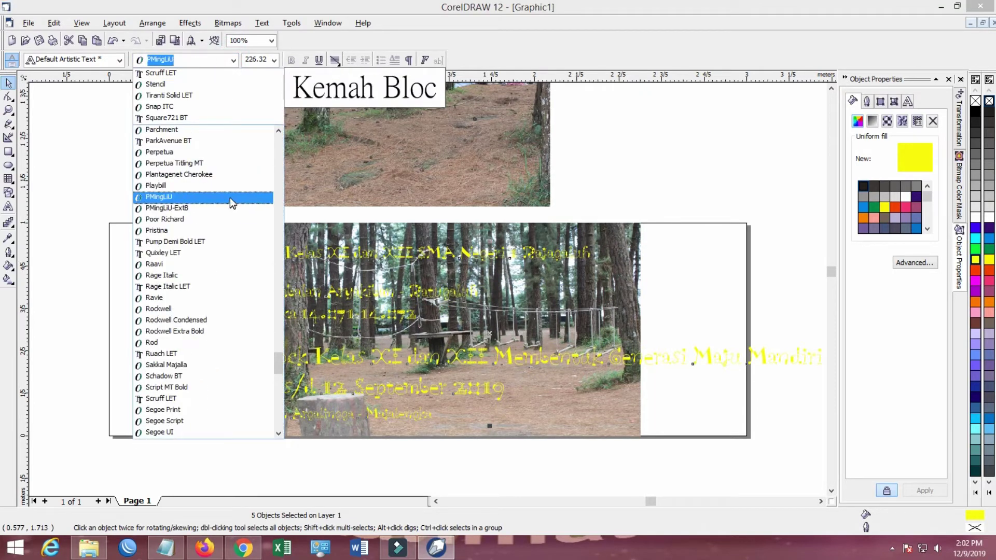
pyautogui.click(232, 189)
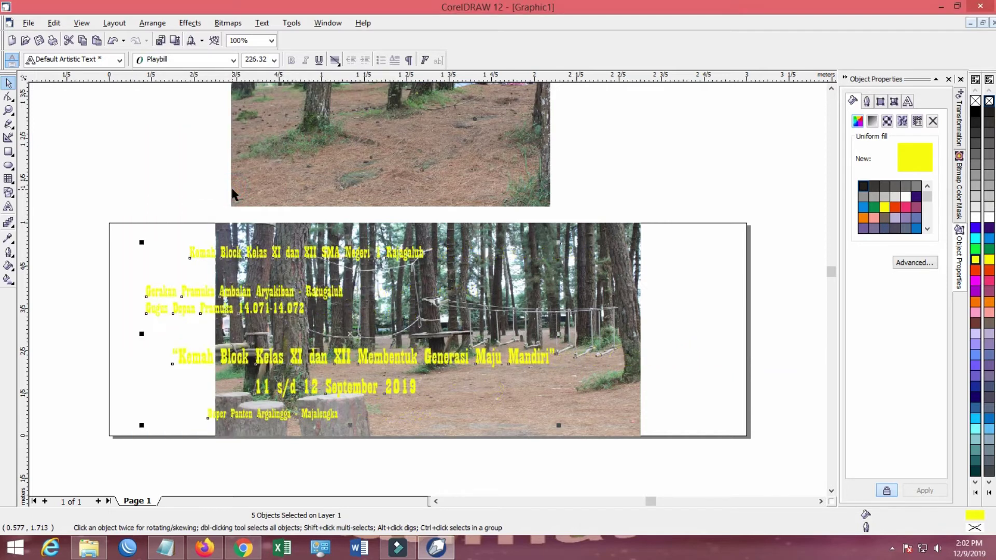
# Browse the fonts backwards from Playbill and try Elephant on the five selected banner texts
pyautogui.click(233, 60)
pyautogui.scroll(7, 198, 178)
pyautogui.scroll(7, 211, 187)
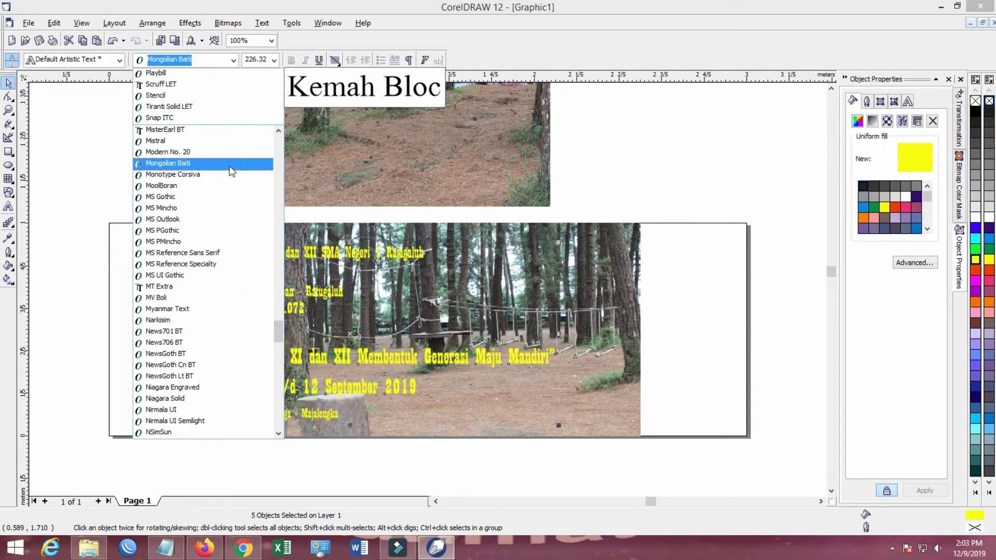
pyautogui.scroll(7, 223, 193)
pyautogui.scroll(8, 223, 195)
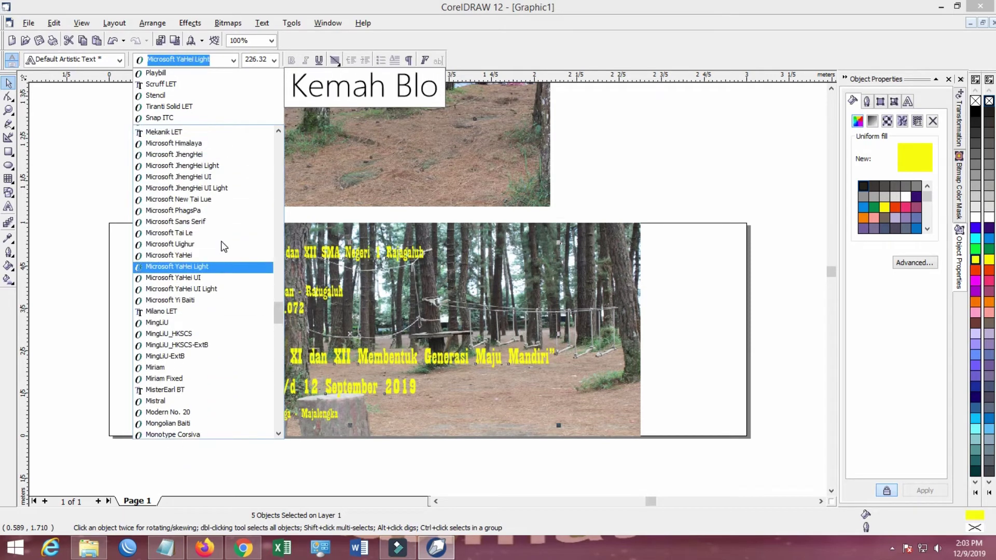
pyautogui.press('Up')
pyautogui.press('Up')
pyautogui.press('Up')
pyautogui.press('Up')
pyautogui.press('Up')
pyautogui.press('Up')
pyautogui.press('Up')
pyautogui.press('Up')
pyautogui.press('Up')
pyautogui.press('Up')
pyautogui.press('Up')
pyautogui.press('Up')
pyautogui.press('Up')
pyautogui.press('Up')
pyautogui.press('Up')
pyautogui.press('Up')
pyautogui.press('Up')
pyautogui.press('Up')
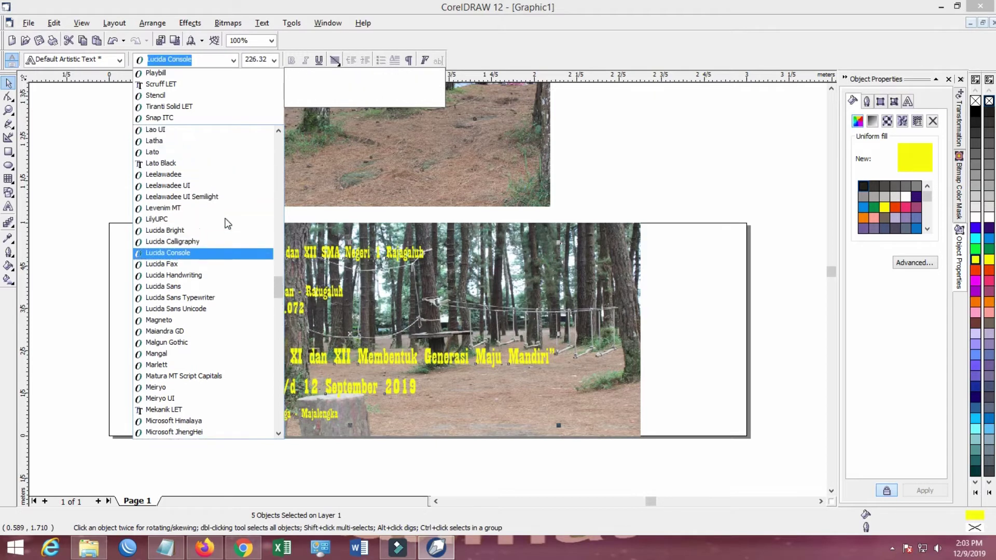
pyautogui.press('Up')
pyautogui.press('Up')
pyautogui.press('Up')
pyautogui.press('Up')
pyautogui.press('Up')
pyautogui.press('Up')
pyautogui.press('Up')
pyautogui.press('Up')
pyautogui.press('Up')
pyautogui.press('Up')
pyautogui.press('Up')
pyautogui.press('Up')
pyautogui.press('Up')
pyautogui.press('Up')
pyautogui.press('Up')
pyautogui.press('Up')
pyautogui.press('Up')
pyautogui.press('Up')
pyautogui.press('Up')
pyautogui.press('Up')
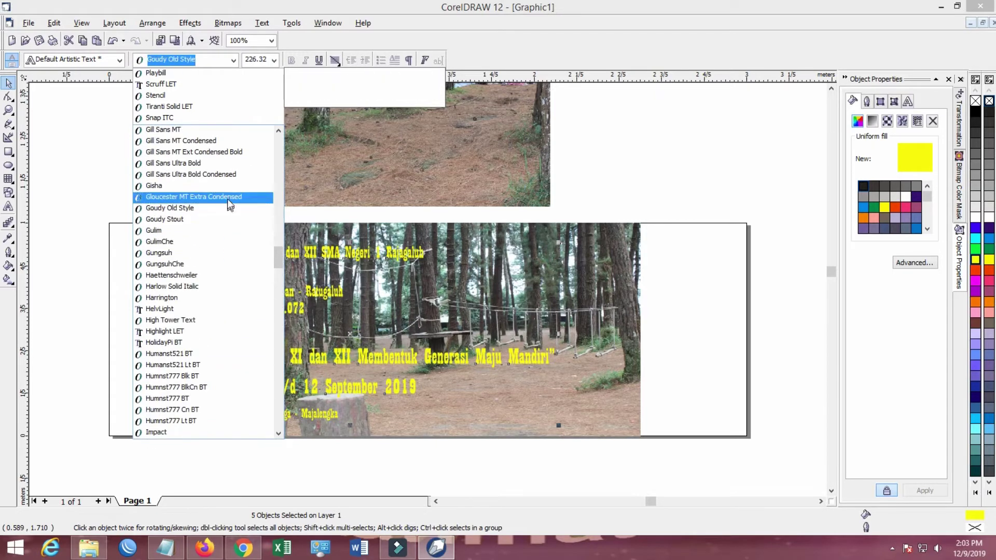
pyautogui.press('Down')
pyautogui.press('Down')
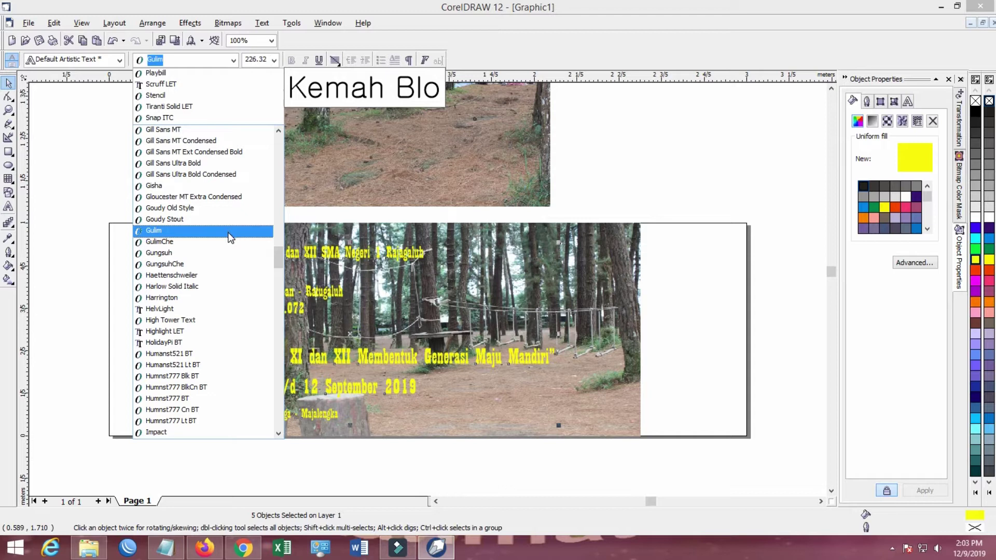
pyautogui.press('Up')
pyautogui.press('Up')
pyautogui.press('Up')
pyautogui.press('Up')
pyautogui.press('Up')
pyautogui.press('Up')
pyautogui.press('Up')
pyautogui.press('Up')
pyautogui.press('Up')
pyautogui.press('Up')
pyautogui.press('Up')
pyautogui.press('Up')
pyautogui.press('Up')
pyautogui.press('Up')
pyautogui.press('Up')
pyautogui.press('Up')
pyautogui.press('Up')
pyautogui.press('Up')
pyautogui.press('Up')
pyautogui.press('Up')
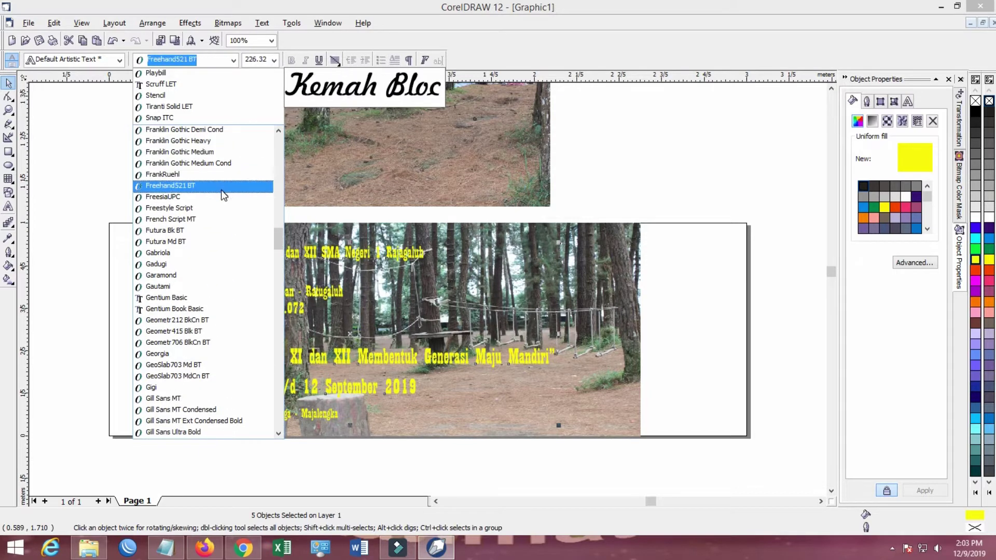
pyautogui.scroll(8, 219, 207)
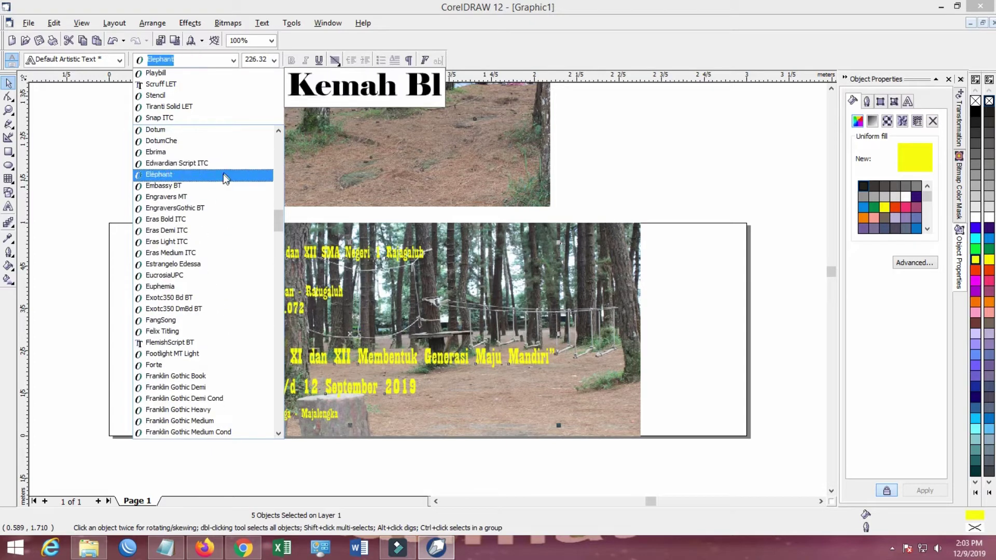
pyautogui.click(225, 180)
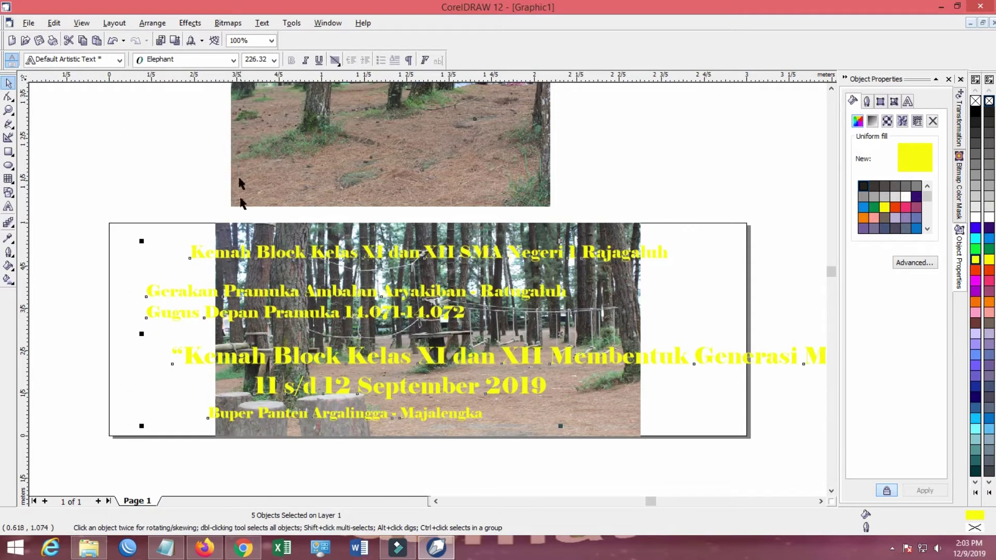
# Set the five selected banner texts to the Agency FB font and align them left
pyautogui.click(233, 61)
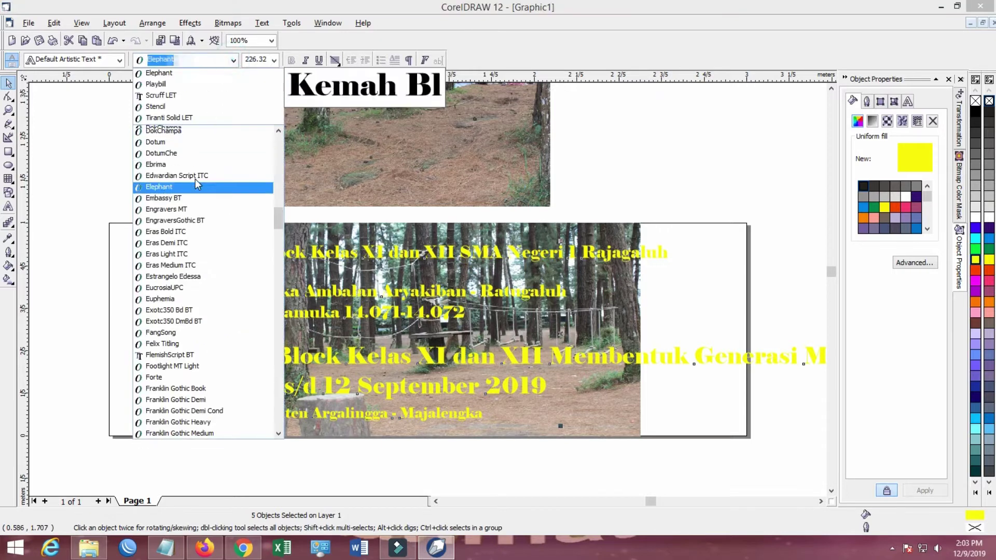
pyautogui.scroll(5, 195, 196)
pyautogui.scroll(10, 195, 196)
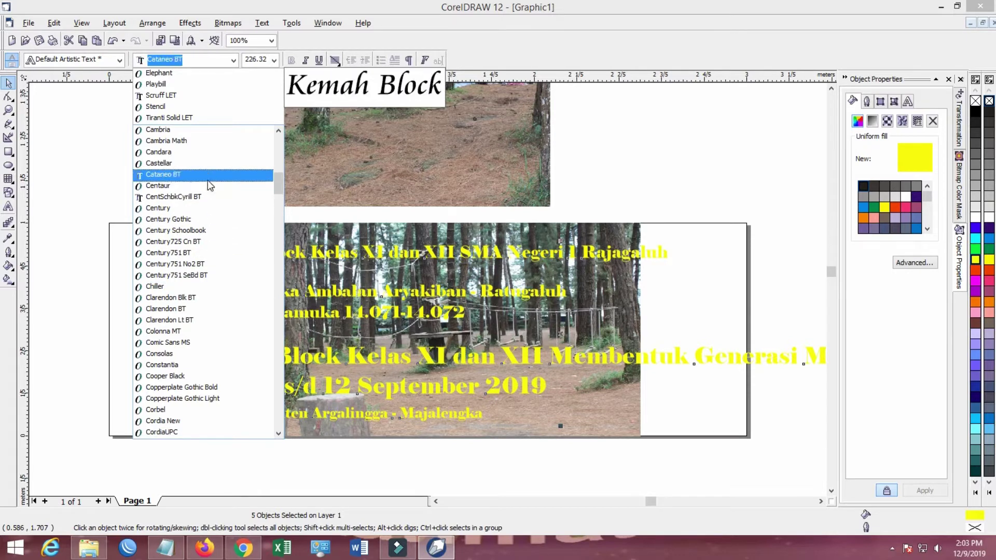
pyautogui.scroll(6, 210, 184)
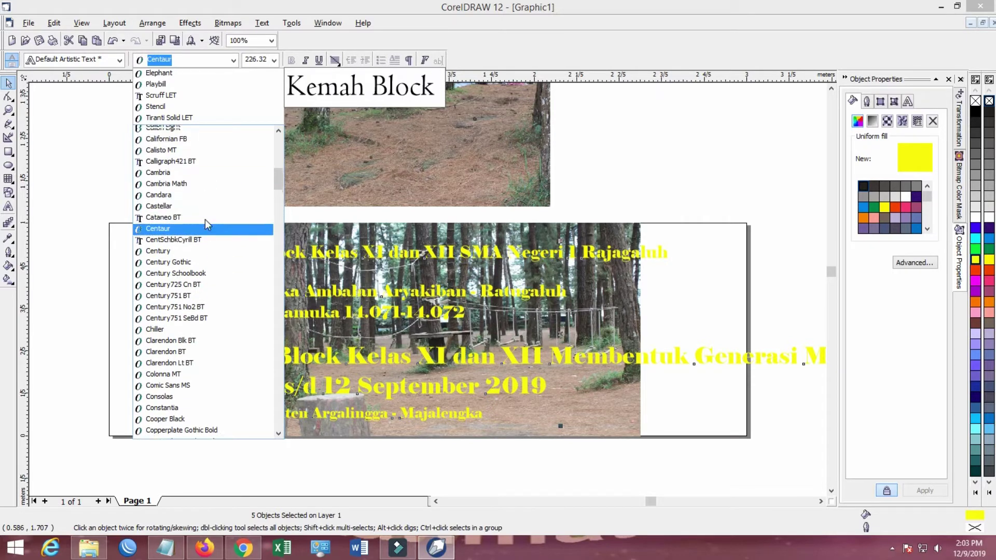
pyautogui.scroll(7, 213, 208)
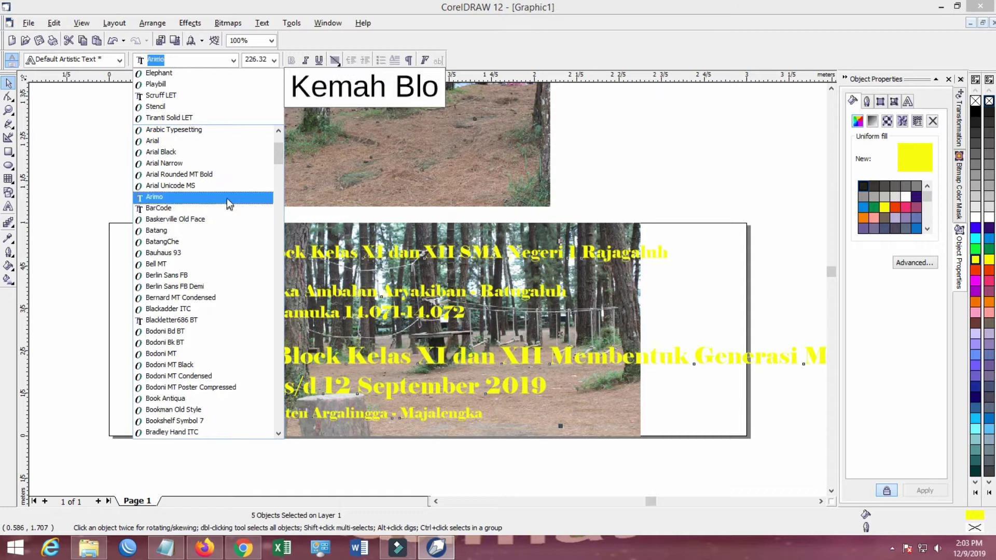
pyautogui.scroll(3, 221, 211)
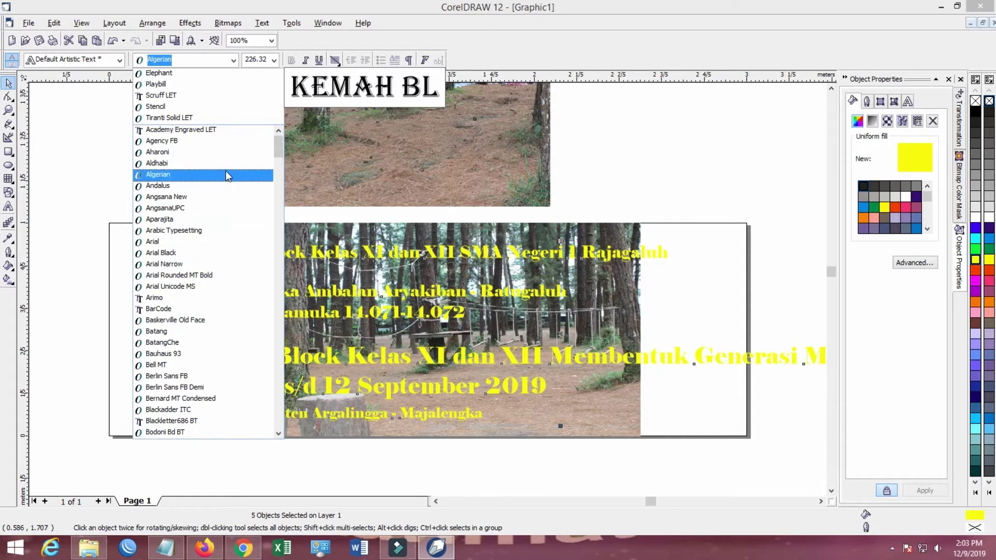
pyautogui.click(236, 147)
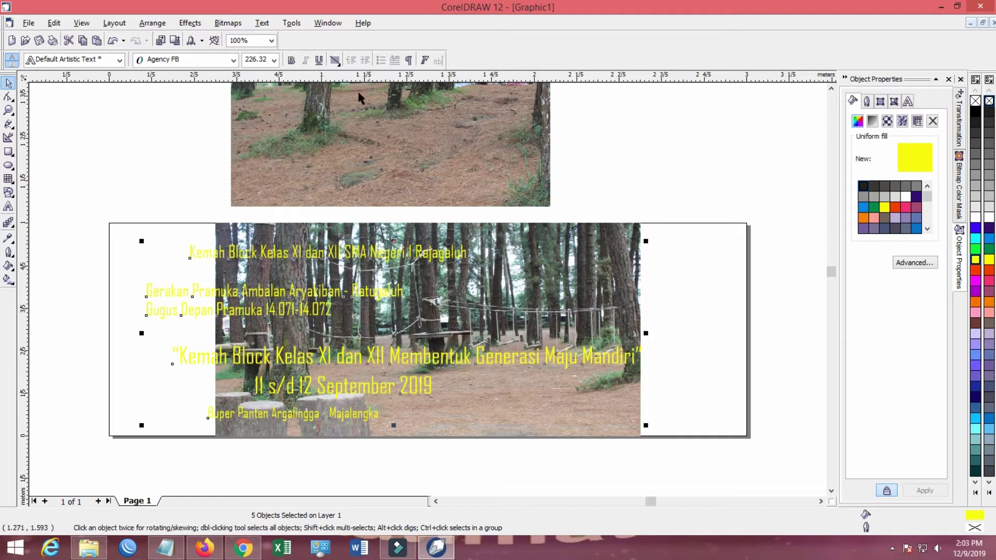
pyautogui.click(335, 60)
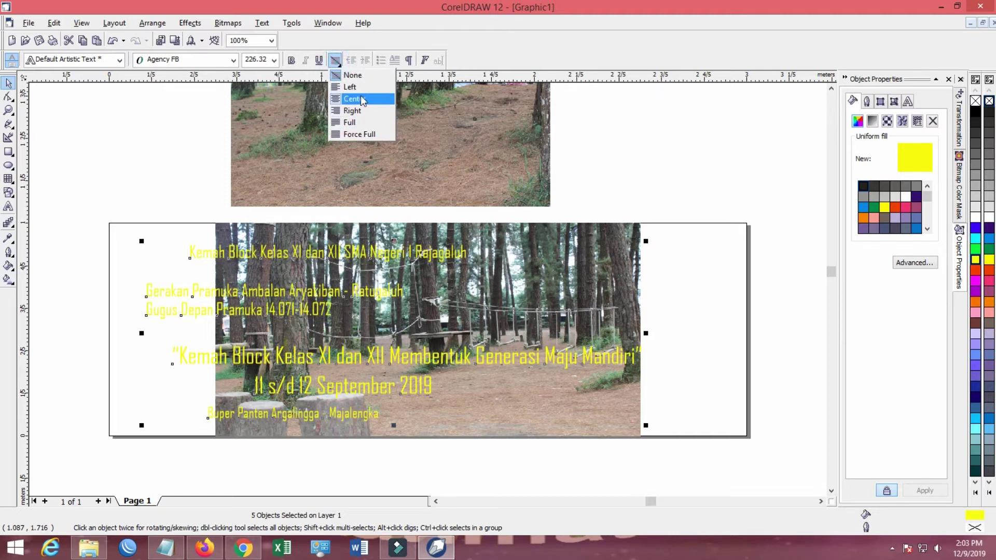
pyautogui.click(361, 88)
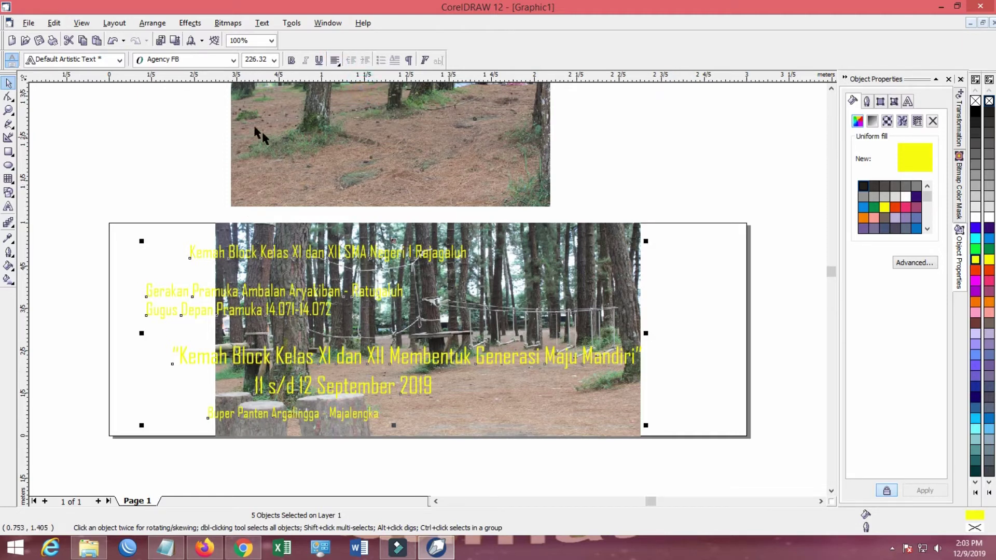
# Move the top heading right and slightly down on the banner, and undo an accidental shift of the rope-course photo
pyautogui.click(150, 116)
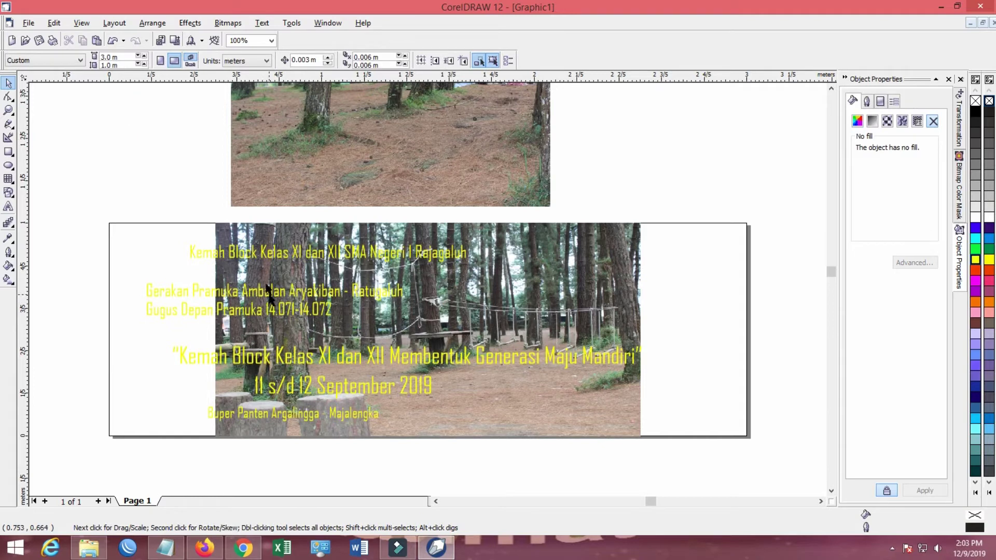
pyautogui.click(248, 256)
pyautogui.moveTo(248, 255); pyautogui.dragTo(293, 283)
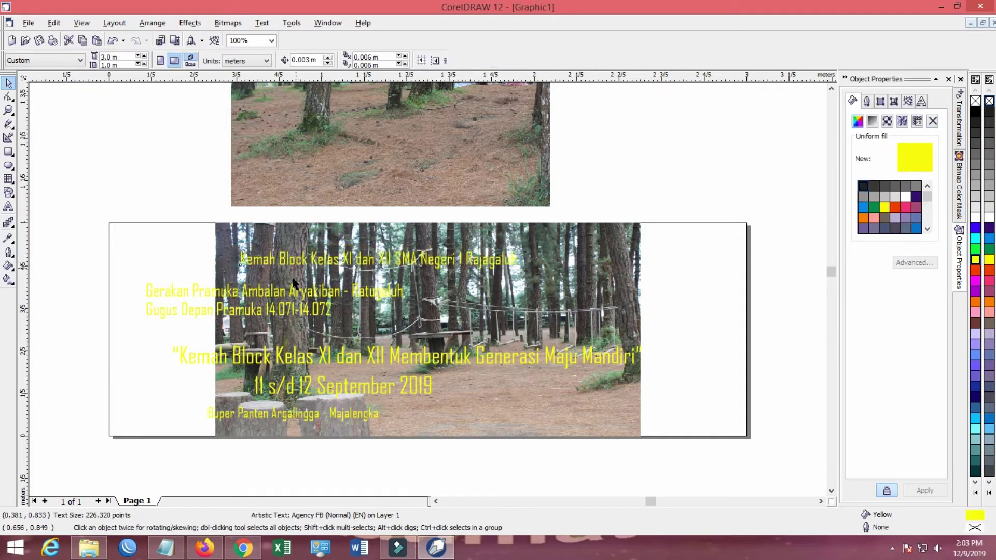
pyautogui.moveTo(365, 295); pyautogui.dragTo(423, 295)
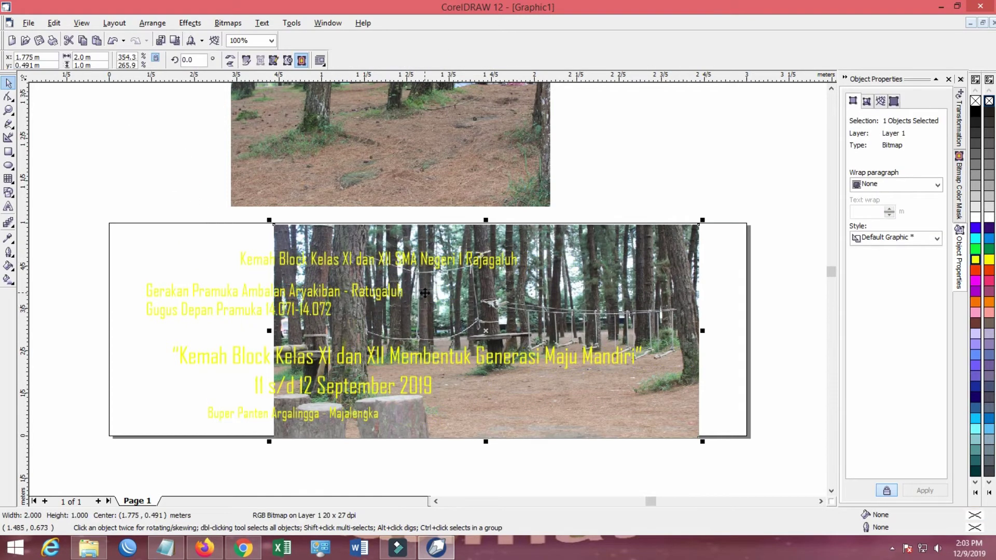
pyautogui.hotkey('ctrl', 'z')
# Select all the banner texts together with the photo, try blue and dark green fills, and fill the texts bright green
pyautogui.moveTo(80, 197)
pyautogui.mouseDown()
pyautogui.moveTo(540, 440)
pyautogui.moveTo(664, 462)
pyautogui.mouseUp()
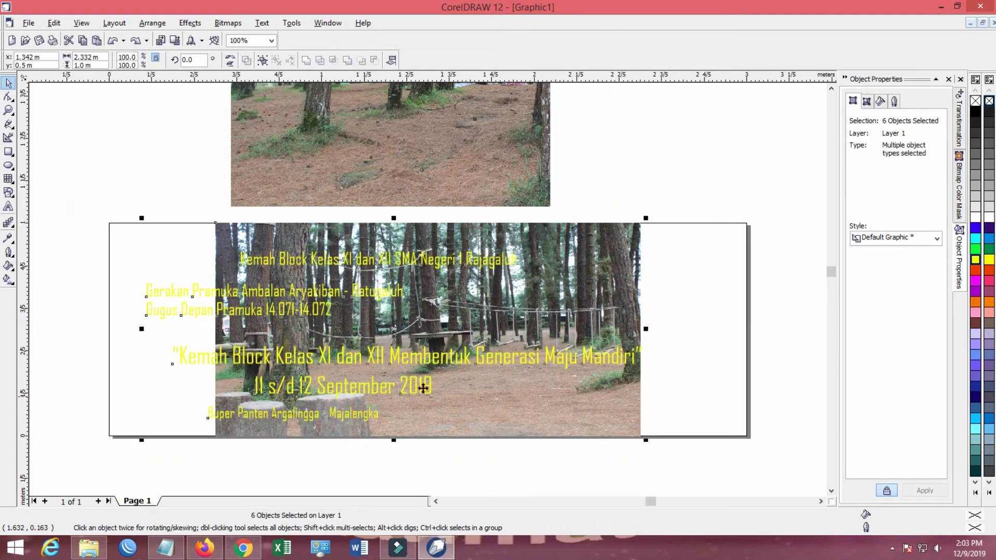
pyautogui.click(975, 250)
pyautogui.click(975, 229)
pyautogui.click(978, 251)
pyautogui.click(991, 250)
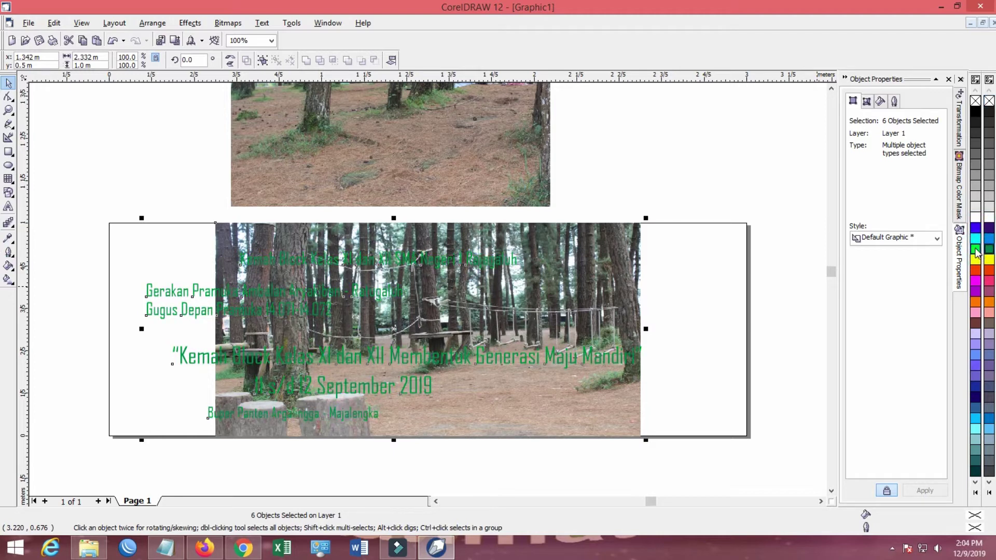
pyautogui.click(977, 252)
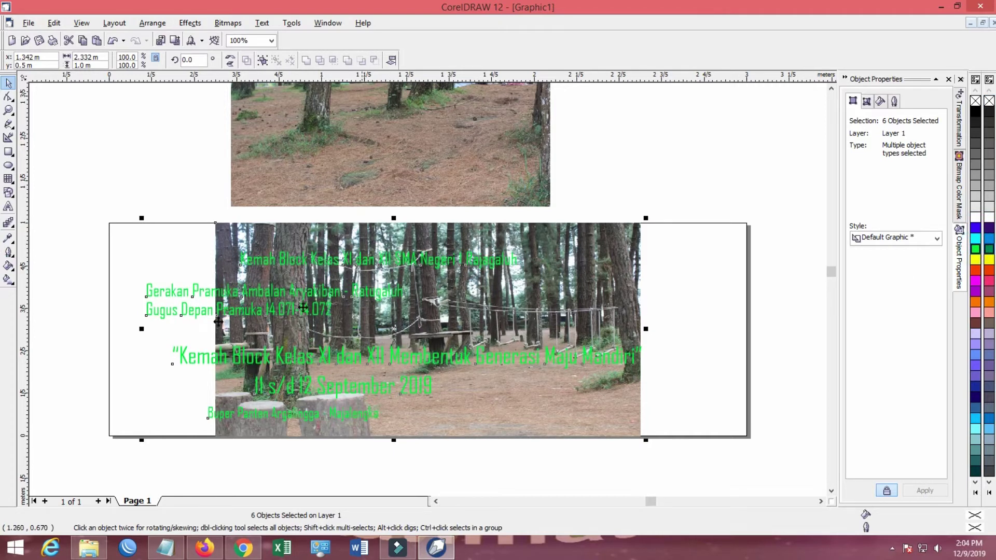
# Try a preset outline thickness on the selected banner texts
pyautogui.click(8, 253)
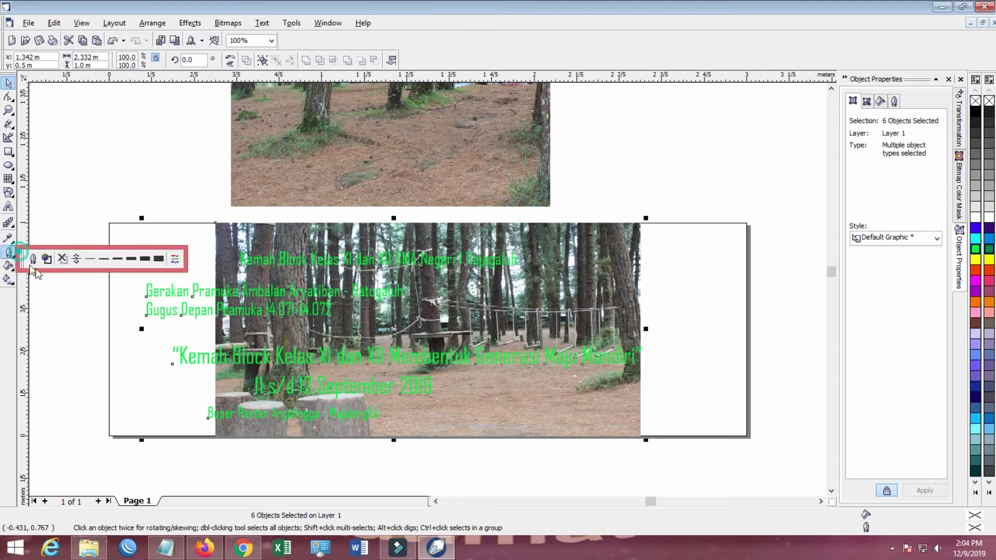
pyautogui.click(117, 258)
pyautogui.click(9, 268)
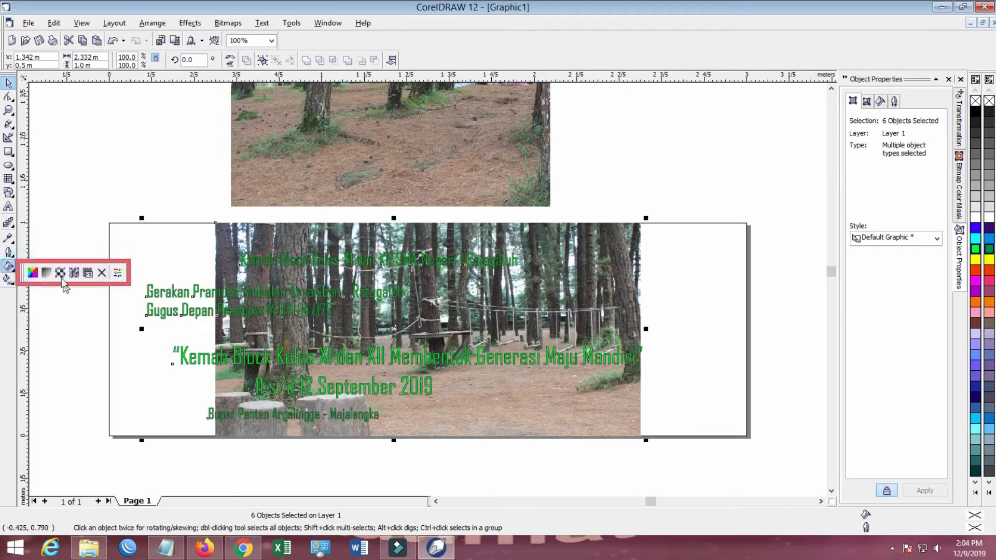
# Give the selected banner texts a yellow outline 2.0 pt wide and clear the selection
pyautogui.click(9, 254)
pyautogui.click(10, 254)
pyautogui.click(9, 254)
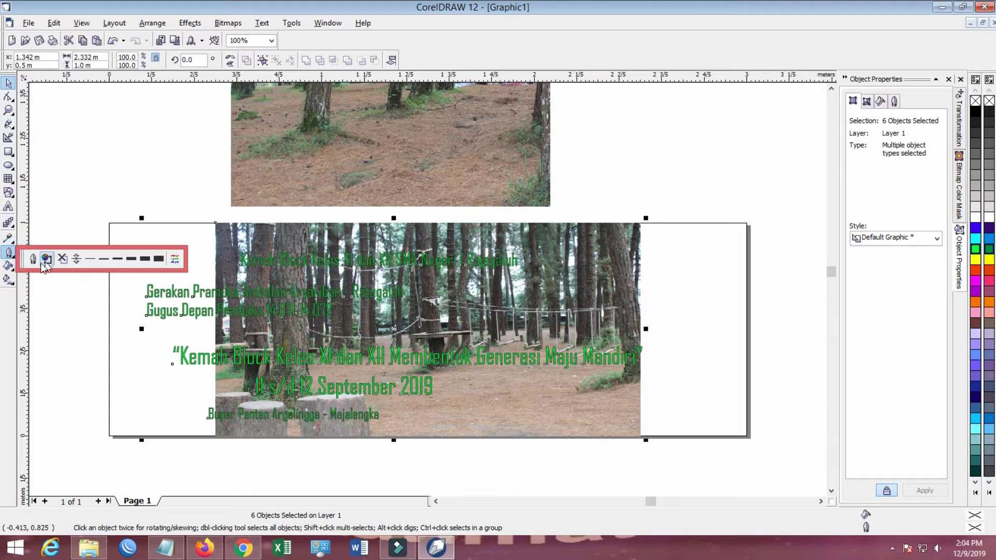
pyautogui.click(33, 258)
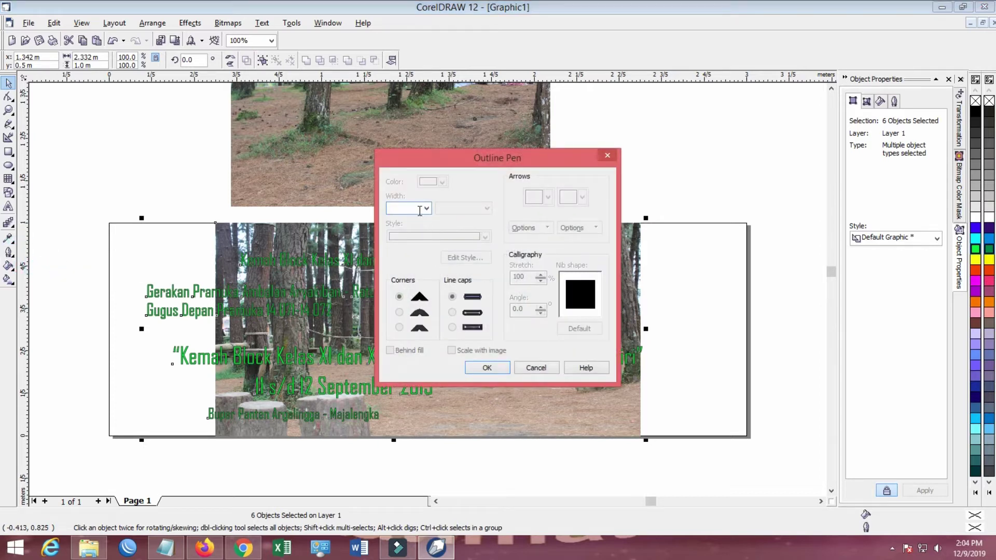
pyautogui.click(426, 209)
pyautogui.click(407, 254)
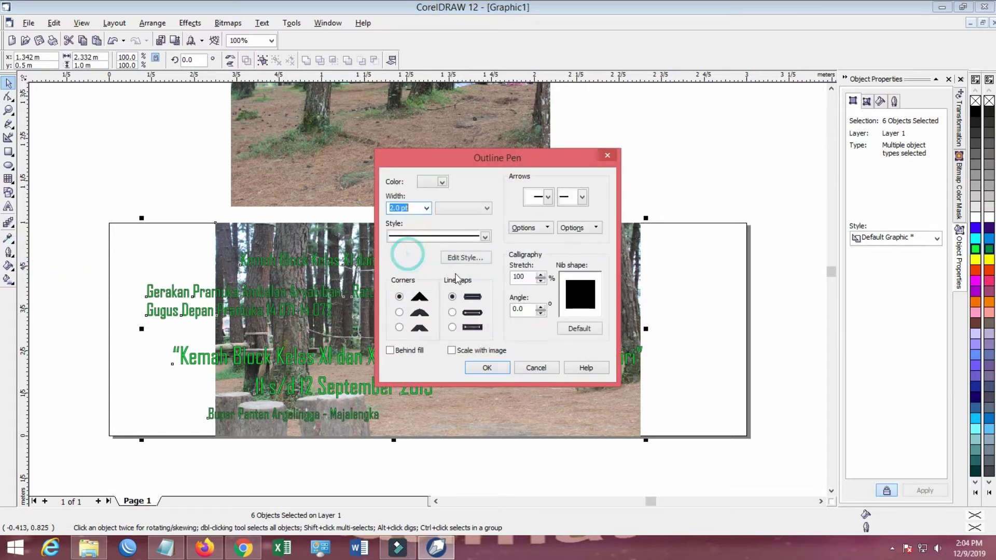
pyautogui.click(442, 182)
pyautogui.click(444, 217)
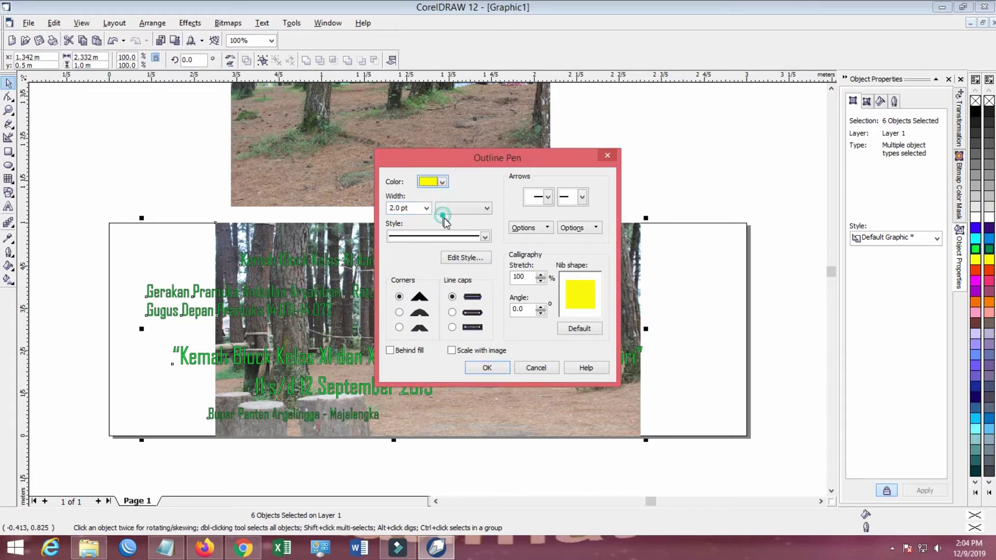
pyautogui.click(487, 367)
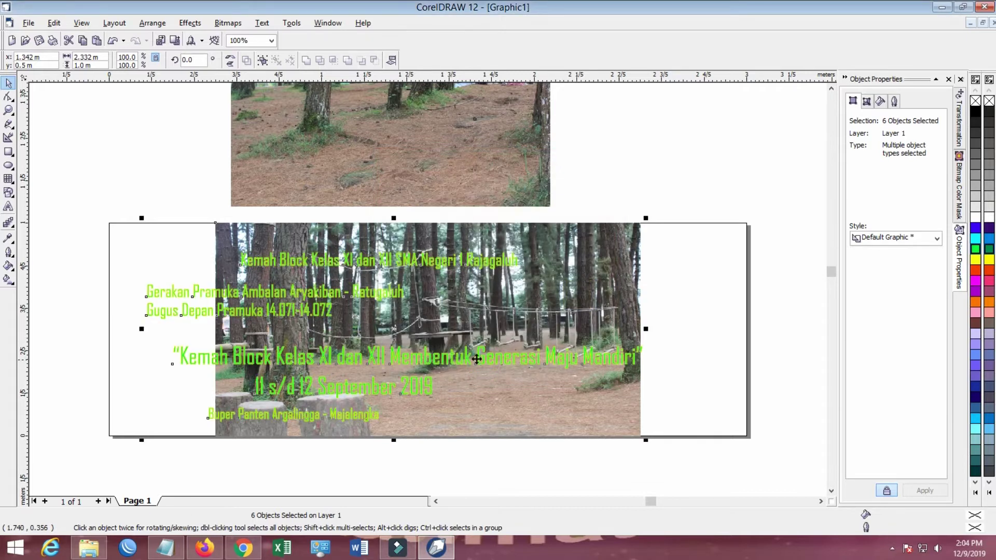
pyautogui.click(9, 83)
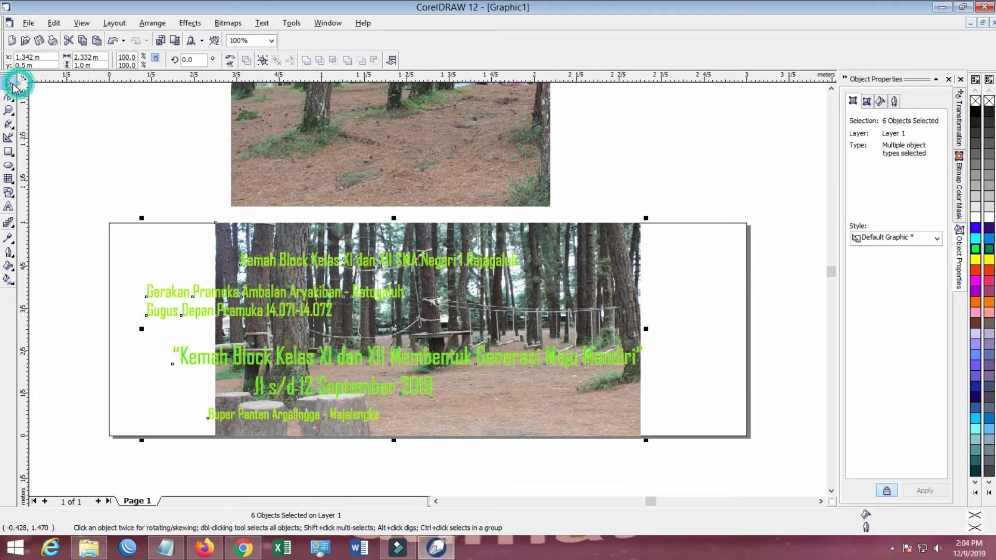
pyautogui.click(123, 182)
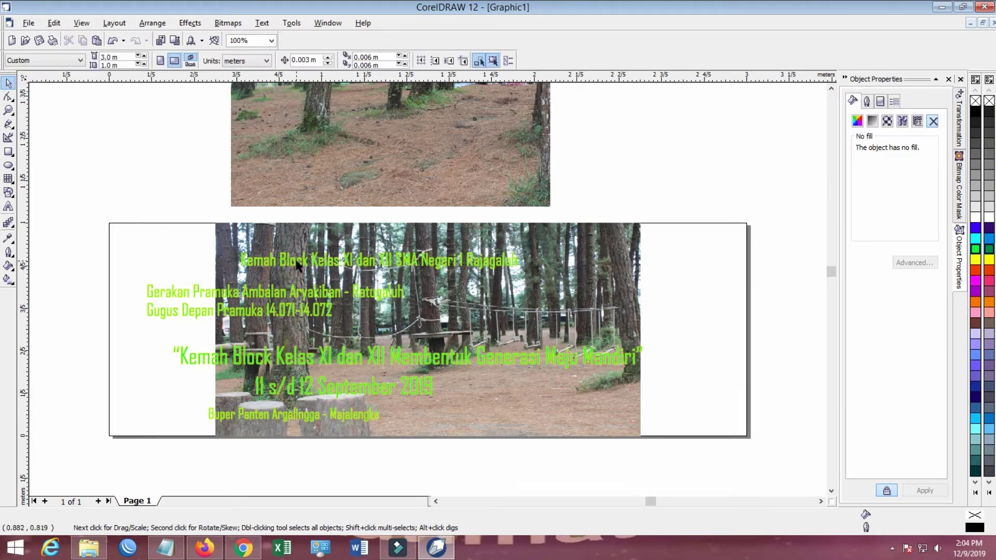
# Enlarge the SMA Negeri 1 Rajagaluh heading near the banner's top and move the two-line Gerakan Pramuka text to the right
pyautogui.click(295, 262)
pyautogui.moveTo(523, 272); pyautogui.dragTo(580, 276)
pyautogui.moveTo(409, 261); pyautogui.dragTo(396, 251)
pyautogui.moveTo(568, 265); pyautogui.dragTo(599, 268)
pyautogui.click(275, 294)
pyautogui.moveTo(273, 301); pyautogui.dragTo(362, 301)
# Center the rope-course photo on the page and lock it in place
pyautogui.moveTo(338, 360); pyautogui.dragTo(383, 358)
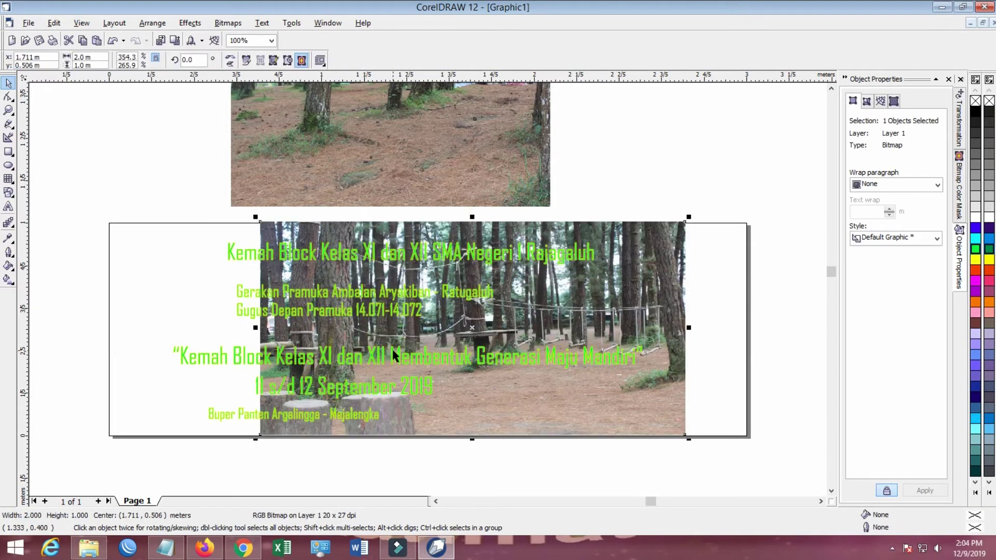
pyautogui.press('p')
pyautogui.rightClick(534, 397)
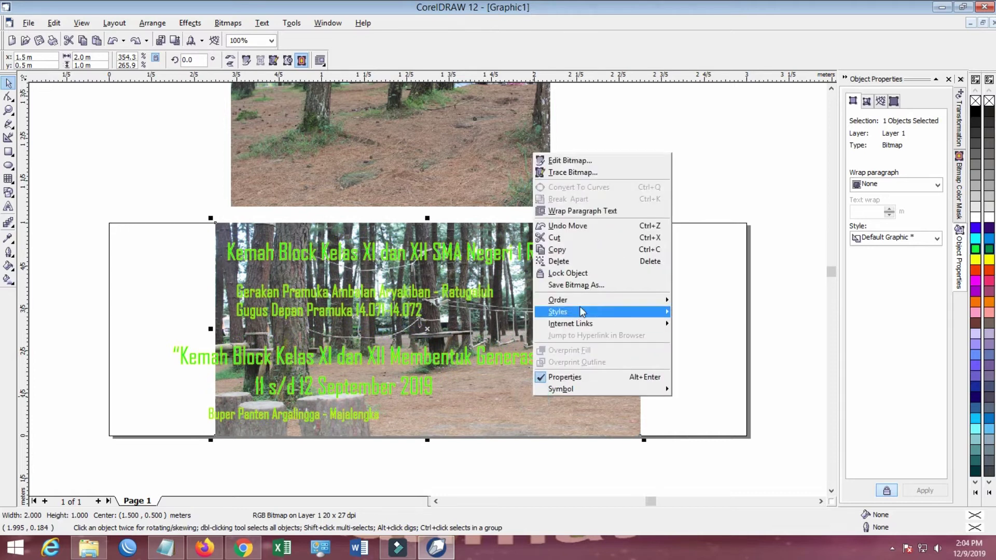
pyautogui.click(567, 273)
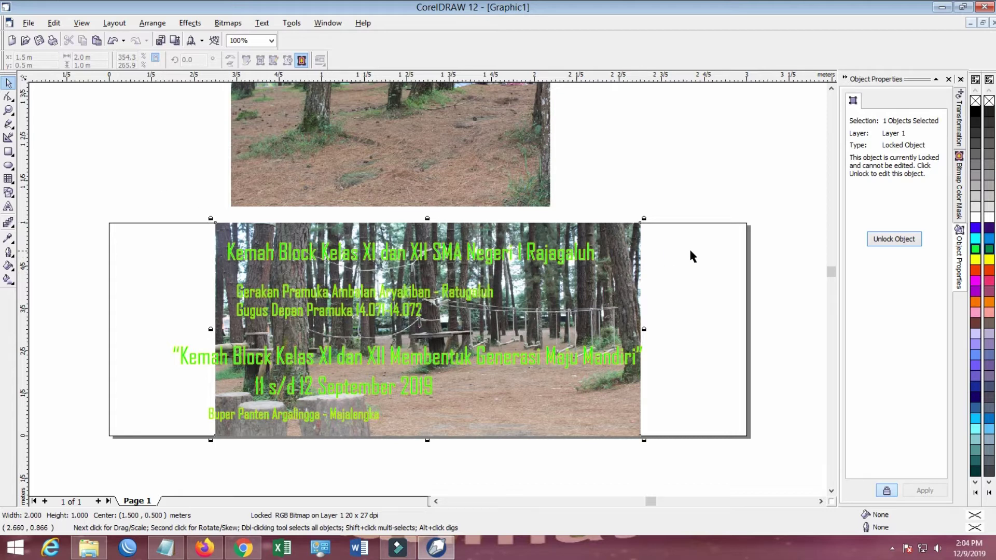
pyautogui.click(707, 251)
# Shift the quoted slogan and the date line slightly right, and the school heading and Gerakan Pramuka text left
pyautogui.click(440, 357)
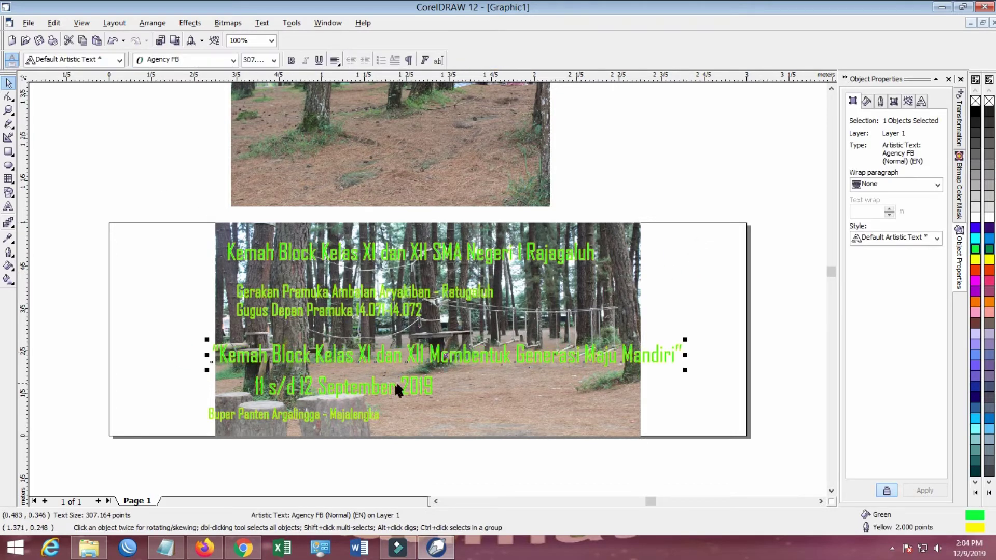
pyautogui.moveTo(398, 389); pyautogui.dragTo(422, 390)
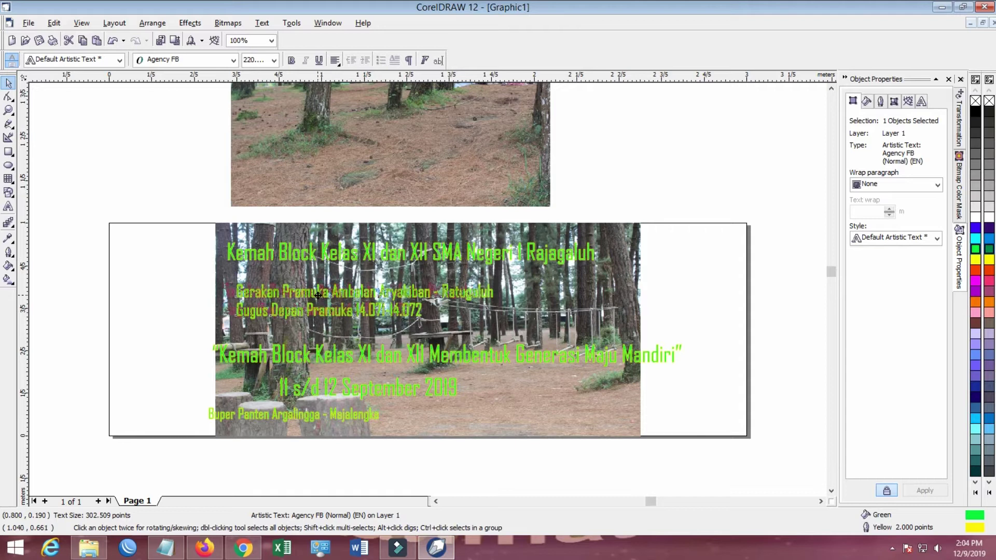
pyautogui.moveTo(321, 253); pyautogui.dragTo(281, 252)
pyautogui.click(207, 181)
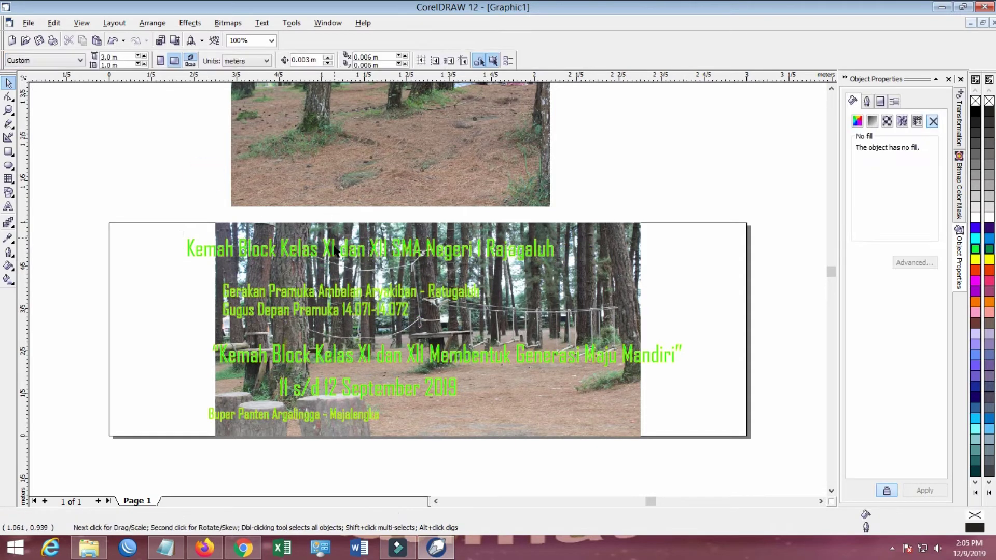
# Move the Gerakan Pramuka text to the top of the banner and place the school heading between it and the slogan
pyautogui.click(327, 297)
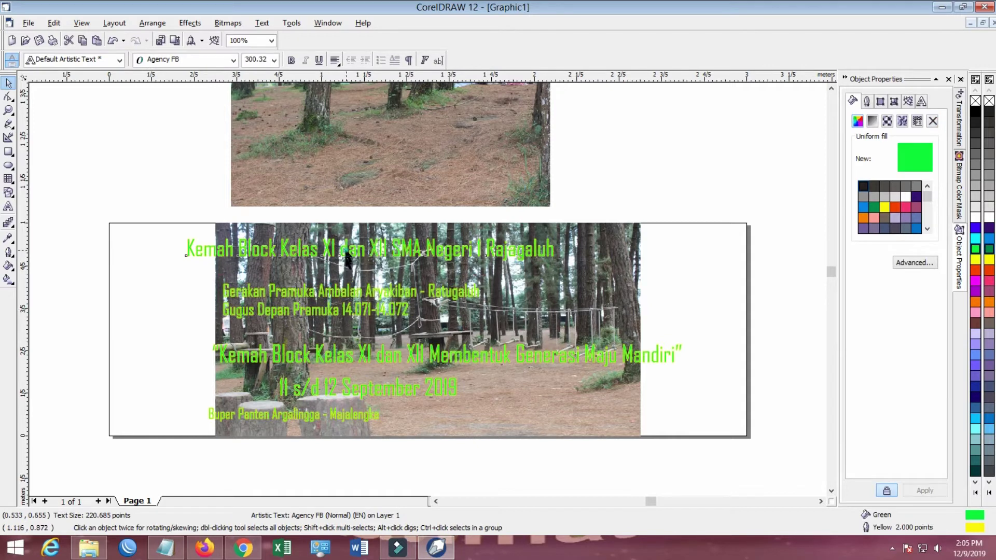
pyautogui.moveTo(349, 257)
pyautogui.mouseDown()
pyautogui.moveTo(358, 325)
pyautogui.moveTo(350, 249)
pyautogui.mouseUp()
pyautogui.click(215, 184)
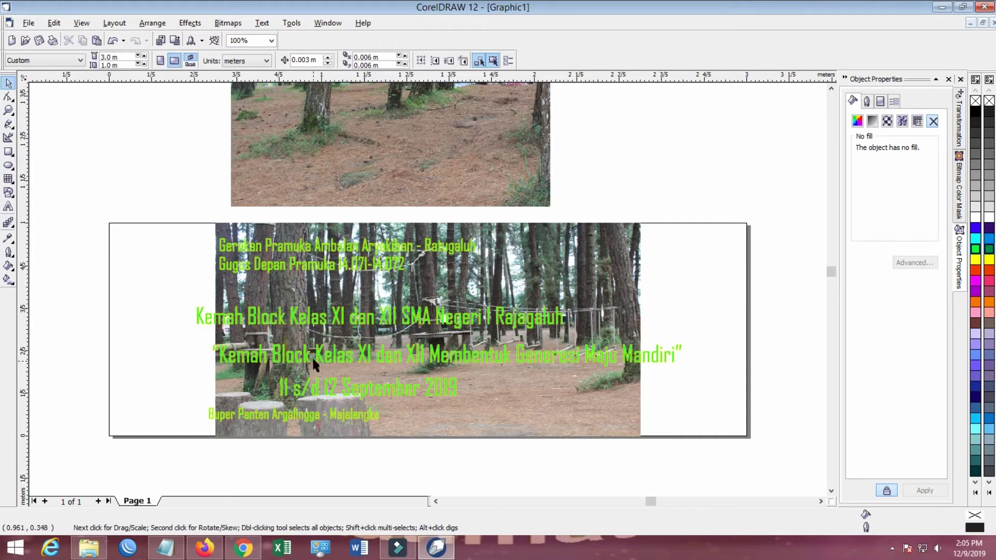
pyautogui.click(318, 324)
pyautogui.moveTo(319, 324); pyautogui.dragTo(313, 305)
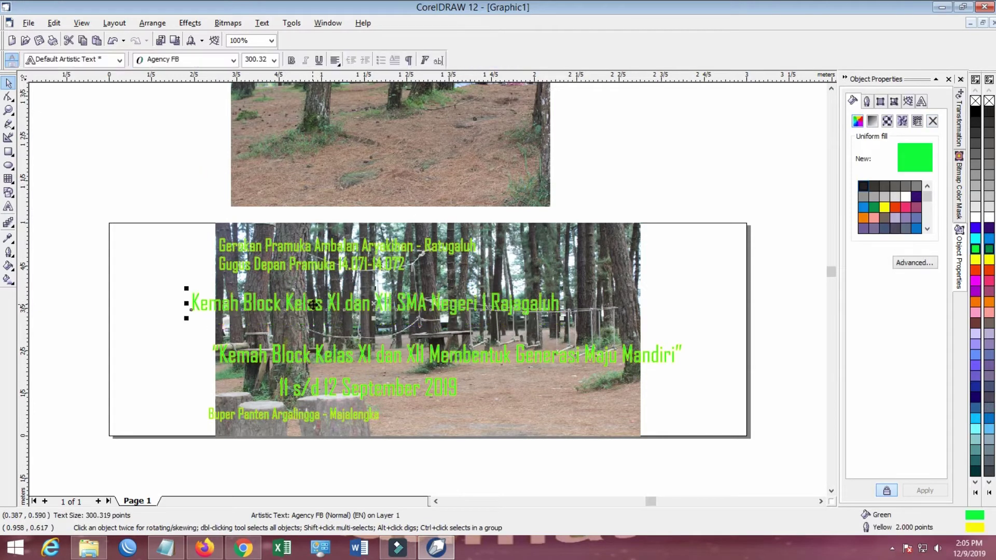
# Set the quoted slogan to the Brush Script MT font and shrink it to about 199 pt
pyautogui.click(366, 358)
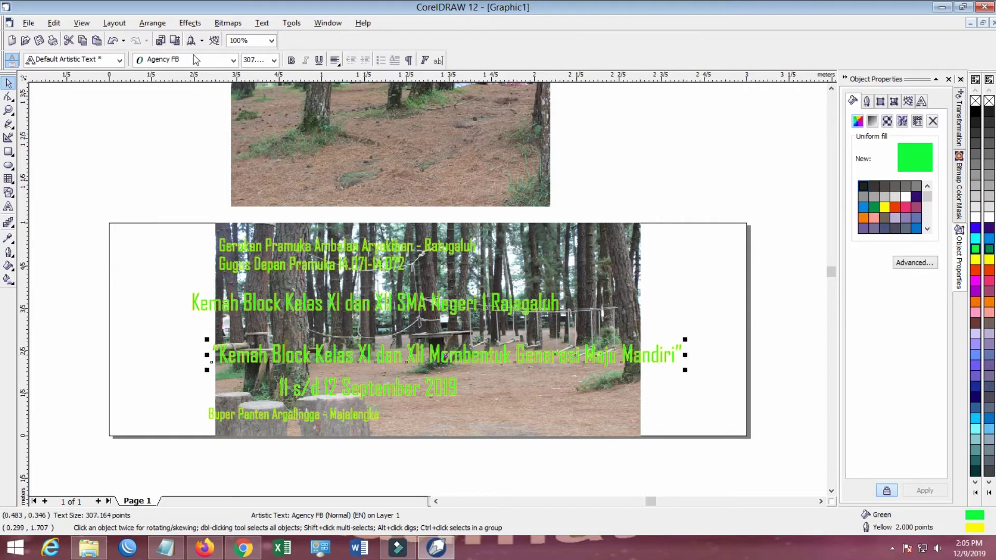
pyautogui.click(232, 61)
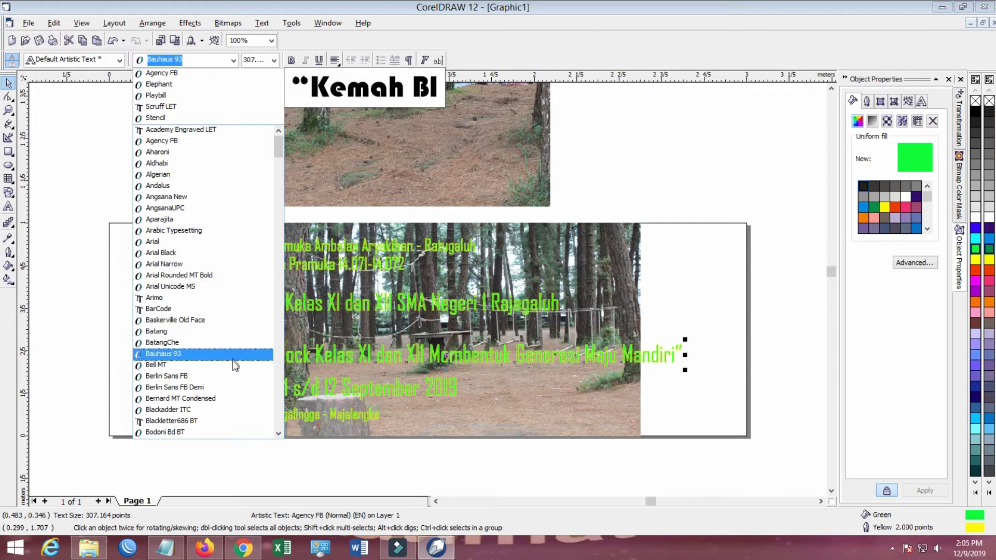
pyautogui.scroll(-4, 231, 322)
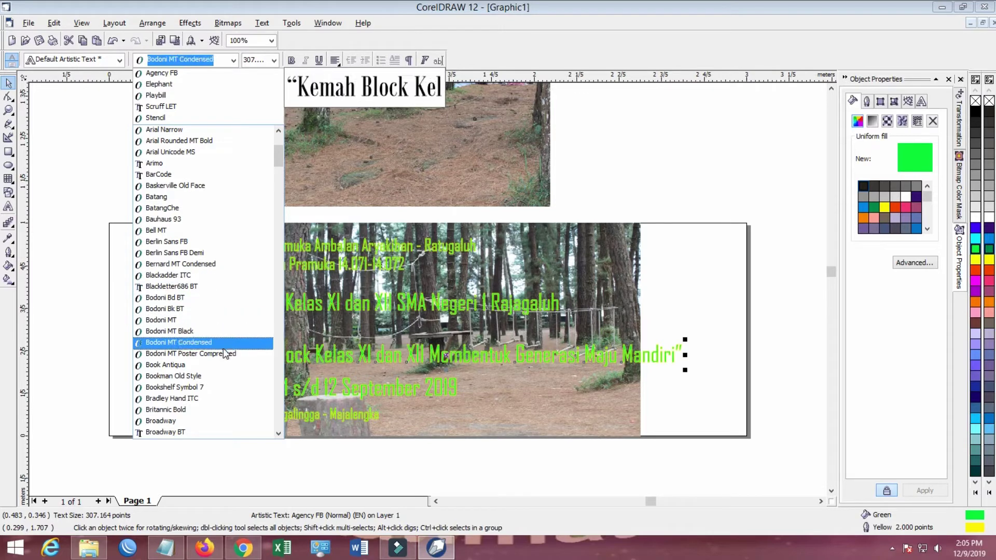
pyautogui.scroll(-3, 224, 337)
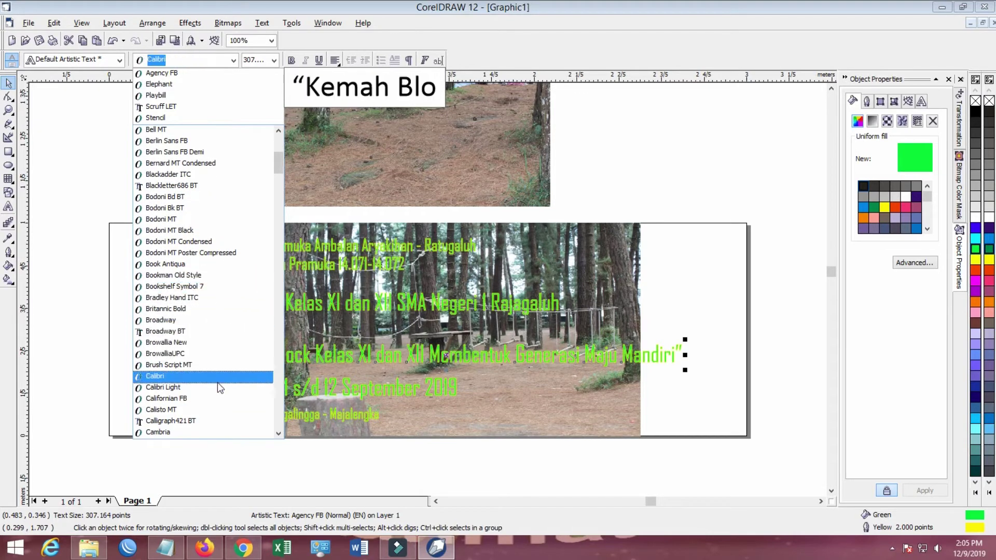
pyautogui.click(218, 369)
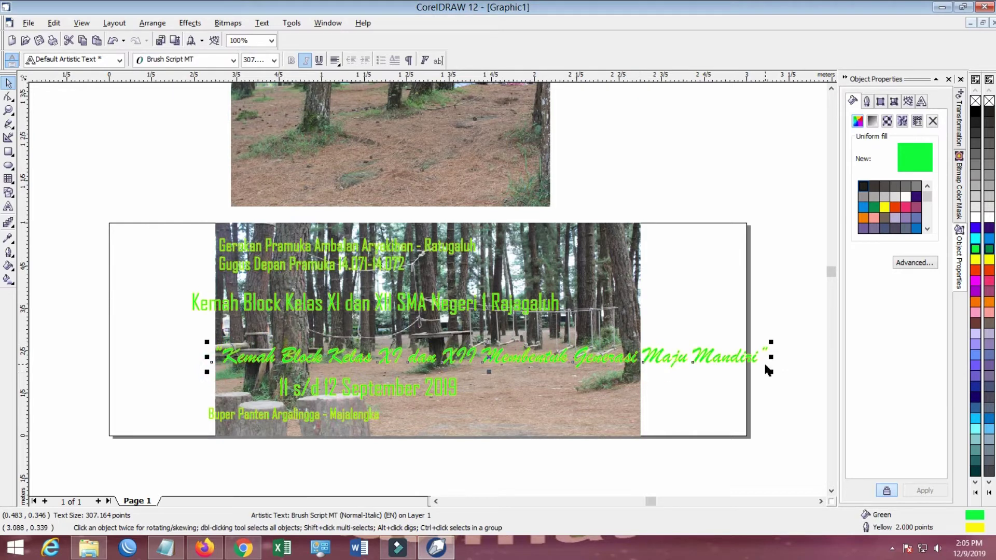
pyautogui.moveTo(771, 372); pyautogui.dragTo(576, 364)
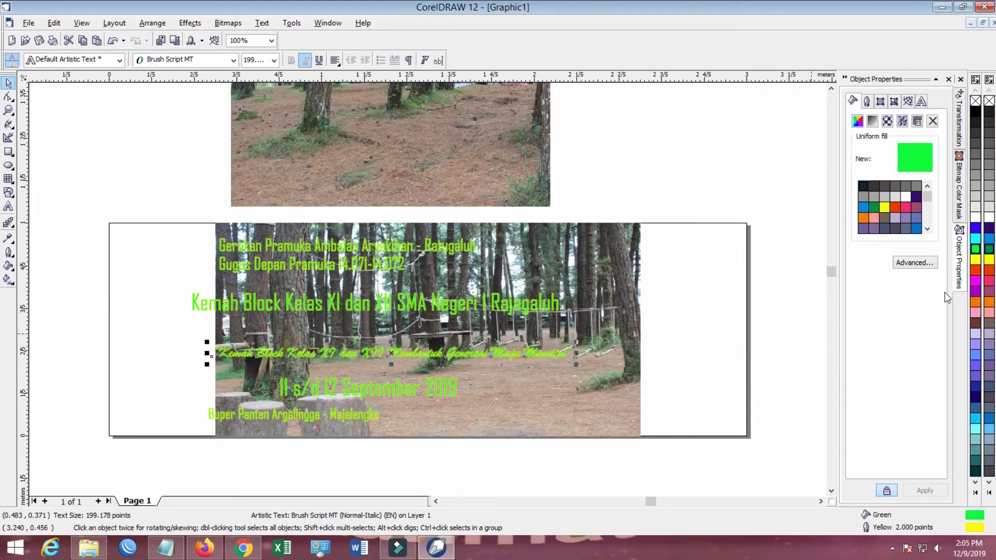
# Try red, black, yellow and magenta fills on the slogan, fill it orange, and enlarge it to about 270 pt
pyautogui.click(975, 271)
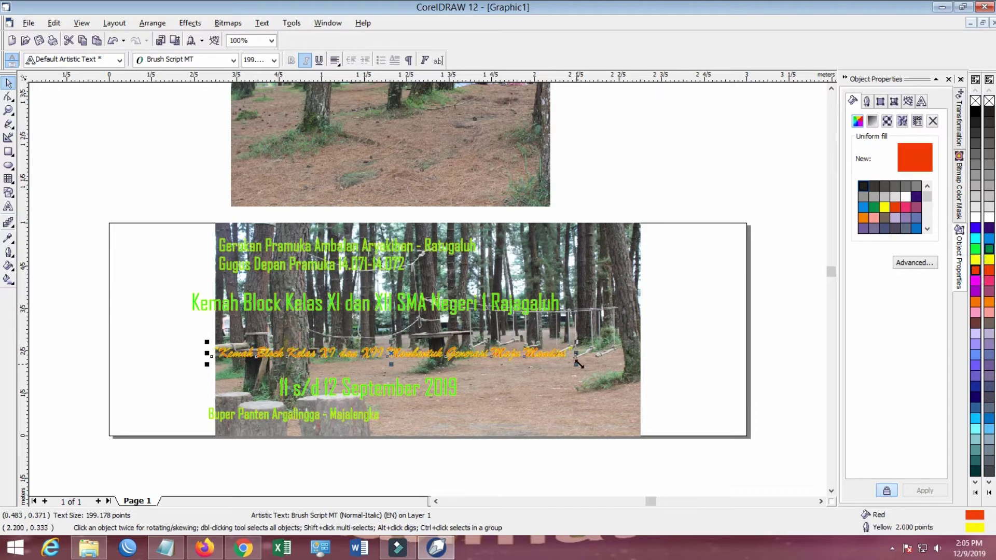
pyautogui.moveTo(576, 365); pyautogui.dragTo(625, 367)
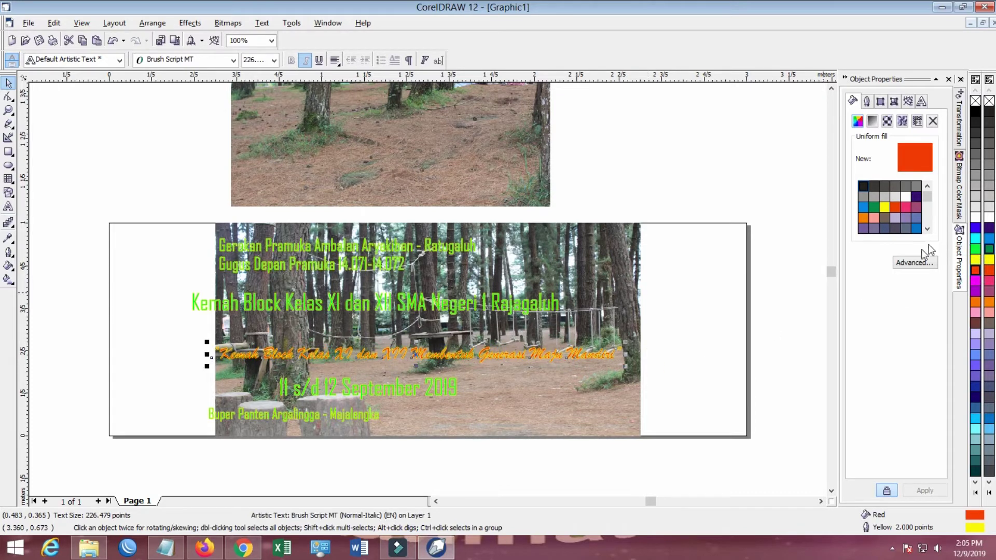
pyautogui.click(977, 112)
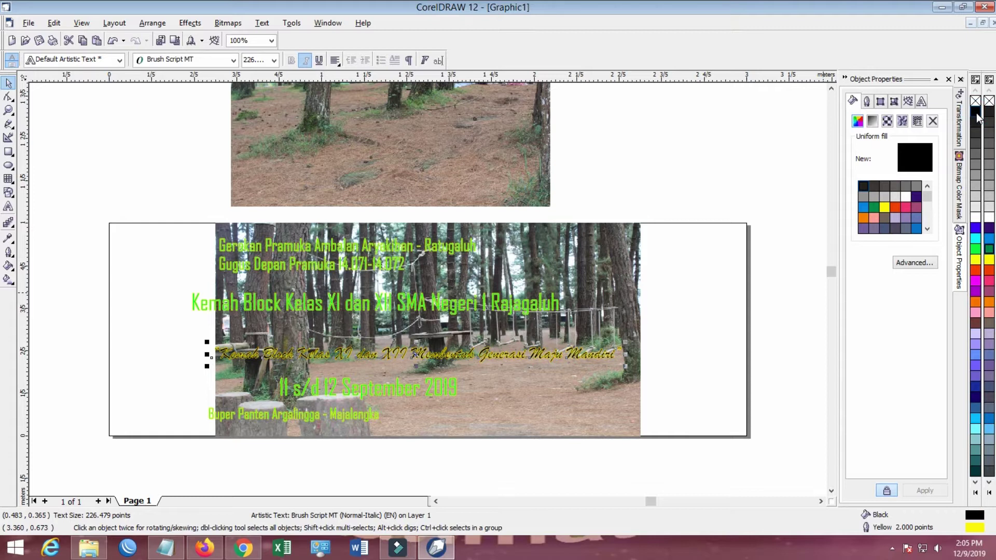
pyautogui.click(975, 259)
pyautogui.click(976, 281)
pyautogui.click(976, 302)
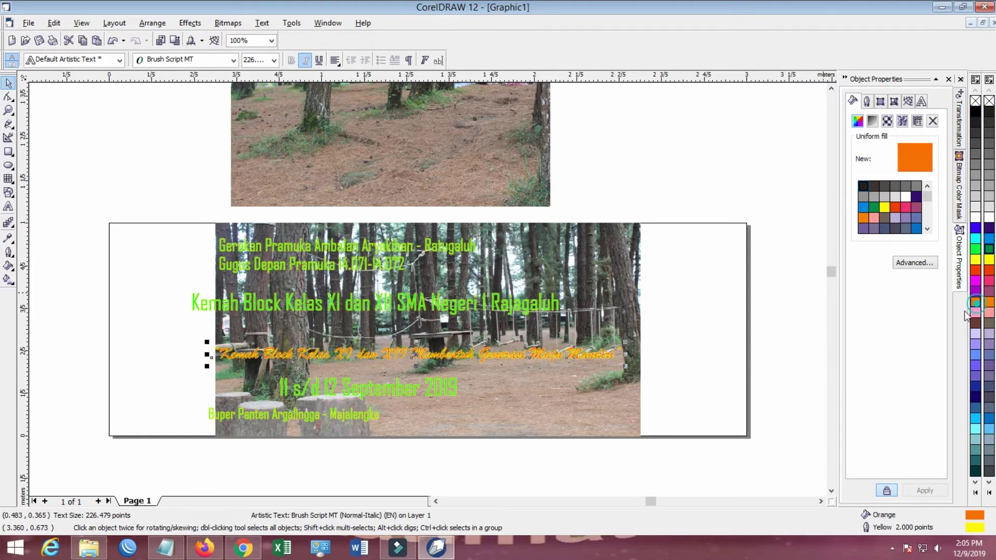
pyautogui.moveTo(627, 368); pyautogui.dragTo(709, 391)
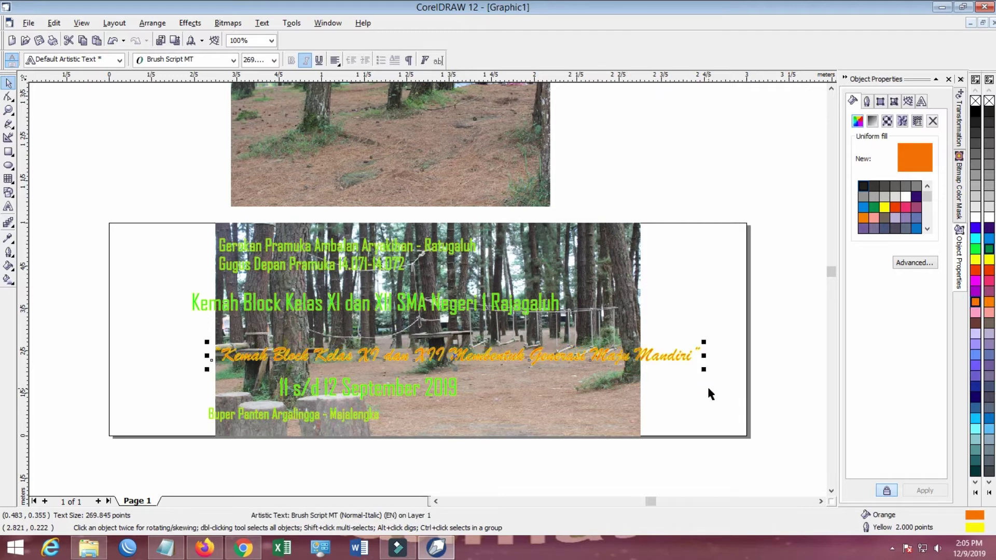
# Move the date line to the right below the slogan, and enlarge the venue line and place it under the date
pyautogui.moveTo(391, 387); pyautogui.dragTo(558, 393)
pyautogui.click(326, 411)
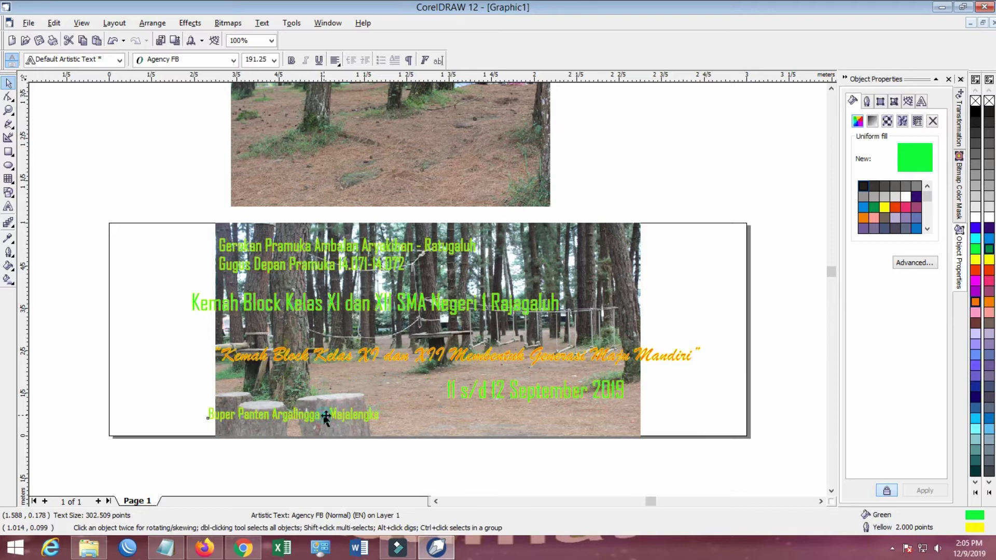
pyautogui.moveTo(381, 422); pyautogui.dragTo(584, 418)
pyautogui.click(539, 413)
pyautogui.click(560, 459)
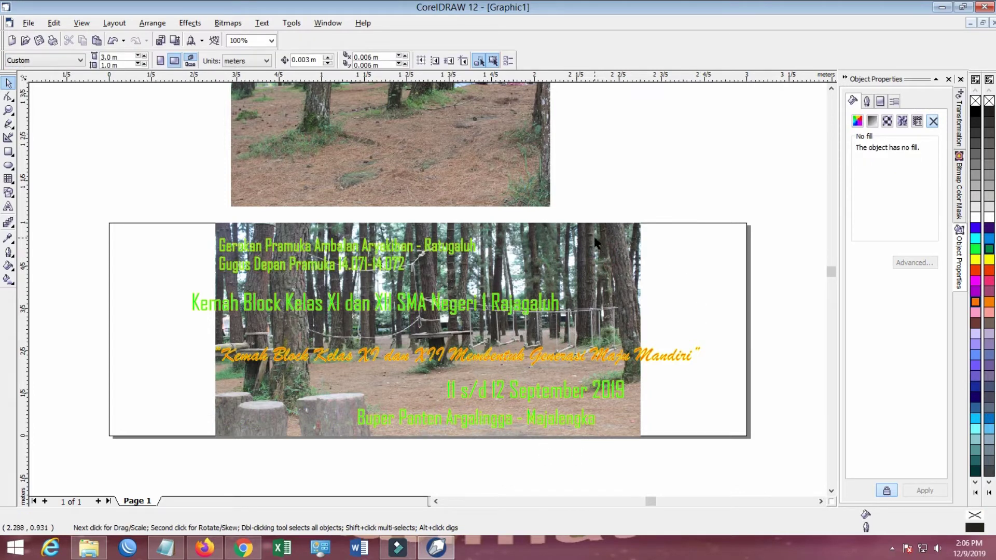
# Place the tent campsite photo at the banner's left end and send it behind the rope-course photo and texts
pyautogui.moveTo(474, 116); pyautogui.dragTo(335, 342)
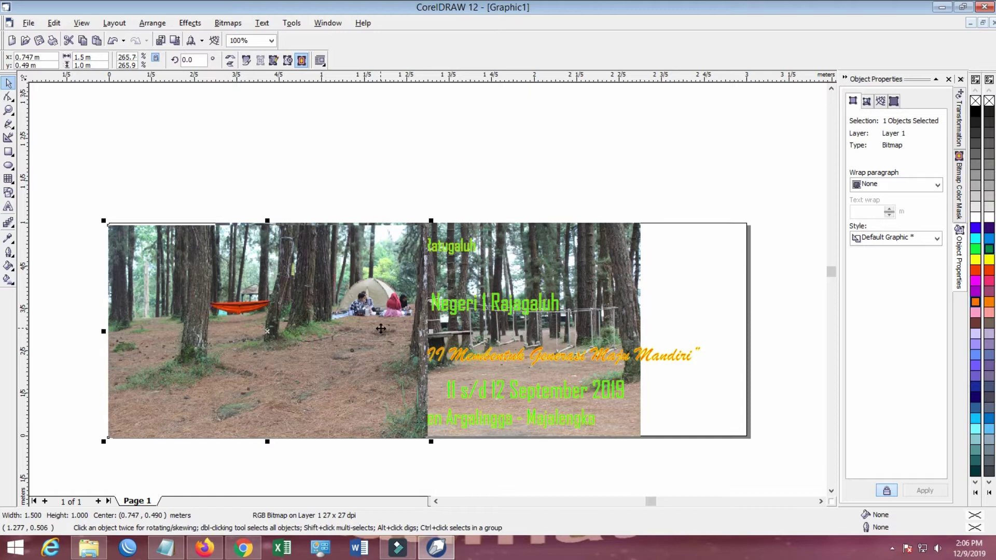
pyautogui.hotkey('shift', 'pagedown')
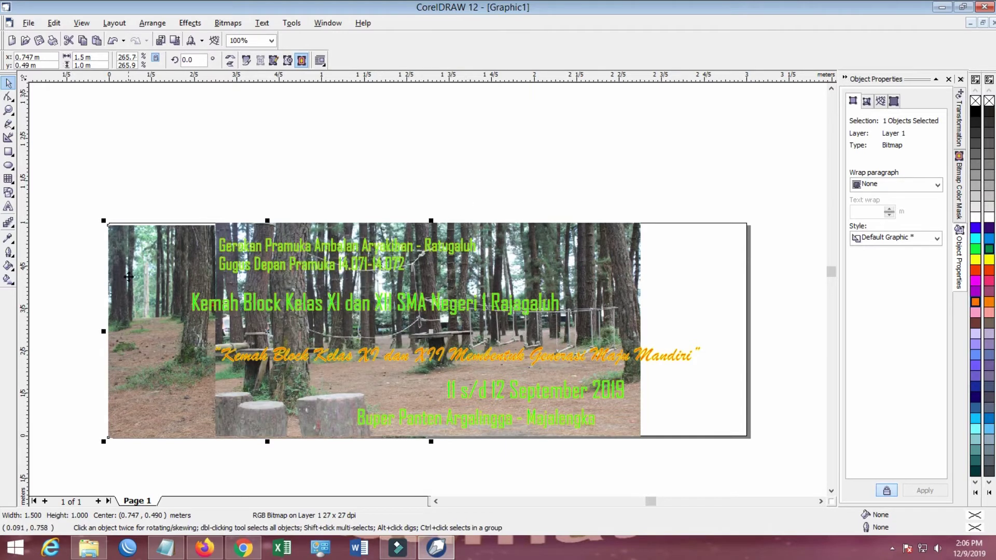
pyautogui.moveTo(153, 299); pyautogui.dragTo(152, 299)
pyautogui.click(81, 294)
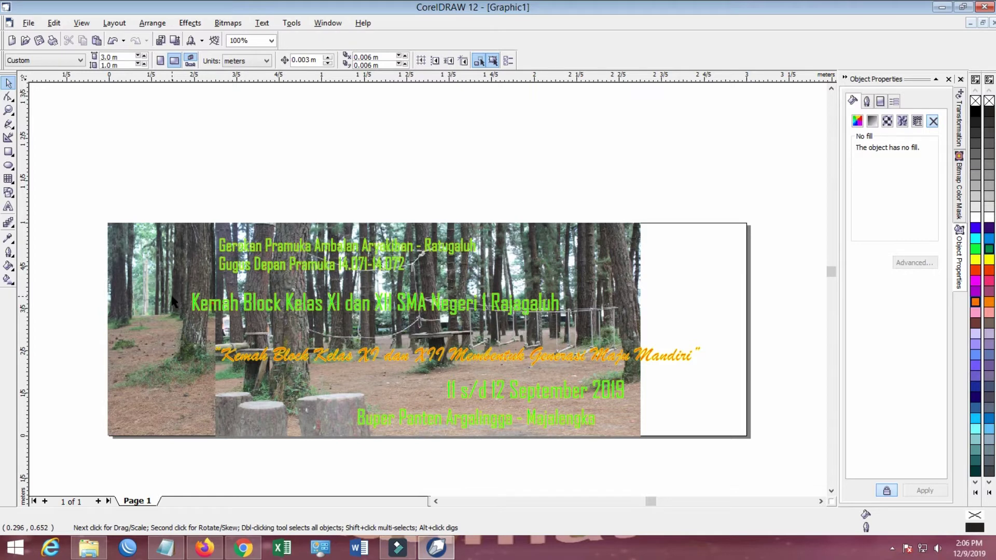
# Paste another copy of the tent campsite photo, place it at the banner's right end, and send it behind all other objects
pyautogui.hotkey('ctrl', 'v')
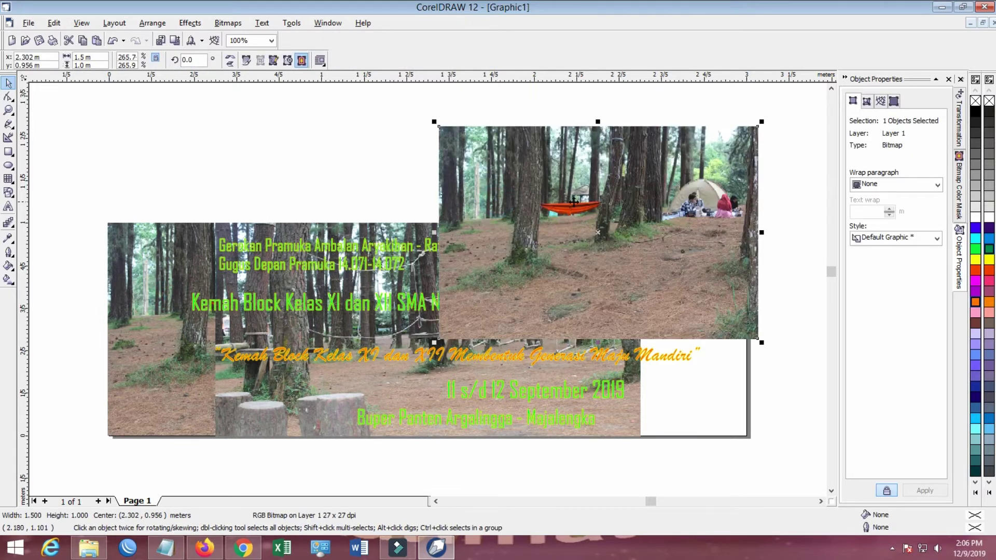
pyautogui.moveTo(574, 202); pyautogui.dragTo(560, 301)
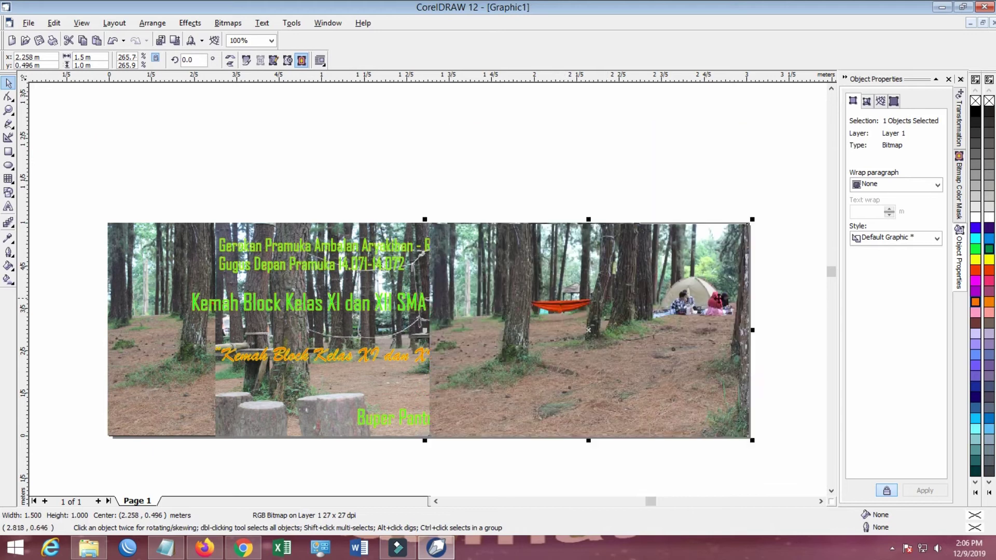
pyautogui.rightClick(695, 299)
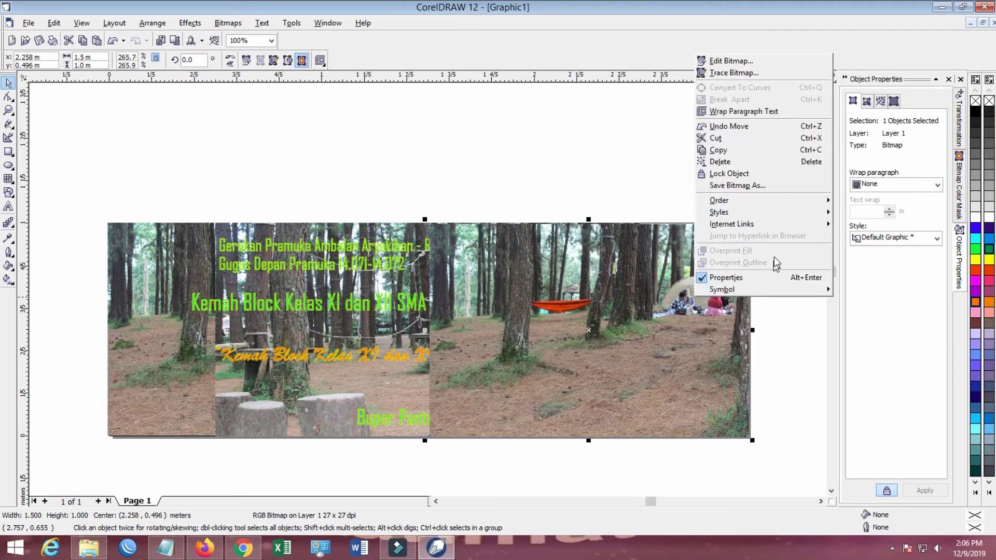
pyautogui.moveTo(804, 200)
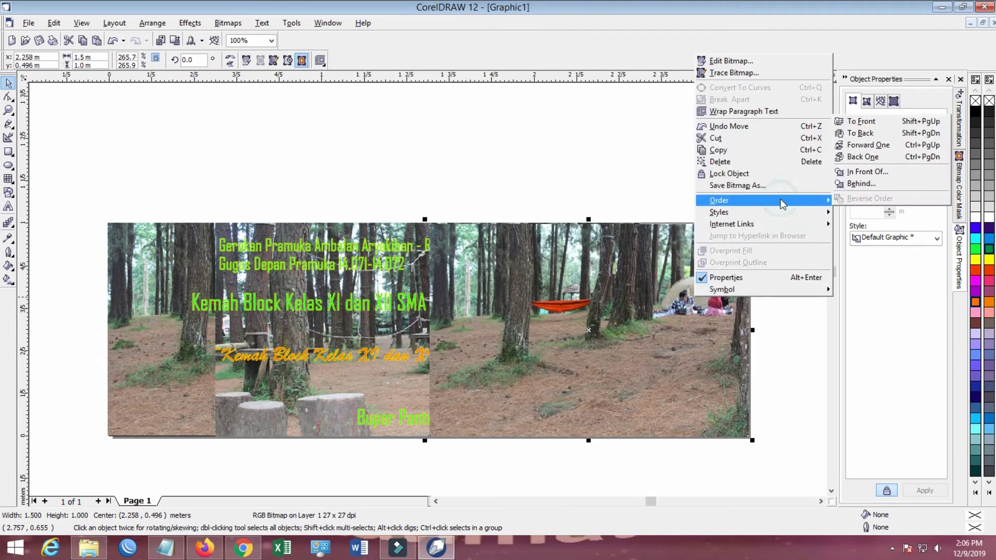
pyautogui.click(870, 134)
pyautogui.click(768, 164)
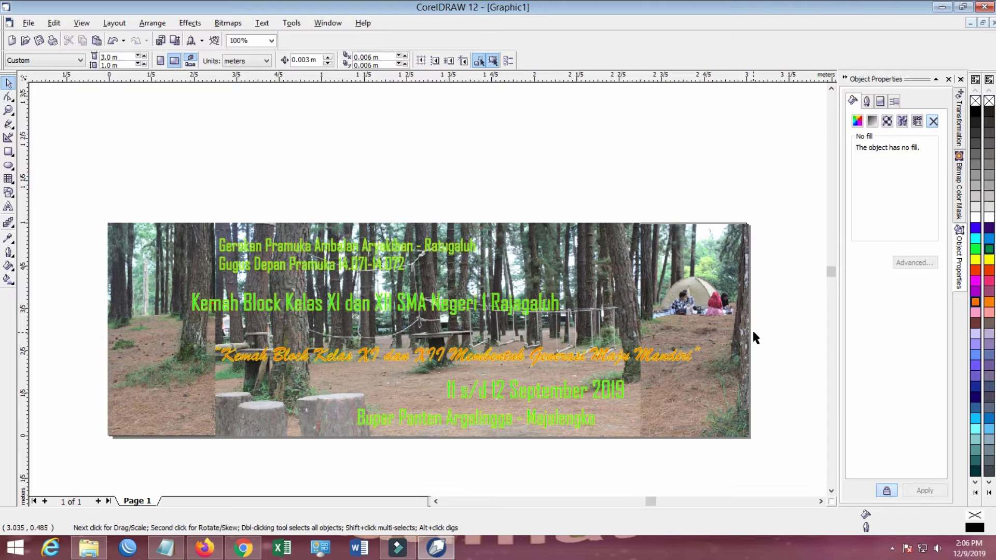
# Try shifting the tent photo at the banner's right end slightly further right, and undo the move
pyautogui.click(715, 342)
pyautogui.moveTo(716, 344); pyautogui.dragTo(729, 342)
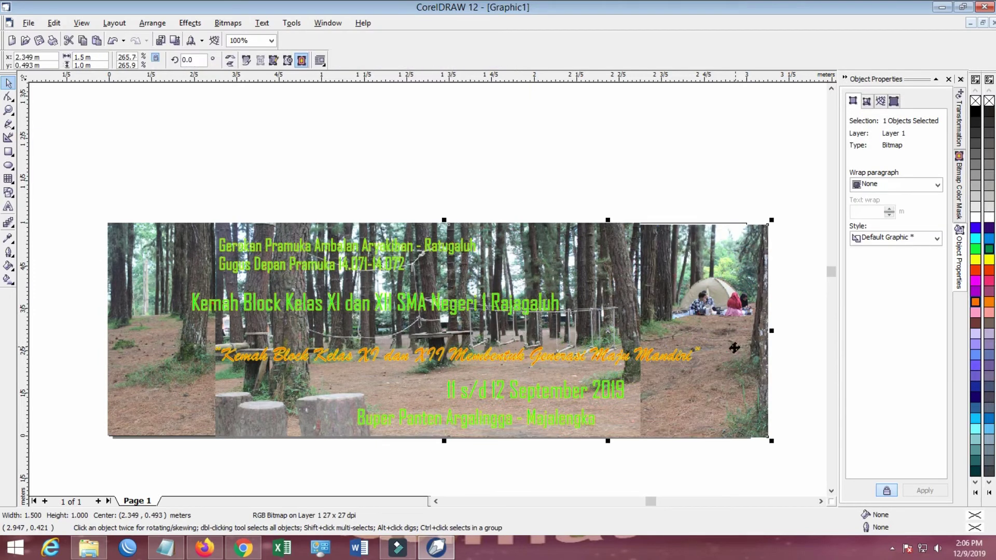
pyautogui.click(112, 40)
pyautogui.click(279, 119)
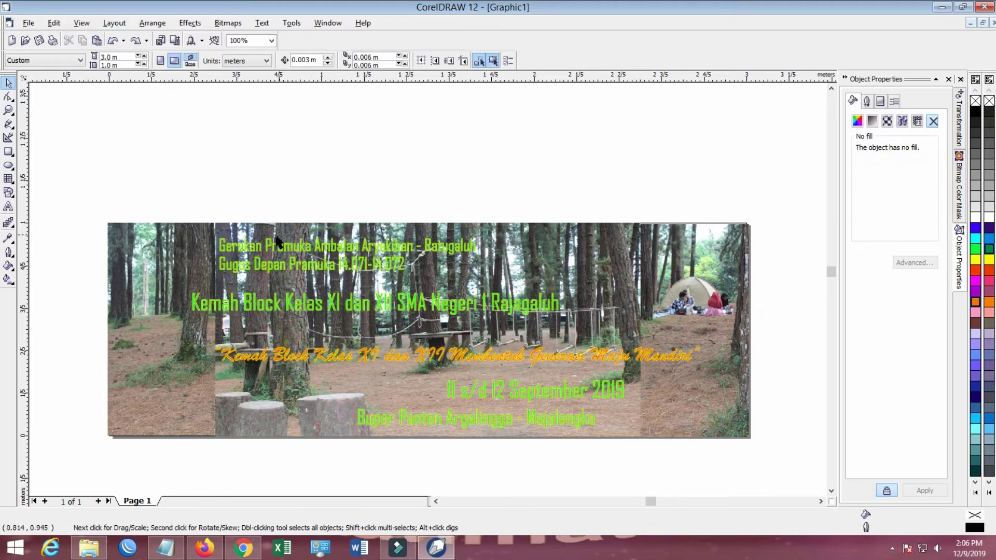
# Move the two-line scout organization heading slightly up toward the banner's upper edge
pyautogui.moveTo(276, 241); pyautogui.dragTo(271, 237)
pyautogui.click(267, 164)
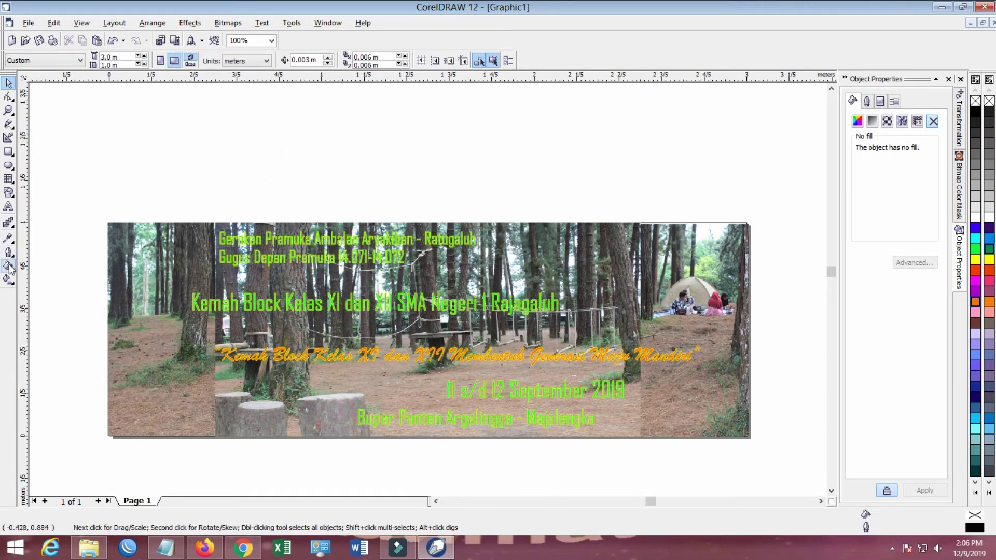
# Draw a rectangle over the banner's upper left area and set its size to 1 x 1 m
pyautogui.click(8, 152)
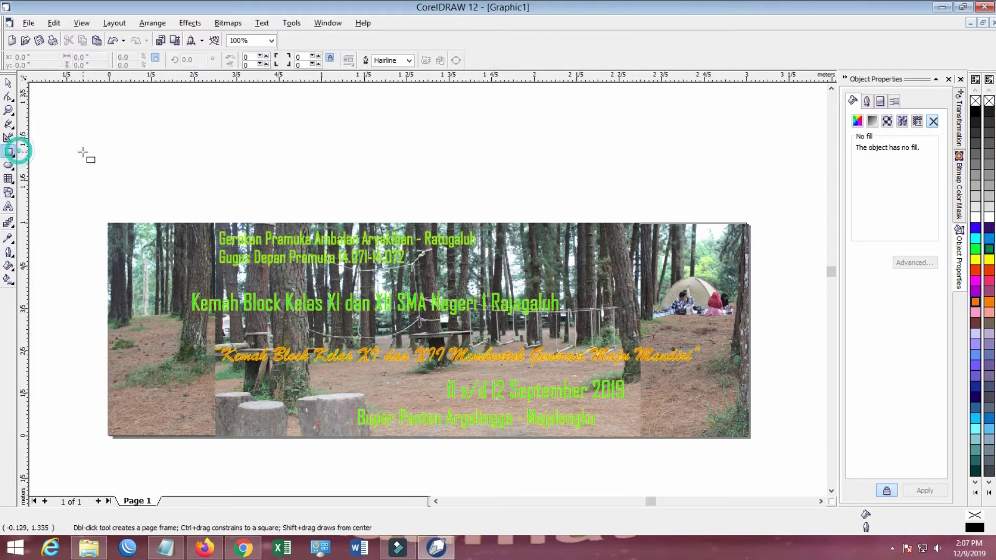
pyautogui.moveTo(111, 151); pyautogui.dragTo(315, 307)
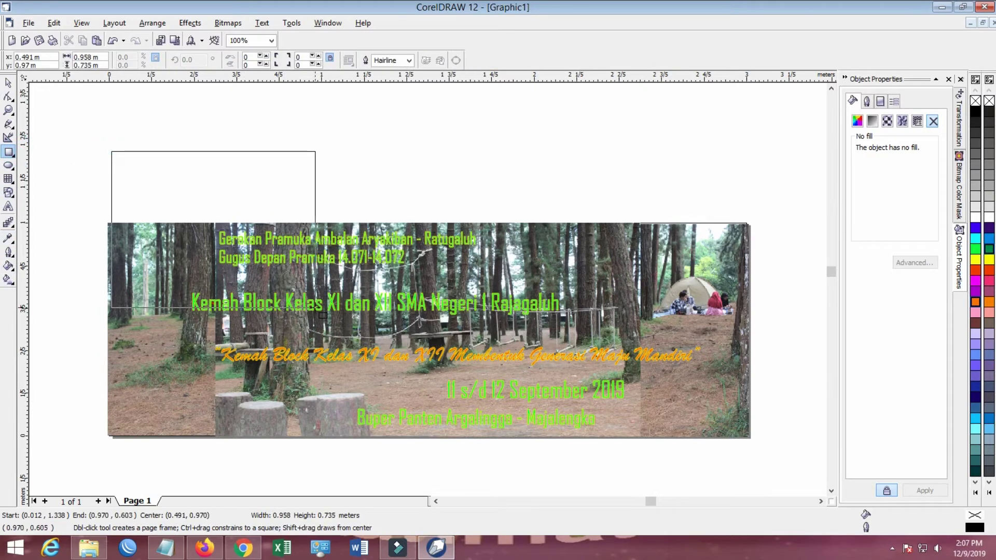
pyautogui.click(98, 56)
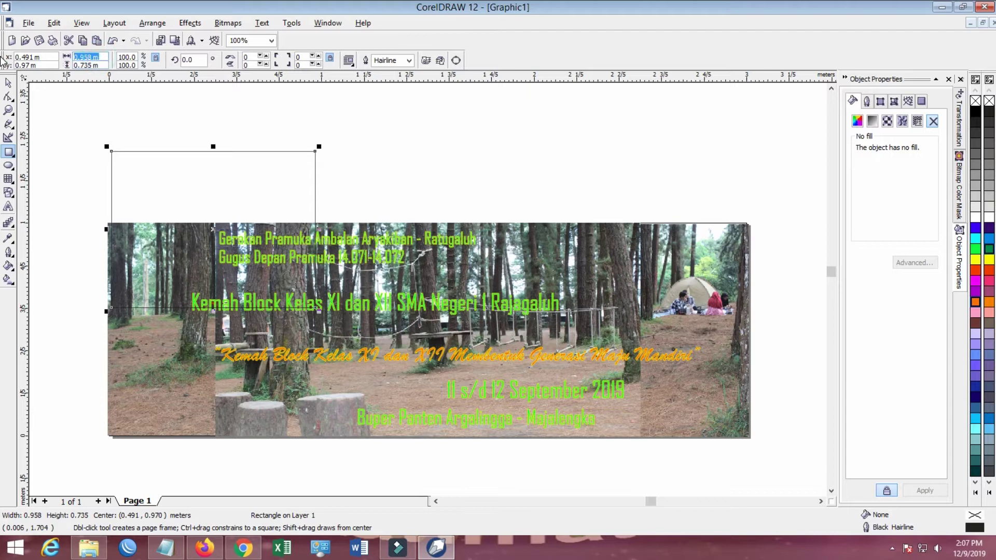
pyautogui.write('1')
pyautogui.press('Tab')
pyautogui.write('1')
pyautogui.press('Return')
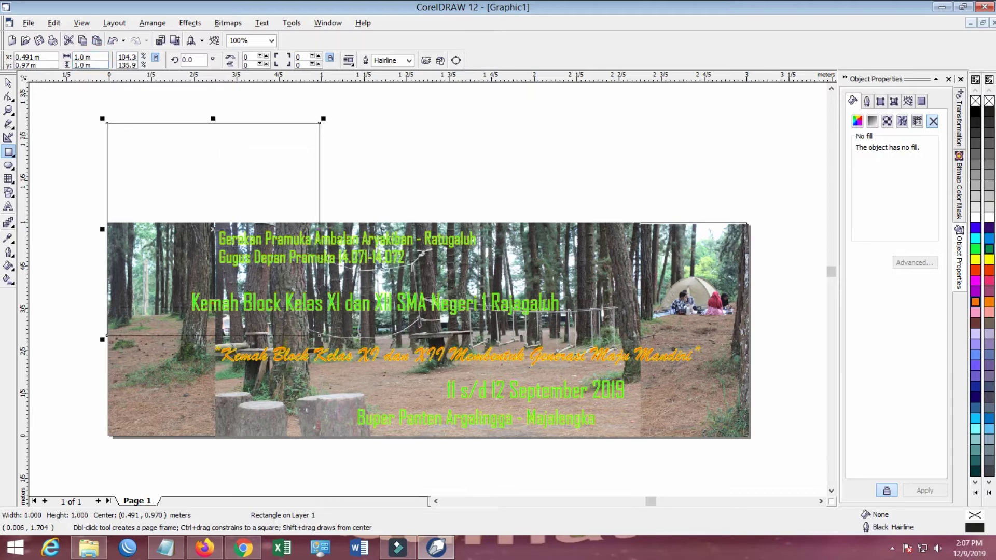
# Convert the square to curves and delete its lower-right node to form a triangle
pyautogui.click(8, 97)
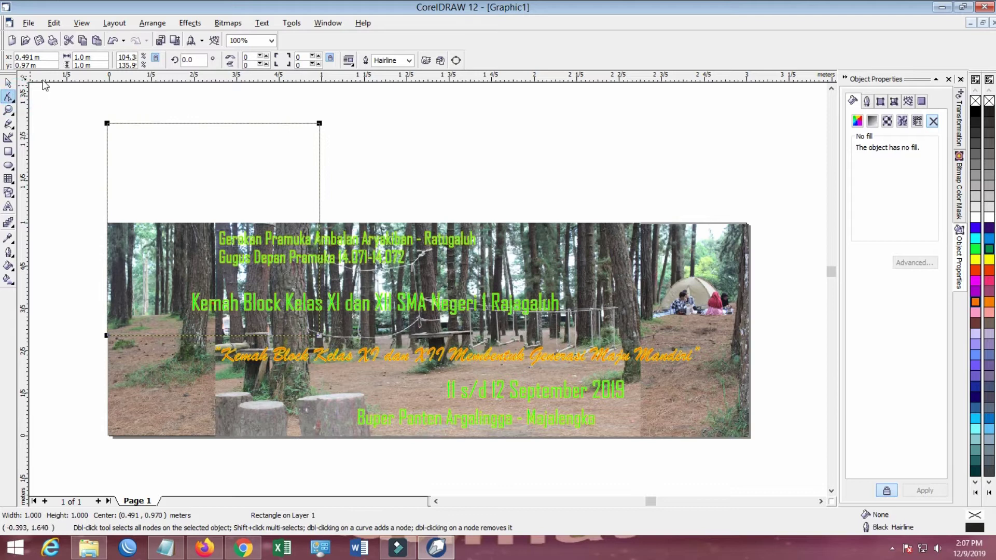
pyautogui.click(115, 23)
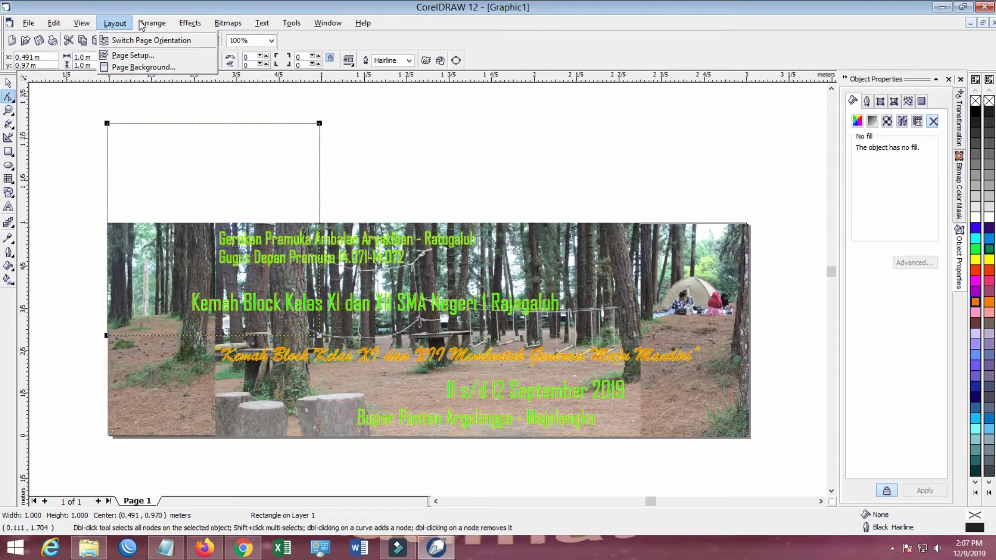
pyautogui.moveTo(153, 23)
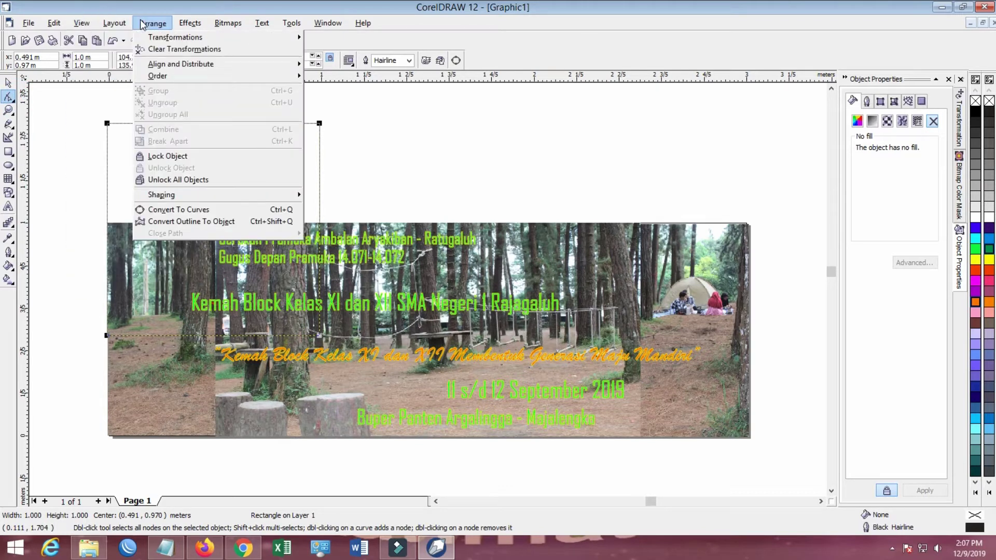
pyautogui.click(174, 210)
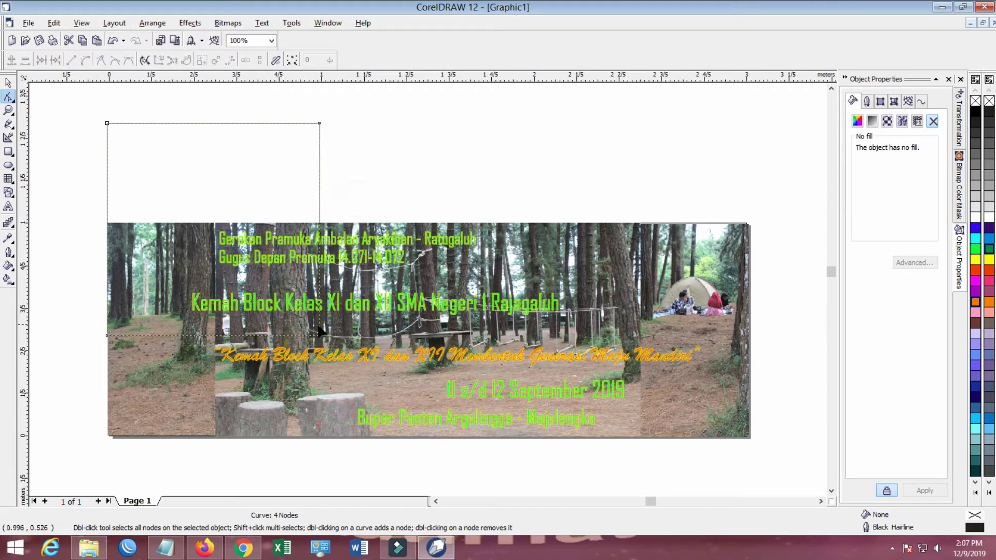
pyautogui.click(320, 336)
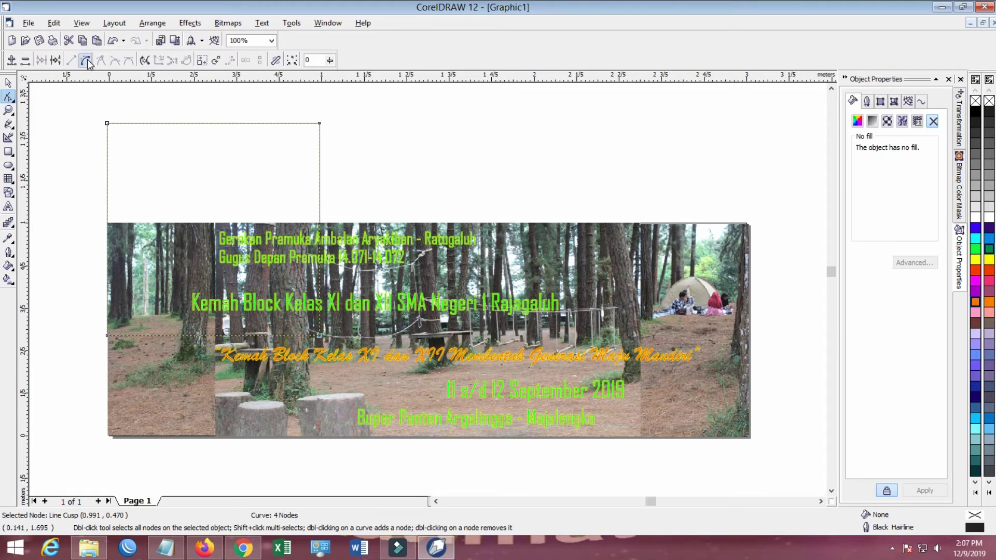
pyautogui.click(25, 60)
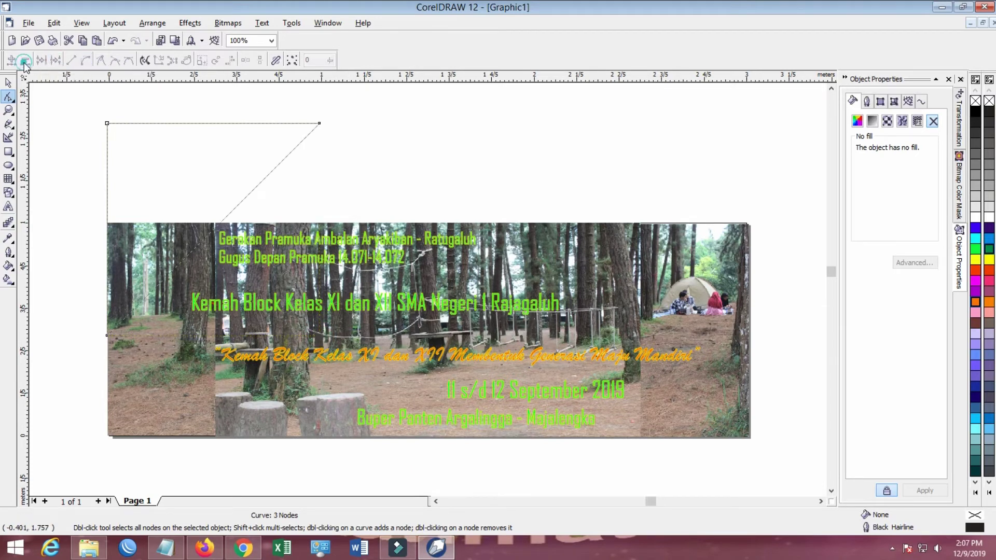
# Convert the triangle's diagonal side to a curve and bend it inward toward the upper-left corner
pyautogui.click(318, 123)
pyautogui.click(85, 60)
pyautogui.click(112, 40)
pyautogui.moveTo(92, 299); pyautogui.dragTo(140, 370)
pyautogui.click(85, 61)
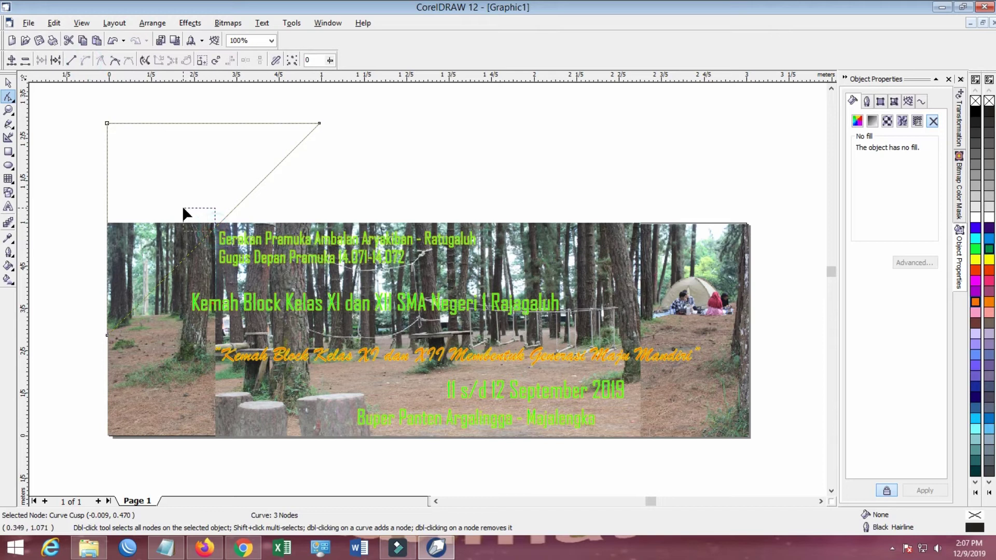
pyautogui.click(227, 222)
pyautogui.click(319, 123)
pyautogui.moveTo(220, 222); pyautogui.dragTo(195, 198)
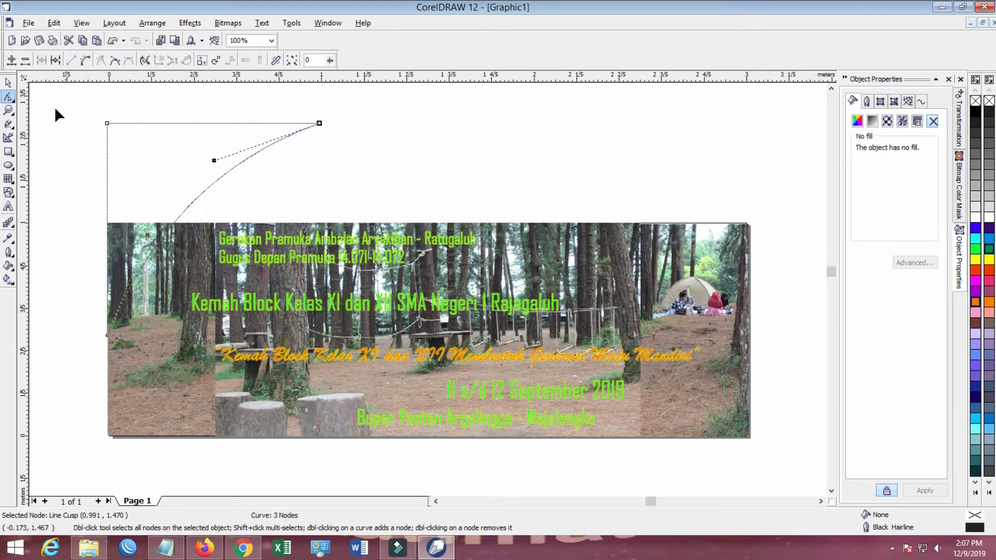
# Fill the curved corner shape with yellow and move it down to cover the banner's left end
pyautogui.click(9, 84)
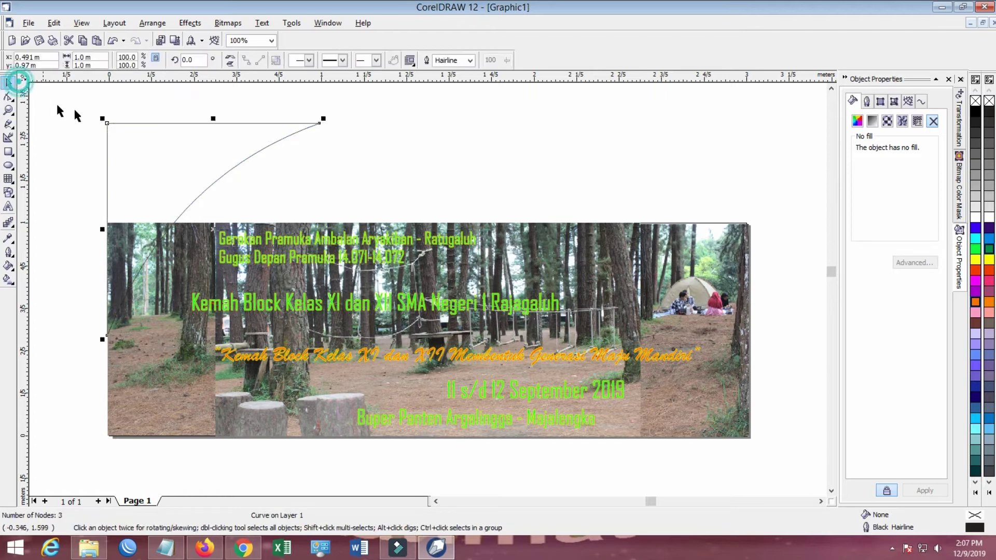
pyautogui.click(975, 260)
pyautogui.click(9, 84)
pyautogui.moveTo(132, 140); pyautogui.dragTo(134, 241)
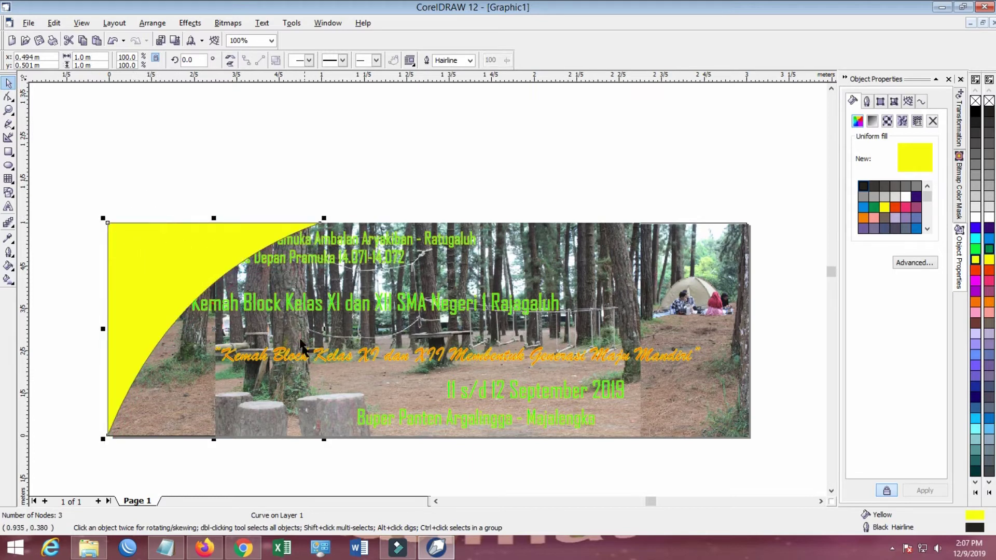
# Make a smaller copy of the yellow curved shape and place it at the banner's lower-left corner
pyautogui.moveTo(182, 265); pyautogui.dragTo(174, 240)
pyautogui.moveTo(325, 203); pyautogui.dragTo(258, 232)
pyautogui.moveTo(169, 286); pyautogui.dragTo(156, 314)
# Remove the outline from the larger yellow curved shape
pyautogui.click(177, 258)
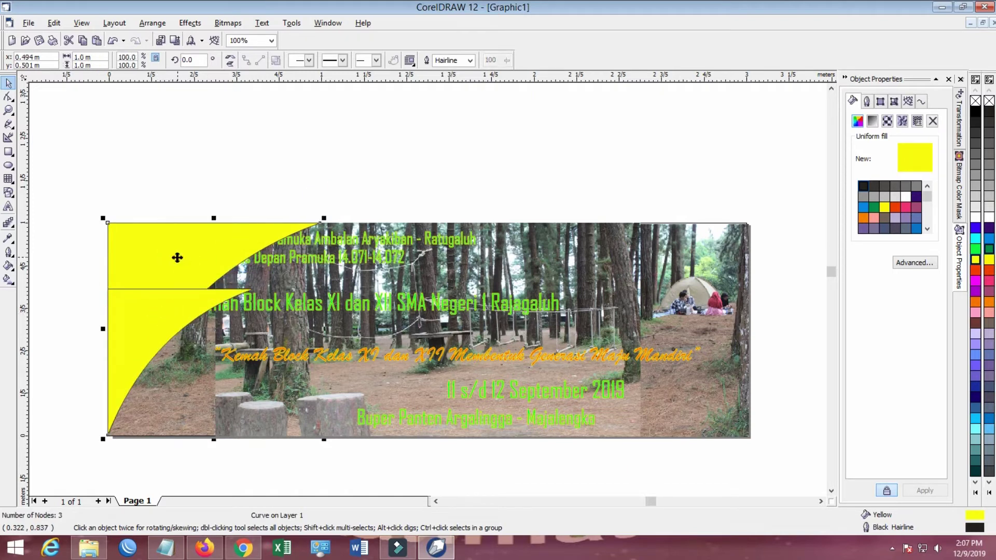
pyautogui.click(9, 252)
pyautogui.click(63, 258)
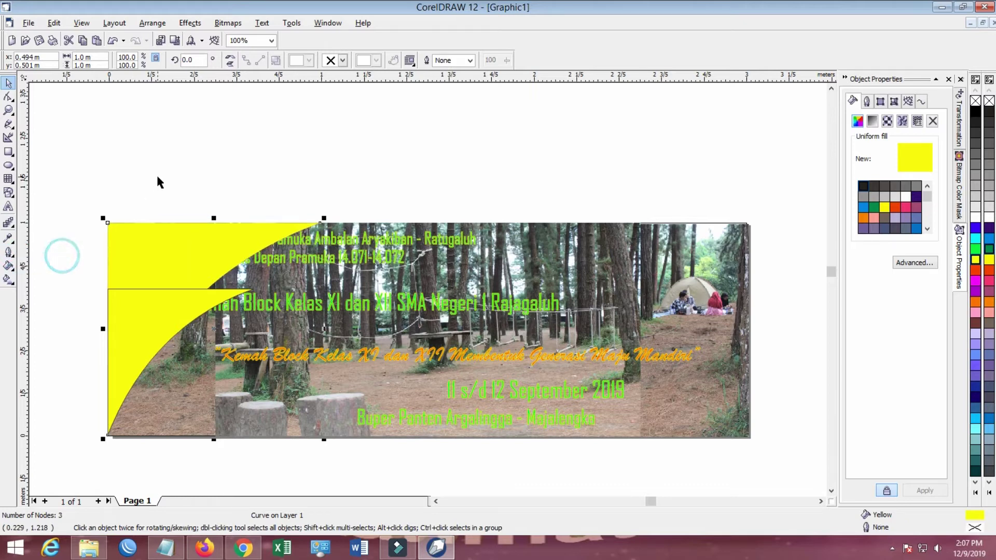
pyautogui.click(157, 173)
pyautogui.click(176, 258)
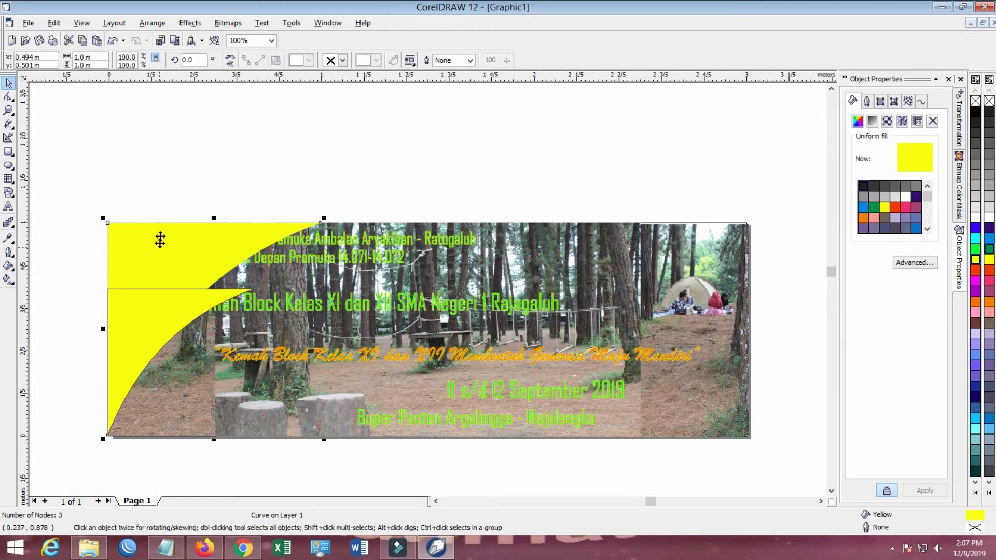
# Center the larger yellow curved shape on the page
pyautogui.rightClick(194, 243)
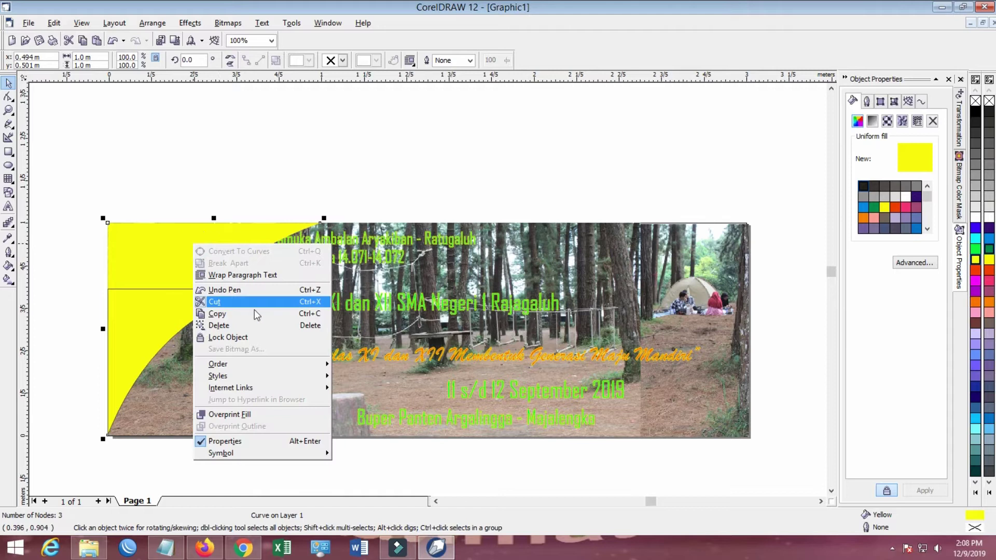
pyautogui.moveTo(276, 365)
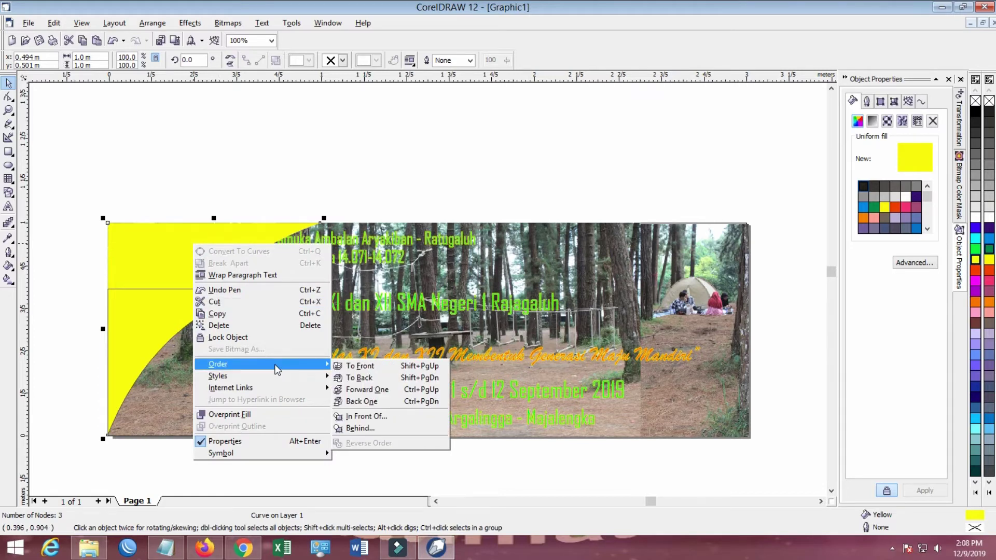
pyautogui.click(196, 25)
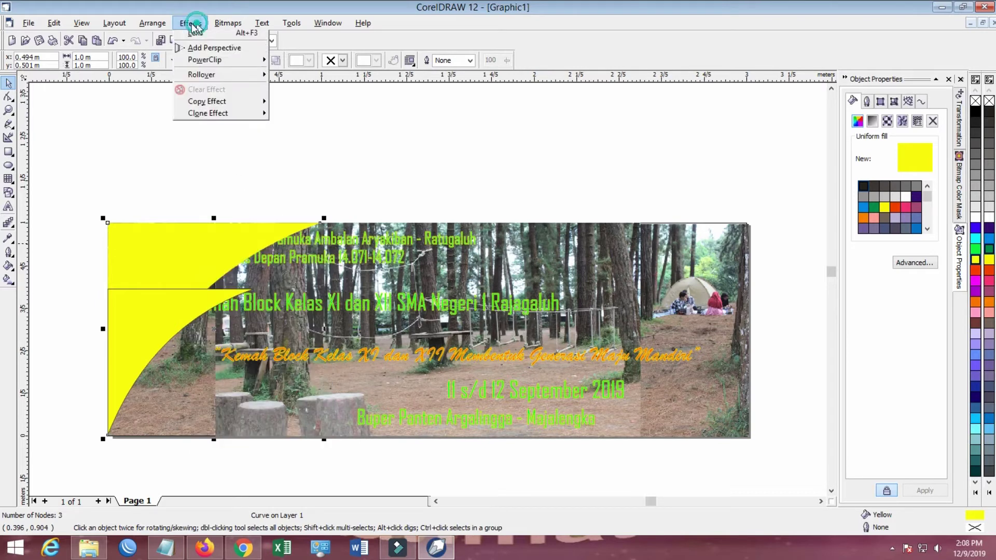
pyautogui.moveTo(181, 69)
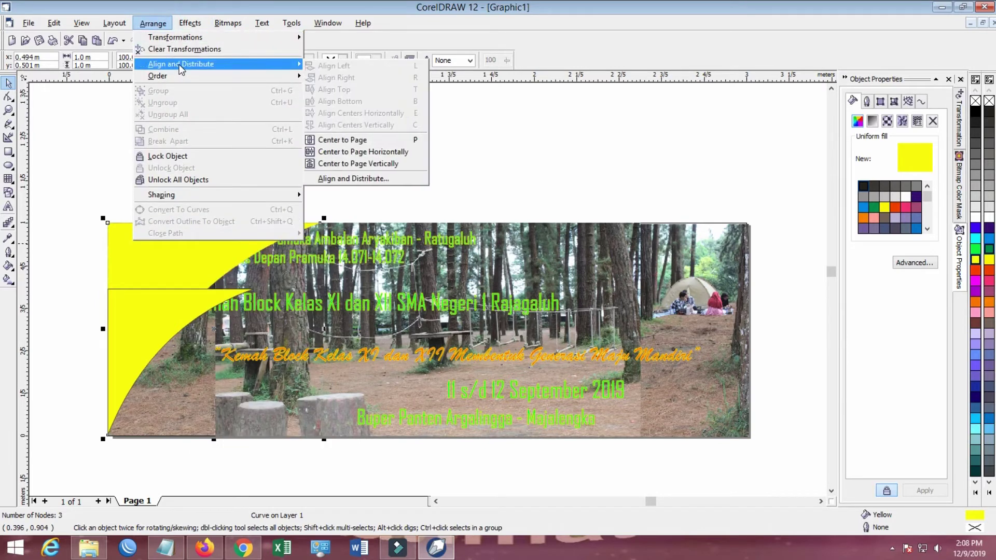
pyautogui.click(360, 141)
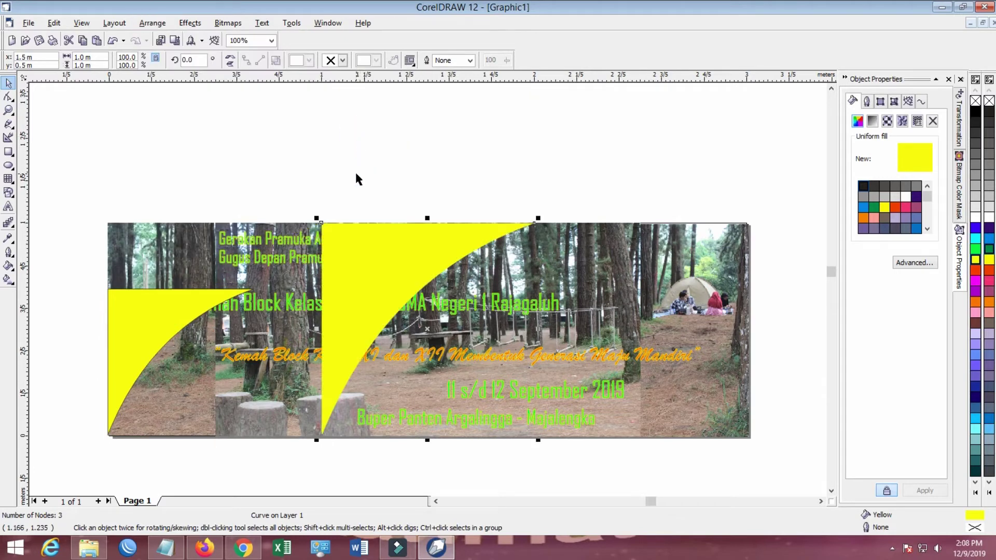
# Try to align the larger yellow curved shape left and vertically centered relative to the active objects
pyautogui.rightClick(363, 248)
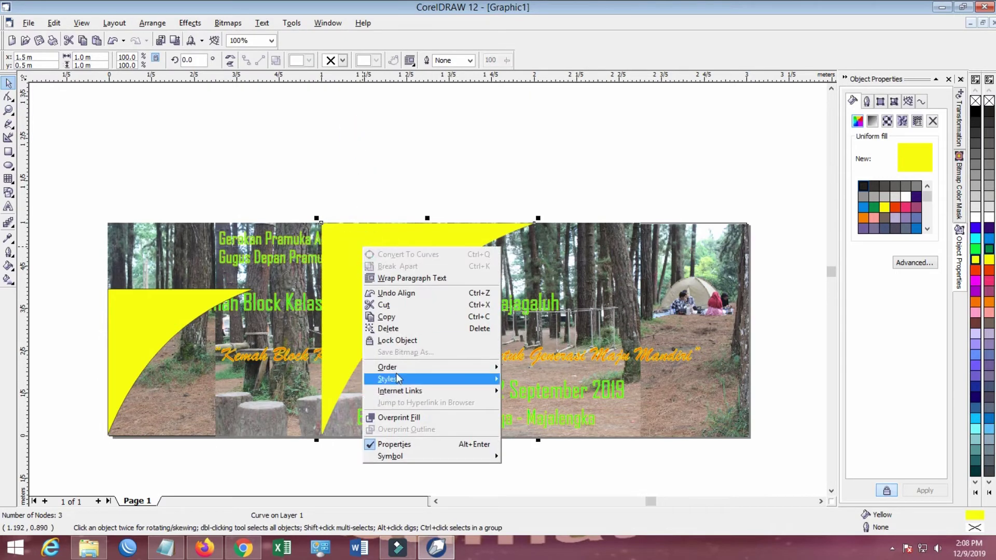
pyautogui.moveTo(407, 366)
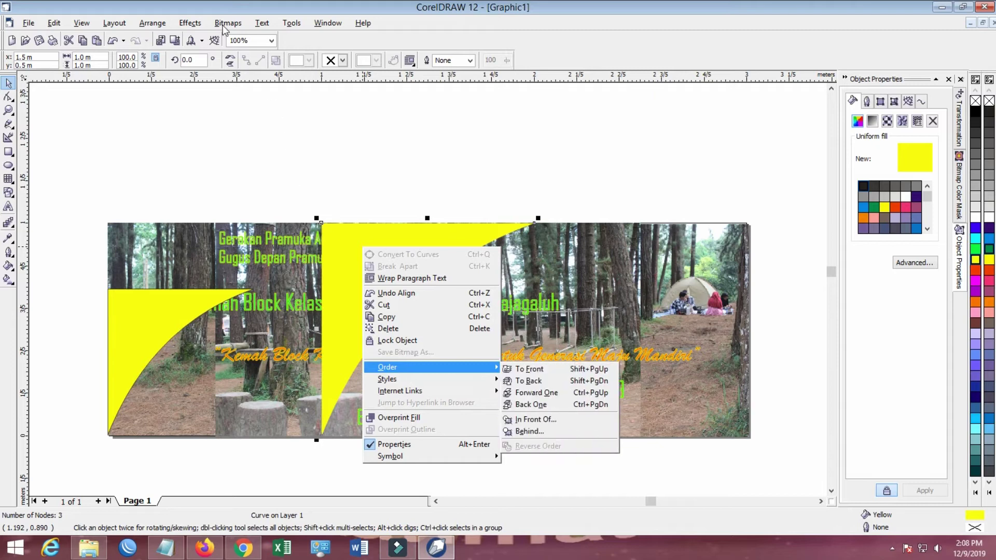
pyautogui.click(152, 23)
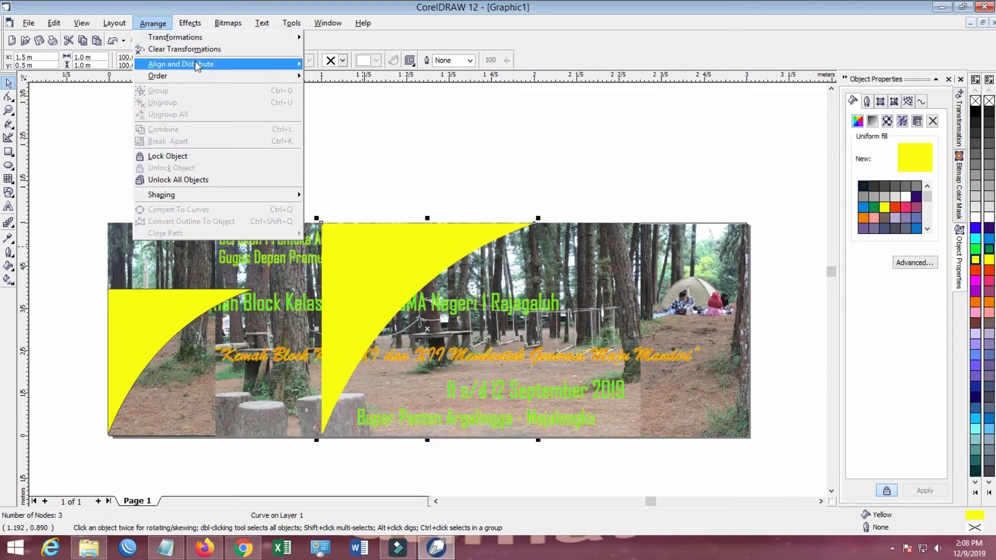
pyautogui.moveTo(197, 66)
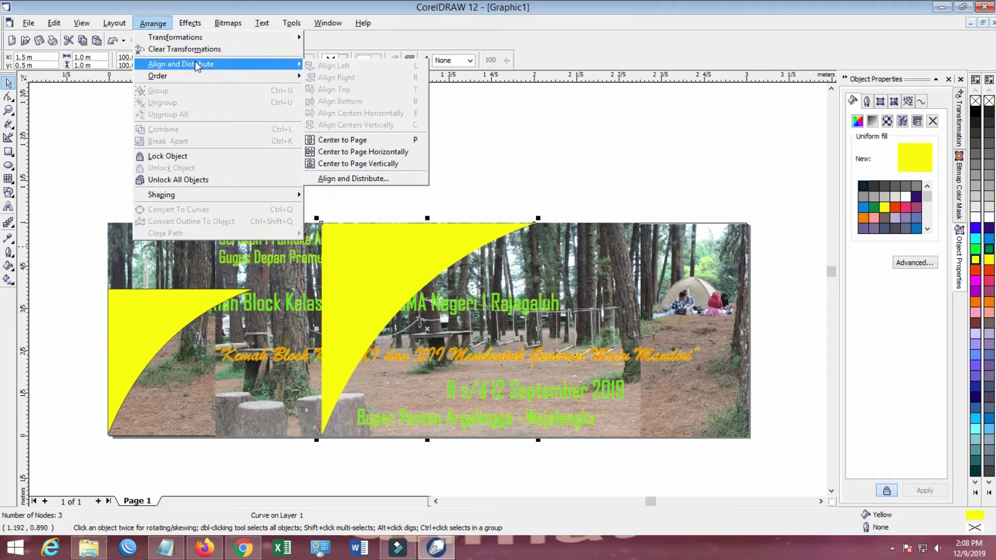
pyautogui.click(367, 180)
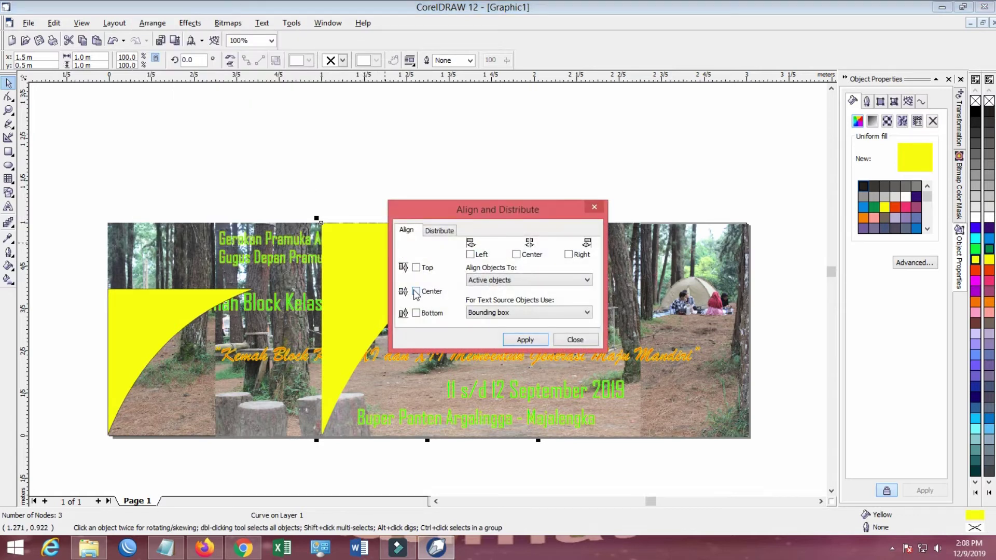
pyautogui.click(470, 255)
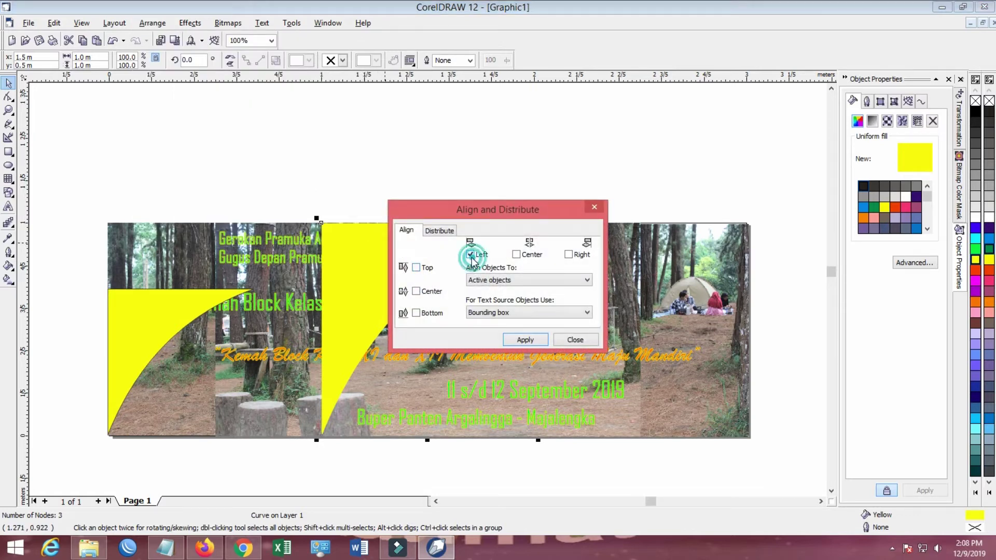
pyautogui.click(523, 346)
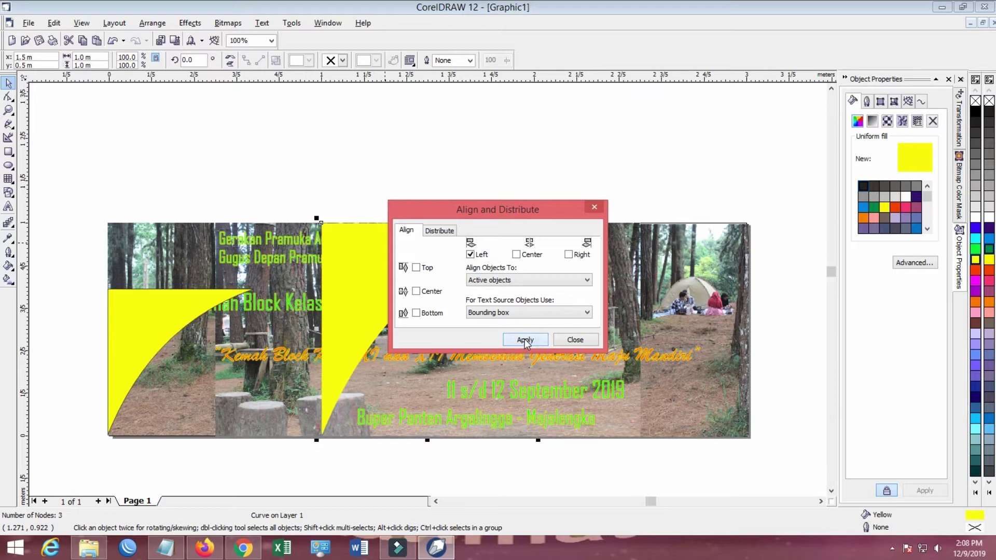
pyautogui.click(416, 291)
pyautogui.click(523, 342)
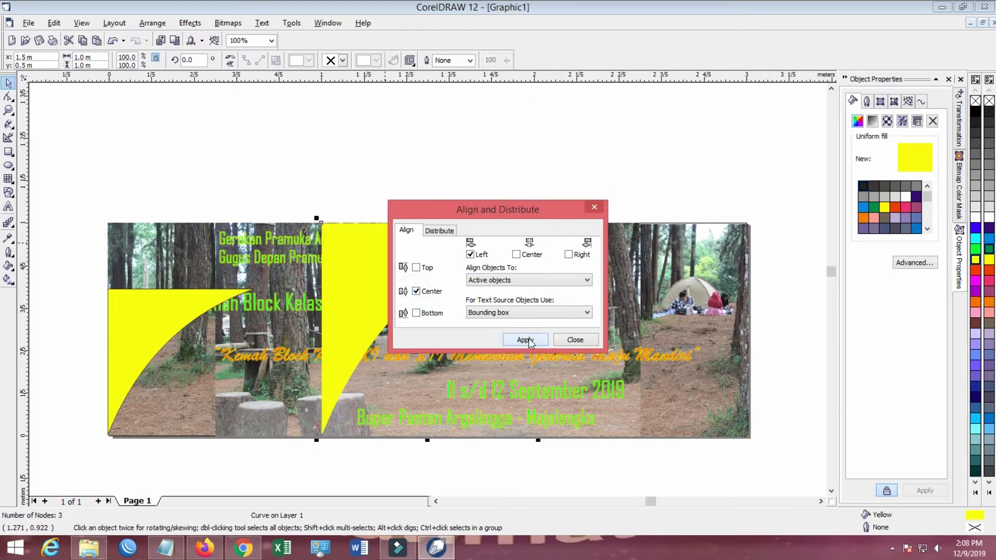
# Align the larger yellow curved shape's left edge to the center of the page, keeping it vertically centered
pyautogui.click(442, 232)
pyautogui.click(407, 231)
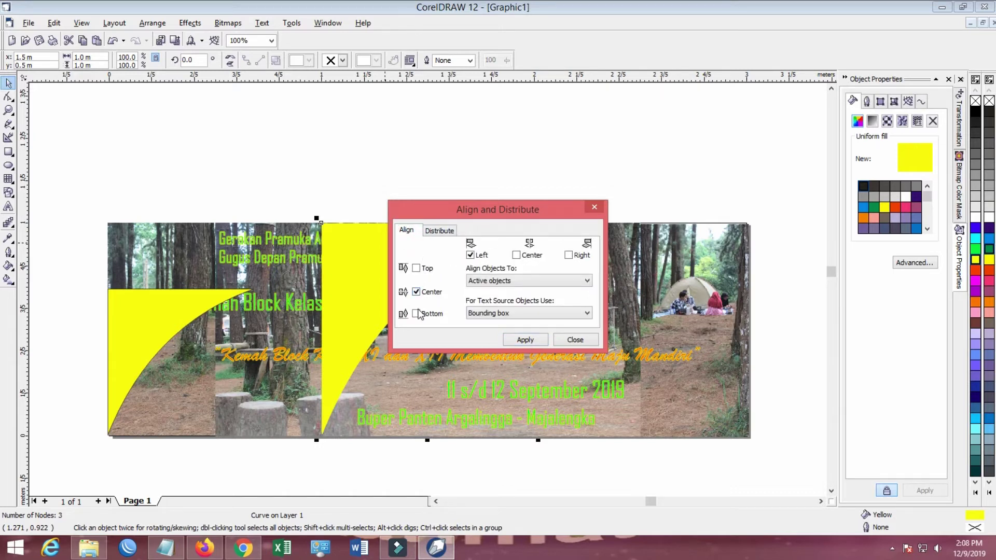
pyautogui.click(503, 281)
pyautogui.click(491, 308)
pyautogui.click(492, 314)
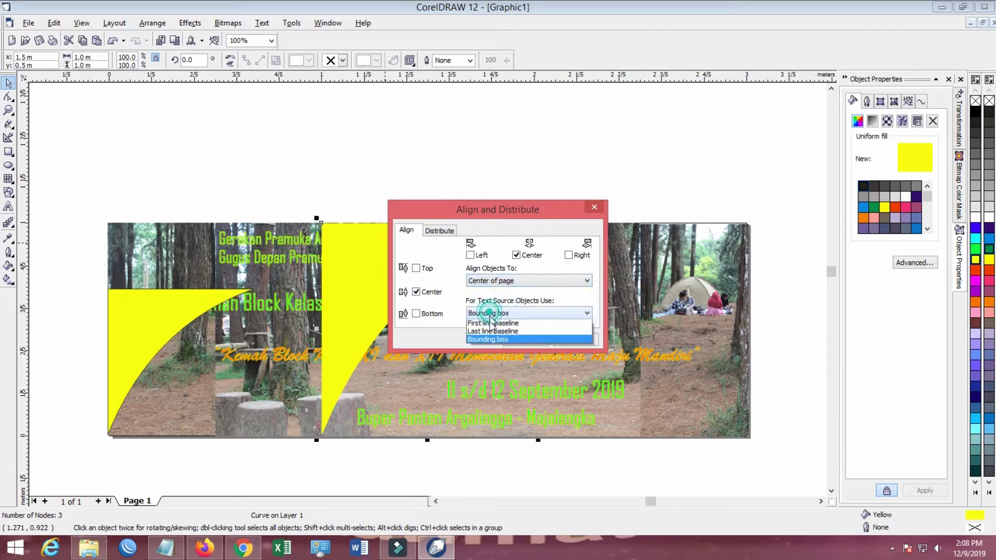
pyautogui.click(472, 259)
pyautogui.click(525, 339)
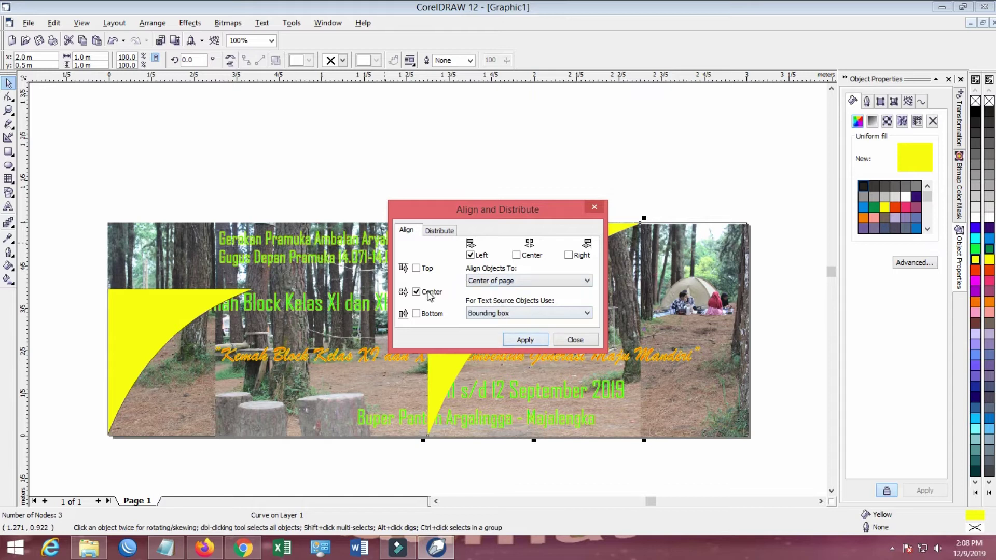
# Set the alignment's text source option to First line baseline and apply it to the yellow curved shape
pyautogui.click(488, 314)
pyautogui.click(487, 314)
pyautogui.click(487, 313)
pyautogui.click(485, 326)
pyautogui.click(440, 230)
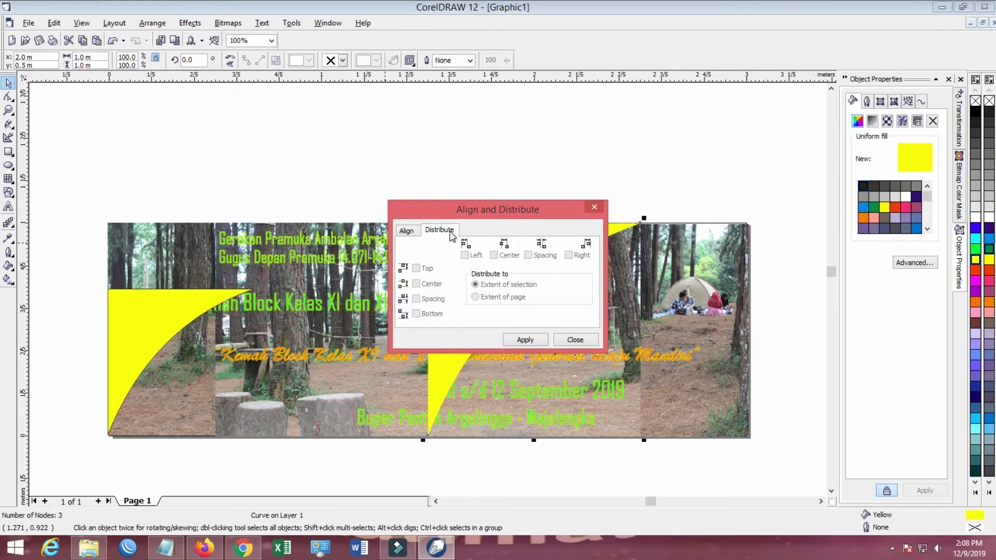
pyautogui.click(407, 231)
pyautogui.click(520, 343)
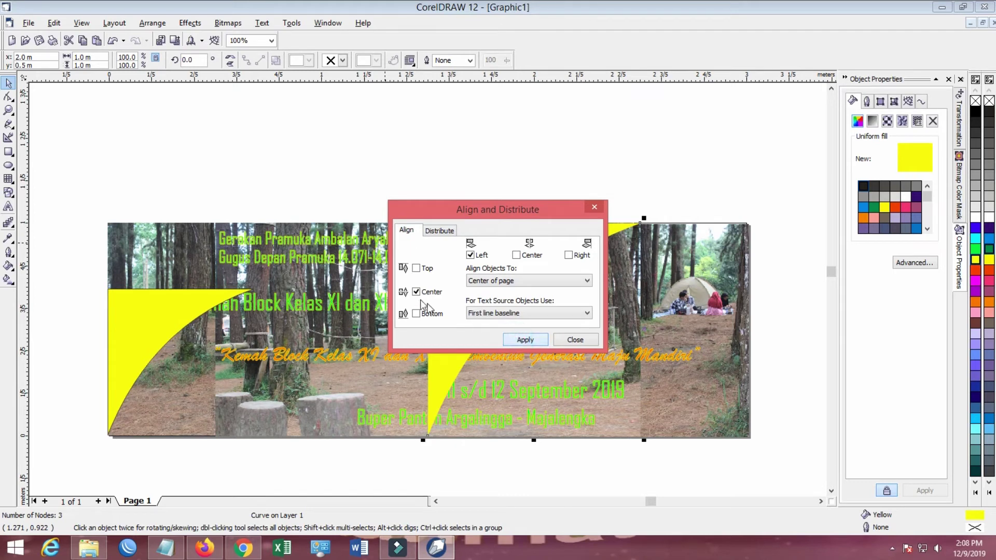
# Align the yellow curved shape's top edge to the page center, and restore its vertical centering
pyautogui.click(416, 269)
pyautogui.click(516, 340)
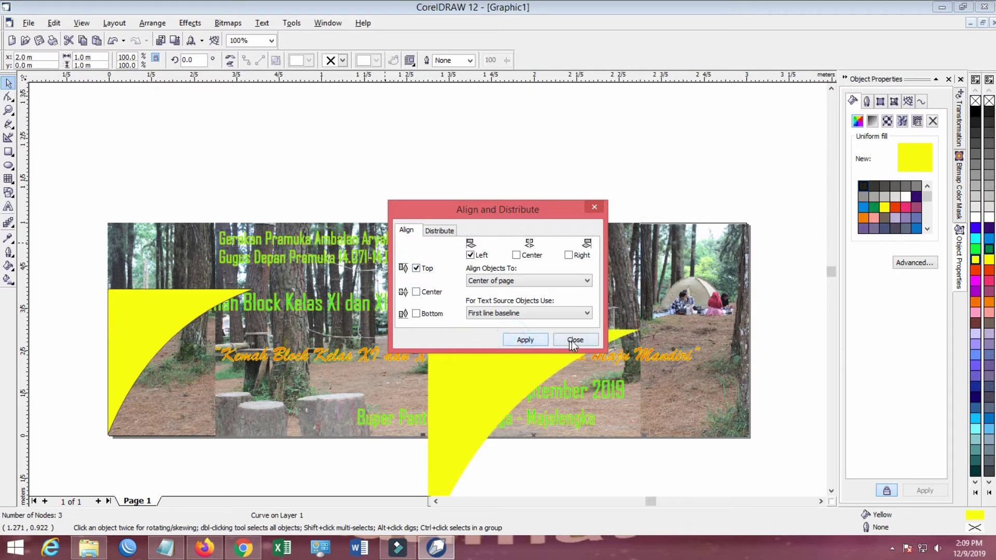
pyautogui.click(417, 293)
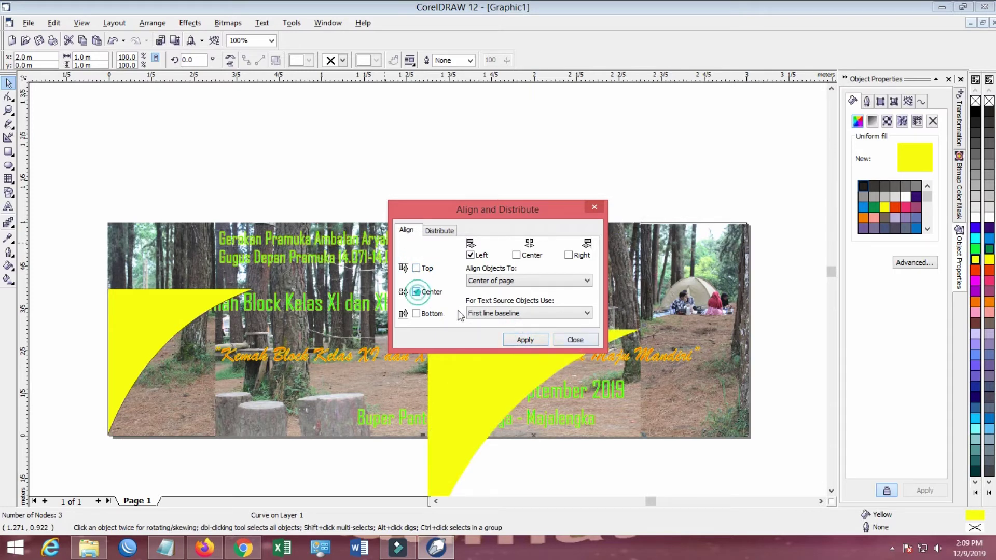
pyautogui.click(525, 339)
pyautogui.click(575, 339)
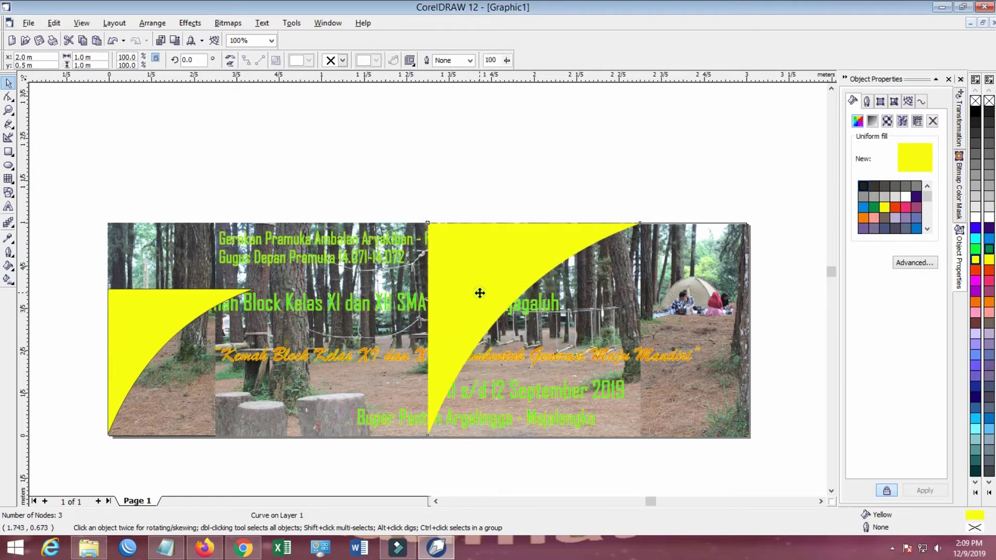
# Delete the smaller yellow curved copy and move the larger one to the banner's left end
pyautogui.click(374, 146)
pyautogui.click(128, 305)
pyautogui.press('Delete')
pyautogui.moveTo(478, 274); pyautogui.dragTo(158, 284)
pyautogui.click(79, 203)
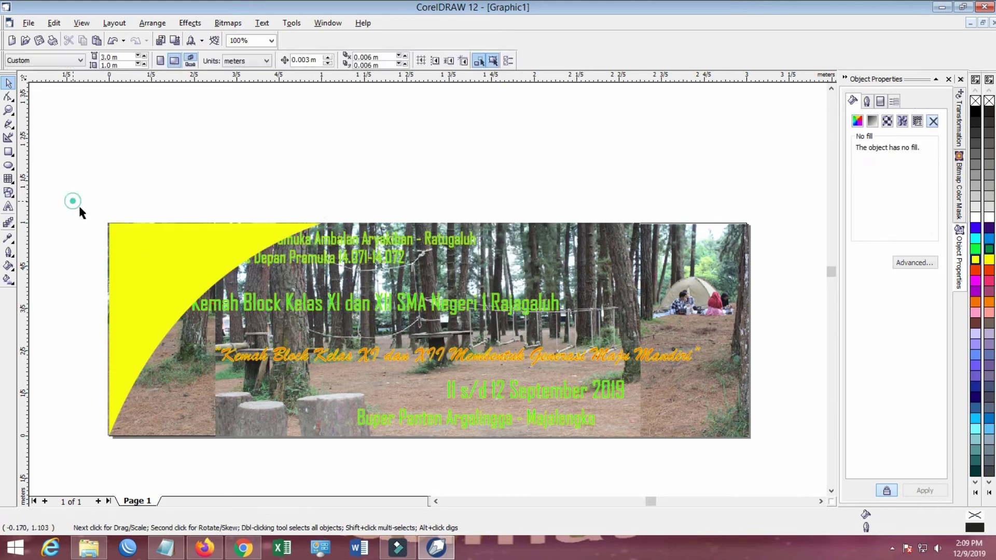
# Shift the yellow curved shape slightly so its upper-left corner matches the forest photo's corner, at about x 0.494 m, y 0.502 m
pyautogui.click(160, 266)
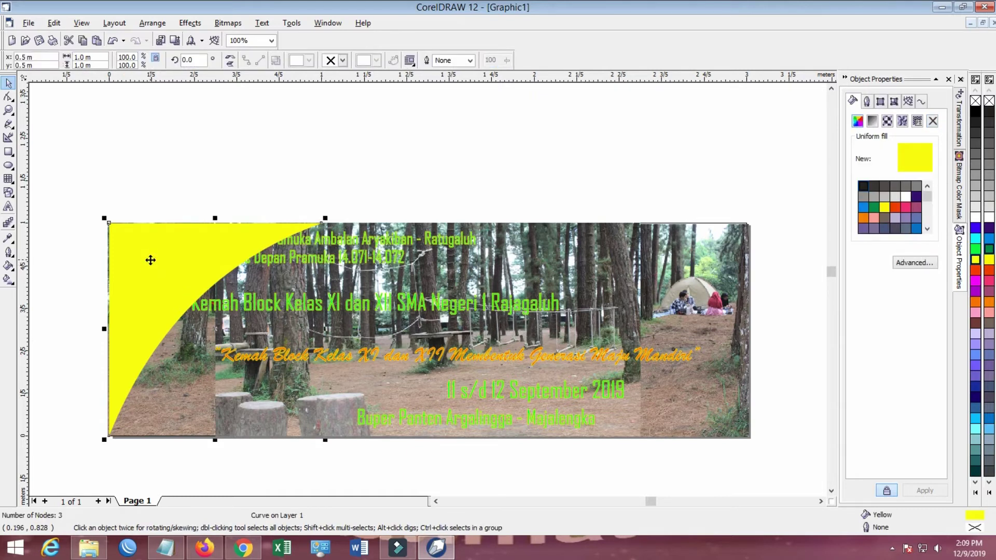
pyautogui.scroll(8, 82, 233)
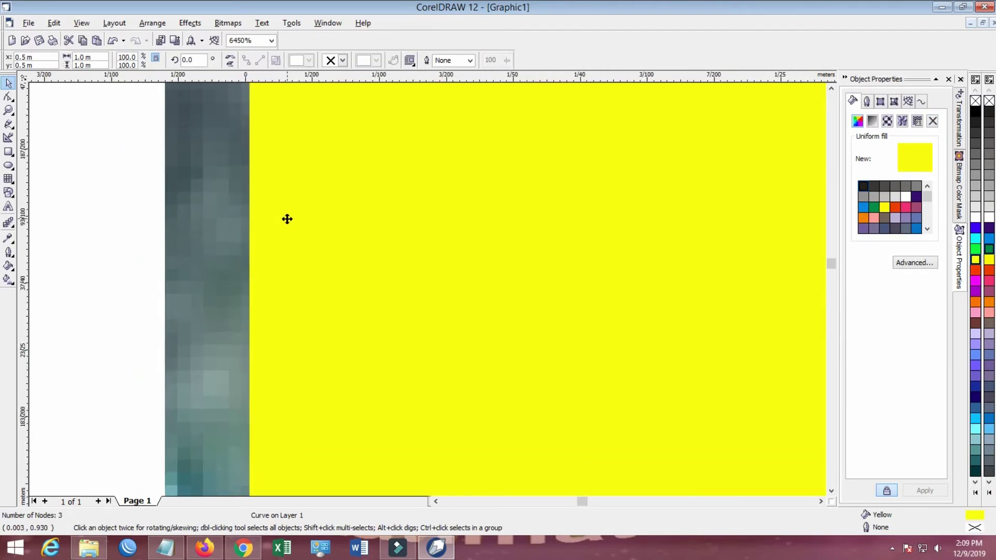
pyautogui.scroll(-8, 287, 219)
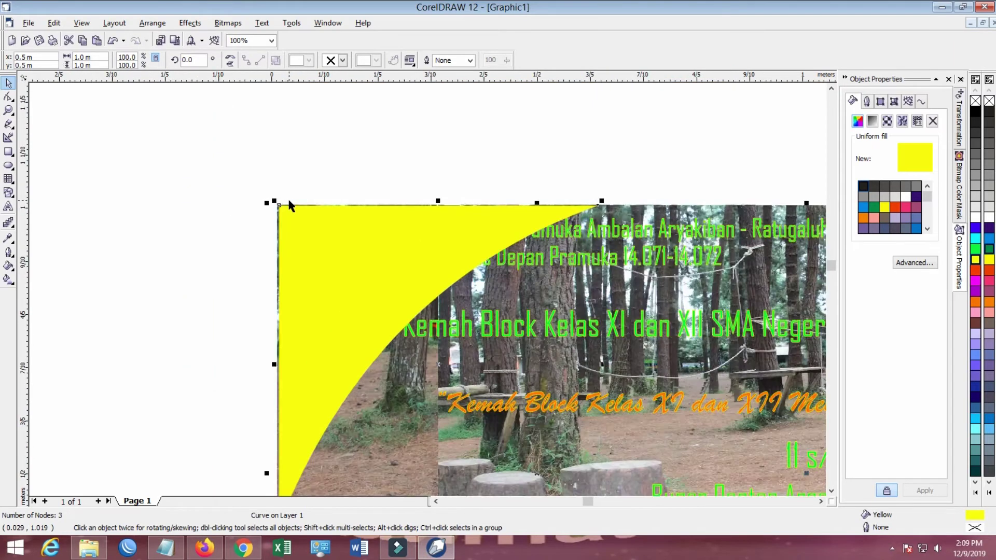
pyautogui.scroll(4, 288, 205)
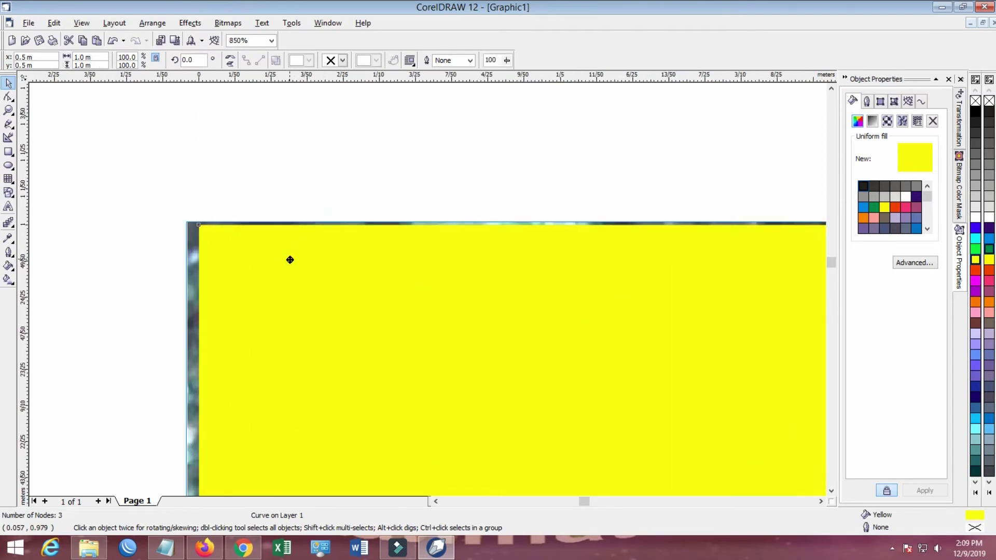
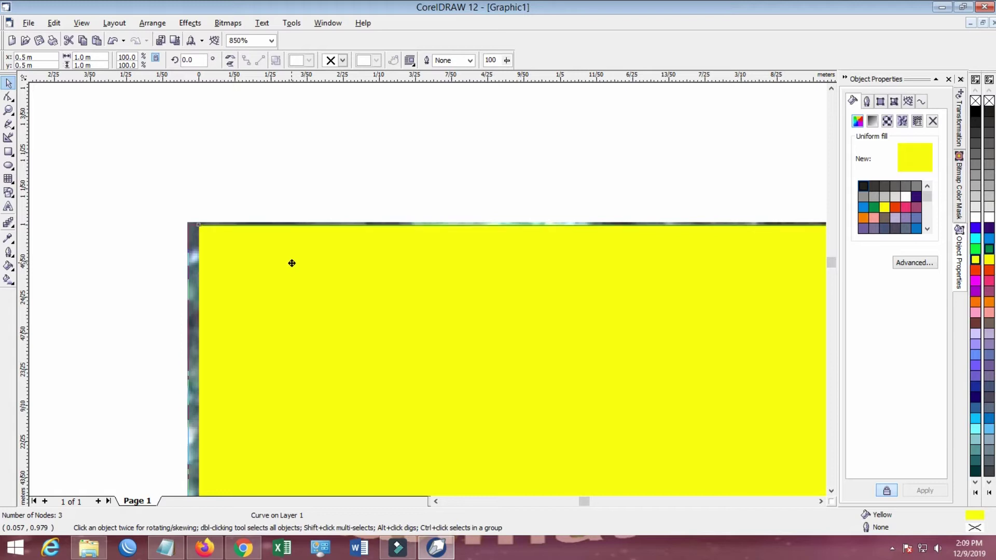
pyautogui.moveTo(291, 261); pyautogui.dragTo(269, 267)
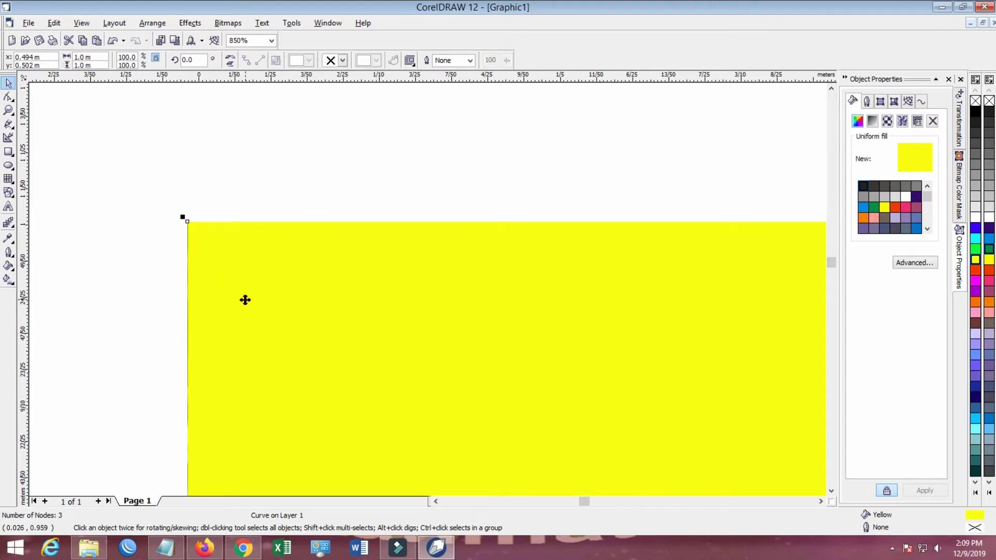
pyautogui.scroll(3, 186, 291)
pyautogui.click(266, 269)
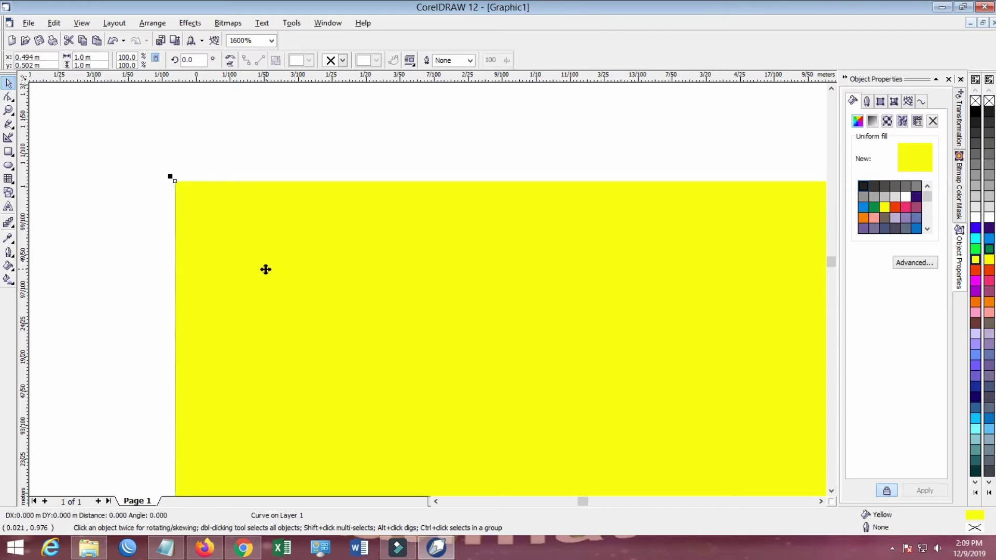
pyautogui.scroll(-5, 155, 254)
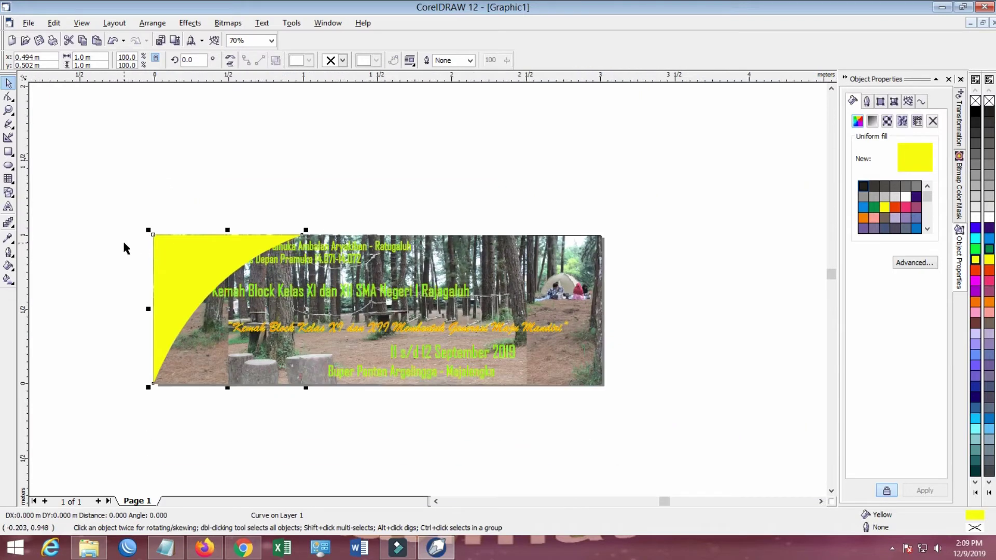
# Lock the forest photo on the banner's left half so it cannot be moved
pyautogui.click(123, 241)
pyautogui.scroll(6, 196, 259)
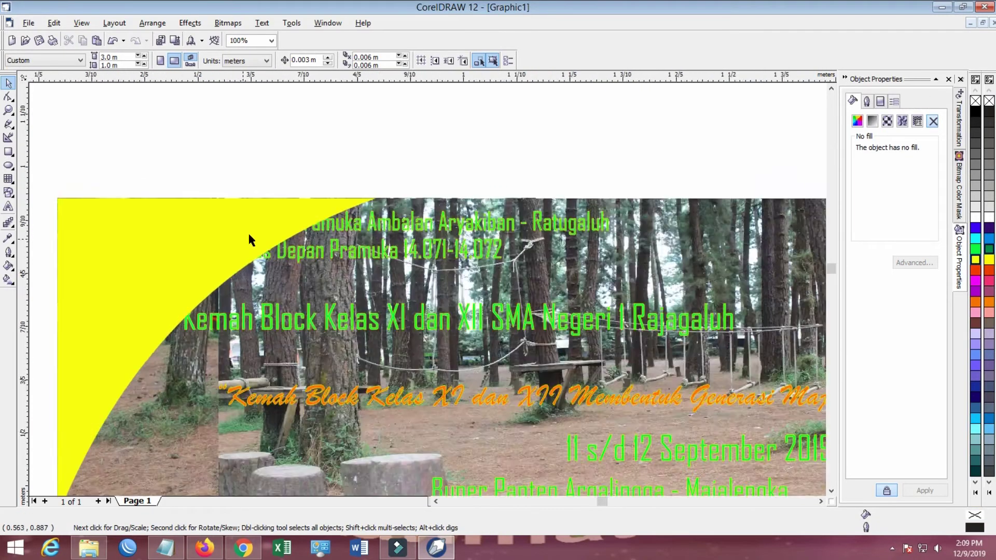
pyautogui.scroll(-2, 260, 217)
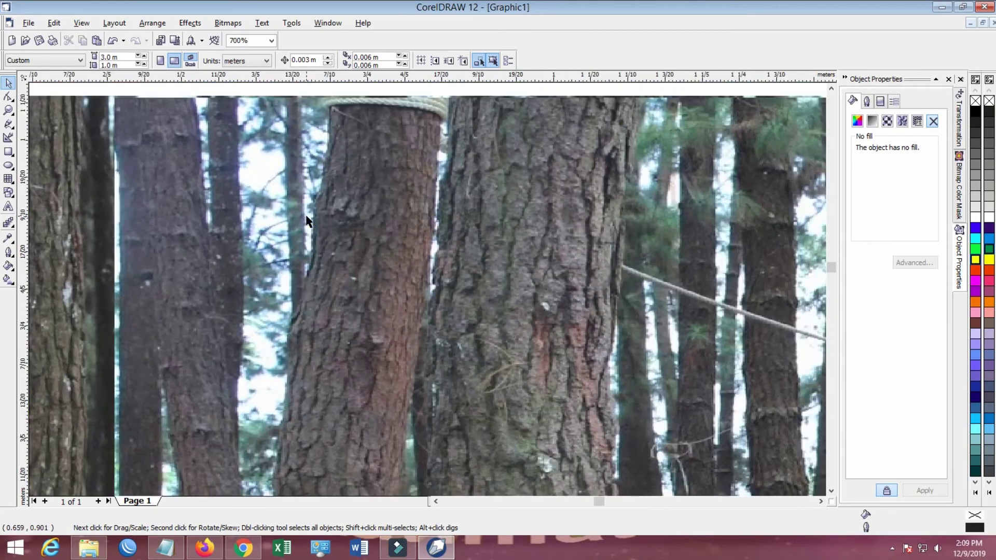
pyautogui.scroll(-7, 307, 217)
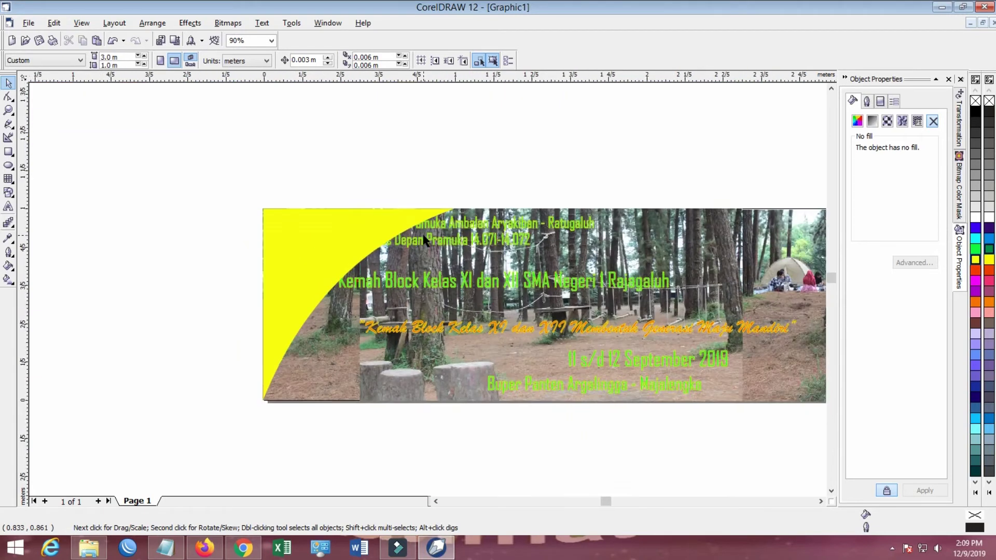
pyautogui.rightClick(341, 318)
pyautogui.click(386, 195)
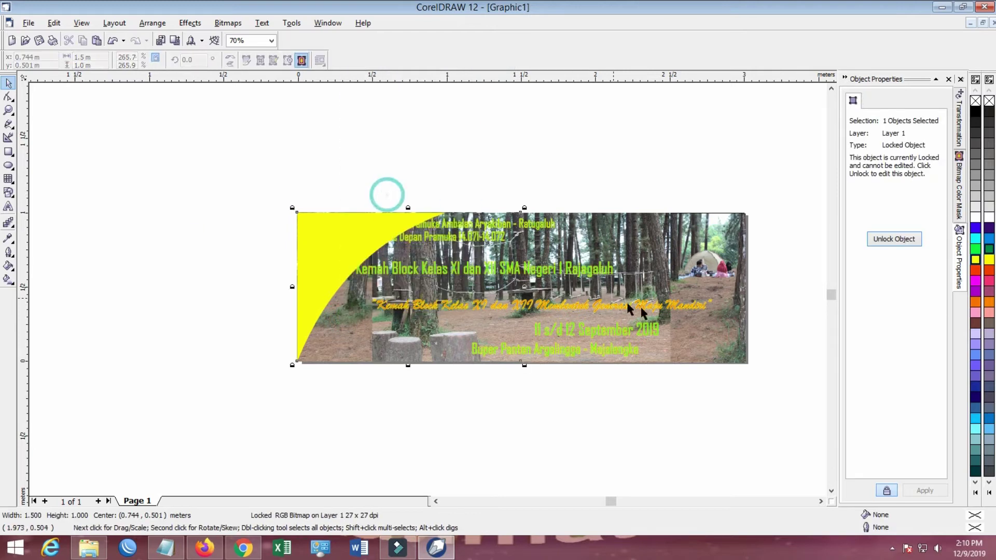
# Lock the campsite photo with the tent on the banner's right half
pyautogui.click(709, 332)
pyautogui.rightClick(708, 328)
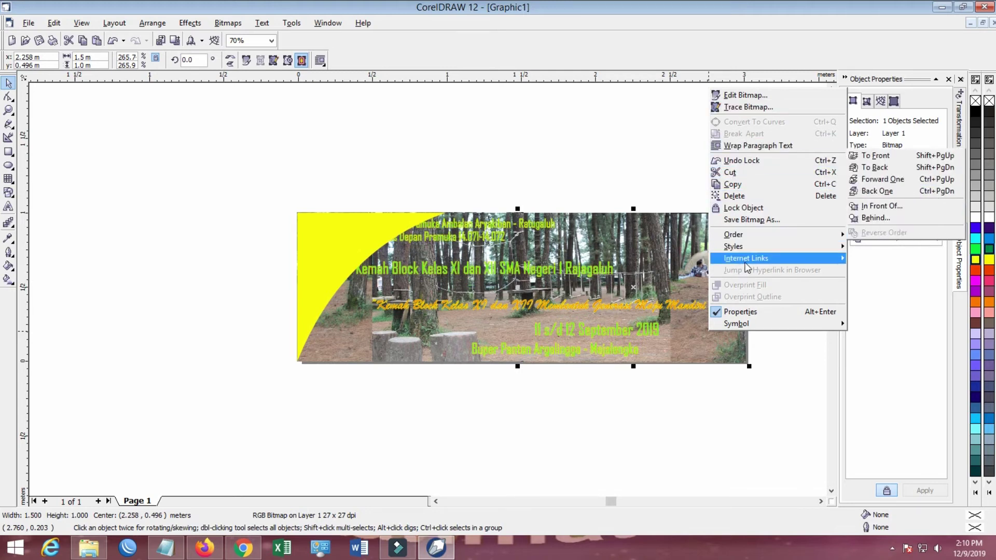
pyautogui.click(708, 405)
pyautogui.click(706, 337)
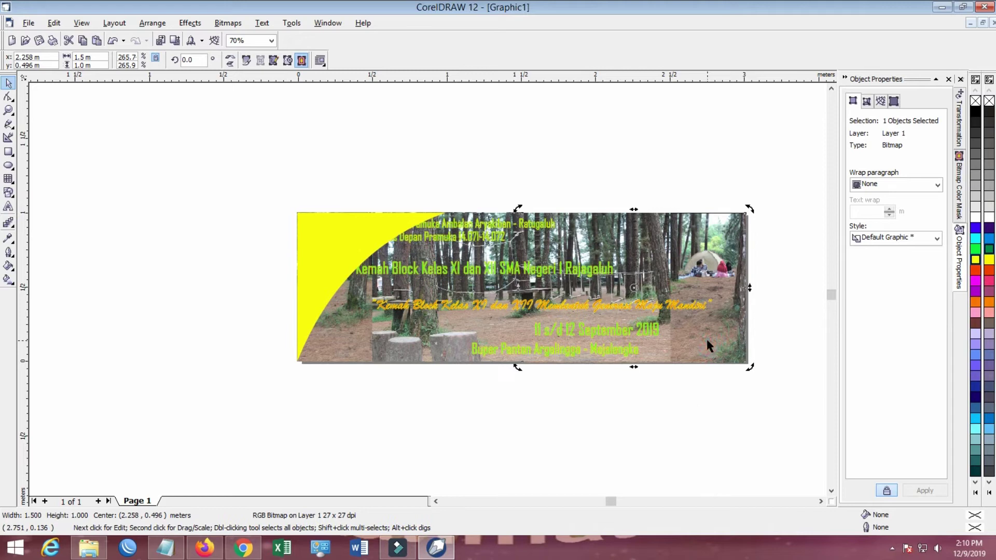
pyautogui.rightClick(706, 337)
pyautogui.click(742, 217)
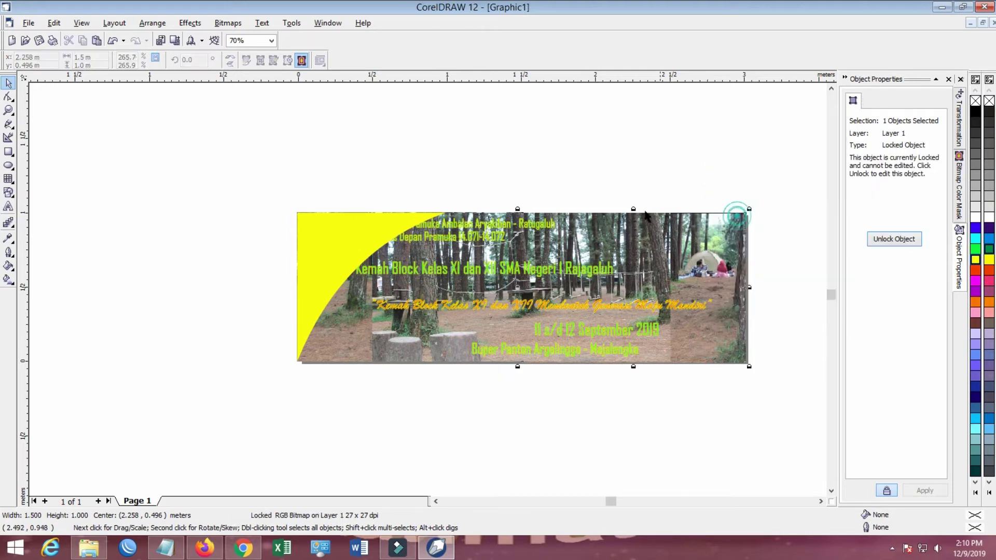
pyautogui.click(621, 170)
# Try to send the yellow curved shape to the back of the stacking order
pyautogui.click(337, 257)
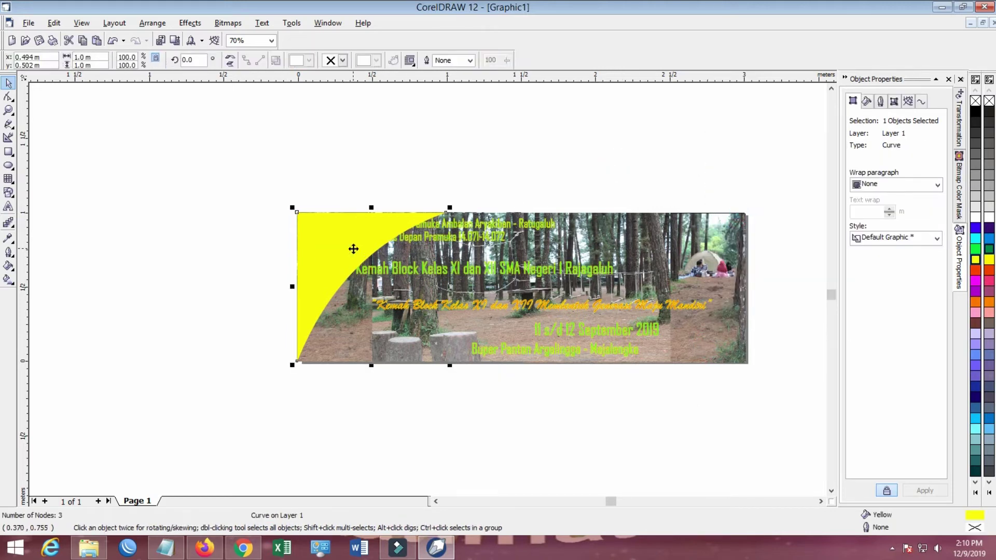
pyautogui.hotkey('shift', 'pagedown')
pyautogui.hotkey('ctrl', 'z')
# Bring the banner's five text lines to the front so they sit above the yellow curved shape
pyautogui.moveTo(330, 156); pyautogui.dragTo(730, 429)
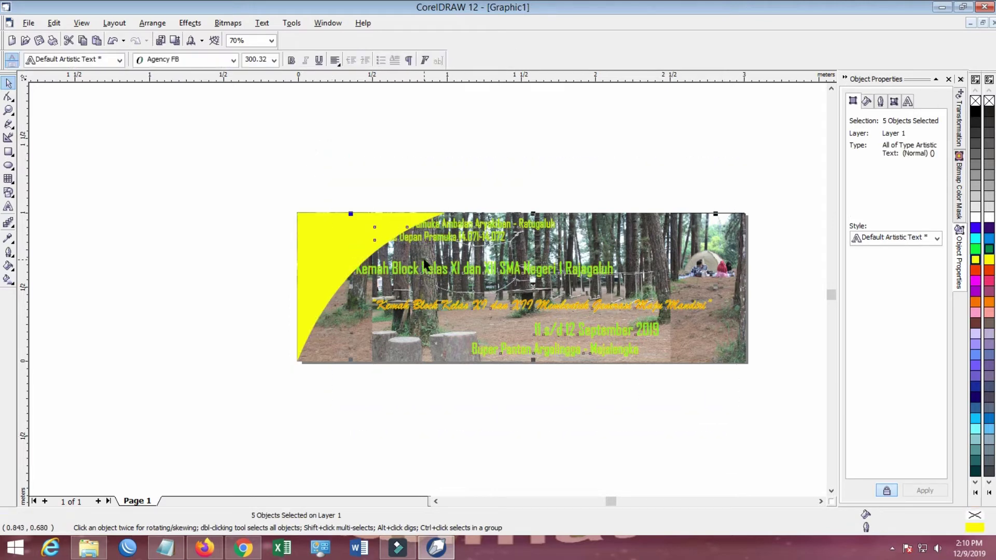
pyautogui.rightClick(429, 269)
pyautogui.moveTo(490, 380)
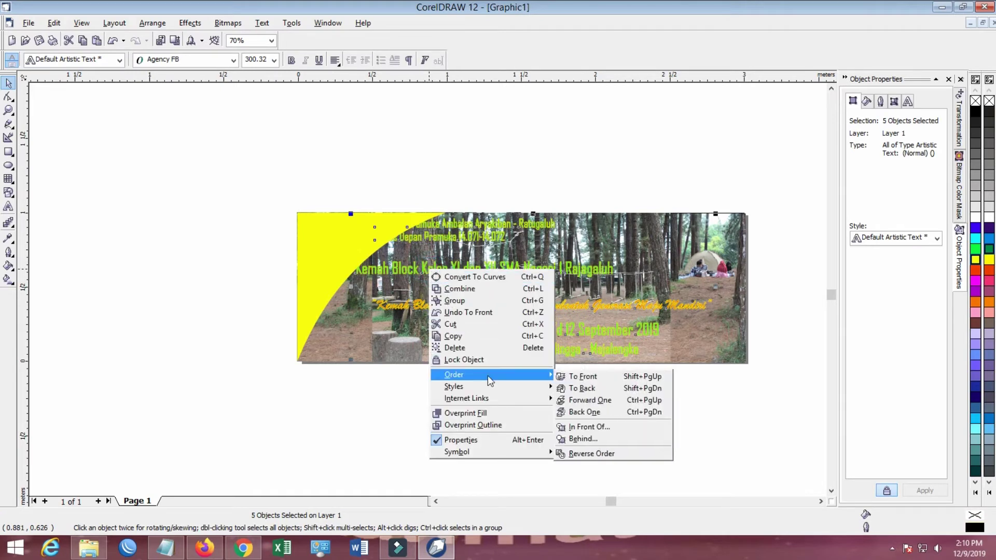
pyautogui.click(614, 376)
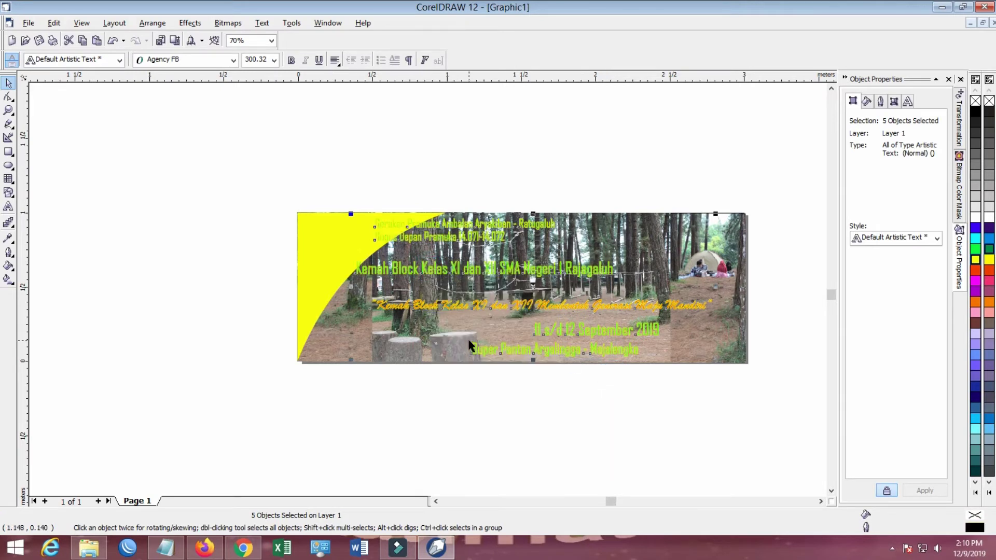
# Recolour the yellow curved corner shape with a magenta fill
pyautogui.click(327, 253)
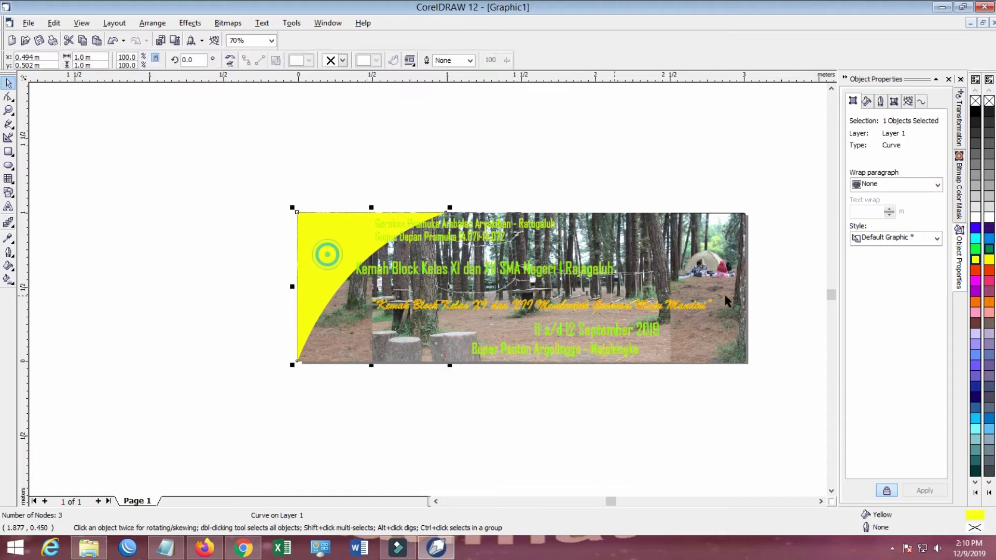
pyautogui.click(976, 281)
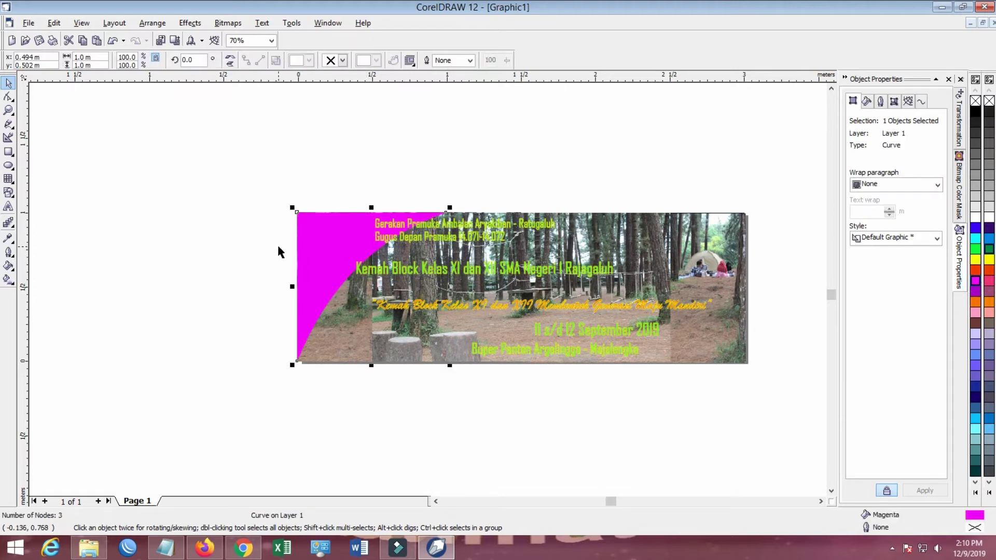
pyautogui.click(333, 261)
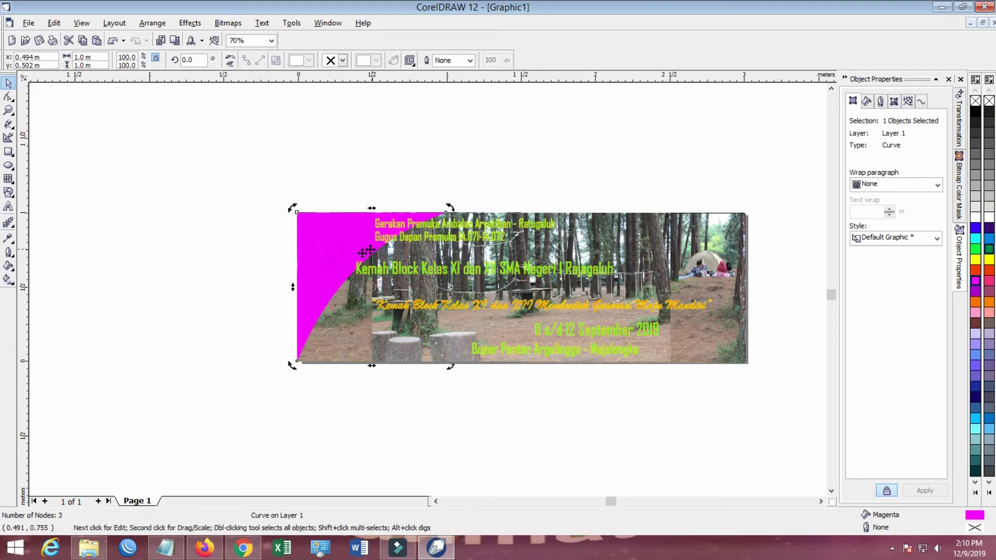
pyautogui.click(364, 253)
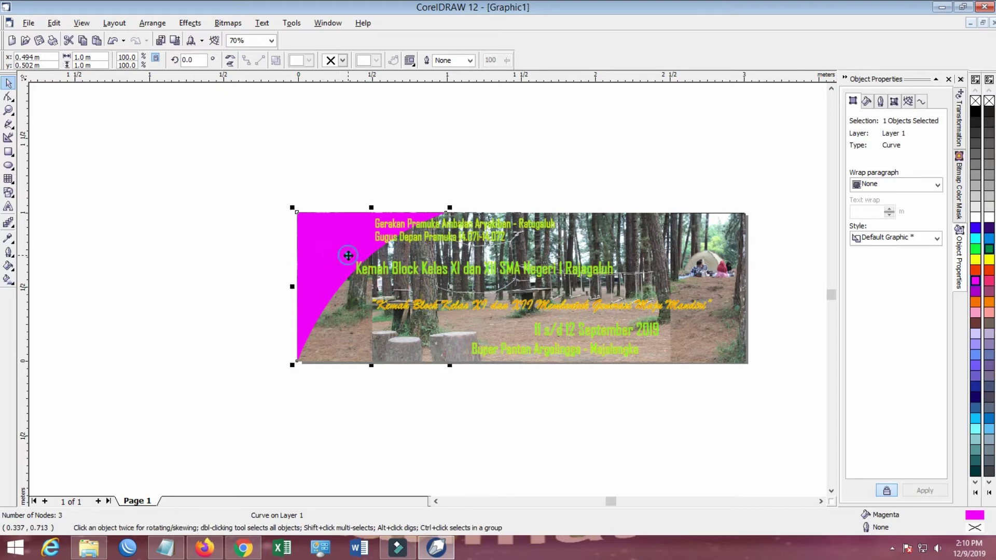
pyautogui.click(111, 174)
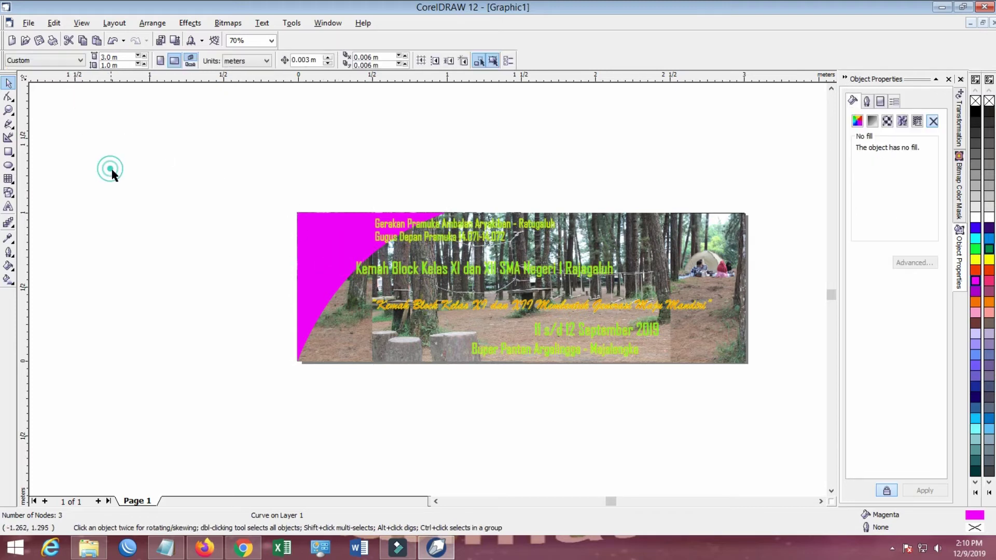
# Create a duplicate of the magenta corner shape mirrored horizontally and vertically about its lower-right anchor, at 100% scale
pyautogui.click(332, 245)
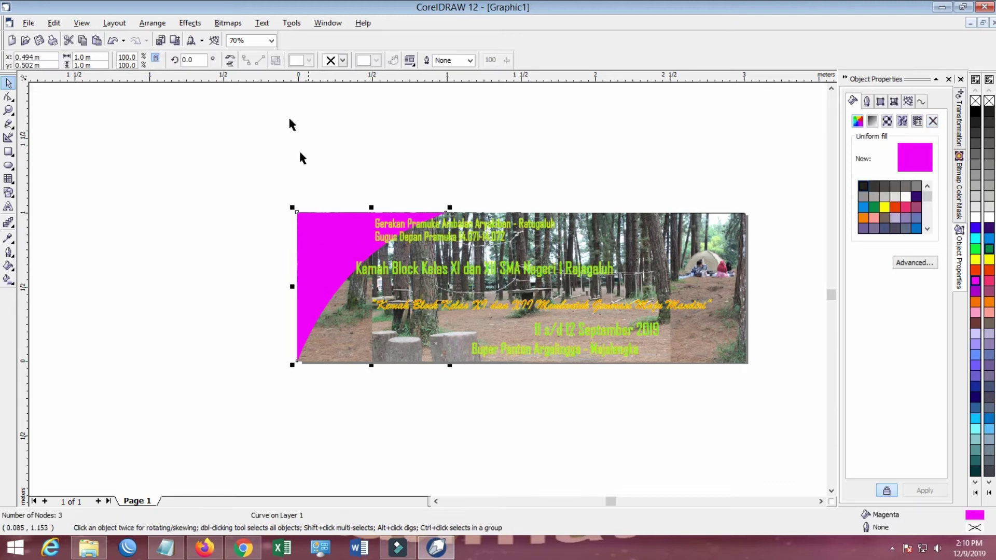
pyautogui.click(152, 23)
pyautogui.moveTo(233, 38)
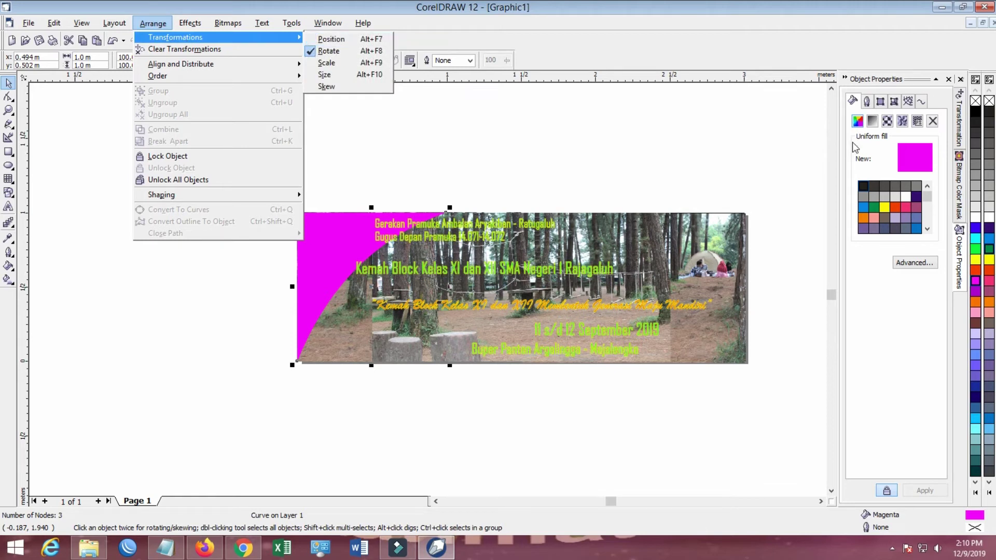
pyautogui.click(961, 110)
pyautogui.click(886, 100)
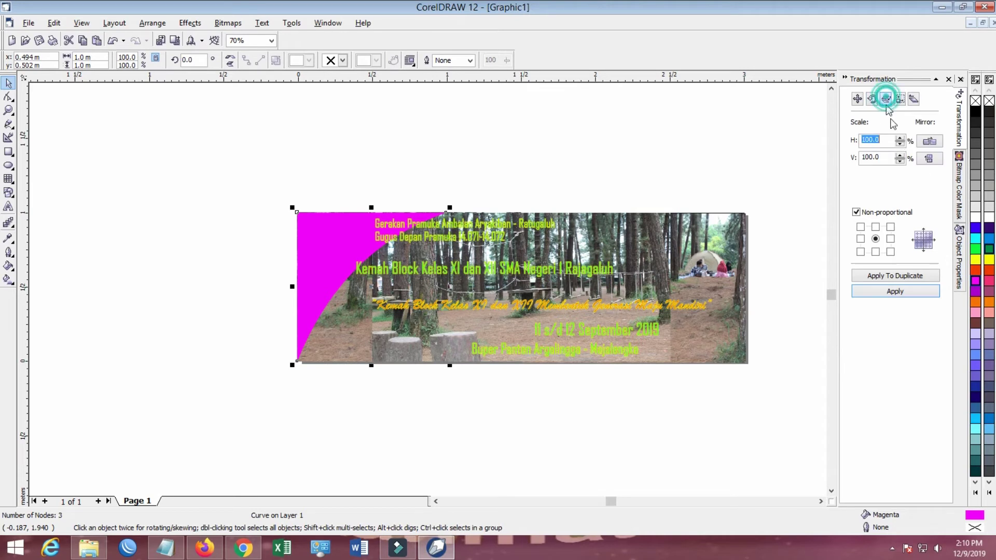
pyautogui.click(932, 159)
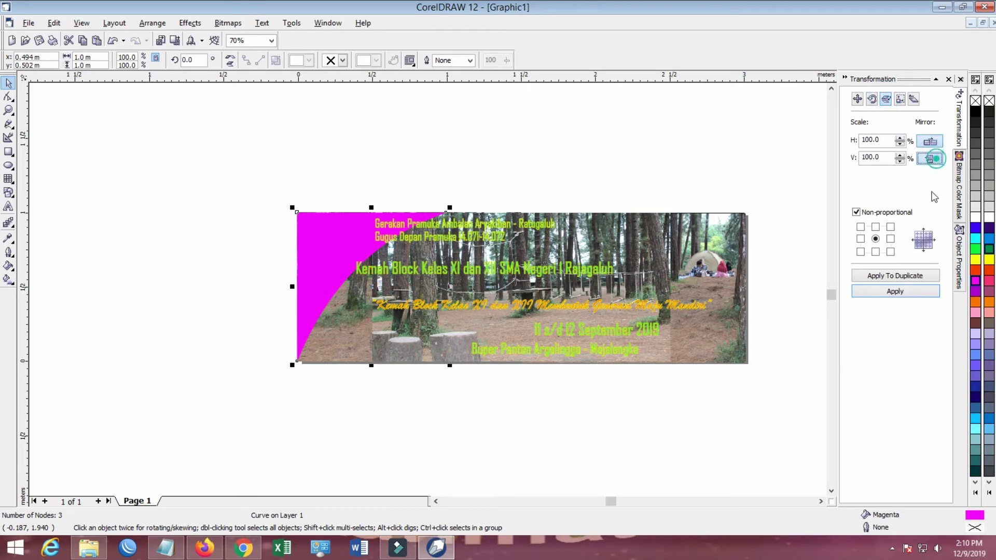
pyautogui.click(890, 252)
pyautogui.click(919, 279)
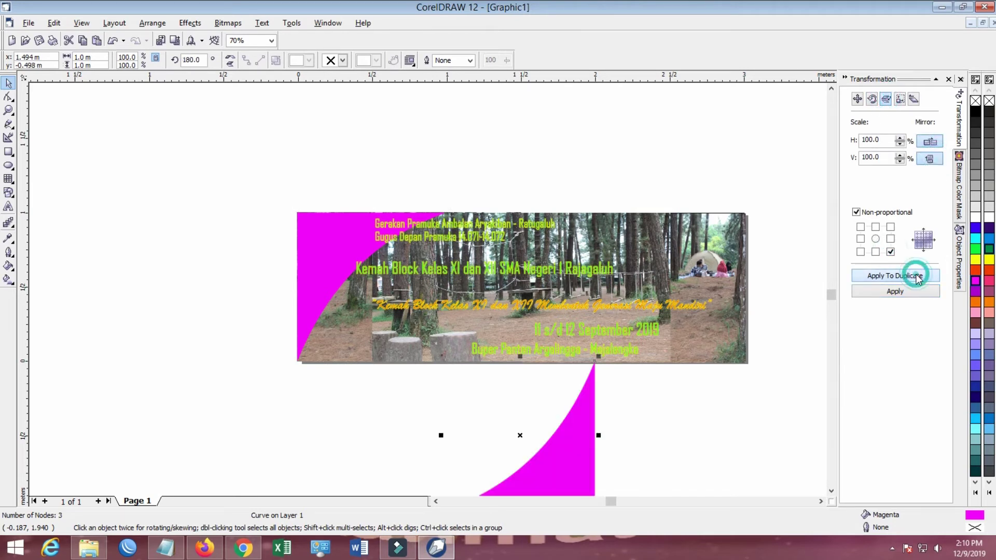
# Move the mirrored magenta shape into the banner's lower-right corner, at about x 2.503 m, y 0.502 m
pyautogui.moveTo(574, 460); pyautogui.dragTo(725, 316)
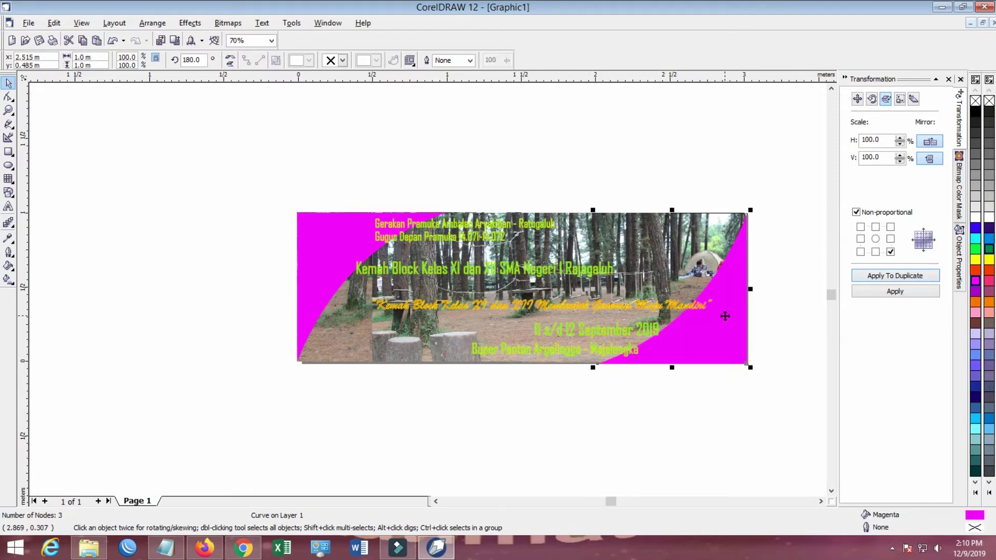
pyautogui.click(802, 314)
pyautogui.click(740, 330)
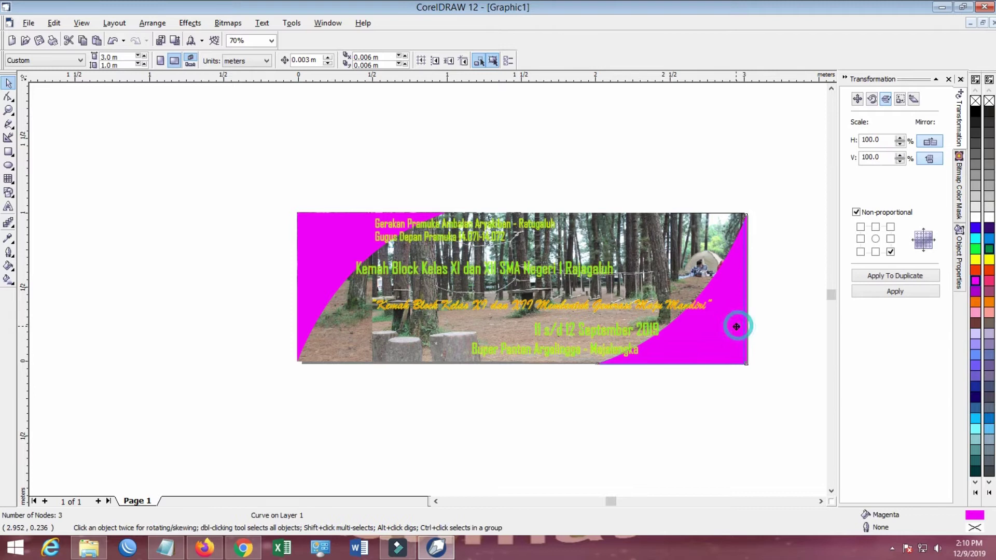
pyautogui.scroll(6, 736, 327)
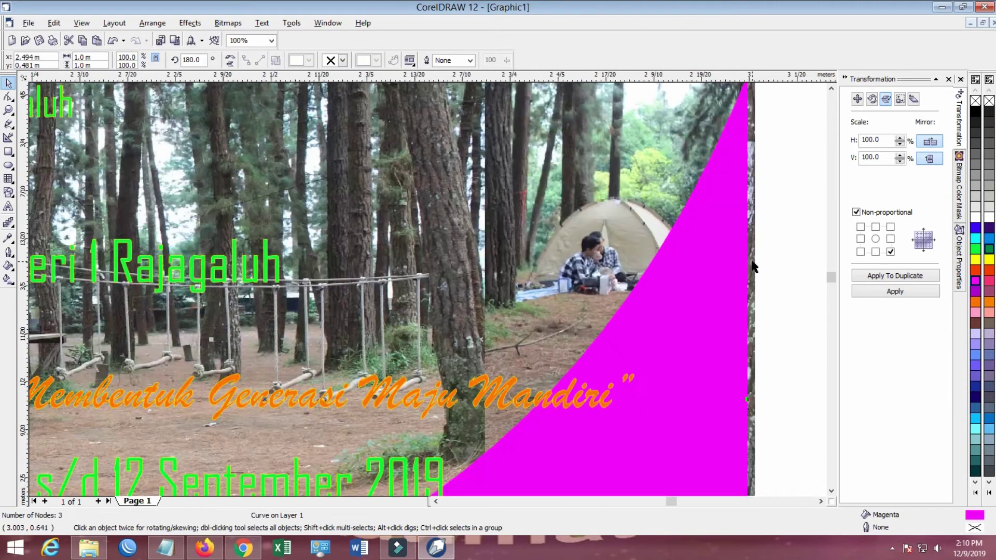
pyautogui.scroll(-1, 764, 282)
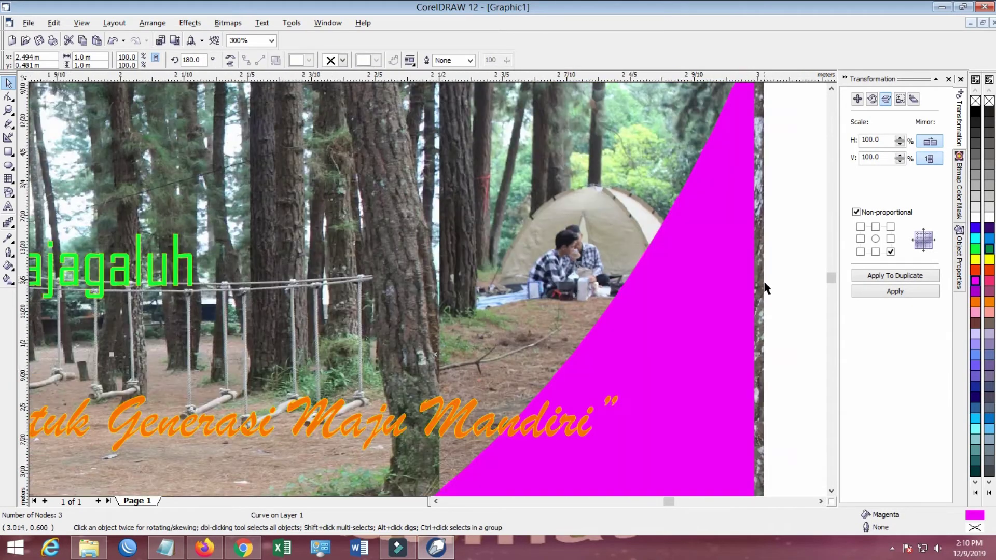
pyautogui.scroll(-2, 766, 277)
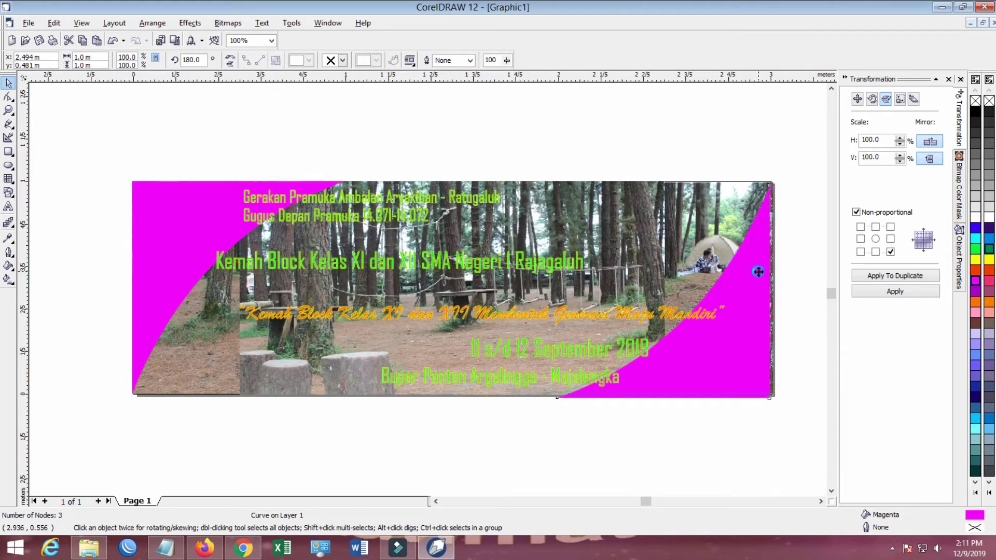
pyautogui.moveTo(758, 272); pyautogui.dragTo(760, 267)
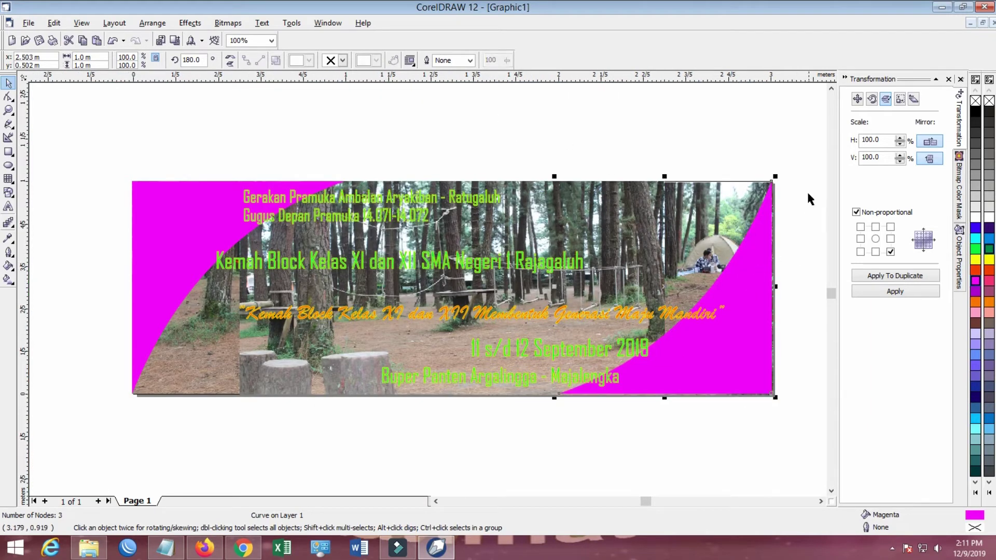
pyautogui.click(762, 131)
pyautogui.click(763, 290)
pyautogui.scroll(1, 741, 193)
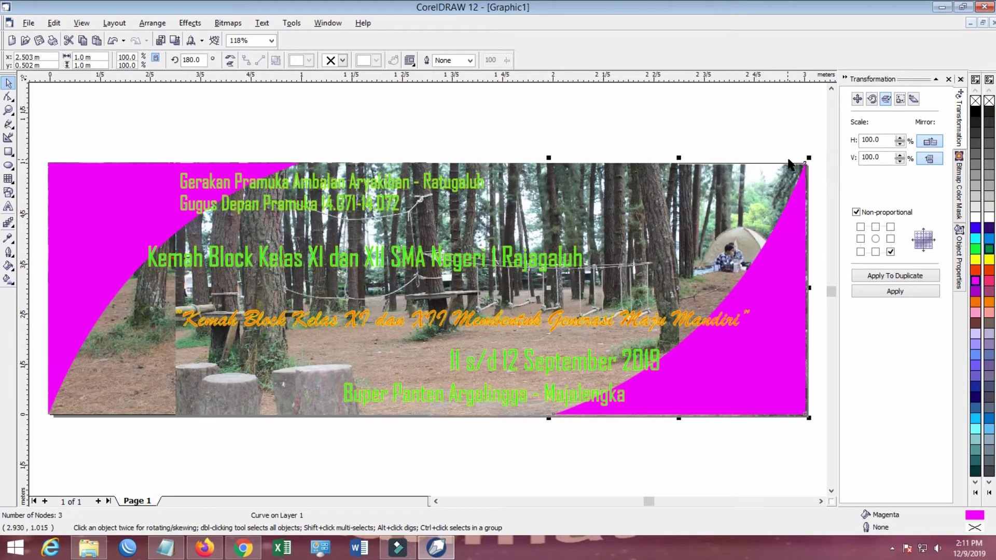
# Fine-tune the mirrored magenta shape against the campsite photo's right edge, at about x 2.505 m, y 0.502 m
pyautogui.scroll(-4, 789, 164)
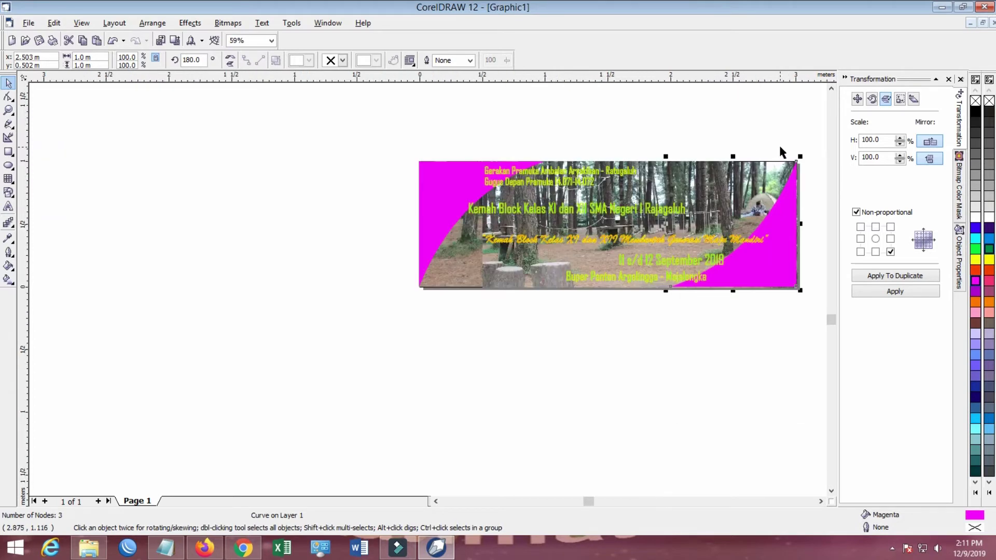
pyautogui.scroll(-2, 782, 151)
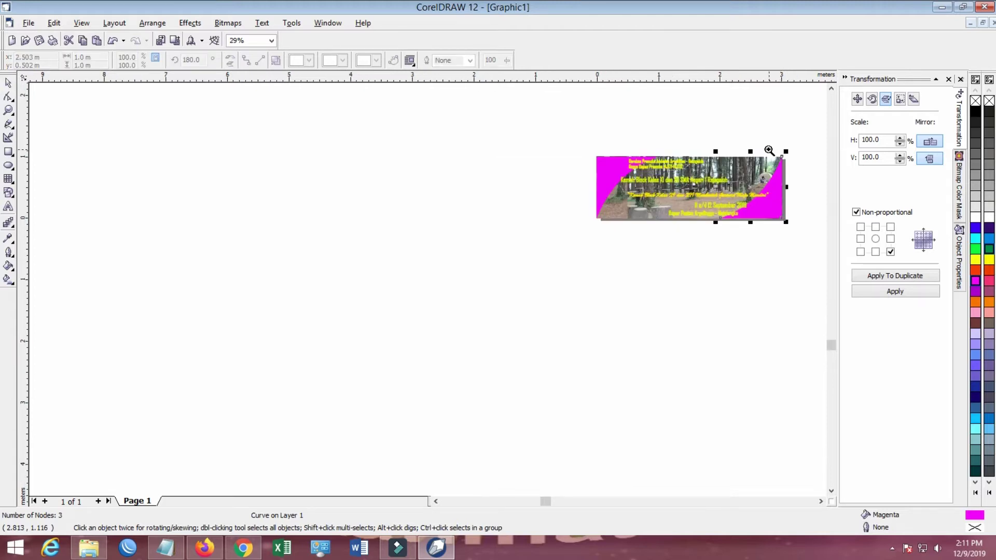
pyautogui.scroll(5, 778, 156)
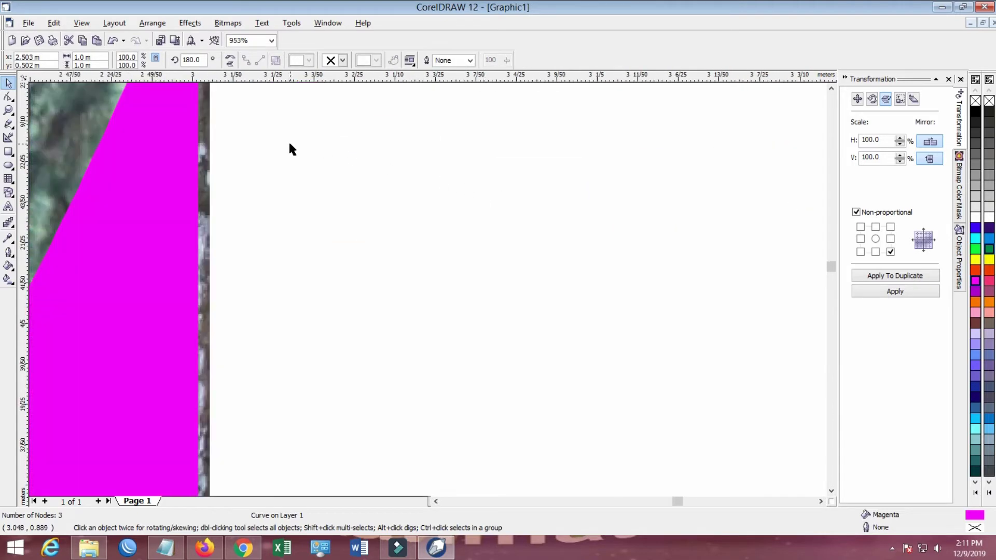
pyautogui.scroll(-1, 286, 147)
pyautogui.moveTo(184, 178); pyautogui.dragTo(196, 178)
pyautogui.scroll(-3, 761, 199)
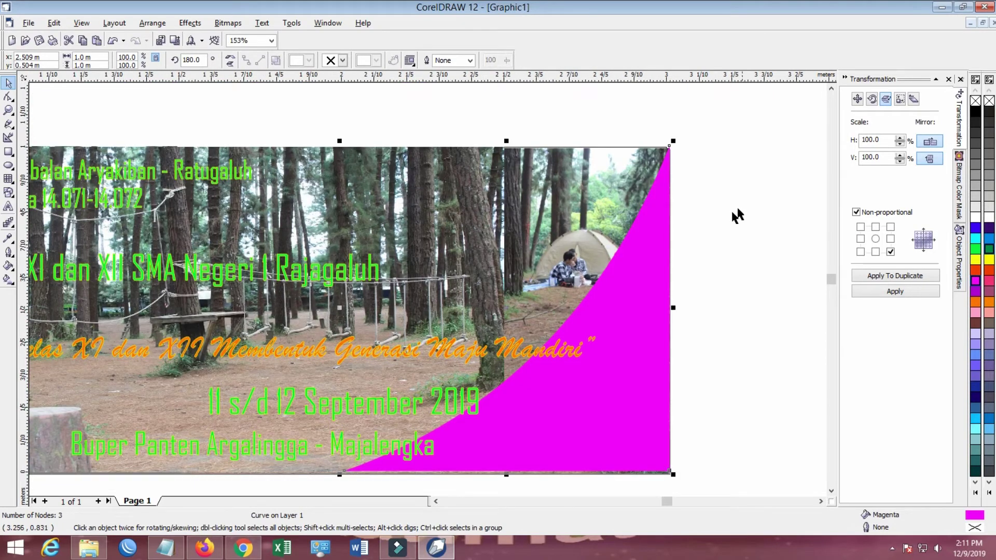
pyautogui.moveTo(652, 273); pyautogui.dragTo(652, 276)
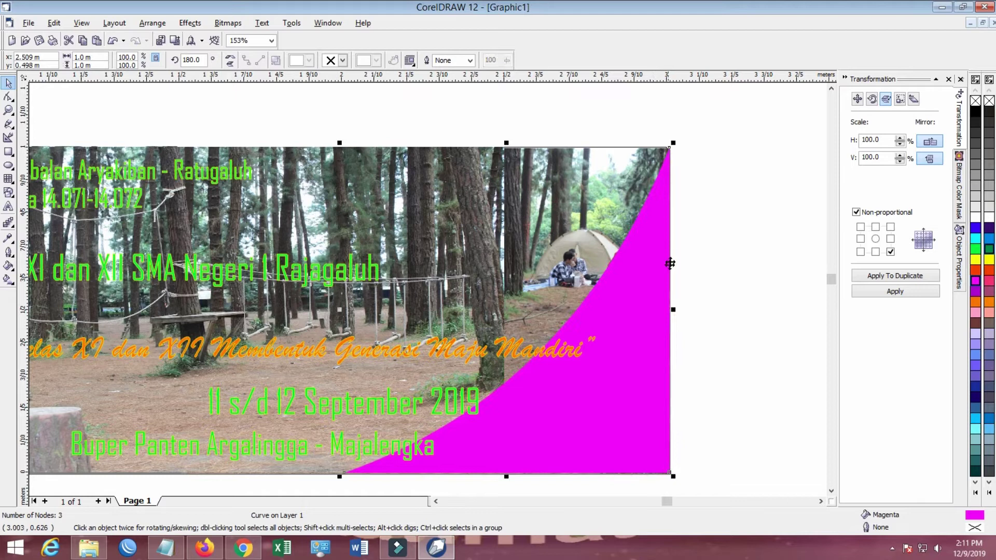
pyautogui.moveTo(662, 225); pyautogui.dragTo(661, 223)
pyautogui.scroll(5, 678, 167)
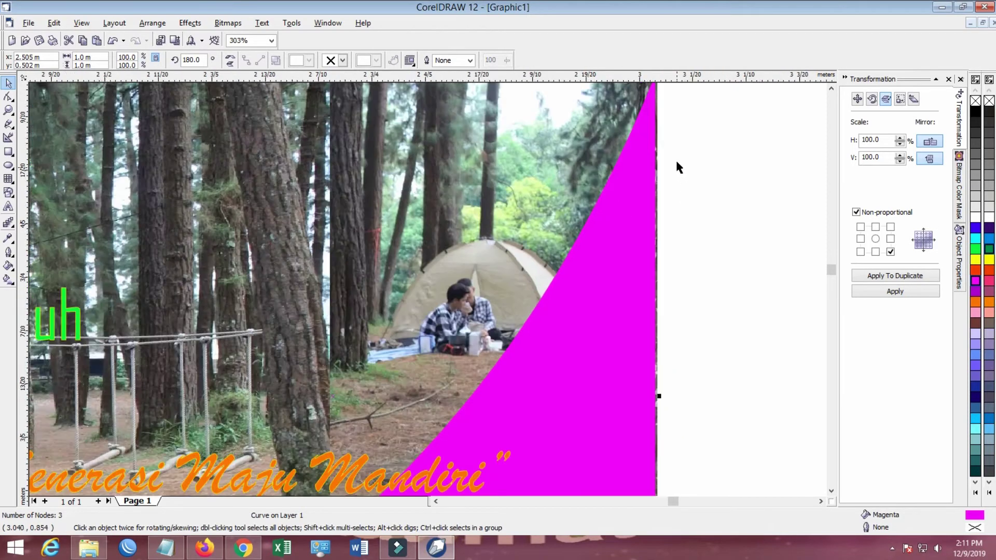
# Unlock the campsite photo and shift it to cover the page's upper-right corner, centred at about x 2.26 m, y 0.502 m
pyautogui.click(831, 91)
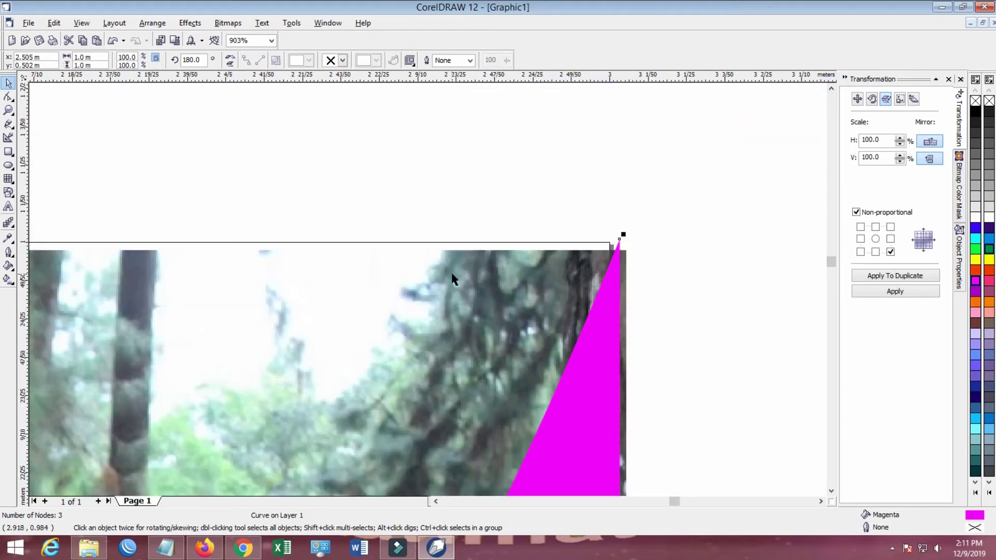
pyautogui.press('Escape')
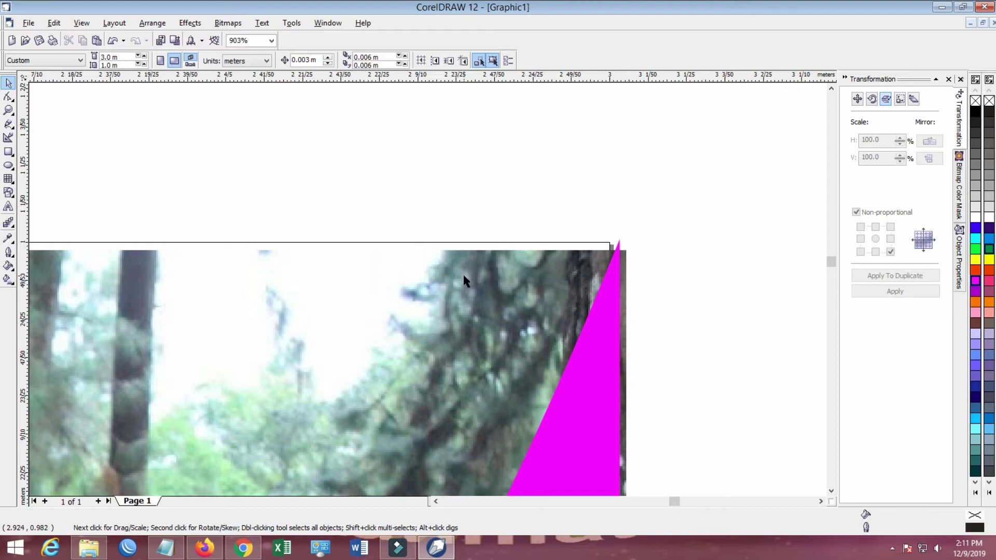
pyautogui.scroll(-3, 463, 280)
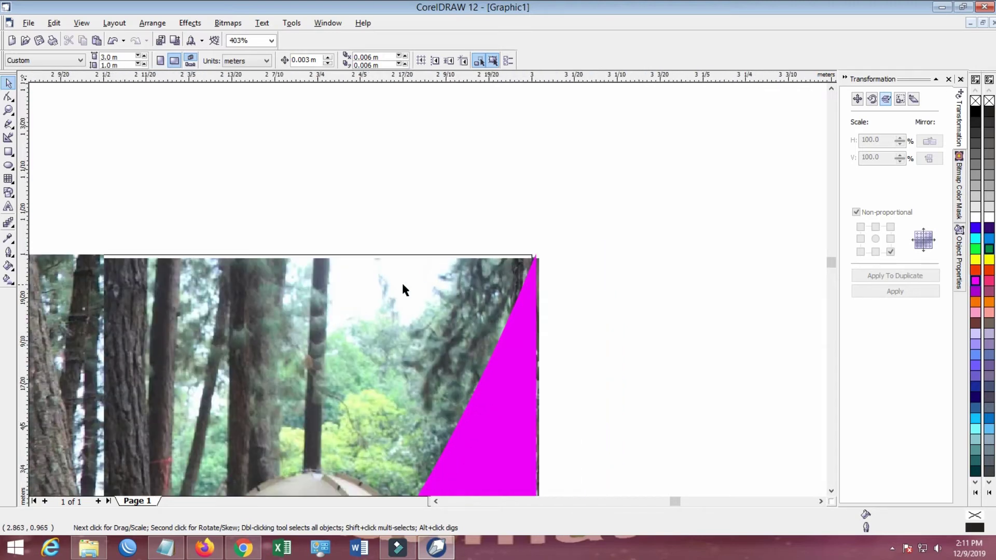
pyautogui.rightClick(377, 288)
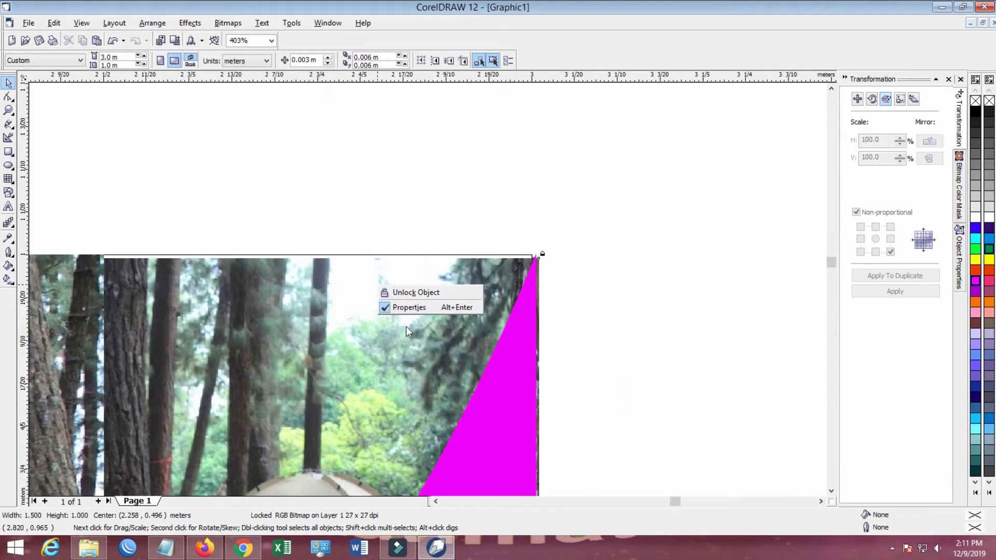
pyautogui.click(419, 291)
pyautogui.moveTo(330, 318)
pyautogui.mouseDown()
pyautogui.moveTo(322, 318)
pyautogui.moveTo(332, 313)
pyautogui.mouseUp()
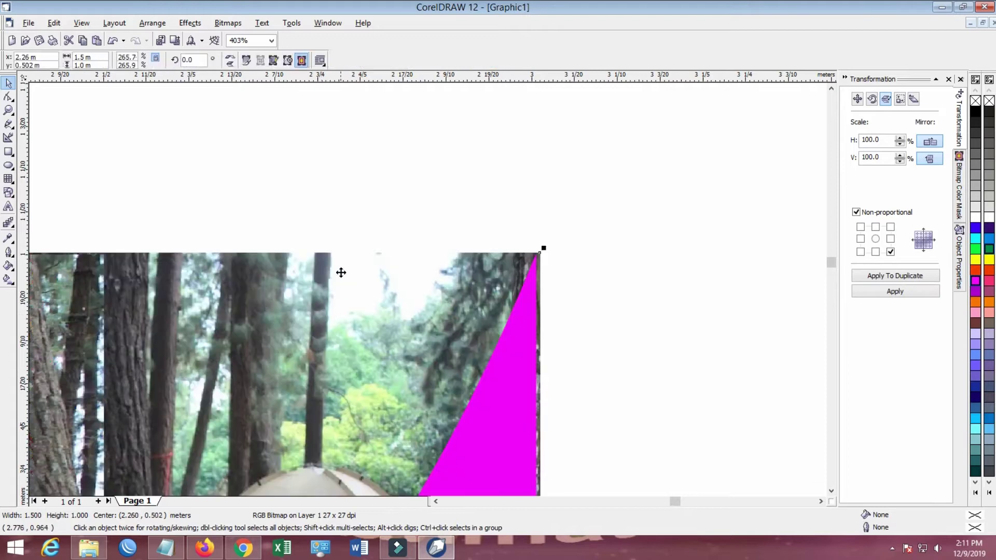
pyautogui.click(334, 214)
# Align the mirrored magenta shape with the campsite photo's upper-right corner, at about x 2.51 m, y 0.502 m
pyautogui.scroll(-4, 343, 288)
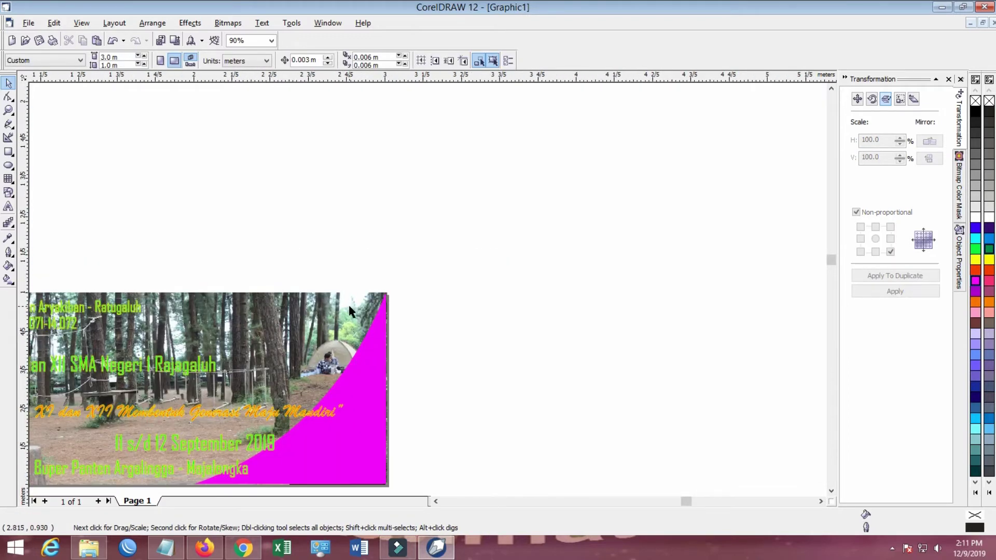
pyautogui.scroll(6, 400, 282)
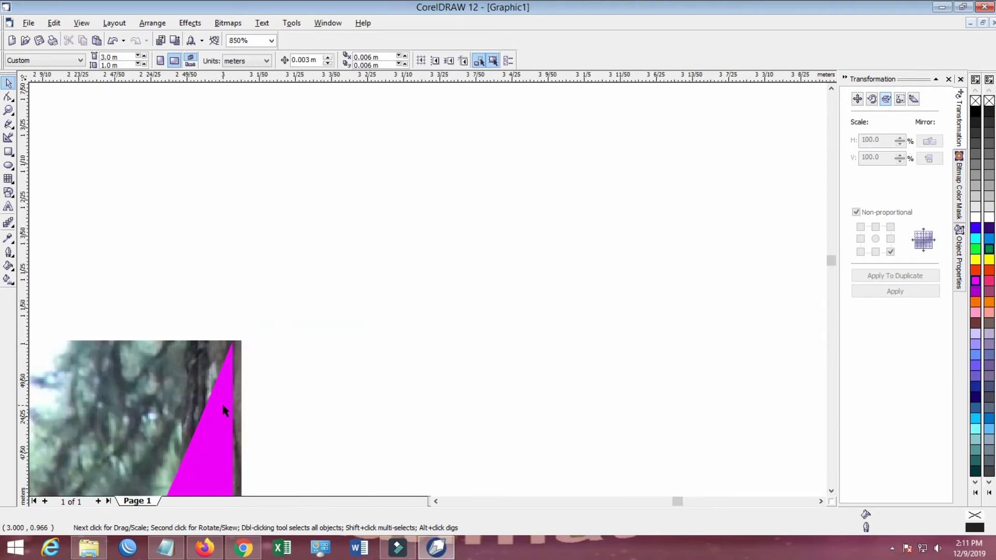
pyautogui.click(231, 404)
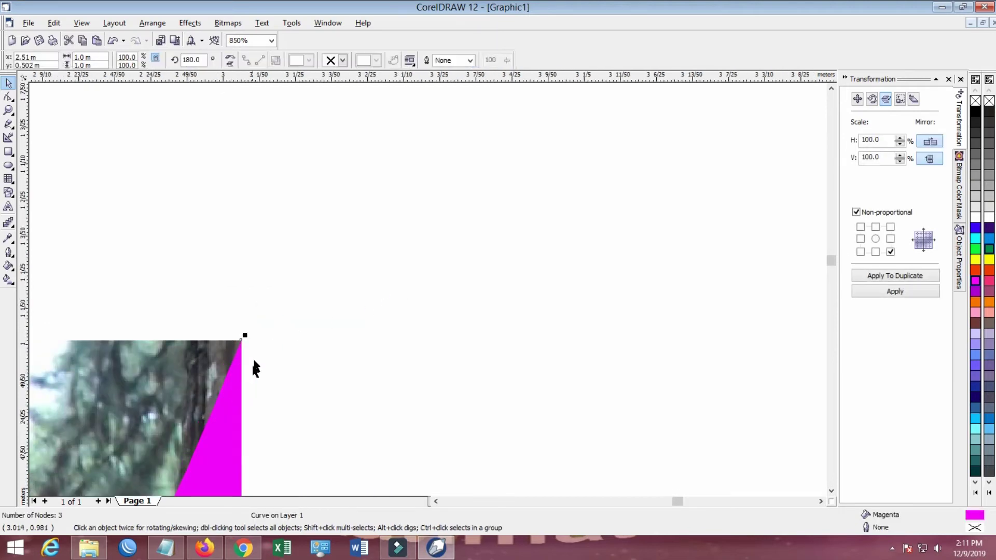
pyautogui.scroll(6, 254, 363)
pyautogui.click(94, 460)
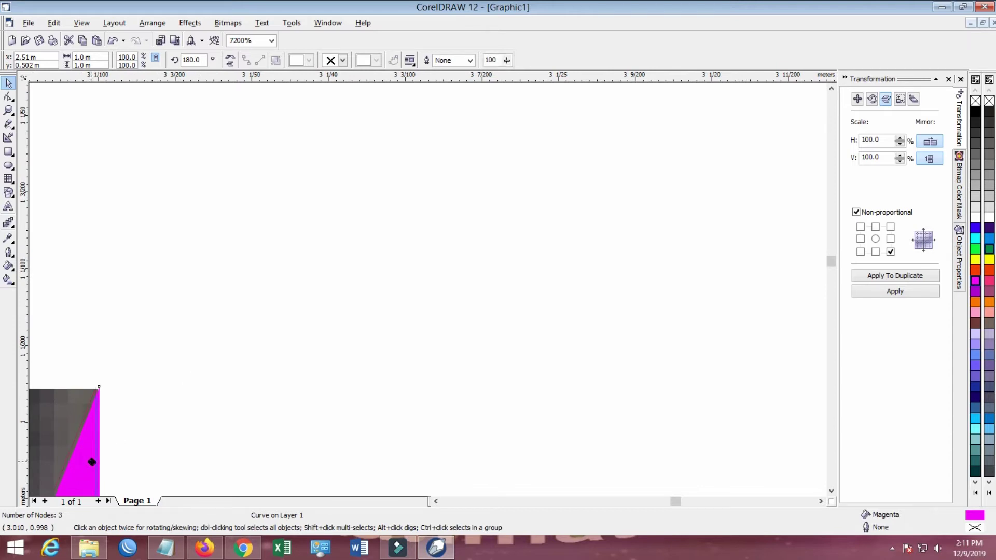
# Enlarge the two-line "Gerakan Pramuka" heading to about 276.8 pt and move it into the banner's upper-left corner over the magenta shape
pyautogui.scroll(-8, 166, 439)
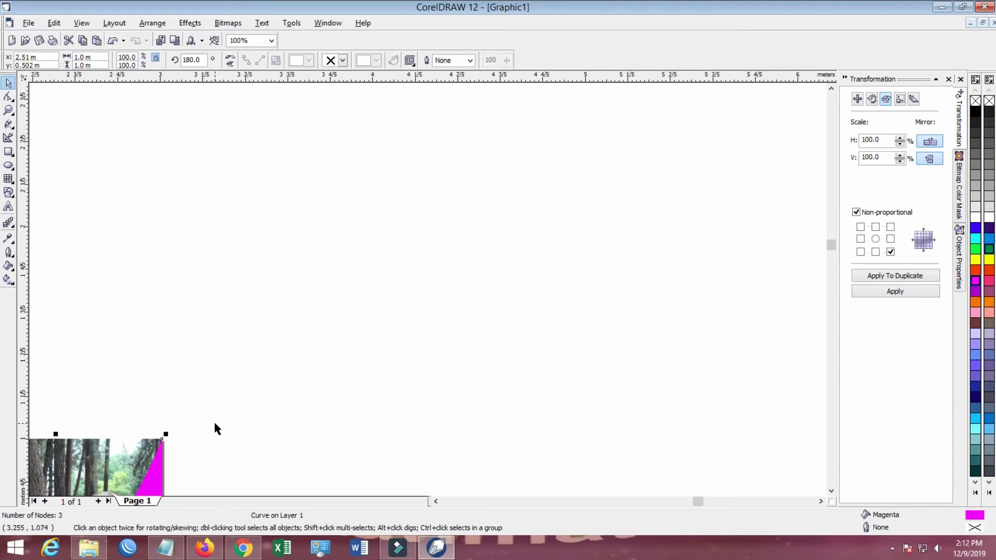
pyautogui.scroll(-1, 778, 411)
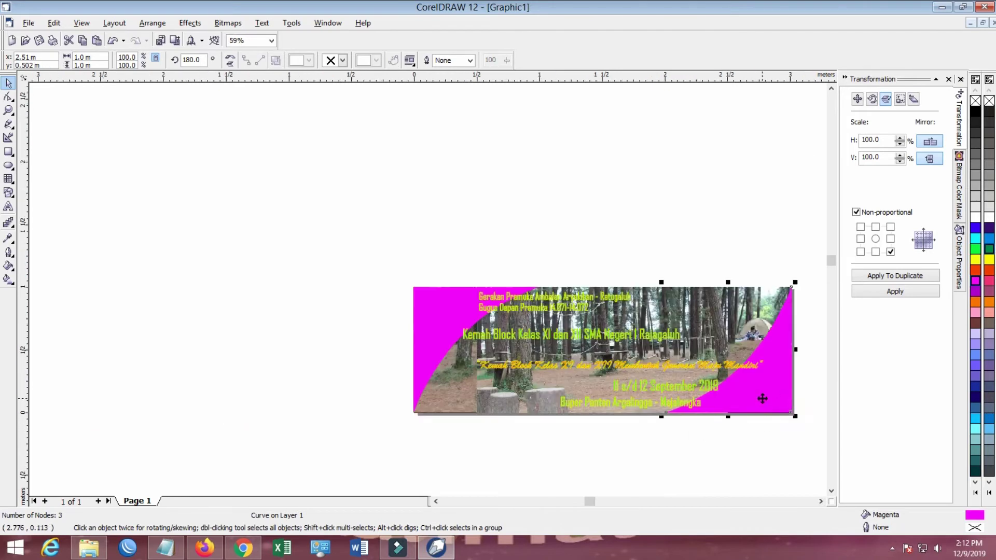
pyautogui.click(650, 231)
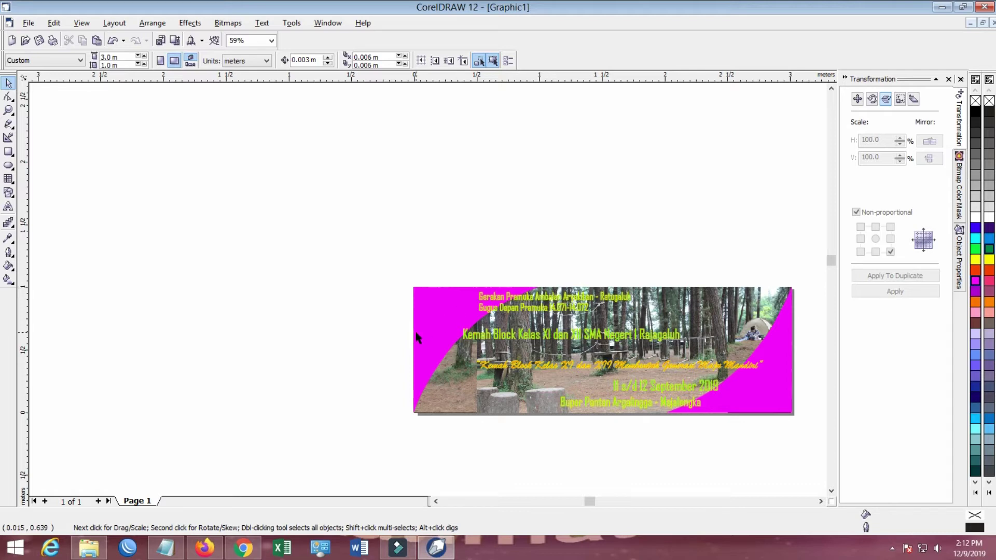
pyautogui.click(434, 322)
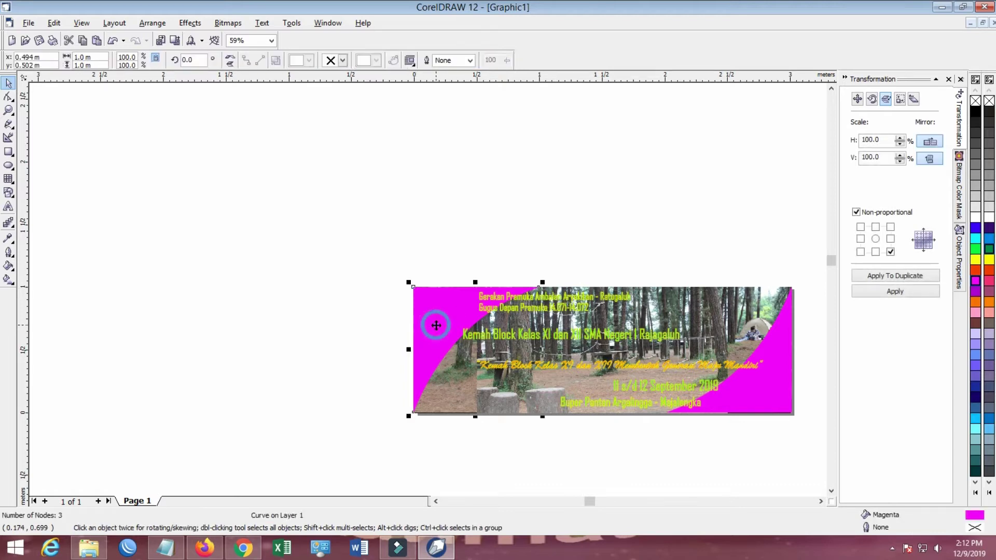
pyautogui.click(330, 274)
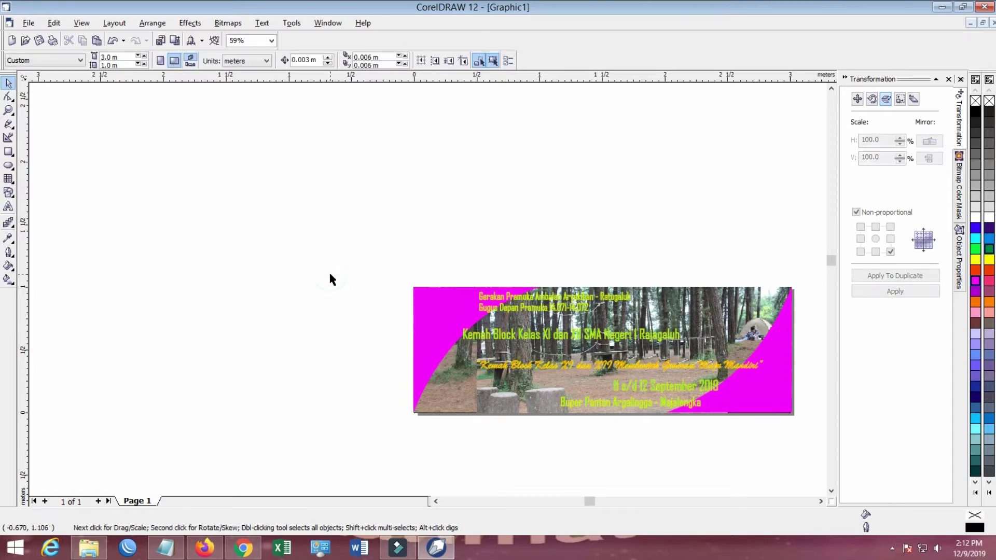
pyautogui.click(472, 306)
pyautogui.moveTo(463, 322); pyautogui.dragTo(437, 318)
pyautogui.moveTo(506, 300); pyautogui.dragTo(494, 303)
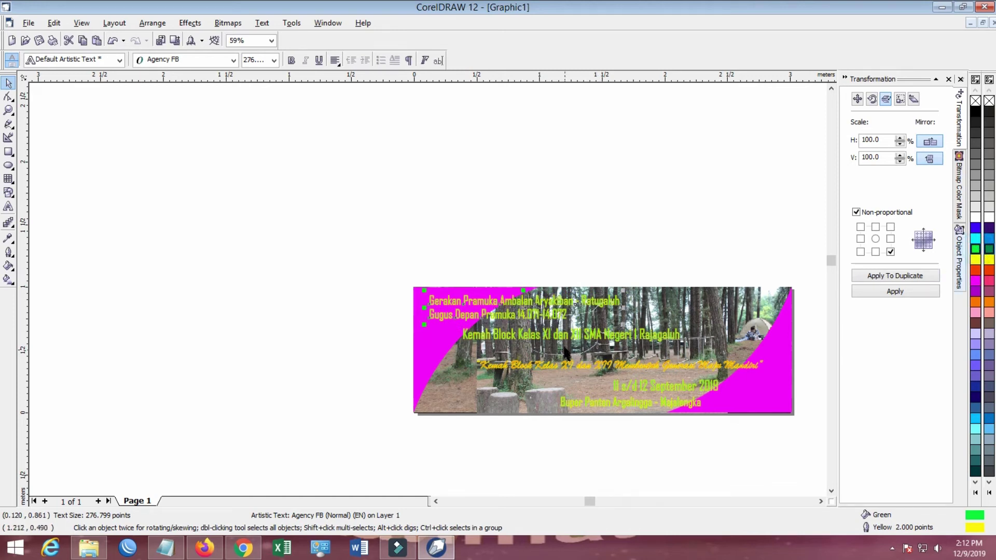
# Change the fill of the two-line heading starting "Gerakan Pramuka" to yellow, trying other palette colours first
pyautogui.click(990, 250)
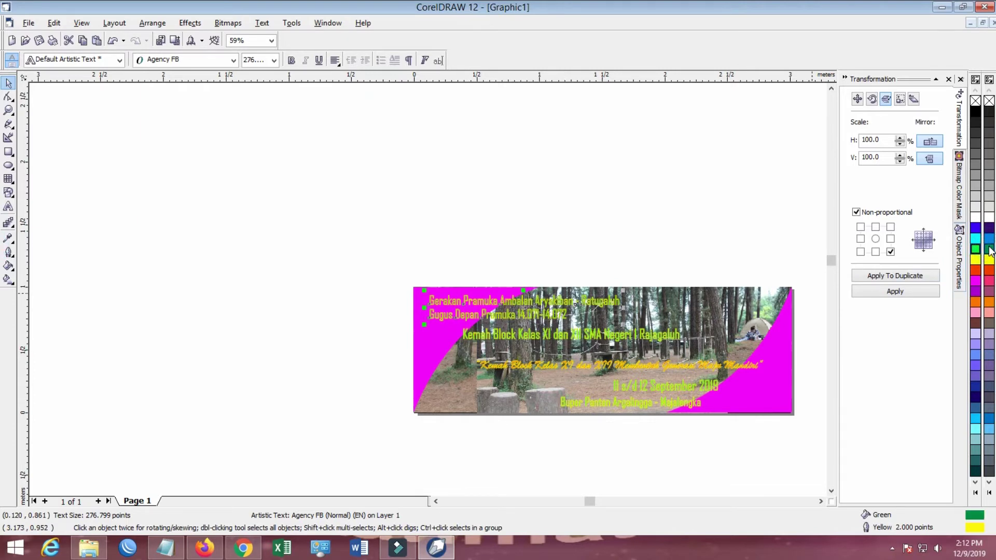
pyautogui.click(976, 250)
pyautogui.click(976, 262)
pyautogui.click(977, 266)
pyautogui.click(976, 259)
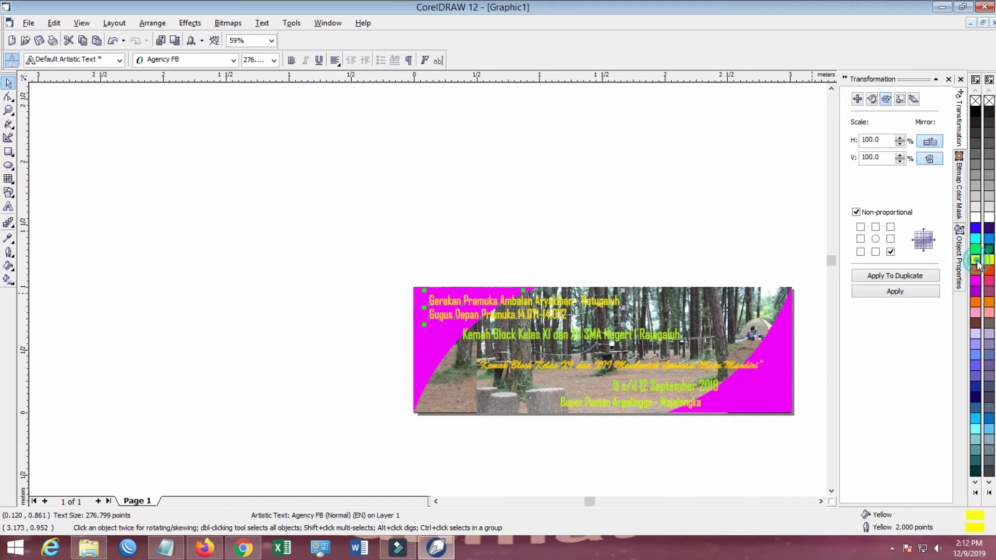
# Set the outline colour of the two-line heading to red with the Outline Pen
pyautogui.click(10, 253)
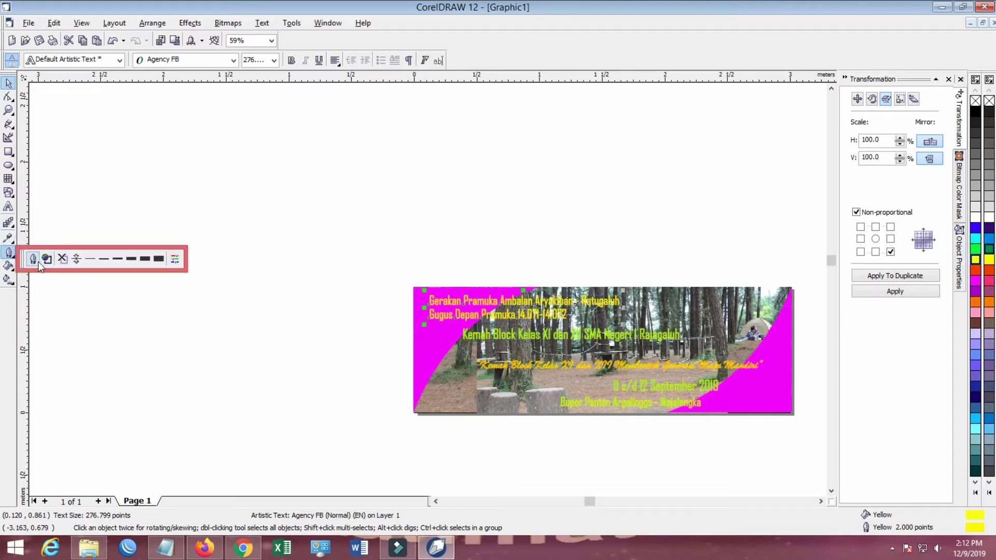
pyautogui.click(33, 258)
pyautogui.click(432, 182)
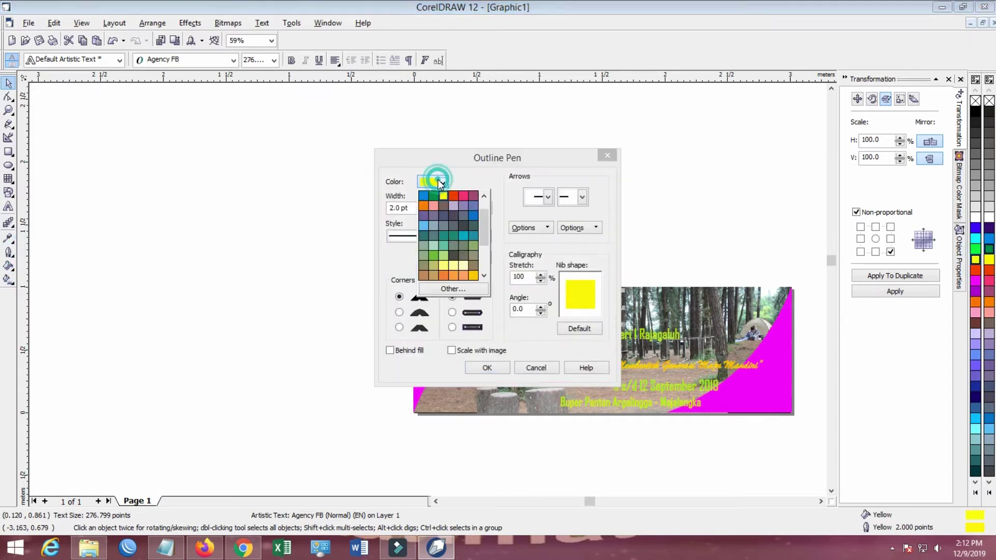
pyautogui.click(453, 196)
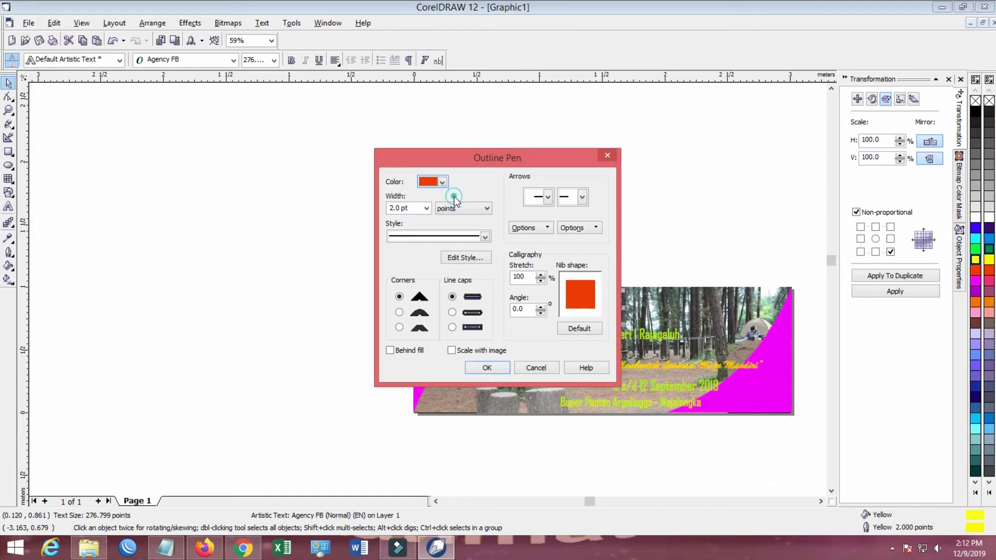
pyautogui.click(490, 367)
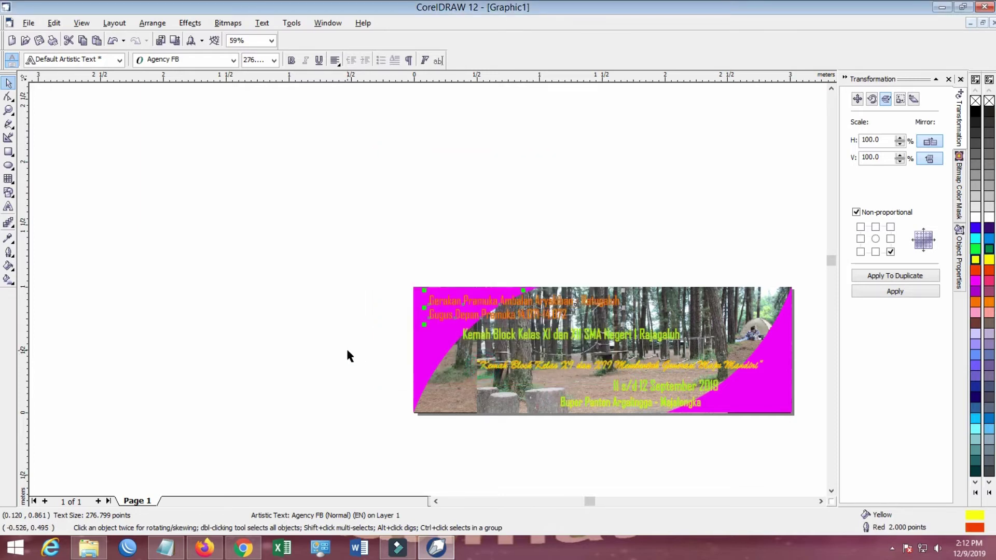
# Set the outline colour of the two-line heading to white, keeping the 2.0 pt width
pyautogui.click(10, 253)
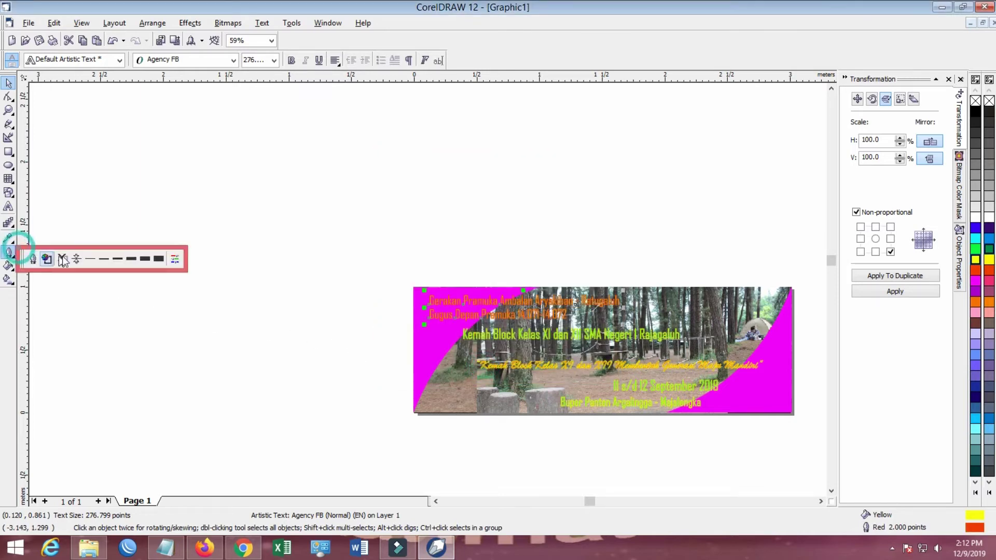
pyautogui.click(45, 261)
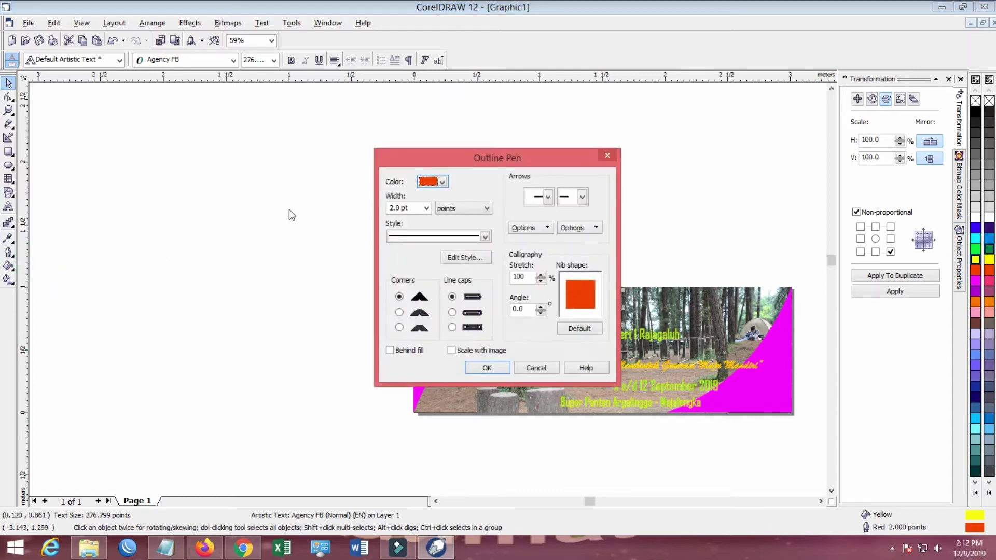
pyautogui.click(430, 181)
pyautogui.scroll(-5, 472, 275)
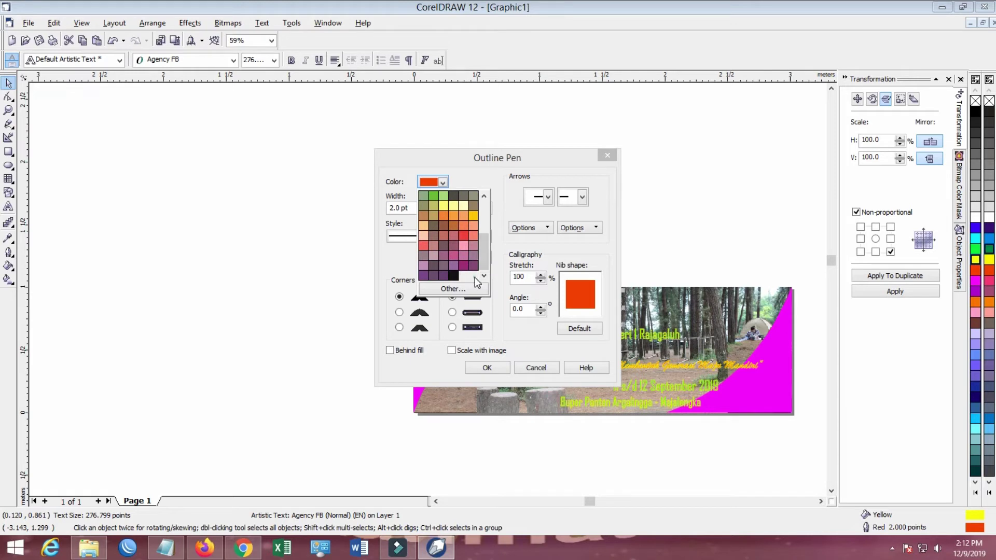
pyautogui.moveTo(487, 257); pyautogui.dragTo(494, 214)
pyautogui.click(466, 207)
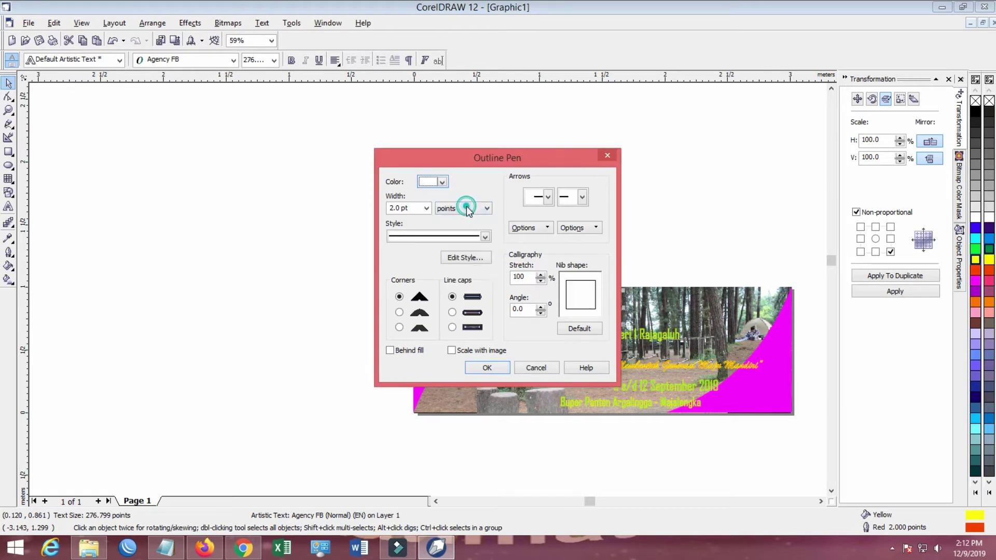
pyautogui.click(490, 365)
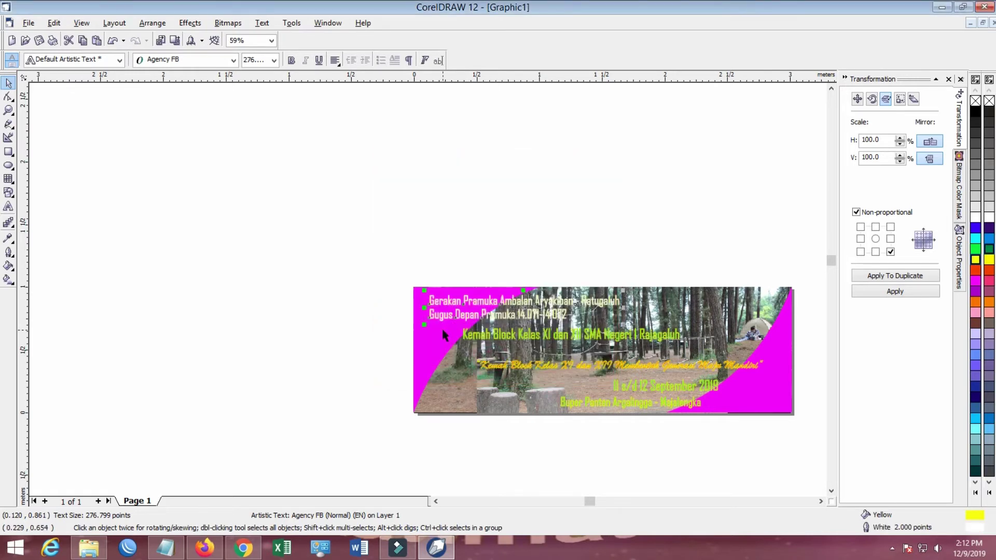
# Scale the two-line heading up slightly to about 281 pt and deselect it
pyautogui.moveTo(424, 290); pyautogui.dragTo(422, 290)
pyautogui.press('F4')
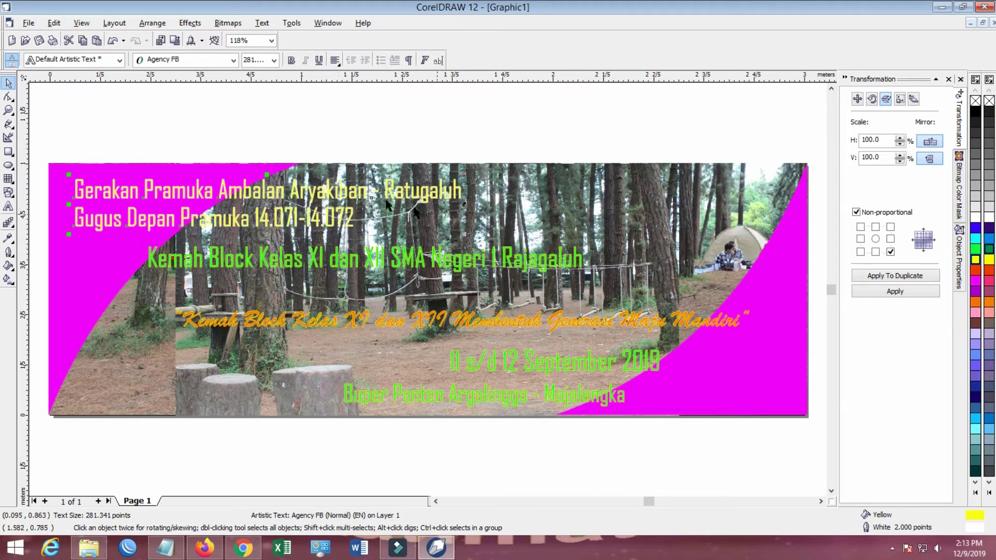
pyautogui.click(233, 134)
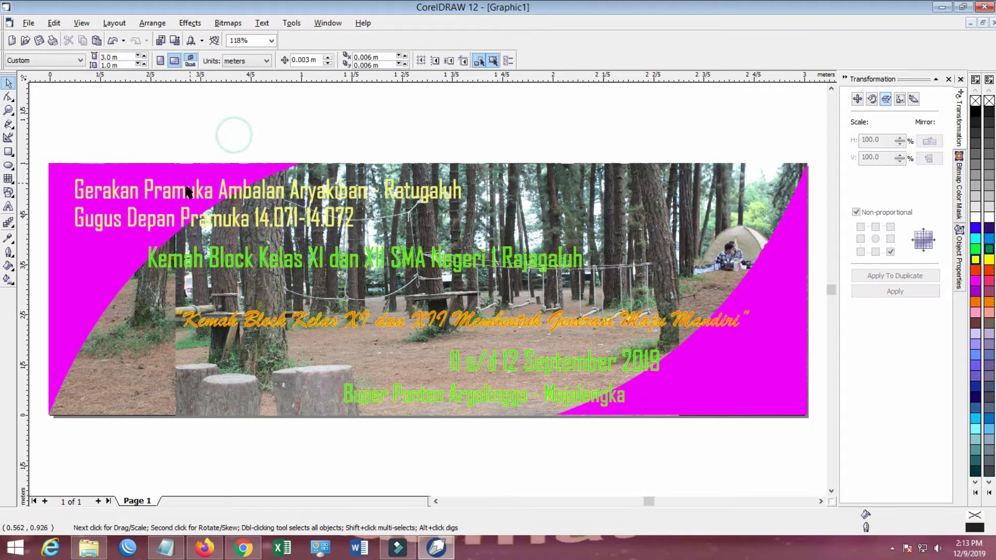
# Examine the heading's lettering and outline up close, and review the banner as a whole
pyautogui.scroll(5, 241, 169)
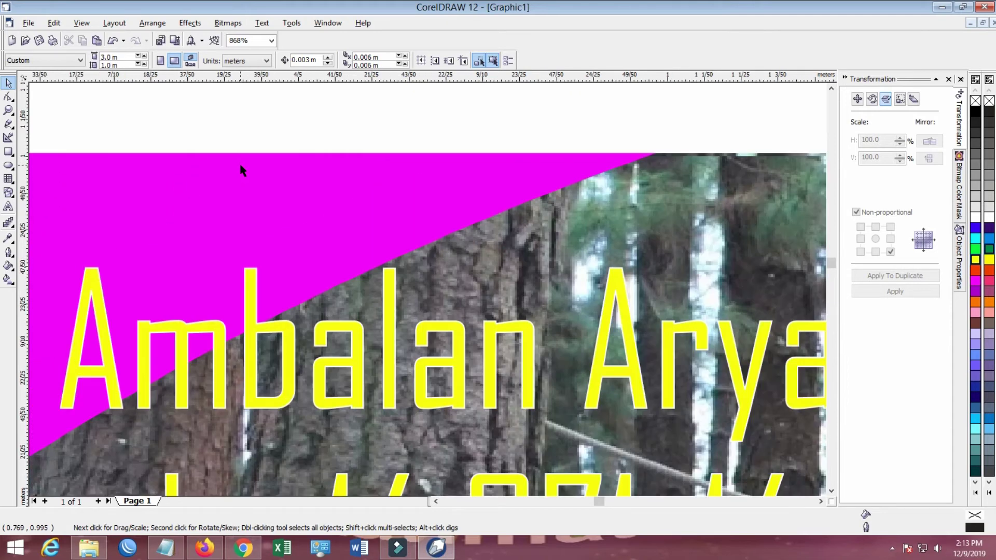
pyautogui.scroll(-2, 242, 168)
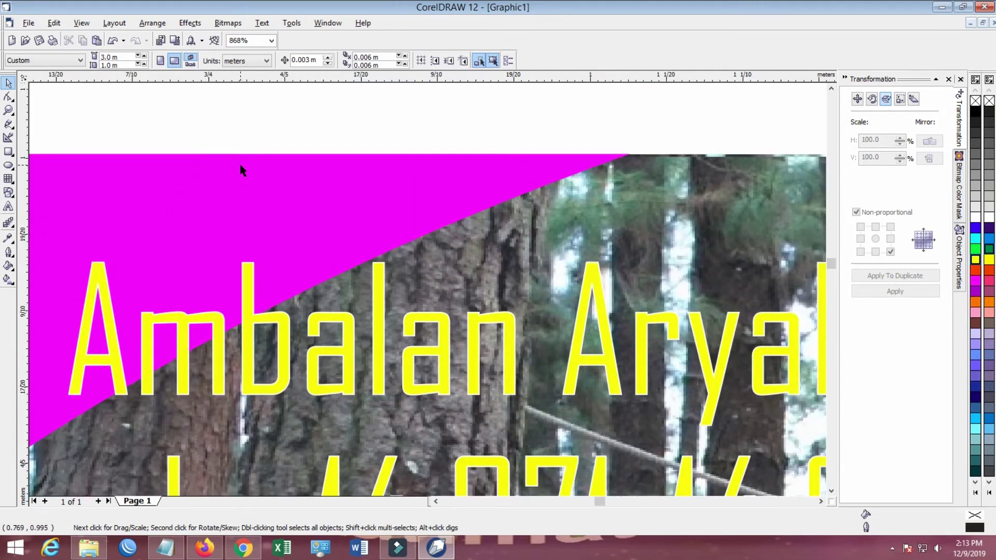
pyautogui.scroll(-3, 242, 169)
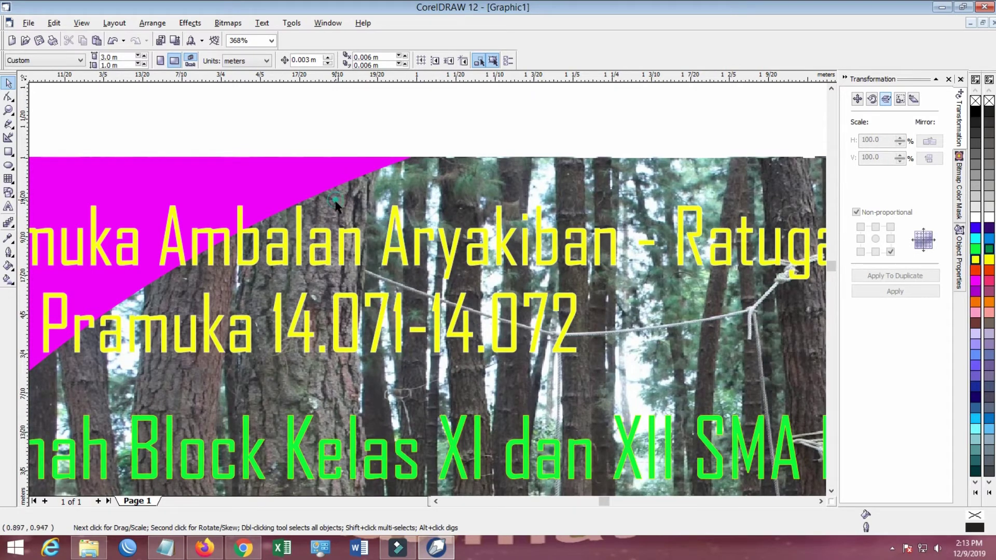
pyautogui.scroll(-3, 197, 423)
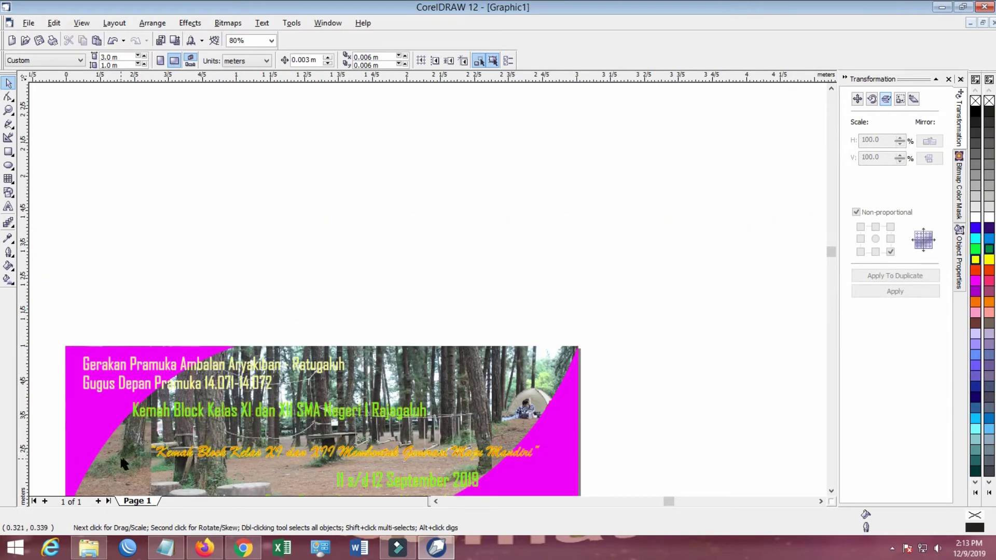
pyautogui.scroll(-1, 153, 452)
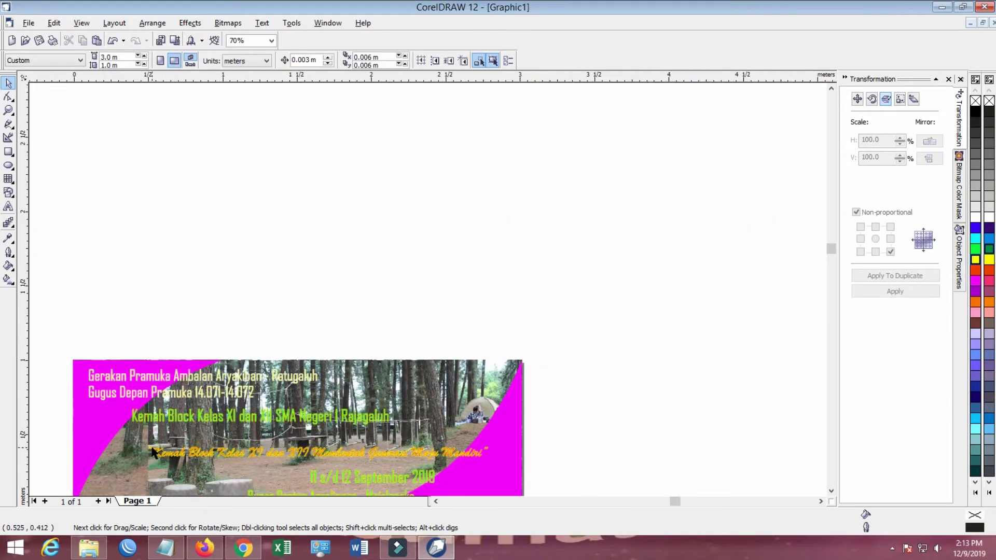
pyautogui.scroll(-1, 154, 452)
pyautogui.scroll(1, 328, 420)
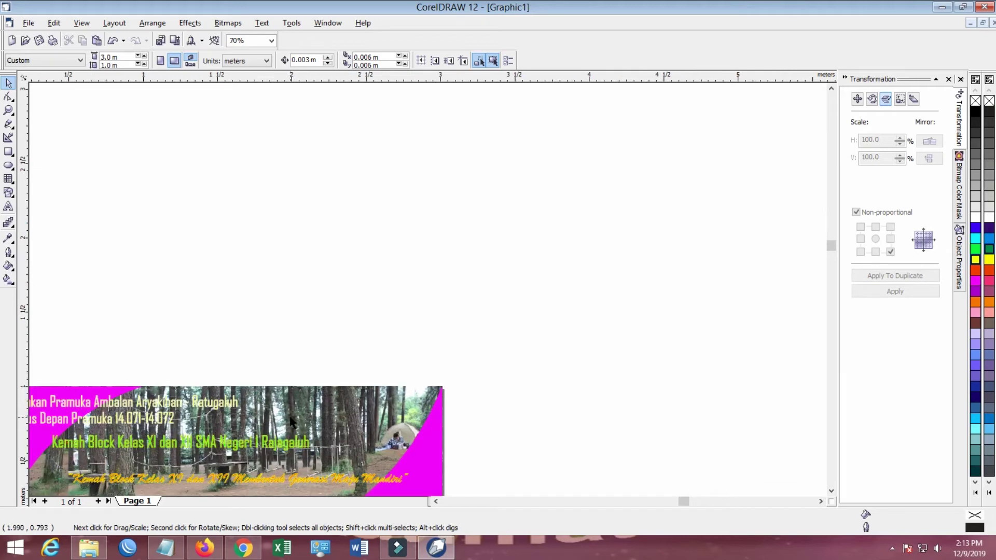
pyautogui.press('F4')
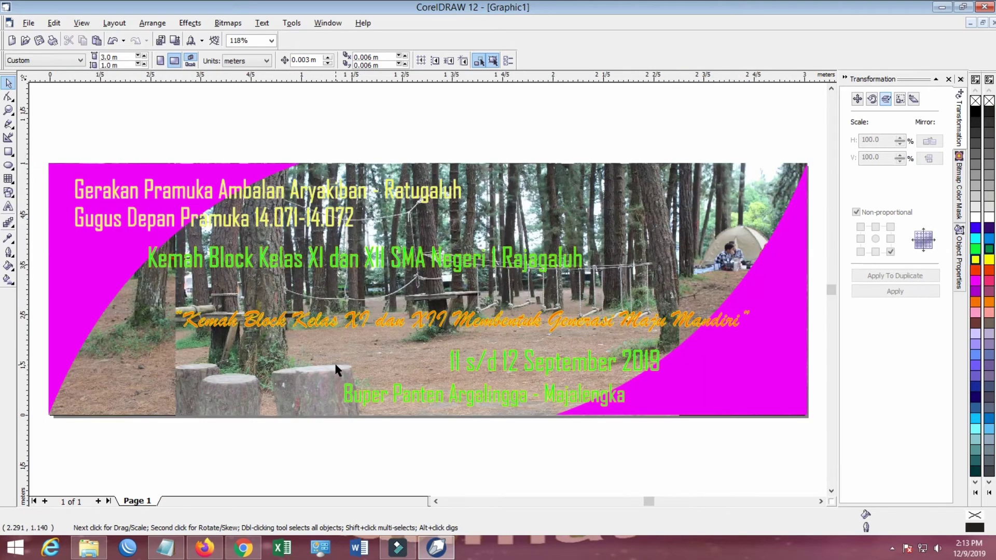
# Move the two-line "Gerakan Pramuka" heading slightly up and left on the banner
pyautogui.click(321, 263)
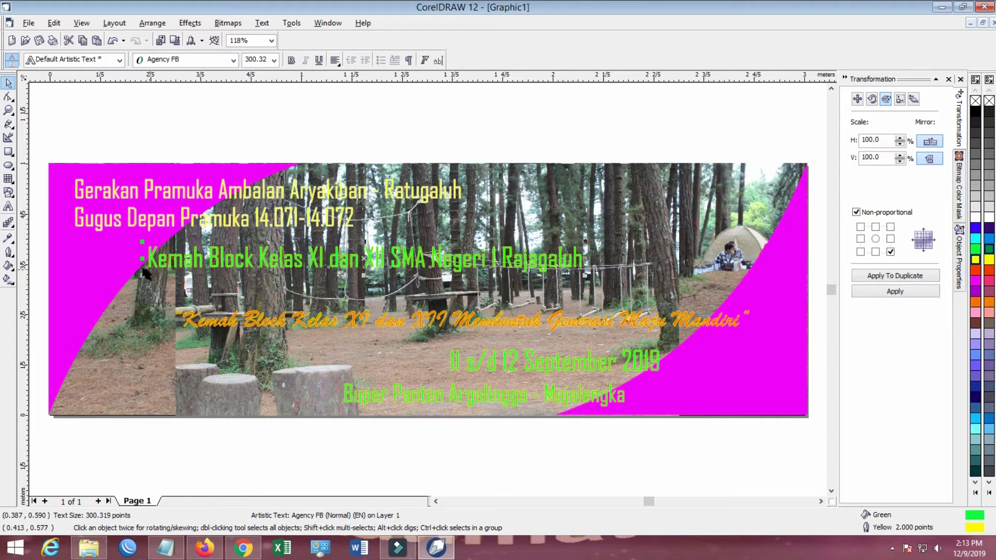
pyautogui.click(191, 196)
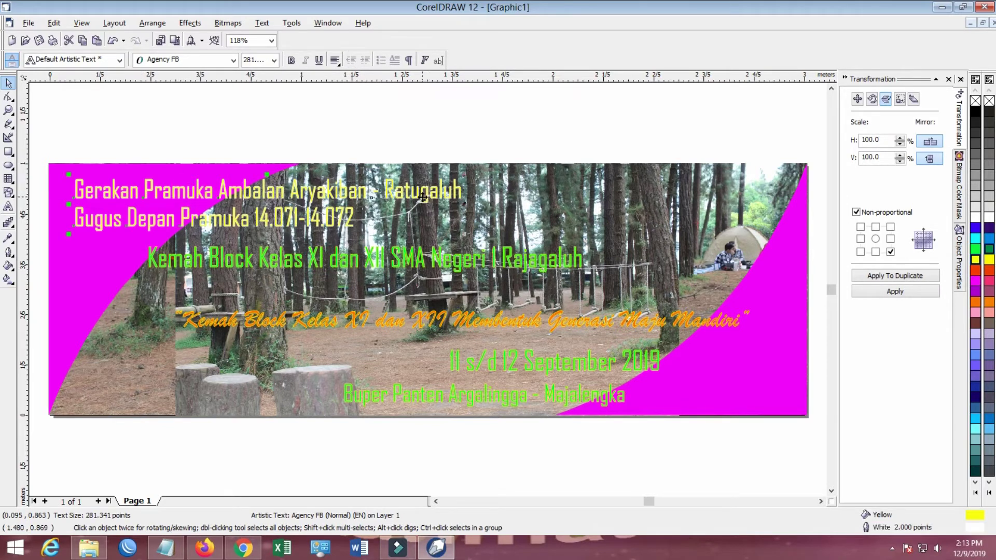
pyautogui.moveTo(258, 195); pyautogui.dragTo(257, 191)
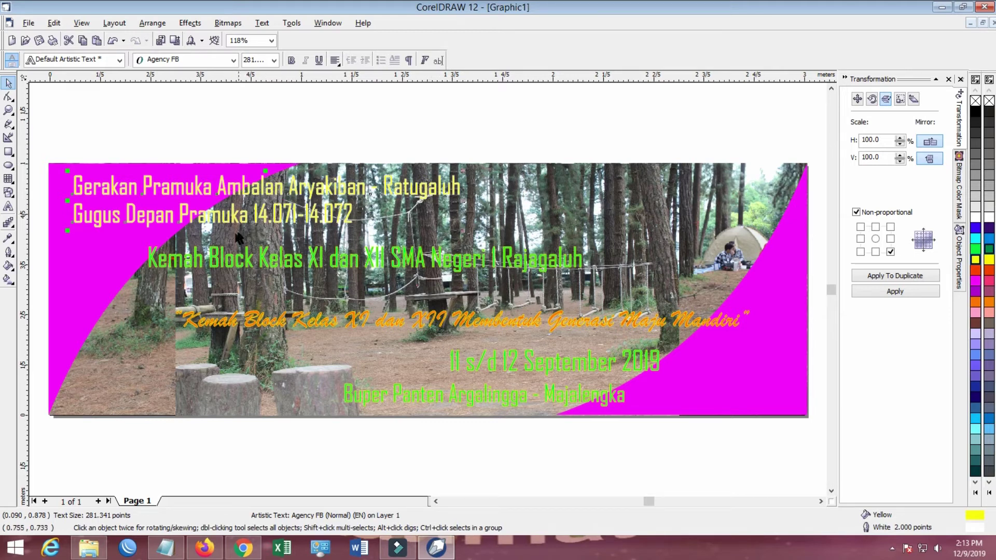
# Enlarge the "Kemah Block Kelas XI dan XII SMA Negeri 1 Rajagaluh" title to about 364 pt and make it bold
pyautogui.click(222, 256)
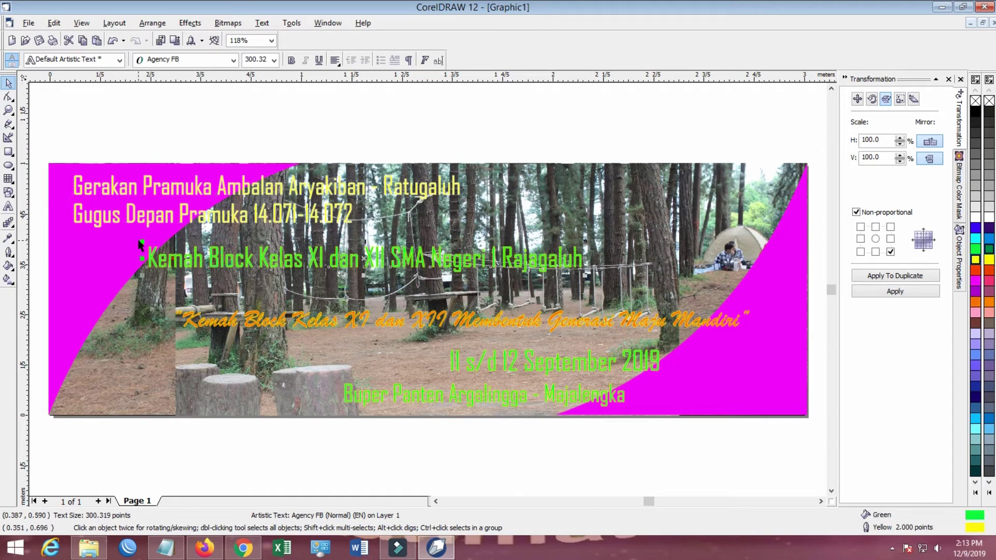
pyautogui.moveTo(141, 241); pyautogui.dragTo(120, 240)
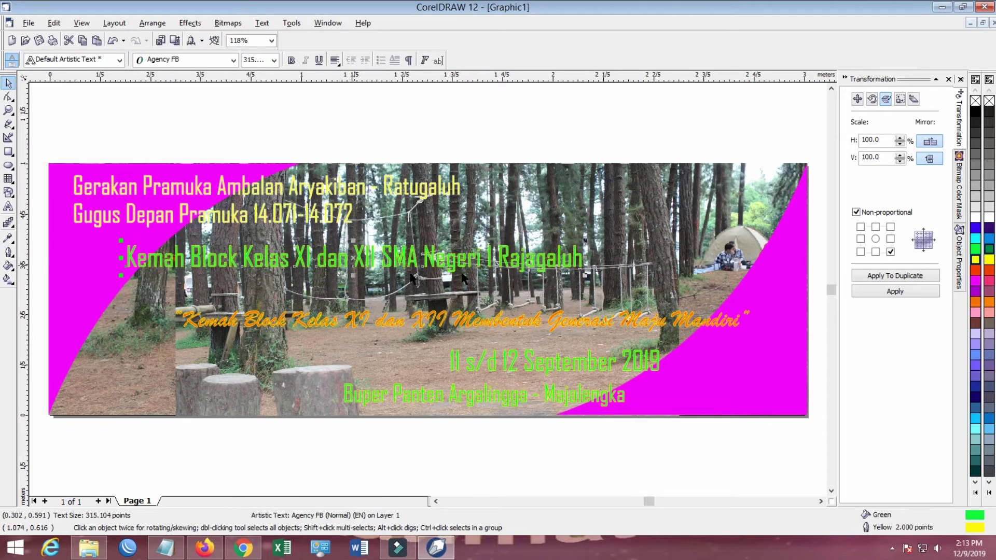
pyautogui.moveTo(583, 277); pyautogui.dragTo(651, 288)
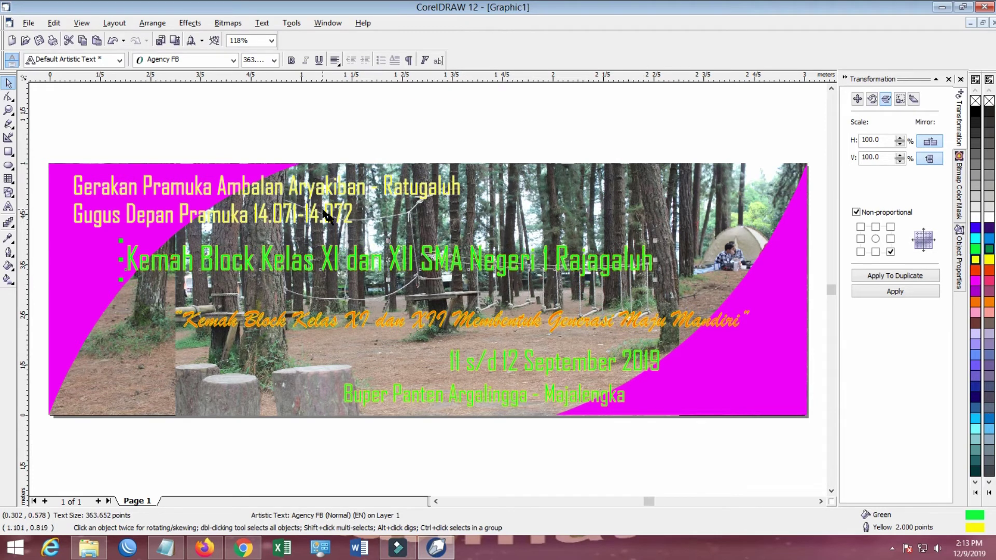
pyautogui.click(291, 61)
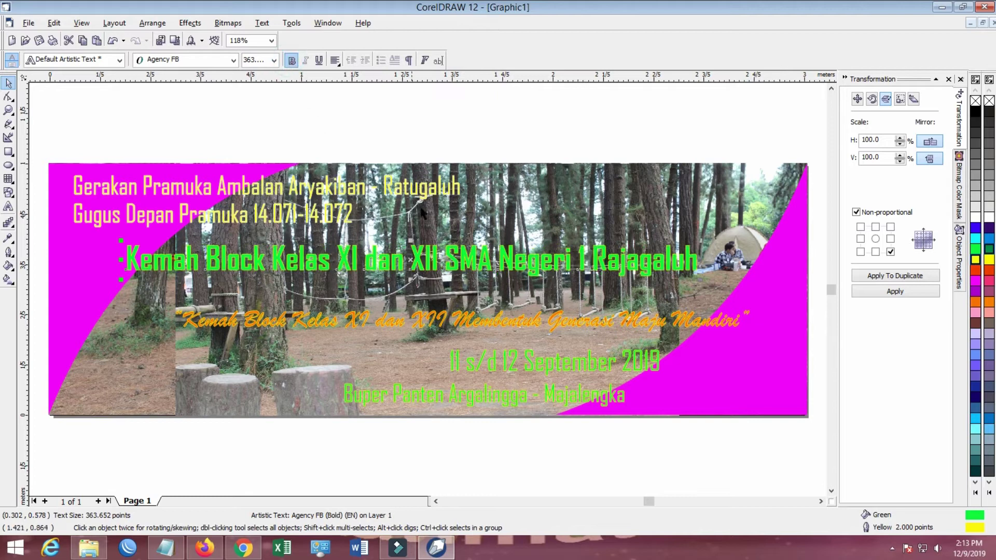
# Try red, blue, yellow, pink, orange and other fills on the "Kemah Block" title, ending with green
pyautogui.click(976, 270)
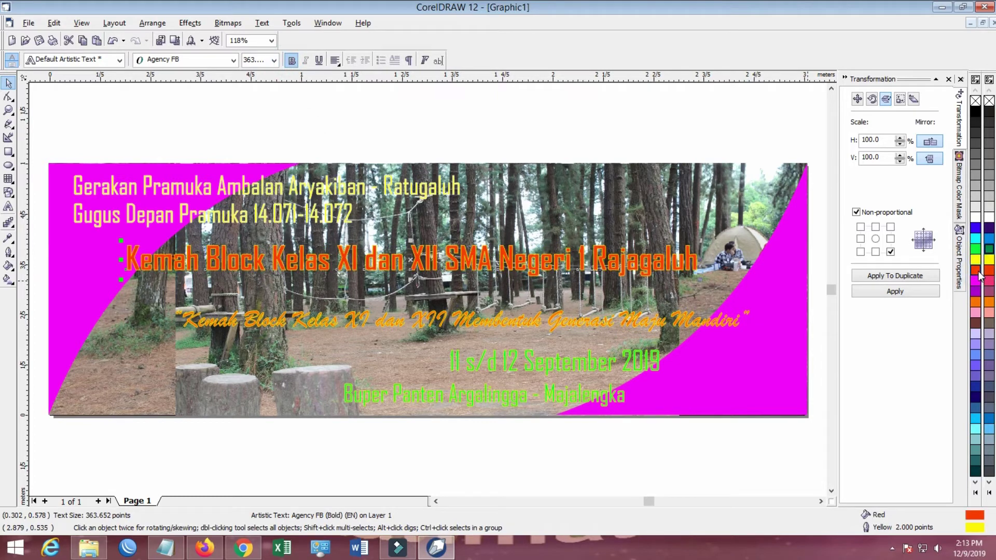
pyautogui.click(979, 229)
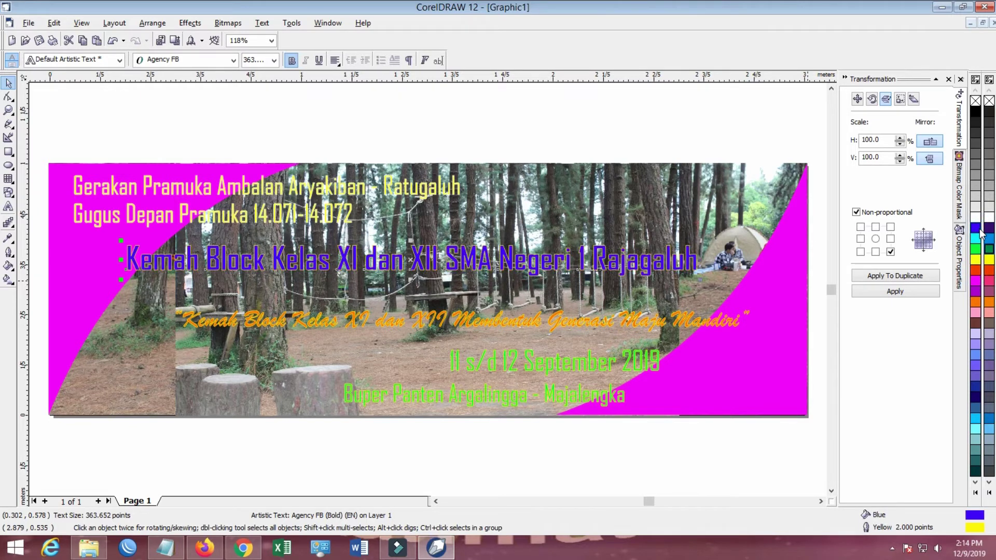
pyautogui.click(977, 260)
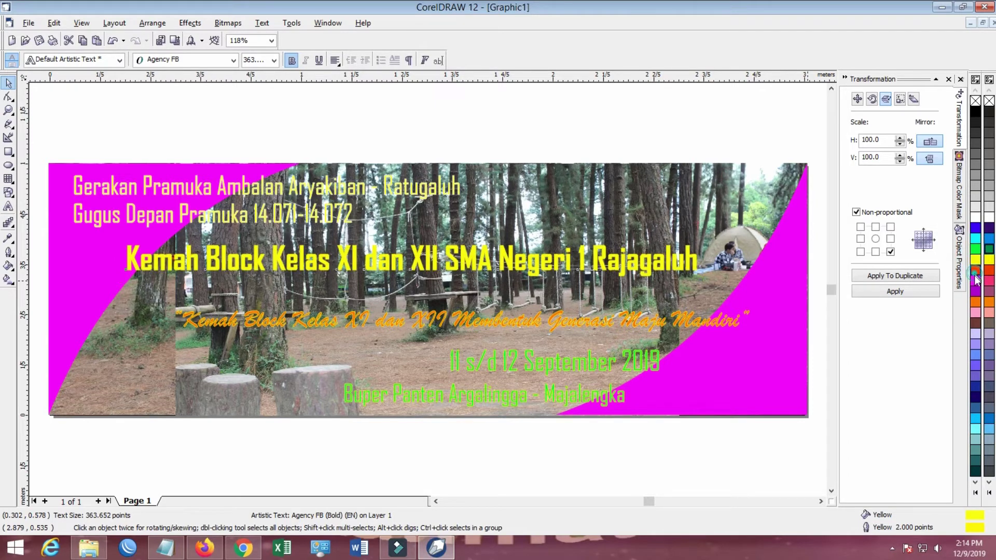
pyautogui.click(976, 281)
pyautogui.click(976, 301)
pyautogui.click(976, 313)
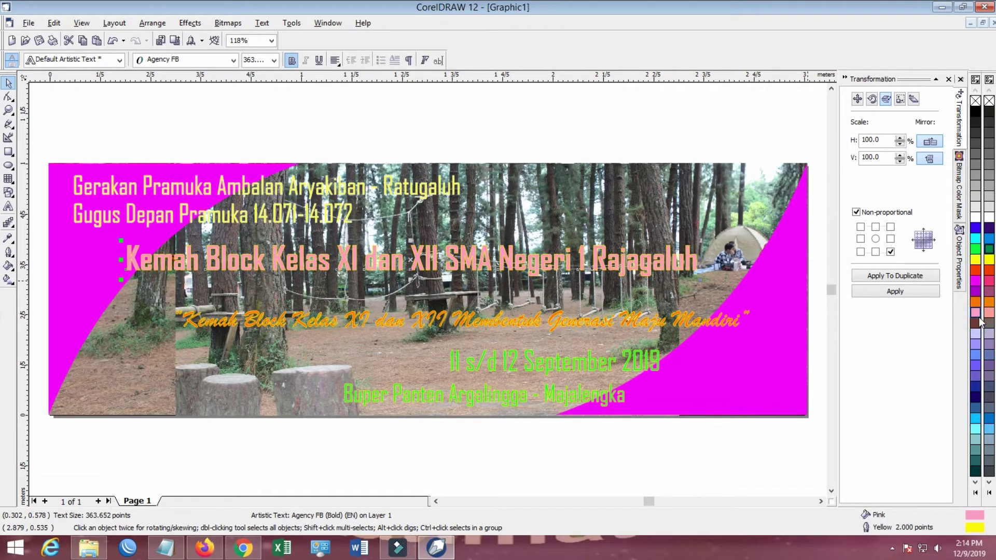
pyautogui.click(976, 302)
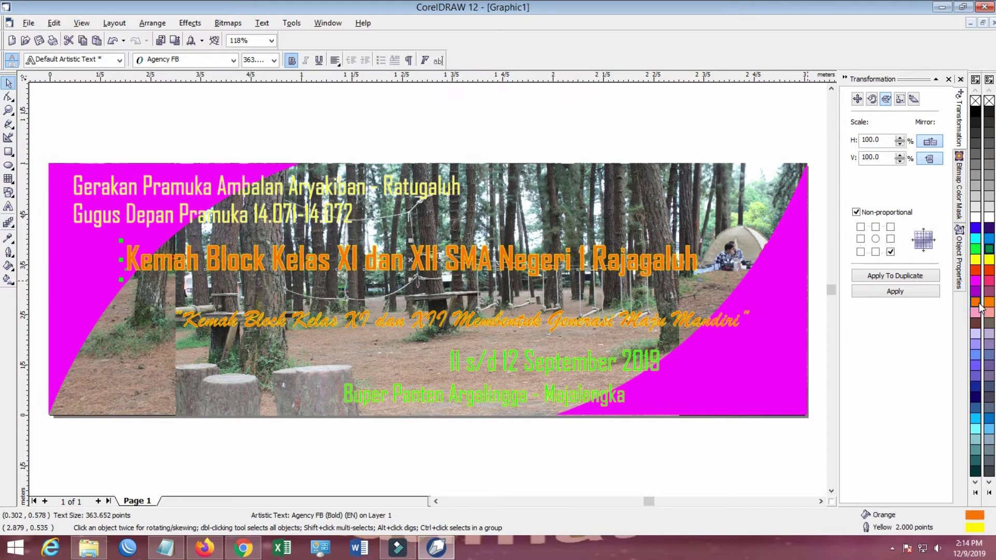
pyautogui.click(976, 357)
pyautogui.click(975, 270)
pyautogui.click(976, 239)
pyautogui.click(976, 249)
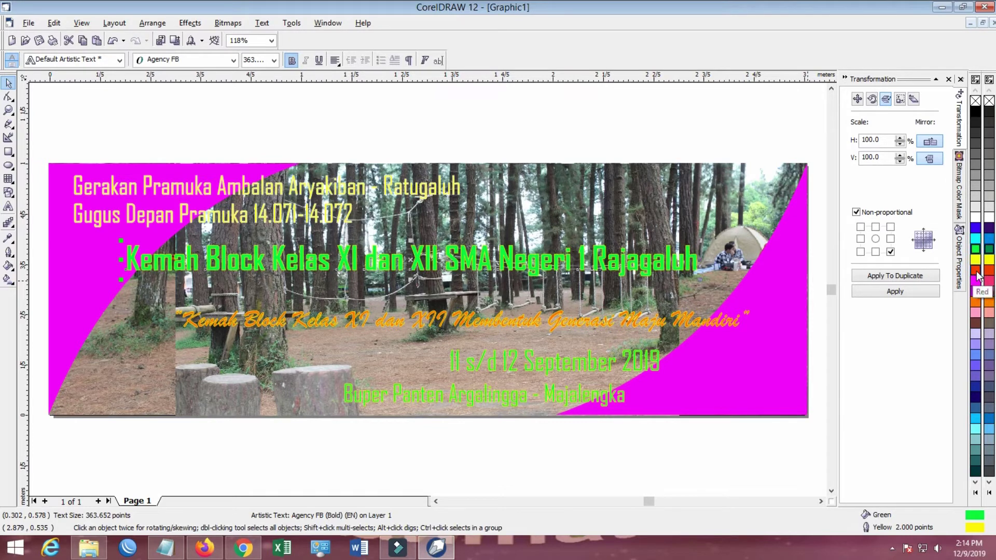
# Compare red, blue and cyan fills on the "Kemah Block" title and set it back to green
pyautogui.click(976, 269)
pyautogui.click(988, 229)
pyautogui.click(976, 228)
pyautogui.click(976, 238)
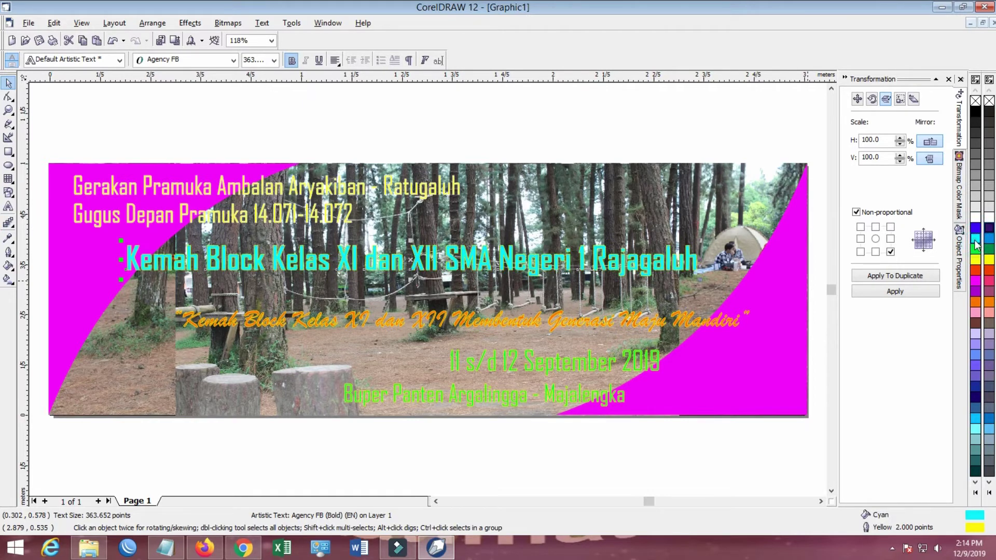
pyautogui.click(978, 250)
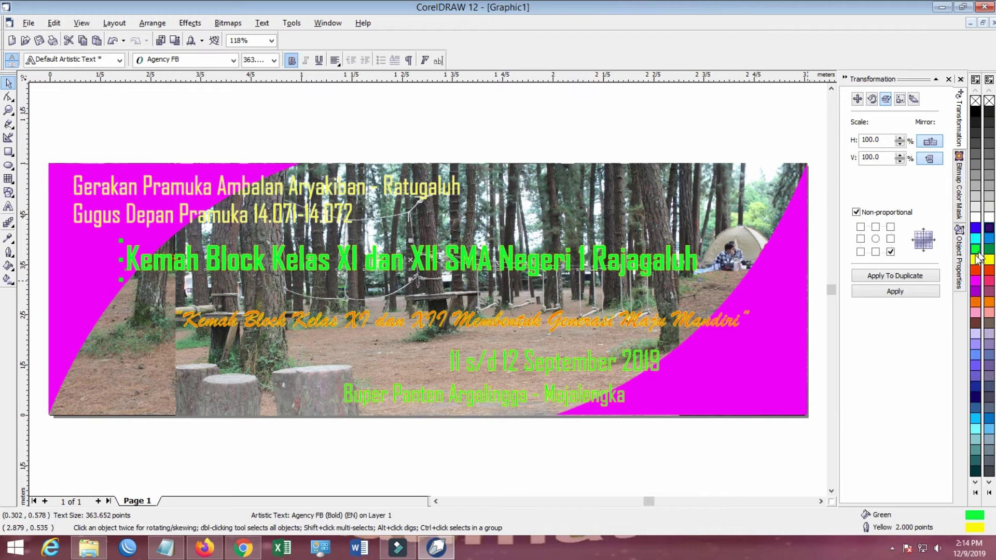
# Enlarge the green "Kemah Block" title to about 378 pt and move it slightly right and down on the banner
pyautogui.moveTo(120, 280); pyautogui.dragTo(98, 281)
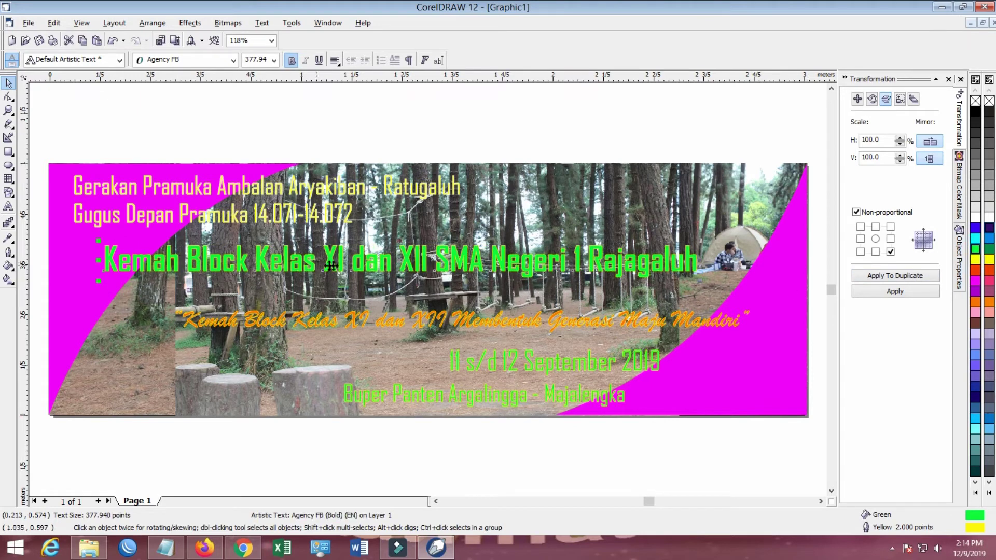
pyautogui.moveTo(336, 265); pyautogui.dragTo(356, 272)
# Give the quoted slogan under the title a black fill and a white outline
pyautogui.click(378, 316)
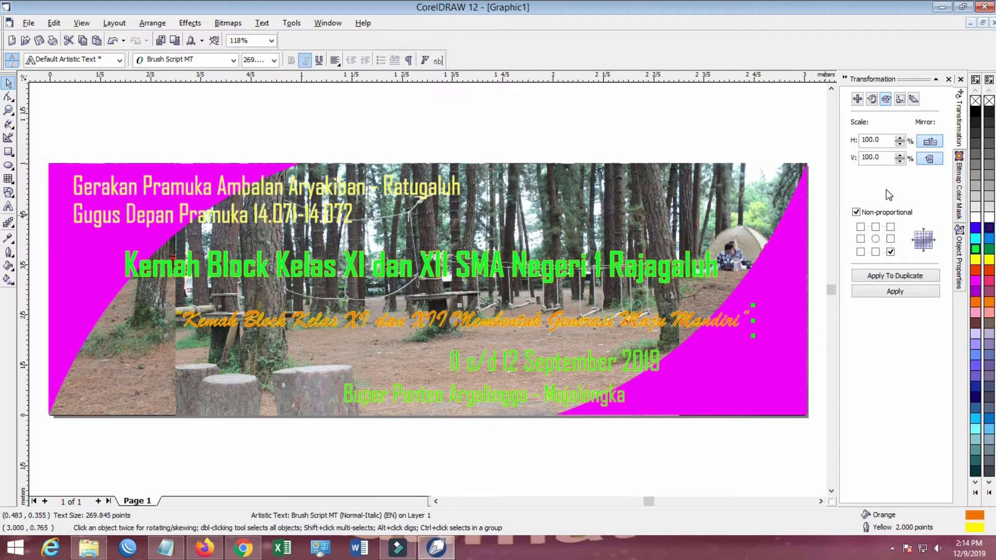
pyautogui.click(976, 110)
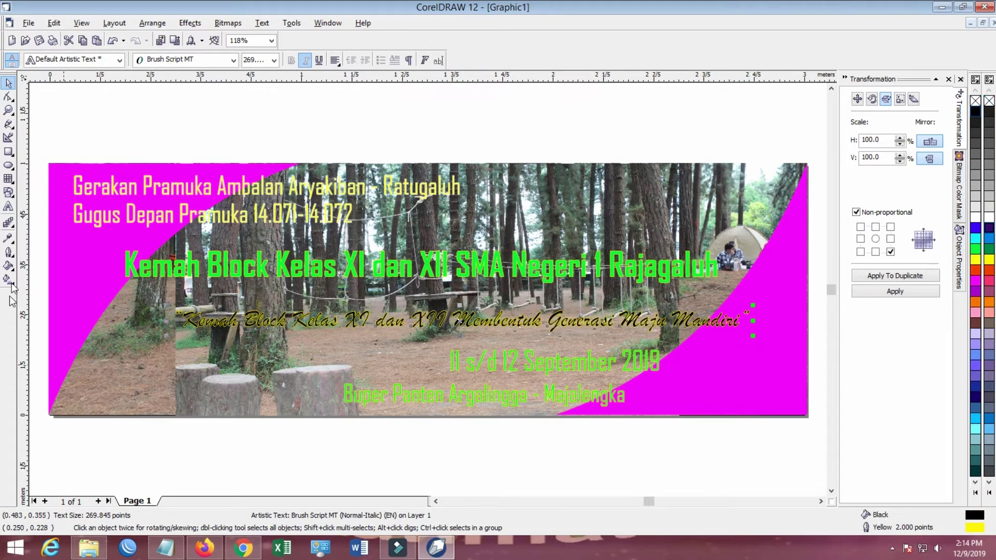
pyautogui.click(8, 253)
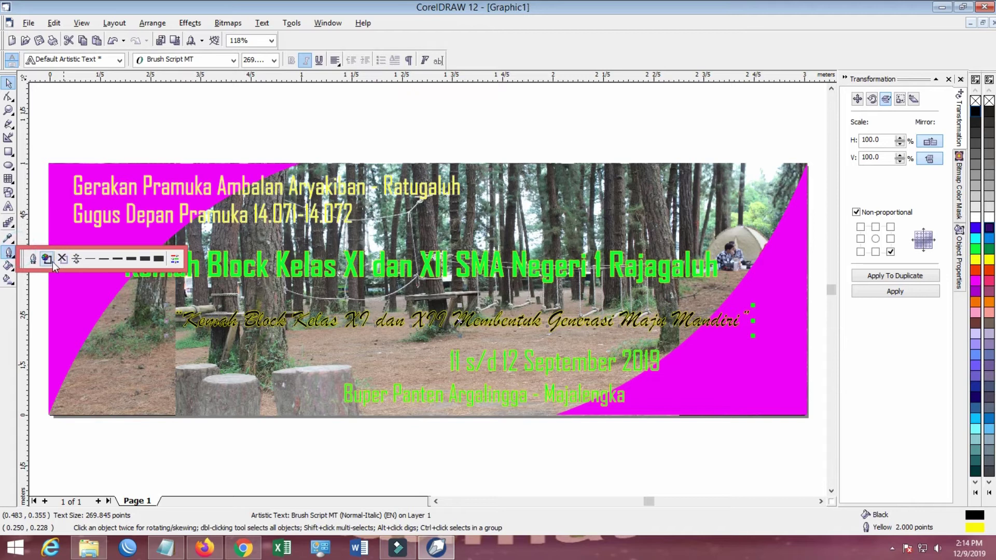
pyautogui.click(33, 260)
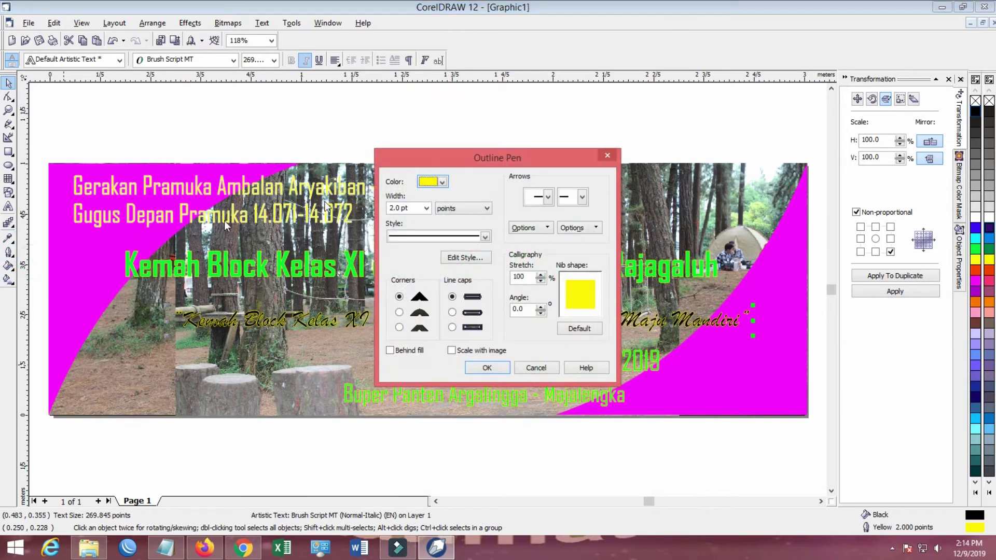
pyautogui.click(424, 182)
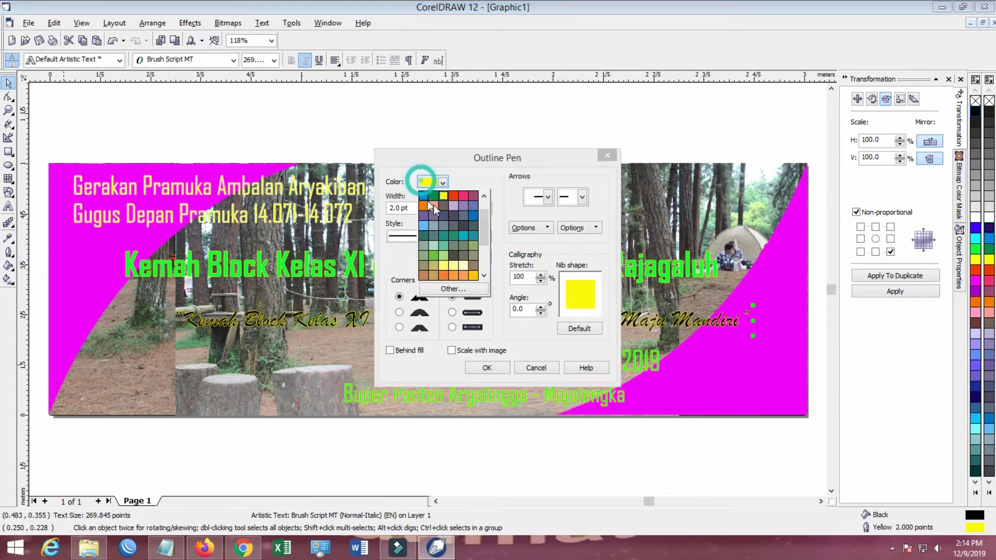
pyautogui.click(486, 203)
pyautogui.click(462, 206)
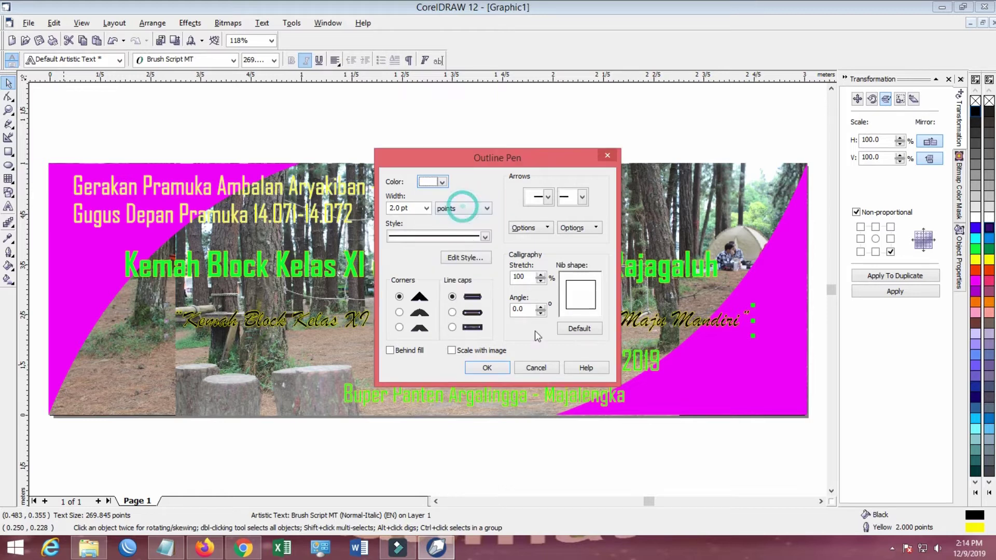
pyautogui.click(496, 365)
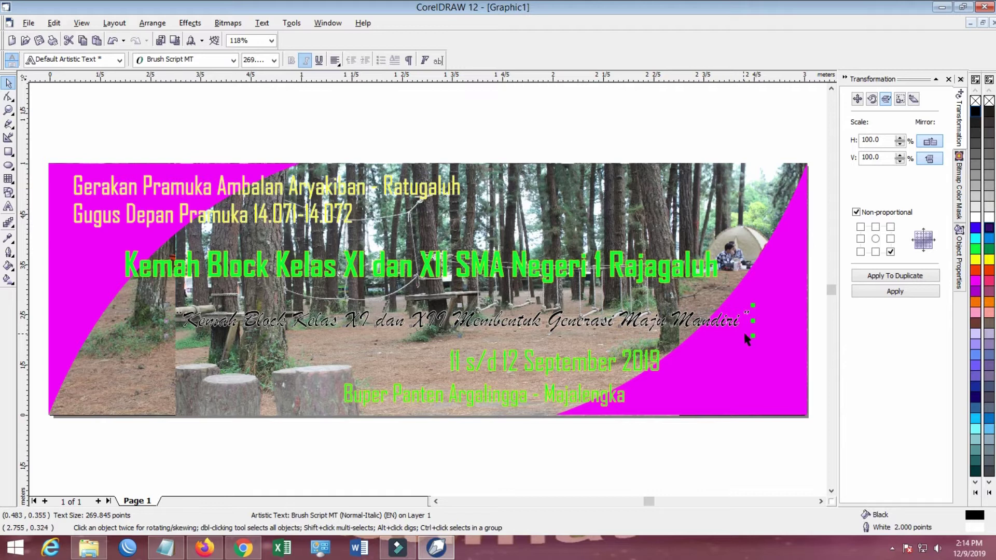
# Shrink the quoted slogan to about 177 pt and try the Staccato222 BT font on it
pyautogui.moveTo(750, 334); pyautogui.dragTo(681, 328)
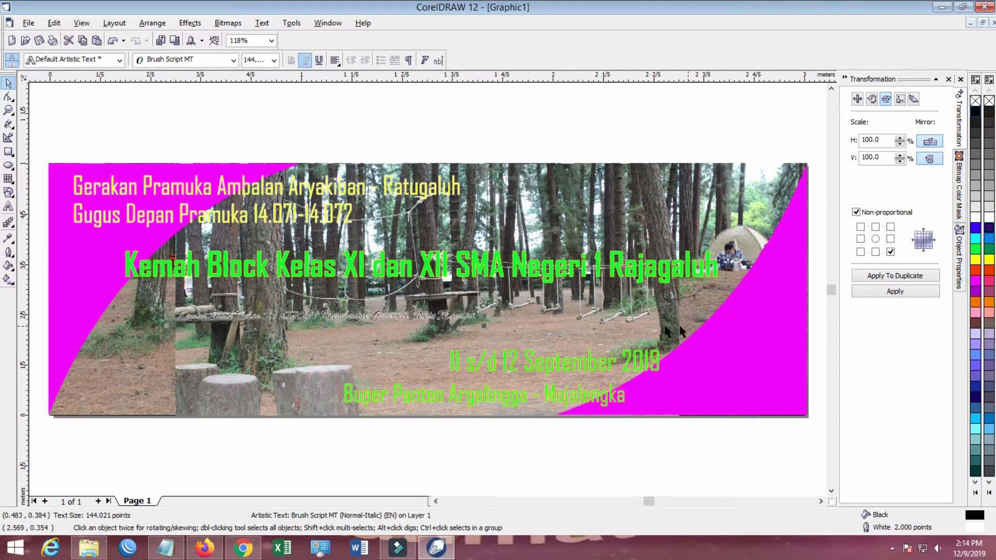
pyautogui.moveTo(484, 324); pyautogui.dragTo(552, 341)
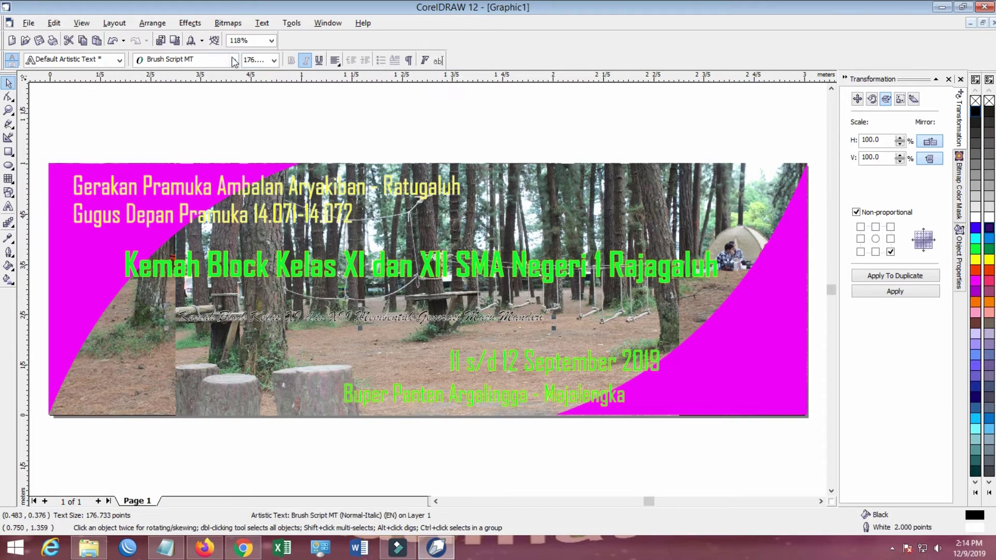
pyautogui.click(233, 60)
pyautogui.scroll(-6, 223, 319)
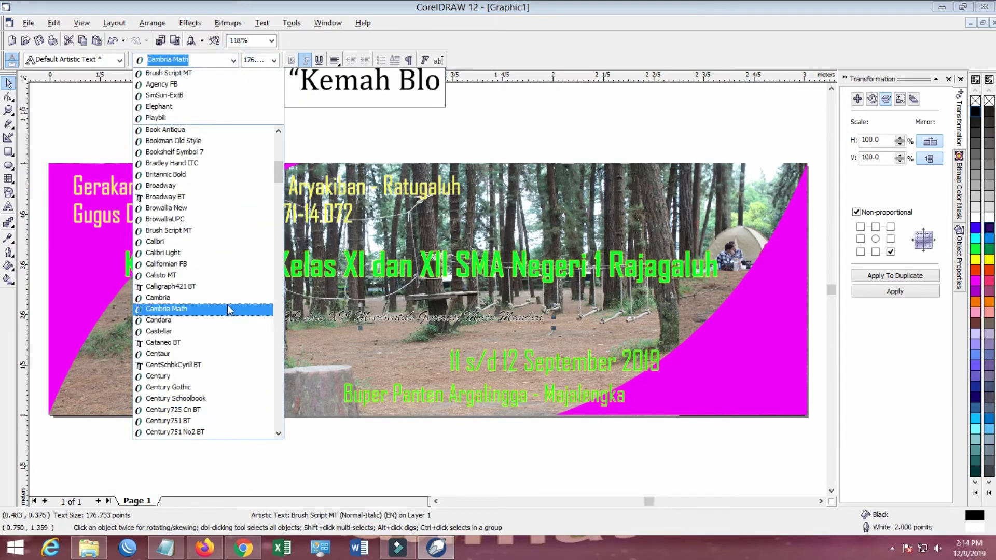
pyautogui.scroll(-15, 228, 309)
pyautogui.scroll(-15, 224, 362)
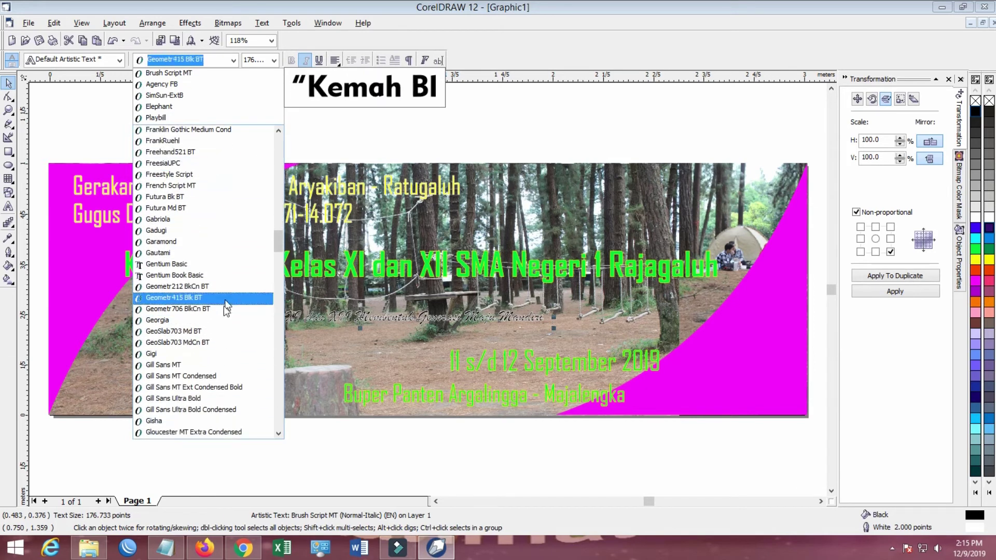
pyautogui.scroll(-4, 221, 364)
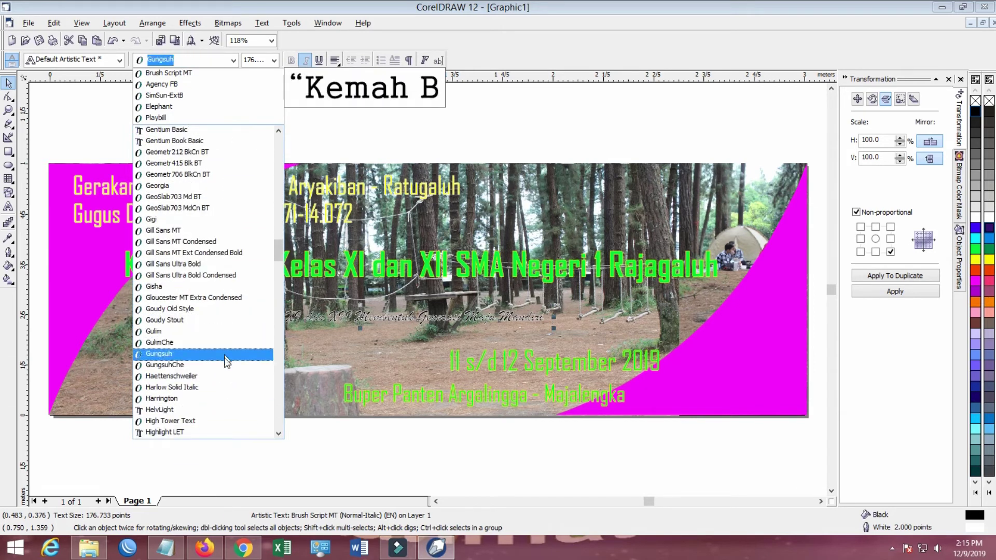
pyautogui.scroll(-6, 229, 358)
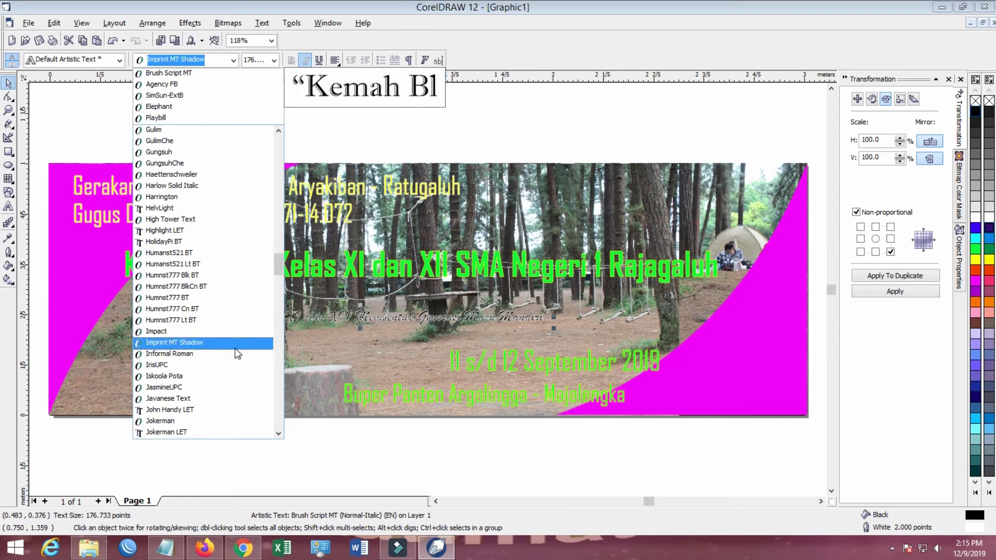
pyautogui.scroll(-4, 237, 356)
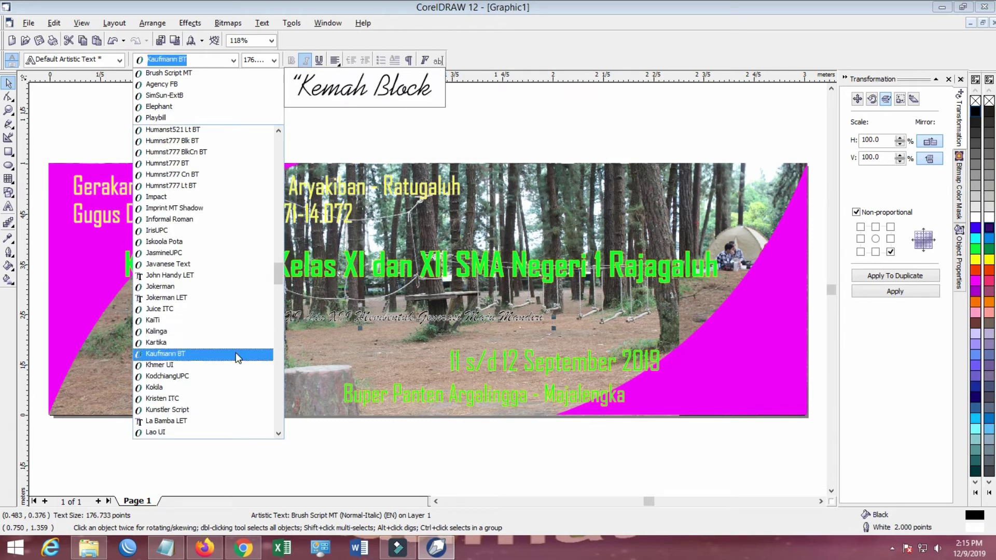
pyautogui.scroll(-6, 238, 358)
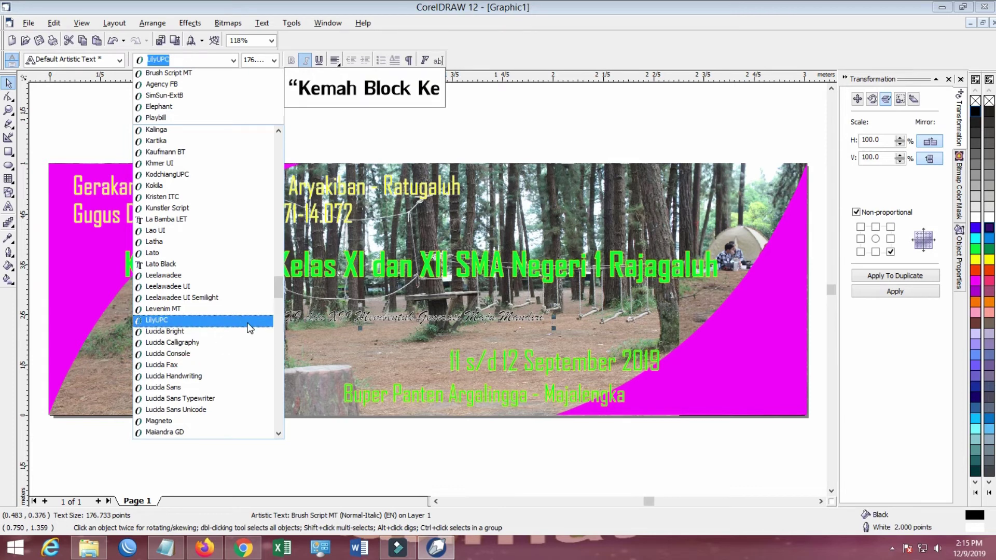
pyautogui.scroll(-8, 238, 374)
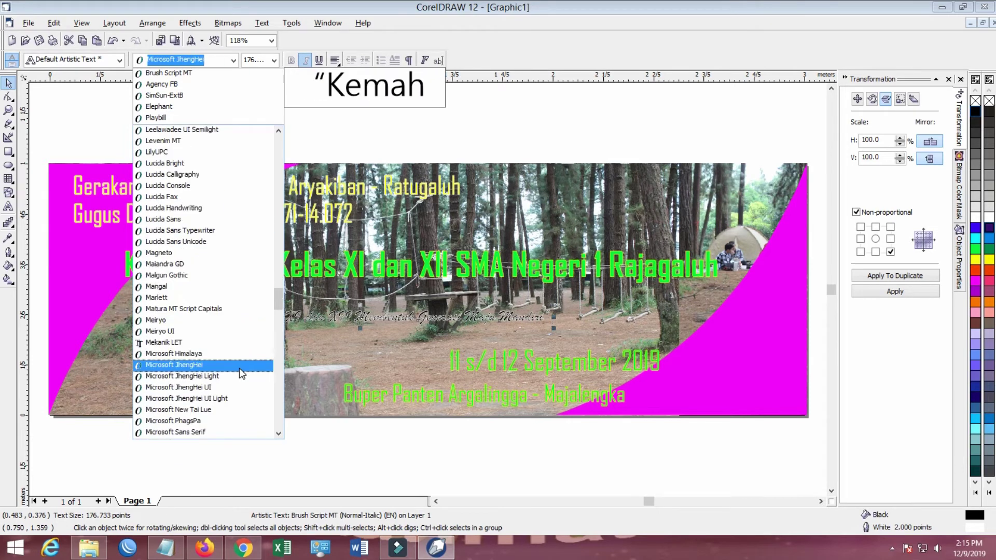
pyautogui.scroll(-4, 239, 363)
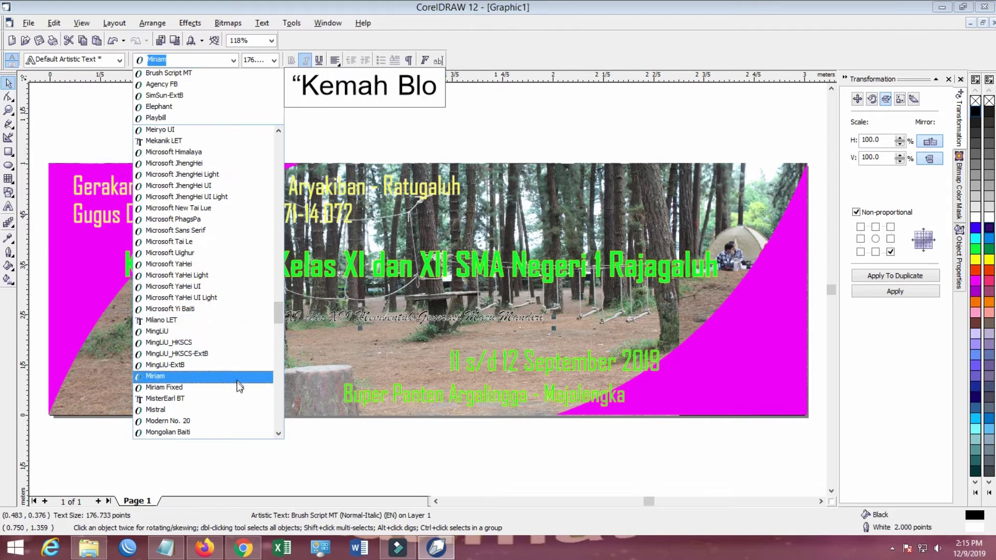
pyautogui.scroll(-4, 239, 344)
pyautogui.scroll(-4, 238, 344)
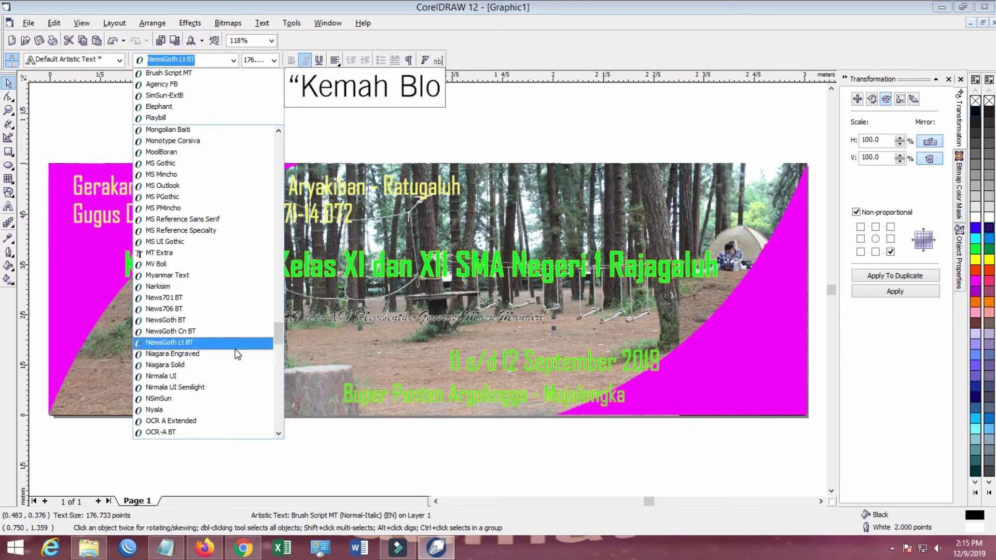
pyautogui.scroll(-8, 236, 338)
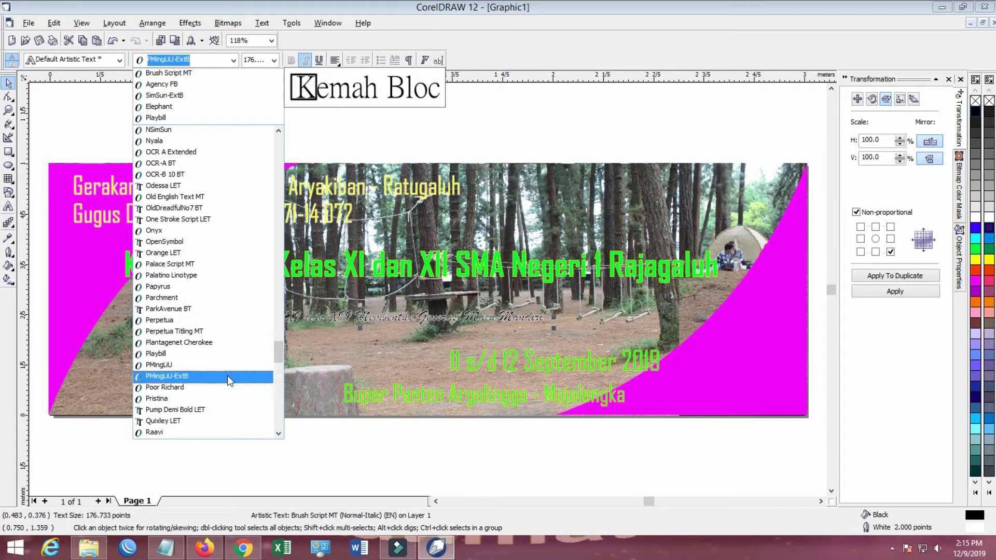
pyautogui.scroll(-5, 231, 363)
pyautogui.scroll(-10, 230, 358)
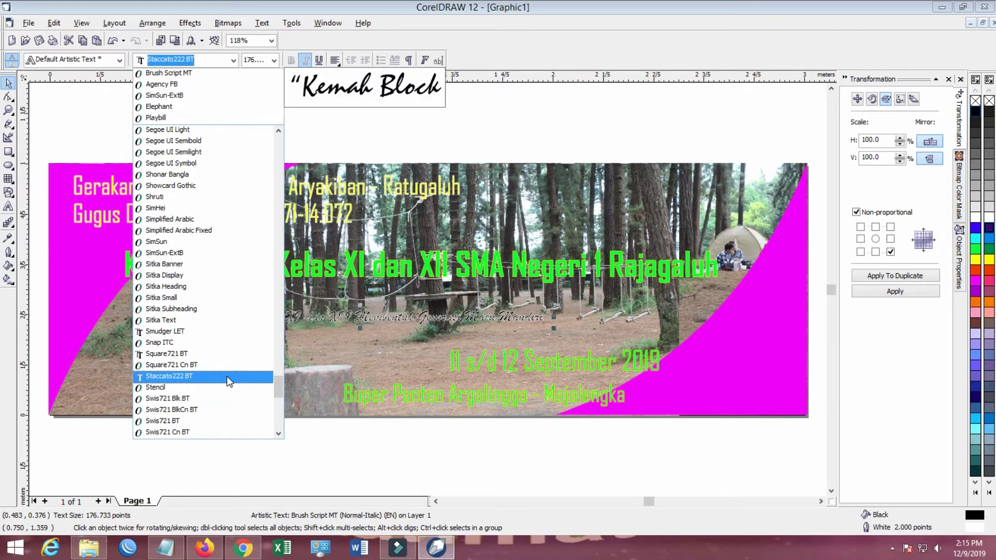
pyautogui.click(226, 375)
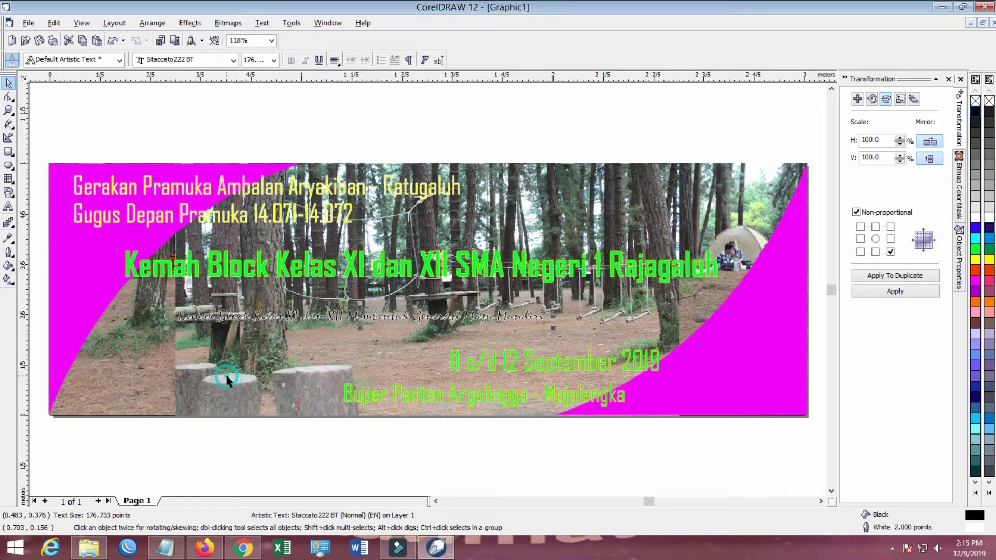
# Set the quoted slogan's font to Smudger LET
pyautogui.click(232, 60)
pyautogui.scroll(-10, 195, 360)
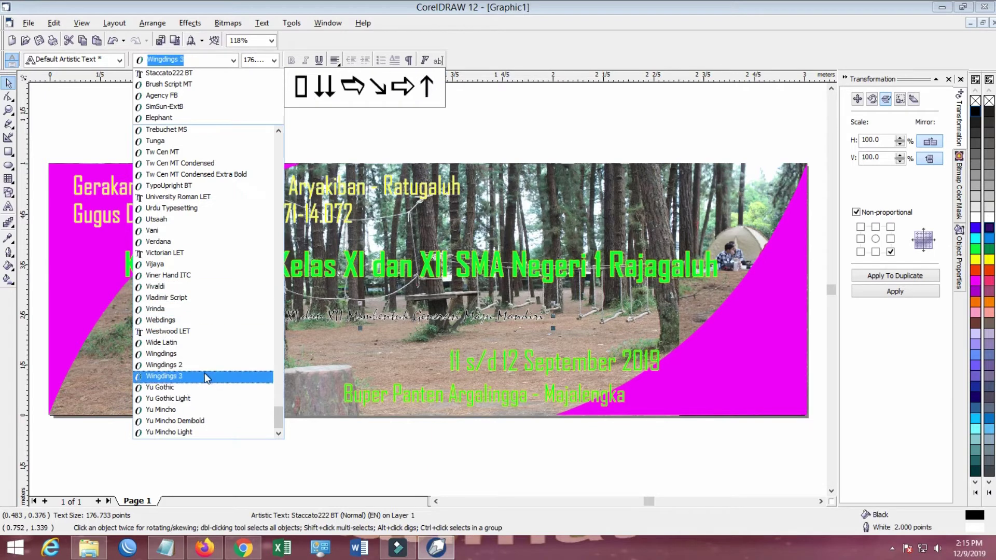
pyautogui.scroll(5, 213, 363)
pyautogui.scroll(4, 215, 271)
pyautogui.scroll(4, 220, 249)
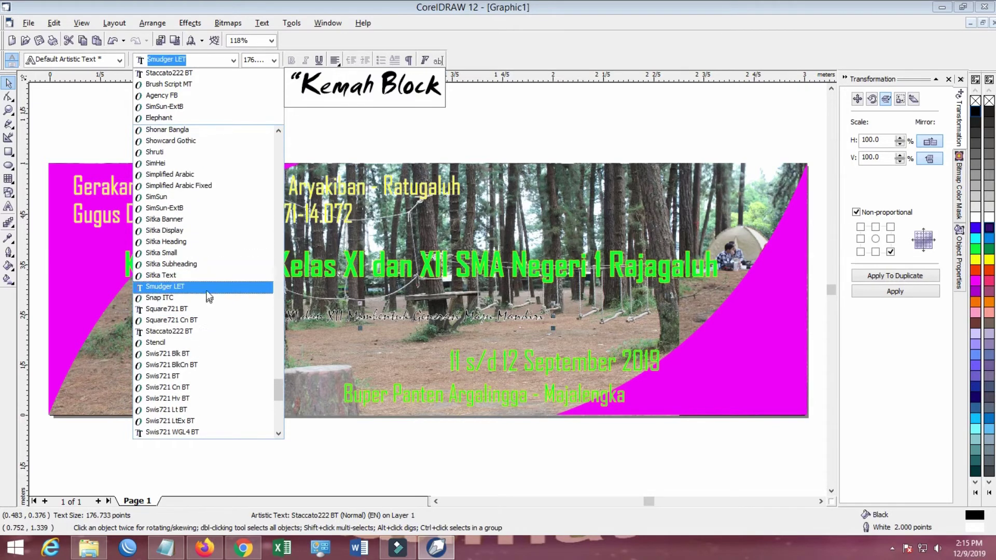
pyautogui.click(208, 287)
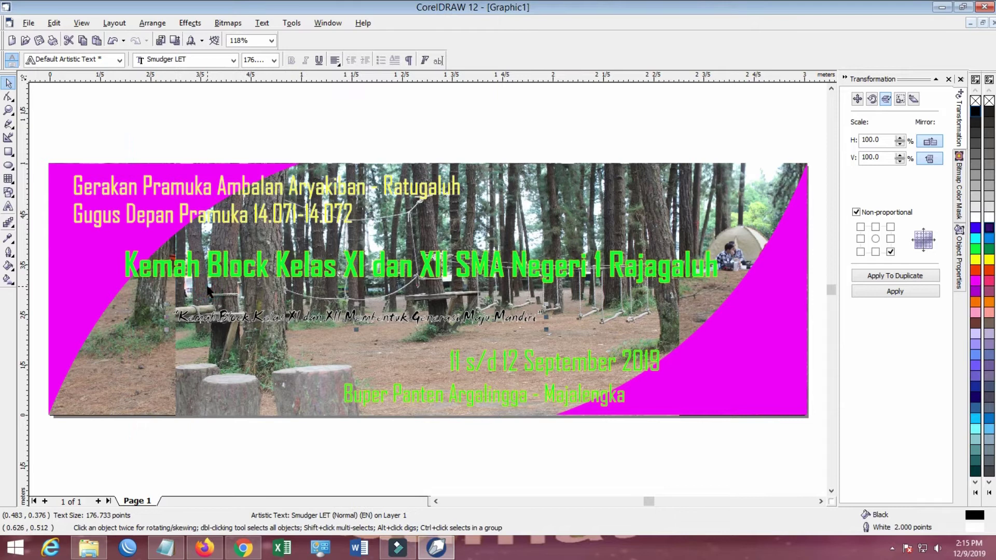
# Enlarge the quoted slogan to about 212 pt and move it slightly right and up beneath the title
pyautogui.moveTo(546, 333); pyautogui.dragTo(620, 334)
pyautogui.moveTo(450, 319); pyautogui.dragTo(474, 312)
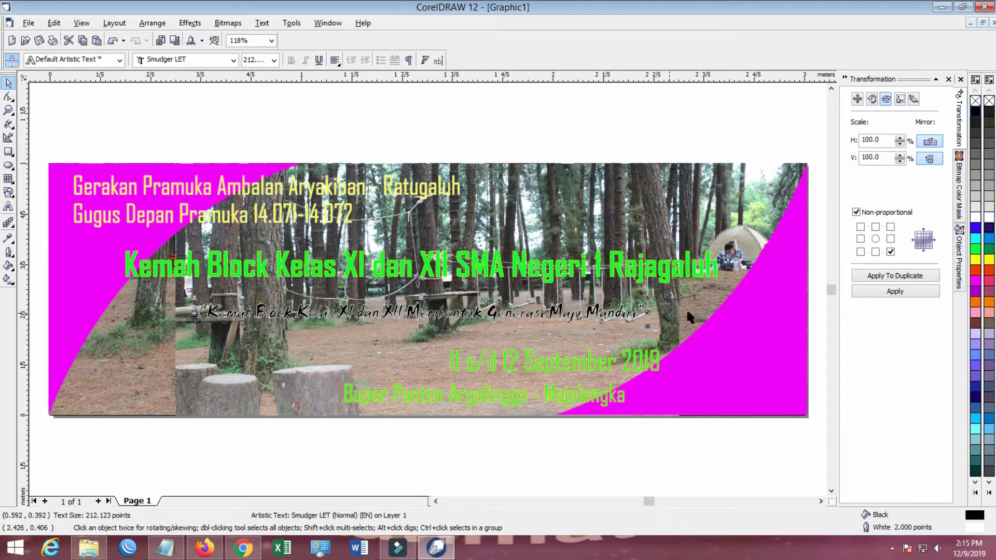
# Try red, yellow, magenta and other fills on the slogan, ending with red, and move it slightly right
pyautogui.click(978, 270)
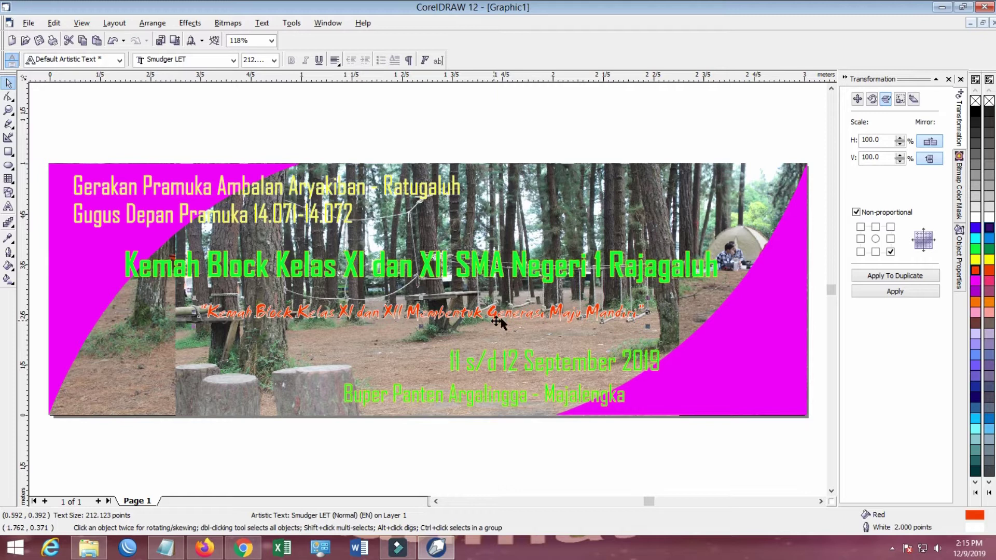
pyautogui.click(990, 280)
pyautogui.click(990, 251)
pyautogui.click(975, 260)
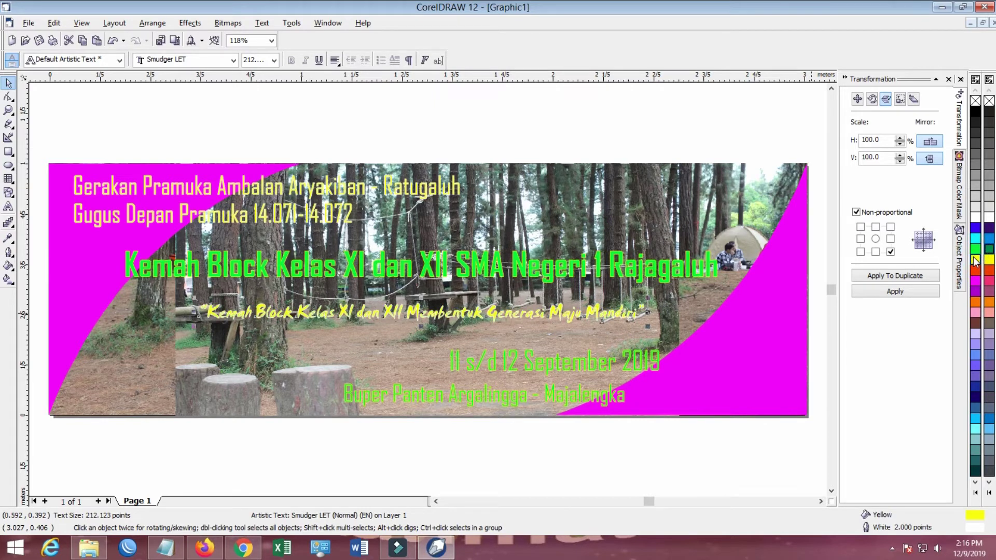
pyautogui.click(975, 280)
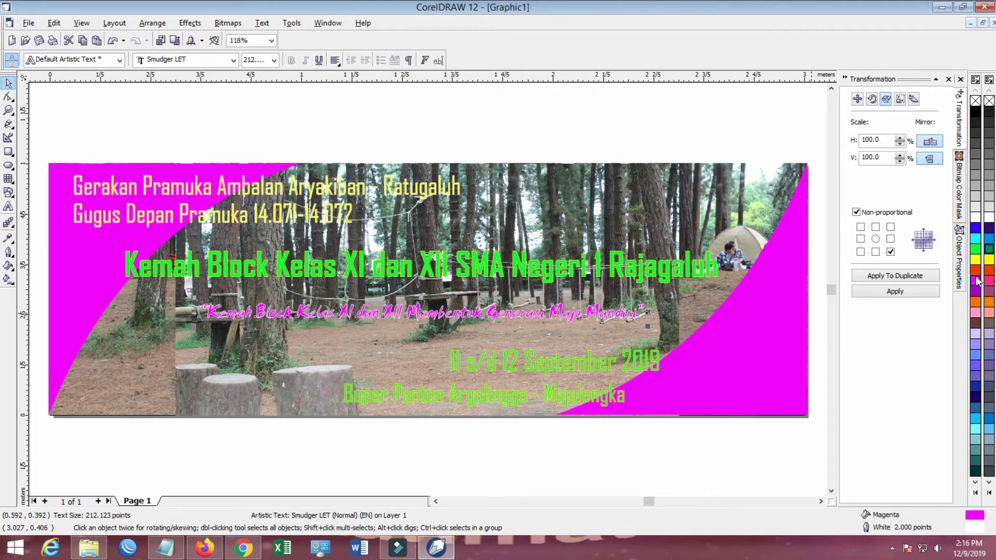
pyautogui.click(978, 270)
pyautogui.moveTo(525, 315); pyautogui.dragTo(525, 315)
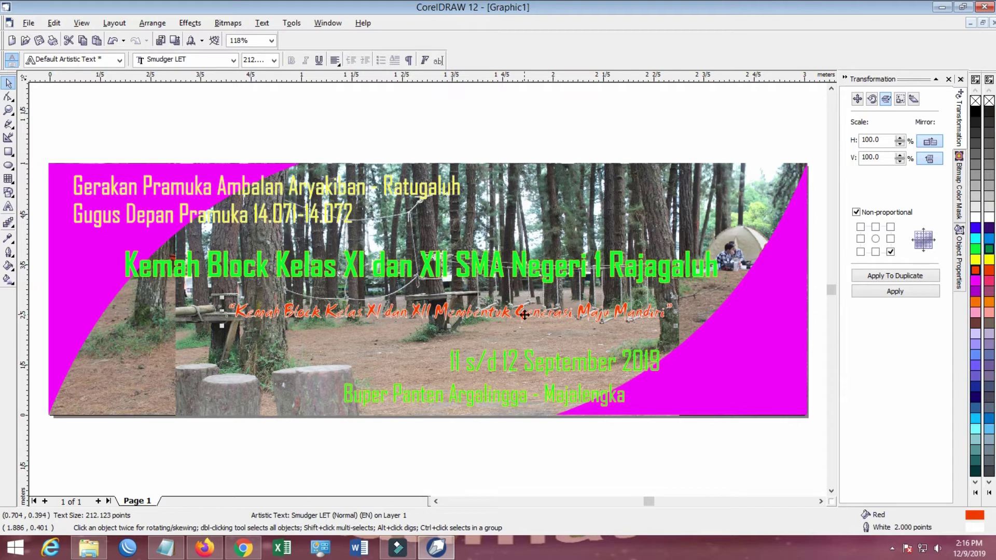
pyautogui.click(525, 315)
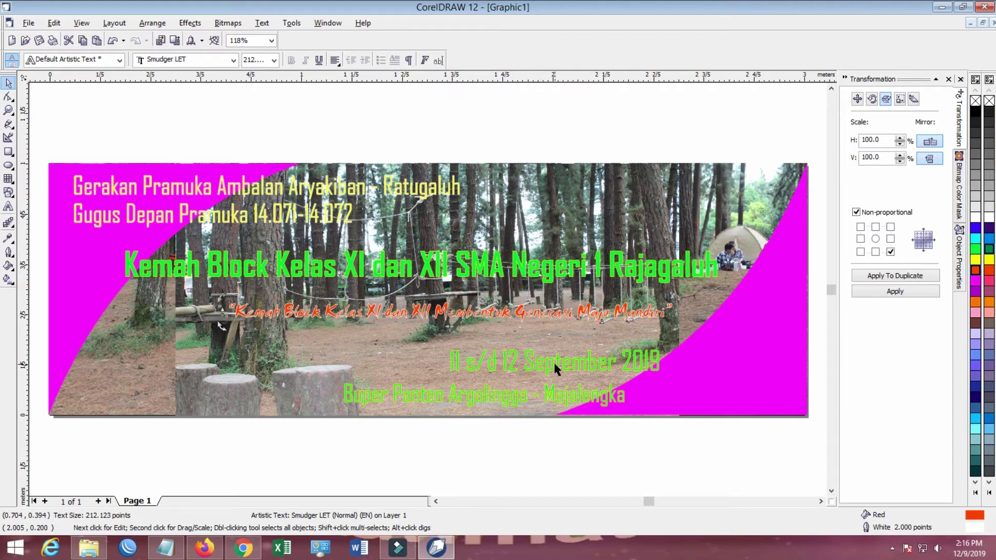
# Move the "11 s/d 12 September 2019" date line slightly up and the "Argalingga - Majalengka" location line right and slightly up
pyautogui.click(539, 363)
pyautogui.moveTo(540, 363); pyautogui.dragTo(538, 353)
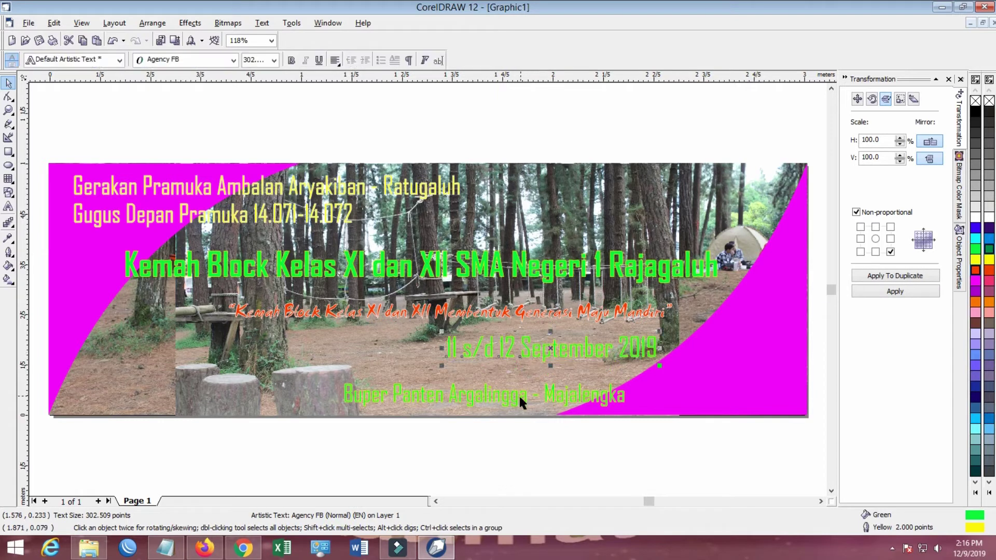
pyautogui.press('Escape')
pyautogui.click(608, 401)
pyautogui.moveTo(483, 394); pyautogui.dragTo(640, 381)
pyautogui.moveTo(646, 384); pyautogui.dragTo(646, 384)
# Set the "Argalingga - Majalengka" location line's text size to 200 pt
pyautogui.click(623, 348)
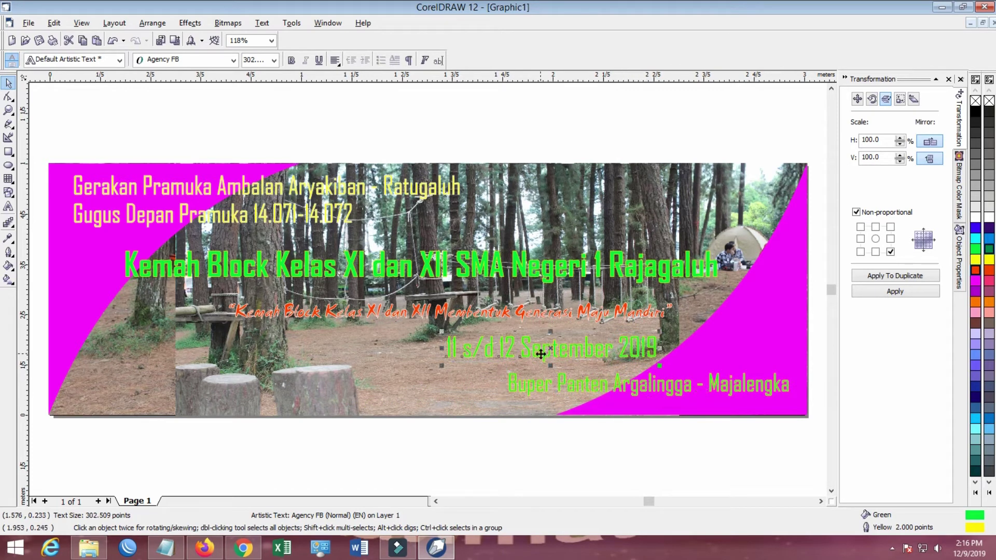
pyautogui.click(549, 381)
pyautogui.click(255, 60)
pyautogui.click(275, 60)
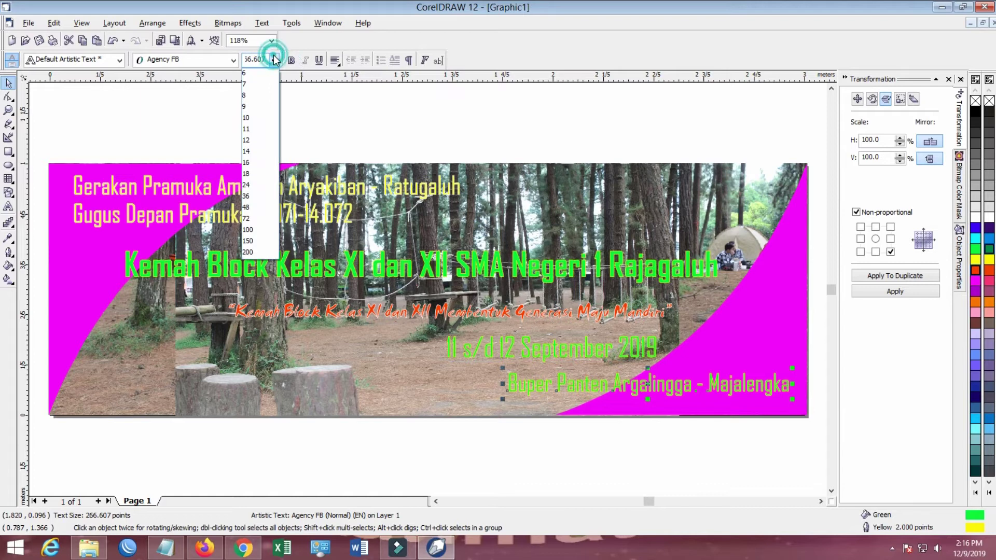
pyautogui.click(257, 253)
pyautogui.click(538, 347)
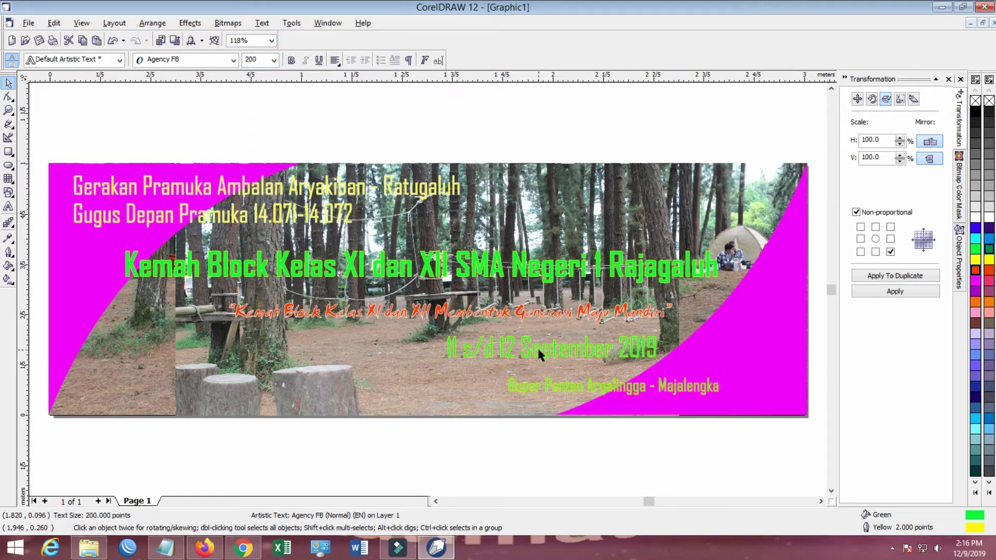
# Set the "11 s/d 12 September 2019" date line to 200 pt and move it and the location line into the lower-right corner
pyautogui.click(262, 58)
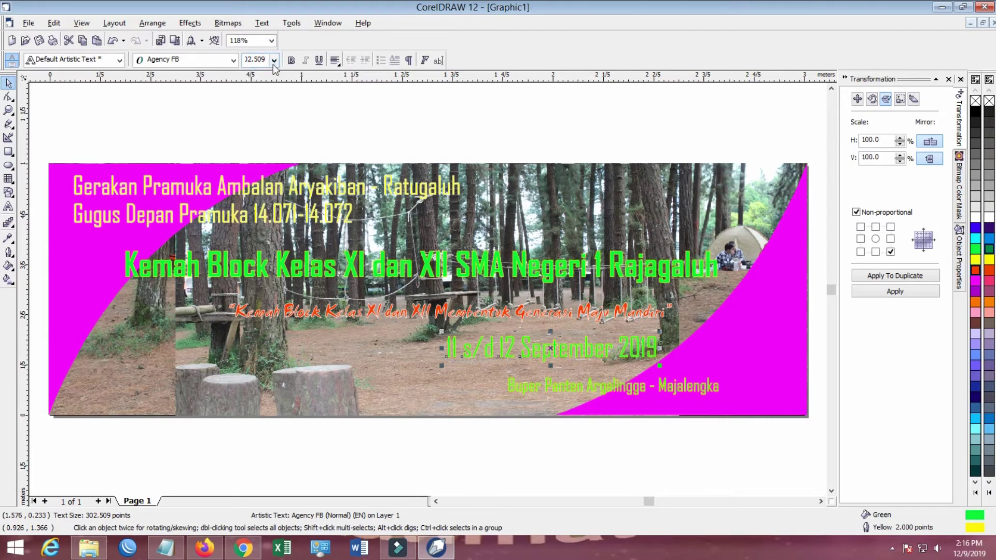
pyautogui.click(274, 60)
pyautogui.click(253, 254)
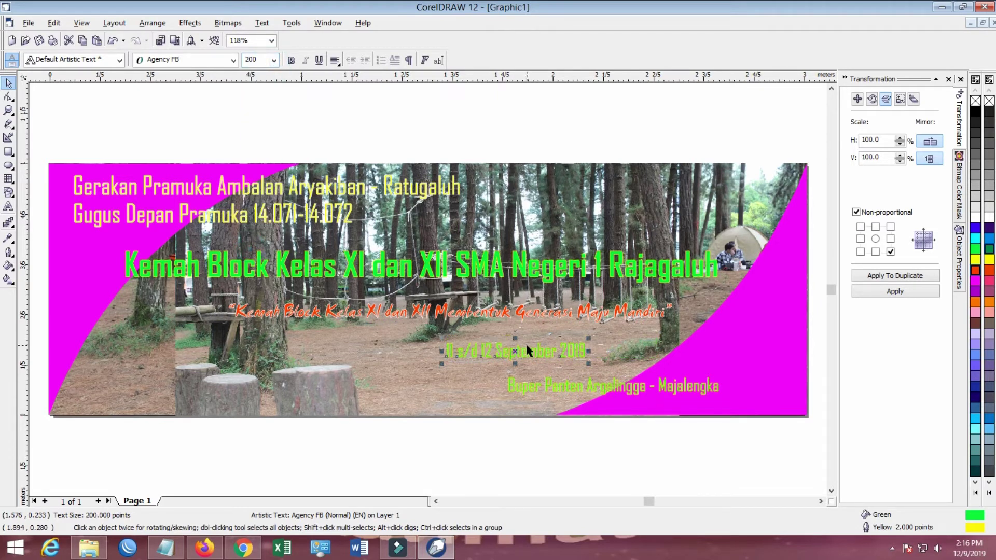
pyautogui.moveTo(516, 355); pyautogui.dragTo(720, 354)
pyautogui.moveTo(673, 390); pyautogui.dragTo(748, 377)
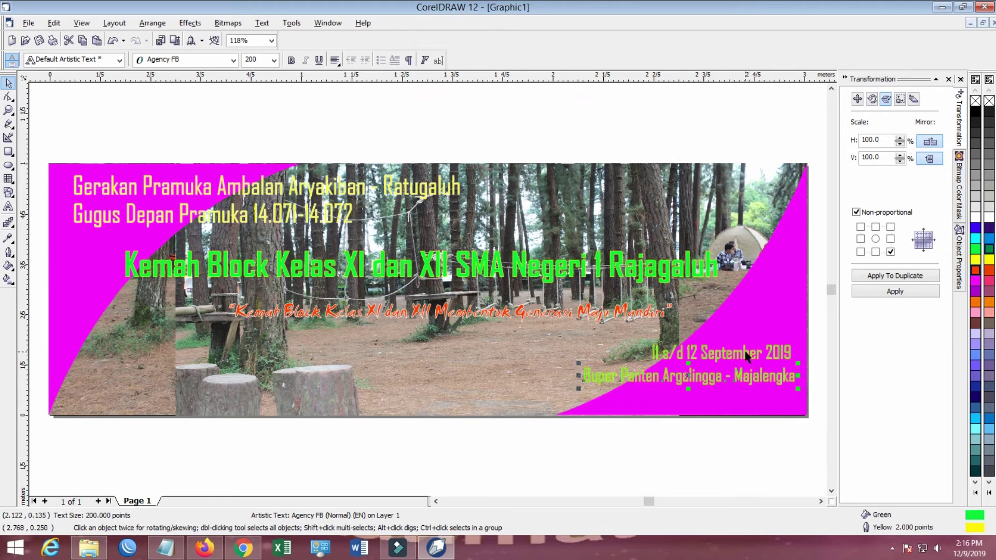
pyautogui.click(726, 384)
pyautogui.moveTo(726, 384); pyautogui.dragTo(725, 384)
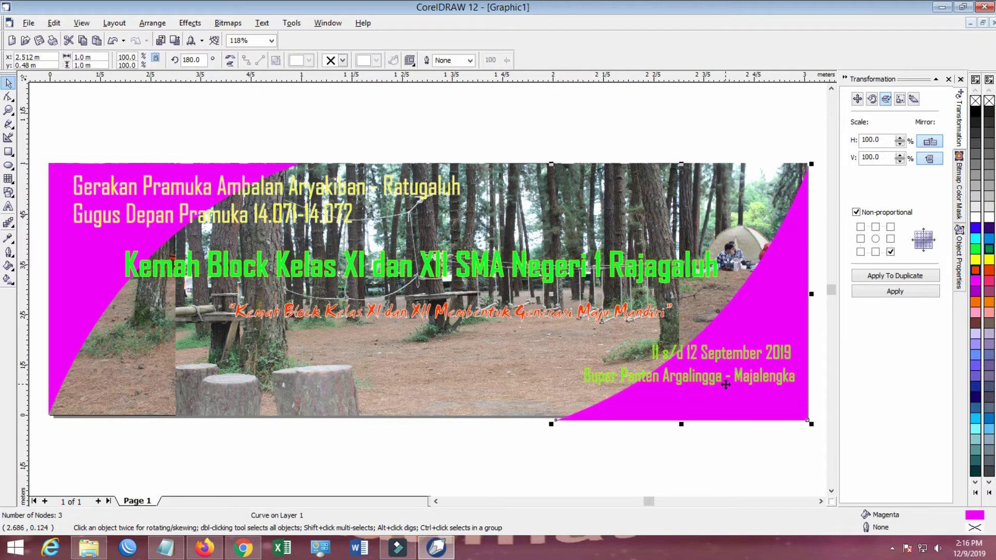
pyautogui.hotkey('ctrl', 'z')
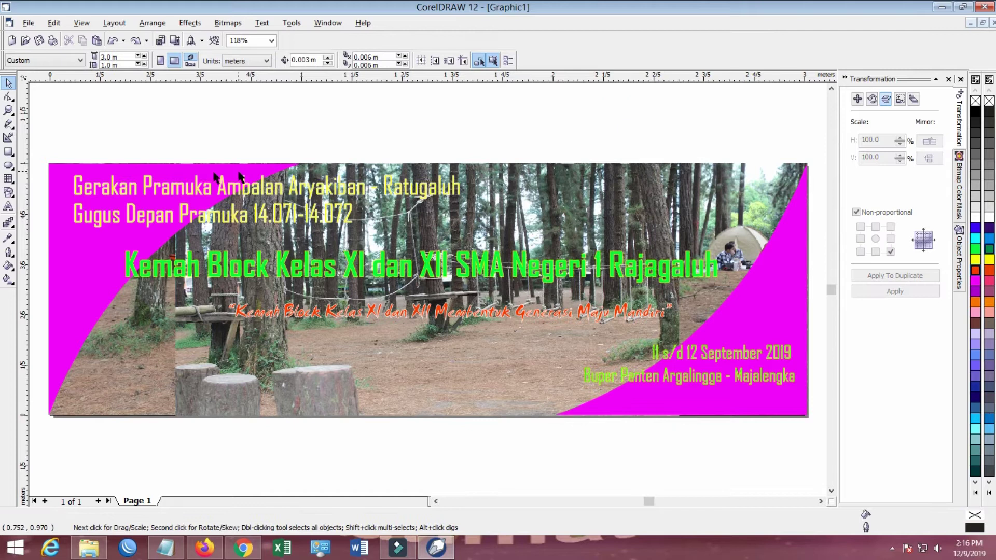
# Try an interactive drop shadow on the upper-left magenta corner shape and undo it
pyautogui.click(85, 267)
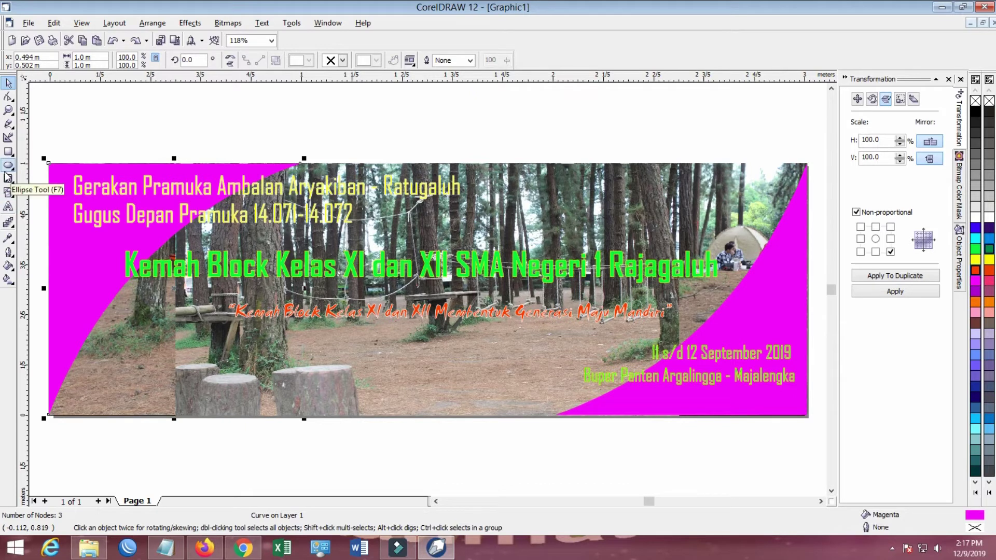
pyautogui.click(8, 224)
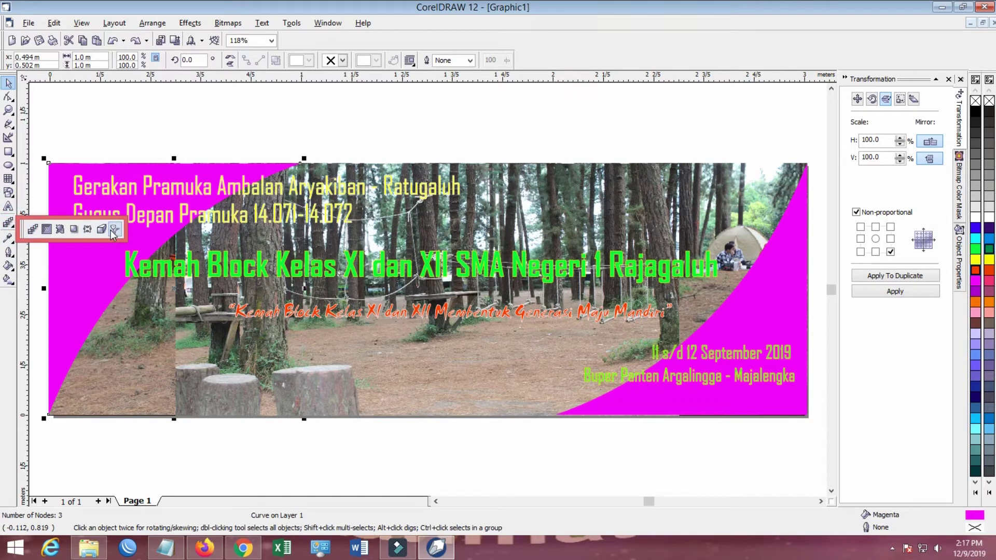
pyautogui.click(73, 230)
pyautogui.moveTo(48, 288); pyautogui.dragTo(162, 267)
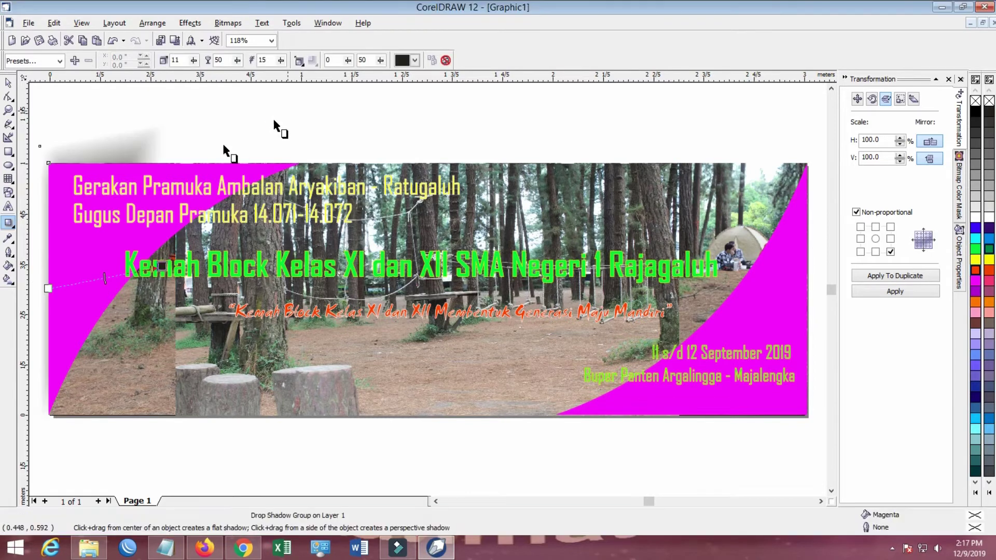
pyautogui.click(113, 41)
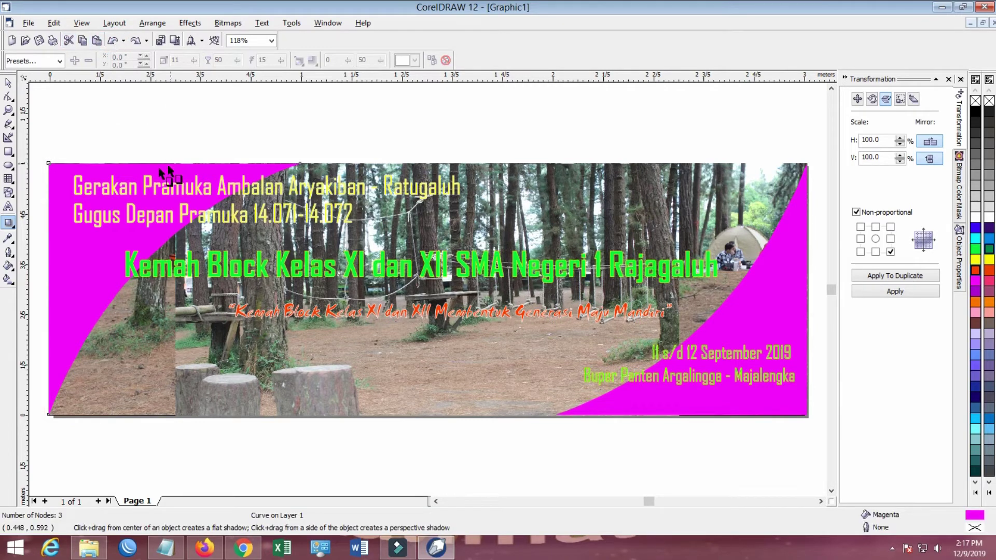
pyautogui.click(8, 85)
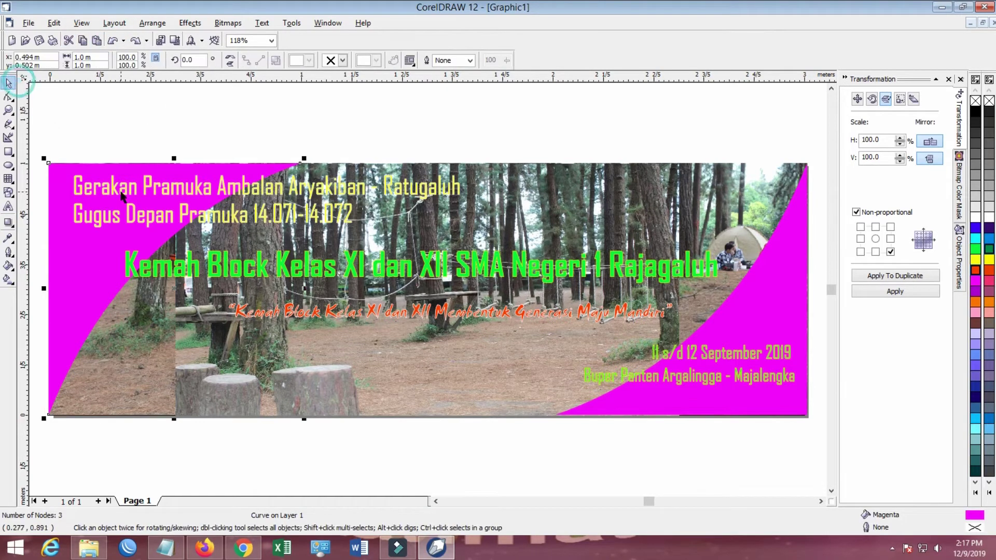
pyautogui.press('F10')
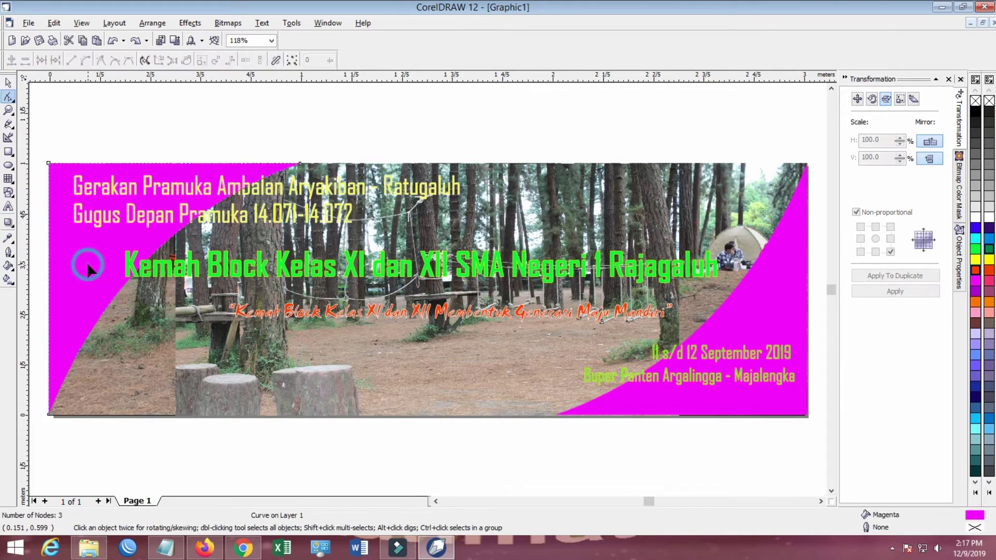
pyautogui.rightClick(75, 247)
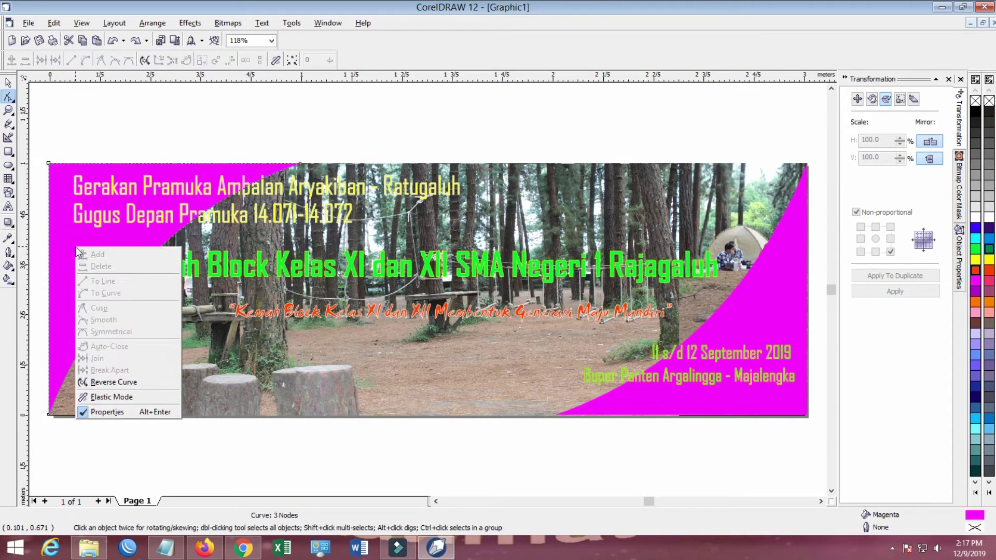
pyautogui.click(9, 266)
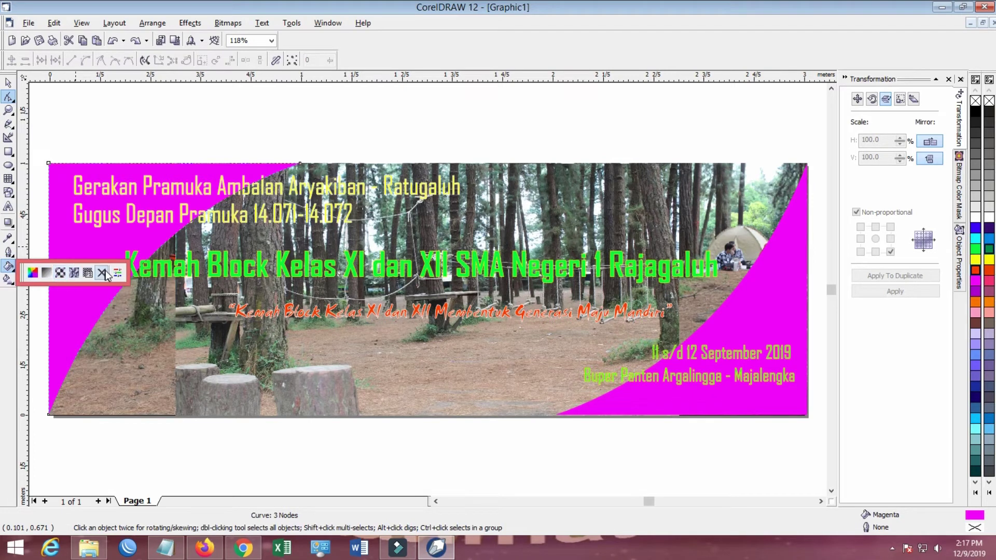
pyautogui.click(32, 273)
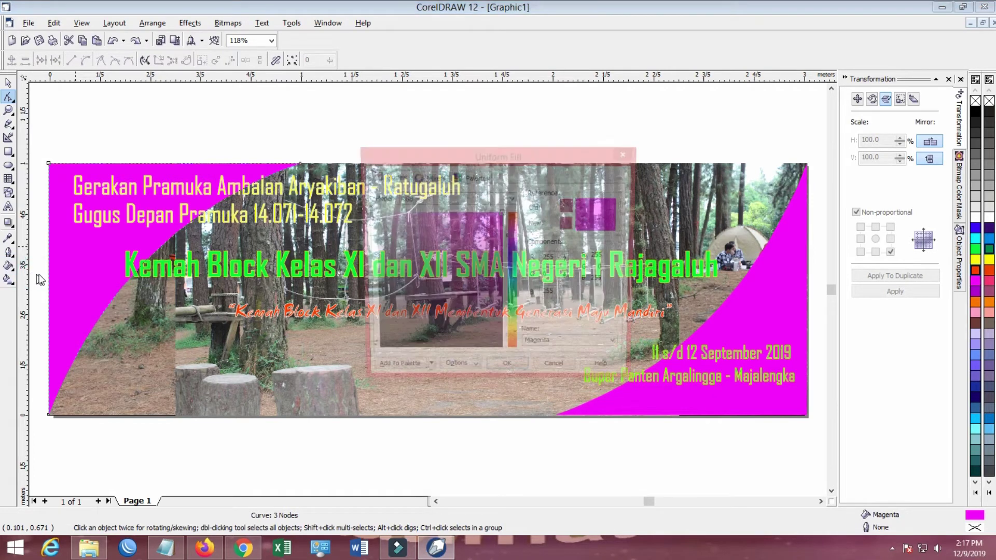
pyautogui.click(435, 178)
pyautogui.click(393, 177)
pyautogui.click(426, 197)
pyautogui.click(426, 198)
pyautogui.click(477, 176)
pyautogui.click(439, 178)
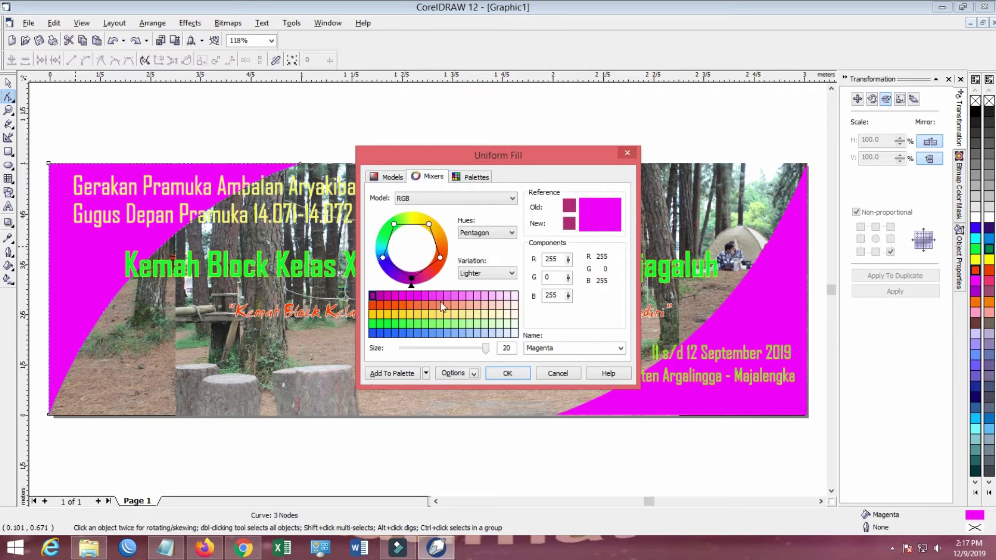
pyautogui.click(558, 375)
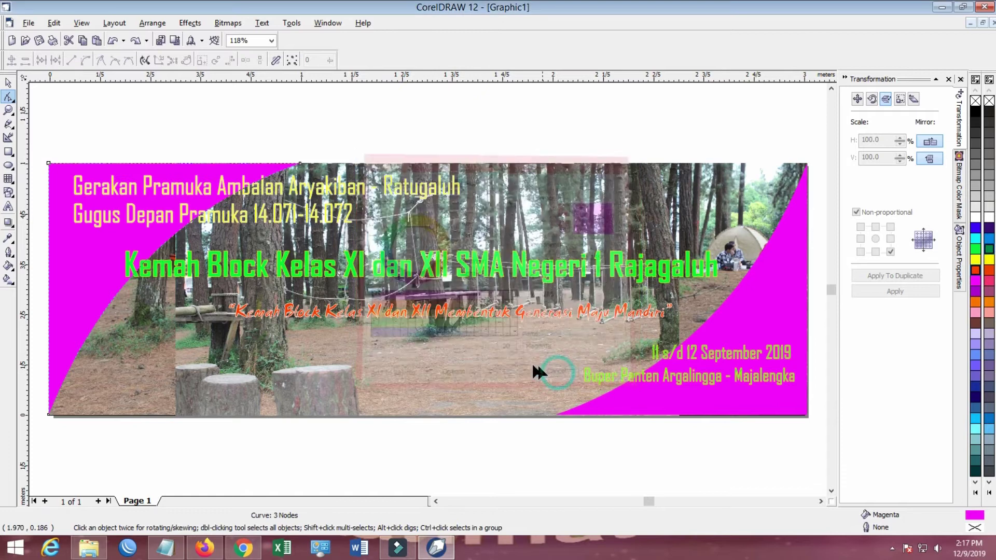
# Start a fountain fill for the upper-left corner shape and try the Radial, Conical and Square types, ending with Linear
pyautogui.rightClick(80, 251)
pyautogui.click(9, 266)
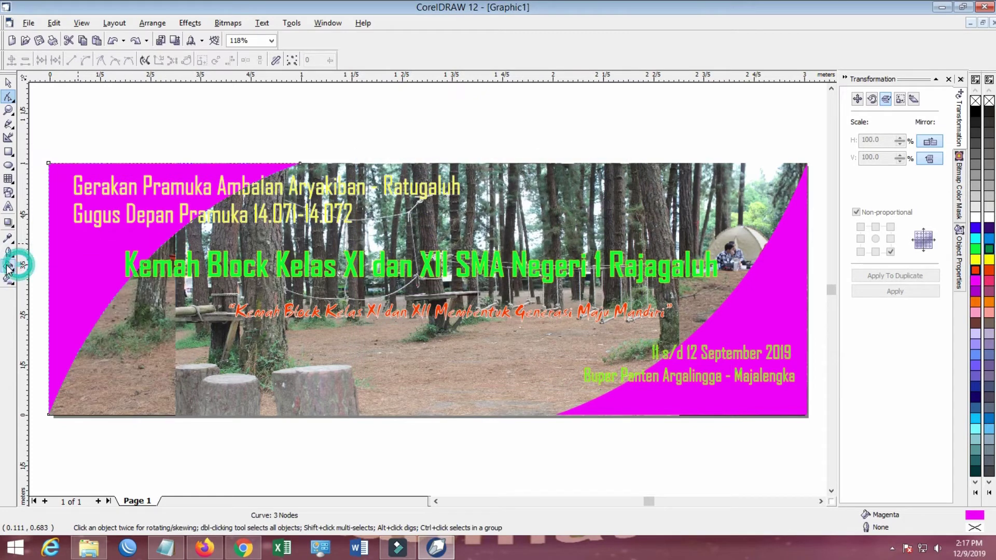
pyautogui.click(48, 275)
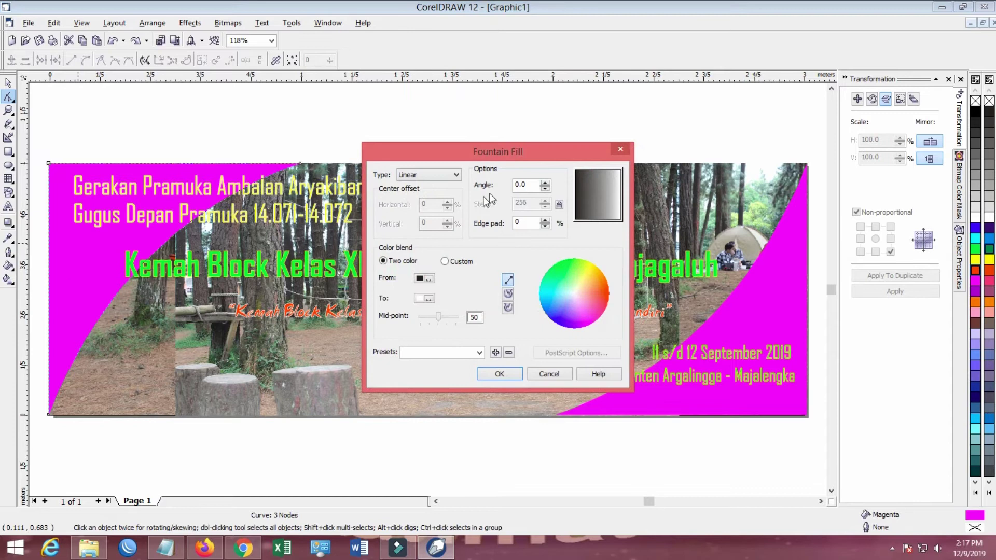
pyautogui.click(456, 175)
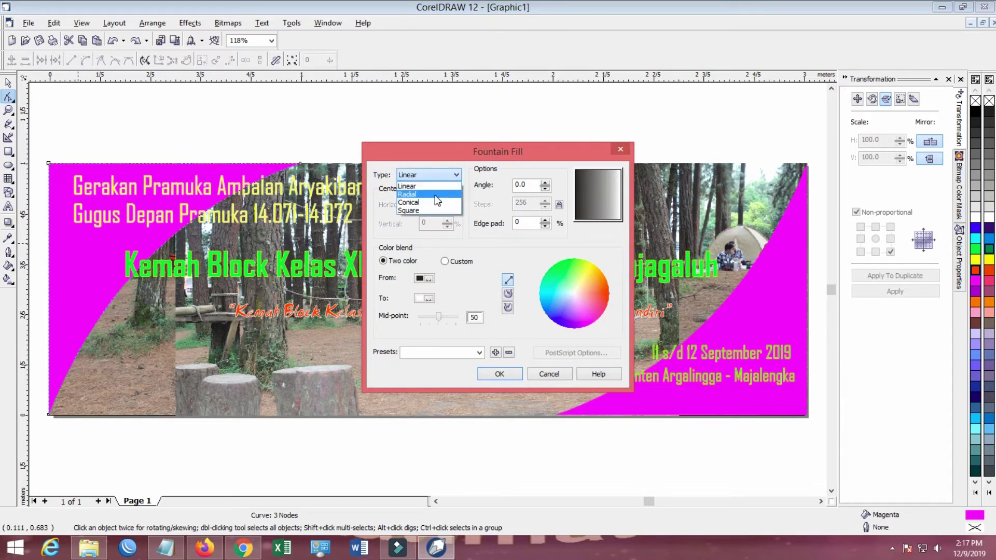
pyautogui.click(435, 195)
pyautogui.click(431, 175)
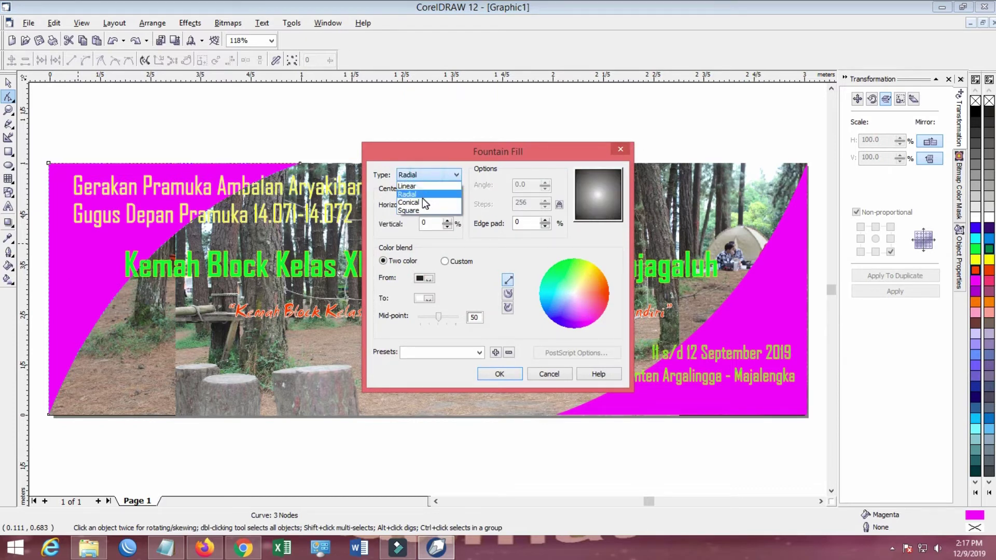
pyautogui.click(424, 202)
pyautogui.click(425, 177)
pyautogui.click(413, 215)
pyautogui.click(425, 175)
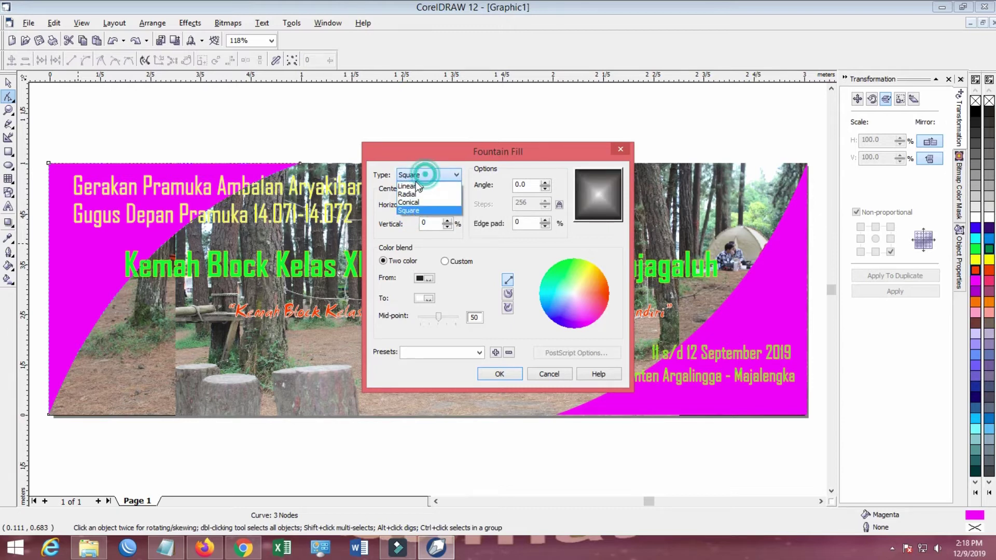
pyautogui.click(414, 188)
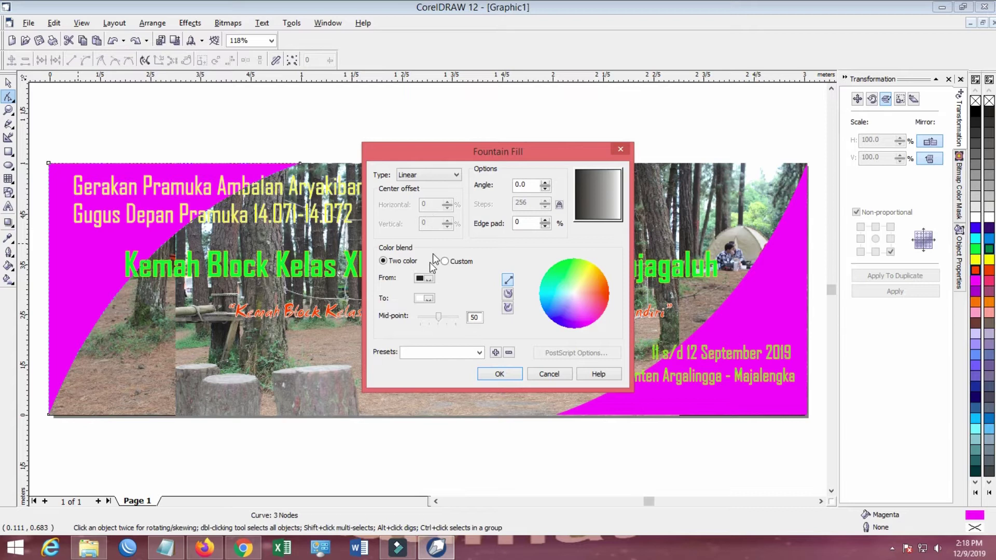
# Try red as the starting colour of the two-color fountain blend, ending with Magenta
pyautogui.click(428, 281)
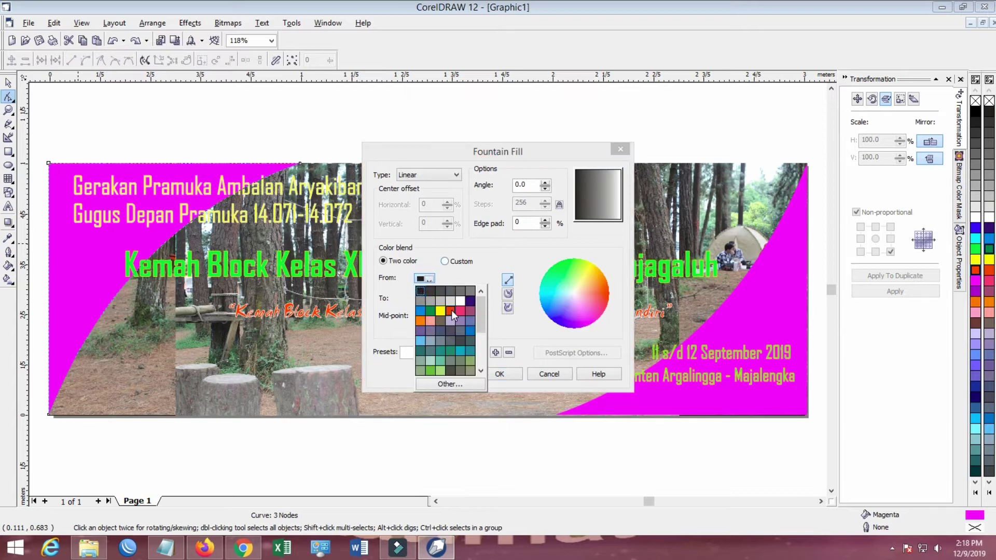
pyautogui.click(451, 311)
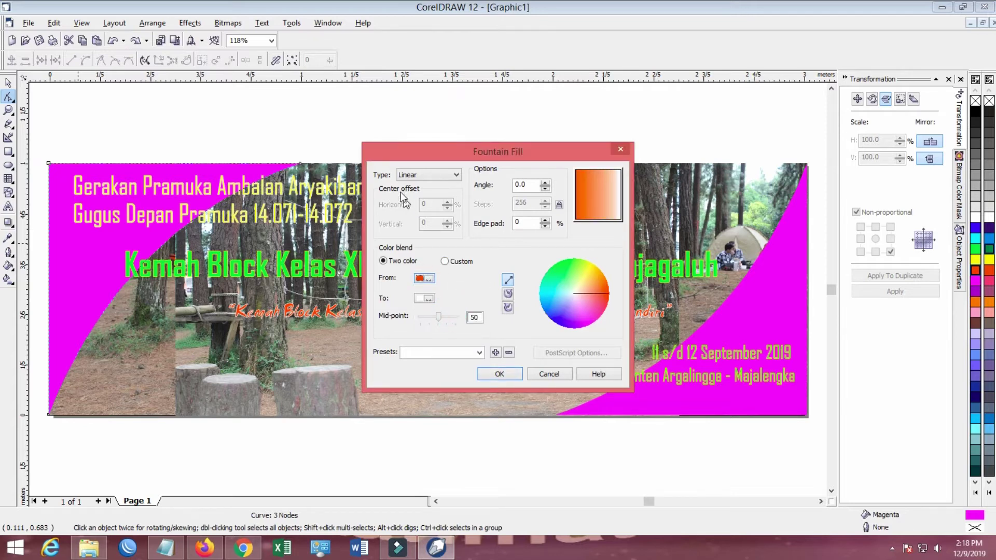
pyautogui.click(428, 176)
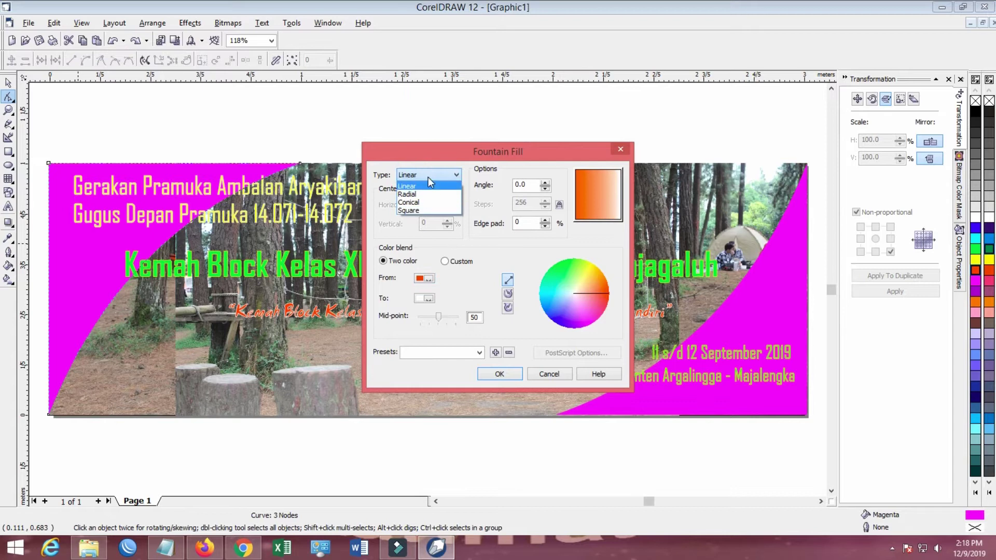
pyautogui.click(427, 278)
pyautogui.click(428, 278)
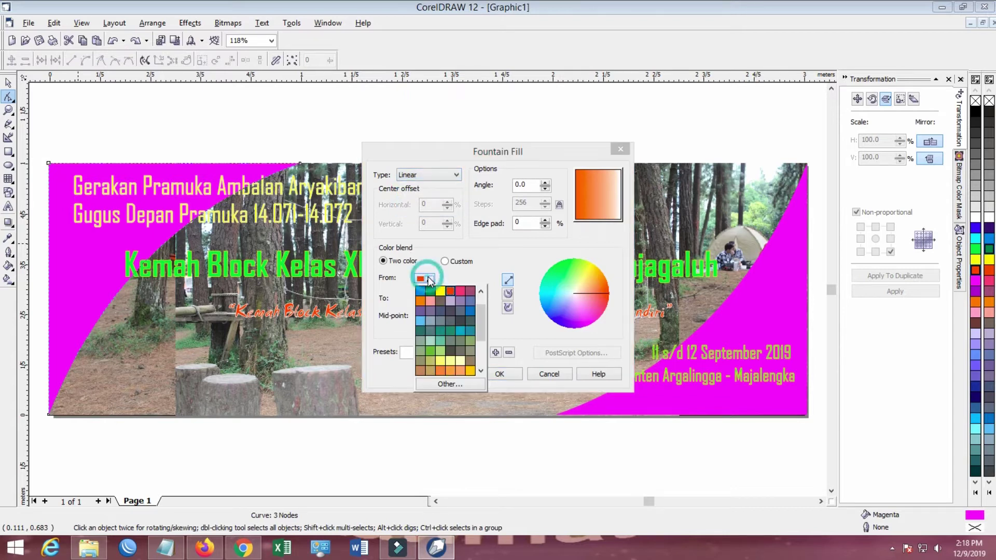
pyautogui.moveTo(484, 336); pyautogui.dragTo(485, 329)
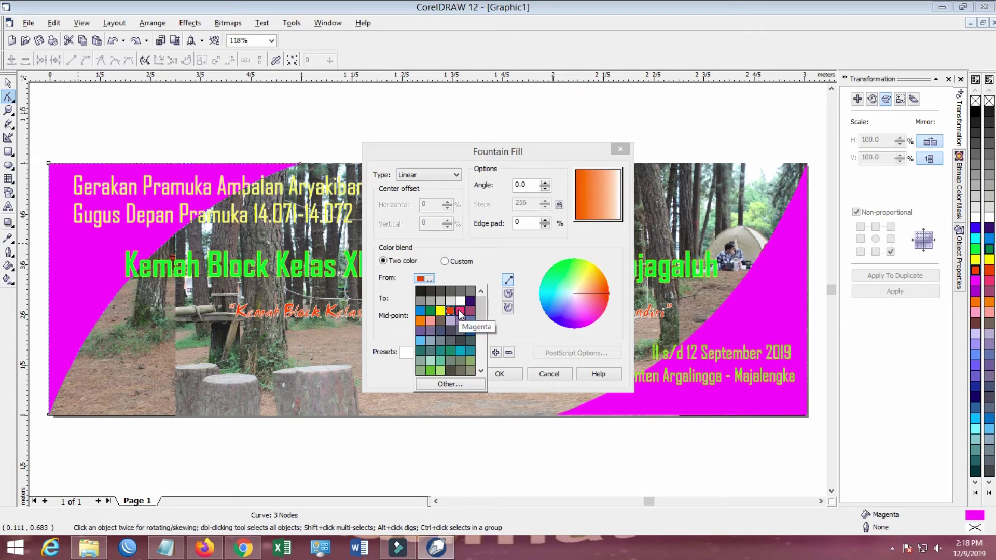
pyautogui.click(459, 311)
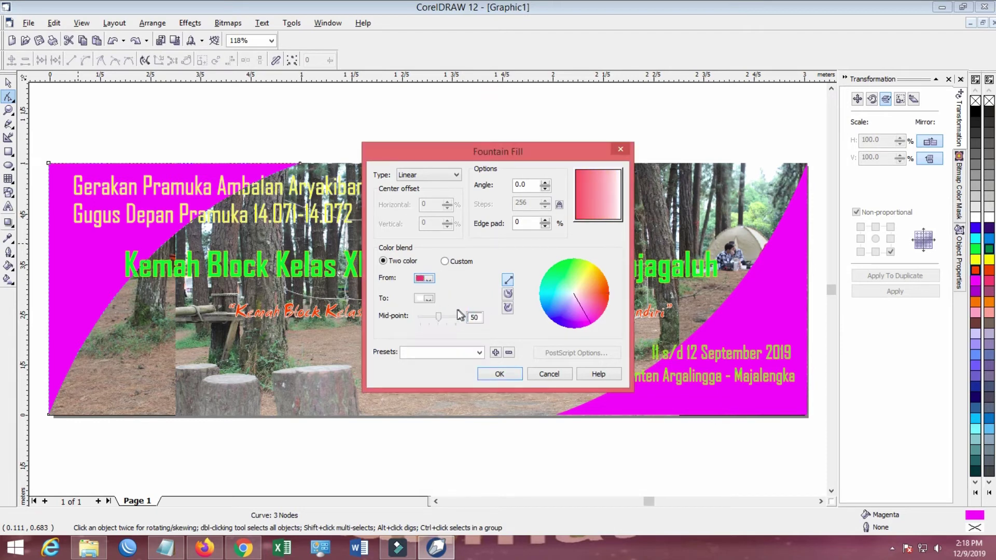
# Try red and yellow as the blend's end colour, settle on teal-blue, and apply the fountain fill to the corner shape
pyautogui.click(428, 298)
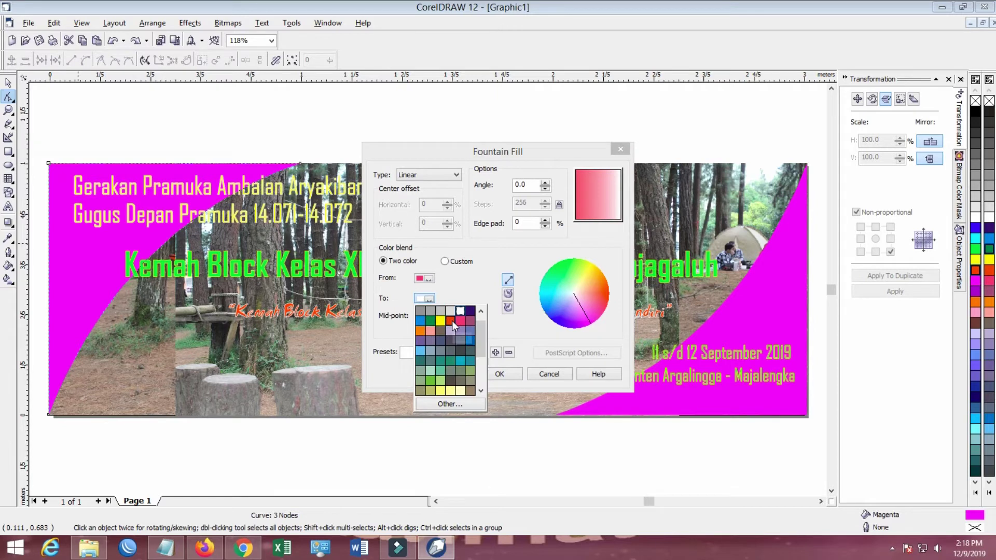
pyautogui.click(452, 320)
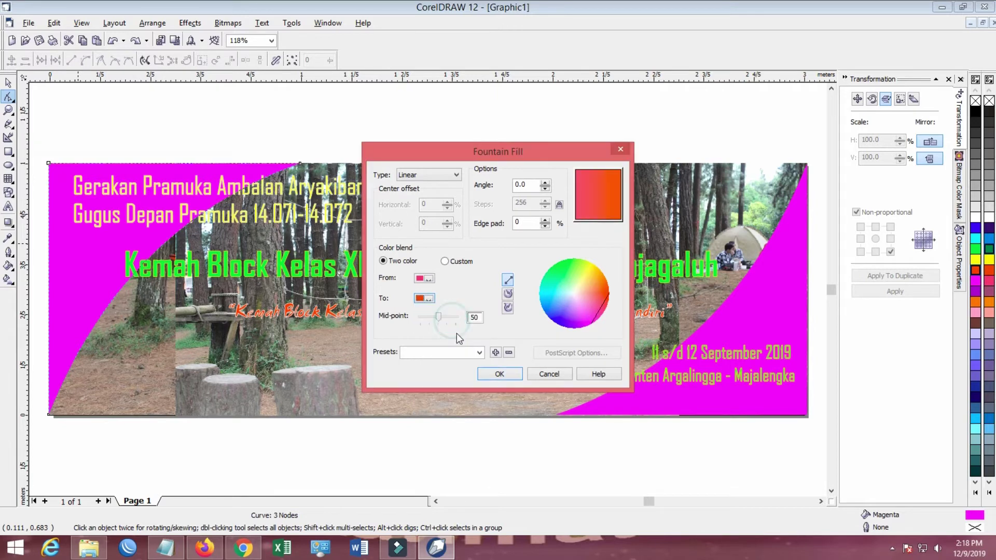
pyautogui.click(431, 297)
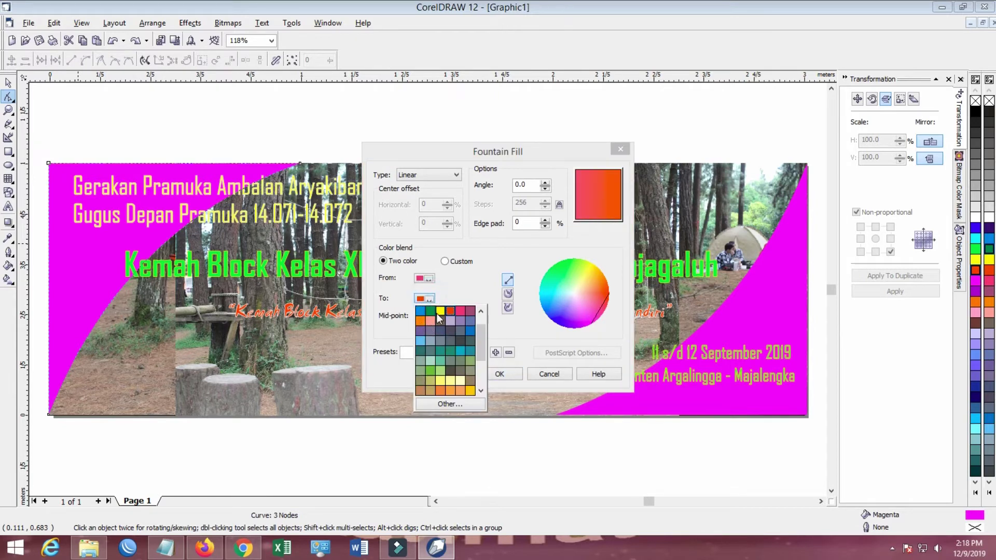
pyautogui.click(440, 311)
pyautogui.click(431, 298)
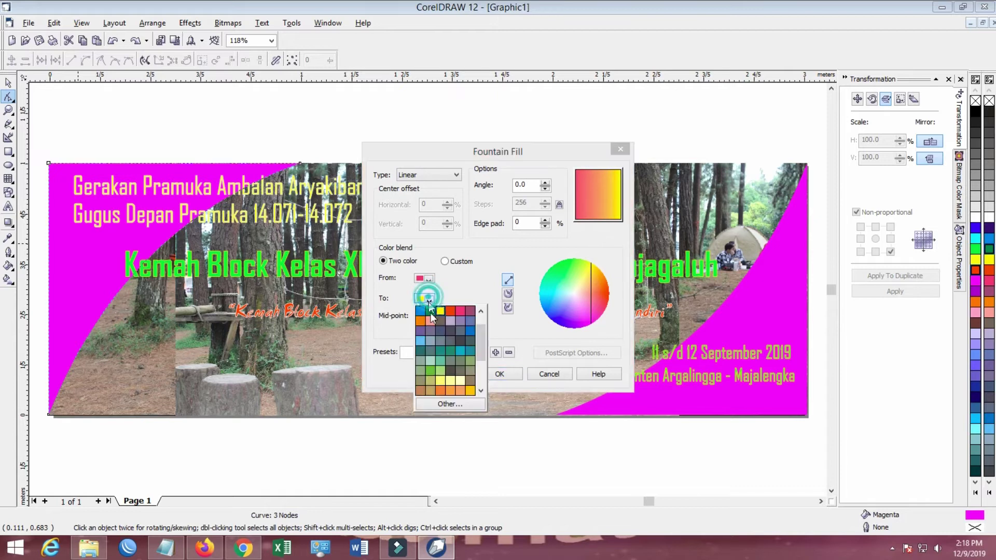
pyautogui.click(459, 350)
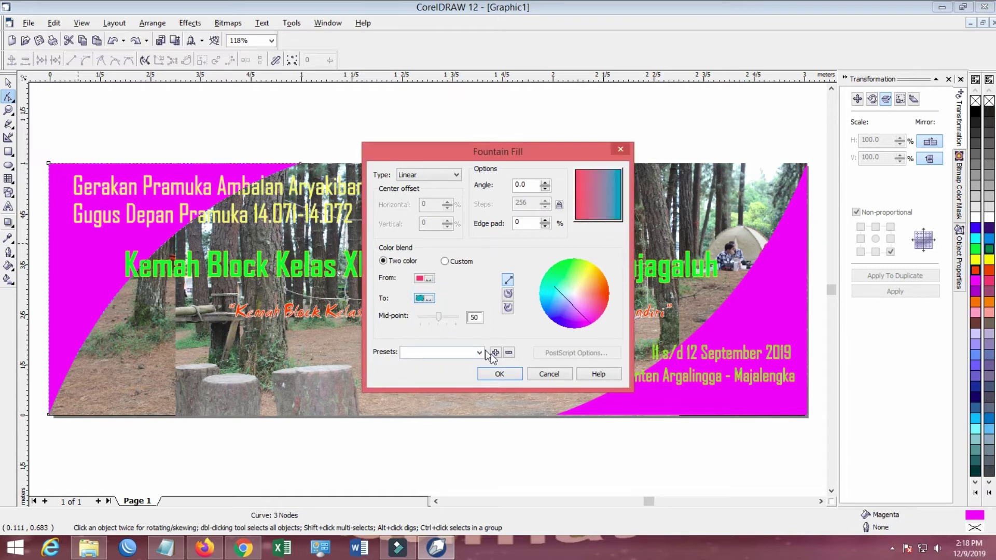
pyautogui.click(499, 375)
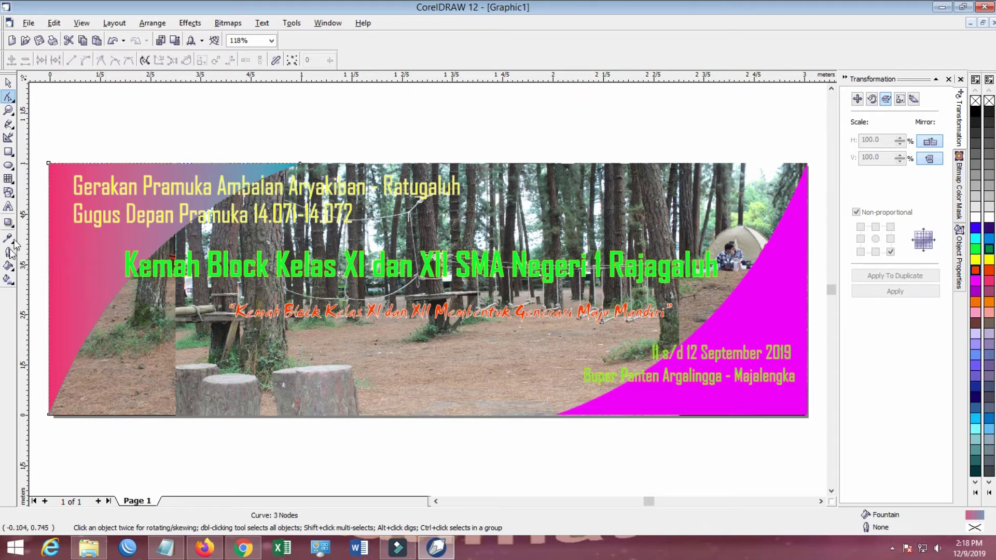
# Change the upper-left corner shape's fountain fill type, trying Radial and applying Conical
pyautogui.click(9, 265)
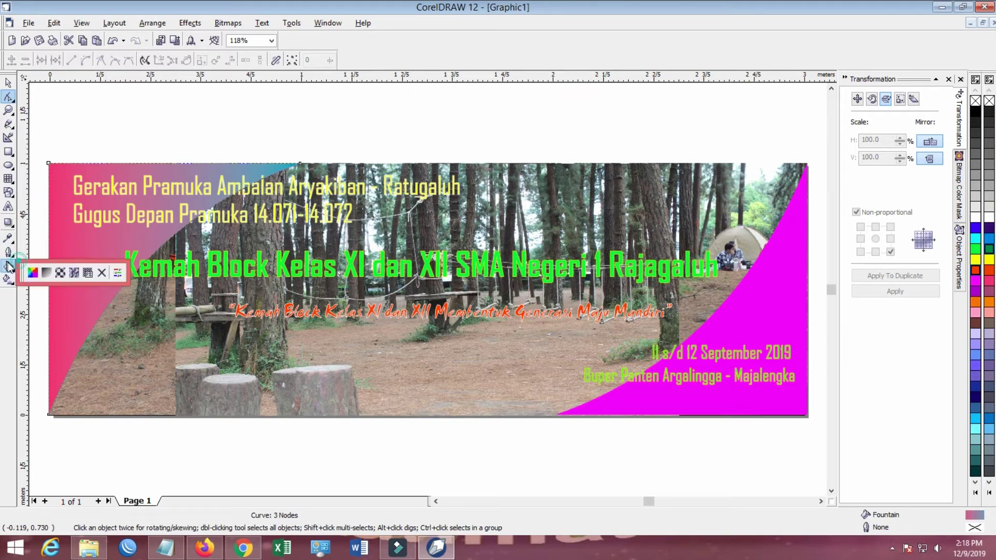
pyautogui.click(44, 272)
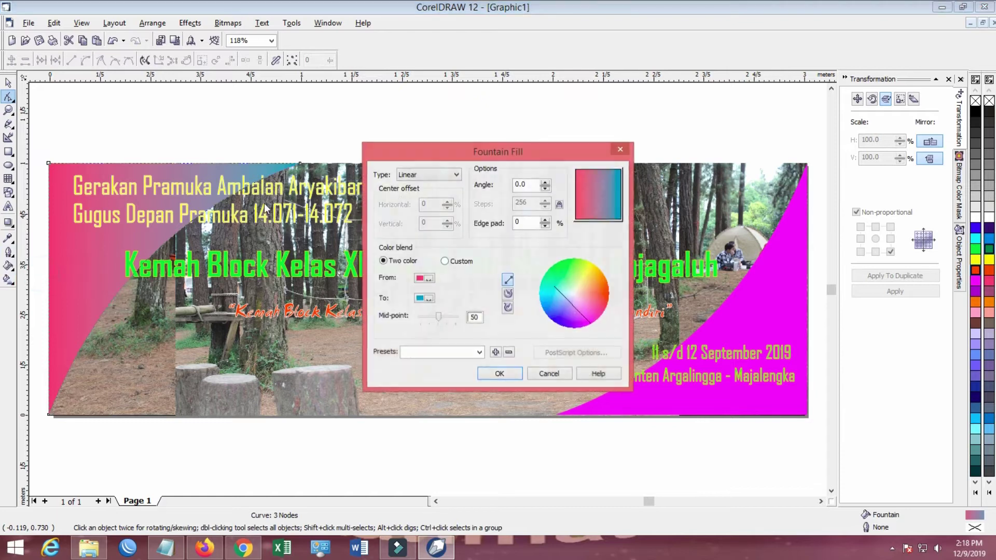
pyautogui.click(443, 175)
pyautogui.click(409, 195)
pyautogui.click(426, 175)
pyautogui.click(410, 202)
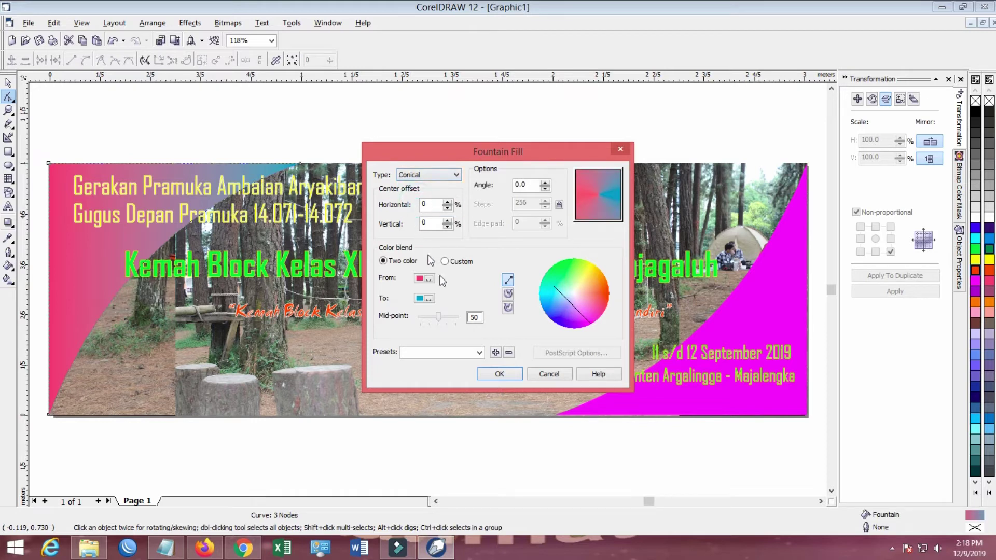
pyautogui.click(499, 373)
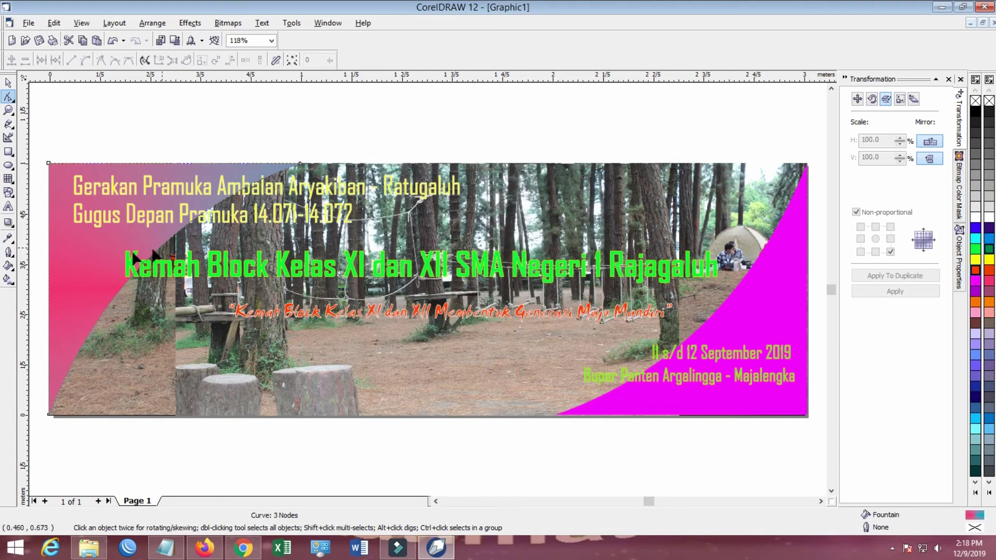
# Set the mid-point of the upper-left corner shape's fountain fill to 71 and try yellow as the starting colour, ending with Magenta
pyautogui.click(13, 268)
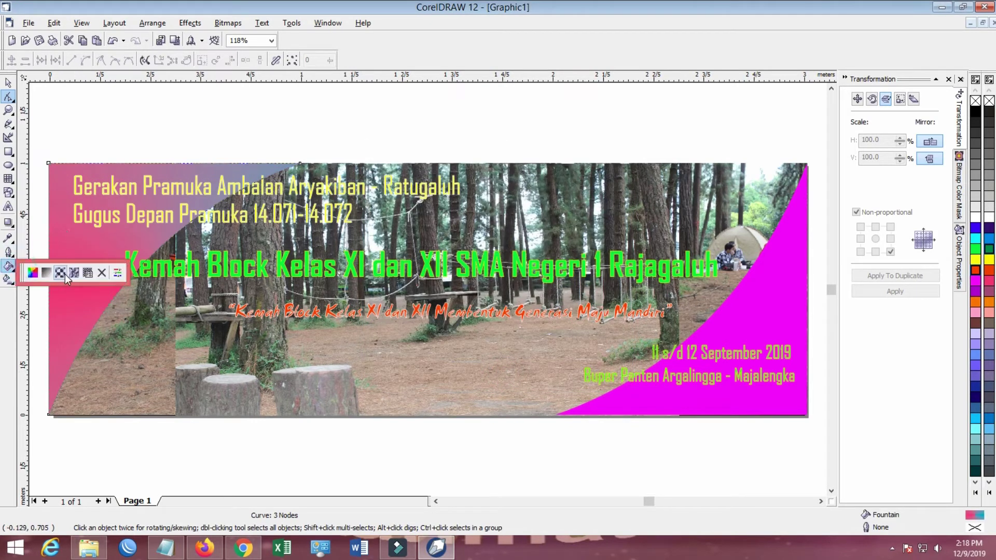
pyautogui.click(46, 273)
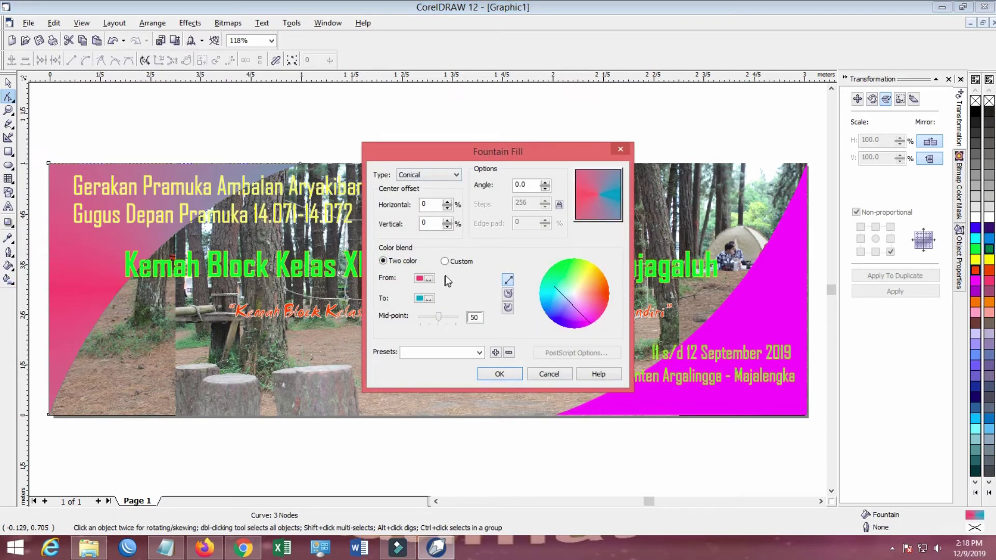
pyautogui.moveTo(440, 320); pyautogui.dragTo(449, 319)
pyautogui.click(430, 278)
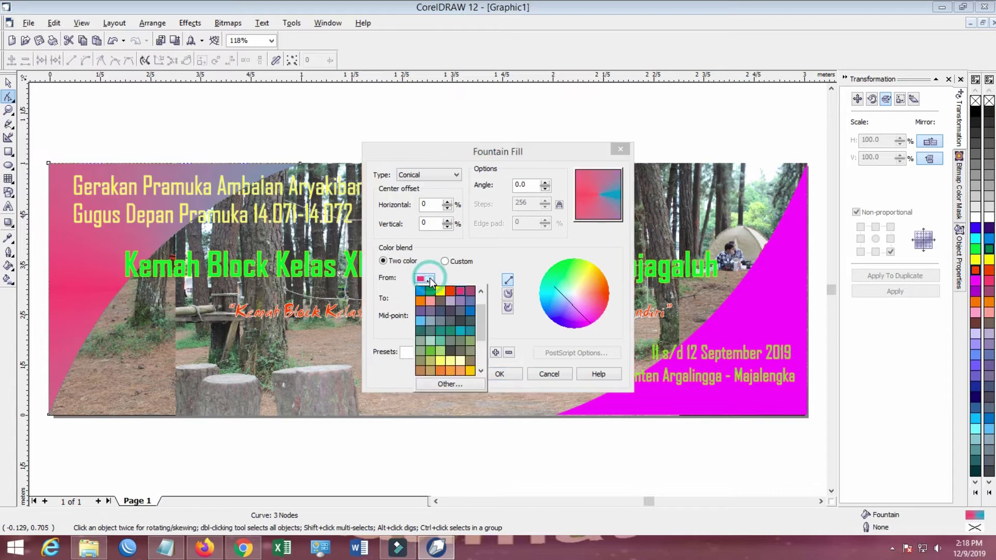
pyautogui.click(440, 294)
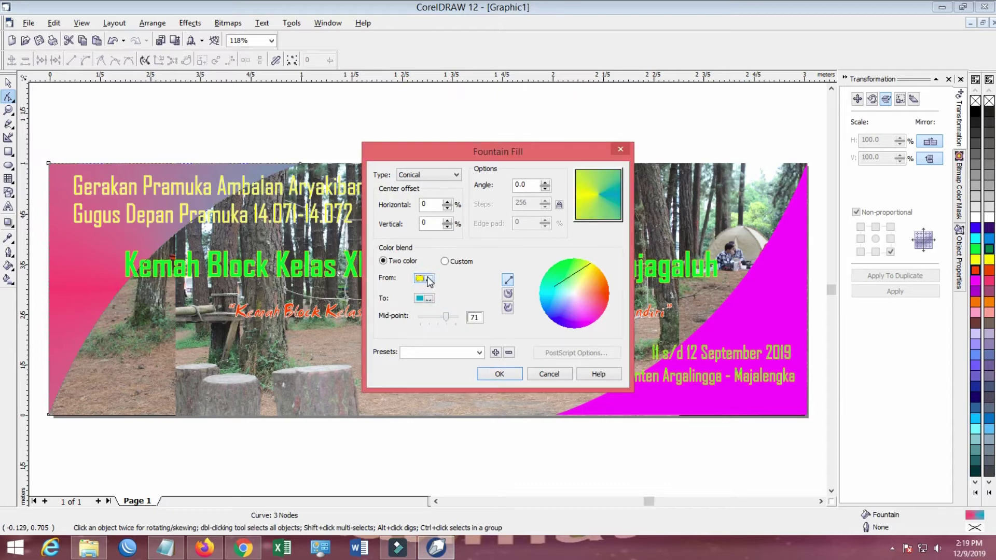
pyautogui.click(428, 279)
pyautogui.moveTo(480, 322); pyautogui.dragTo(480, 300)
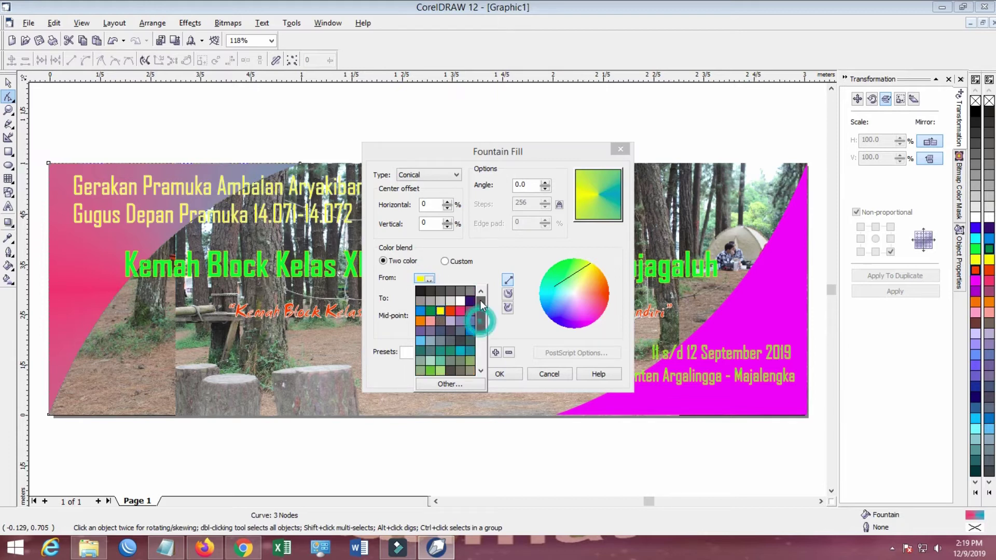
pyautogui.click(459, 310)
# Set the blend's end colour to golden yellow and apply the fountain fill to the upper-left corner shape
pyautogui.click(428, 299)
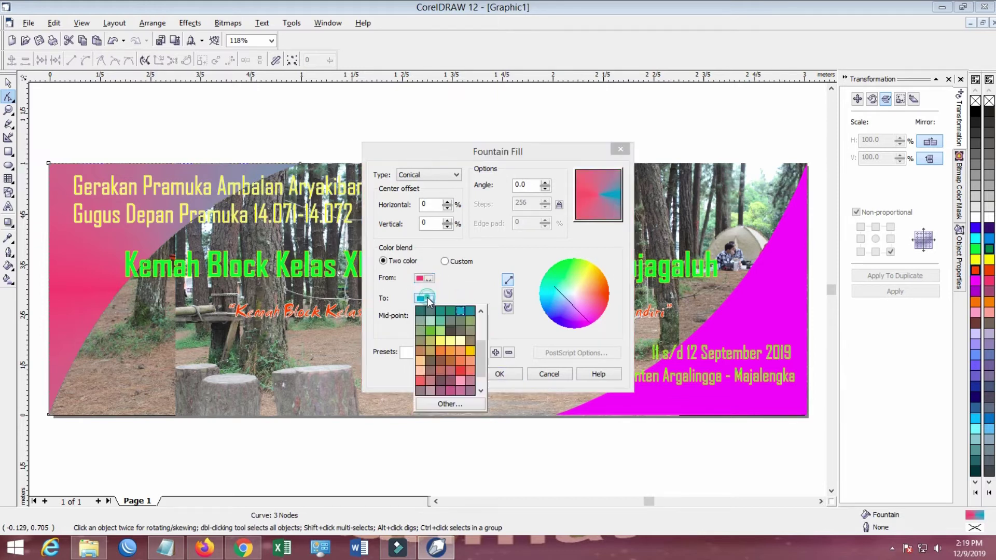
pyautogui.click(466, 345)
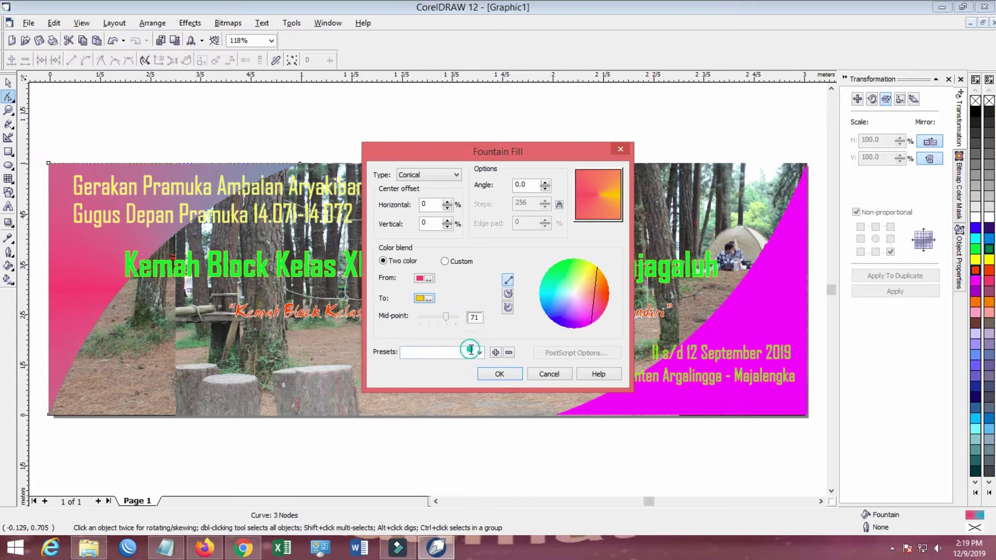
pyautogui.click(498, 374)
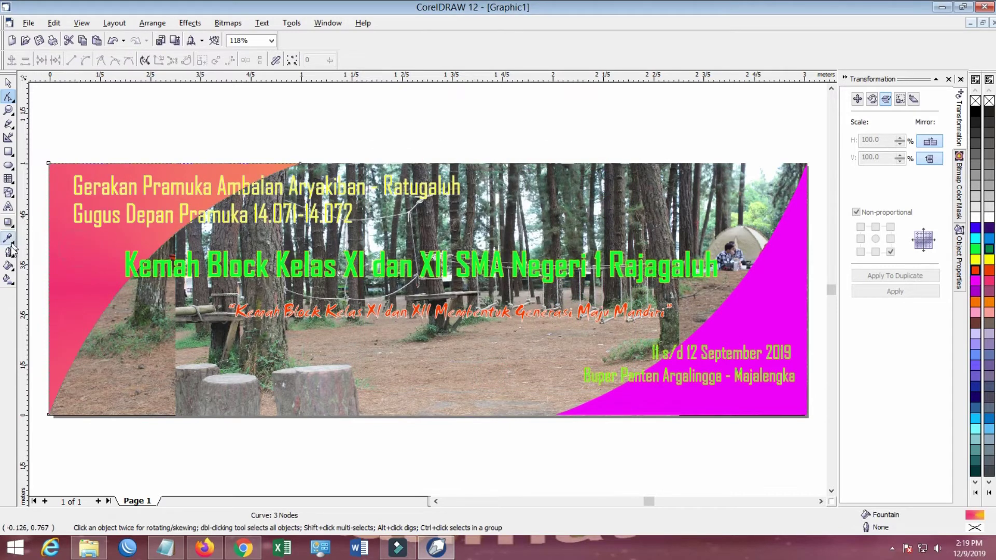
# Edit the upper-left corner shape's conical fill again, choosing Magenta as the starting colour and pale yellow as the end colour
pyautogui.click(8, 266)
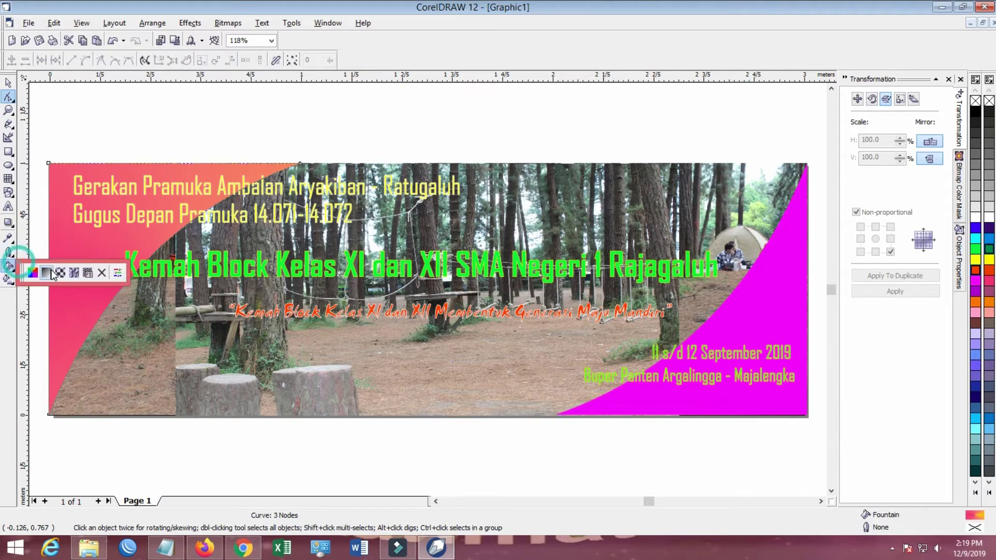
pyautogui.click(47, 273)
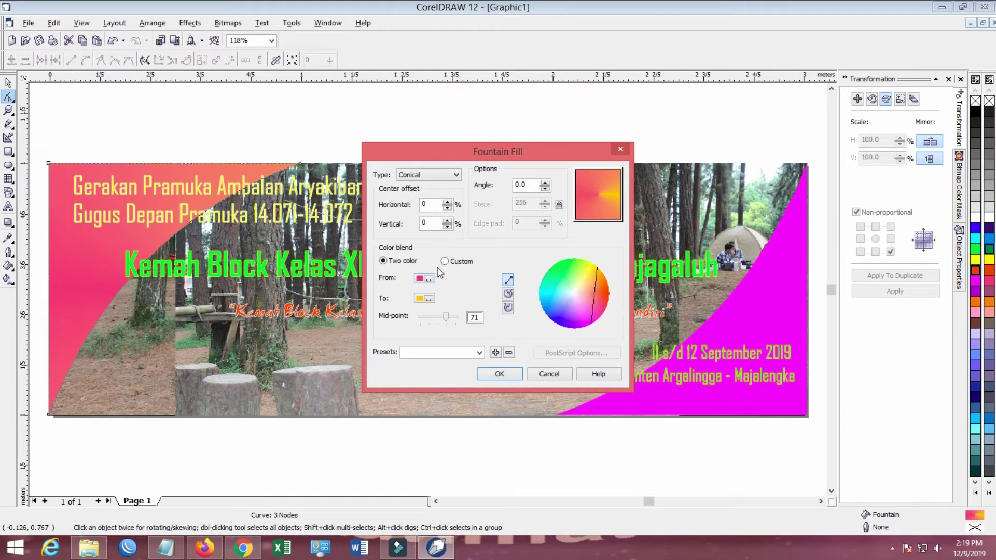
pyautogui.click(427, 280)
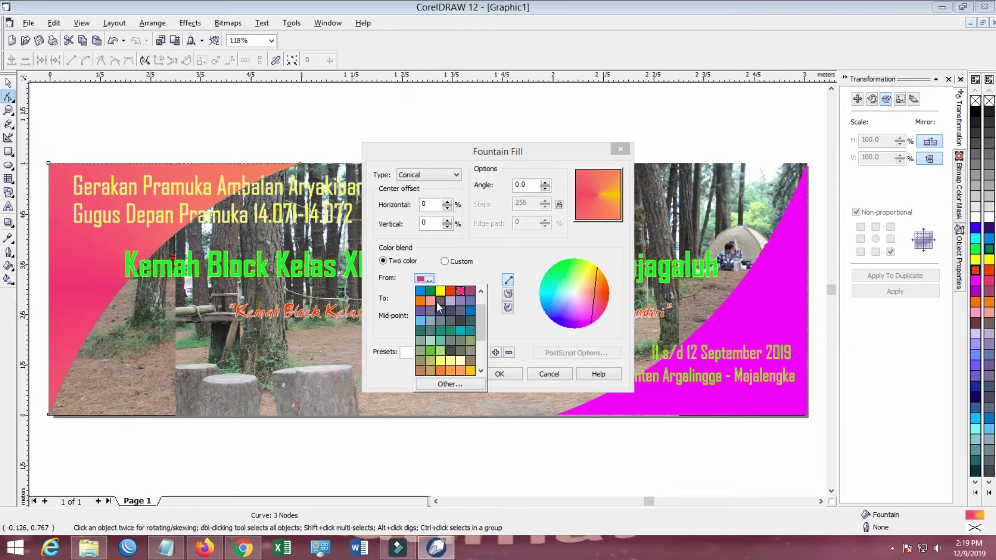
pyautogui.scroll(1, 476, 300)
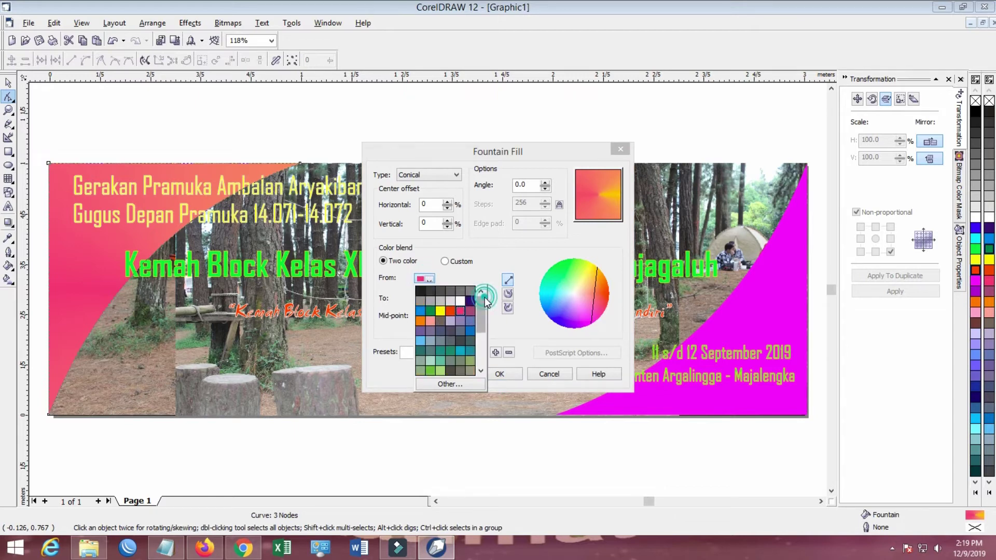
pyautogui.click(462, 312)
pyautogui.click(424, 299)
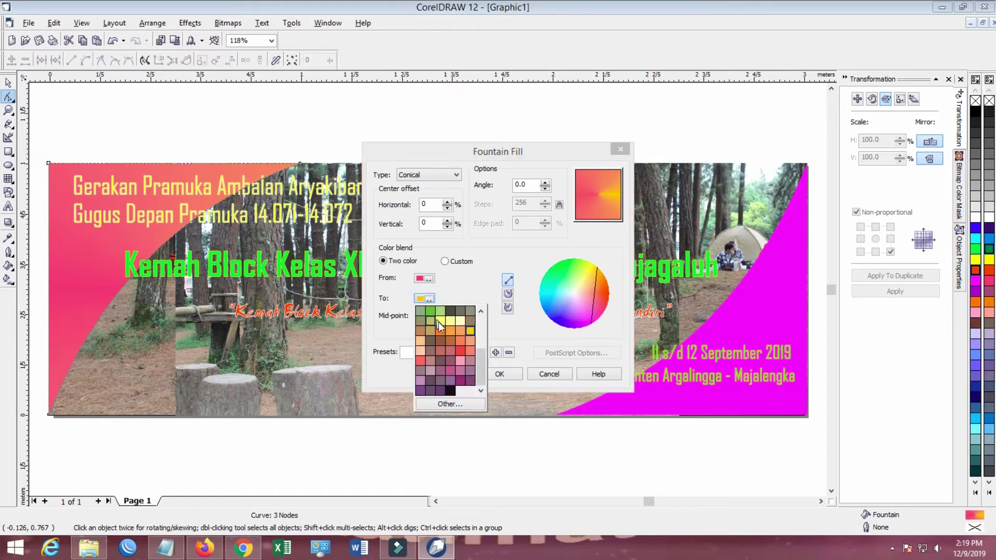
pyautogui.click(463, 320)
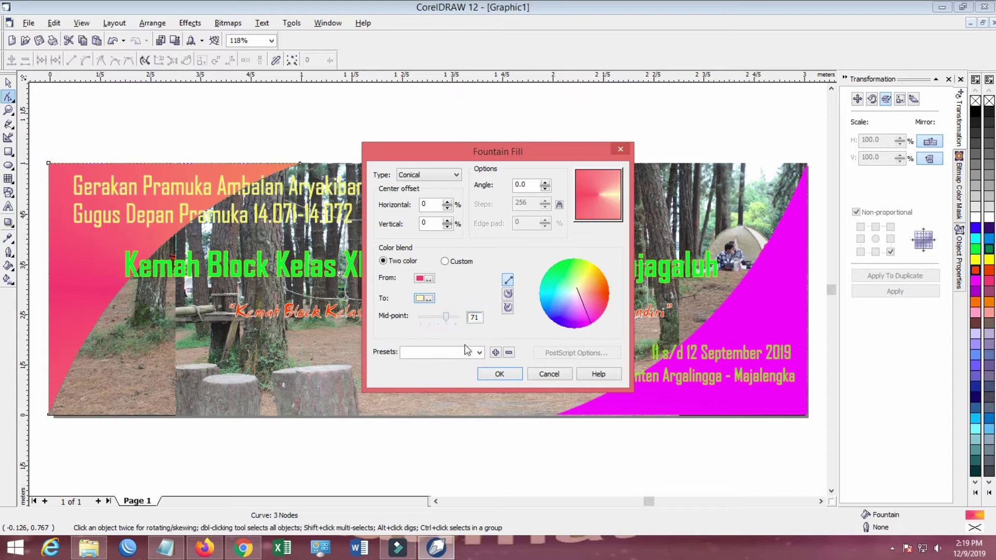
pyautogui.click(491, 374)
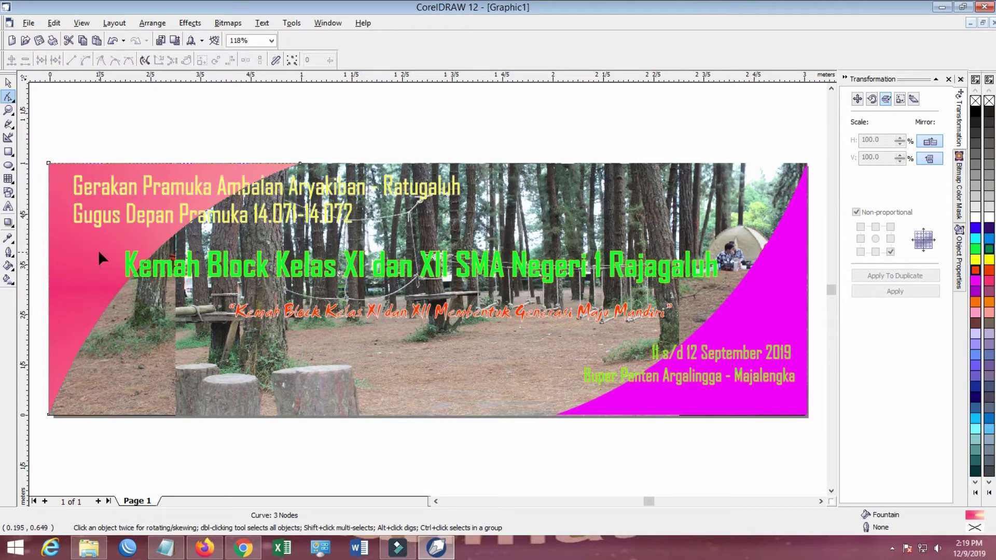
pyautogui.click(9, 266)
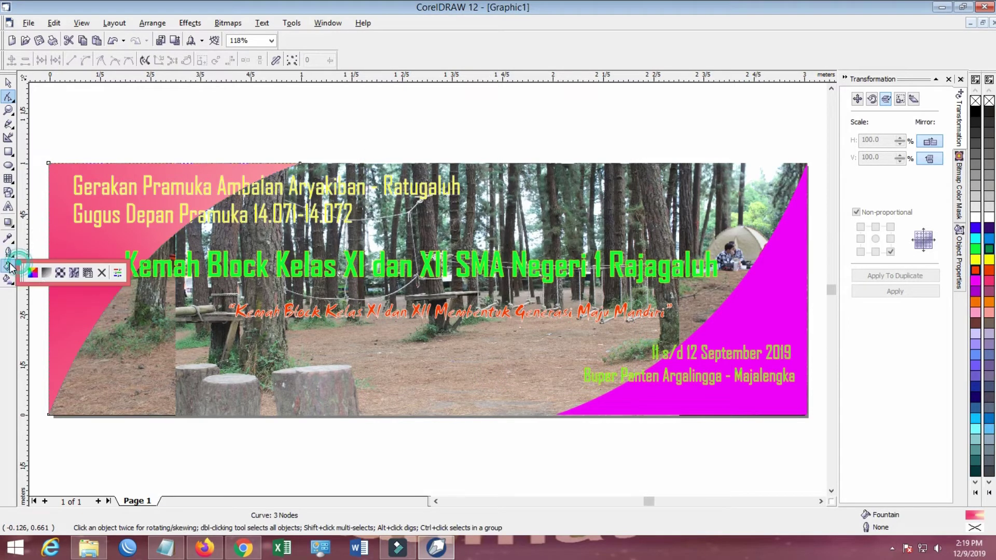
pyautogui.click(56, 272)
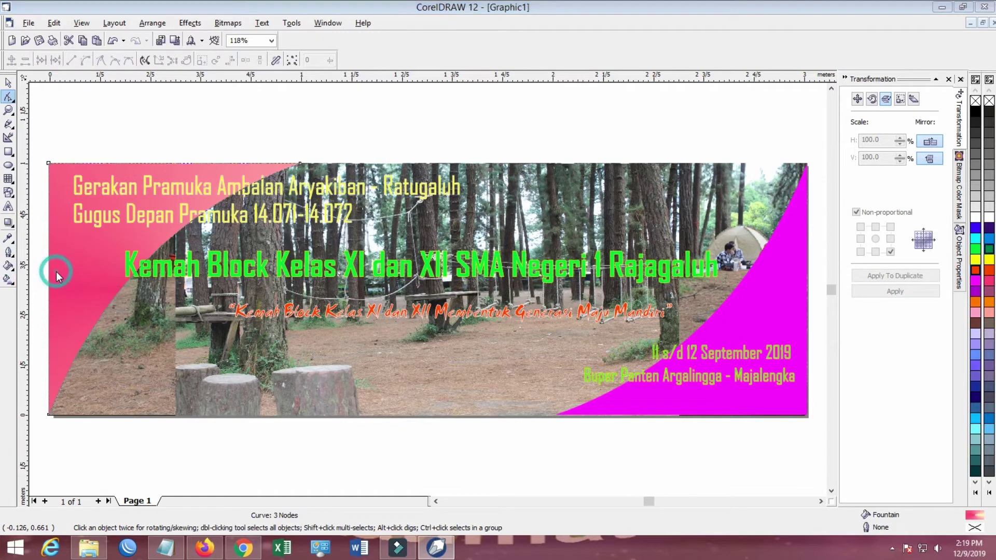
pyautogui.click(425, 194)
pyautogui.click(411, 212)
pyautogui.click(424, 197)
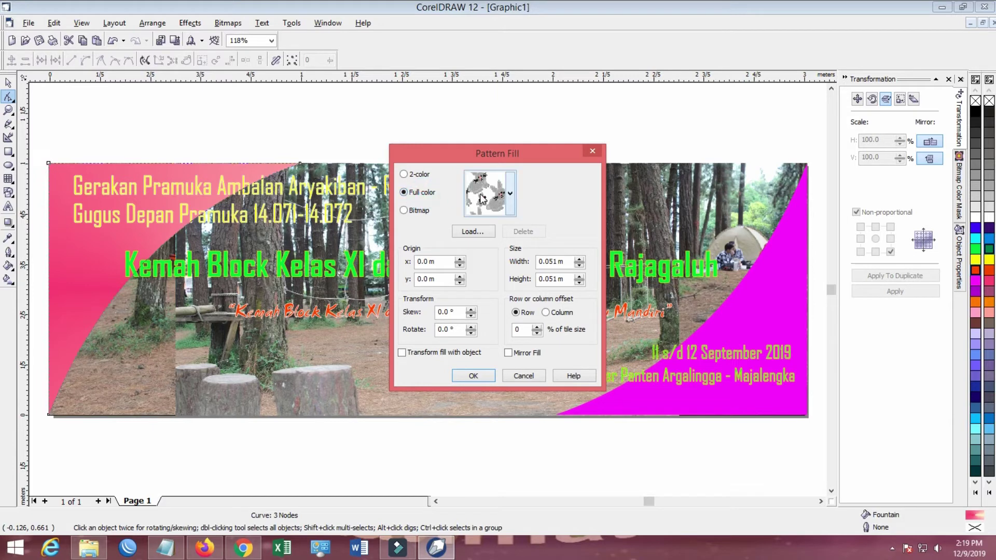
pyautogui.click(482, 198)
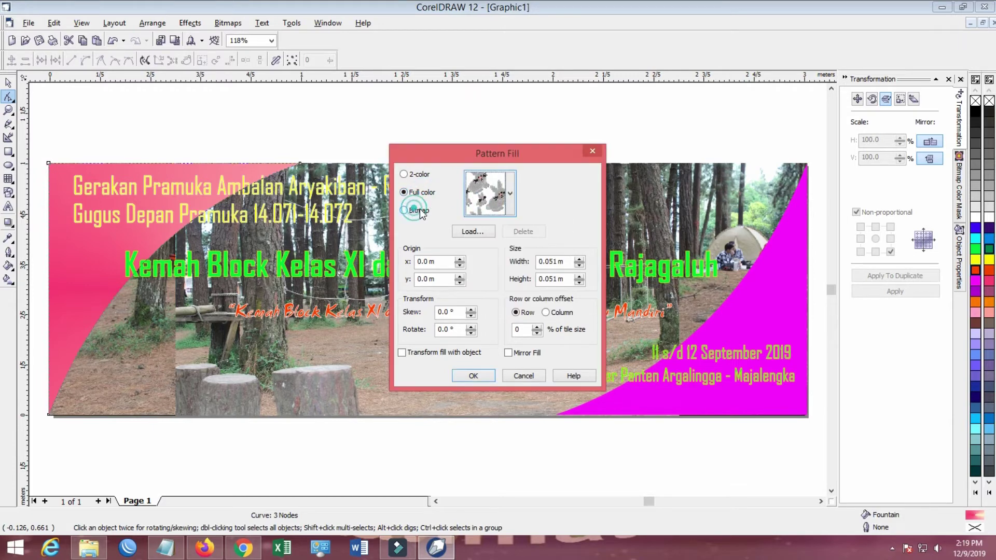
pyautogui.click(473, 232)
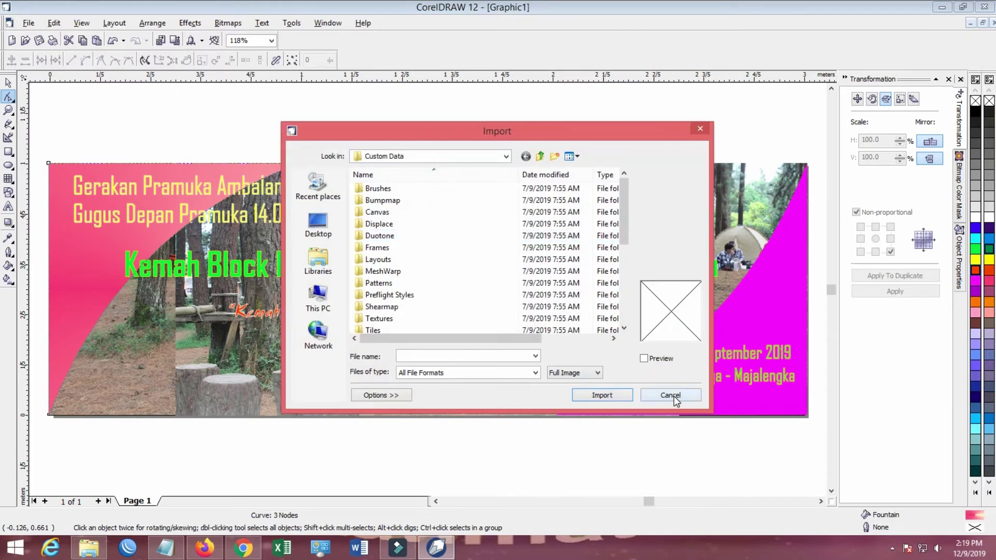
pyautogui.click(671, 395)
pyautogui.click(533, 375)
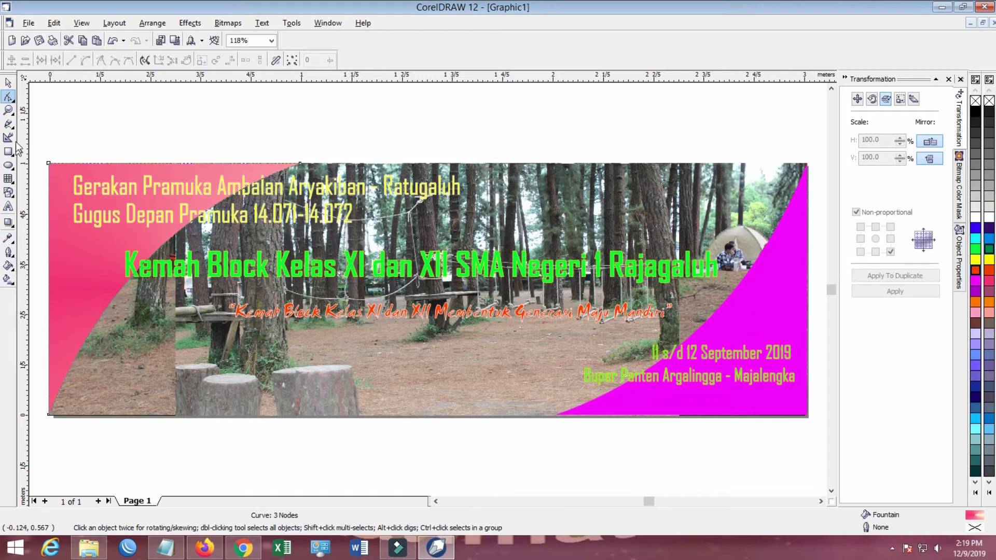
# Start a fountain fill for the lower-right magenta corner shape and try the Radial and Square types, ending with Conical
pyautogui.click(8, 82)
pyautogui.click(772, 326)
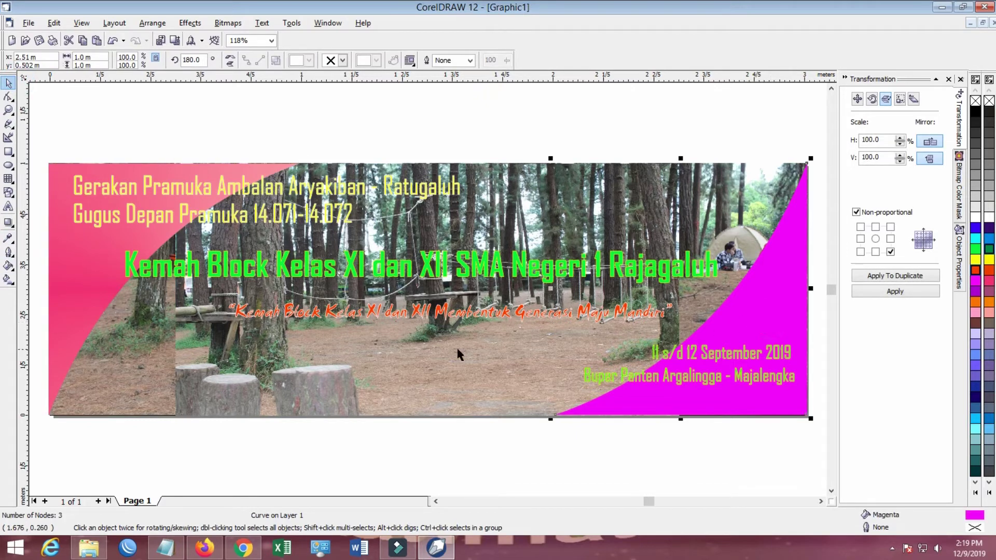
pyautogui.click(8, 267)
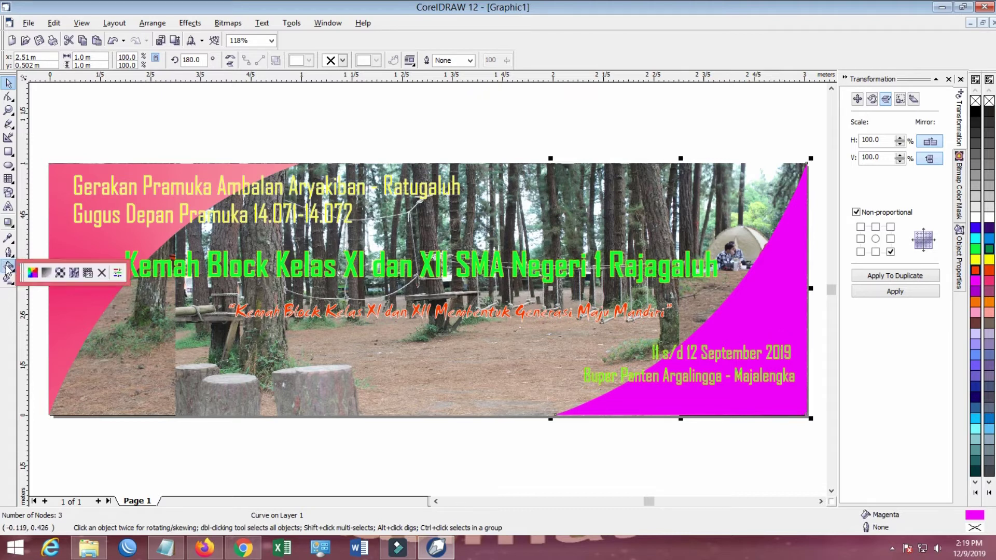
pyautogui.click(40, 273)
pyautogui.click(432, 175)
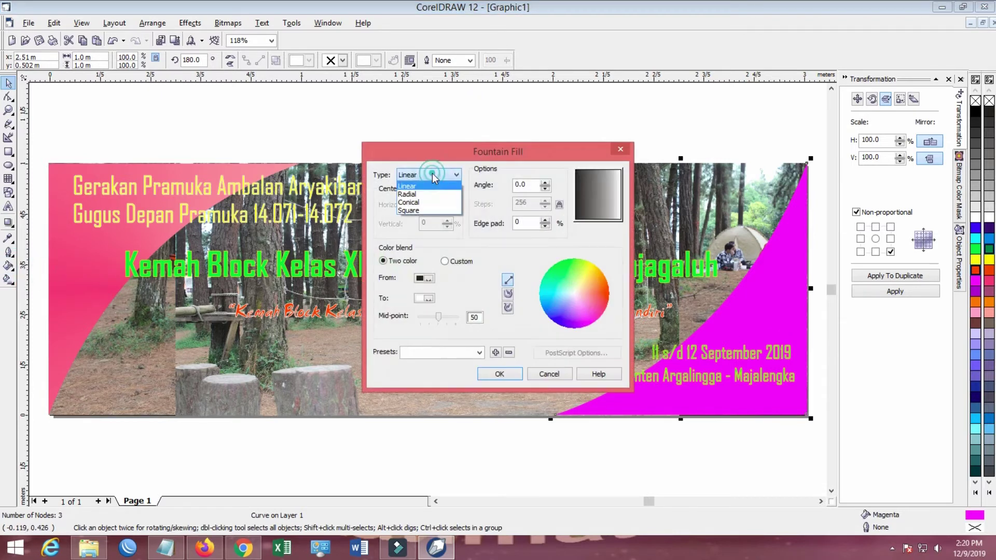
pyautogui.click(432, 174)
pyautogui.click(432, 174)
pyautogui.click(424, 193)
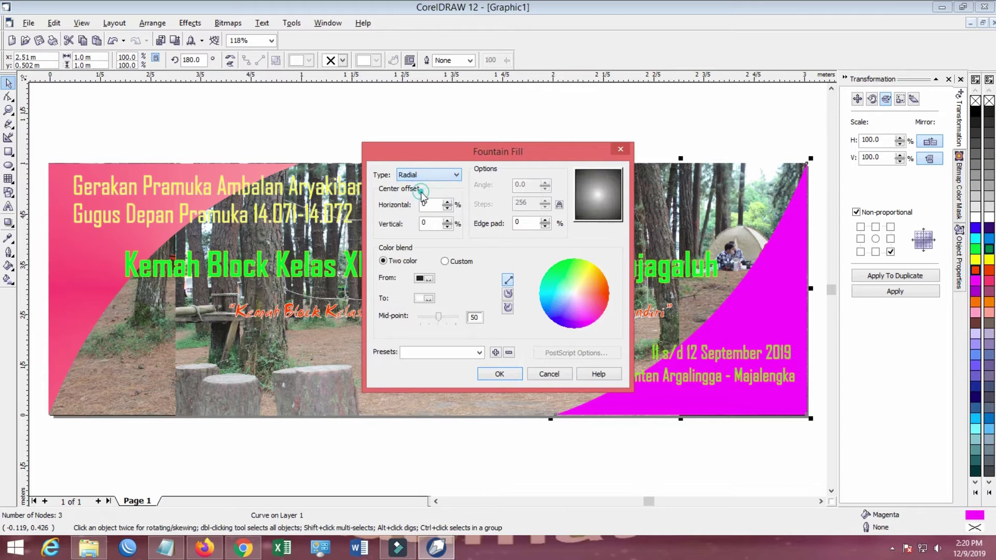
pyautogui.click(431, 174)
pyautogui.click(423, 210)
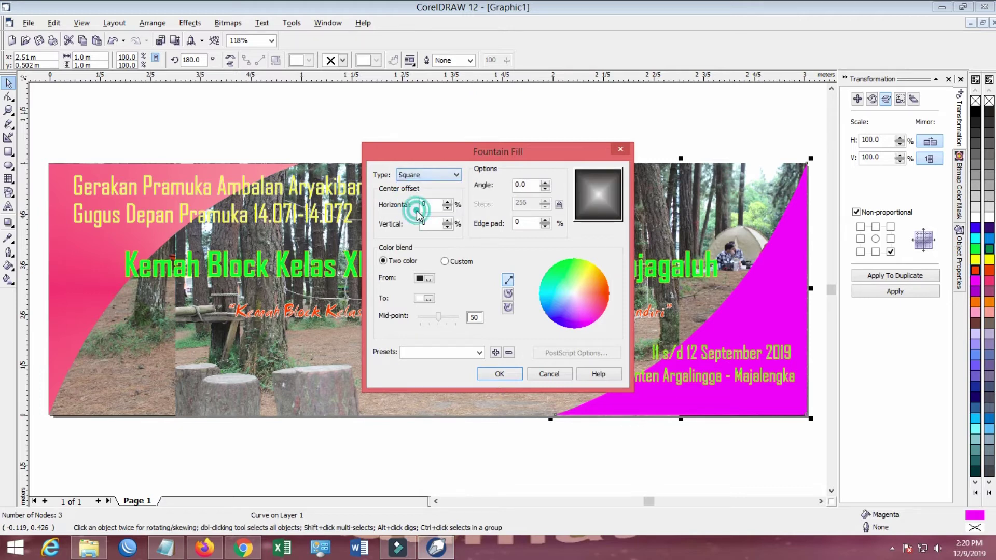
pyautogui.click(431, 175)
pyautogui.click(421, 202)
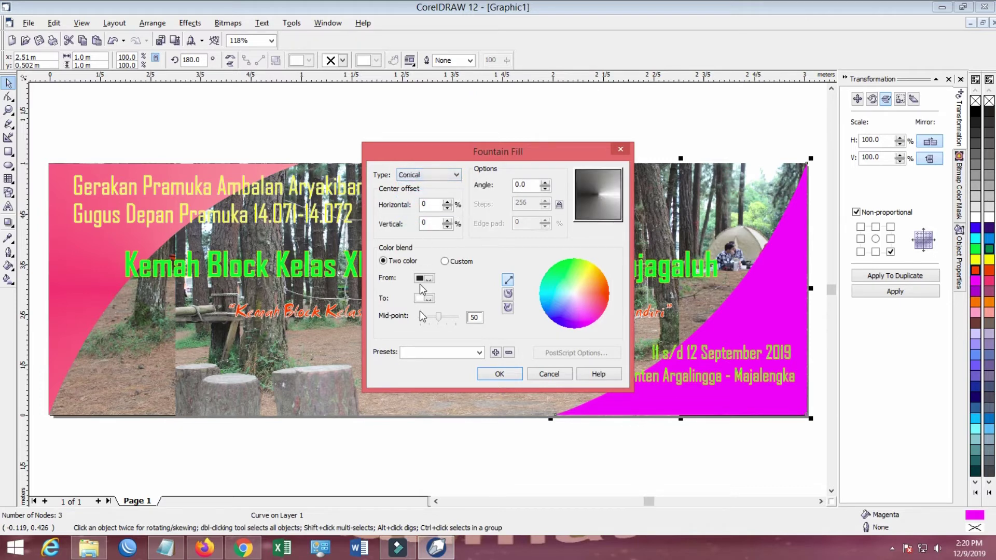
# Blend the conical fill from Magenta to white and apply it to the lower-right corner shape
pyautogui.click(429, 279)
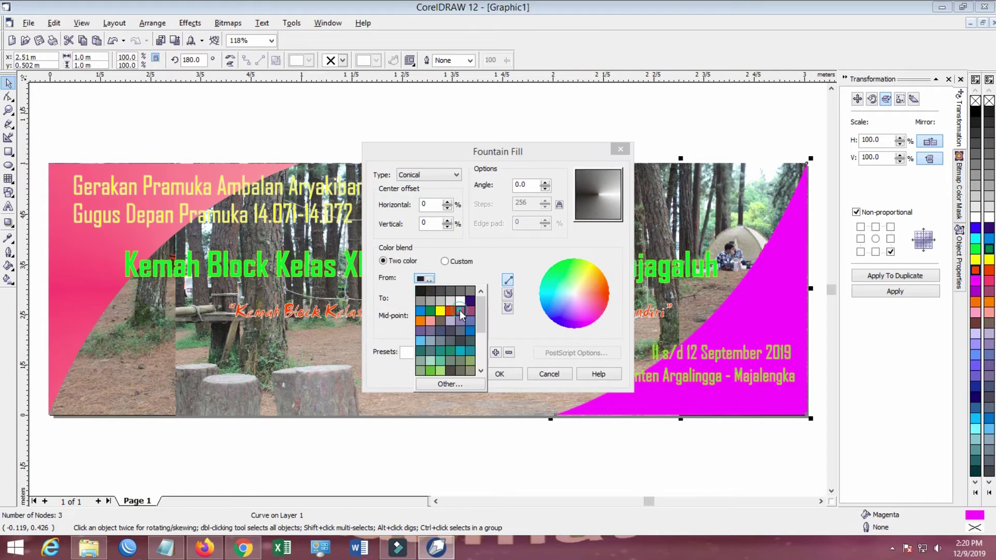
pyautogui.click(460, 310)
pyautogui.click(429, 299)
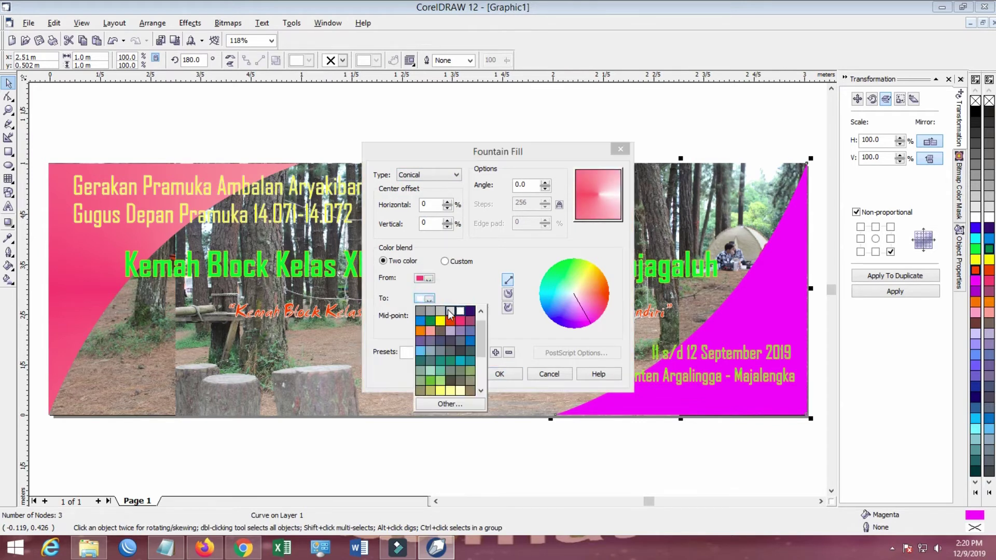
pyautogui.click(460, 312)
pyautogui.click(498, 374)
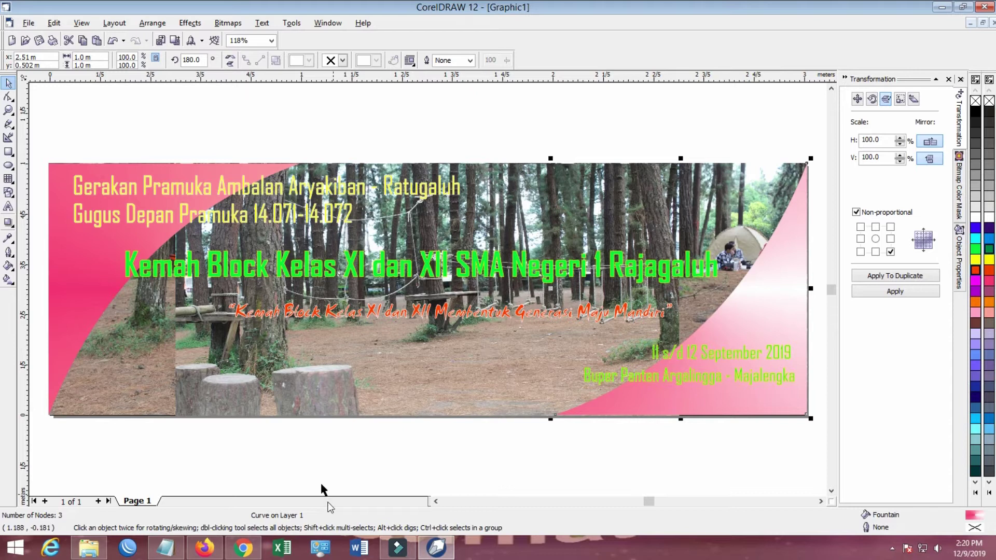
# Change the lower-right corner shape's conical fill to start from green, raise the mid-point and apply it
pyautogui.click(8, 266)
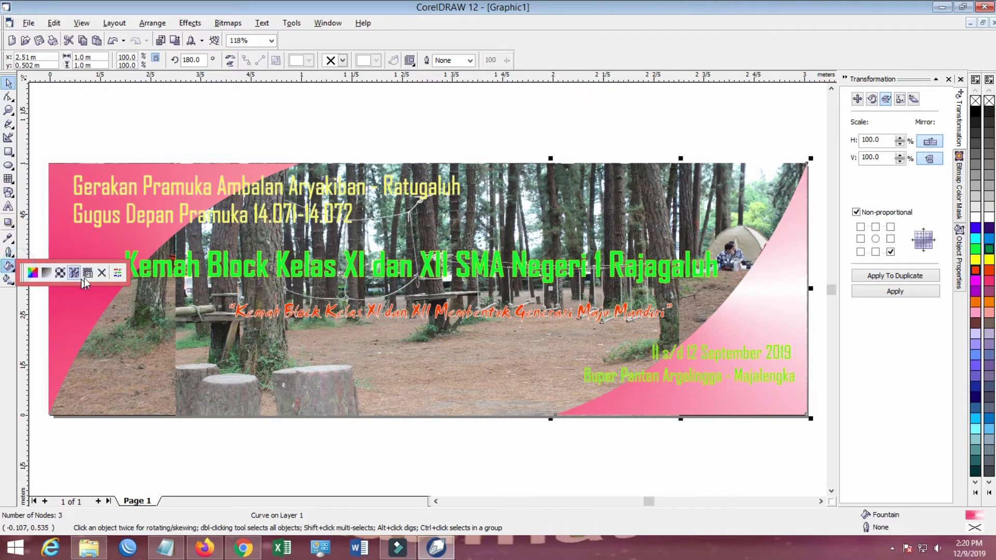
pyautogui.click(47, 273)
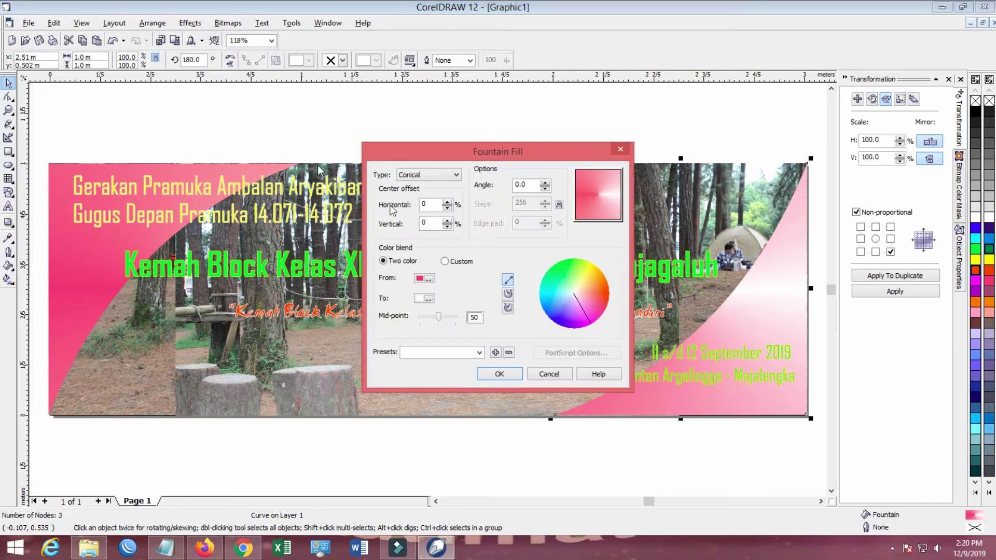
pyautogui.click(430, 280)
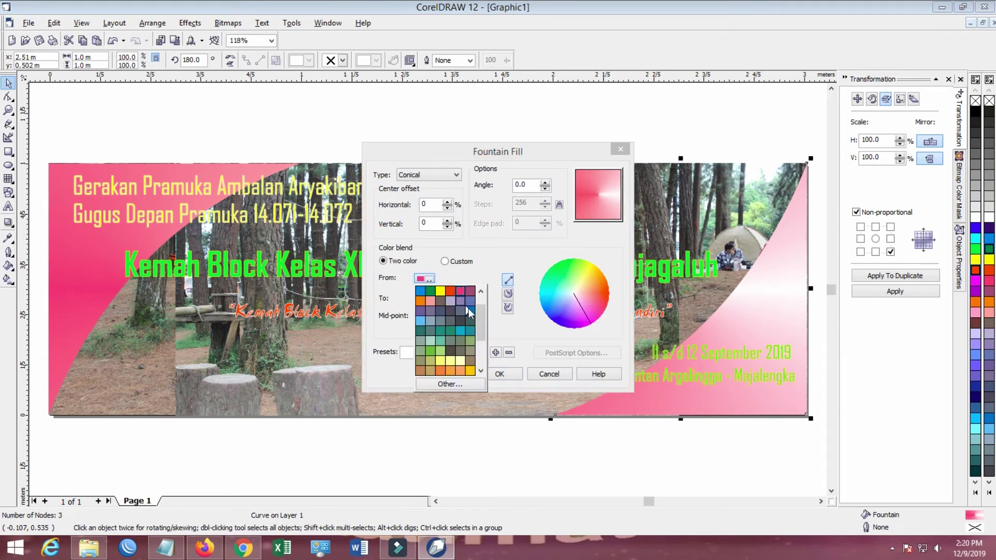
pyautogui.scroll(-2, 475, 309)
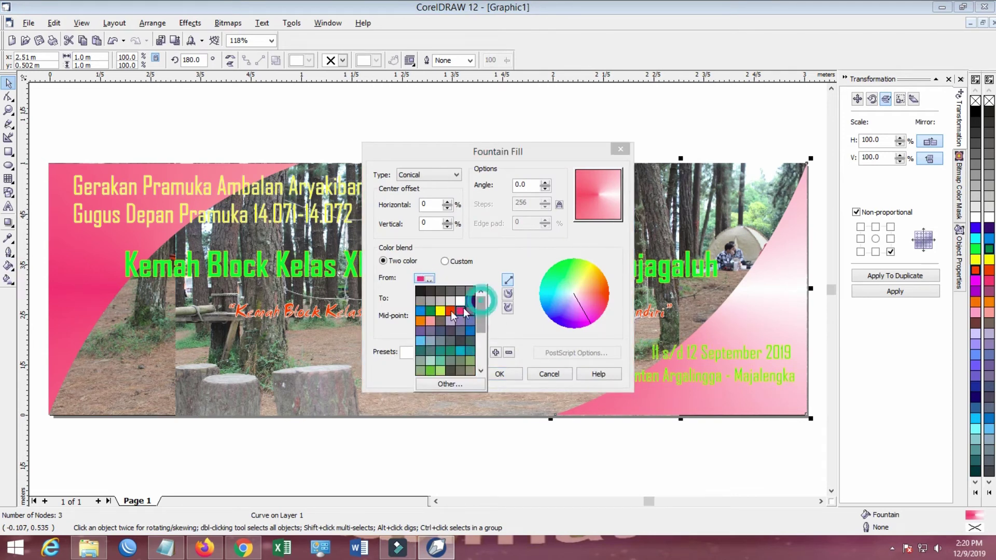
pyautogui.click(432, 310)
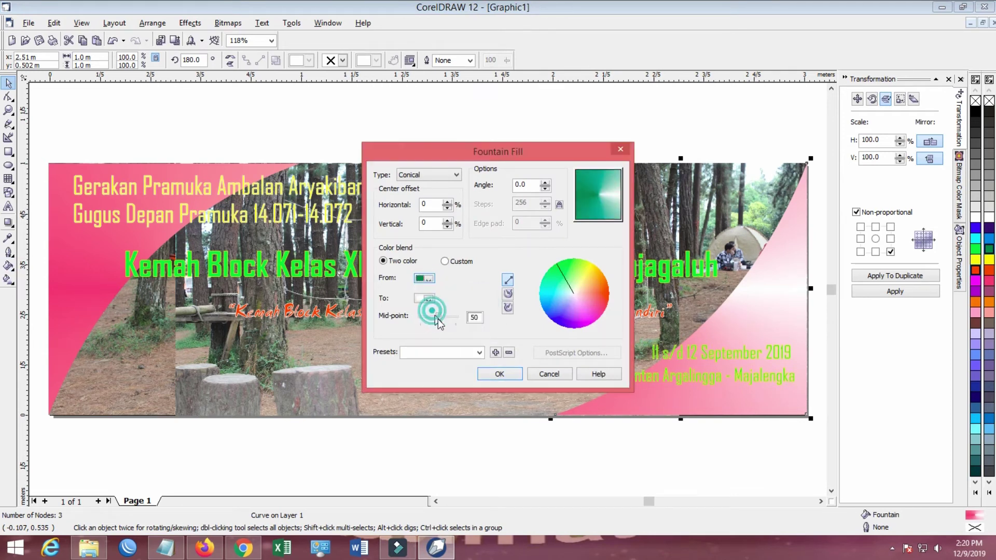
pyautogui.moveTo(441, 322)
pyautogui.mouseDown()
pyautogui.moveTo(449, 322)
pyautogui.moveTo(427, 324)
pyautogui.moveTo(453, 324)
pyautogui.mouseUp()
pyautogui.click(498, 373)
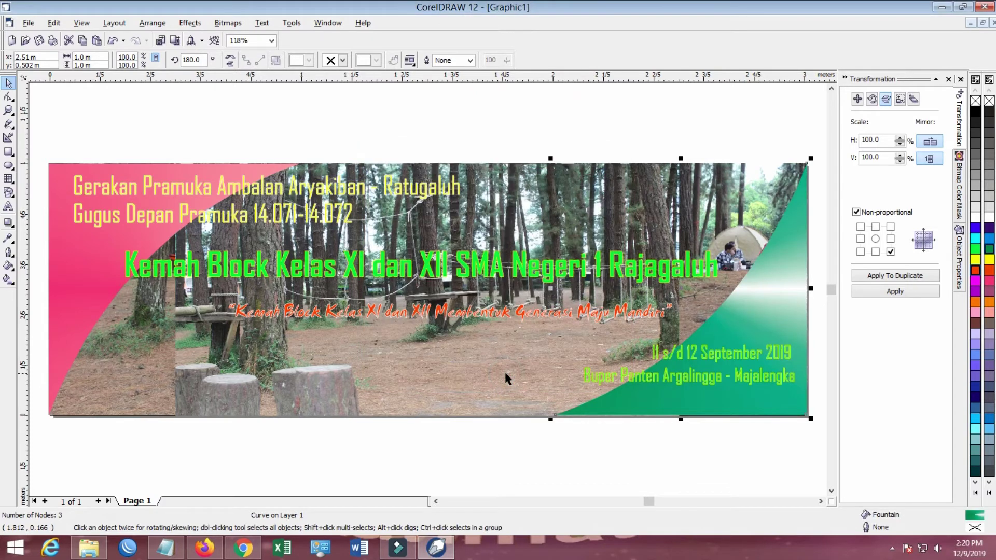
# Edit the upper-left corner shape's conical fountain fill, choosing green as the starting colour and pale yellow as the end colour
pyautogui.click(98, 247)
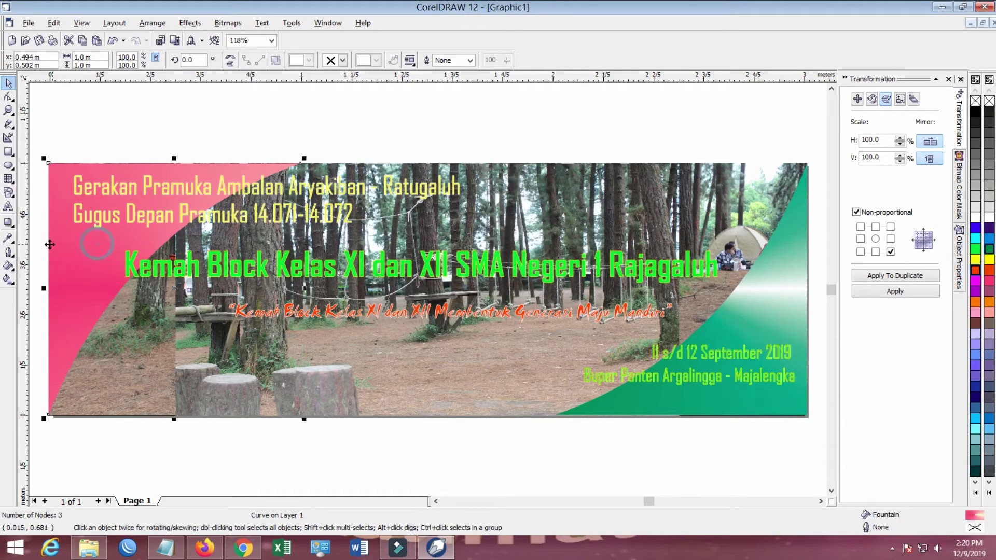
pyautogui.click(9, 267)
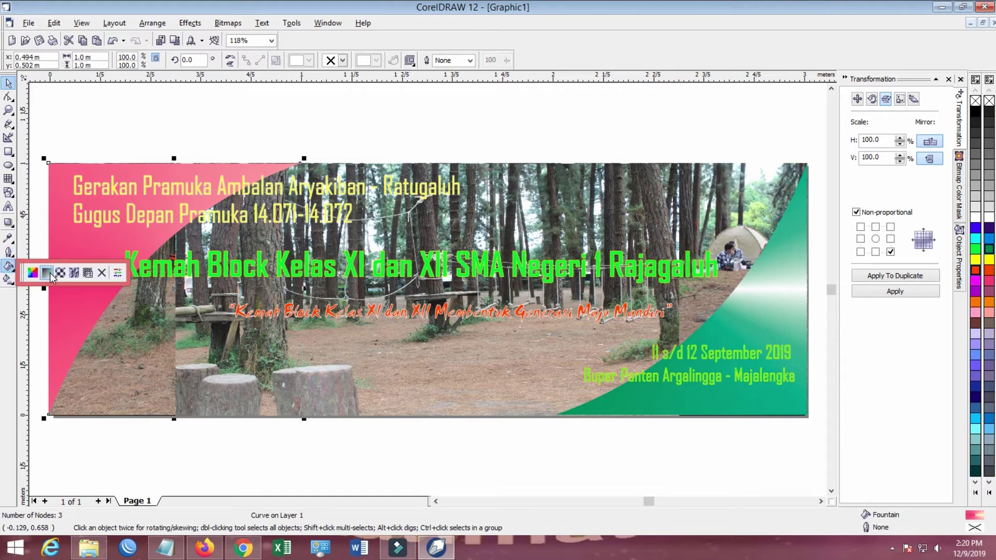
pyautogui.click(45, 270)
pyautogui.click(429, 279)
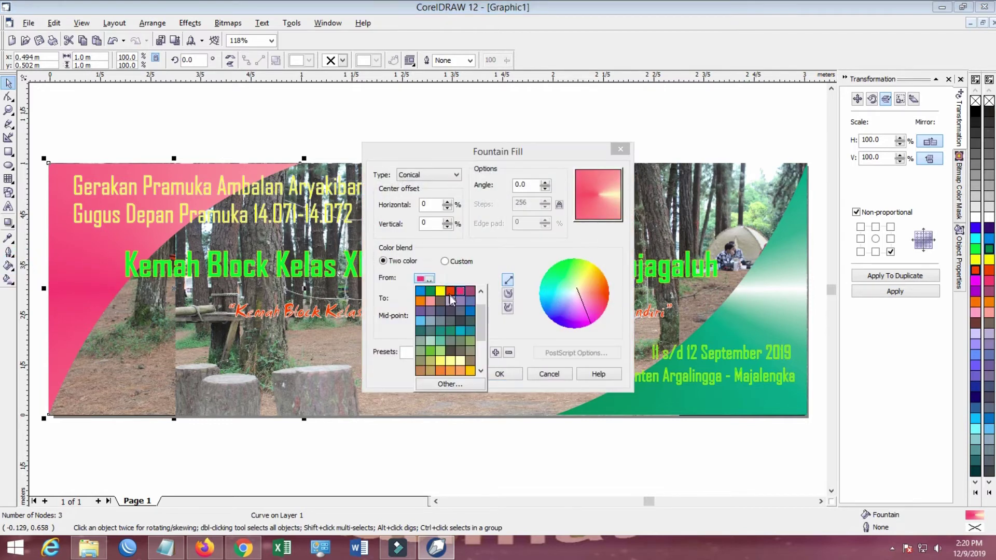
pyautogui.click(432, 290)
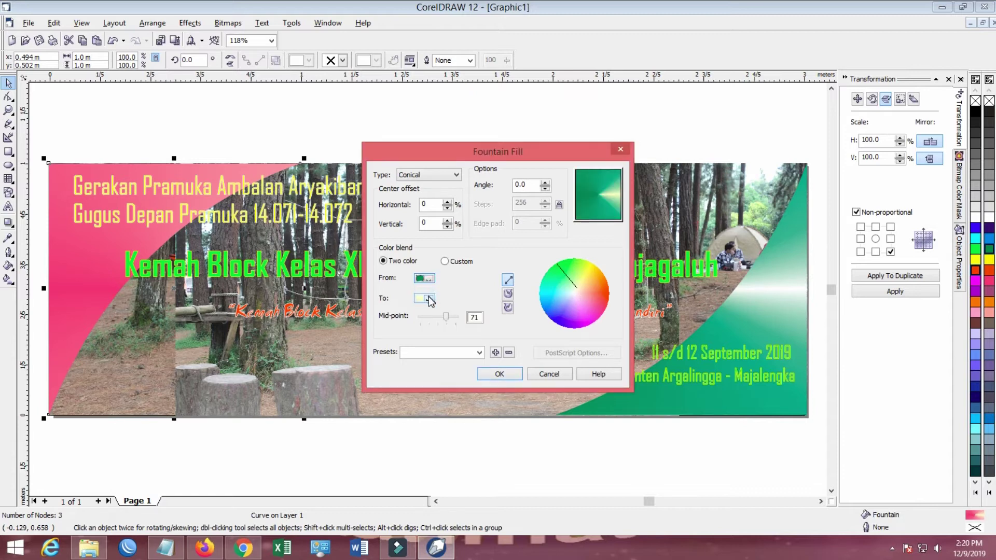
pyautogui.click(428, 299)
pyautogui.click(457, 298)
# Set the fill's mid-point to 61 and horizontal center offset to -20%, and apply it to the upper-left corner shape
pyautogui.moveTo(447, 321)
pyautogui.mouseDown()
pyautogui.moveTo(423, 322)
pyautogui.moveTo(444, 323)
pyautogui.mouseUp()
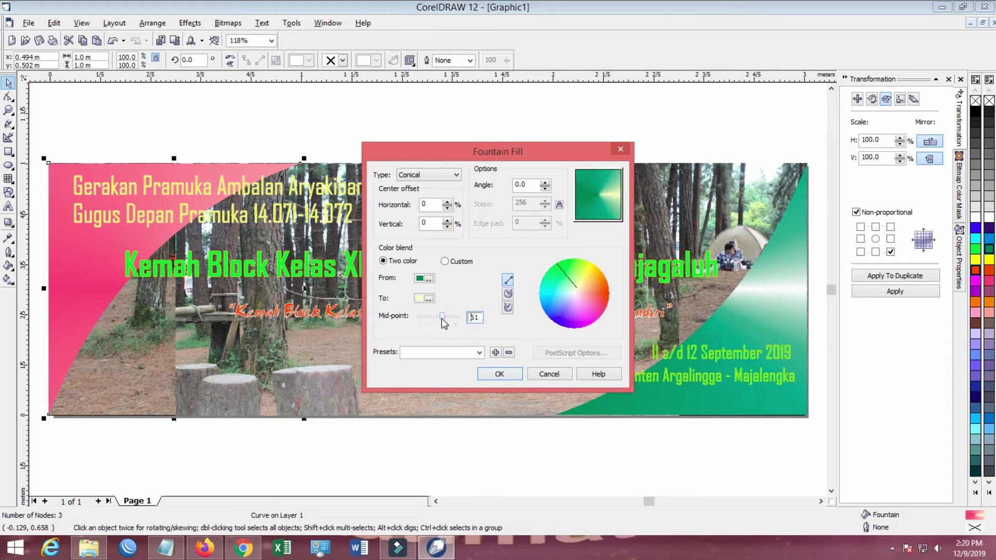
pyautogui.click(447, 201)
pyautogui.click(447, 208)
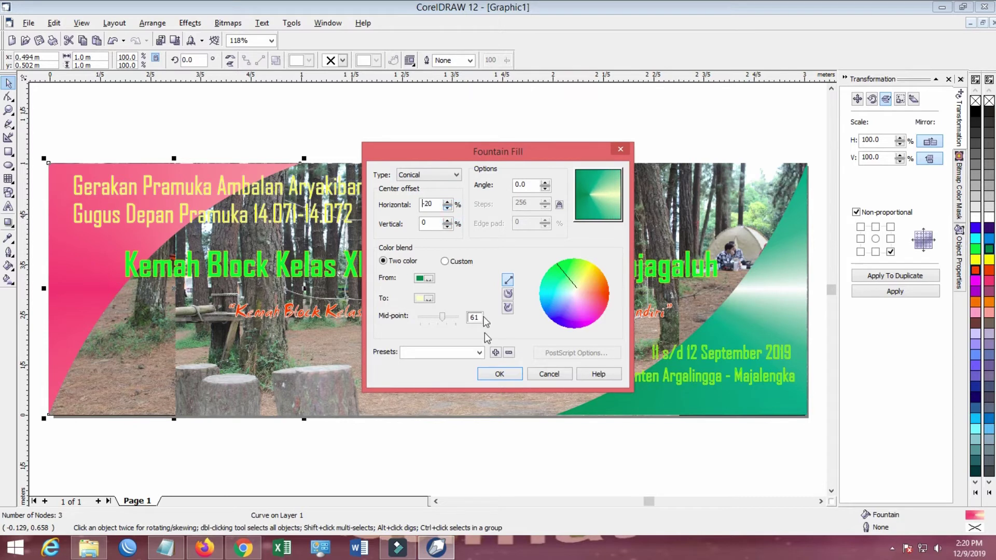
pyautogui.click(493, 374)
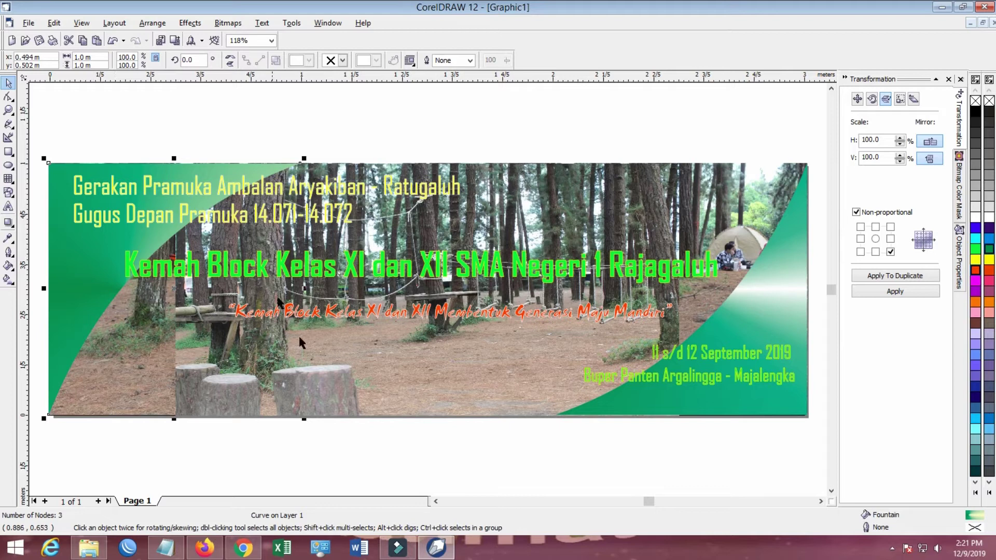
# Try a Yellow fill on the quoted slogan line, restore Red and enlarge the line to about 217 pt
pyautogui.click(390, 312)
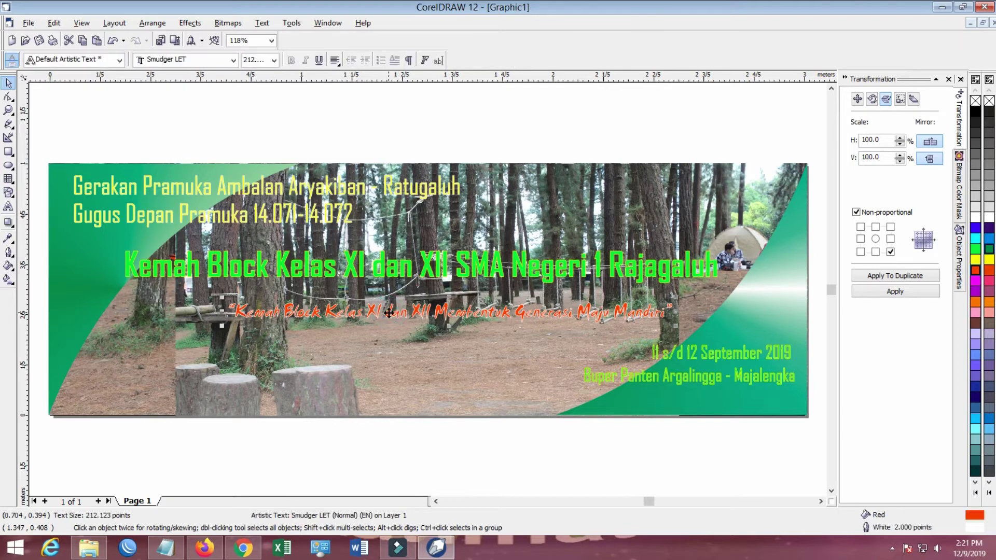
pyautogui.click(975, 261)
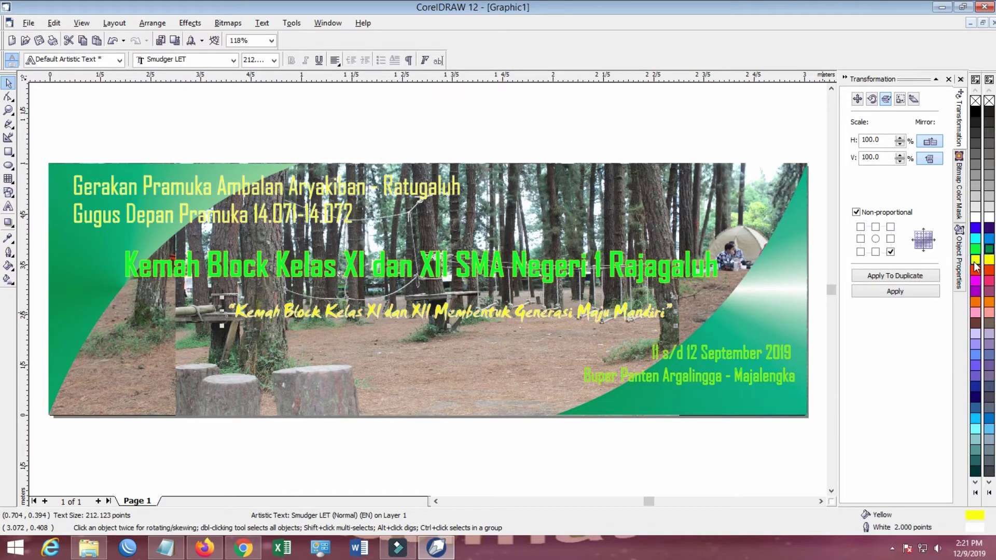
pyautogui.click(975, 270)
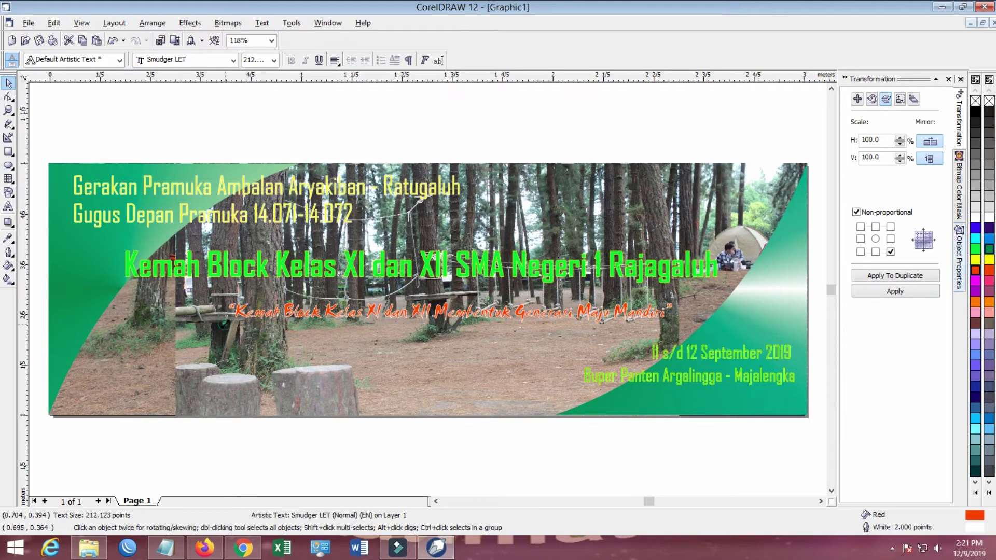
pyautogui.moveTo(224, 324); pyautogui.dragTo(214, 326)
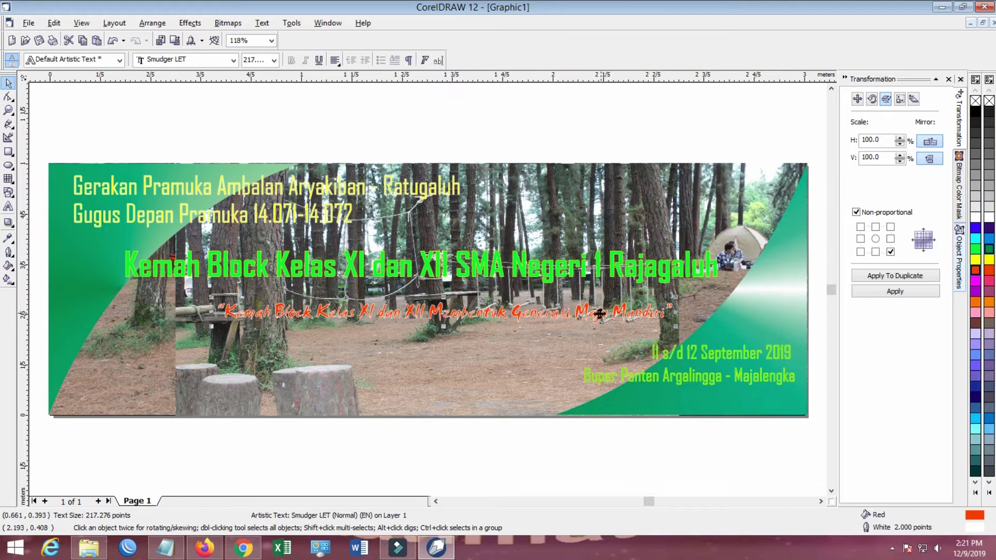
# Thicken the yellow outline of the green main title "Kemah Block Kelas XI dan XII SMA Negeri 1 Rajagaluh" to 16 points
pyautogui.click(557, 275)
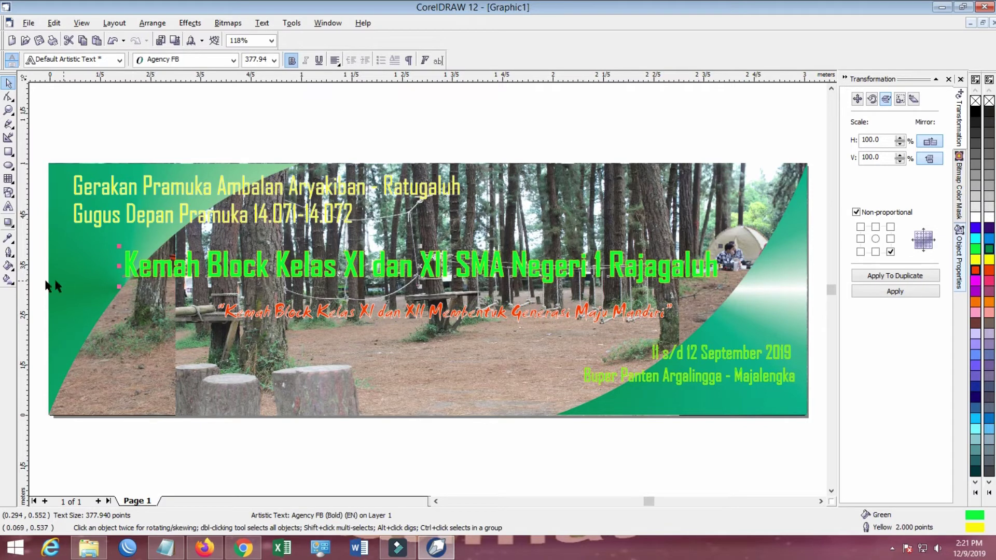
pyautogui.click(12, 267)
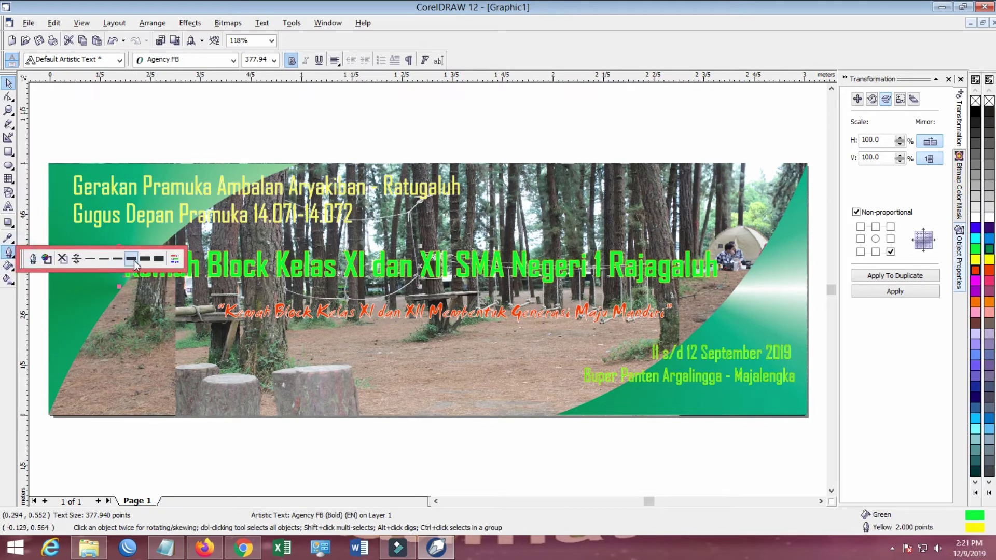
pyautogui.click(134, 260)
pyautogui.click(11, 253)
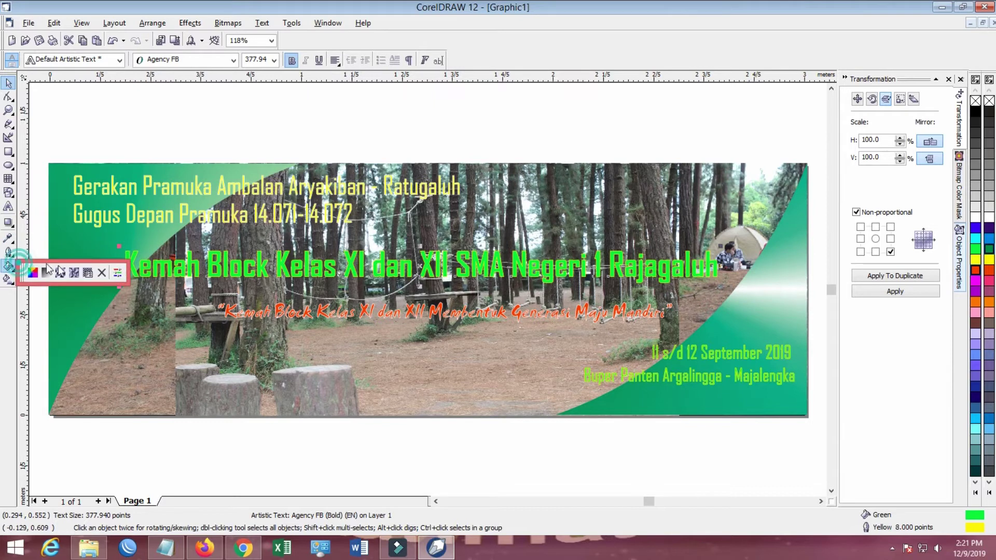
pyautogui.click(11, 253)
pyautogui.click(11, 253)
pyautogui.click(148, 261)
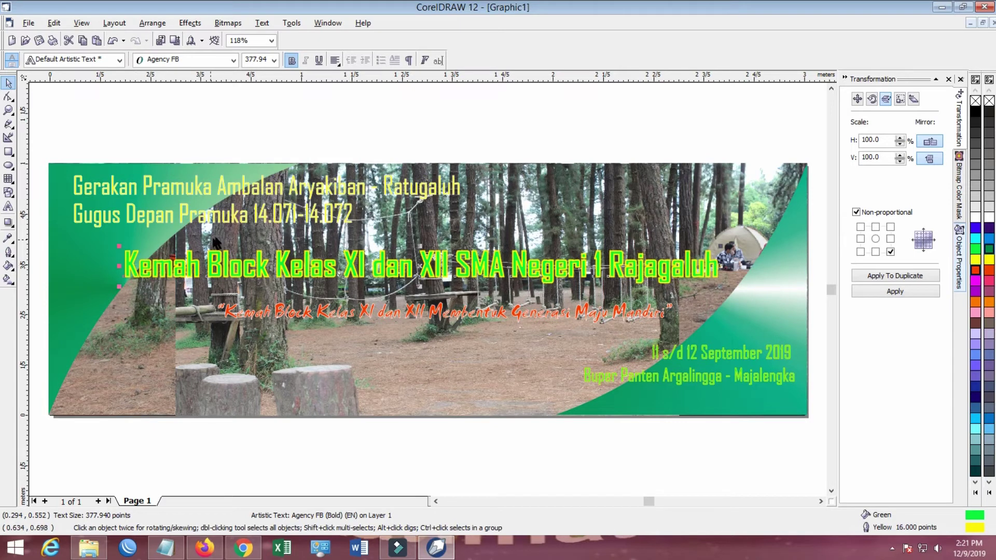
# Try 16-point and 8-point outlines on the two-line heading in the banner's upper-left corner
pyautogui.click(99, 195)
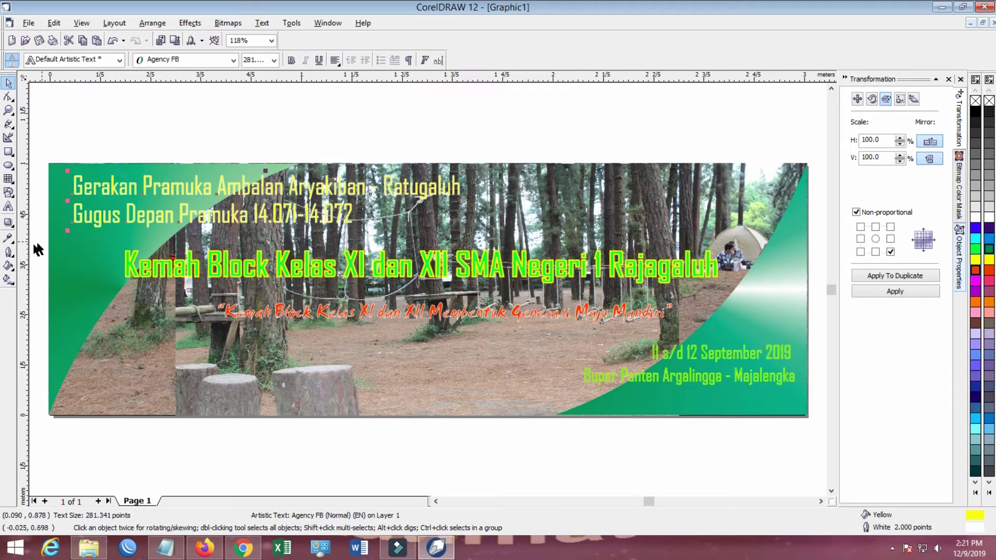
pyautogui.click(11, 252)
pyautogui.click(145, 263)
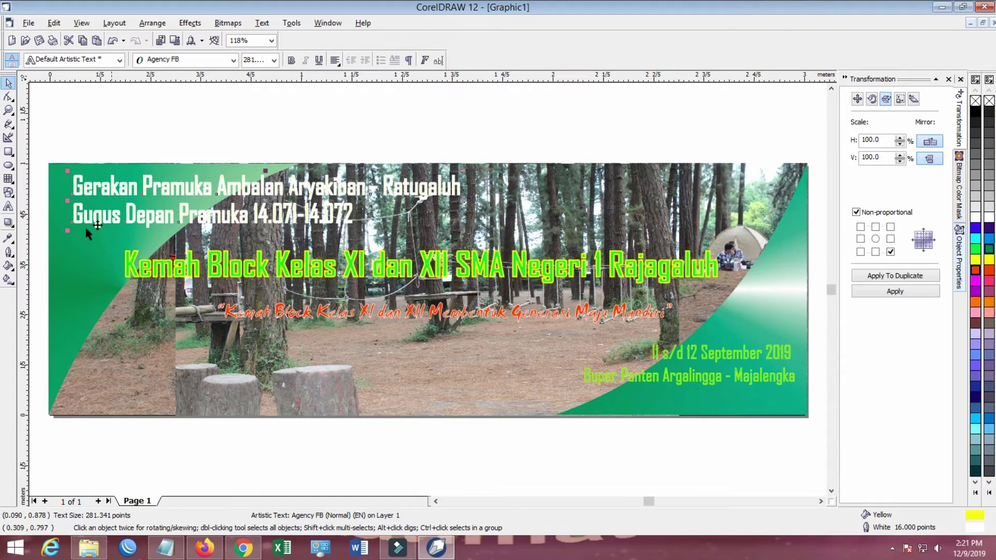
pyautogui.click(11, 257)
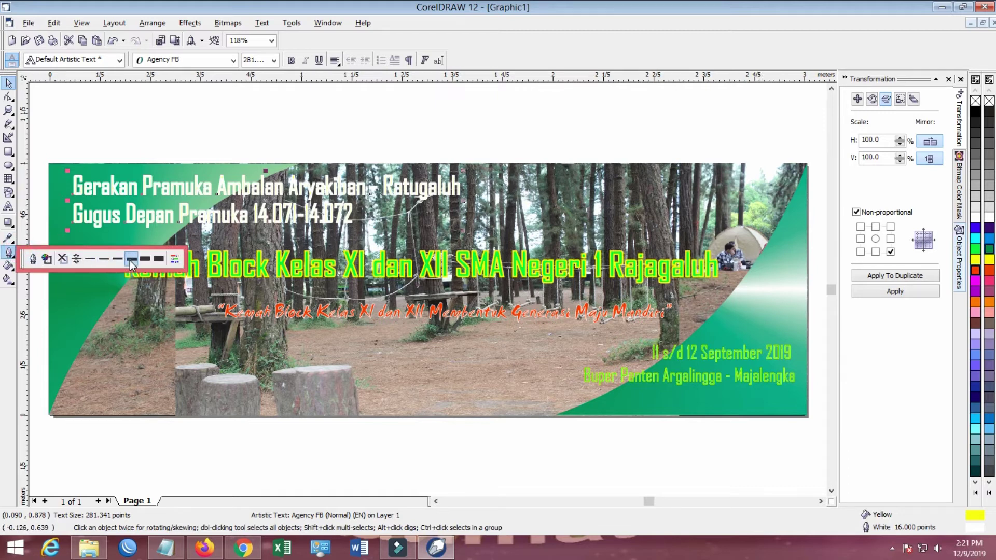
pyautogui.click(130, 260)
# Try Red, Yellow and Cyan fills on the two-line upper heading, ending with Blue
pyautogui.click(9, 253)
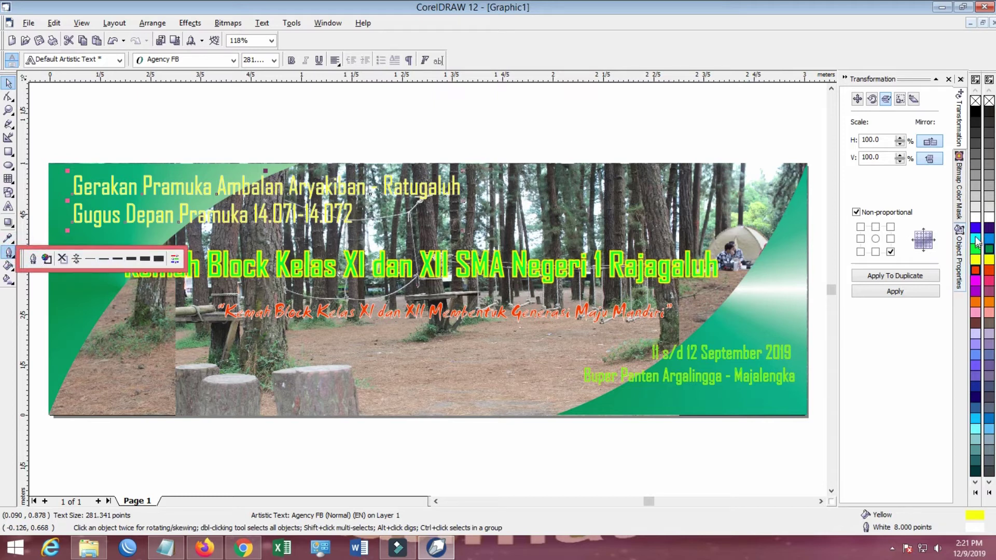
pyautogui.rightClick(977, 271)
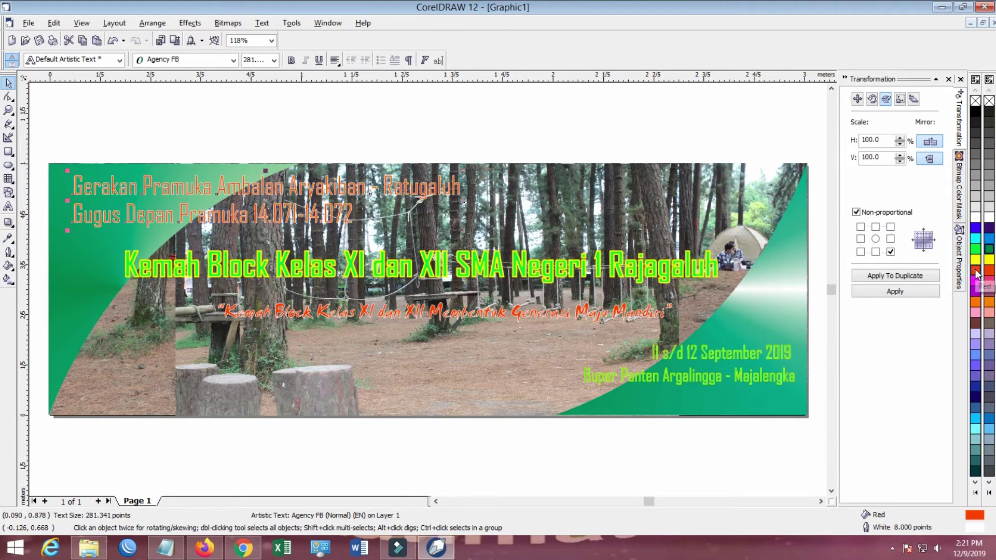
pyautogui.rightClick(976, 260)
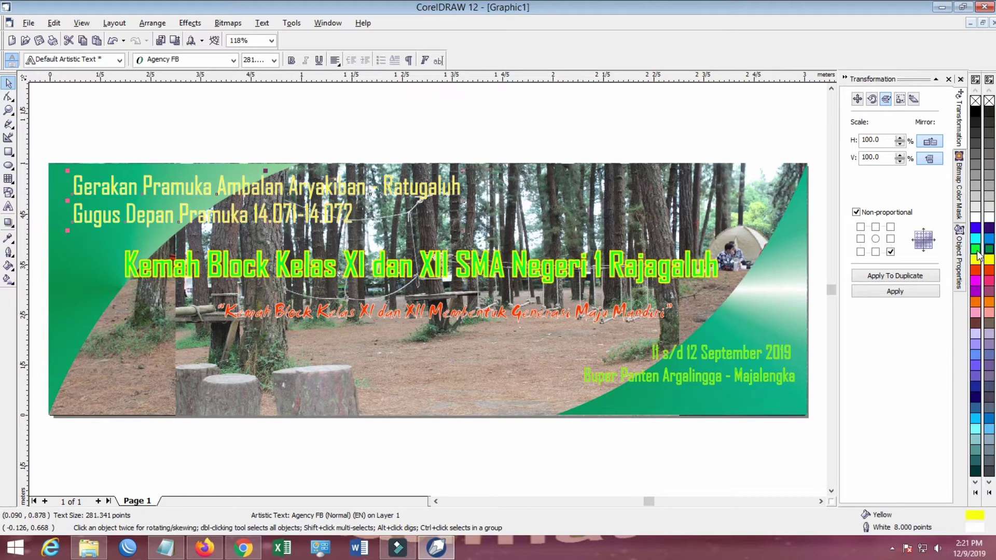
pyautogui.rightClick(976, 251)
pyautogui.rightClick(976, 239)
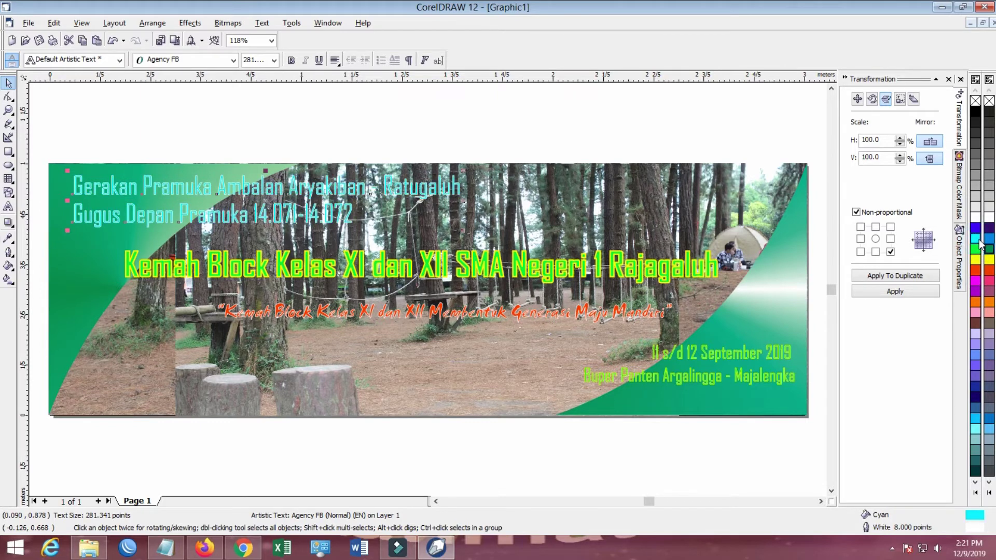
pyautogui.rightClick(976, 228)
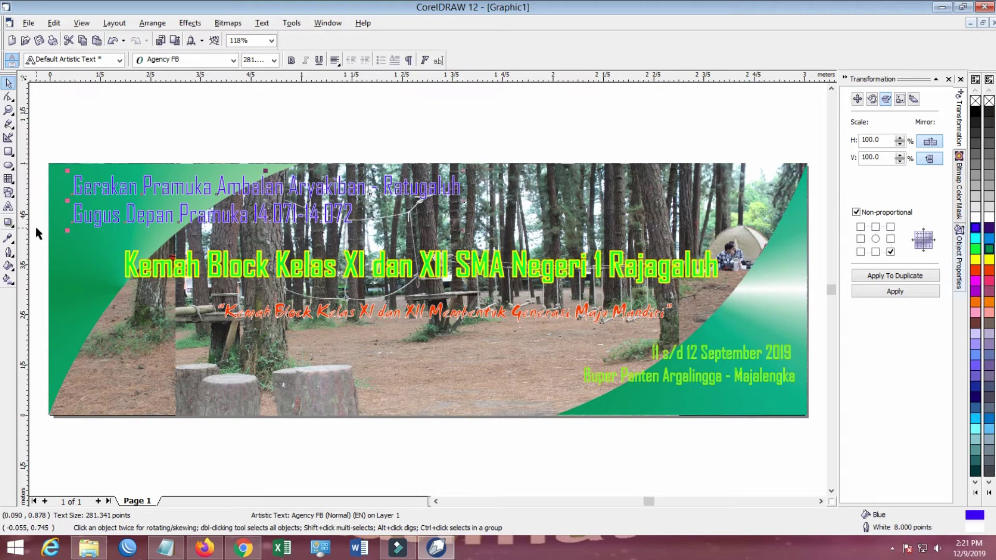
# Set the white outline of the blue two-line heading to 16 points and deselect the text
pyautogui.click(9, 253)
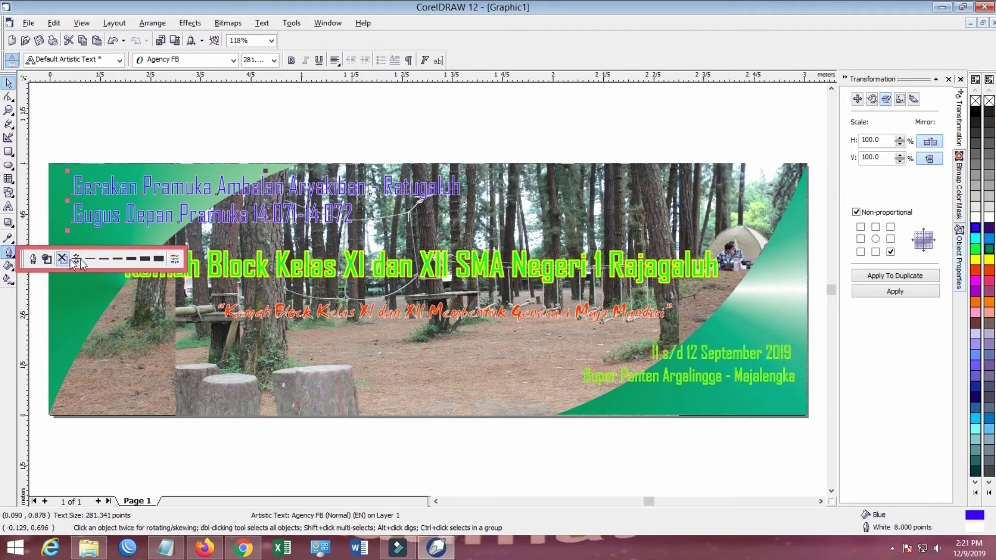
pyautogui.click(131, 259)
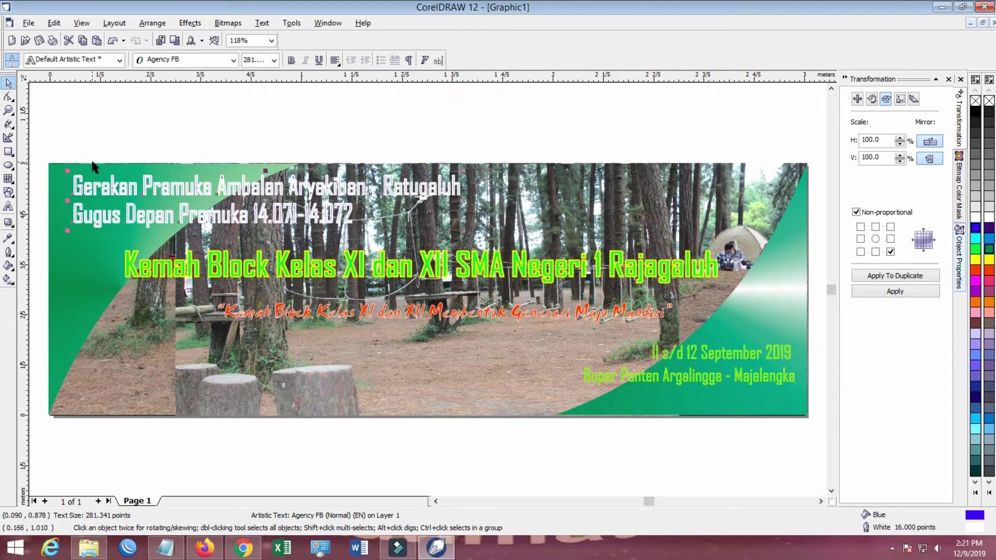
pyautogui.click(114, 122)
pyautogui.click(139, 197)
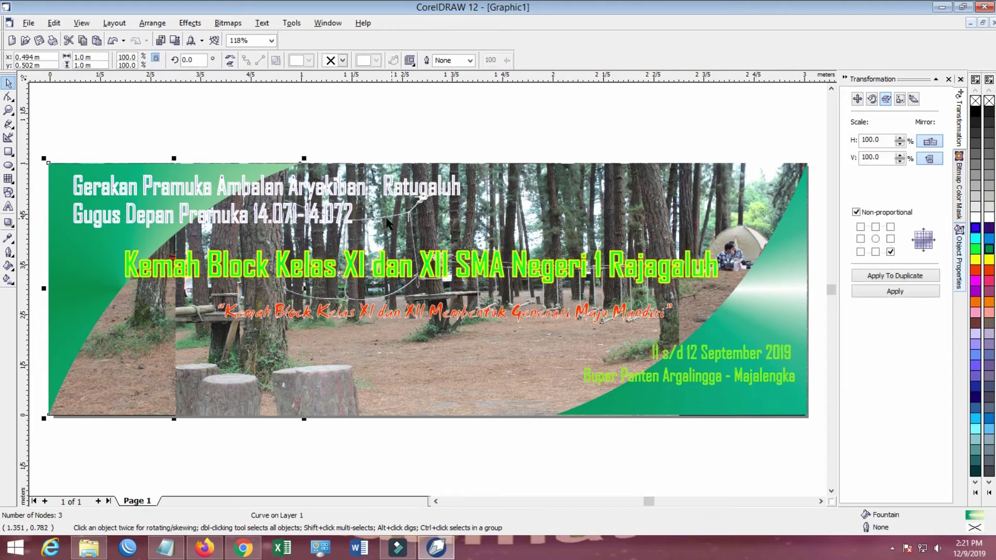
# Enlarge the two-line heading to about 294 pt and move it slightly to the right
pyautogui.click(312, 197)
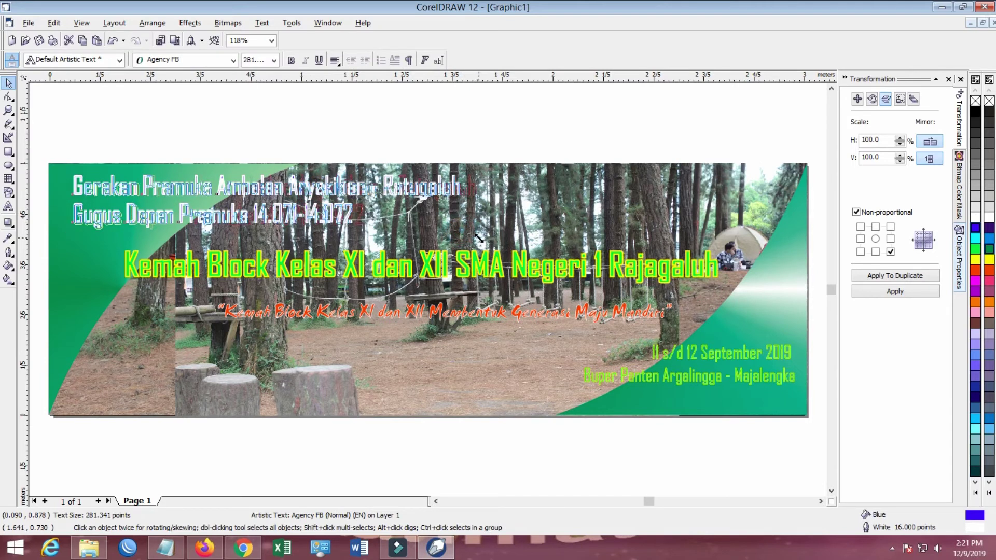
pyautogui.moveTo(478, 238); pyautogui.dragTo(480, 237)
pyautogui.moveTo(347, 191); pyautogui.dragTo(352, 191)
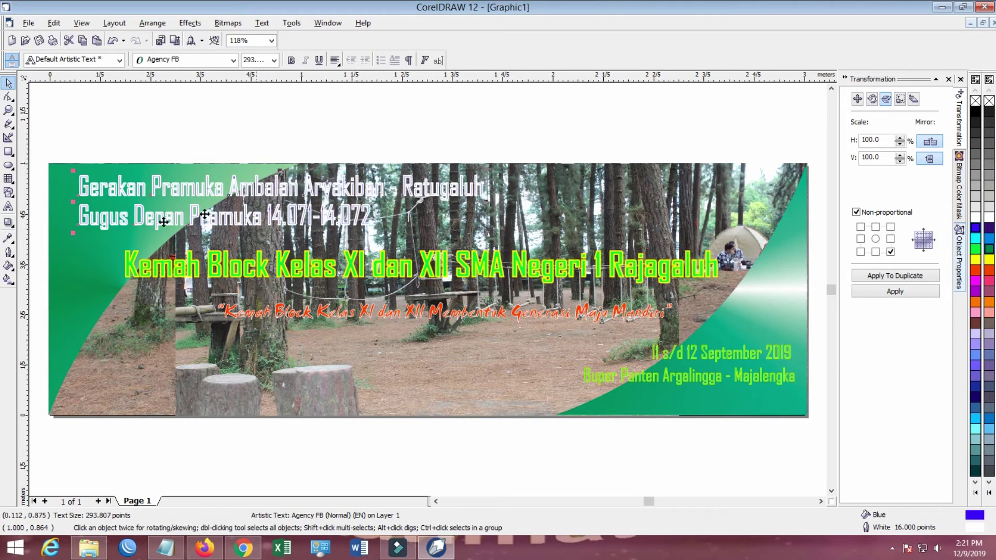
# Set the white outline of the two-line heading to 2 points and deselect it
pyautogui.click(12, 252)
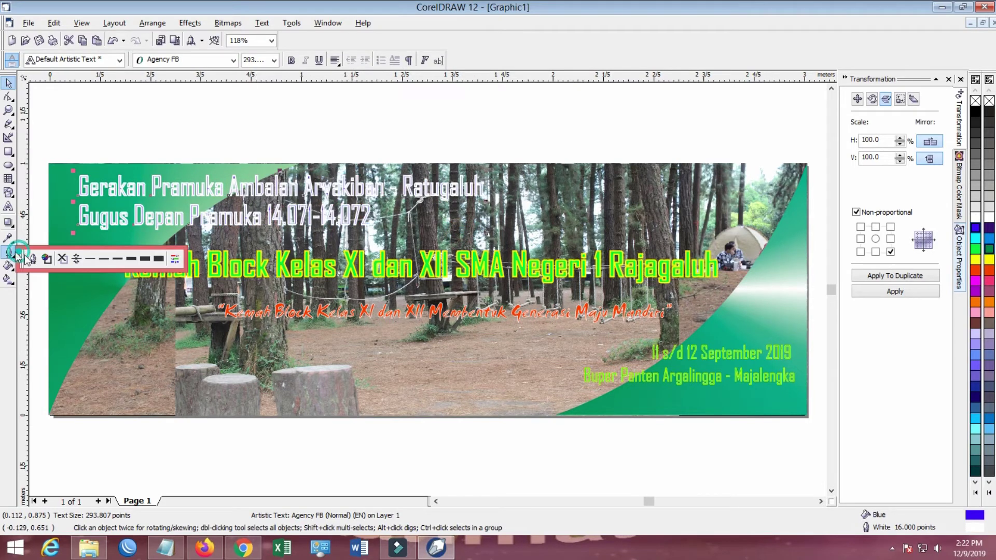
pyautogui.click(117, 258)
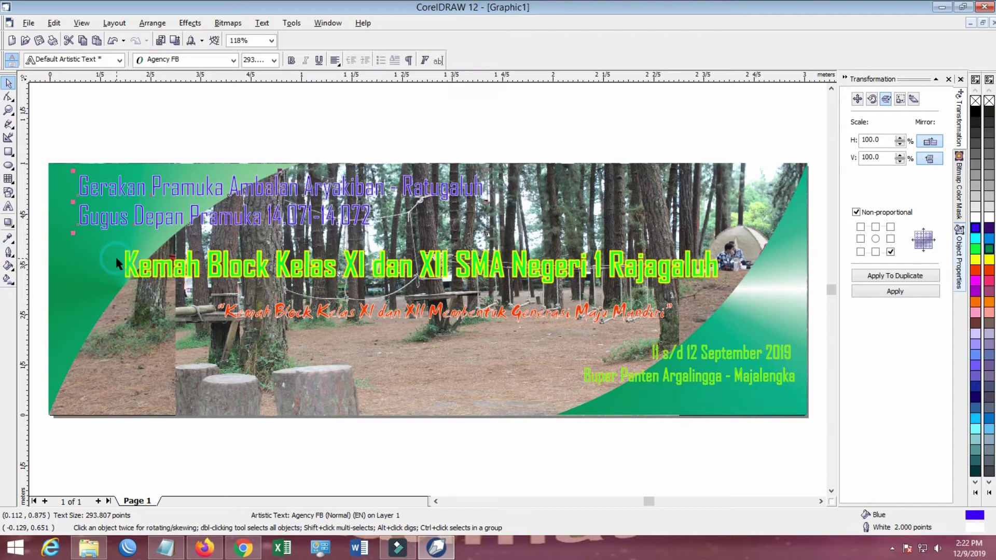
pyautogui.click(143, 123)
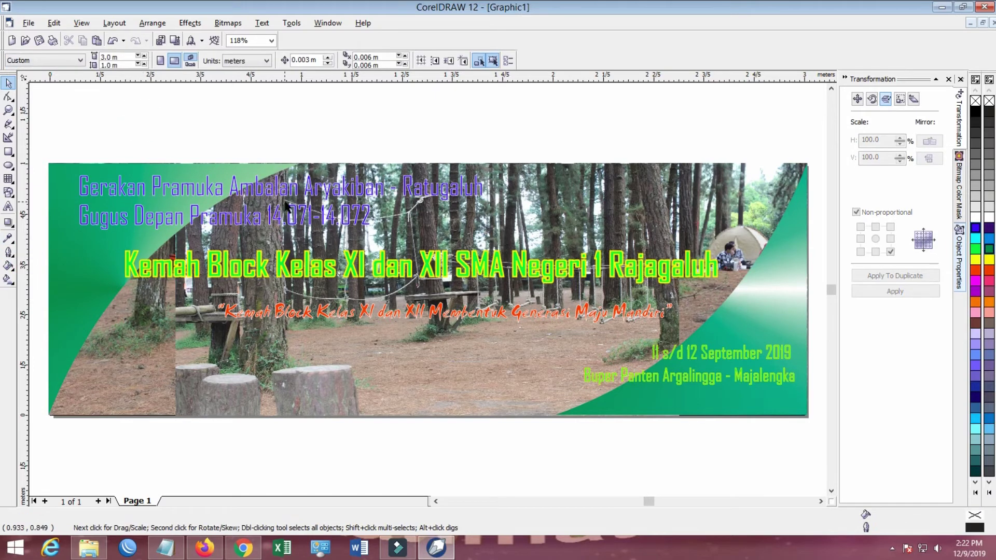
# Shrink the two-line heading to about 276 pt and reposition it in the banner's upper-left corner
pyautogui.click(356, 226)
pyautogui.moveTo(486, 231); pyautogui.dragTo(460, 230)
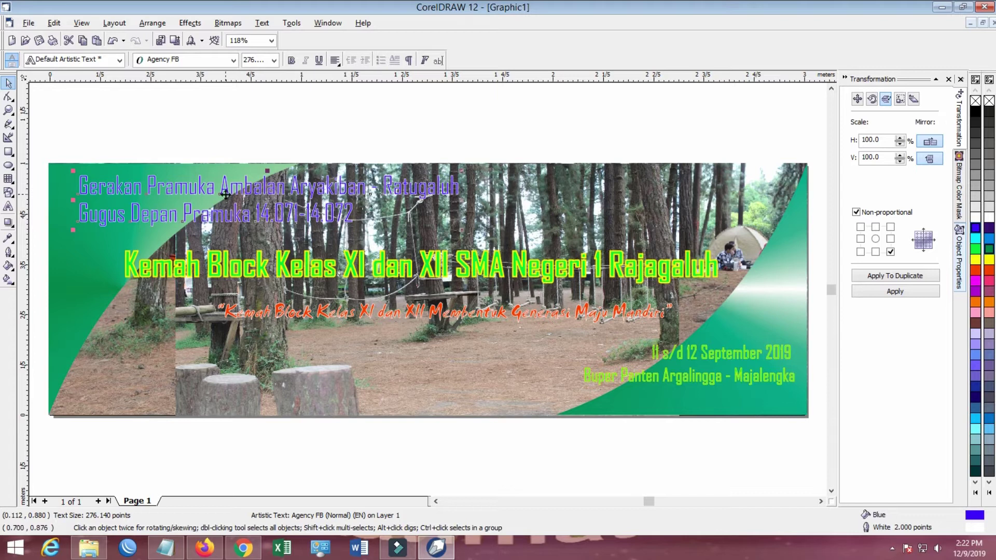
pyautogui.moveTo(225, 194); pyautogui.dragTo(370, 190)
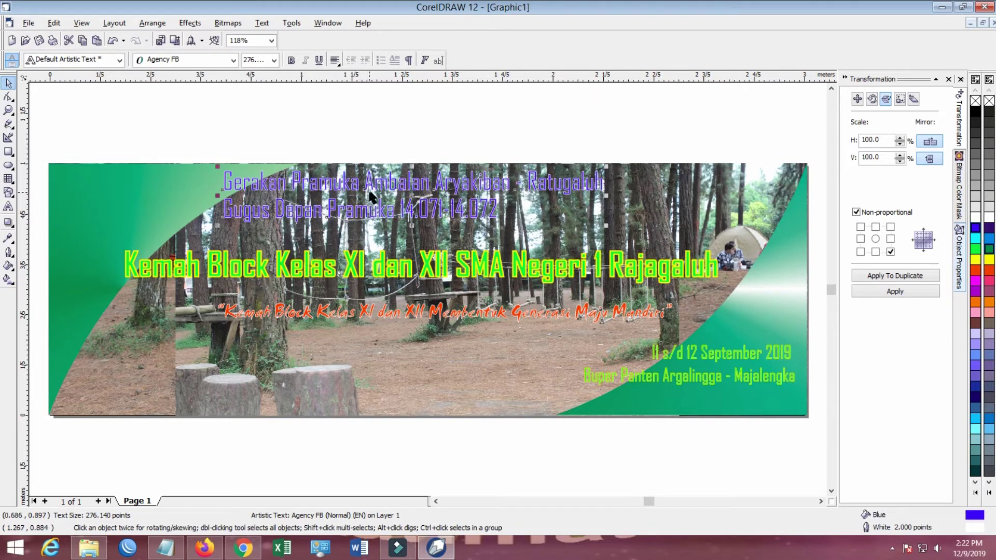
pyautogui.moveTo(412, 196); pyautogui.dragTo(263, 203)
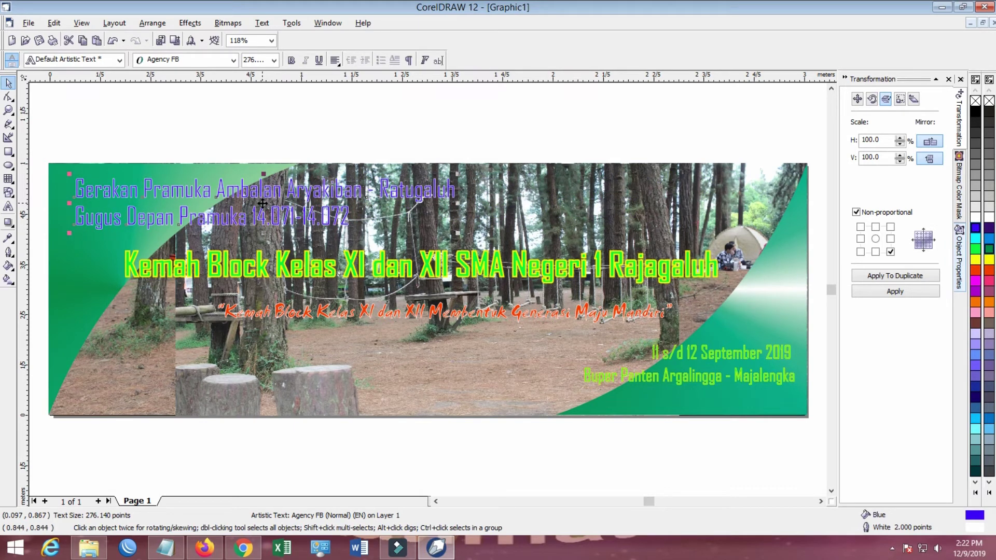
# Give the "Buper Panten Argalingga - Majalengka" line an 8-point white outline
pyautogui.scroll(1, 282, 242)
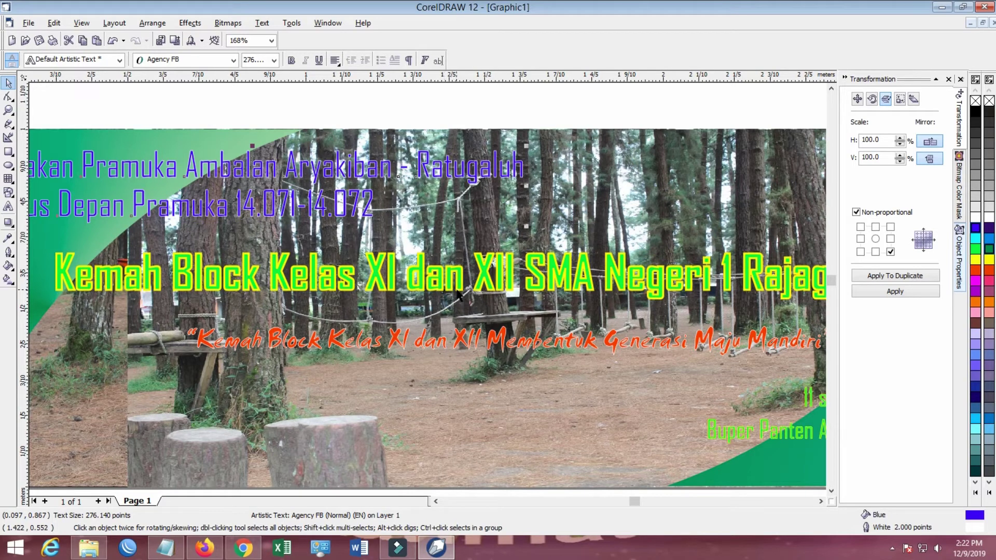
pyautogui.click(744, 429)
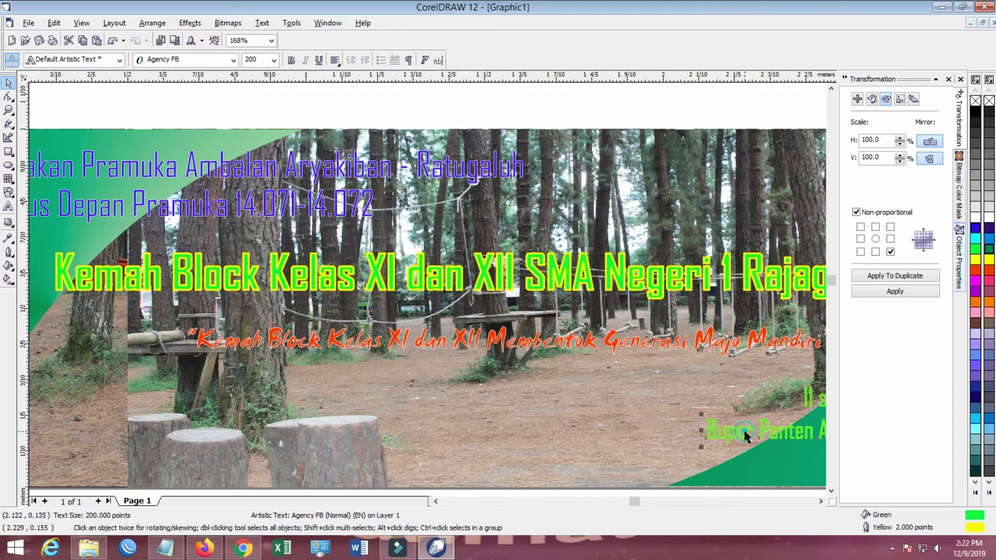
pyautogui.click(8, 253)
pyautogui.click(133, 260)
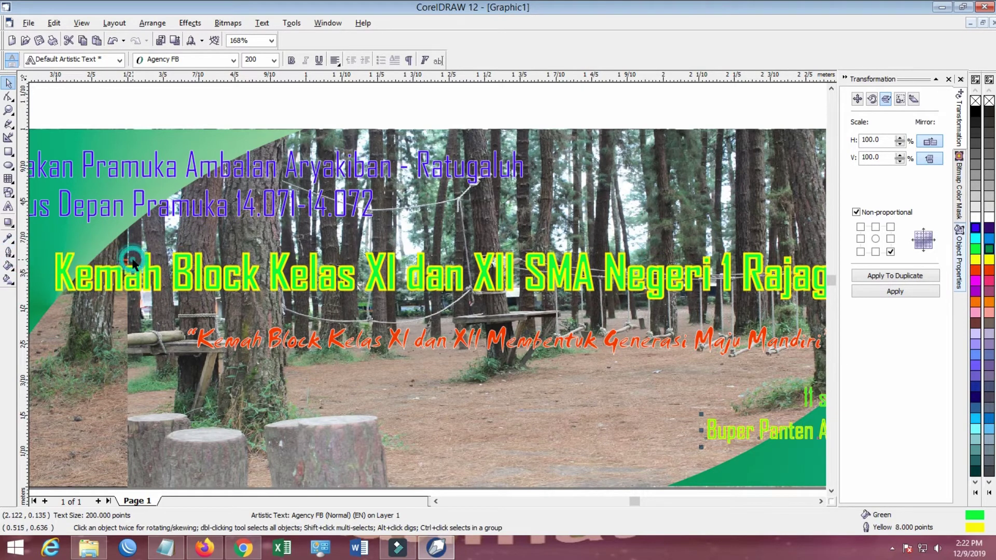
pyautogui.click(9, 253)
pyautogui.click(32, 259)
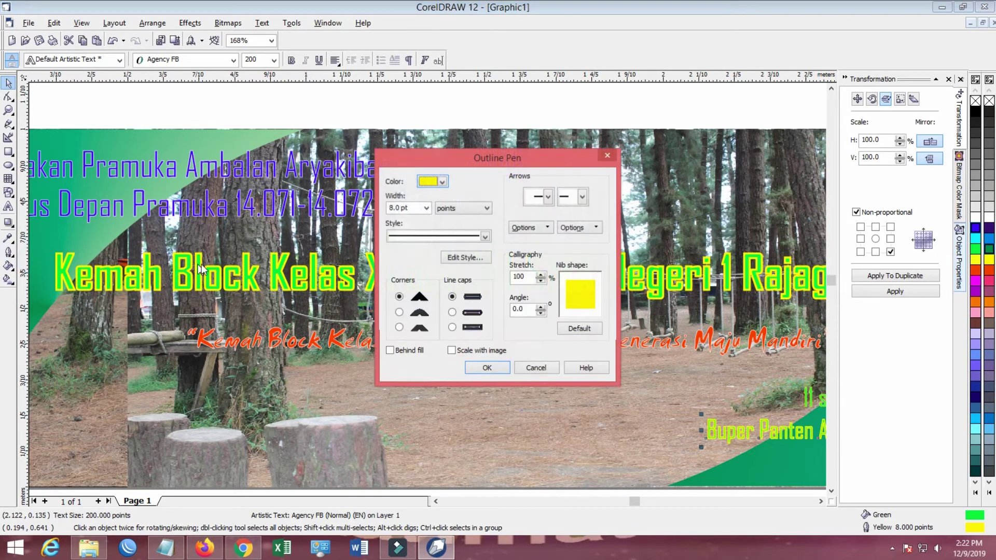
pyautogui.click(426, 182)
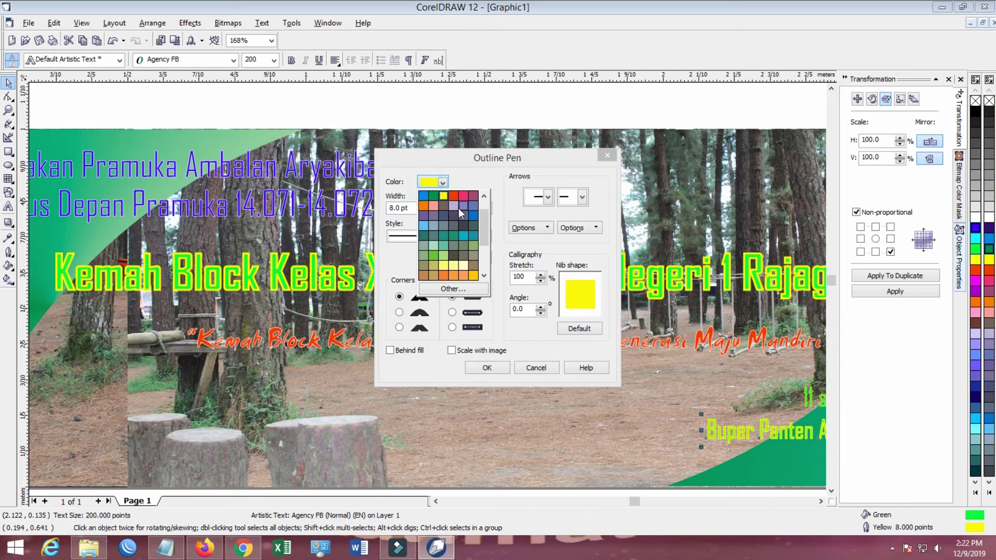
pyautogui.scroll(2, 484, 202)
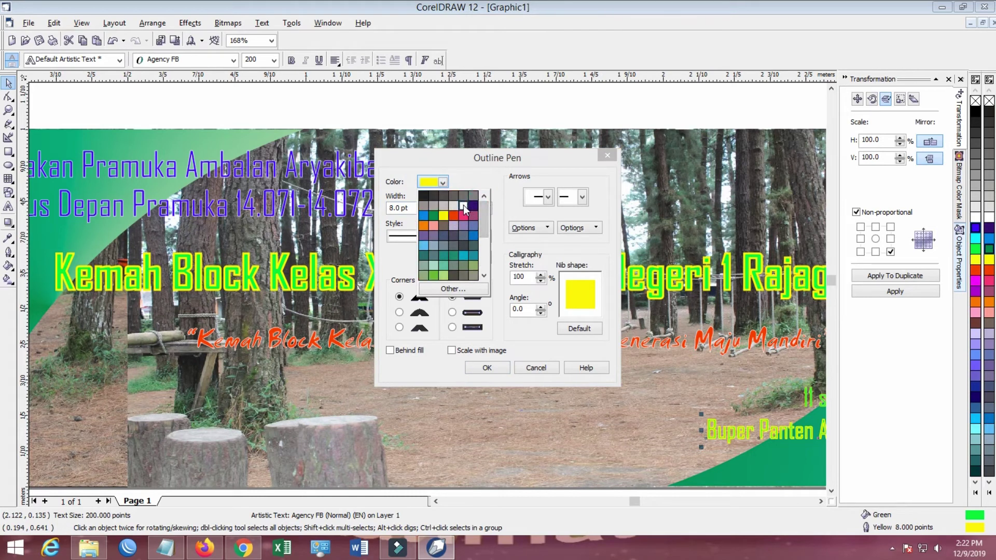
pyautogui.click(463, 204)
pyautogui.click(486, 368)
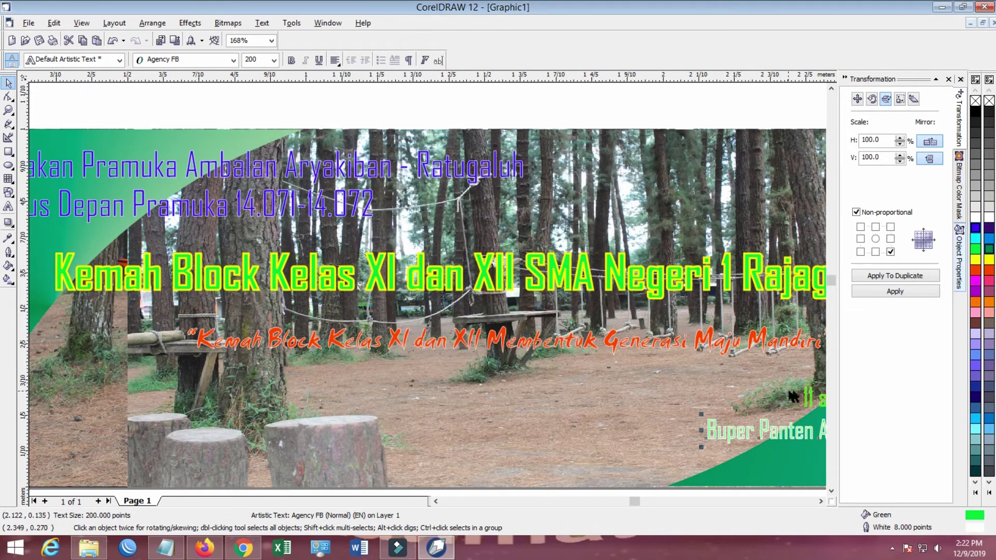
# Try a Blue fill on the "Buper Panten Argalingga - Majalengka" line, ending with Magenta
pyautogui.click(977, 228)
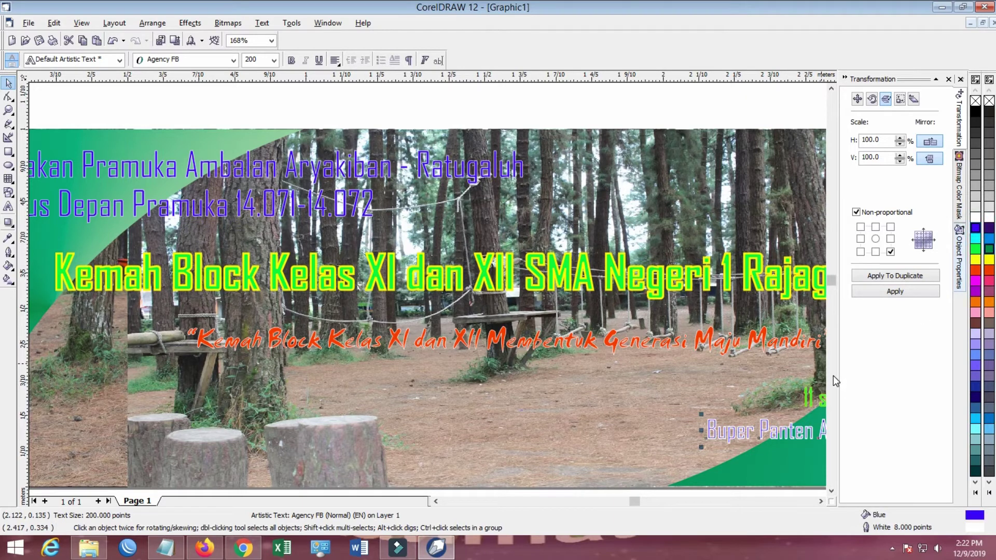
pyautogui.click(976, 281)
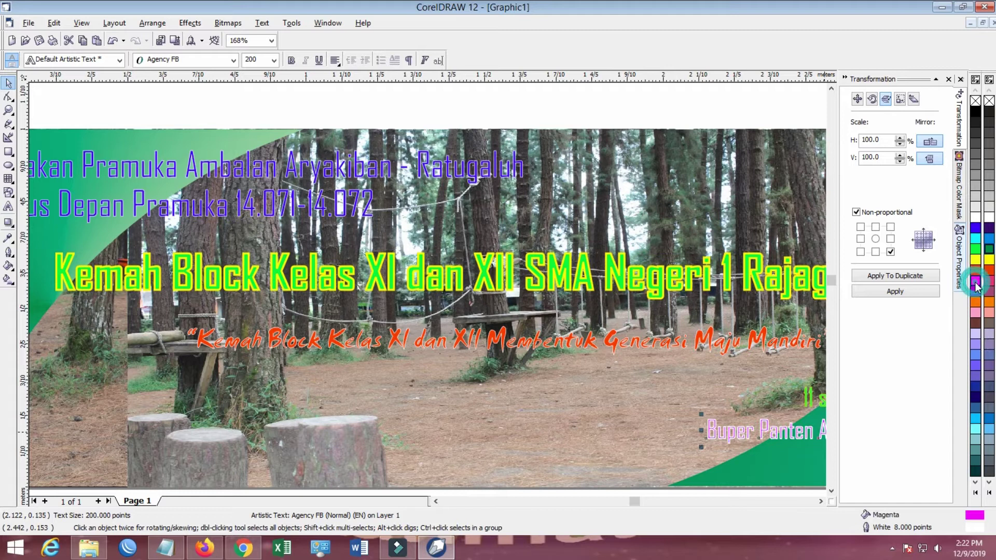
pyautogui.click(659, 502)
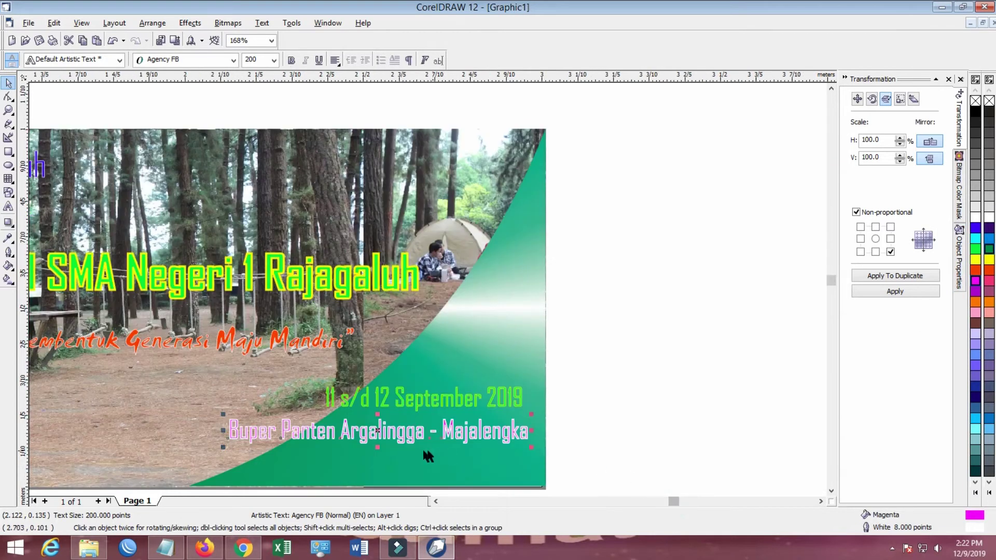
# Give the "11 s/d 12 September 2019" line an 8-point white outline
pyautogui.scroll(2, 412, 444)
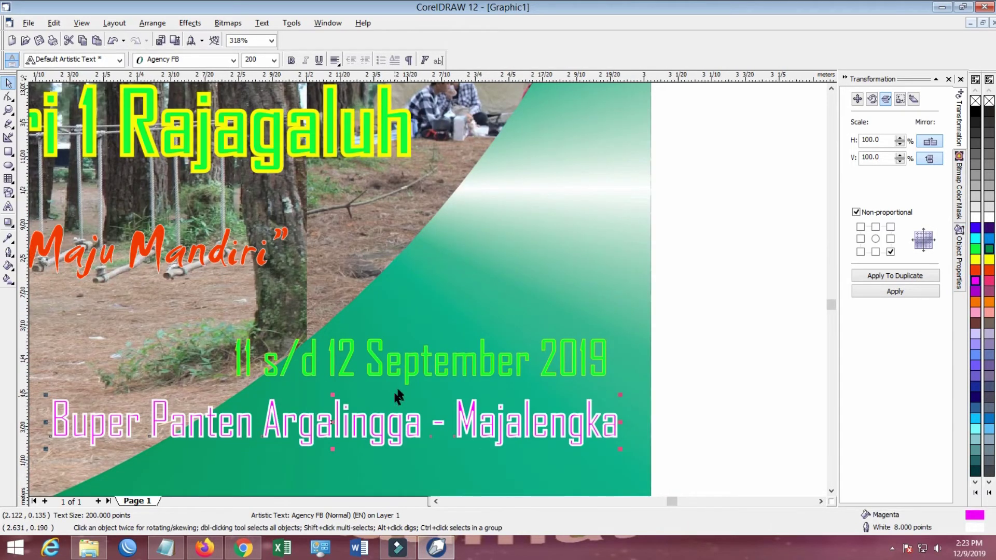
pyautogui.click(405, 361)
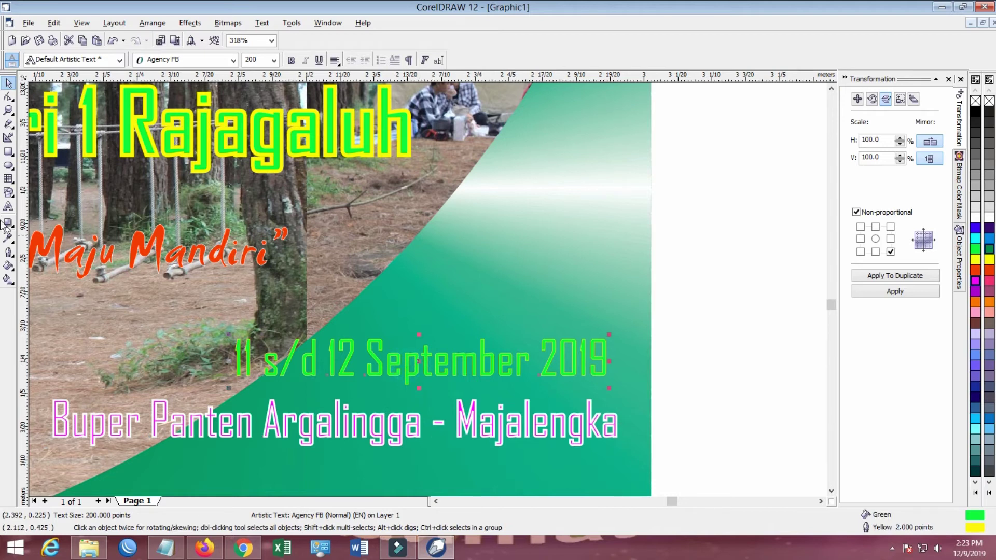
pyautogui.click(9, 253)
pyautogui.click(36, 261)
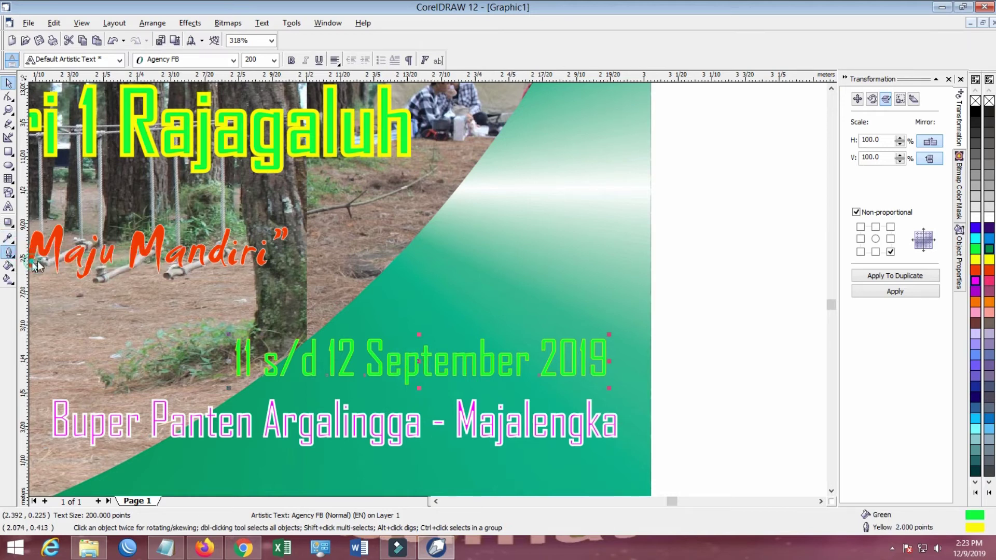
pyautogui.click(431, 181)
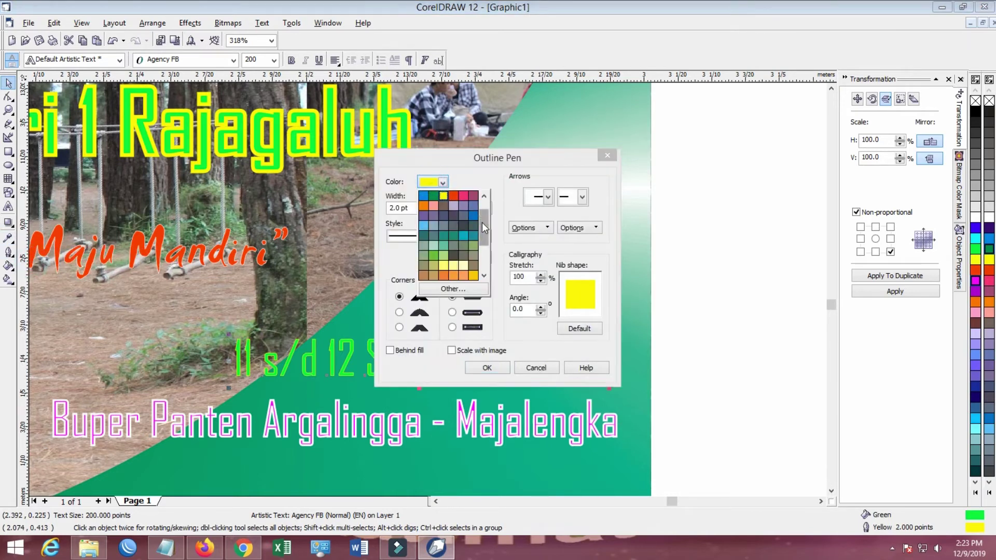
pyautogui.scroll(3, 483, 223)
pyautogui.click(463, 204)
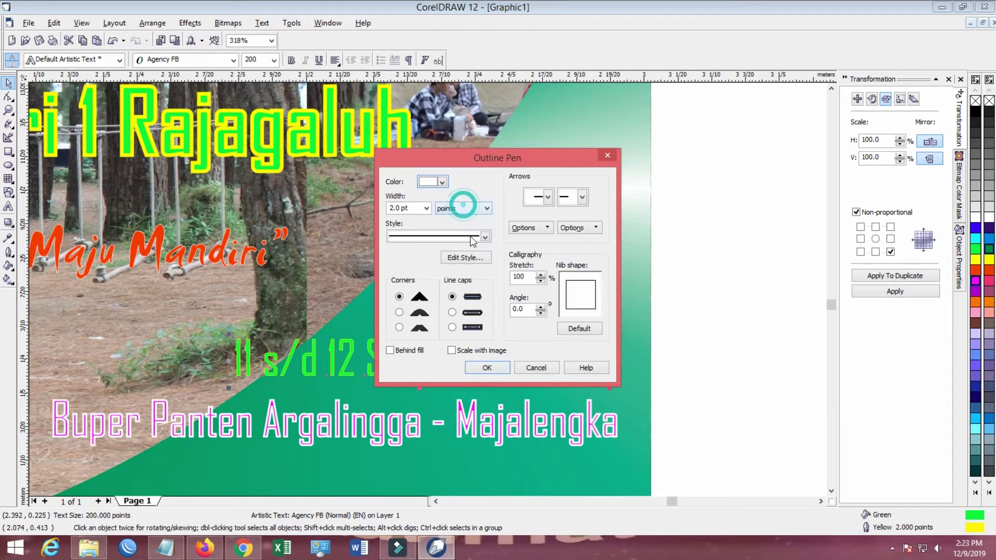
pyautogui.click(487, 366)
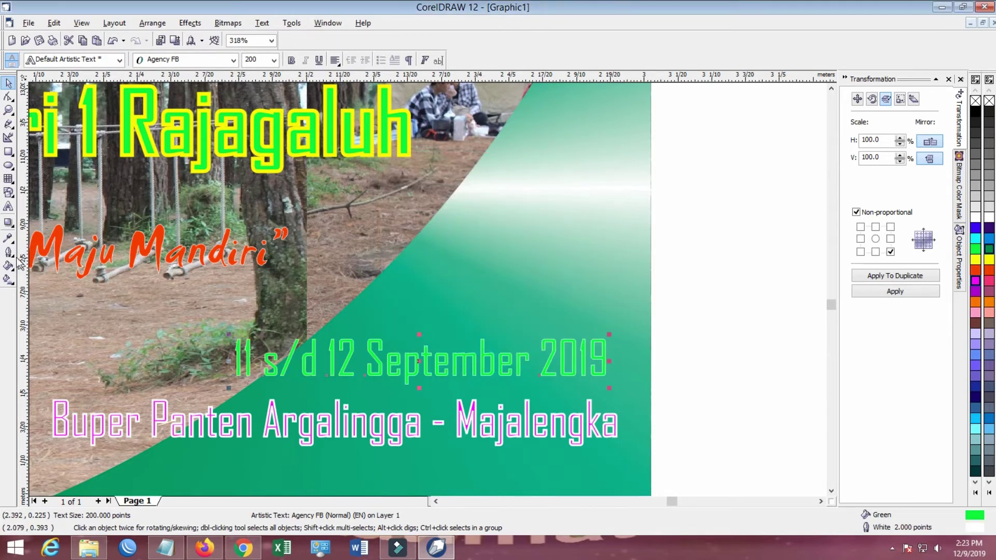
pyautogui.click(18, 258)
pyautogui.click(129, 263)
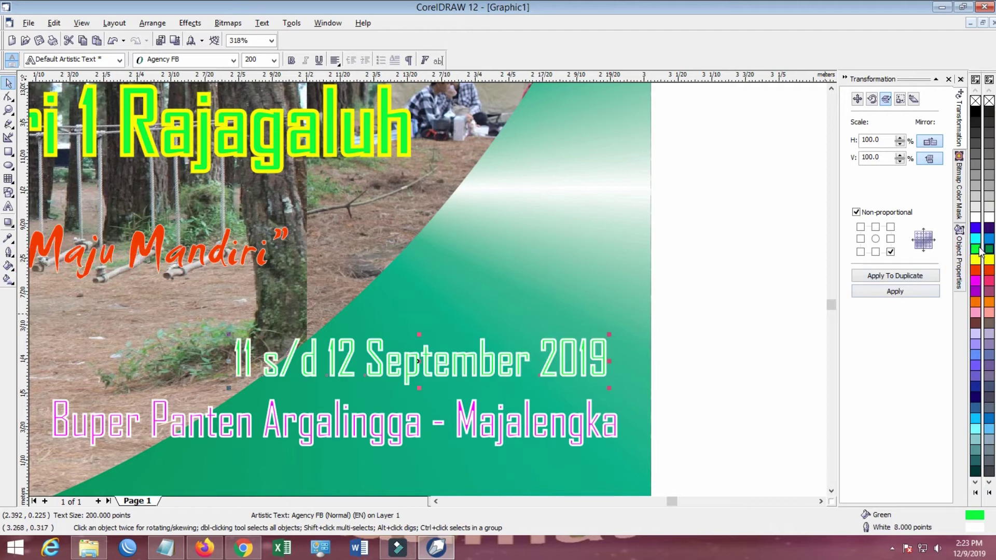
# Fill the "11 s/d 12 September 2019" line with Magenta, deselect it and show the whole banner
pyautogui.click(976, 280)
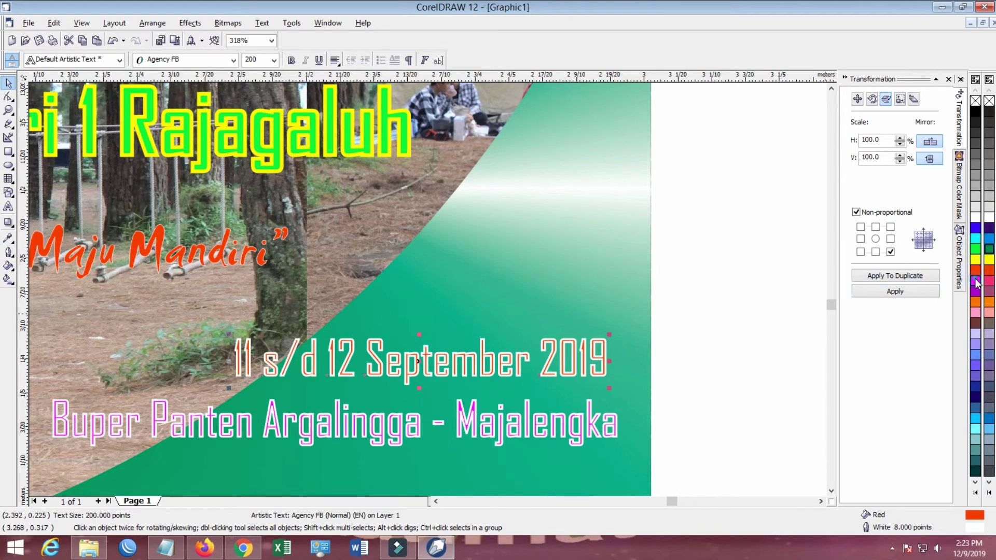
pyautogui.click(774, 299)
pyautogui.press('F4')
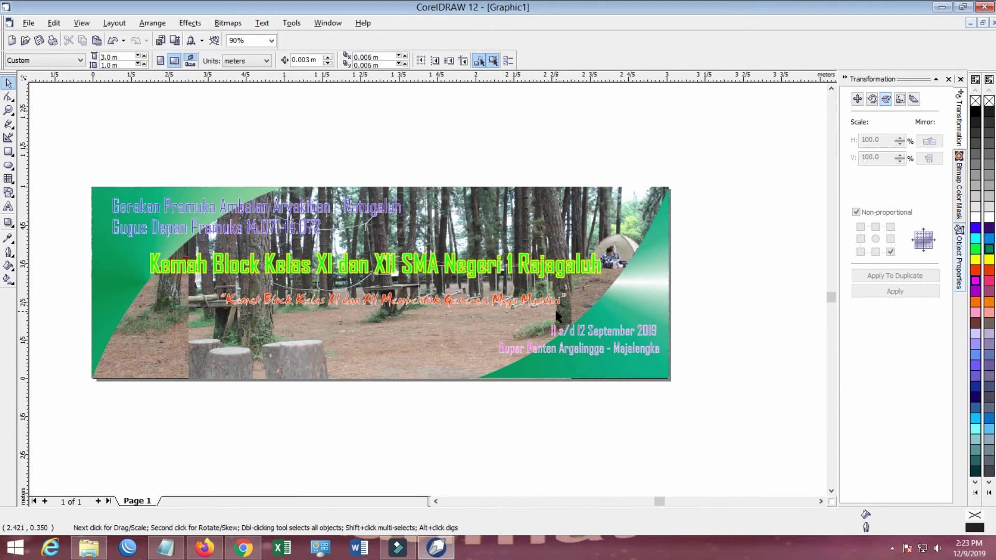
# Set the centre offset of the left corner shape's conical fountain fill to -35% horizontal and 35% vertical
pyautogui.click(111, 266)
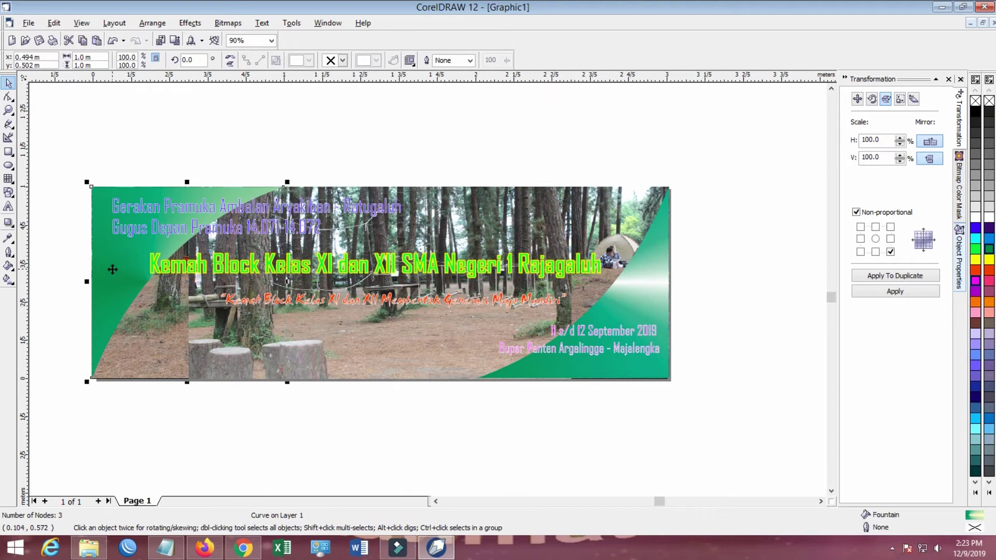
pyautogui.press('F10')
pyautogui.click(8, 266)
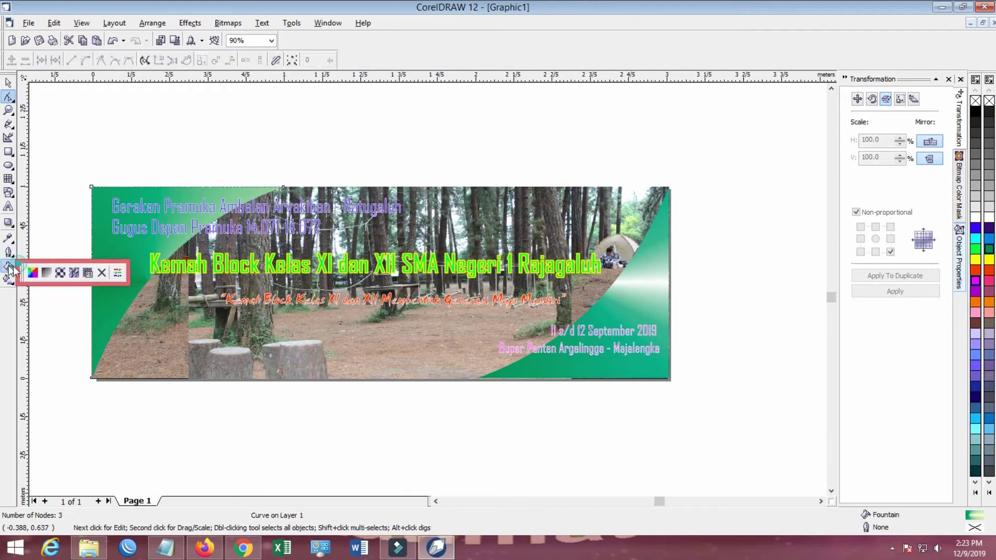
pyautogui.click(46, 274)
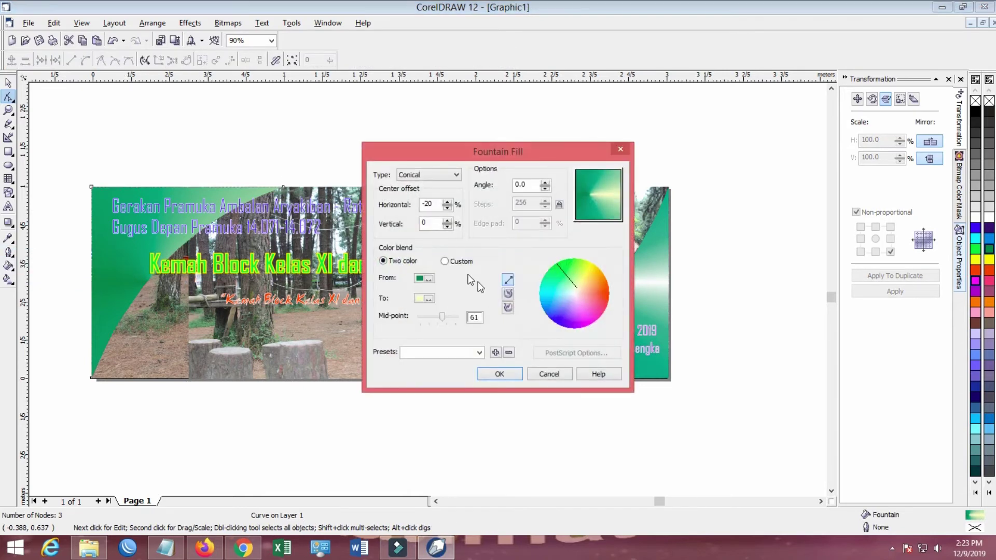
pyautogui.click(448, 207)
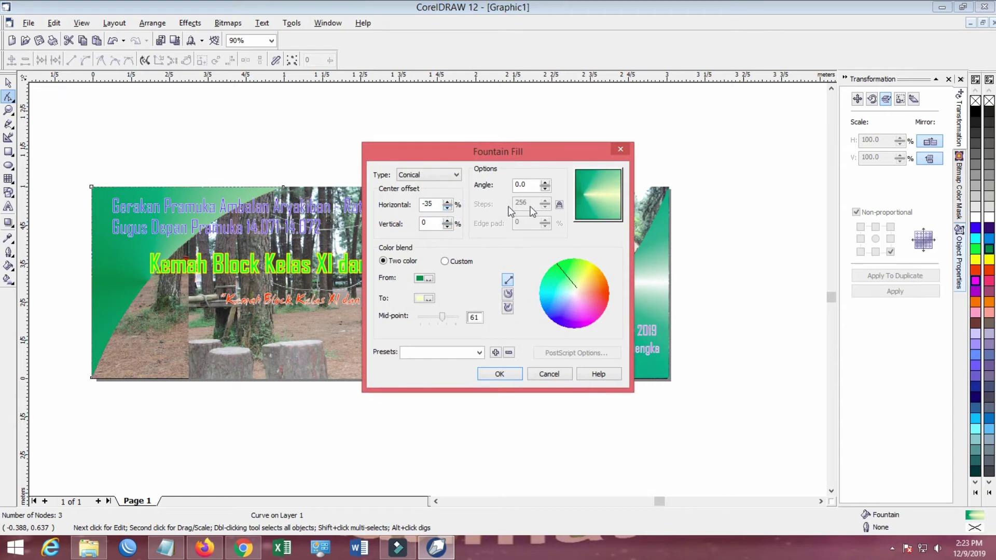
pyautogui.click(448, 221)
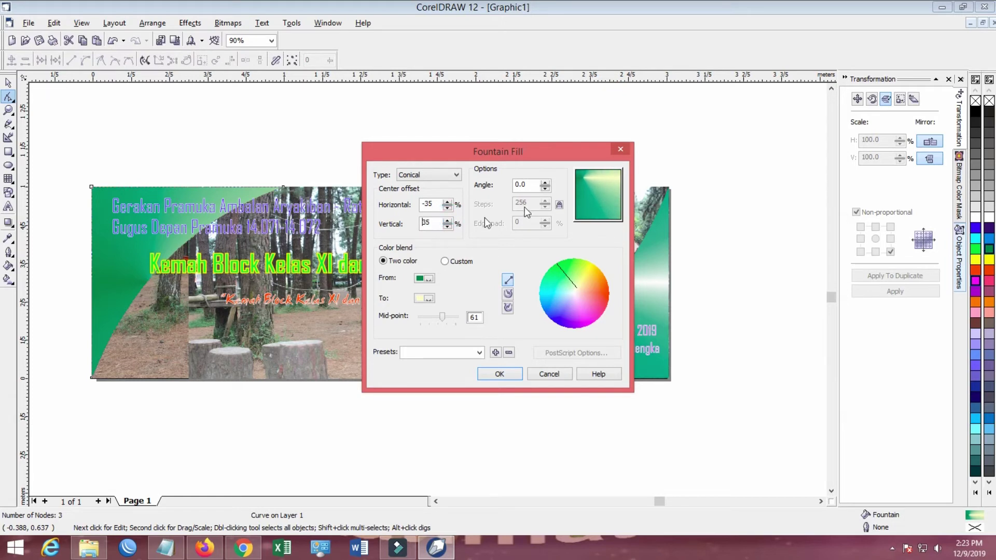
# Try an angle of -25 for the left corner shape's conical fountain fill
pyautogui.click(544, 182)
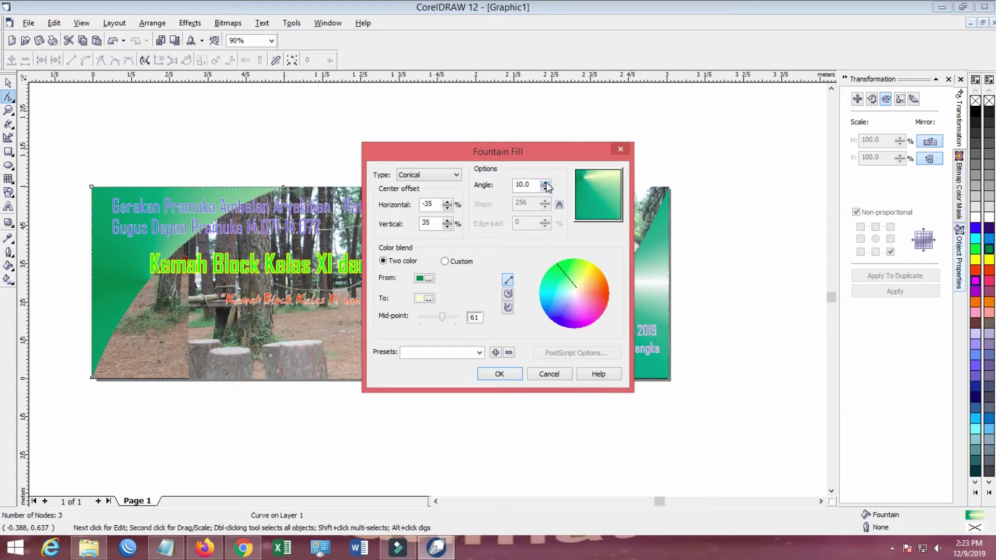
pyautogui.click(545, 182)
pyautogui.click(545, 189)
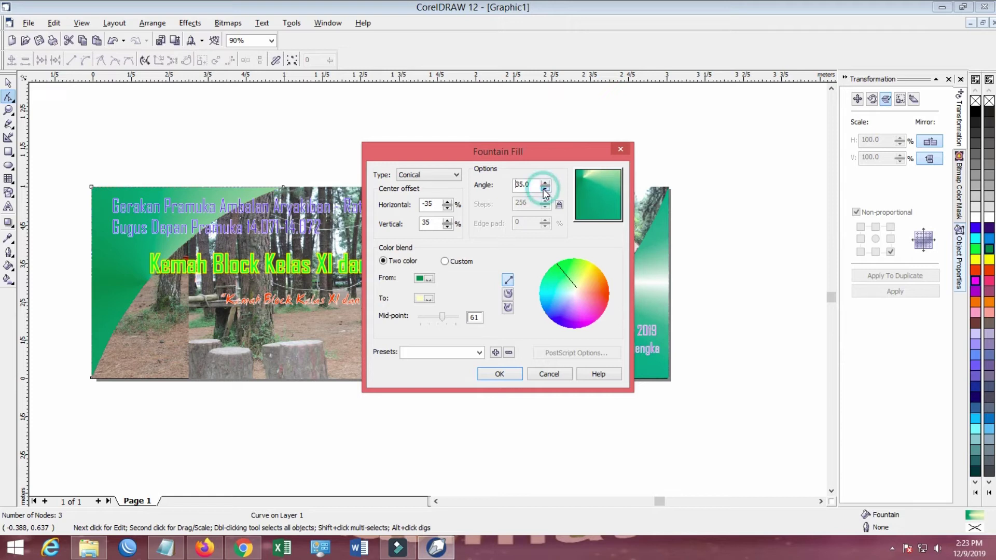
pyautogui.click(544, 190)
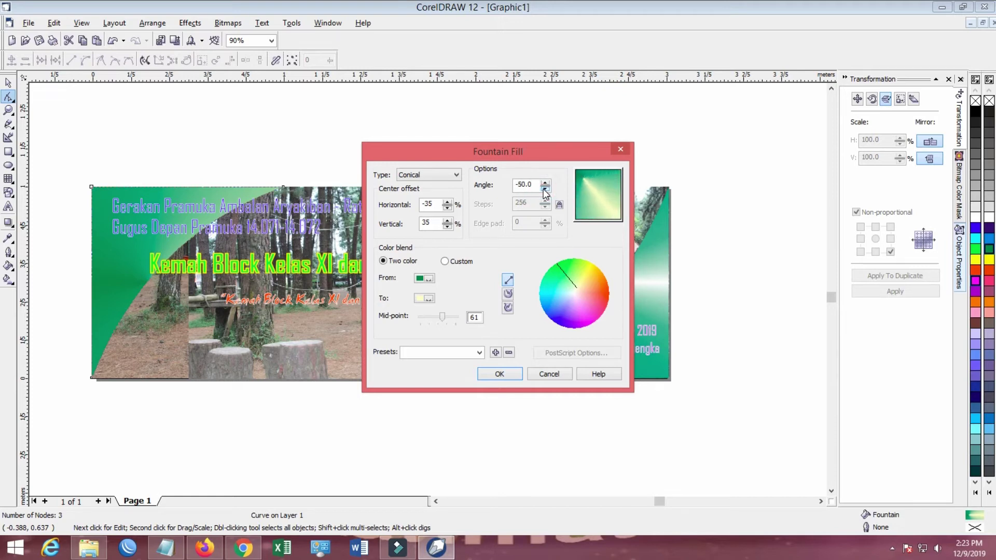
pyautogui.click(545, 182)
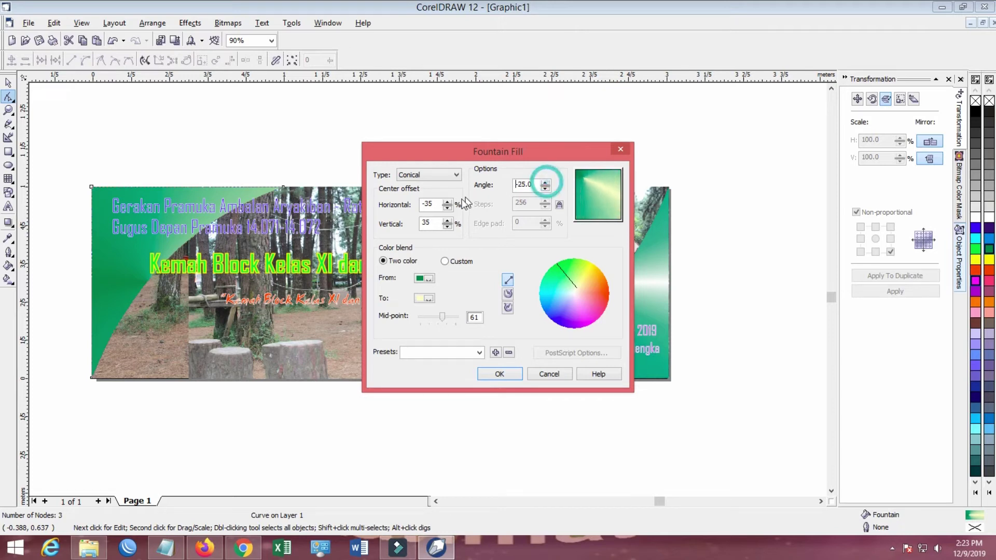
# Try a centre offset of -5% horizontal and 10% vertical for the left corner shape's conical fill
pyautogui.click(448, 207)
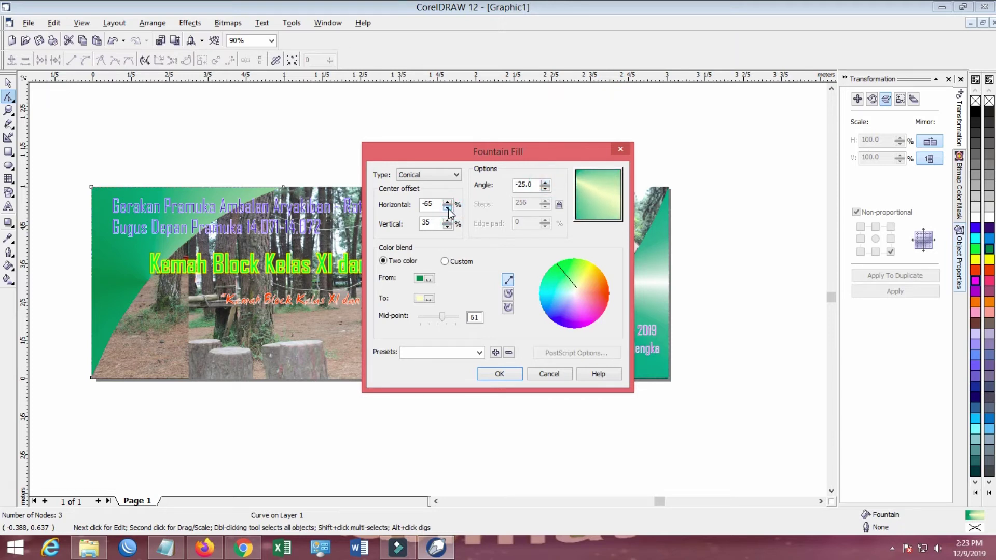
pyautogui.click(448, 201)
pyautogui.click(448, 201)
pyautogui.click(448, 202)
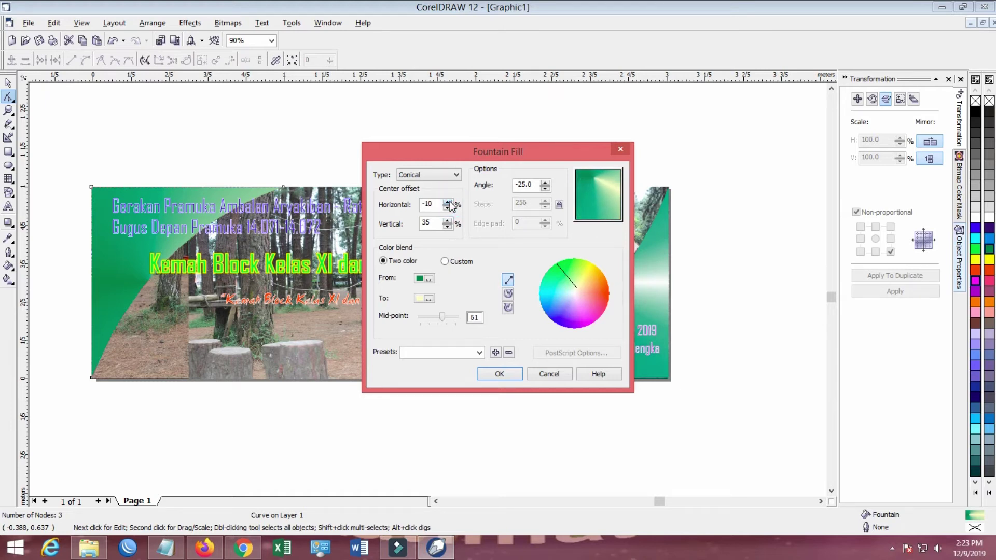
pyautogui.click(448, 228)
pyautogui.click(447, 227)
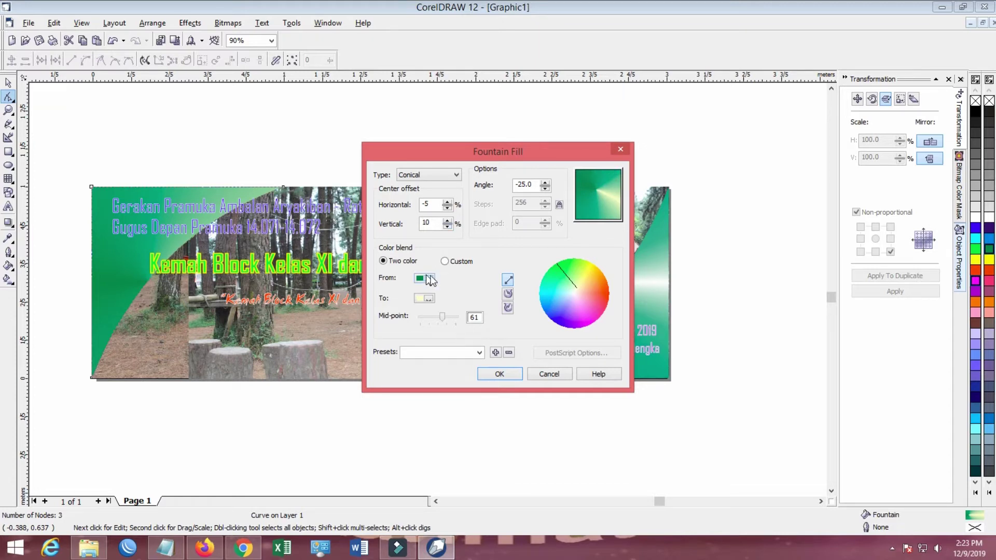
# Try yellow as the end colour of the left corner shape's two-colour conical fill and apply it
pyautogui.click(445, 262)
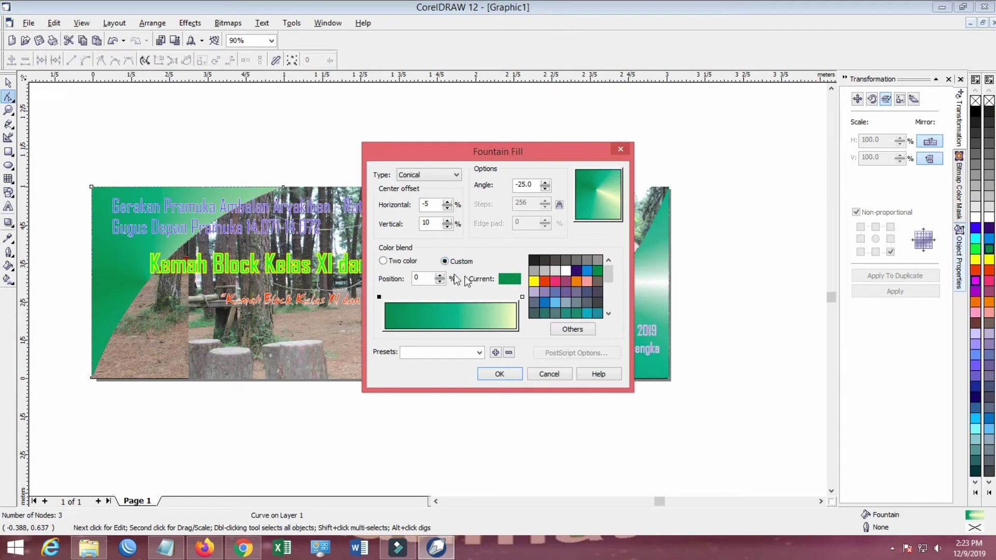
pyautogui.click(391, 263)
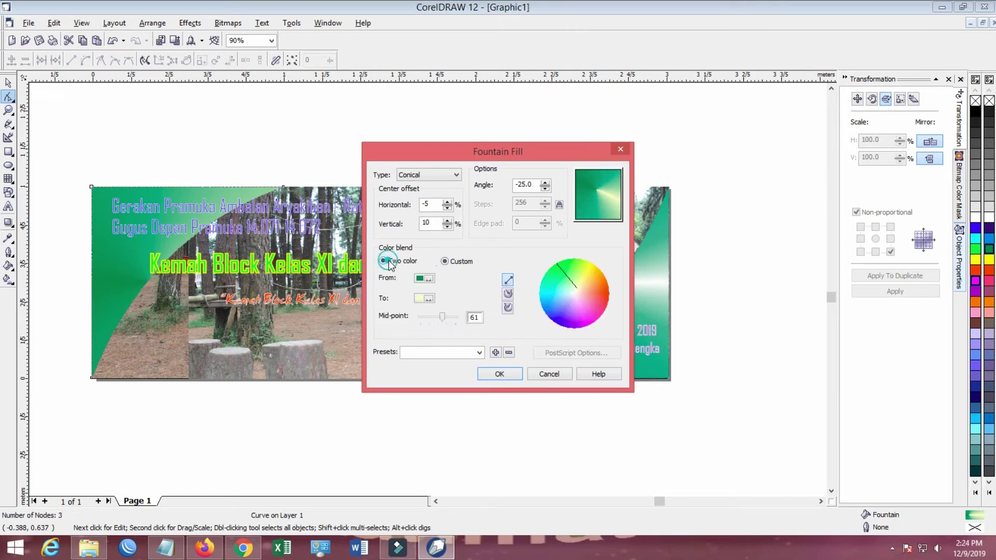
pyautogui.click(428, 299)
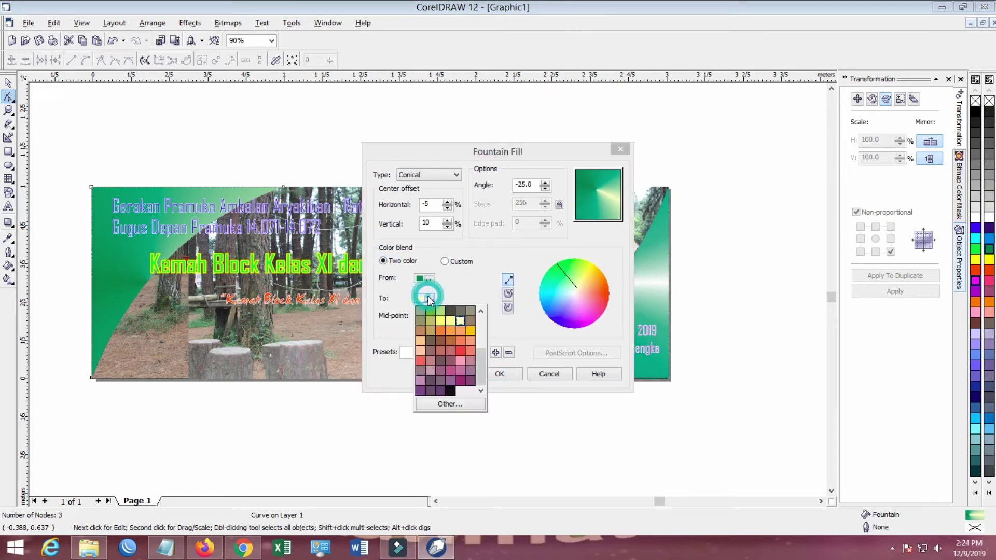
pyautogui.scroll(1, 482, 352)
pyautogui.click(440, 332)
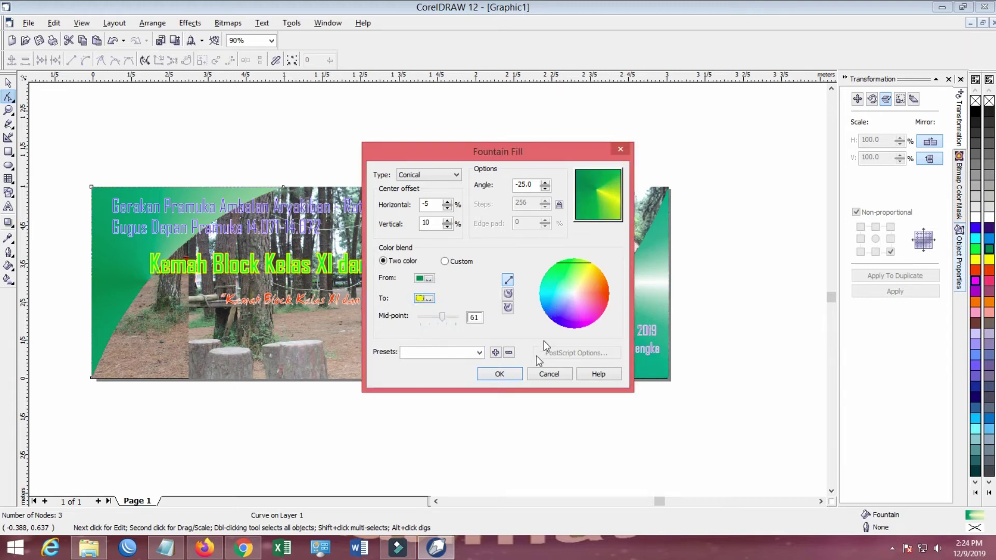
pyautogui.click(503, 373)
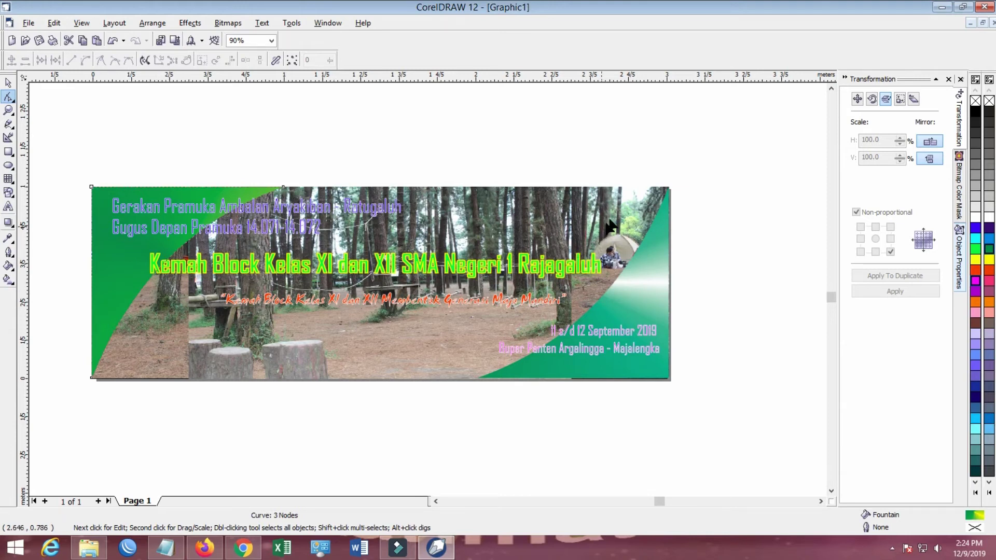
# Try a conical fill blending from pink to green on the left corner shape
pyautogui.click(117, 258)
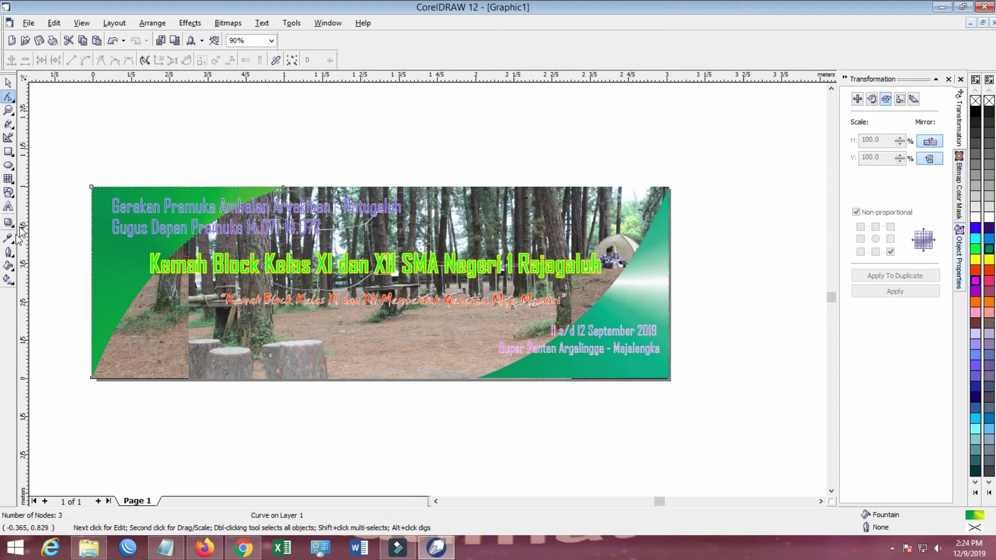
pyautogui.click(9, 266)
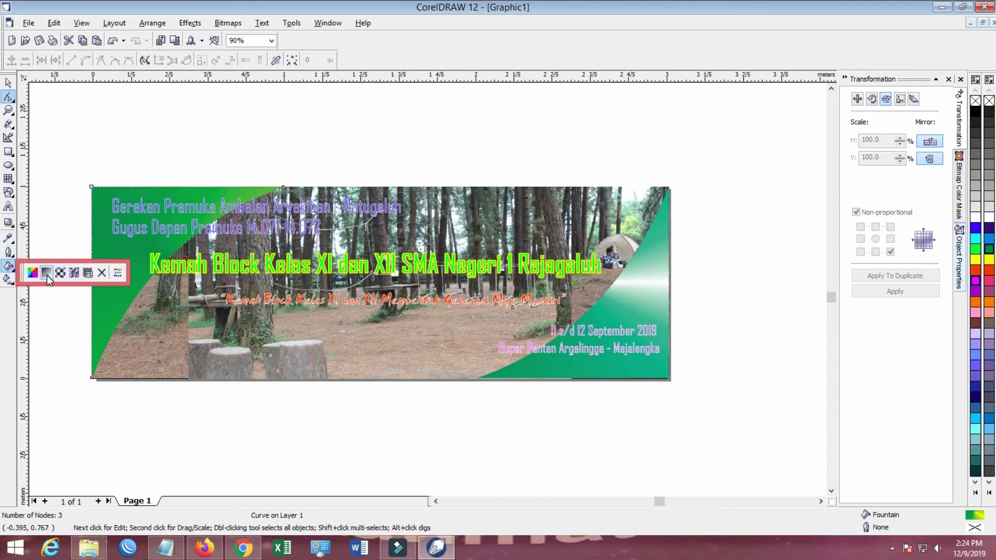
pyautogui.click(47, 275)
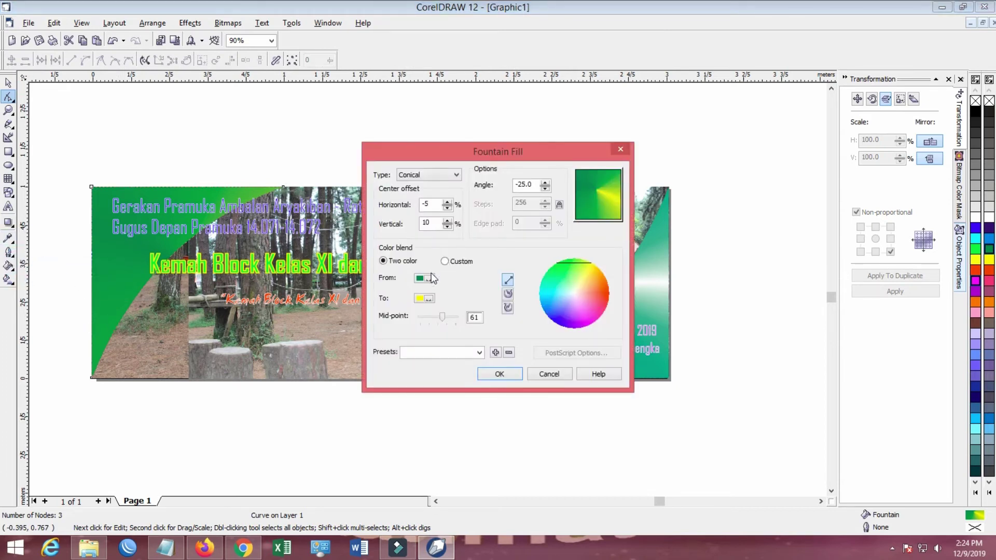
pyautogui.click(429, 278)
pyautogui.click(440, 292)
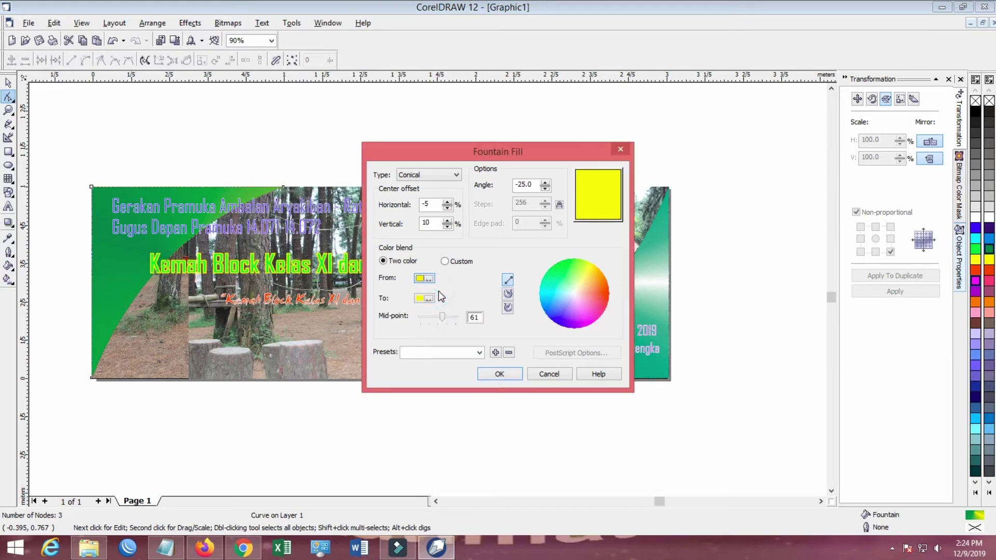
pyautogui.click(429, 278)
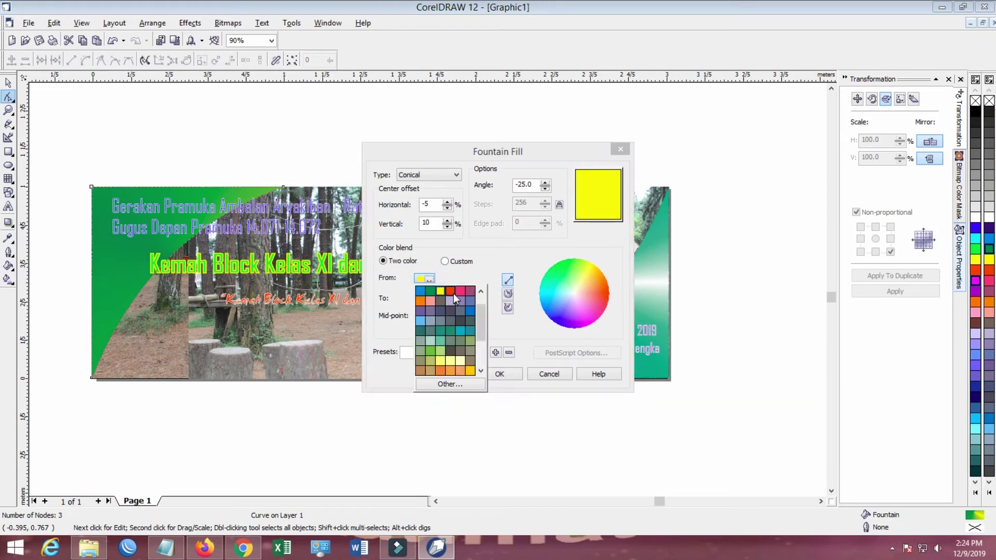
pyautogui.click(460, 292)
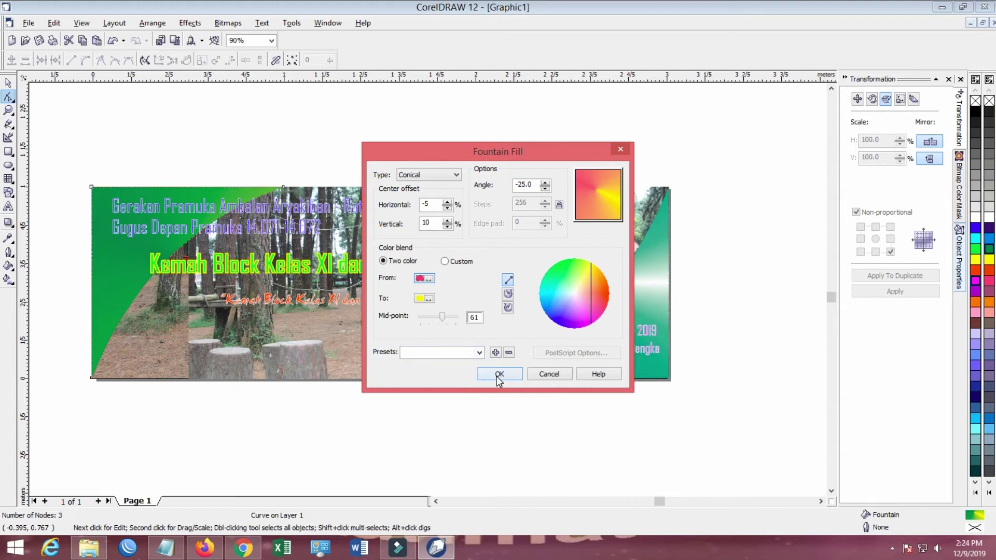
pyautogui.click(426, 299)
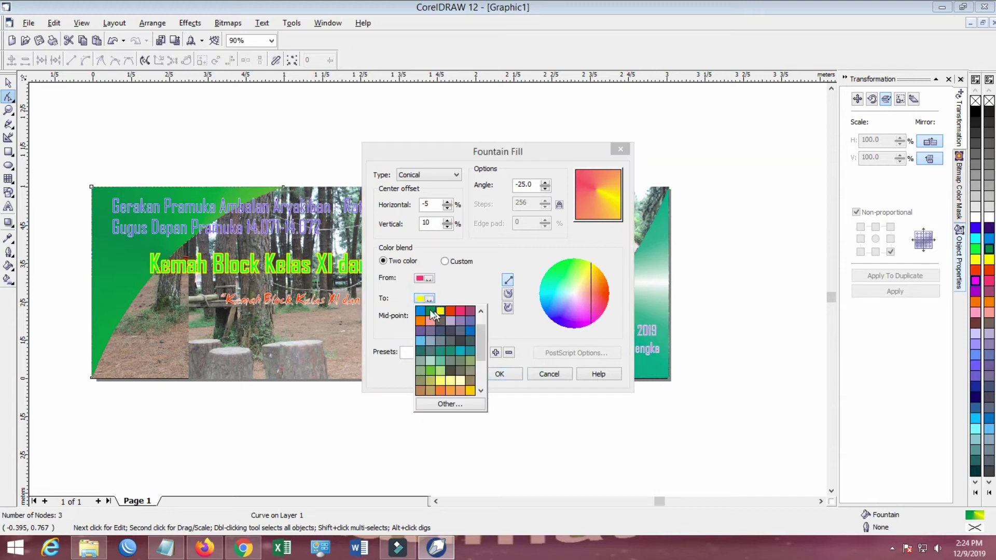
pyautogui.click(427, 310)
pyautogui.click(498, 373)
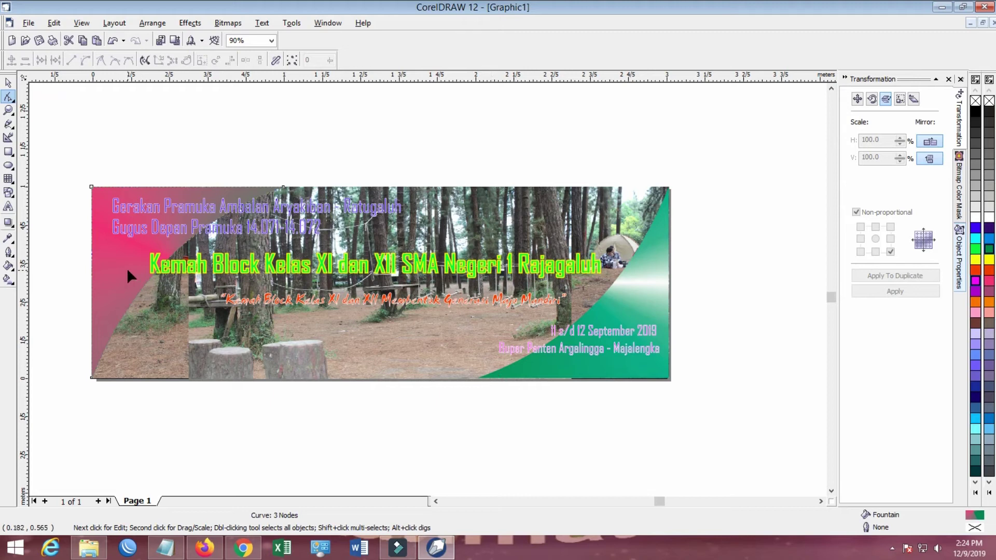
# Try white as the start colour of the left corner shape's conical fill, keeping green as the end colour
pyautogui.click(8, 267)
pyautogui.click(46, 277)
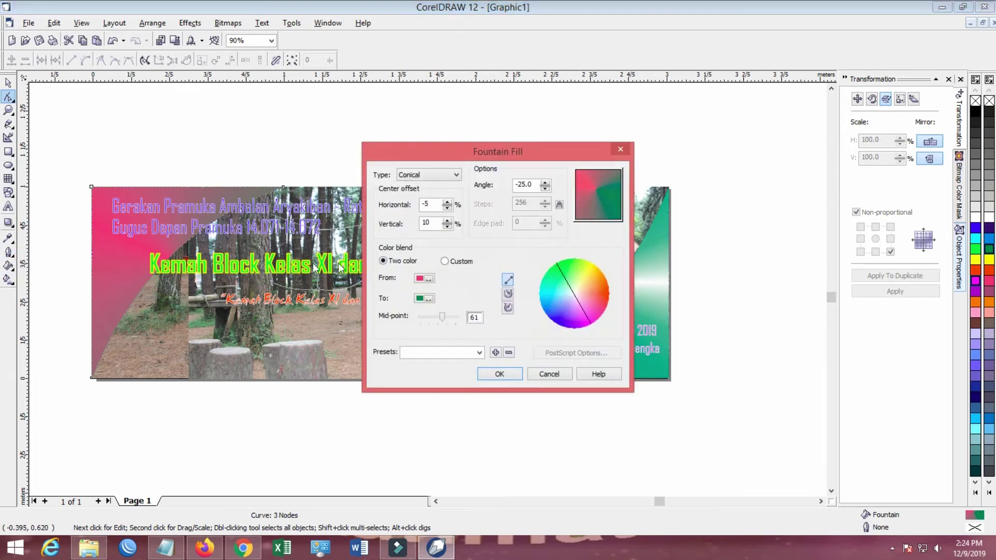
pyautogui.click(424, 279)
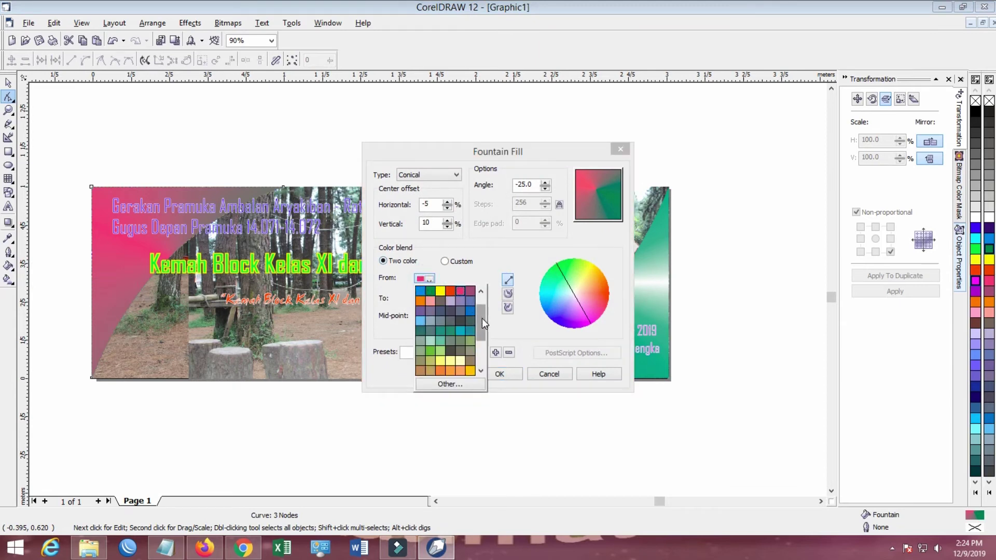
pyautogui.scroll(-2, 482, 319)
pyautogui.click(460, 291)
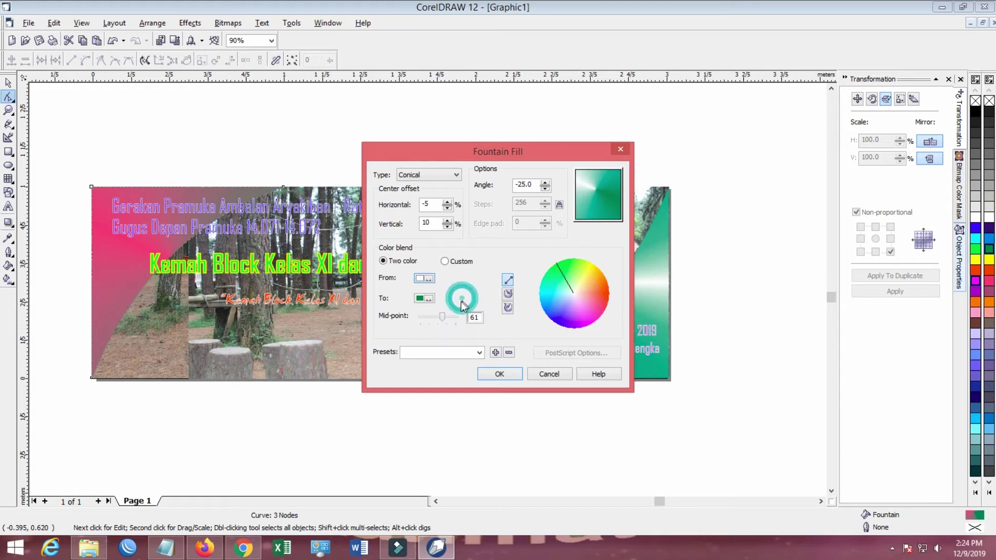
pyautogui.click(430, 304)
pyautogui.click(431, 303)
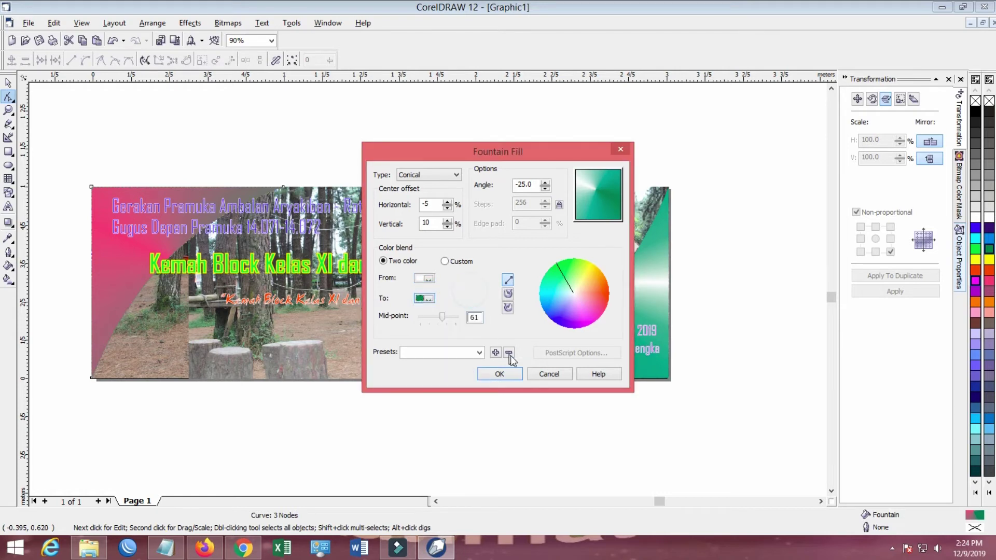
pyautogui.click(500, 374)
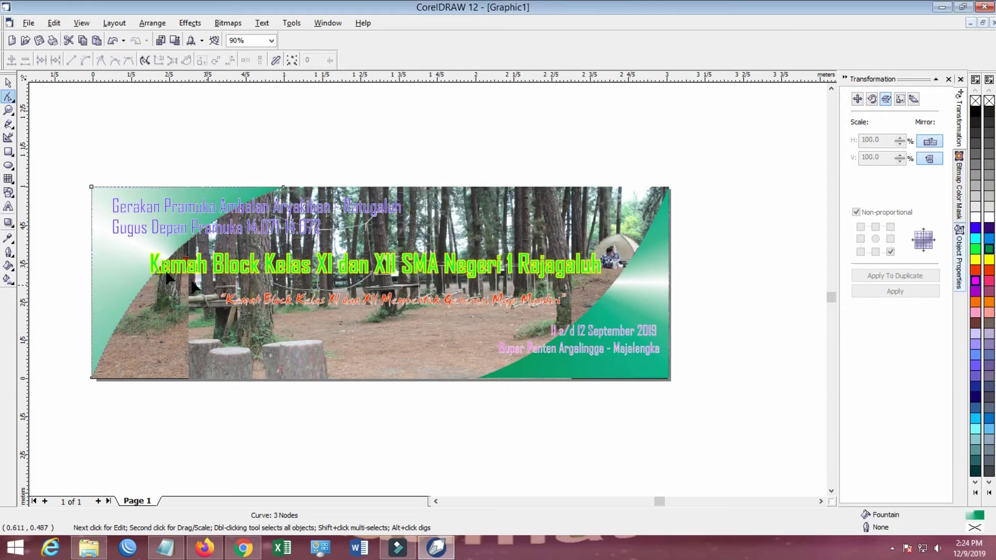
# Create a horizontally and vertically mirrored duplicate of the right corner shape and move it near the banner's upper-left corner
pyautogui.click(70, 222)
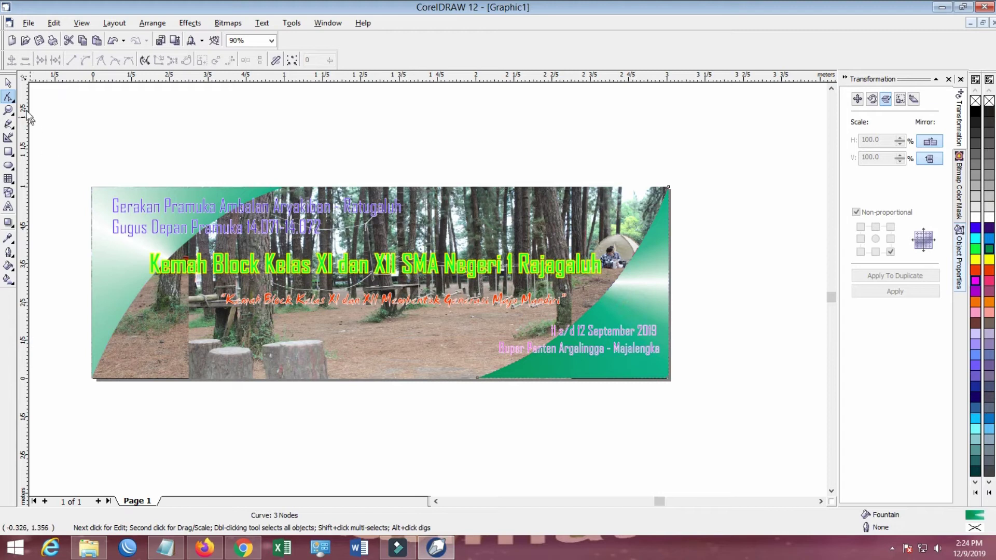
pyautogui.click(8, 83)
pyautogui.click(498, 408)
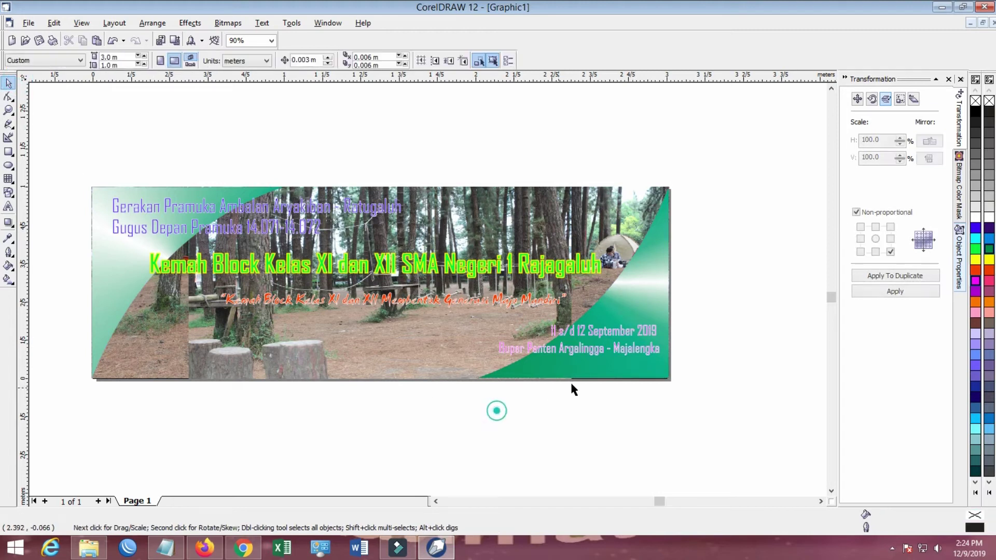
pyautogui.click(605, 370)
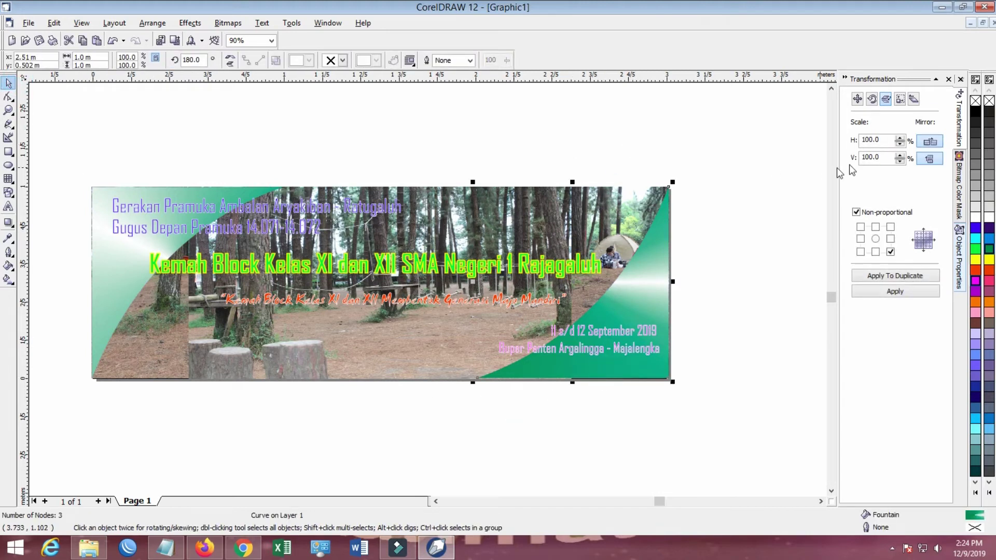
pyautogui.click(895, 277)
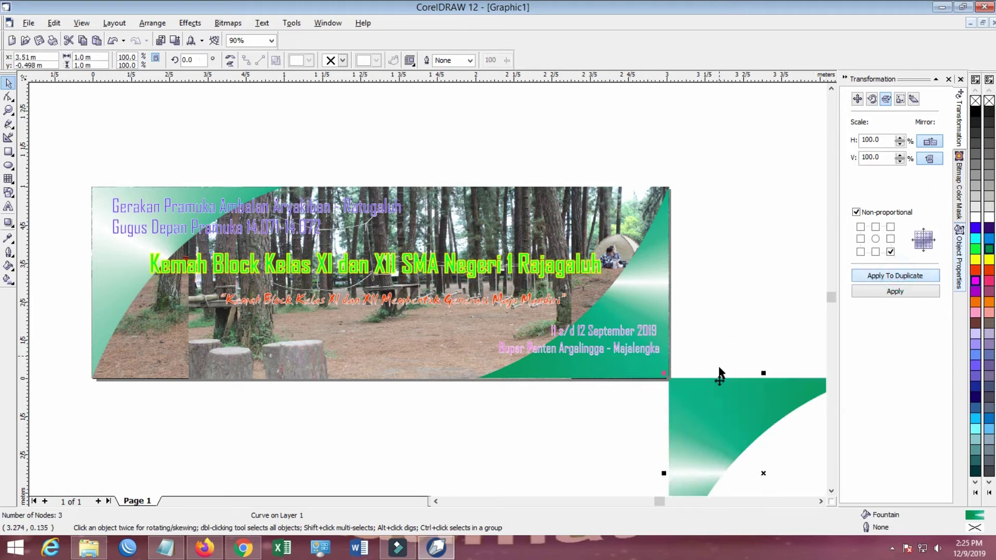
pyautogui.moveTo(727, 406); pyautogui.dragTo(168, 150)
# Delete the old left corner shape and move the mirrored duplicate into its place
pyautogui.click(130, 282)
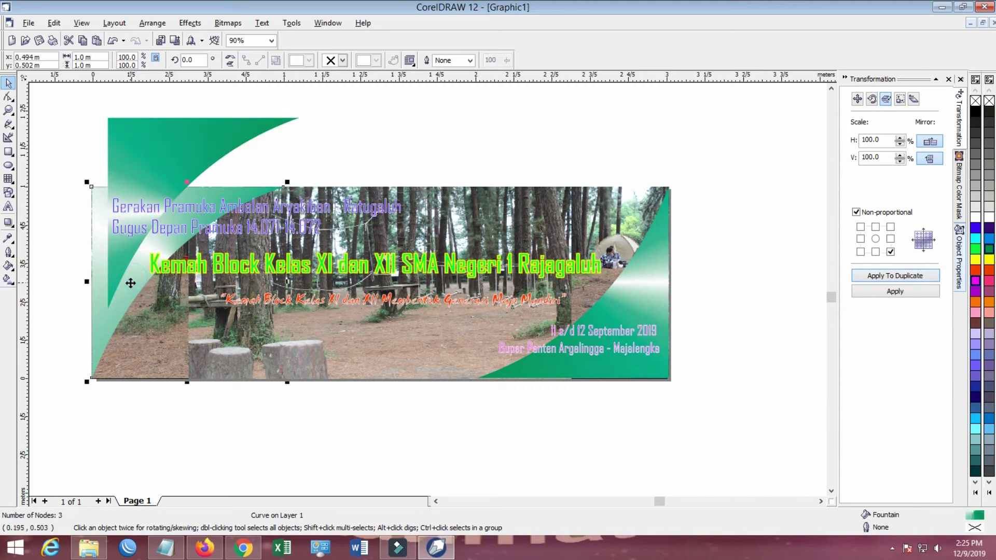
pyautogui.press('Delete')
pyautogui.moveTo(157, 142); pyautogui.dragTo(140, 221)
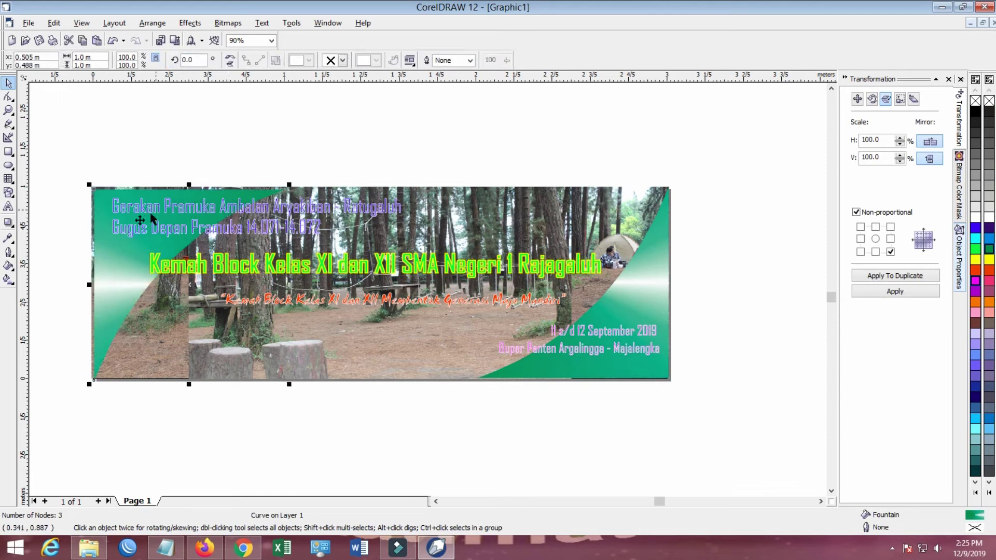
# Align the duplicated corner shape flush with the banner's upper-left corner and deselect it
pyautogui.press('F1')
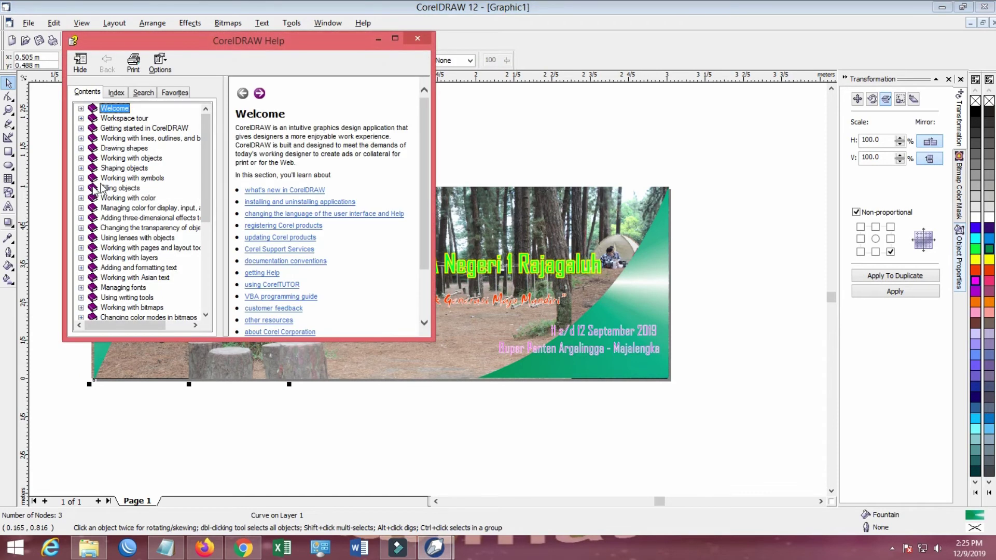
pyautogui.click(418, 37)
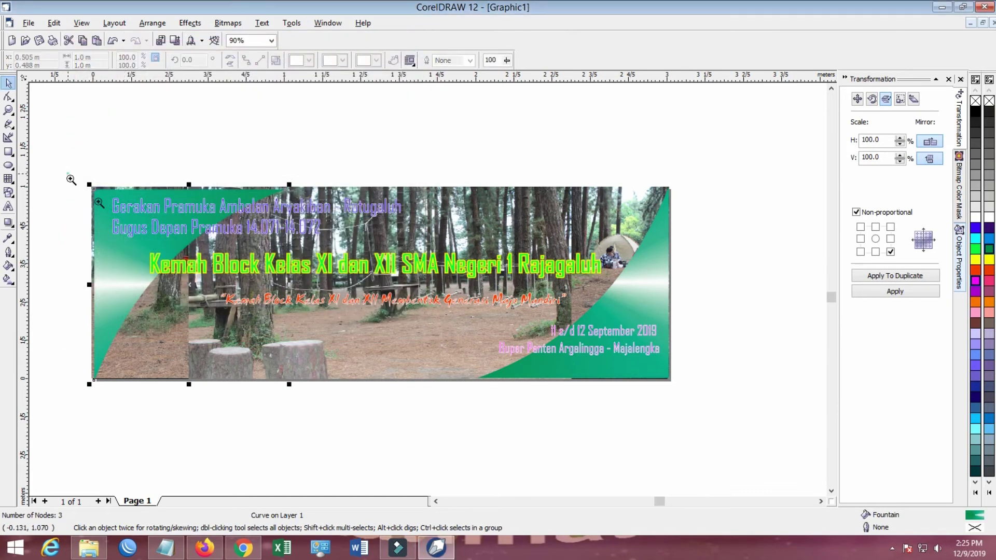
pyautogui.moveTo(71, 180); pyautogui.dragTo(153, 241)
pyautogui.click(371, 269)
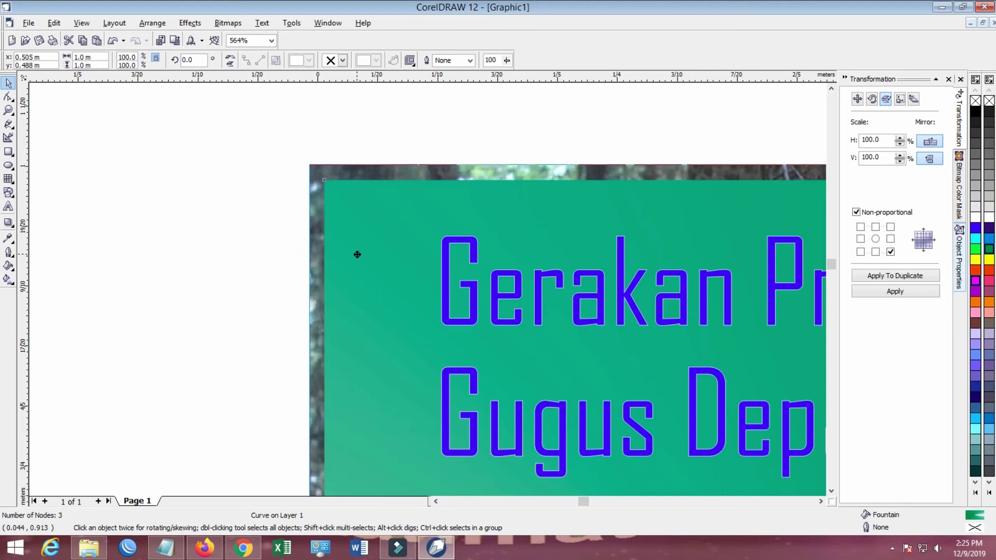
pyautogui.click(189, 208)
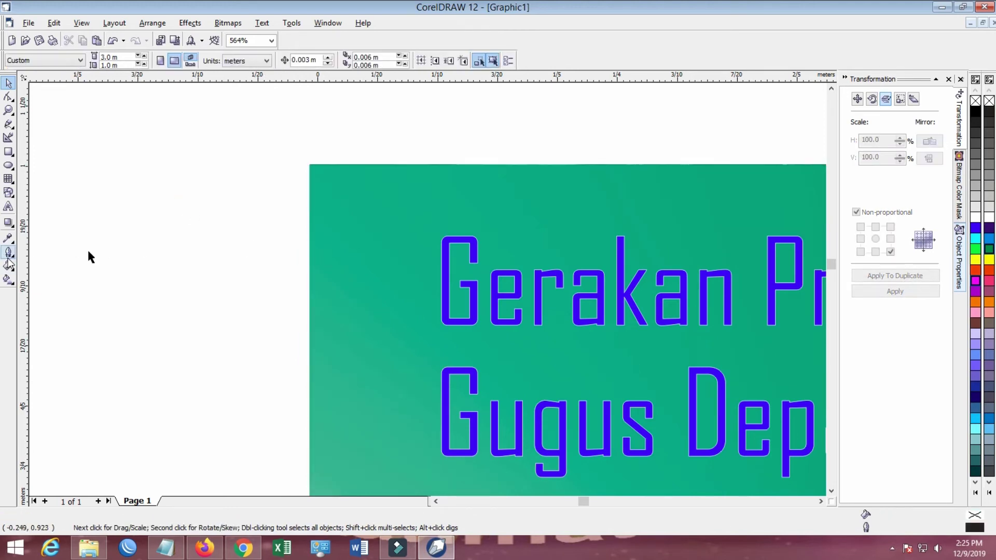
# Try an 8-point outline on the two-line blue heading in the banner's upper-left corner
pyautogui.click(471, 242)
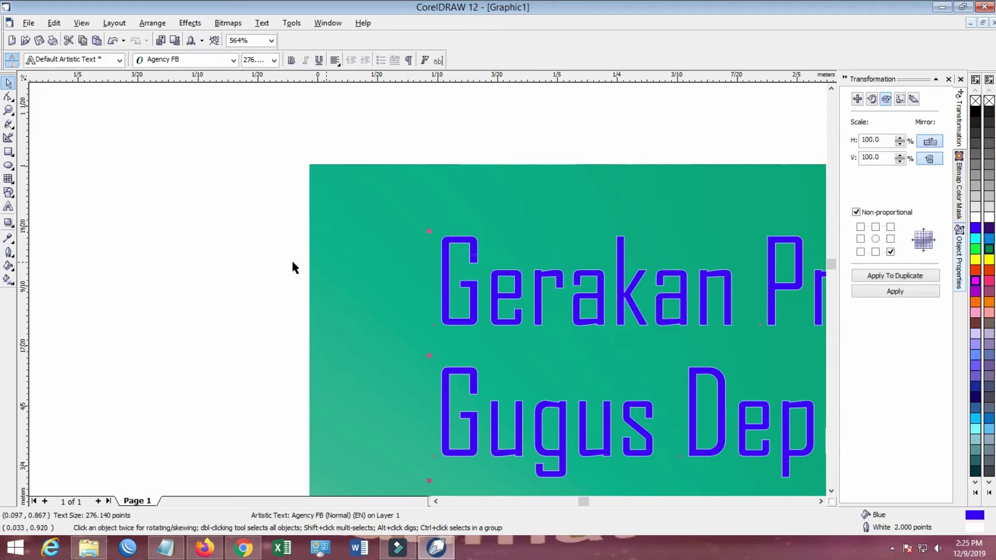
pyautogui.click(8, 252)
pyautogui.click(130, 259)
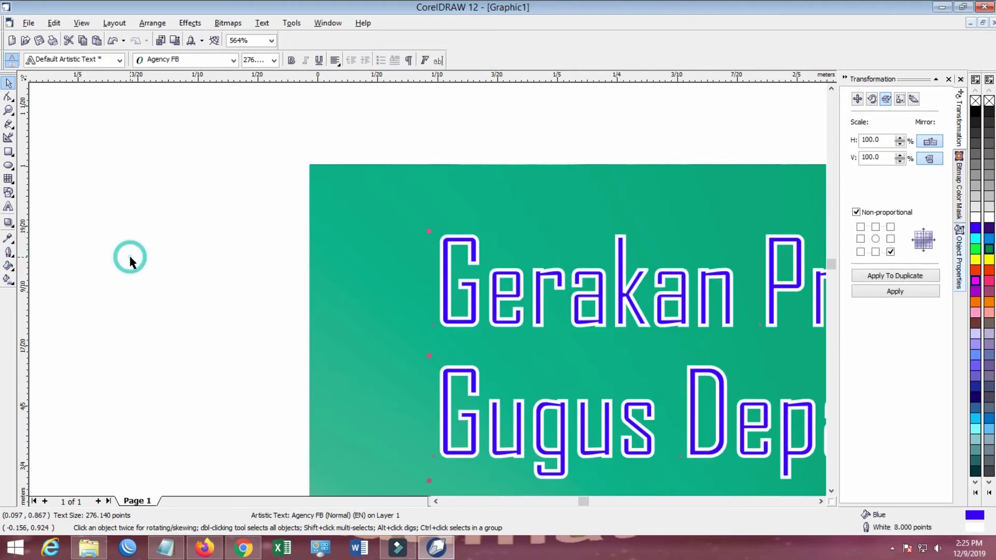
pyautogui.click(160, 253)
# Examine the heading's outline and the legibility and placement of the texts across the whole banner
pyautogui.press('F4')
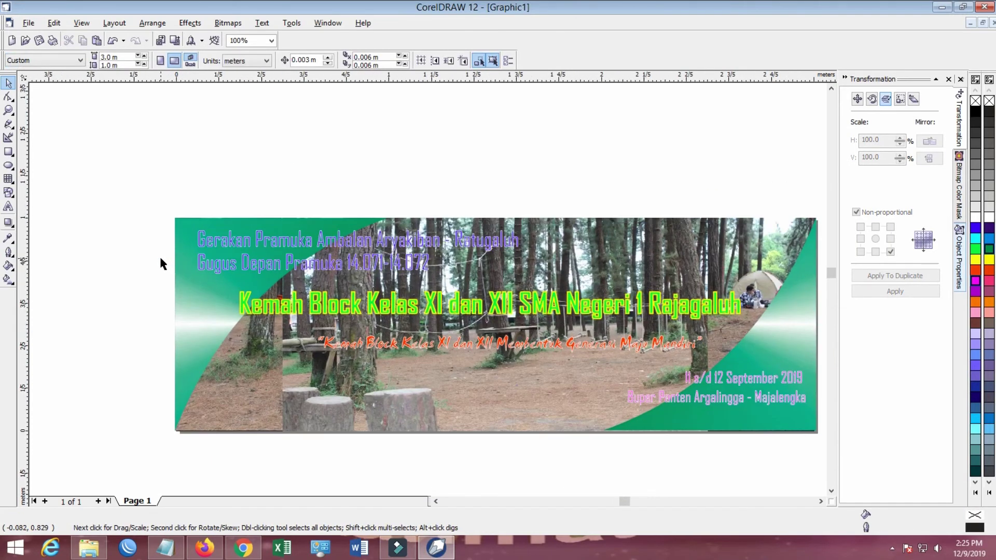
pyautogui.scroll(5, 161, 259)
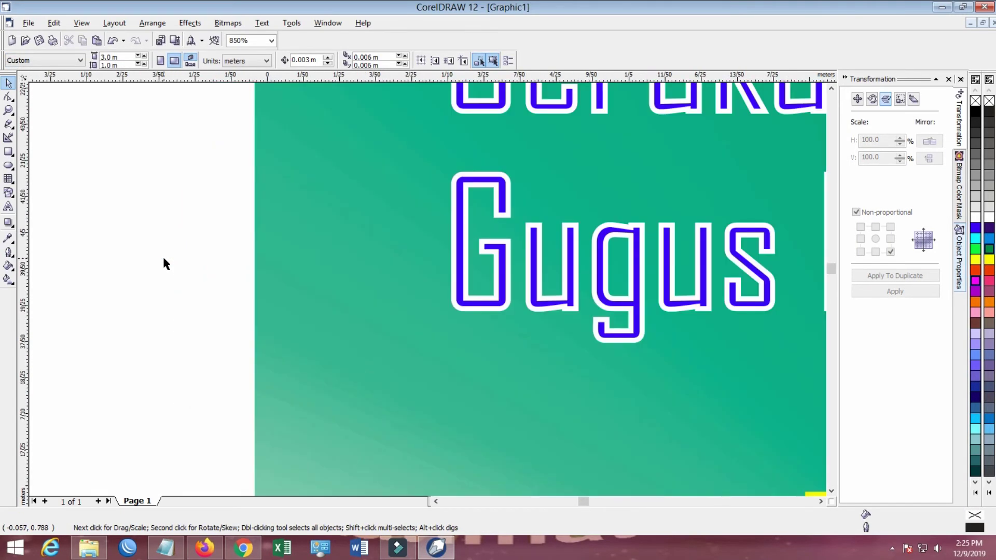
pyautogui.press('F4')
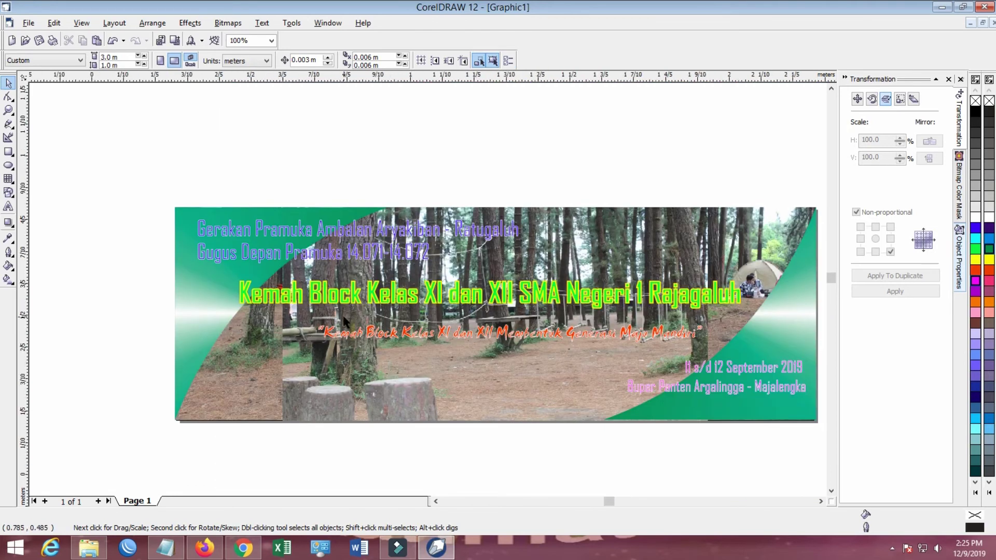
pyautogui.scroll(2, 357, 315)
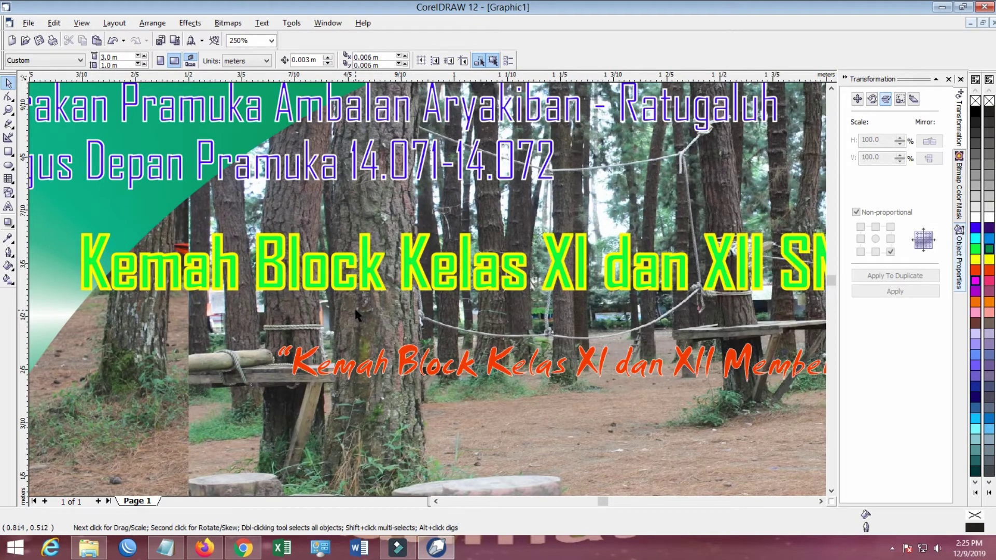
pyautogui.scroll(-2, 355, 313)
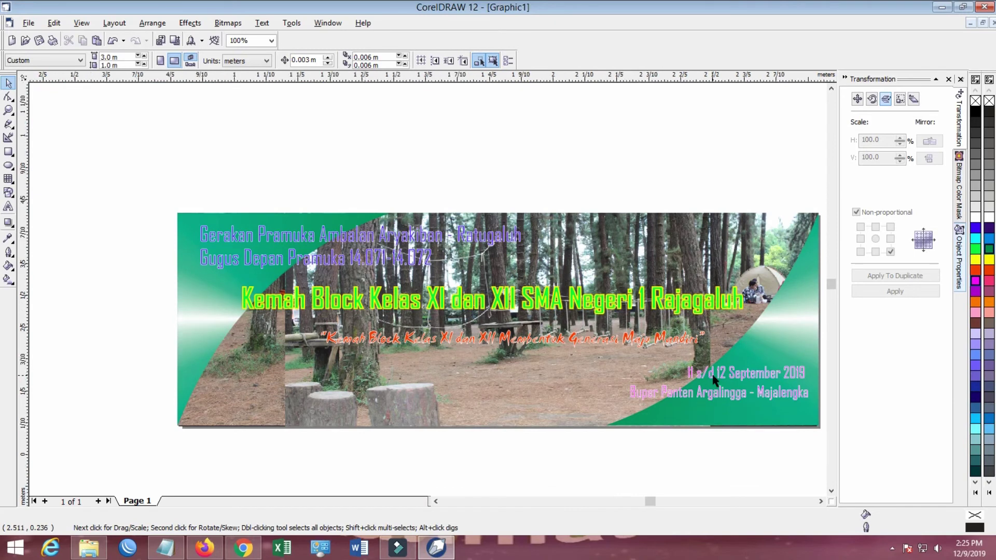
pyautogui.scroll(2, 709, 380)
pyautogui.scroll(-2, 715, 382)
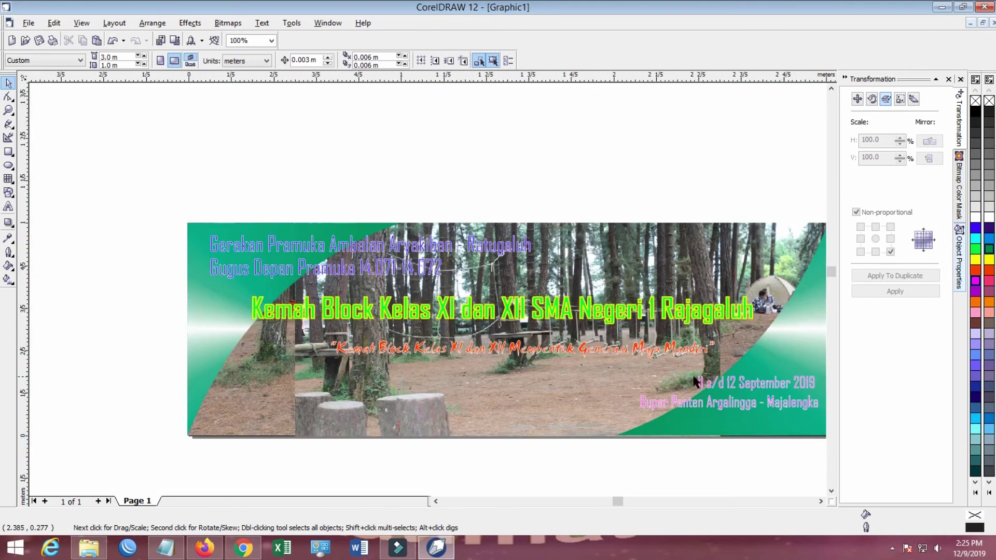
# Lower the red slogan slightly, then enlarge the green title to about 391 points and reposition it just above the slogan
pyautogui.click(516, 358)
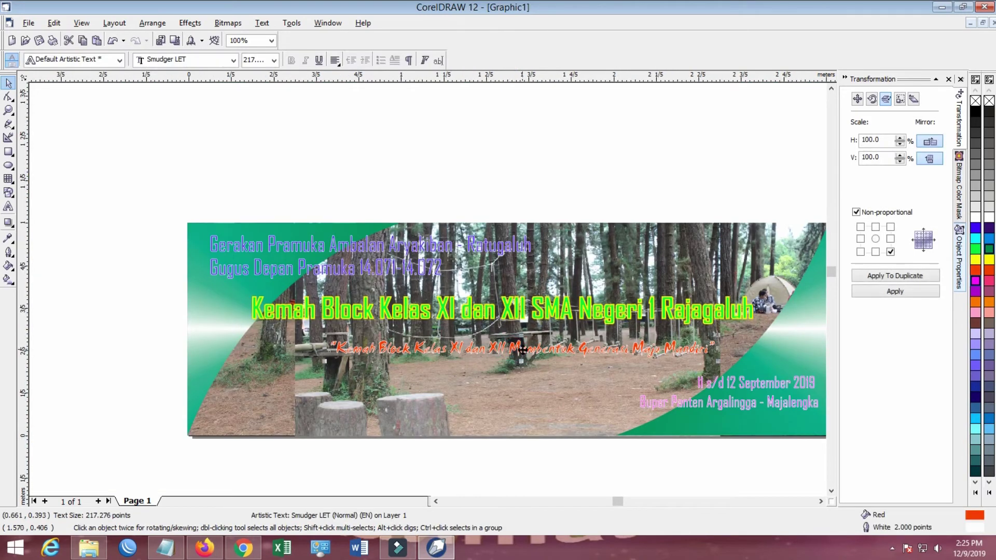
pyautogui.moveTo(515, 360); pyautogui.dragTo(511, 369)
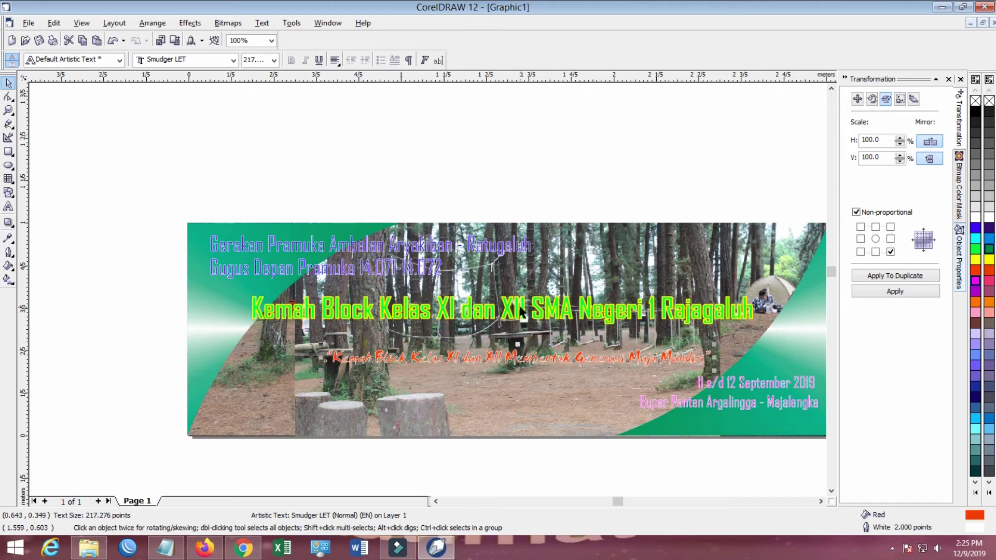
pyautogui.click(520, 311)
pyautogui.moveTo(520, 312); pyautogui.dragTo(521, 325)
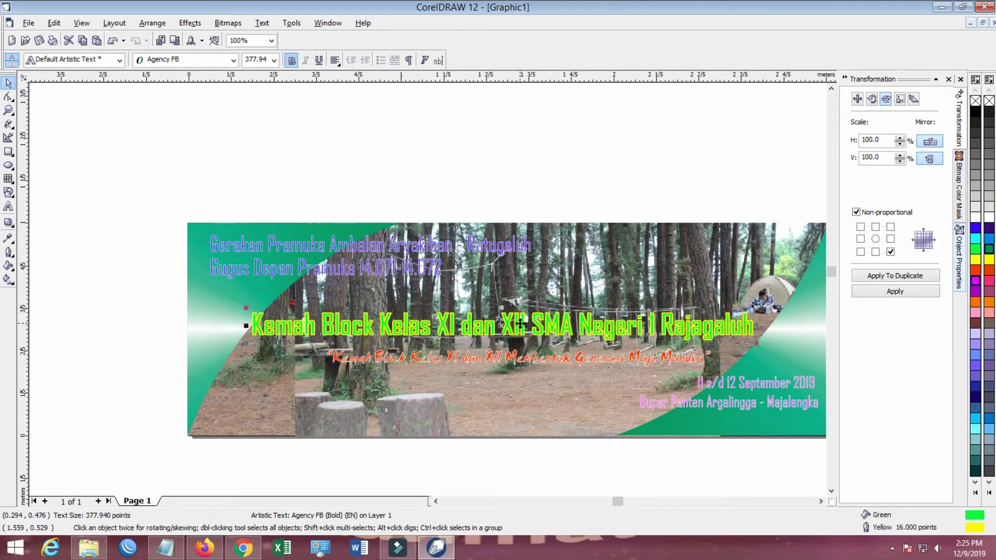
pyautogui.moveTo(247, 308); pyautogui.dragTo(230, 308)
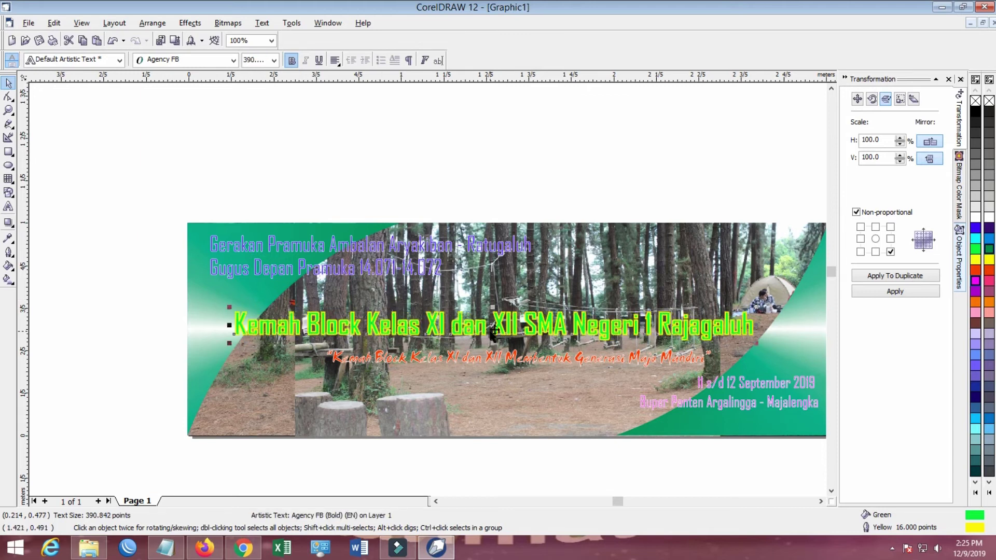
pyautogui.moveTo(496, 328); pyautogui.dragTo(501, 318)
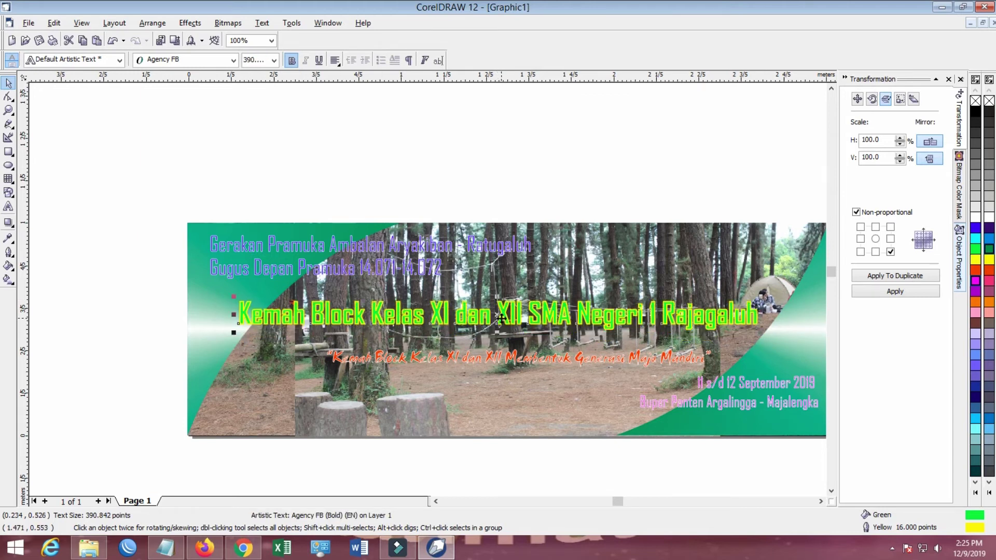
pyautogui.click(116, 296)
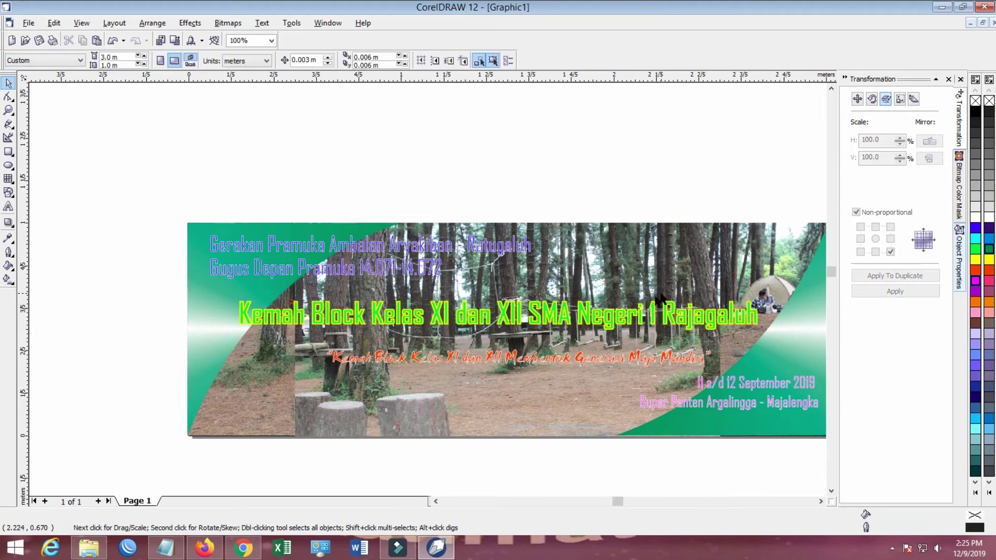
# Shrink the two-line blue heading to about 172 points and give it a thinner outline
pyautogui.click(350, 248)
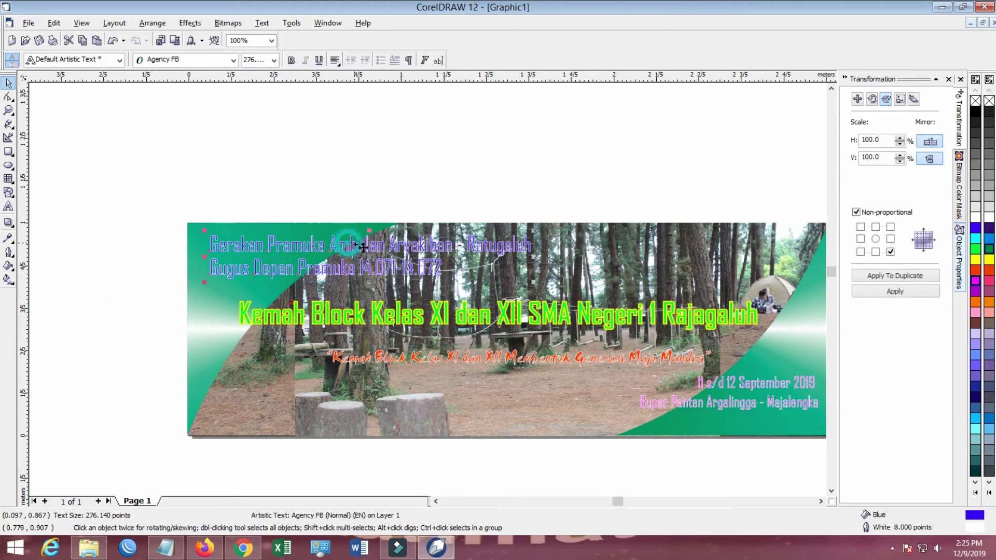
pyautogui.moveTo(535, 284); pyautogui.dragTo(440, 271)
pyautogui.scroll(2, 289, 242)
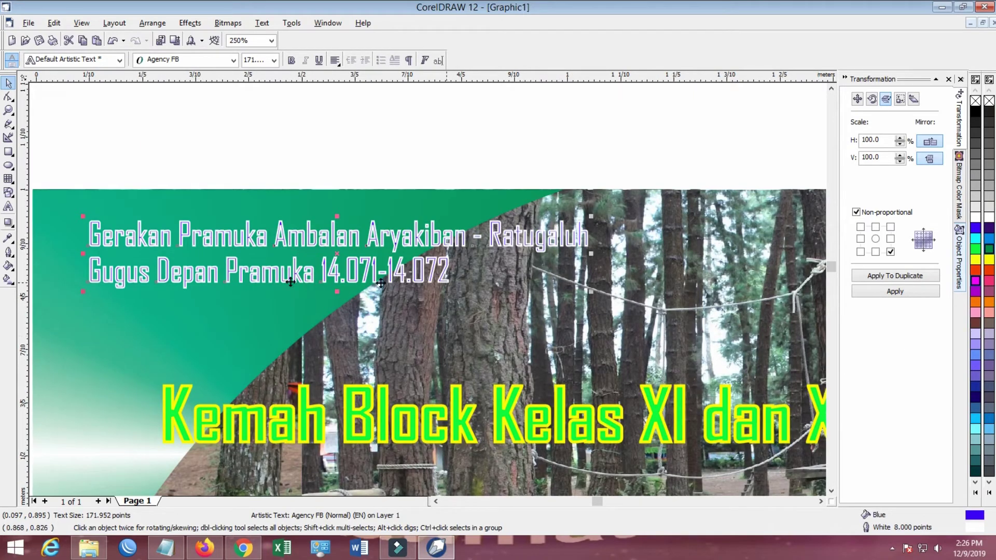
pyautogui.click(9, 252)
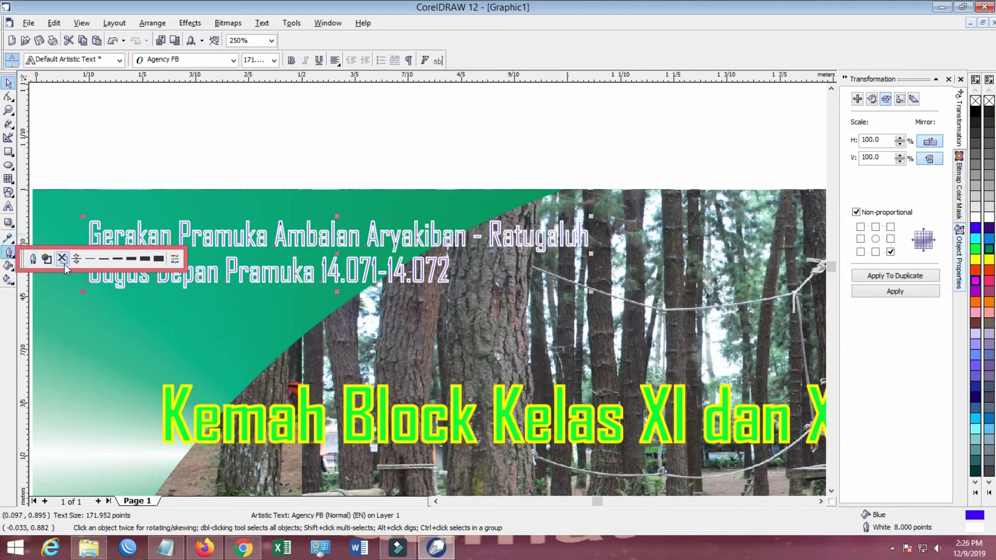
pyautogui.click(107, 258)
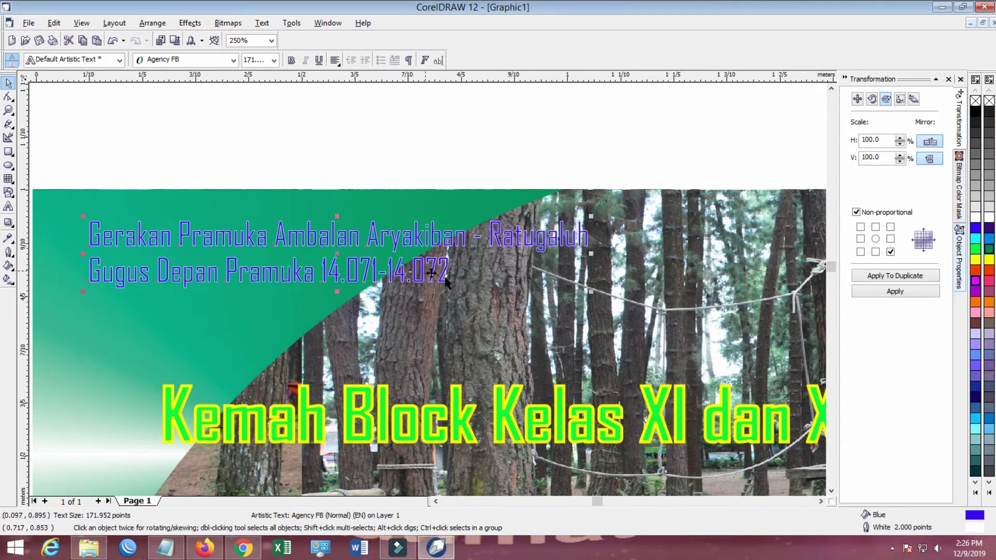
# Enlarge the two-line blue heading slightly from its lower-right corner and deselect it
pyautogui.moveTo(591, 294); pyautogui.dragTo(597, 297)
pyautogui.click(289, 144)
pyautogui.scroll(-3, 334, 210)
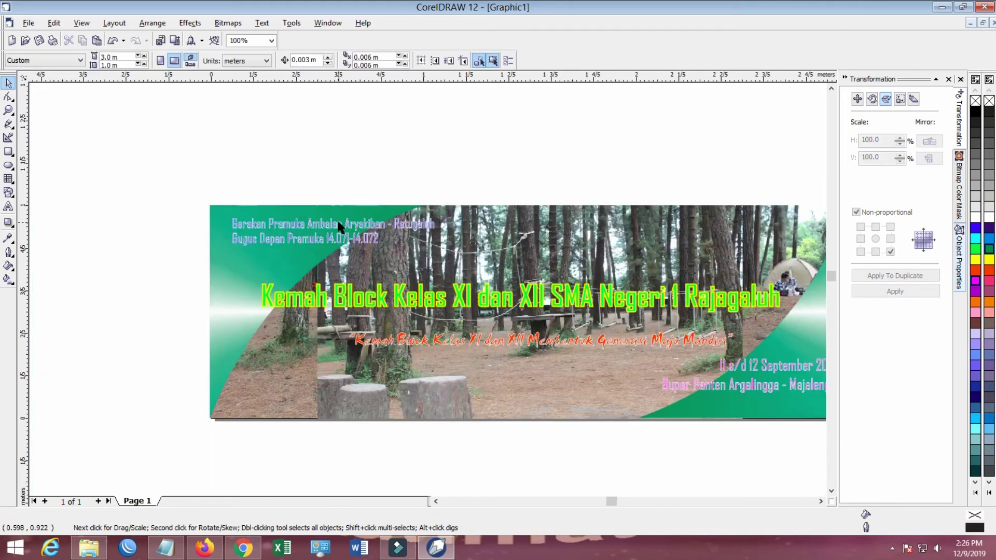
pyautogui.click(344, 232)
pyautogui.moveTo(438, 249); pyautogui.dragTo(451, 251)
pyautogui.click(334, 166)
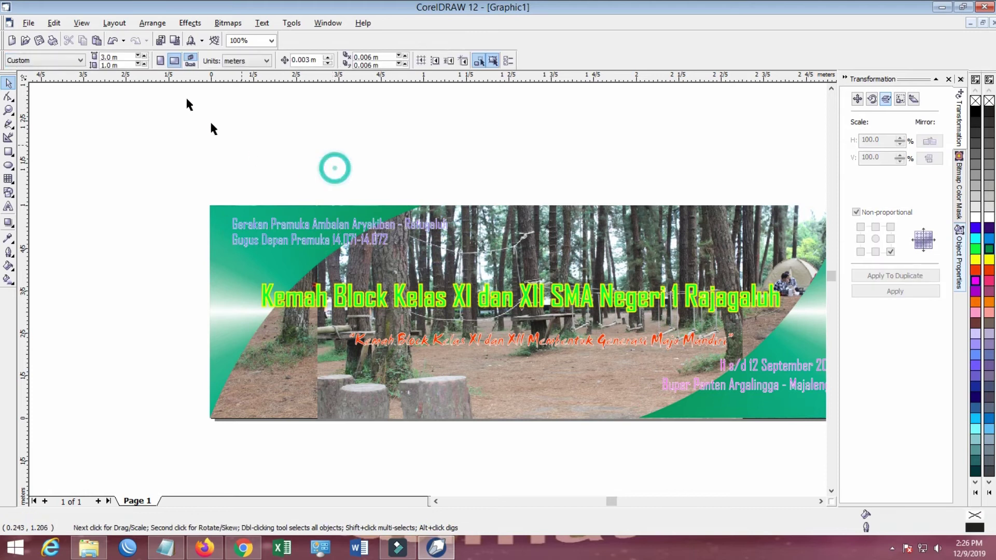
# Import aryakiban.jpg and aryakiban.png from the PRAMUKA folder and place both emblems above the banner's left part
pyautogui.click(165, 41)
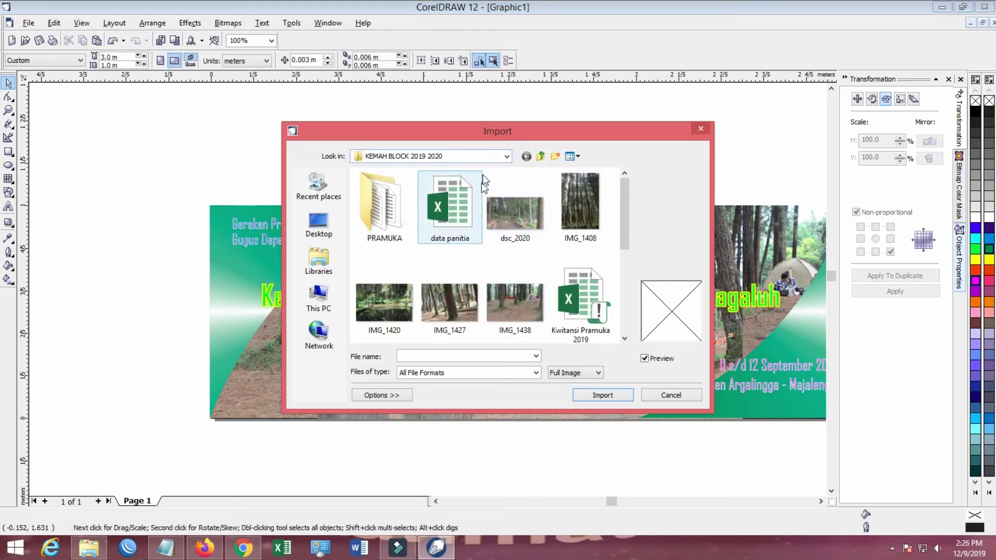
pyautogui.click(506, 155)
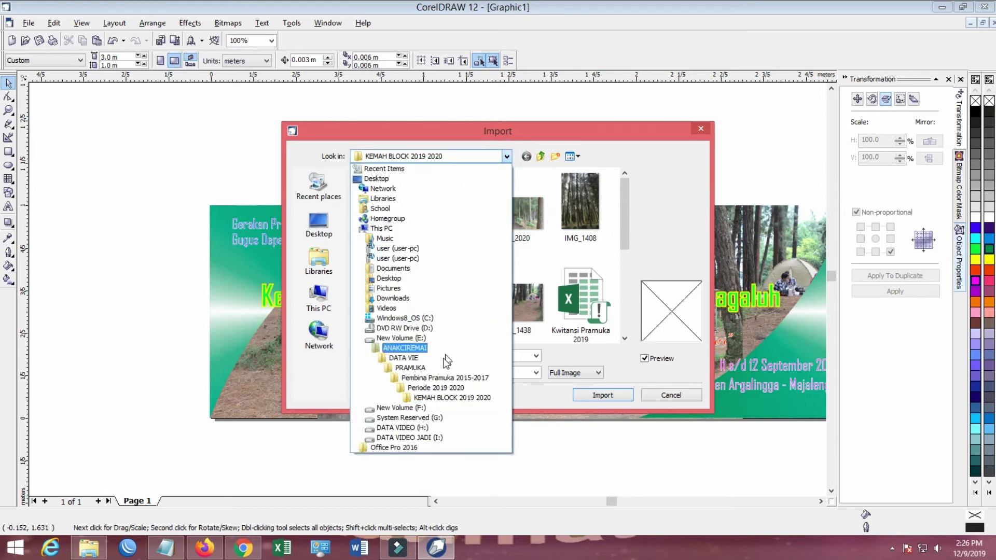
pyautogui.click(410, 371)
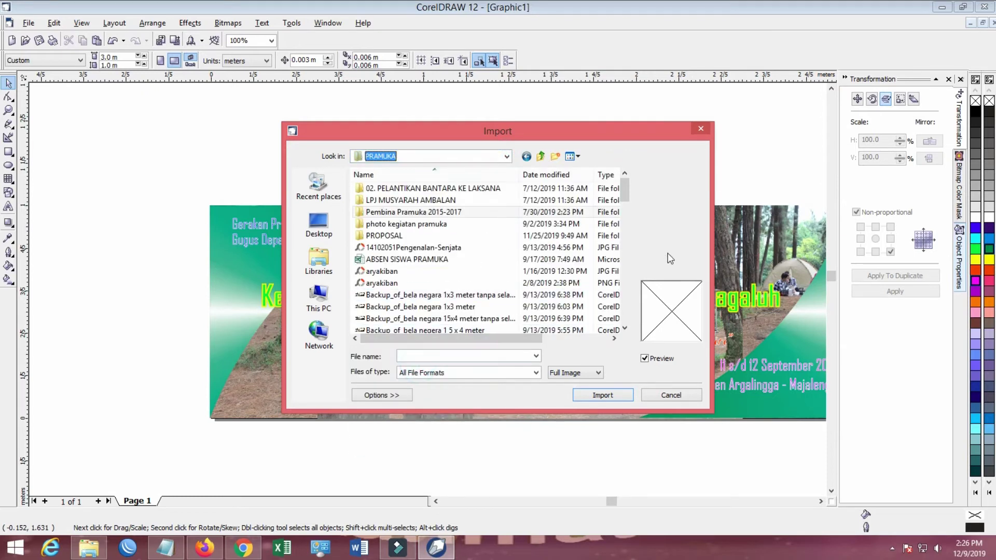
pyautogui.click(384, 283)
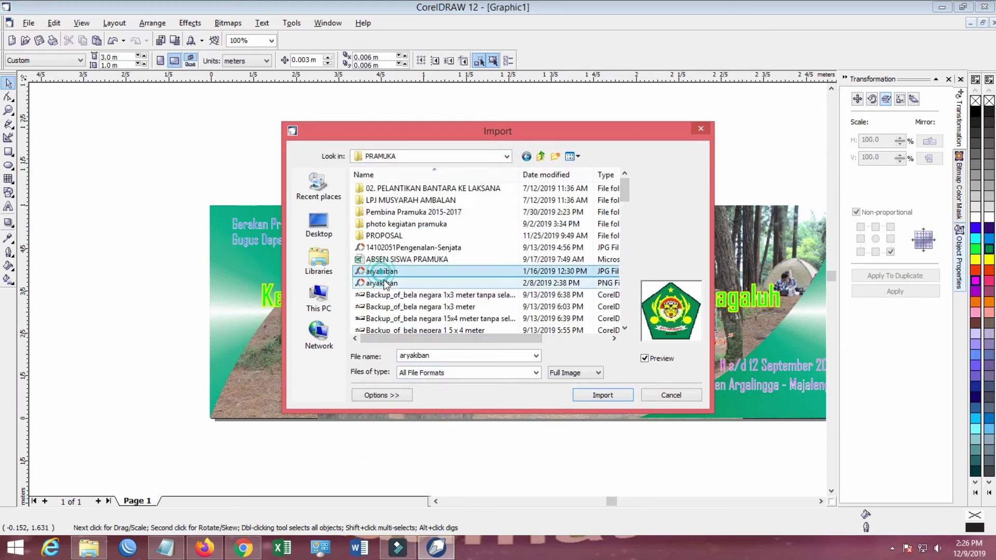
pyautogui.click(394, 248)
pyautogui.click(389, 273)
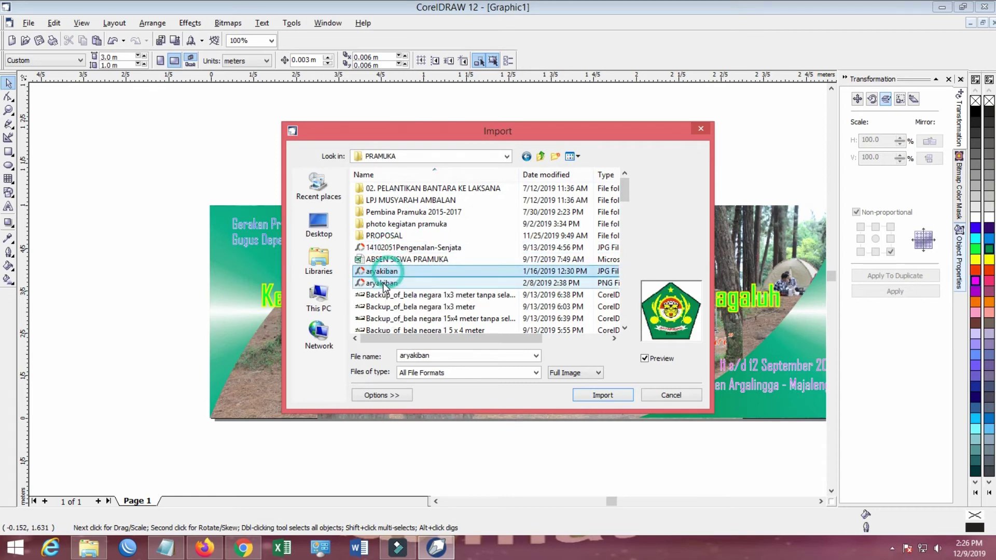
pyautogui.keyDown('shift'); pyautogui.click(384, 284); pyautogui.keyUp('shift')
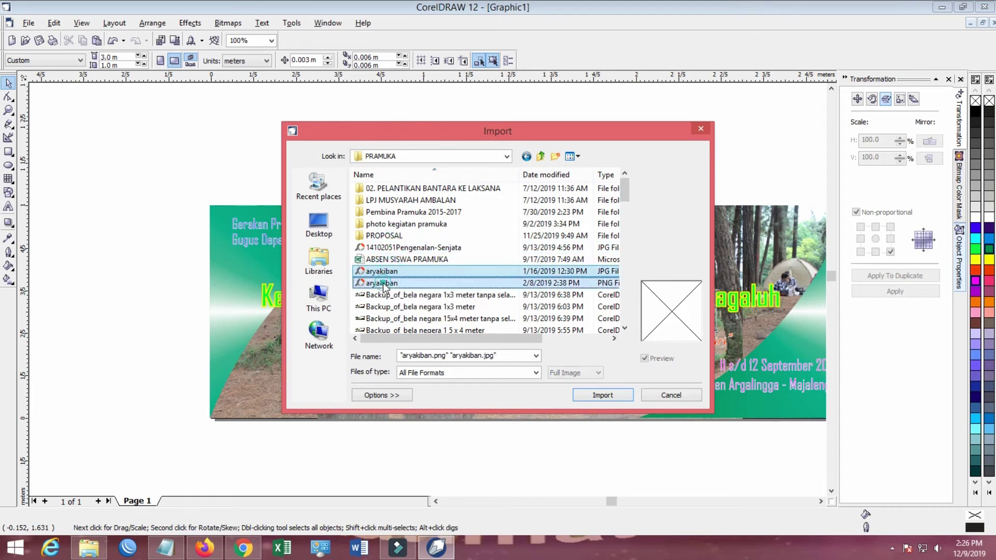
pyautogui.click(596, 396)
pyautogui.click(153, 132)
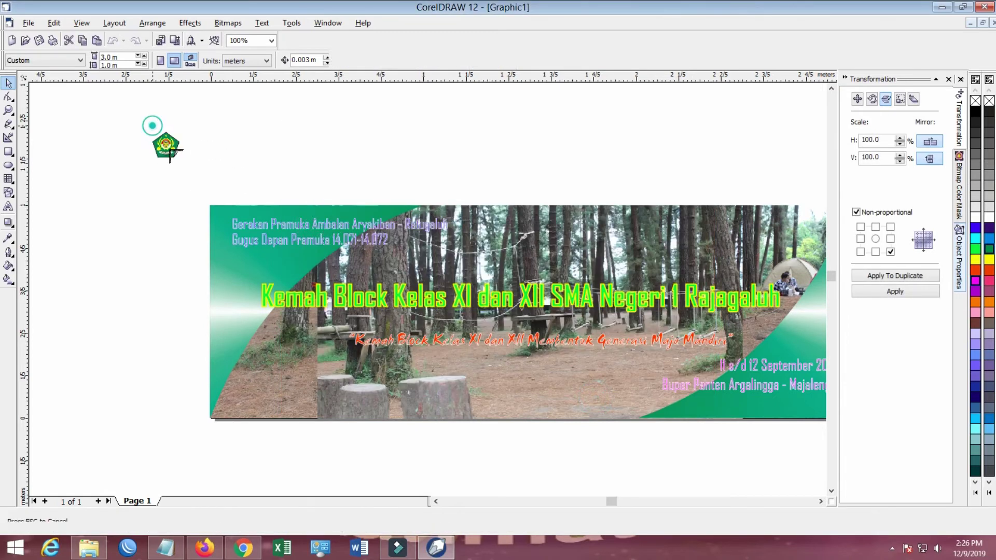
pyautogui.click(243, 136)
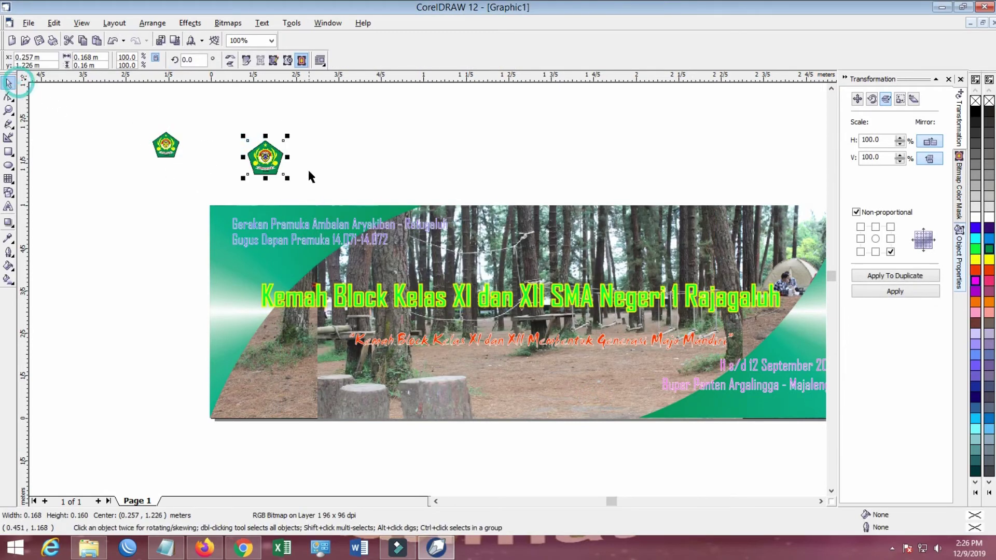
# Move both emblems onto the left green corner shape below the heading, with the larger white-background one right of the smaller
pyautogui.moveTo(258, 219); pyautogui.dragTo(322, 177)
pyautogui.moveTo(163, 142); pyautogui.dragTo(274, 256)
pyautogui.scroll(2, 274, 256)
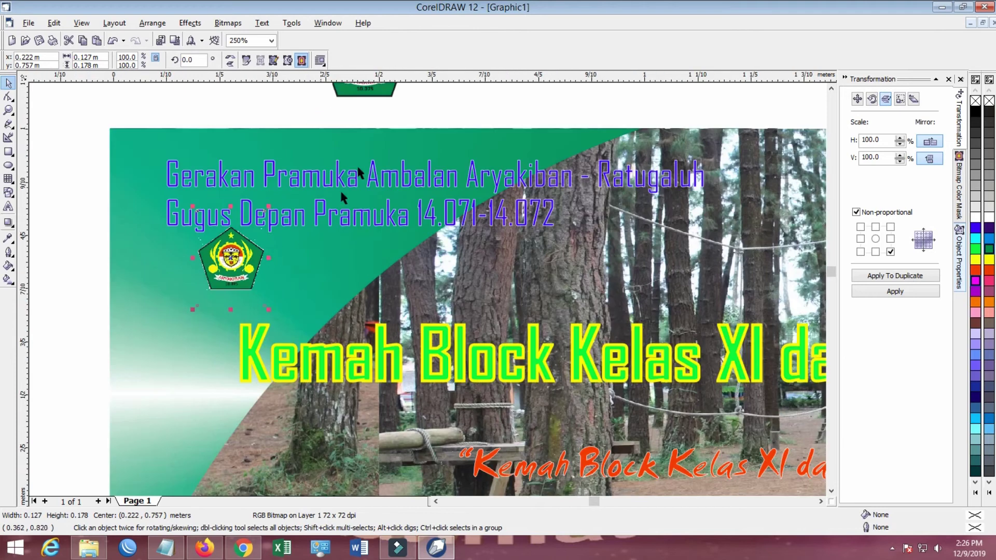
pyautogui.moveTo(367, 100); pyautogui.dragTo(355, 117)
pyautogui.scroll(1, 435, 113)
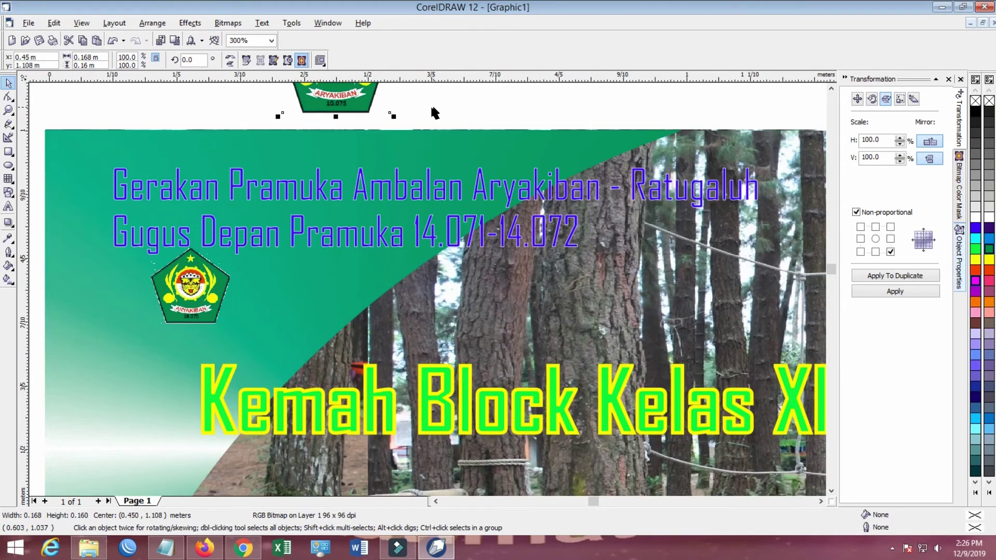
pyautogui.moveTo(308, 329); pyautogui.dragTo(311, 328)
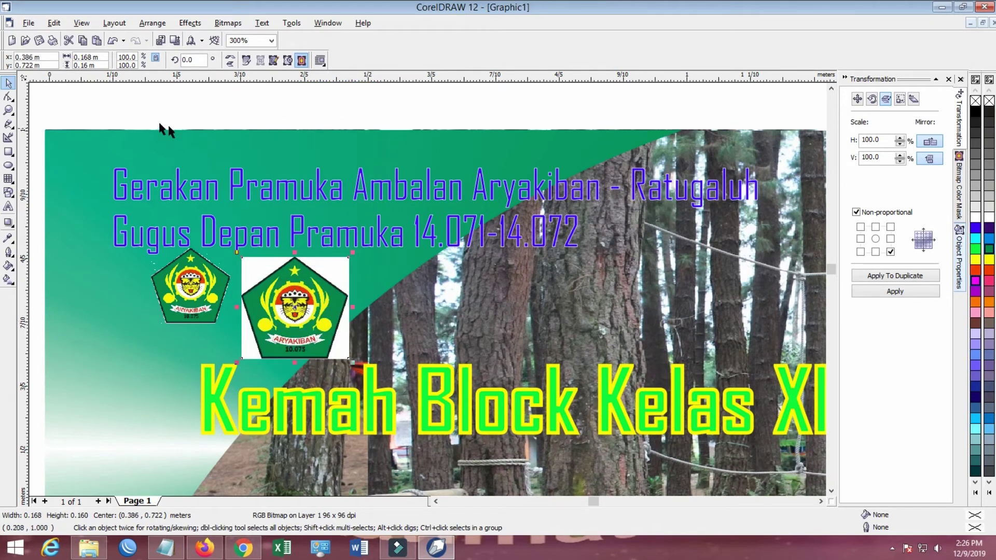
# Add extra nodes between the four corner nodes of the larger emblem's bitmap frame and delete its upper-right corner node
pyautogui.click(8, 97)
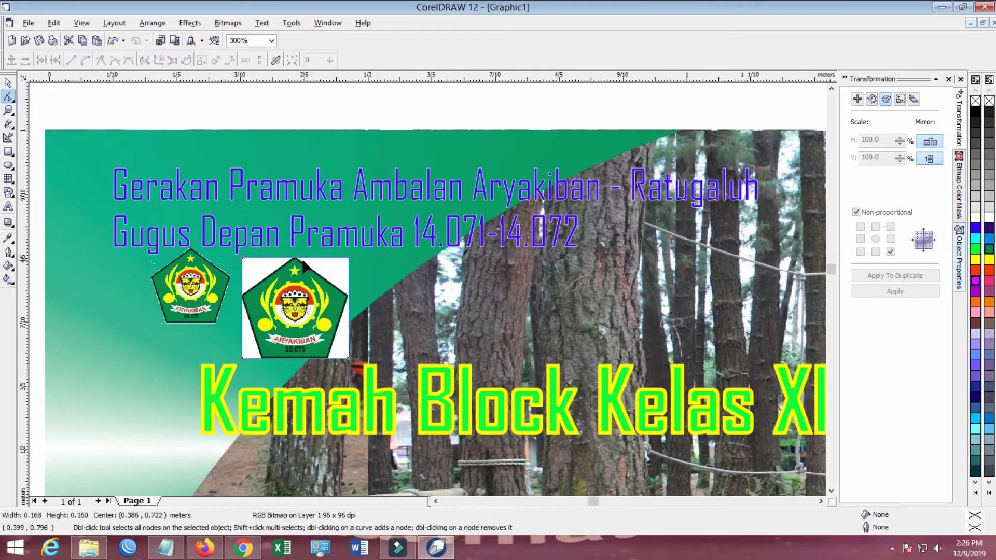
pyautogui.moveTo(233, 254); pyautogui.dragTo(363, 377)
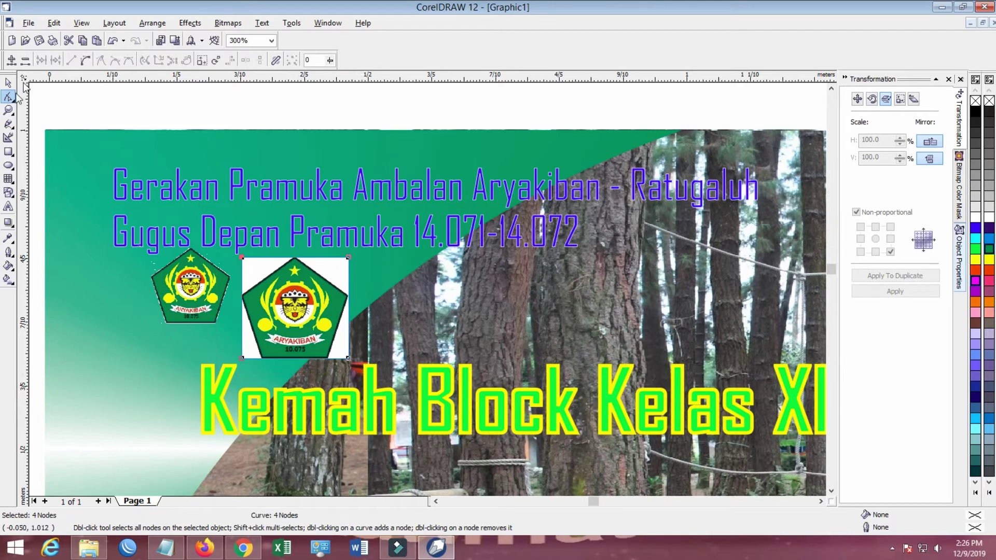
pyautogui.click(19, 60)
pyautogui.click(349, 256)
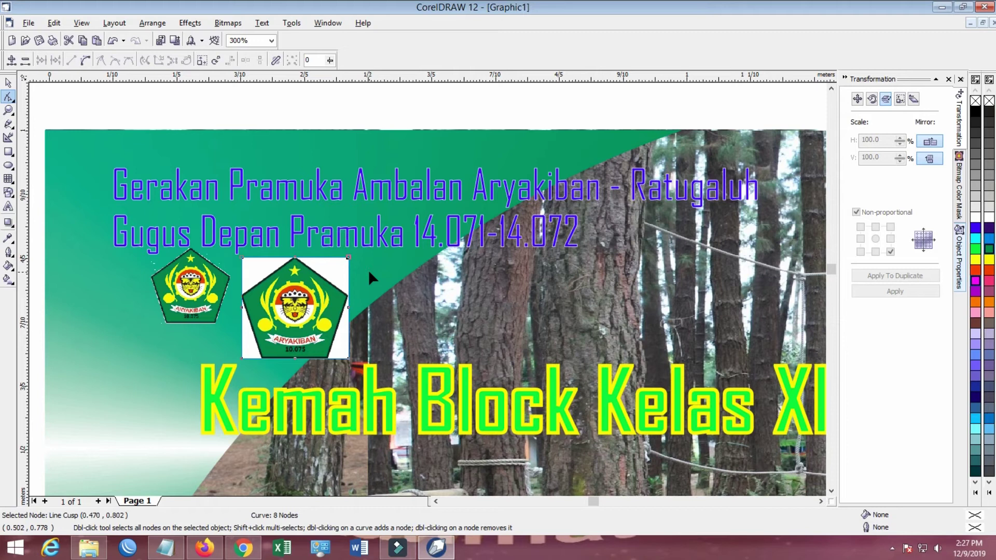
pyautogui.press('Delete')
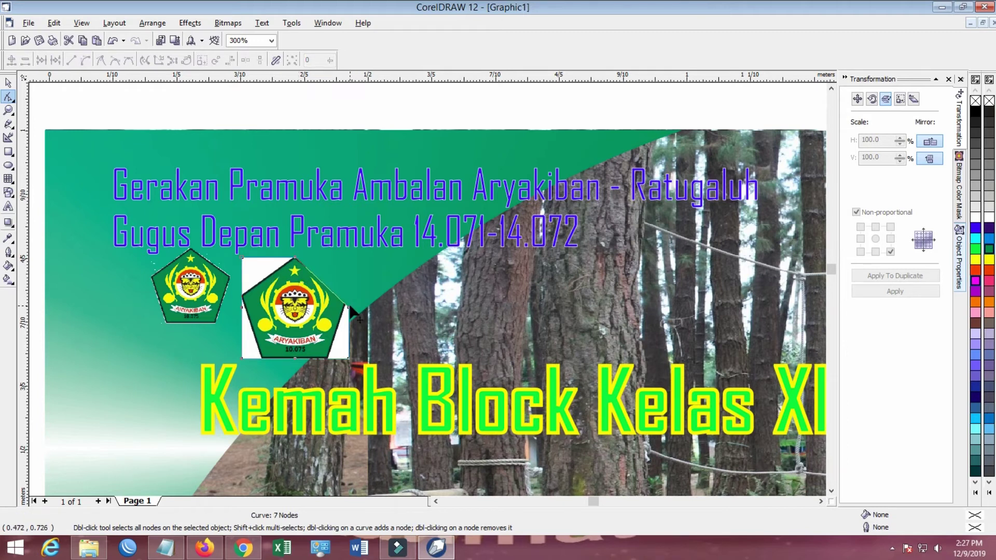
# Move the larger emblem's right-edge and lower-right frame nodes to the pentagon's corners to crop the white background there
pyautogui.click(350, 305)
pyautogui.moveTo(349, 308); pyautogui.dragTo(349, 291)
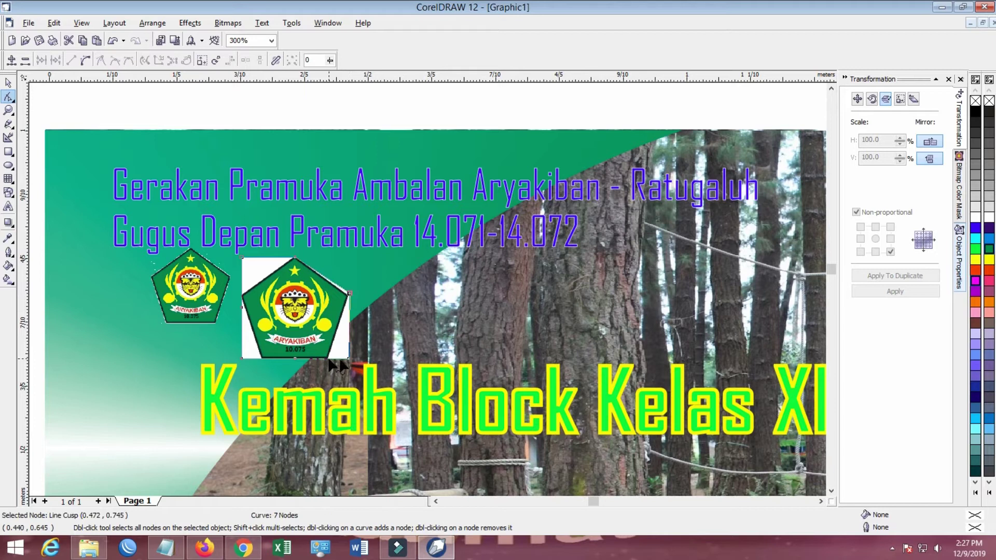
pyautogui.click(347, 358)
pyautogui.moveTo(348, 359); pyautogui.dragTo(329, 359)
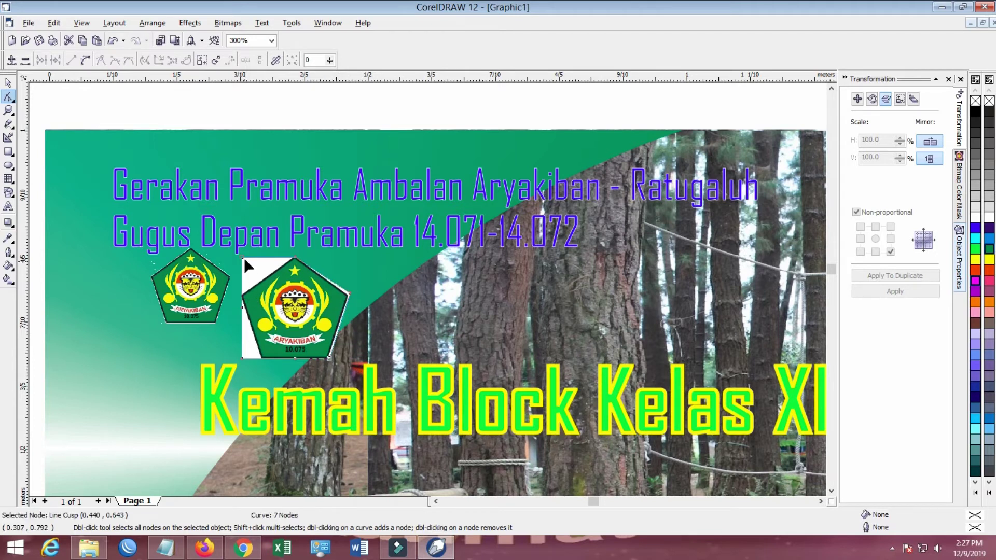
# Trim the white background beside the larger logo by deleting its upper-left node and fitting the lower-left and left nodes to the pentagon
pyautogui.moveTo(241, 309); pyautogui.dragTo(242, 296)
pyautogui.doubleClick(242, 258)
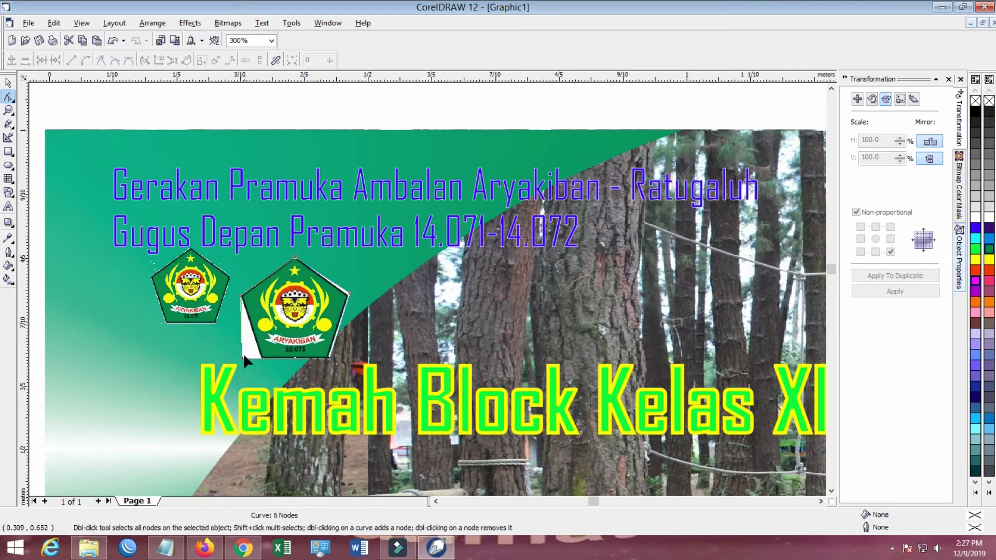
pyautogui.moveTo(240, 357); pyautogui.dragTo(258, 357)
pyautogui.scroll(2, 262, 354)
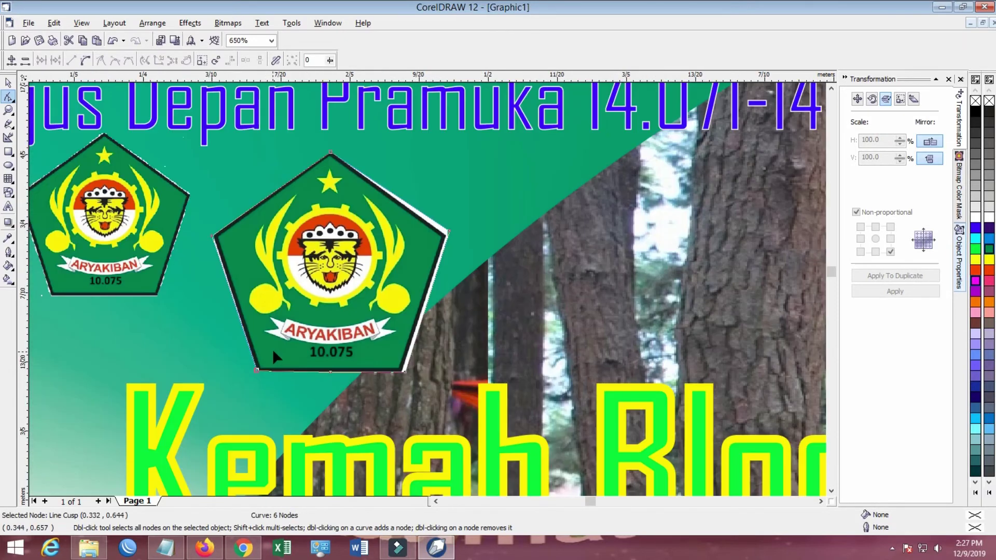
pyautogui.scroll(2, 300, 357)
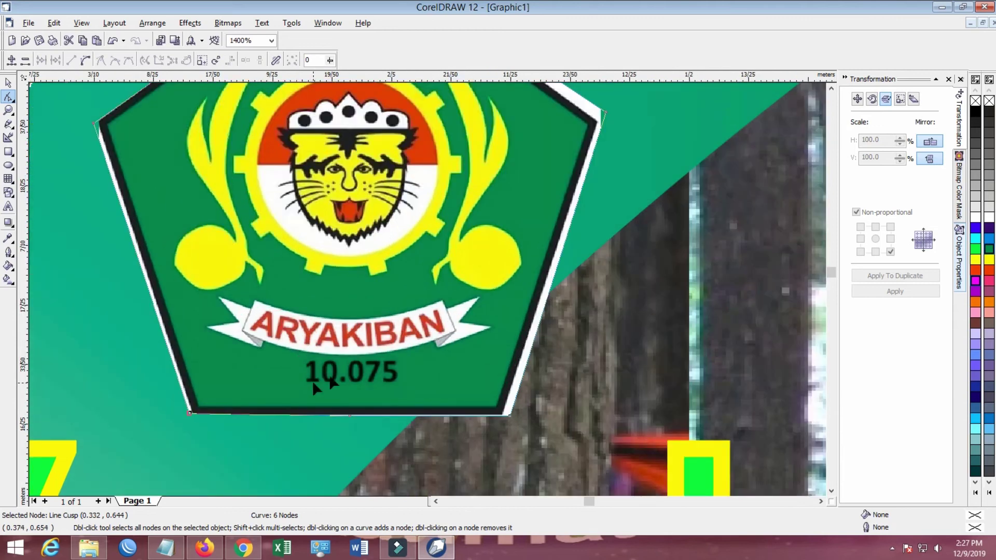
pyautogui.moveTo(189, 410); pyautogui.dragTo(191, 412)
pyautogui.moveTo(94, 123); pyautogui.dragTo(96, 123)
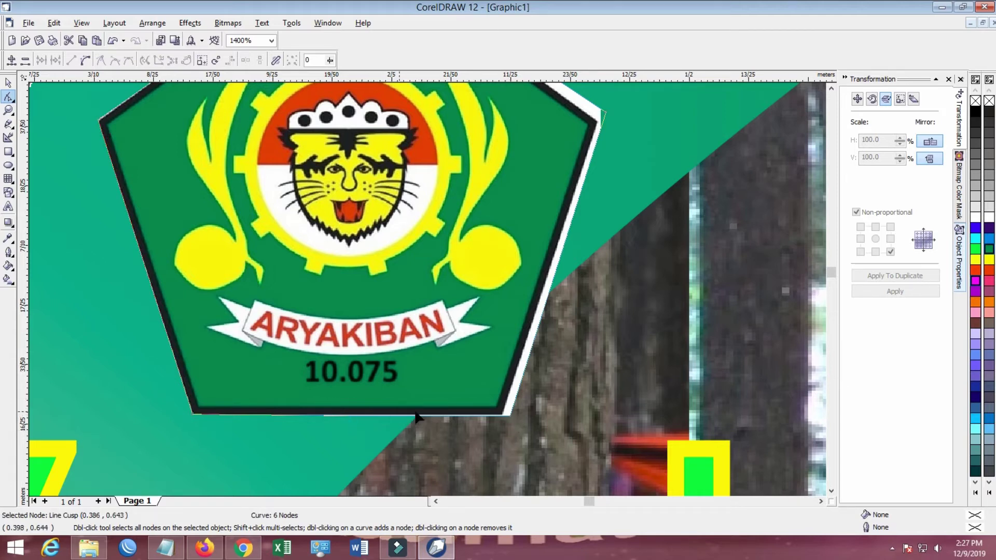
# Delete the extra node on the larger logo's bottom edge and fit its lower-right, right and apex nodes to the pentagon's corners
pyautogui.doubleClick(350, 415)
pyautogui.moveTo(508, 415); pyautogui.dragTo(501, 415)
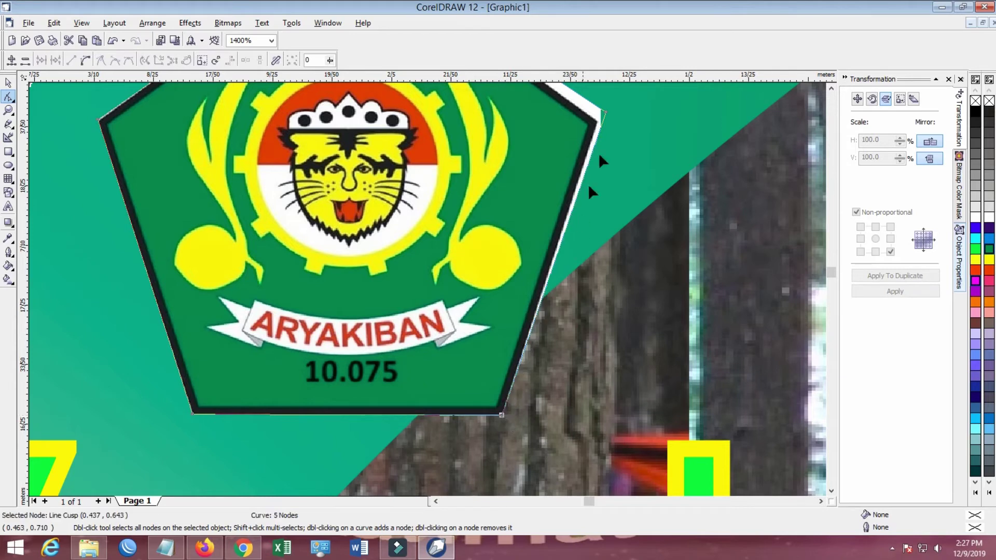
pyautogui.moveTo(605, 109); pyautogui.dragTo(597, 120)
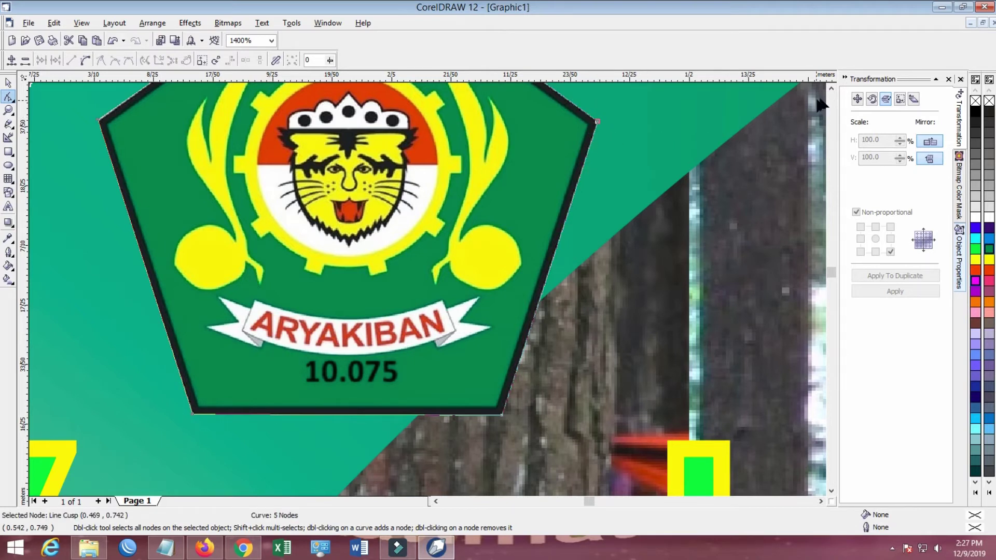
pyautogui.scroll(5, 831, 89)
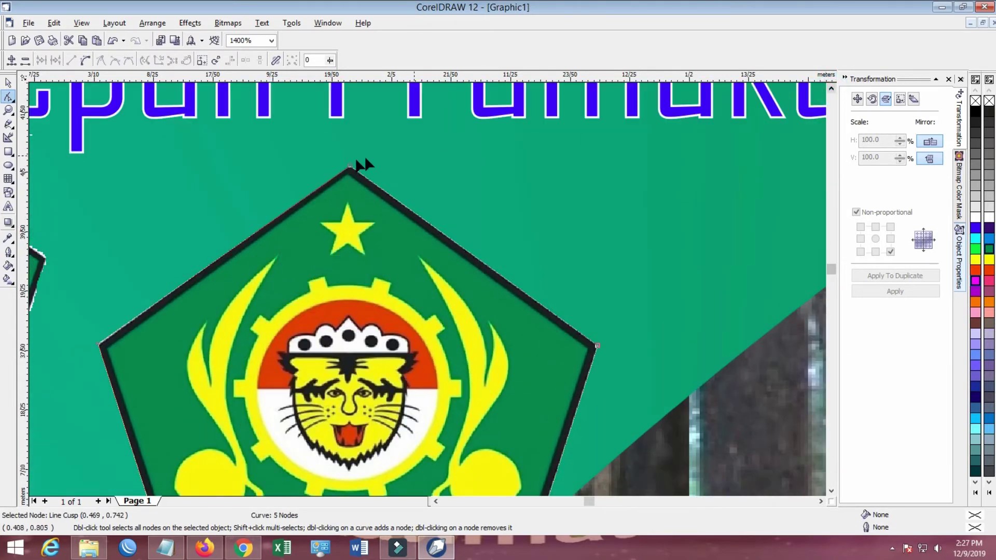
pyautogui.moveTo(348, 166); pyautogui.dragTo(350, 164)
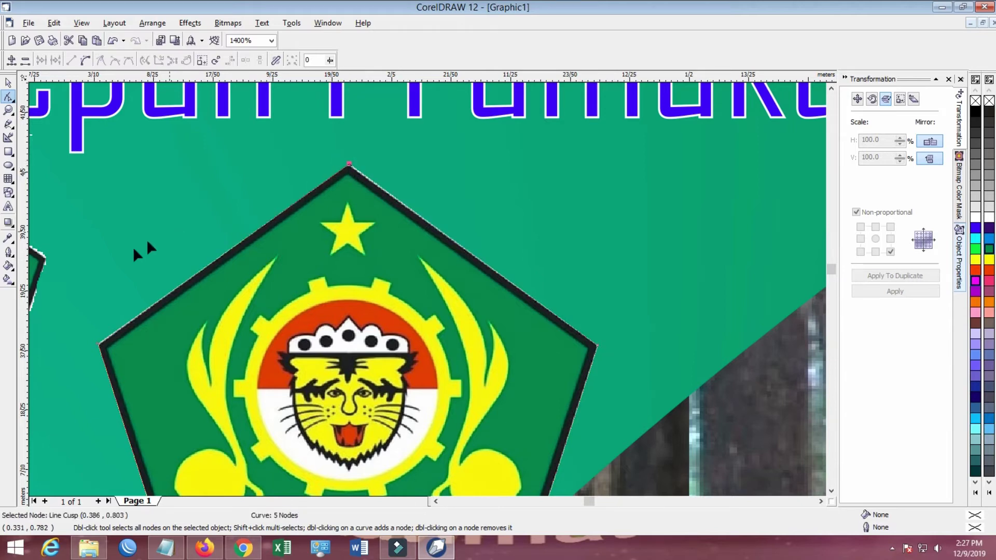
# Move the smaller logo slightly down and to the right, centring it at about x 0.229 m, y 0.749 m
pyautogui.scroll(-1, 130, 220)
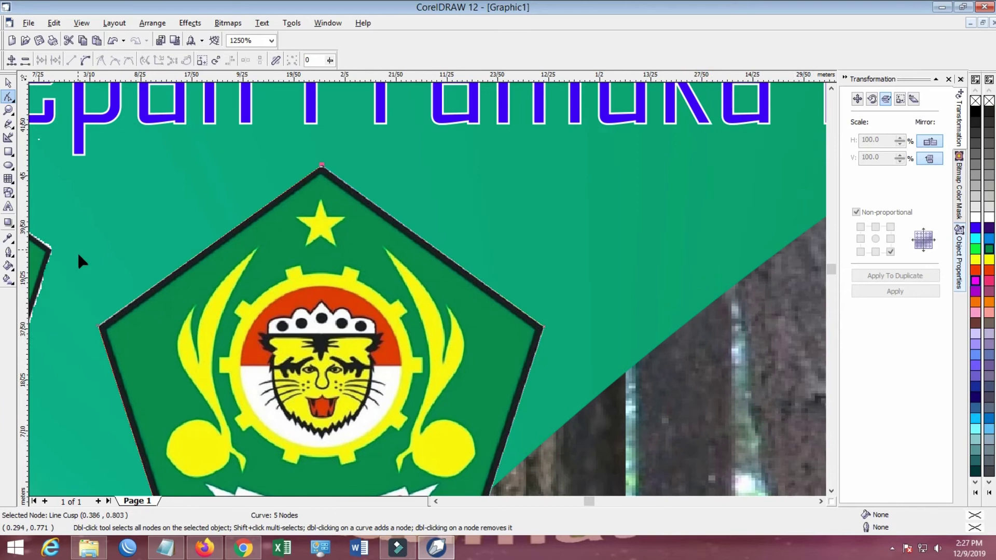
pyautogui.scroll(-1, 76, 251)
pyautogui.click(436, 501)
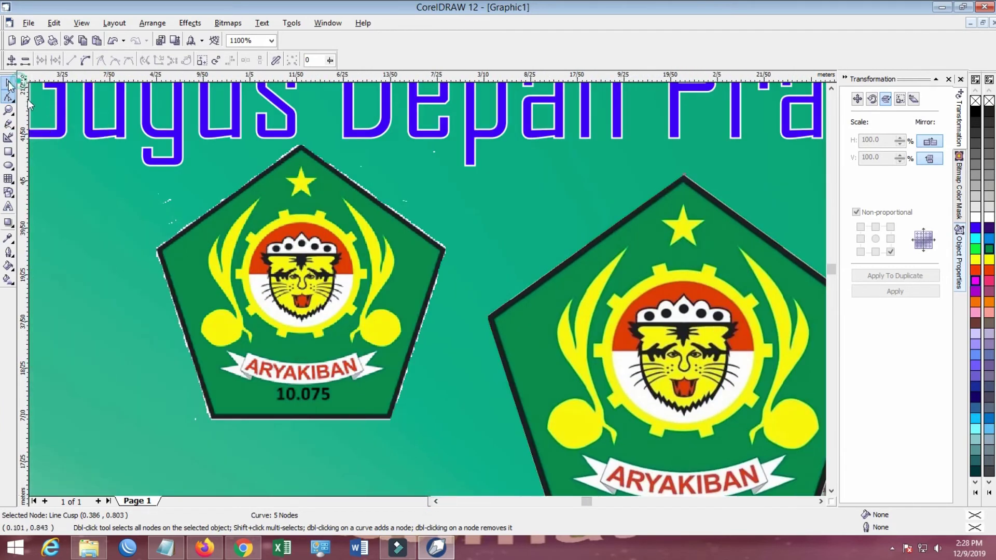
pyautogui.click(8, 83)
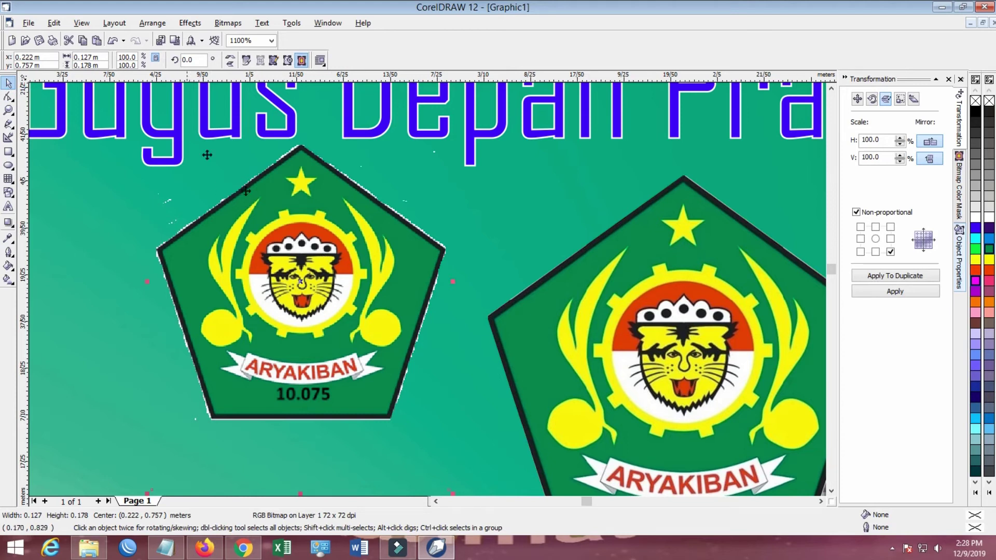
pyautogui.click(7, 97)
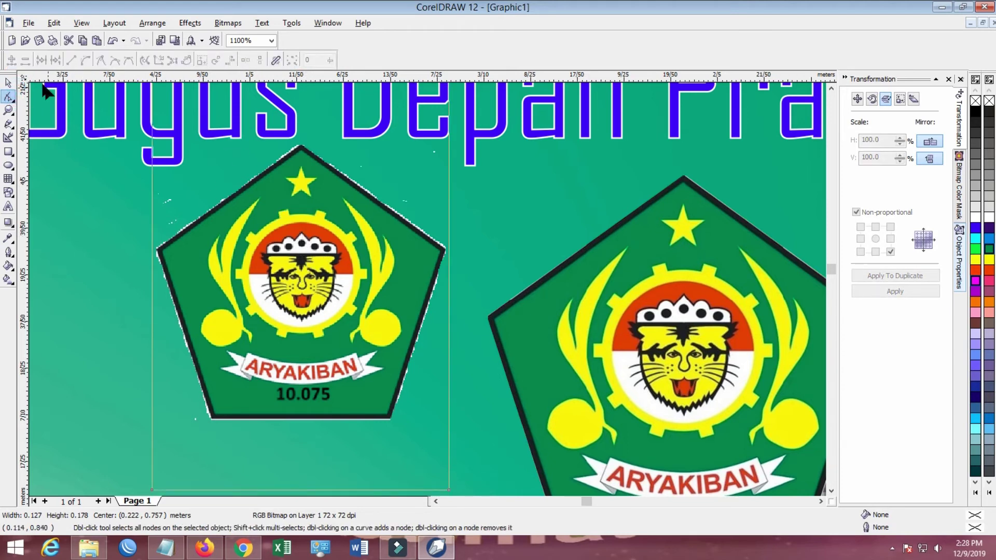
pyautogui.click(319, 275)
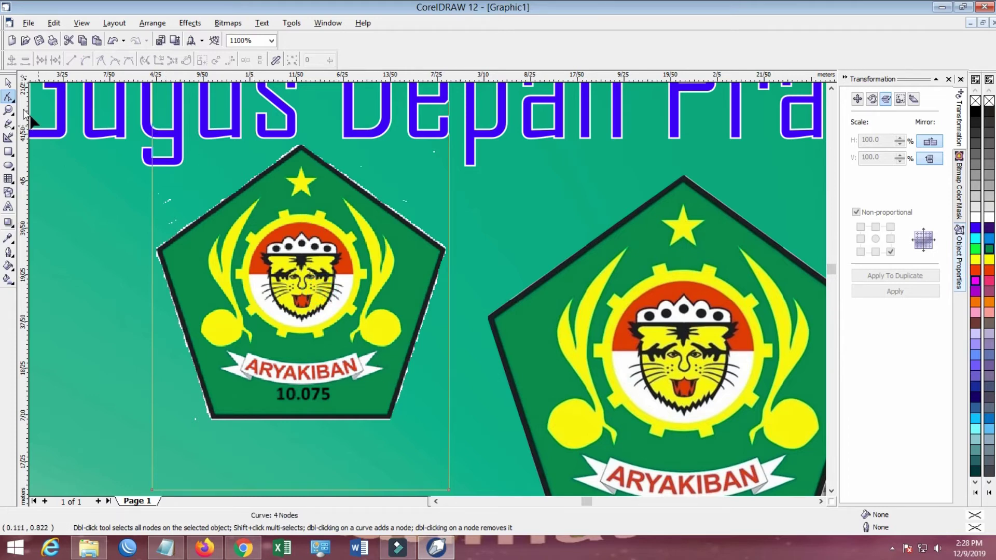
pyautogui.click(8, 83)
pyautogui.moveTo(442, 330); pyautogui.dragTo(462, 347)
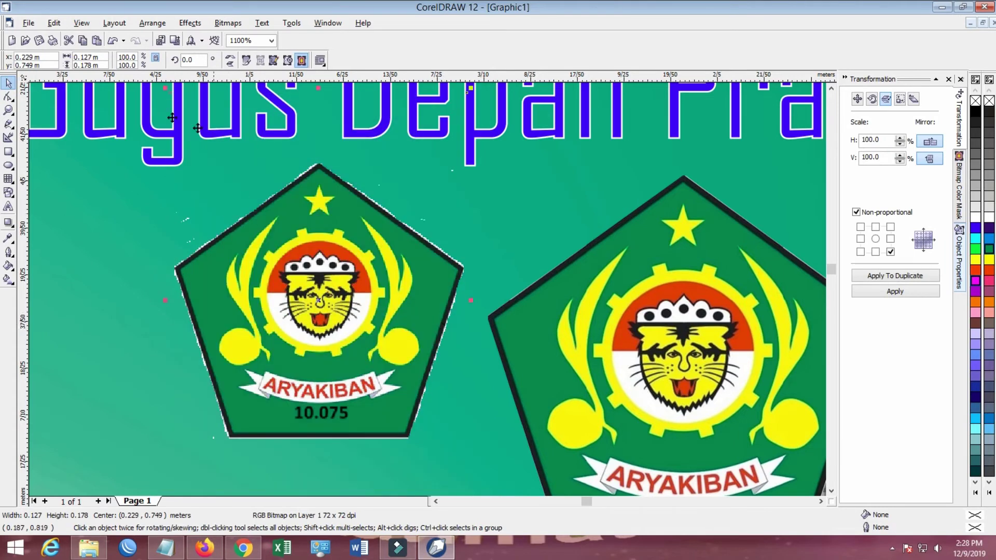
# Reshape the upper part of the smaller logo's outline to the pentagon's right, apex and left corners, removing the upper-left bounding node
pyautogui.click(8, 97)
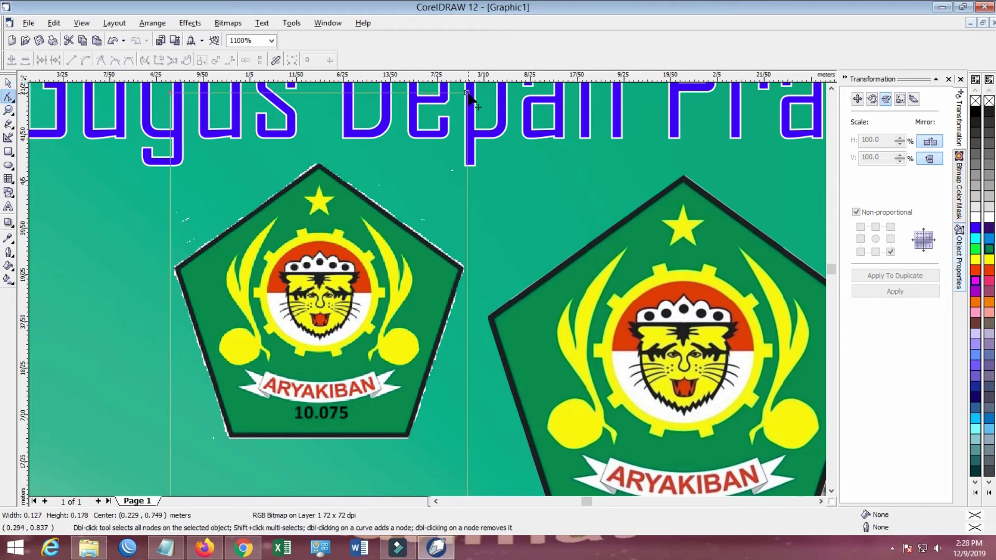
pyautogui.moveTo(467, 93); pyautogui.dragTo(462, 262)
pyautogui.moveTo(303, 175)
pyautogui.mouseDown()
pyautogui.moveTo(325, 157)
pyautogui.moveTo(318, 164)
pyautogui.mouseUp()
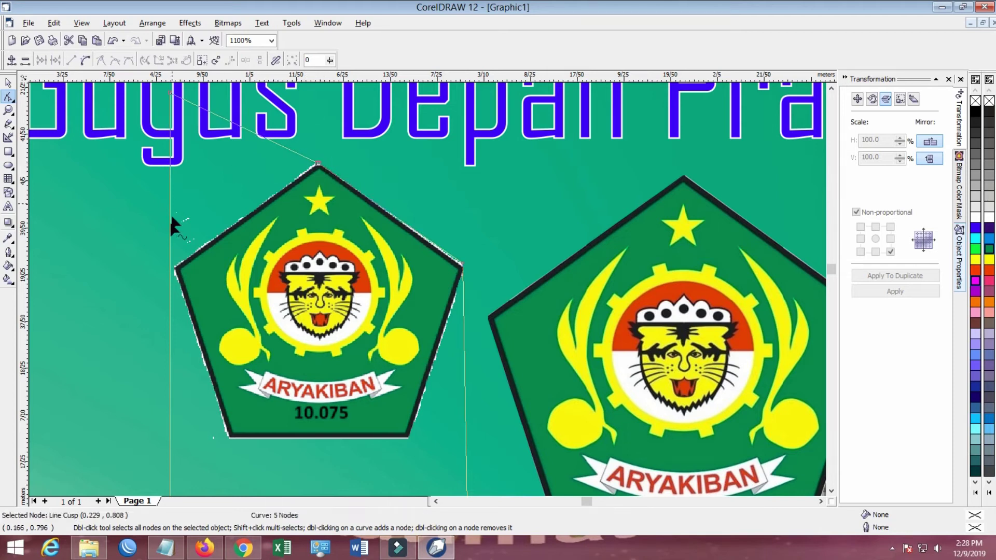
pyautogui.doubleClick(171, 268)
pyautogui.press('Delete')
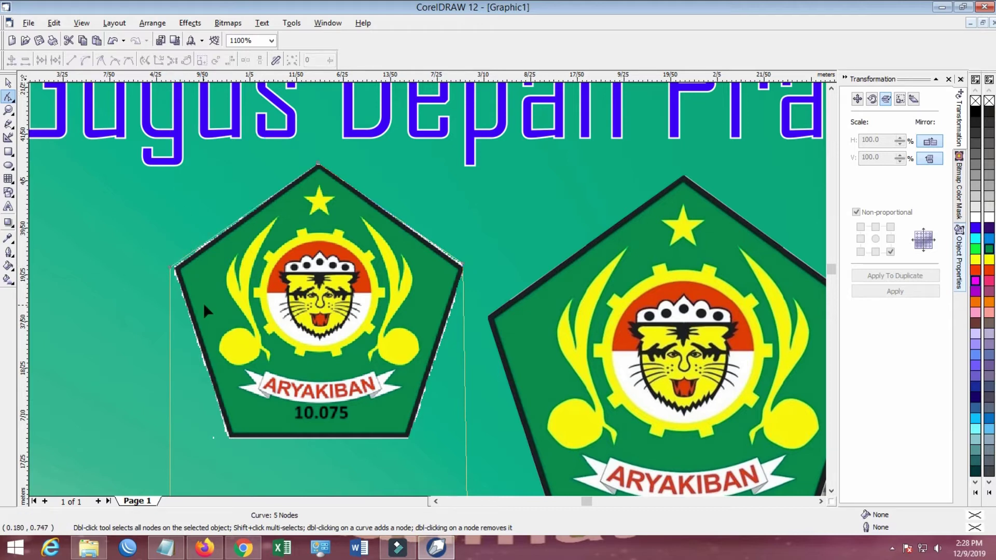
# Add nodes at the smaller logo's two bottom pentagon corners and delete the leftover outer node at the lower right
pyautogui.moveTo(465, 437); pyautogui.dragTo(407, 438)
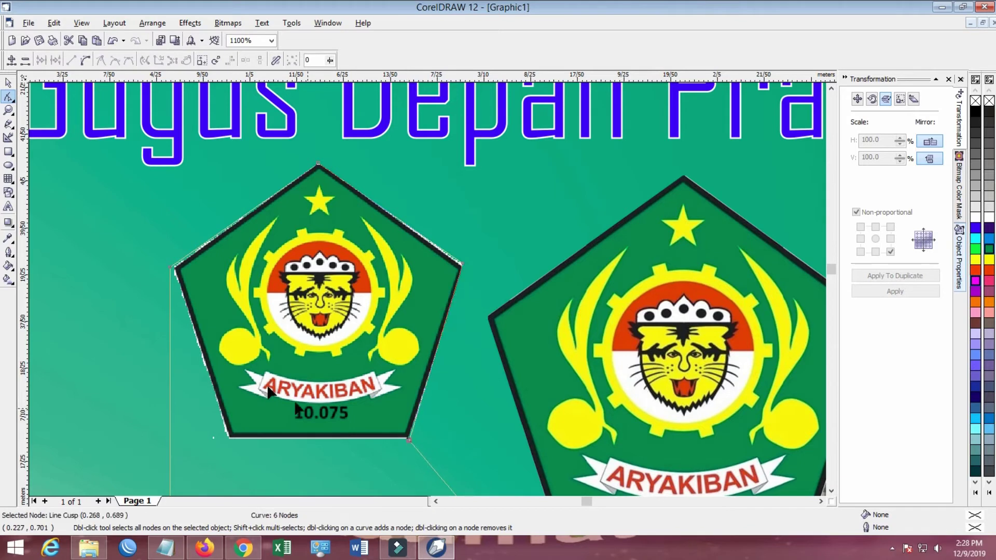
pyautogui.moveTo(169, 441); pyautogui.dragTo(230, 439)
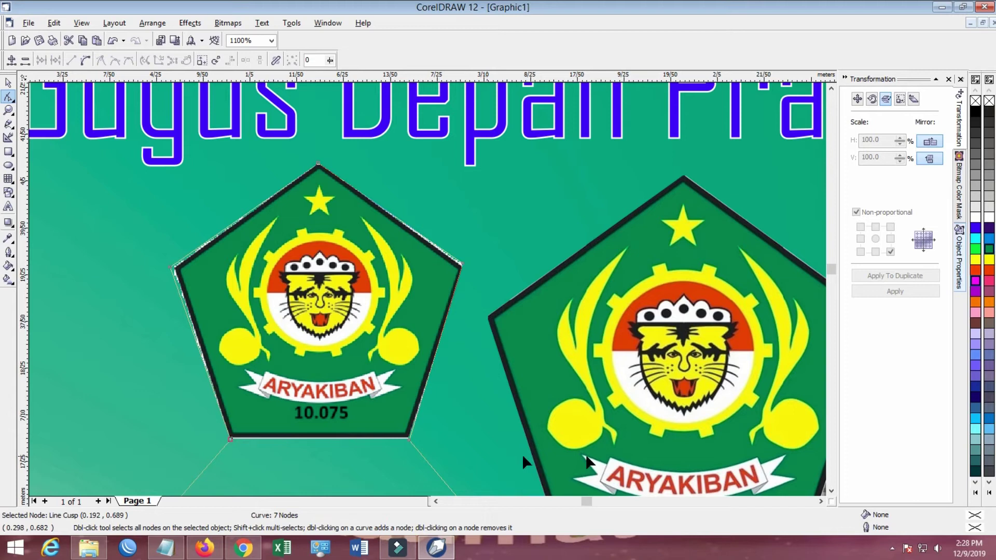
pyautogui.click(831, 492)
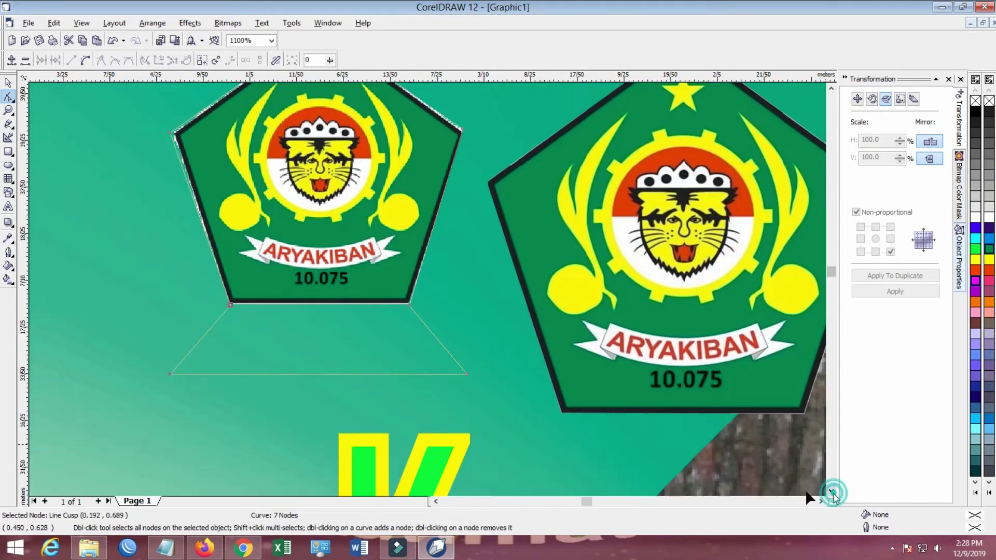
pyautogui.press('Delete')
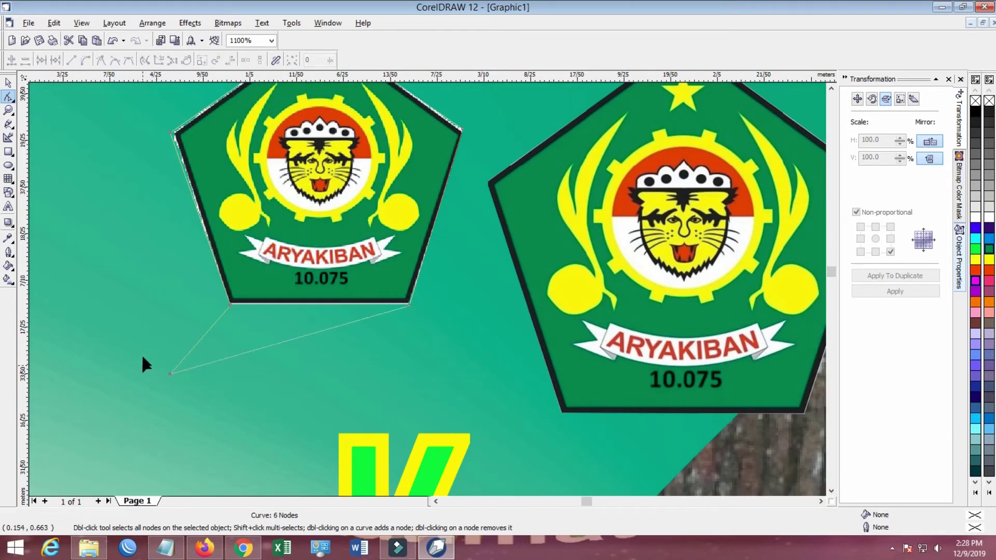
# Fine-tune the smaller logo's five corner nodes so the crop follows the black pentagon border without white edges
pyautogui.moveTo(407, 304); pyautogui.dragTo(408, 302)
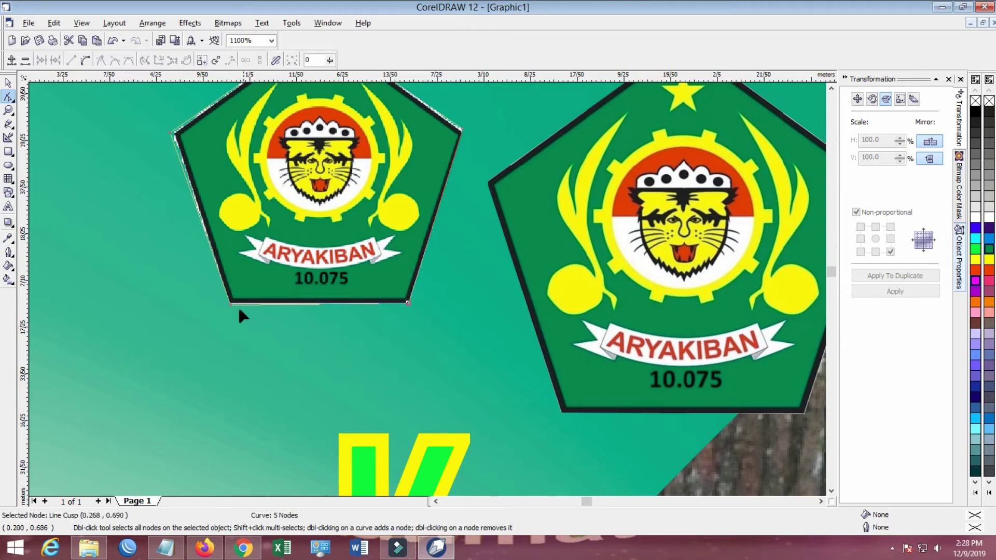
pyautogui.moveTo(228, 303); pyautogui.dragTo(228, 301)
pyautogui.moveTo(462, 124); pyautogui.dragTo(461, 128)
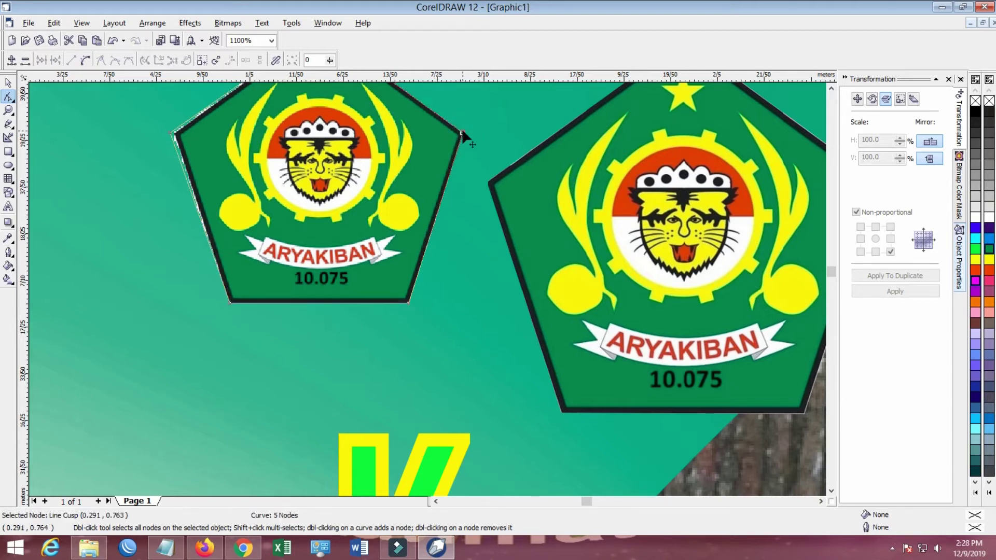
pyautogui.moveTo(172, 135); pyautogui.dragTo(175, 135)
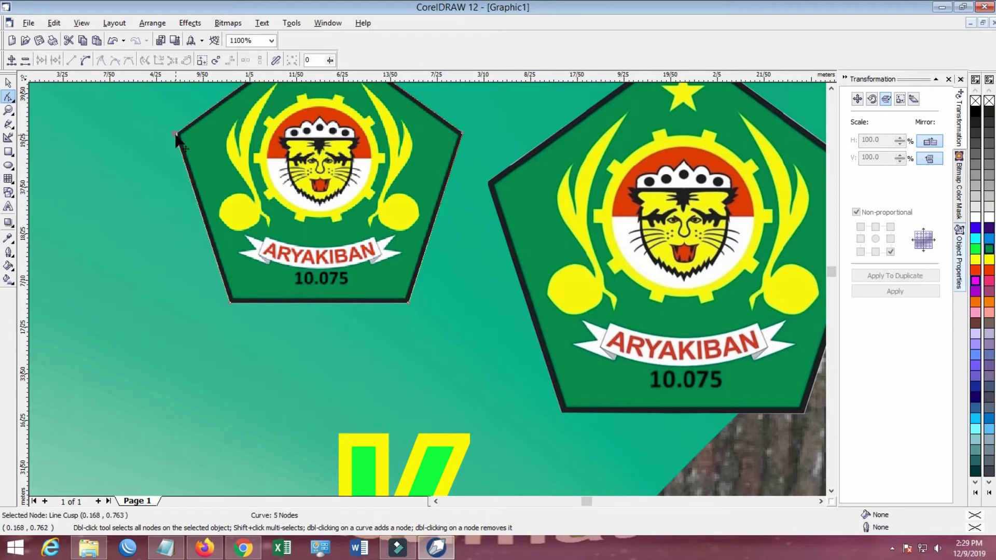
pyautogui.click(833, 86)
pyautogui.moveTo(319, 167); pyautogui.dragTo(321, 168)
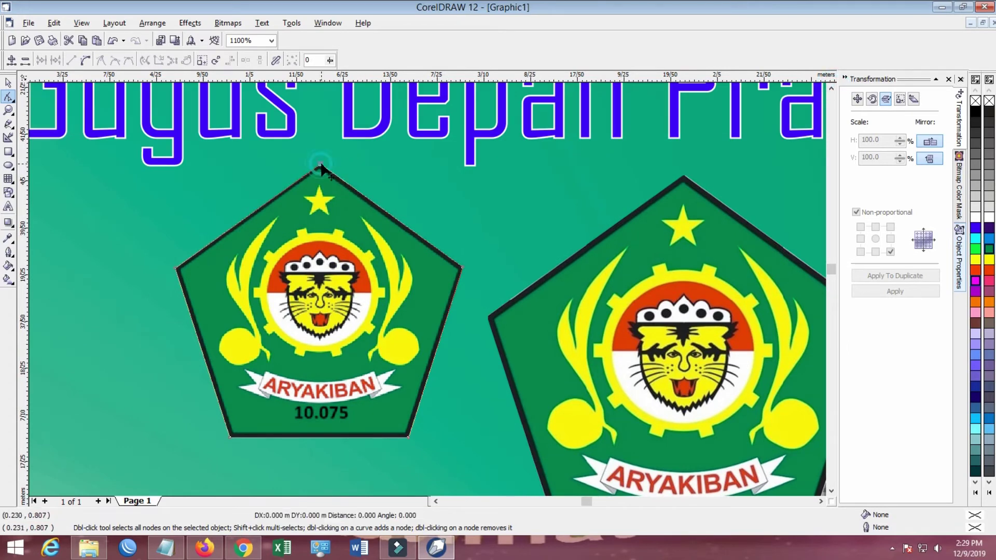
pyautogui.click(8, 83)
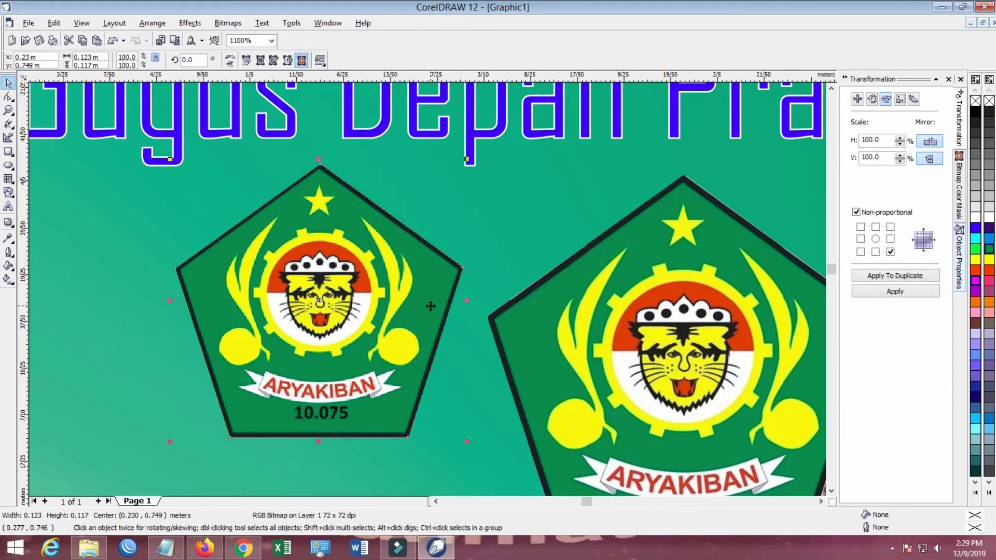
pyautogui.scroll(-5, 430, 306)
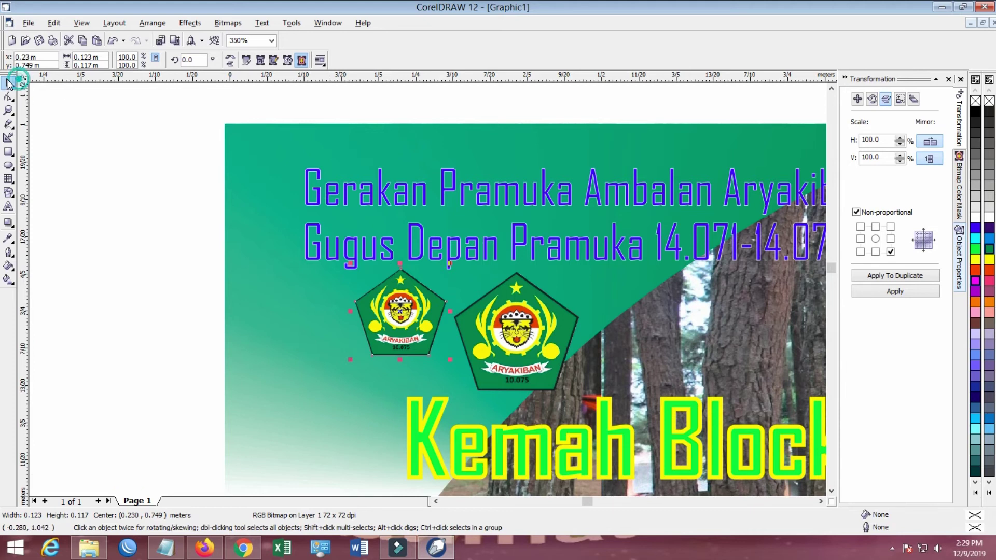
pyautogui.click(469, 208)
pyautogui.click(596, 201)
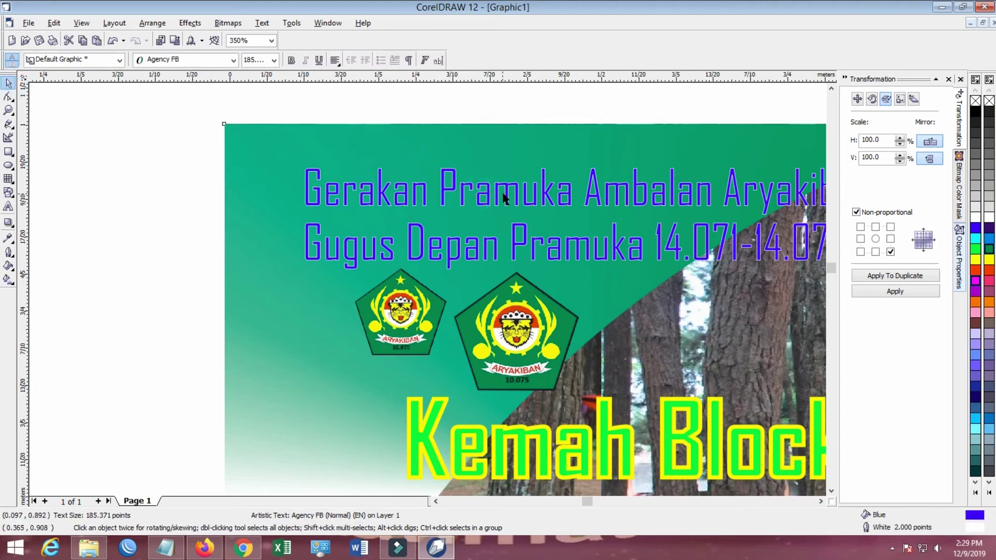
pyautogui.hotkey('ctrl', 'z')
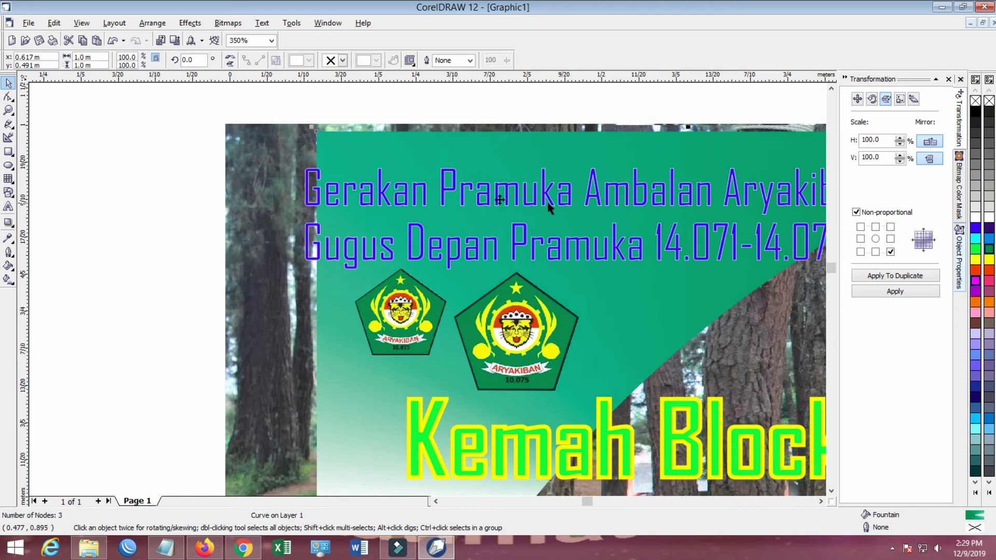
pyautogui.hotkey('ctrl', 'shift', 'z')
pyautogui.rightClick(311, 148)
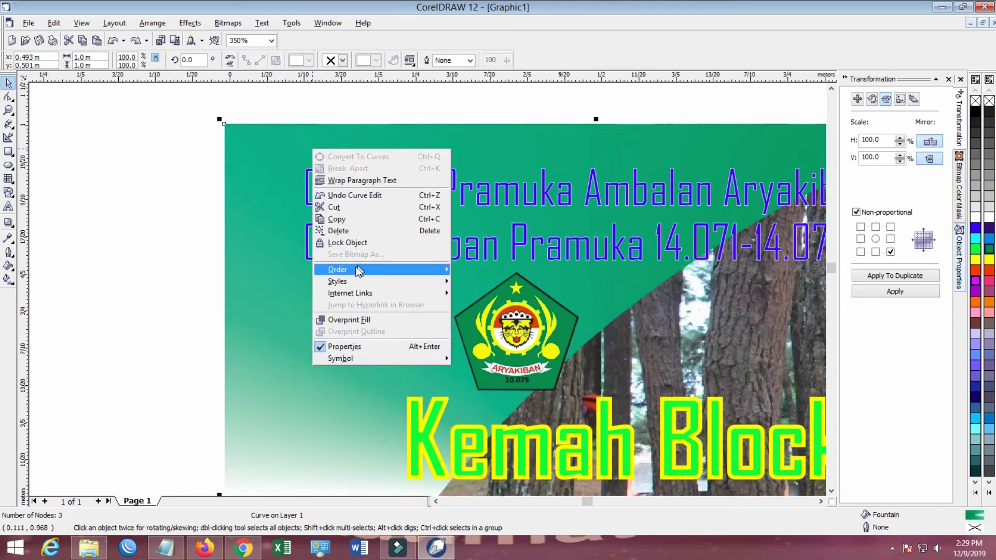
pyautogui.click(480, 282)
# Shift the two-line Gerakan Pramuka heading to the right and line up the smaller and larger logos side by side before it
pyautogui.moveTo(518, 197); pyautogui.dragTo(504, 273)
pyautogui.moveTo(409, 313); pyautogui.dragTo(346, 205)
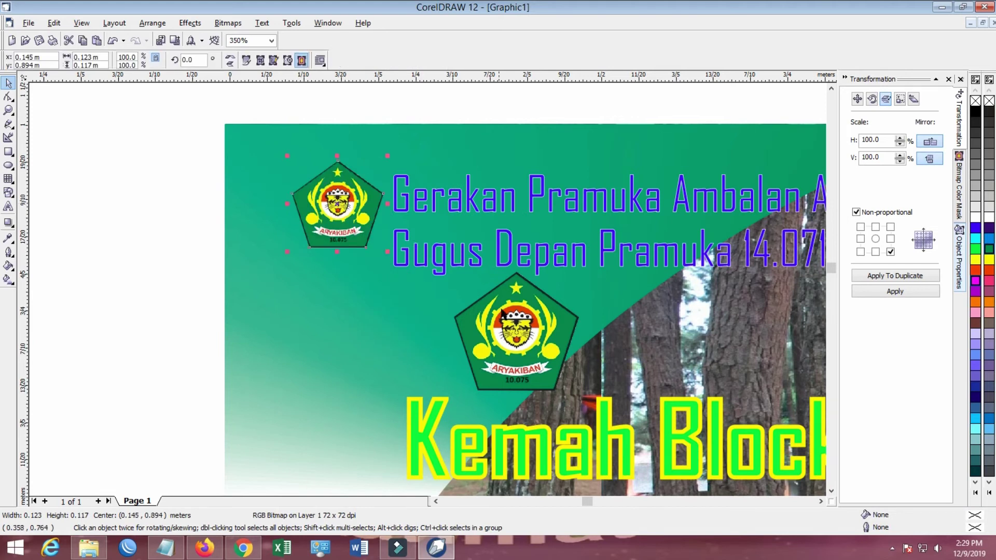
pyautogui.click(461, 213)
pyautogui.moveTo(462, 213); pyautogui.dragTo(628, 212)
pyautogui.click(514, 333)
pyautogui.moveTo(514, 333); pyautogui.dragTo(454, 214)
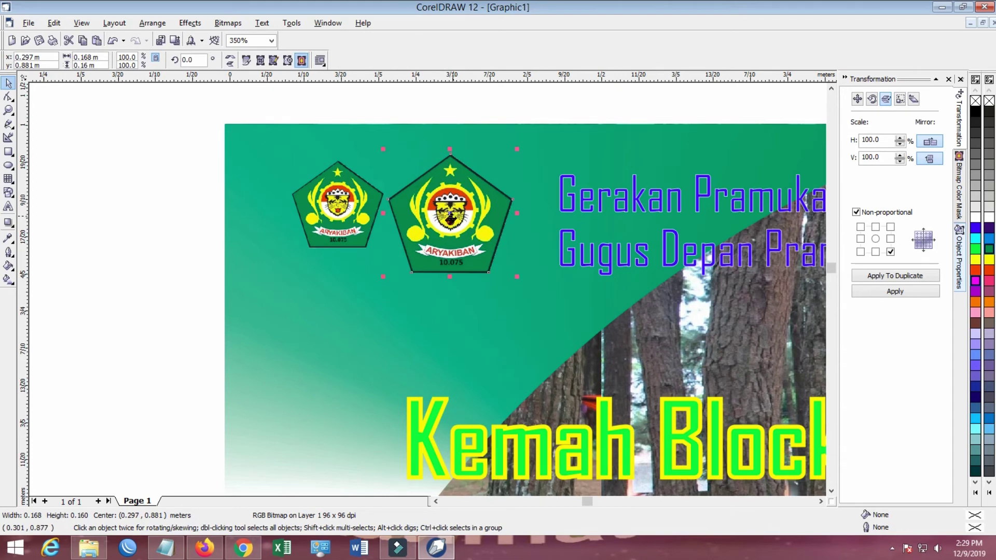
# Delete the smaller logo and move the larger one into its place, centred at about x 0.173 m, y 0.878 m
pyautogui.click(152, 240)
pyautogui.click(334, 213)
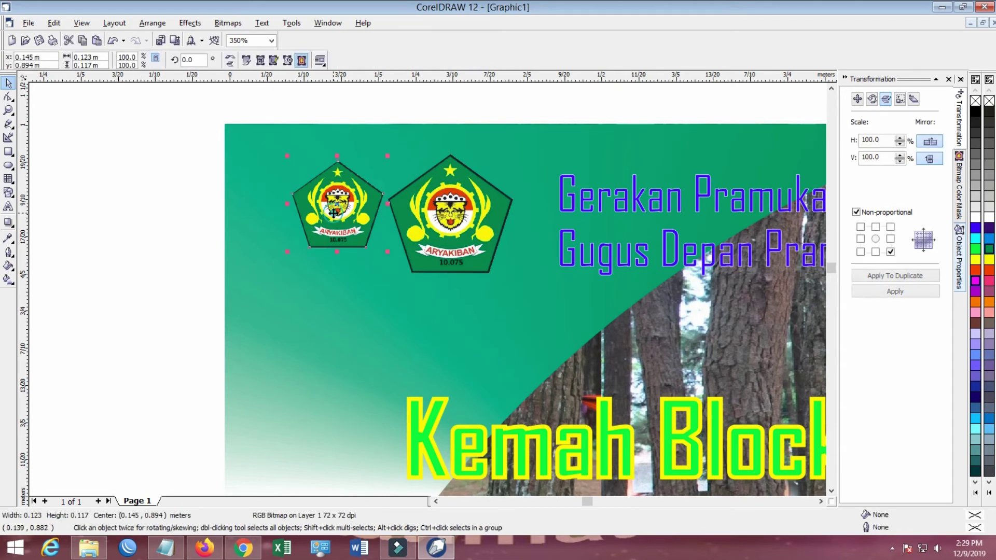
pyautogui.press('Delete')
pyautogui.moveTo(453, 229); pyautogui.dragTo(362, 232)
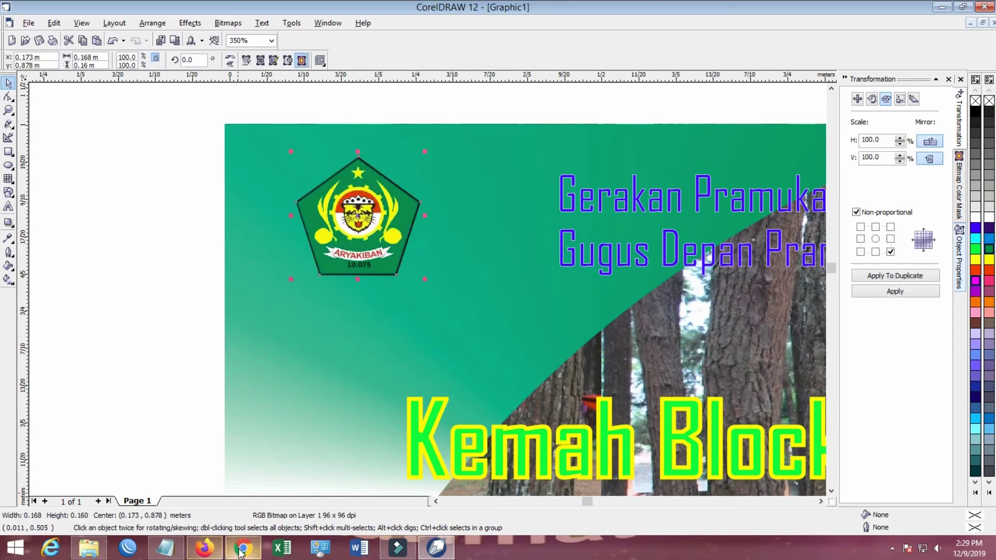
# Import the "ratugaluh png" logo from the PRAMUKA folder and place it below the Aryakiban logo, about 0.127 m wide and 0.178 m high
pyautogui.click(148, 187)
pyautogui.click(161, 42)
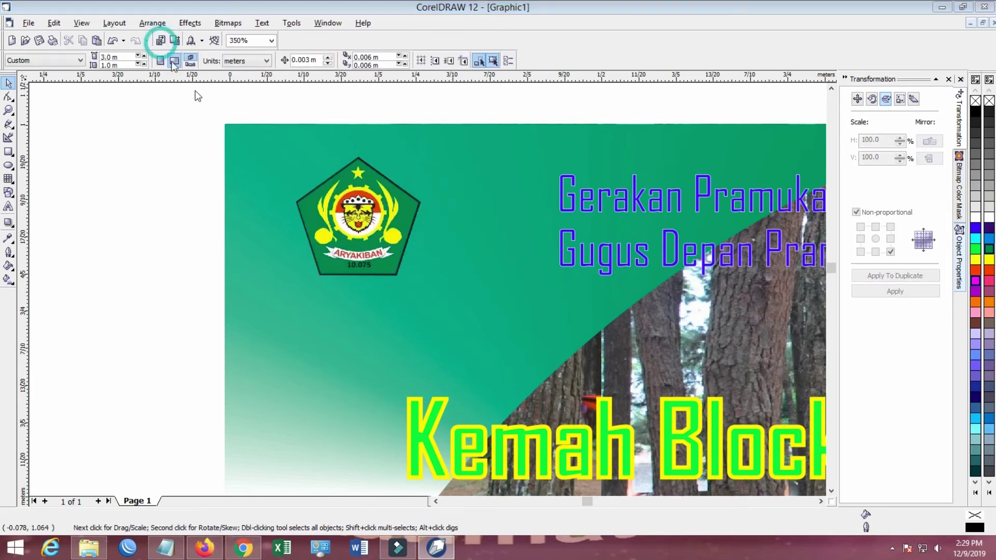
pyautogui.moveTo(622, 213); pyautogui.dragTo(623, 252)
pyautogui.click(384, 285)
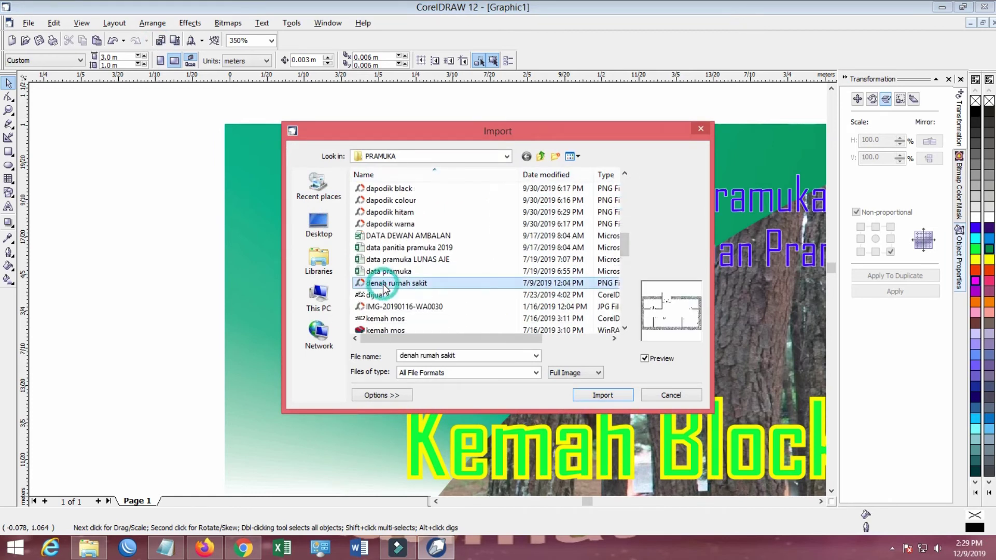
pyautogui.press('r')
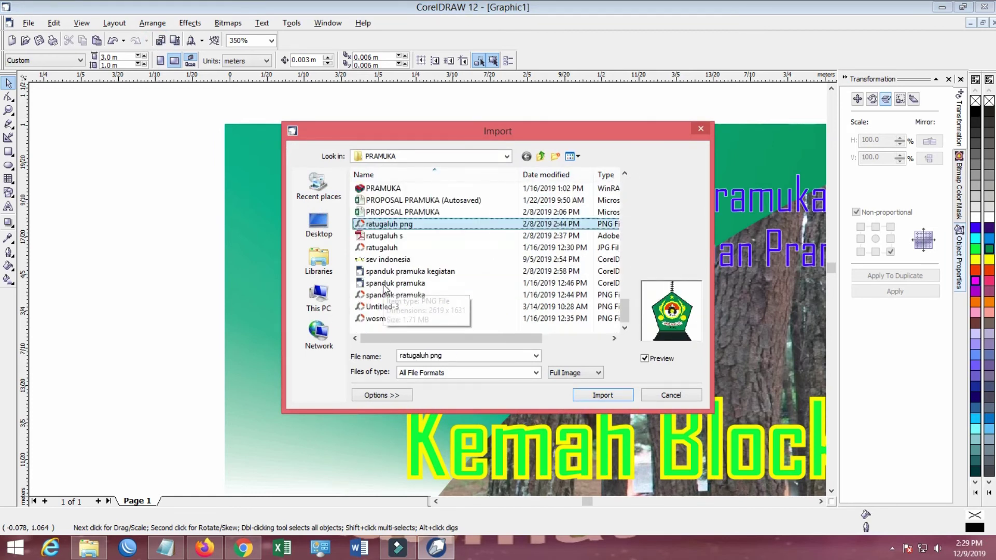
pyautogui.click(397, 237)
pyautogui.click(407, 223)
pyautogui.click(603, 395)
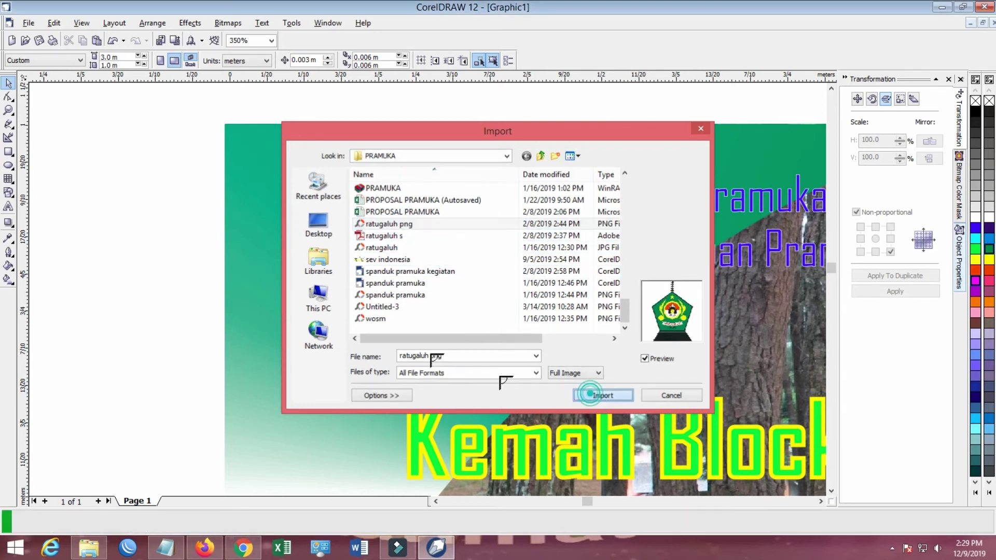
pyautogui.click(131, 177)
pyautogui.moveTo(188, 256); pyautogui.dragTo(319, 367)
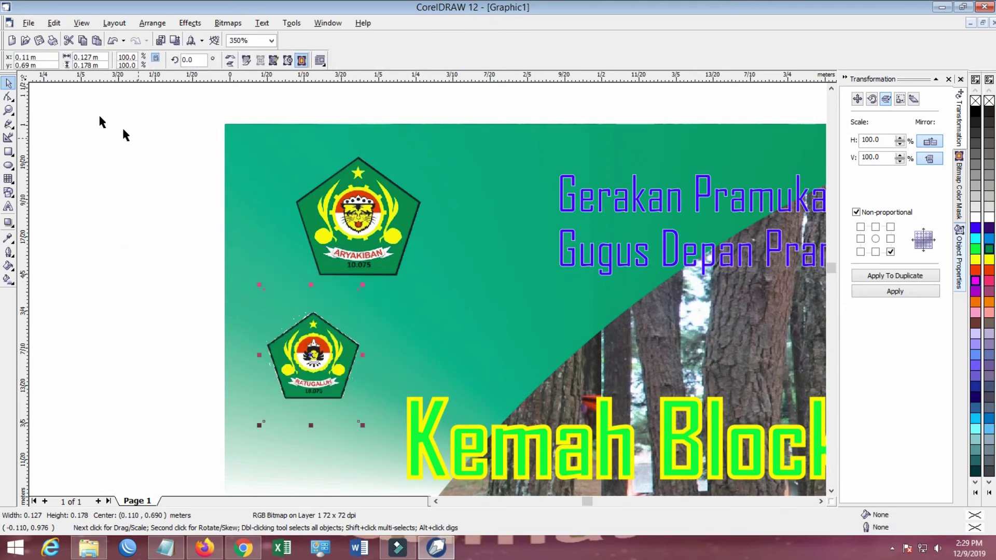
# Try to add midpoint nodes to all four sides of the Ratugaluh logo's crop outline
pyautogui.click(9, 97)
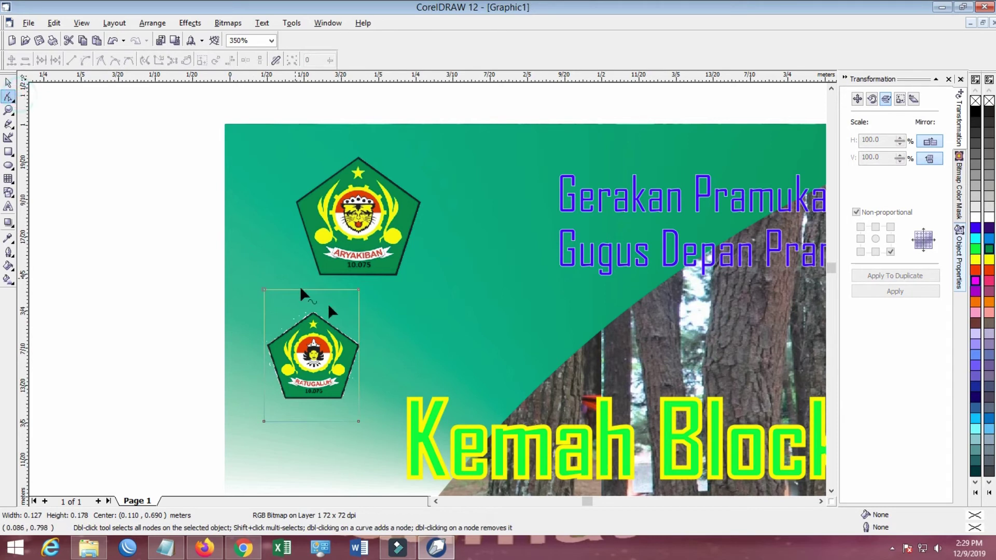
pyautogui.hotkey('ctrl', 'a')
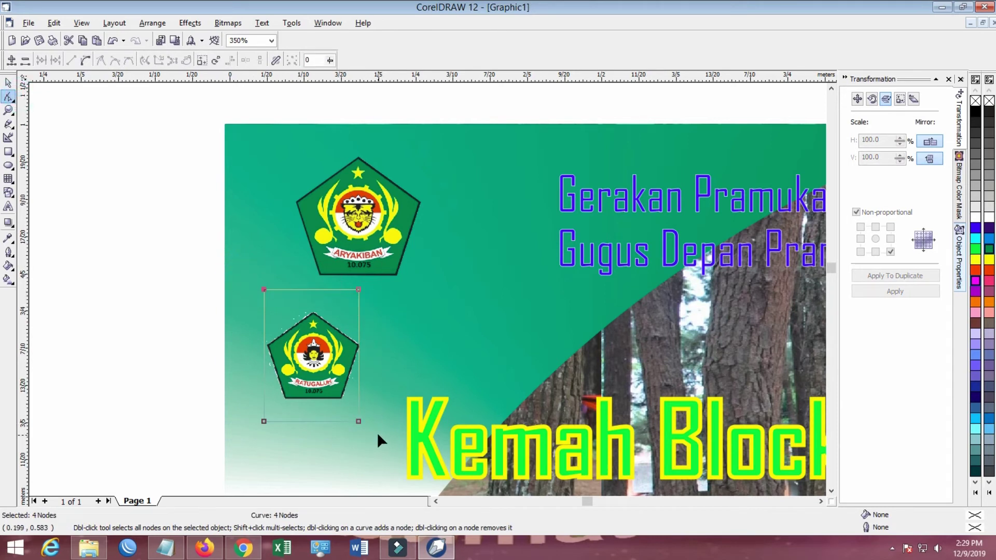
pyautogui.click(11, 60)
pyautogui.scroll(2, 333, 324)
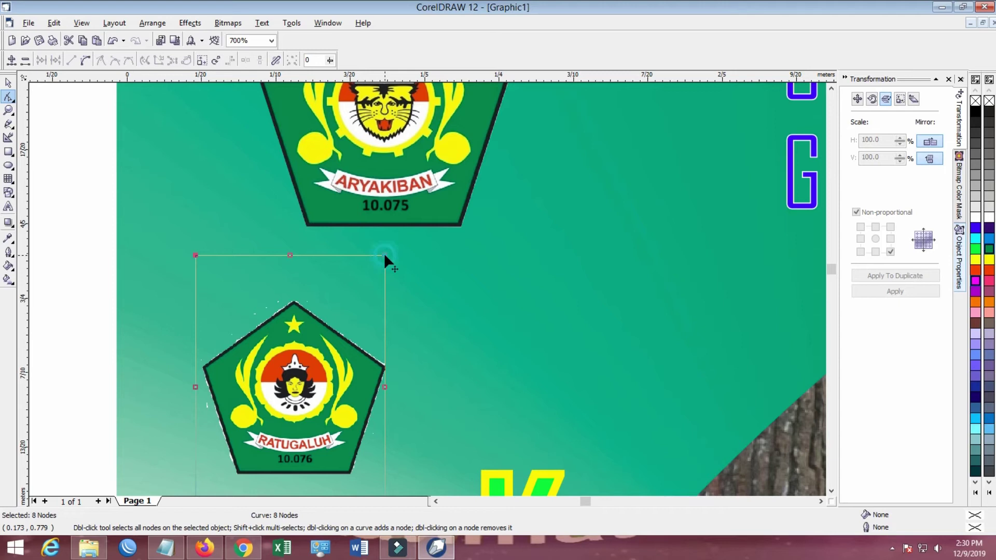
pyautogui.hotkey('ctrl', 'z')
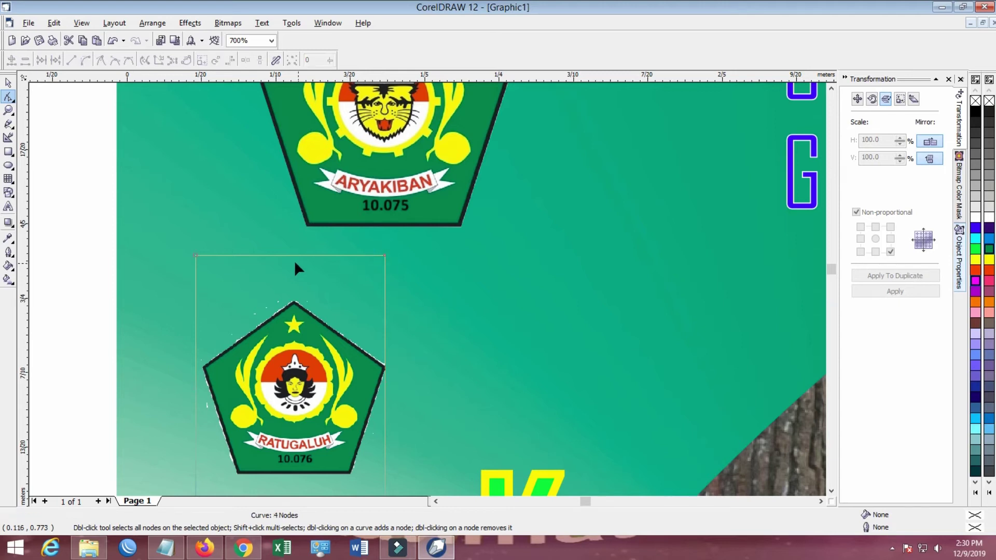
# Add midpoint nodes to the upper and left edges of the Ratugaluh logo's crop outline and delete its two upper corner nodes
pyautogui.click(384, 255)
pyautogui.moveTo(130, 210); pyautogui.dragTo(459, 306)
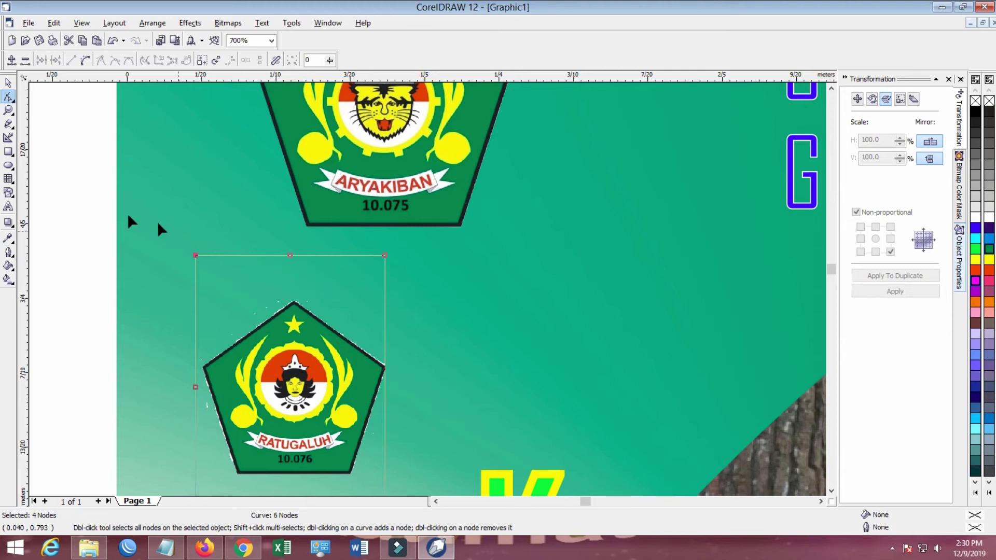
pyautogui.click(195, 254)
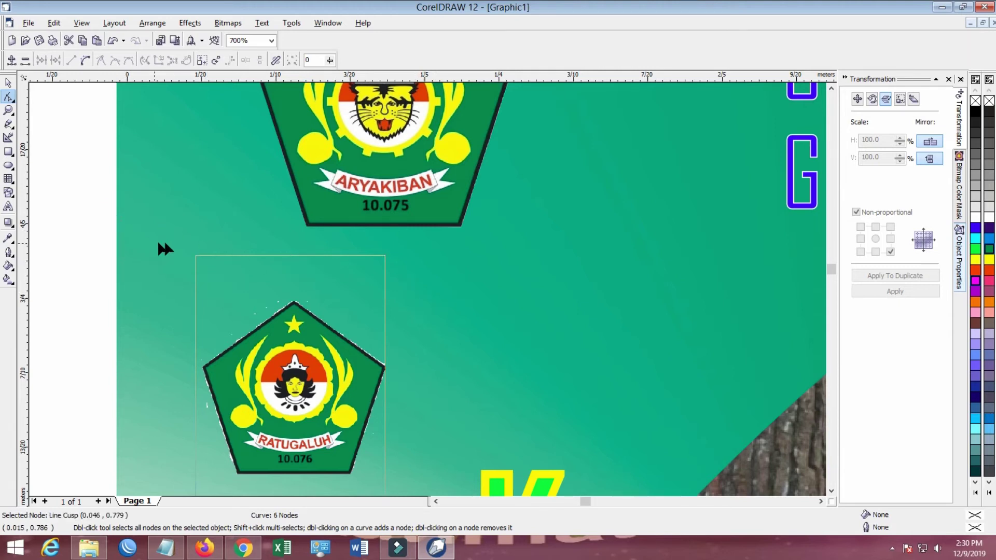
pyautogui.press('Delete')
pyautogui.press('Delete')
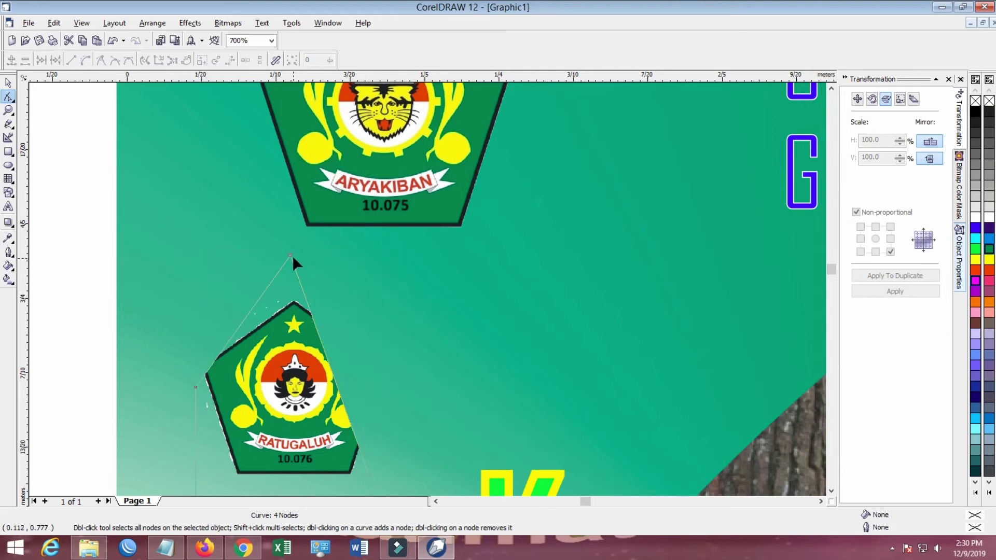
# Move the crop outline's nodes onto the Ratugaluh pentagon's corners, adding one for the right corner, so only the pentagon remains
pyautogui.moveTo(291, 254); pyautogui.dragTo(294, 298)
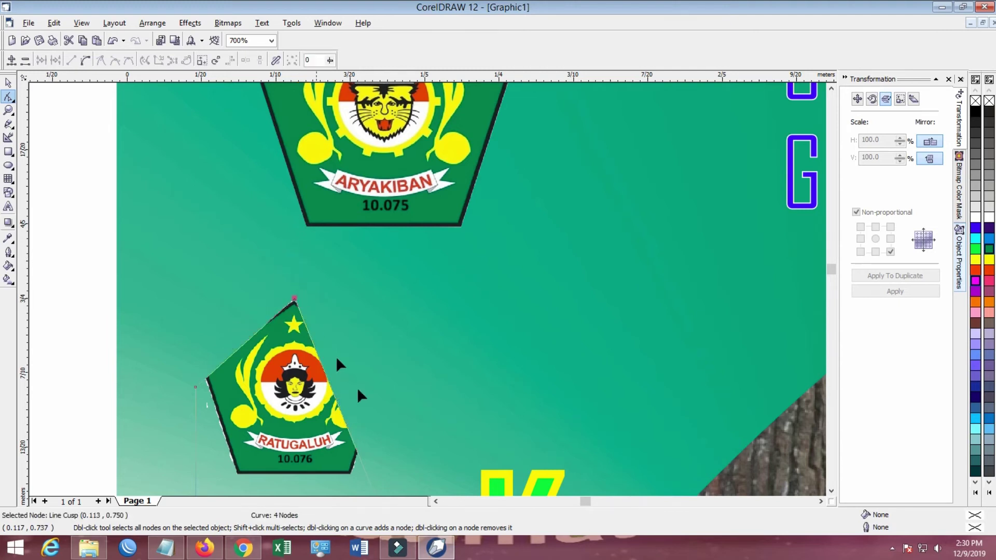
pyautogui.moveTo(352, 442); pyautogui.dragTo(384, 366)
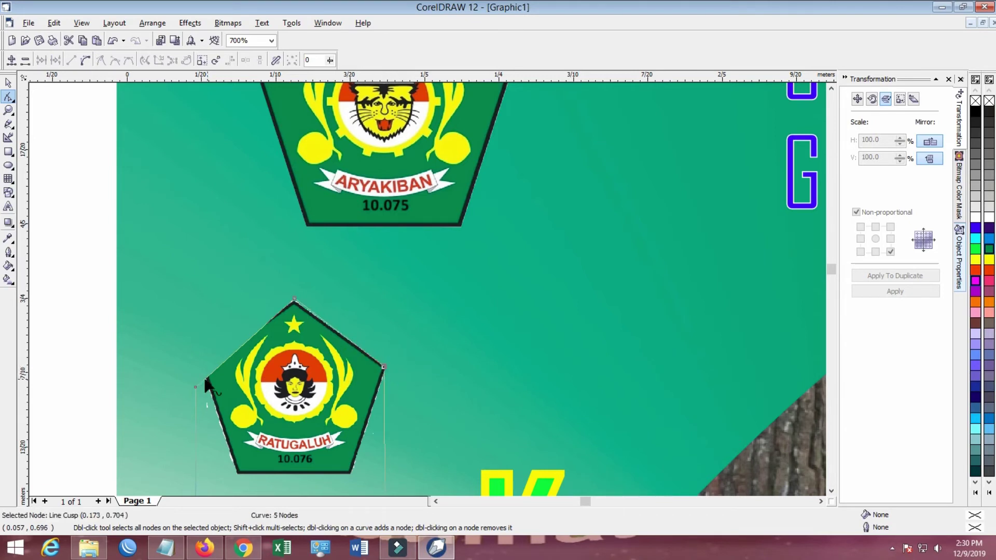
pyautogui.moveTo(195, 387)
pyautogui.mouseDown()
pyautogui.moveTo(204, 357)
pyautogui.moveTo(202, 368)
pyautogui.mouseUp()
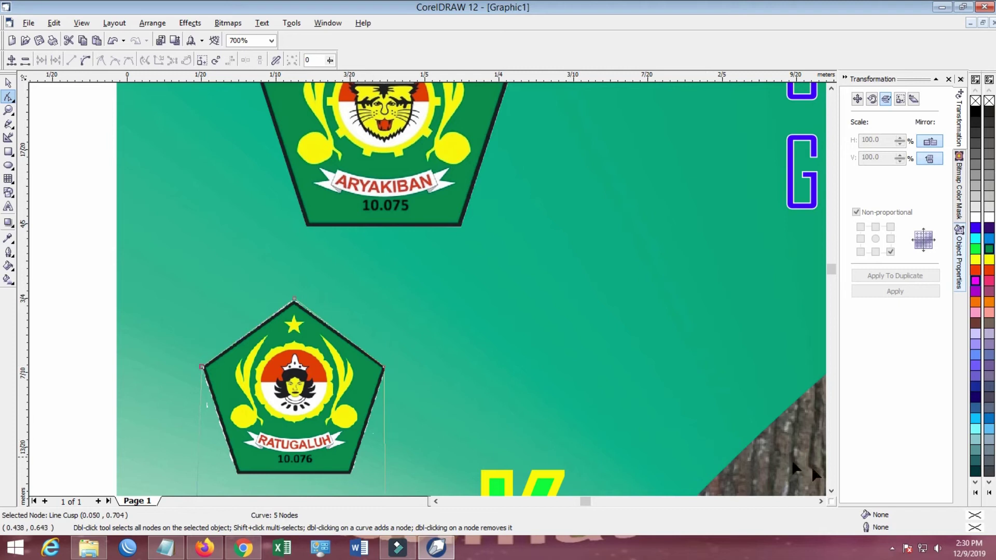
pyautogui.click(831, 491)
pyautogui.click(832, 491)
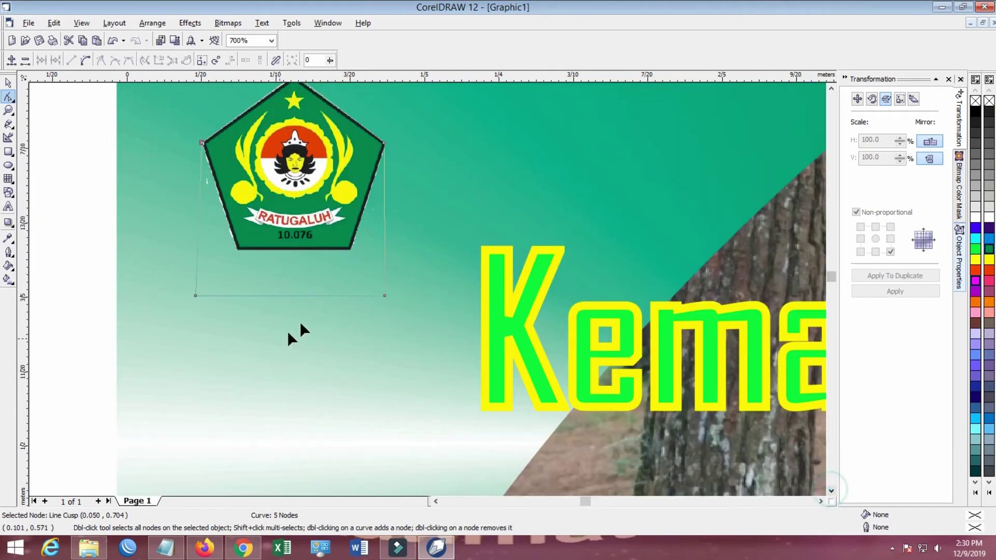
pyautogui.moveTo(385, 296); pyautogui.dragTo(350, 250)
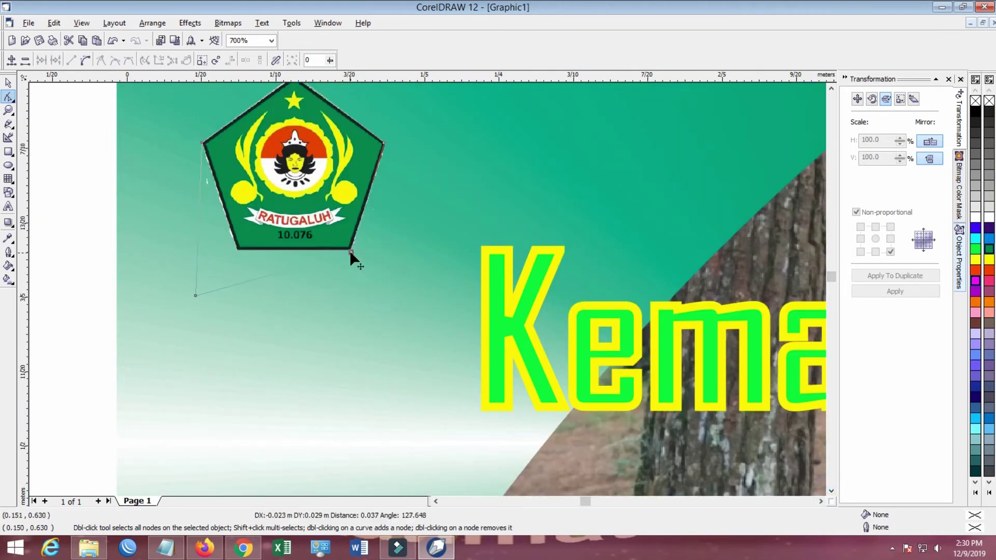
pyautogui.moveTo(194, 293); pyautogui.dragTo(236, 248)
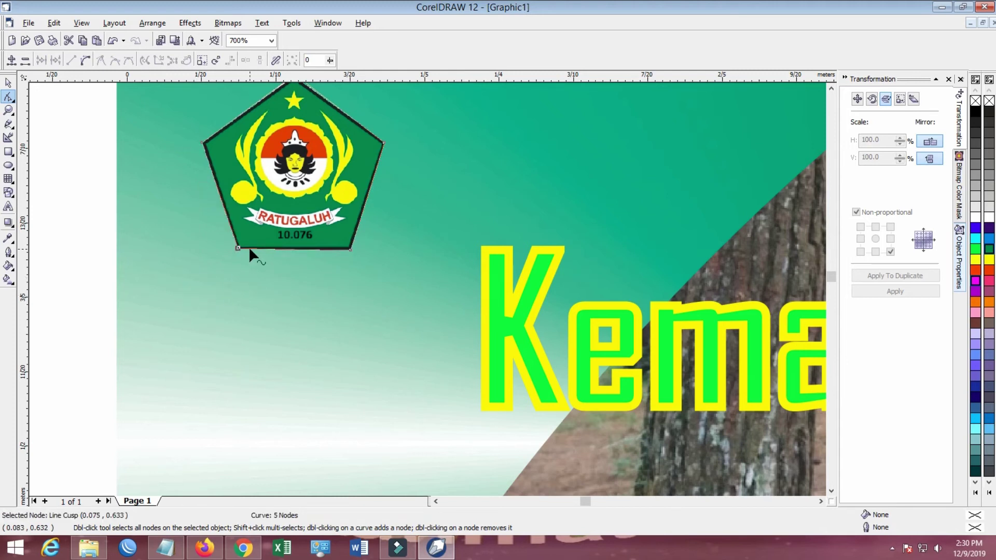
# Fine-tune the Ratugaluh logo's bottom, left and apex corner nodes so the crop follows the black pentagon border
pyautogui.scroll(3, 341, 254)
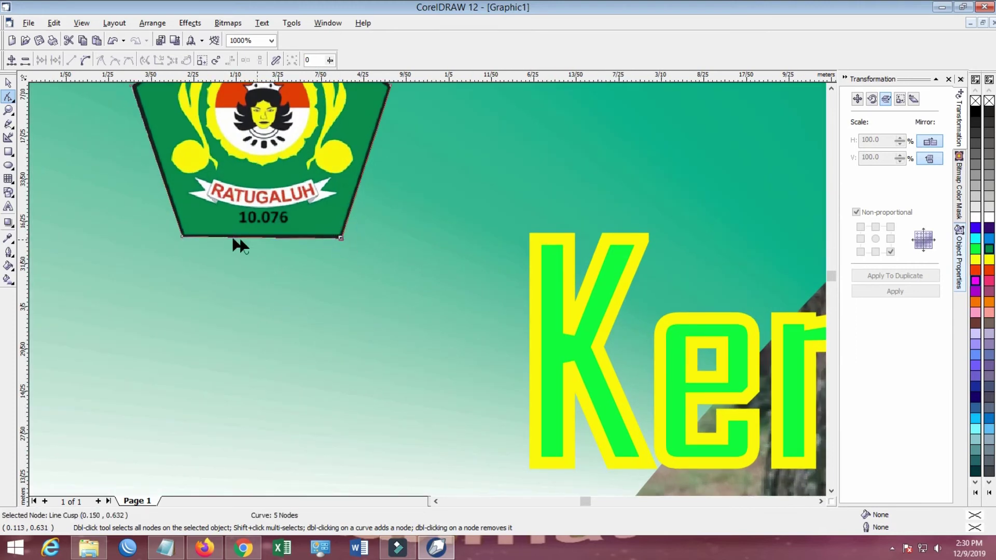
pyautogui.click(182, 236)
pyautogui.moveTo(182, 238); pyautogui.dragTo(193, 242)
pyautogui.moveTo(340, 239); pyautogui.dragTo(341, 238)
pyautogui.moveTo(134, 86); pyautogui.dragTo(133, 154)
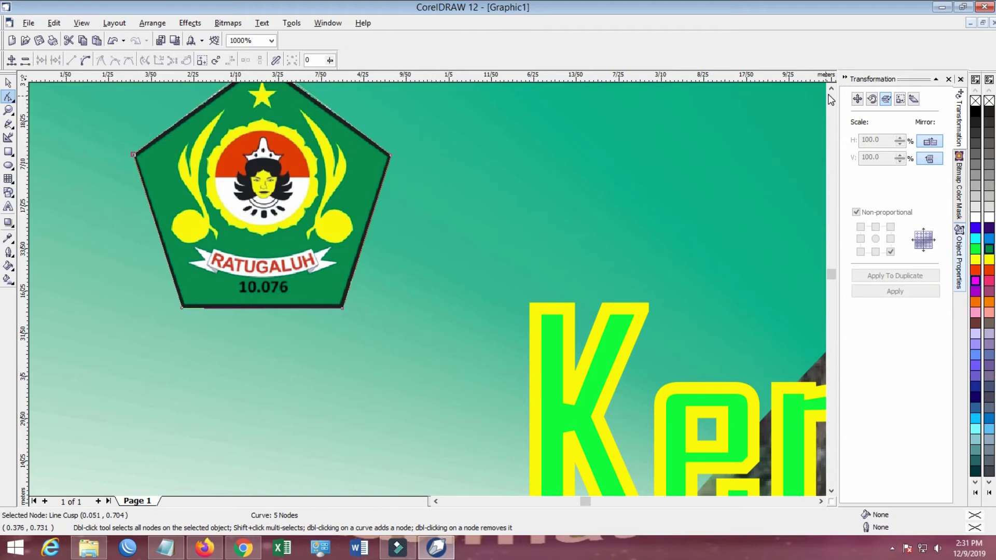
pyautogui.scroll(2, 830, 97)
pyautogui.moveTo(263, 150); pyautogui.dragTo(264, 155)
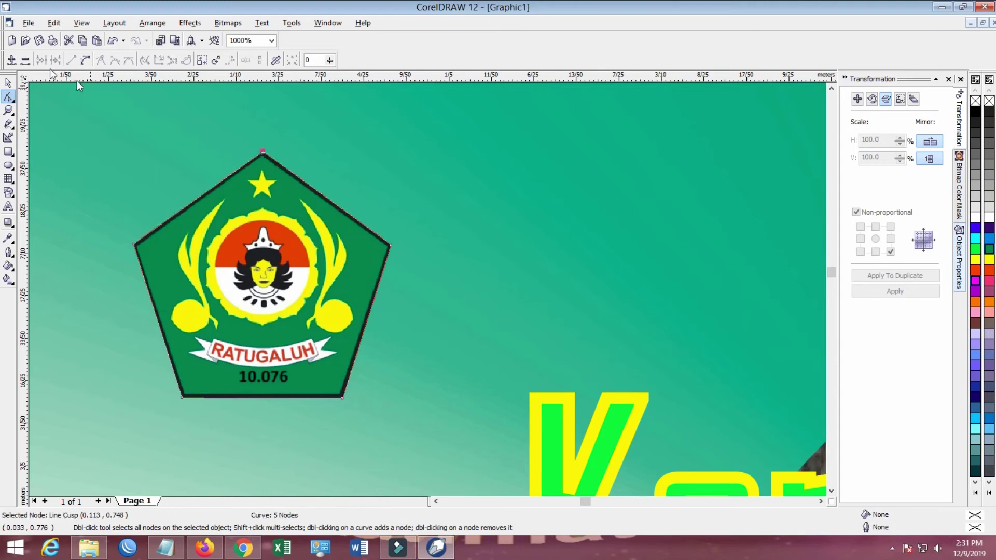
# Enlarge the Ratugaluh logo and set its size to 0.2 m wide by 0.2 m high
pyautogui.click(8, 83)
pyautogui.click(316, 160)
pyautogui.scroll(-8, 379, 226)
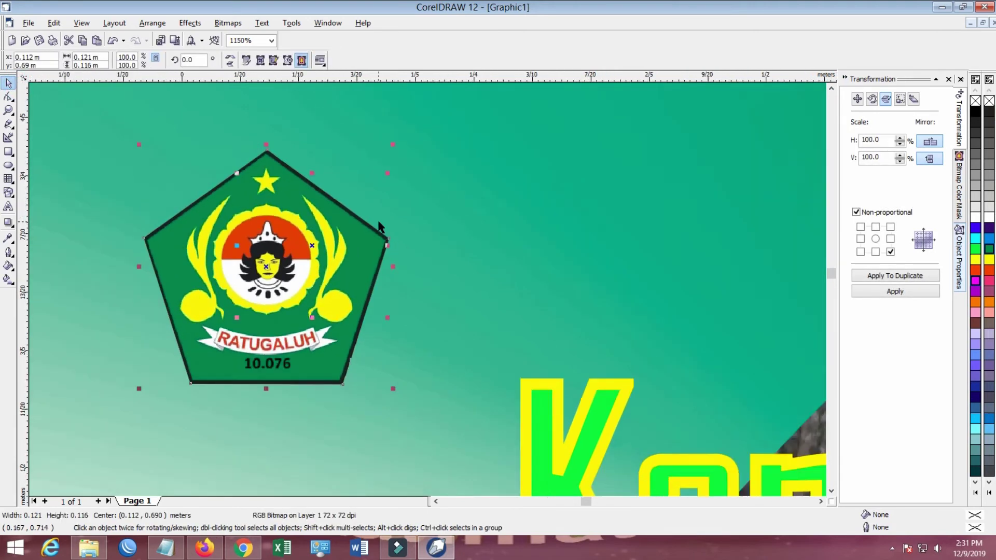
pyautogui.moveTo(381, 208); pyautogui.dragTo(395, 193)
pyautogui.moveTo(105, 57); pyautogui.dragTo(48, 50)
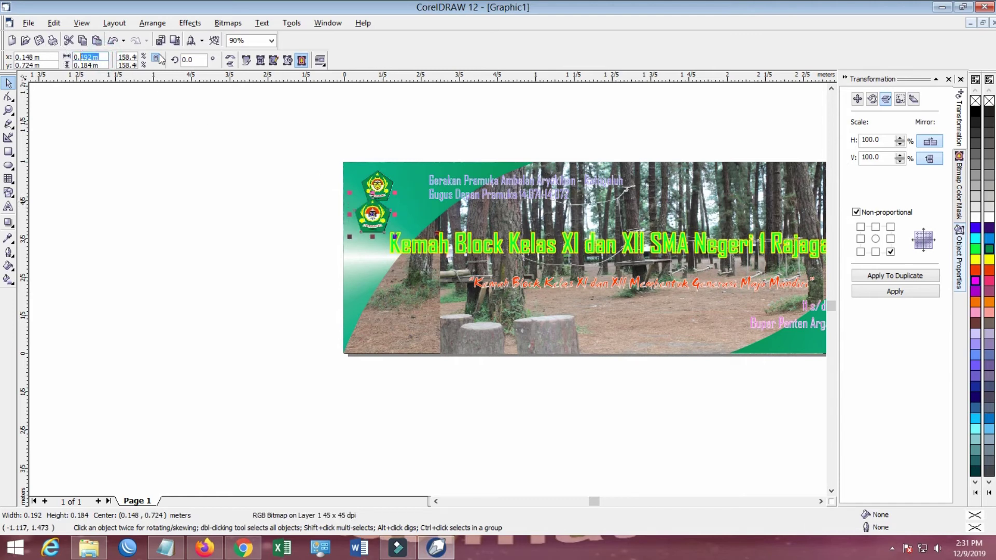
pyautogui.write('0.20')
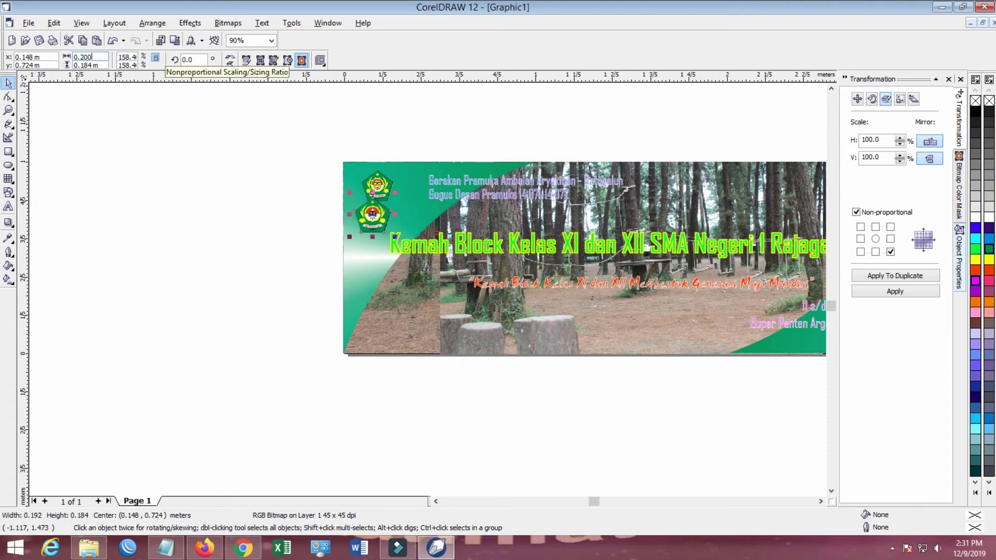
pyautogui.press('Tab')
pyautogui.write('0.2')
pyautogui.press('Return')
# Set the Aryakiban logo's size to 0.2 m wide by 0.2 m high
pyautogui.click(385, 183)
pyautogui.doubleClick(105, 57)
pyautogui.write('0.2')
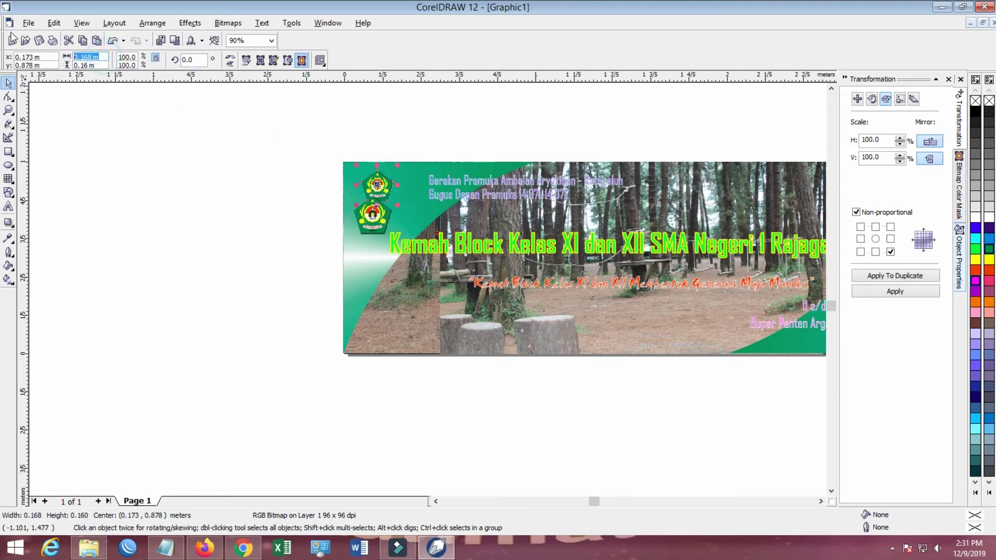
pyautogui.press('Tab')
pyautogui.write('0.2')
pyautogui.press('Return')
# Move the Ratugaluh logo close beside the Aryakiban logo on its right, level with it, centred at about x 0.38 m, y 0.88 m
pyautogui.moveTo(380, 218); pyautogui.dragTo(415, 188)
pyautogui.scroll(5, 403, 194)
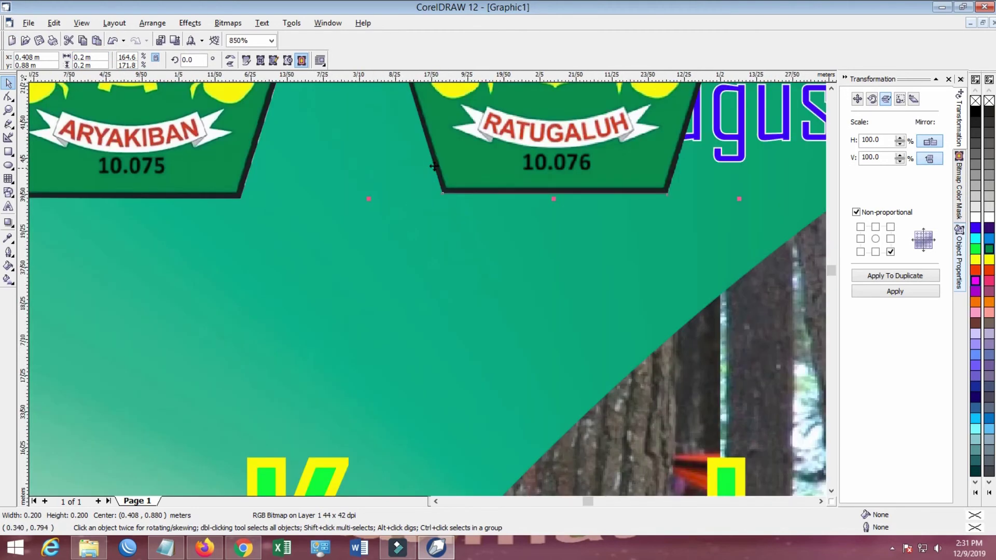
pyautogui.scroll(-3, 436, 173)
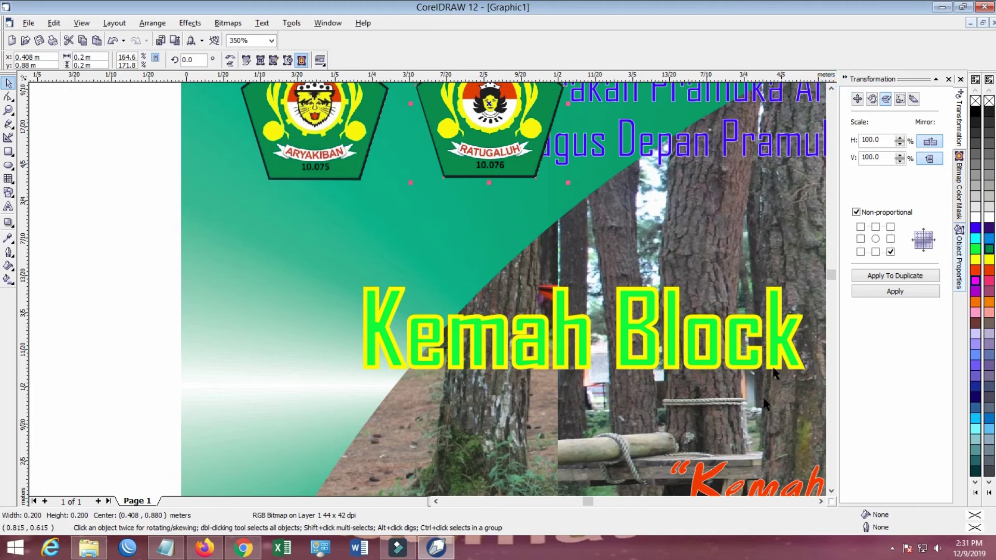
pyautogui.click(821, 502)
pyautogui.click(820, 503)
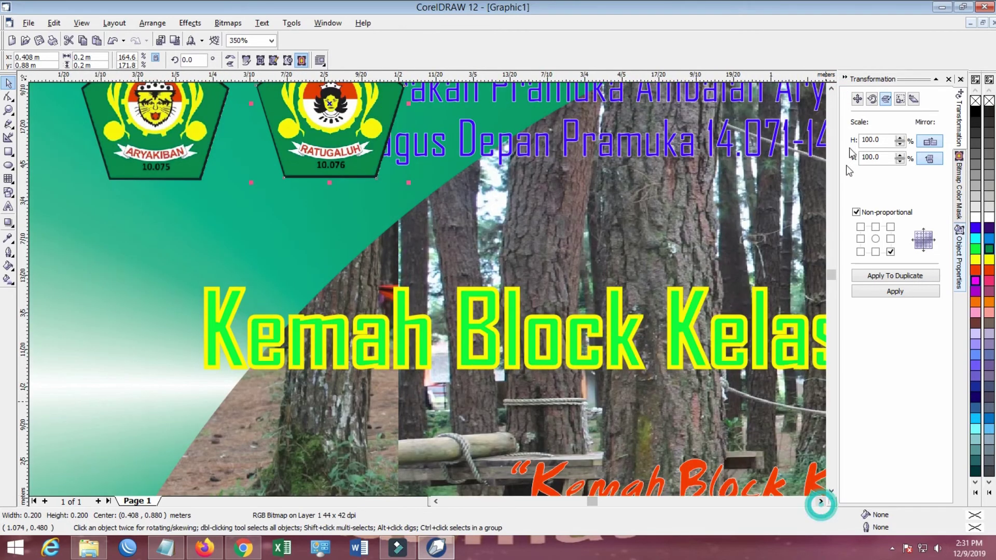
pyautogui.click(831, 89)
pyautogui.click(833, 88)
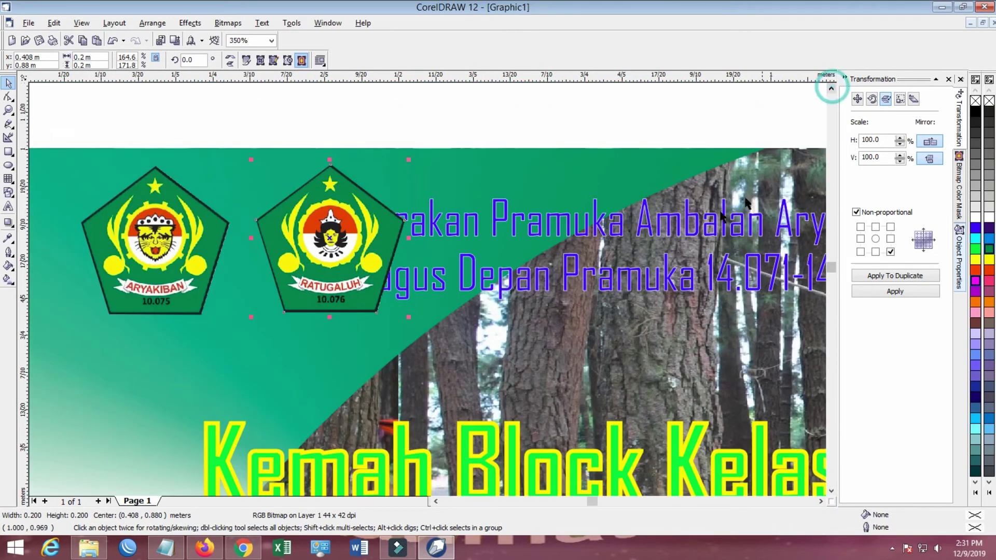
pyautogui.moveTo(280, 245); pyautogui.dragTo(261, 249)
pyautogui.click(216, 115)
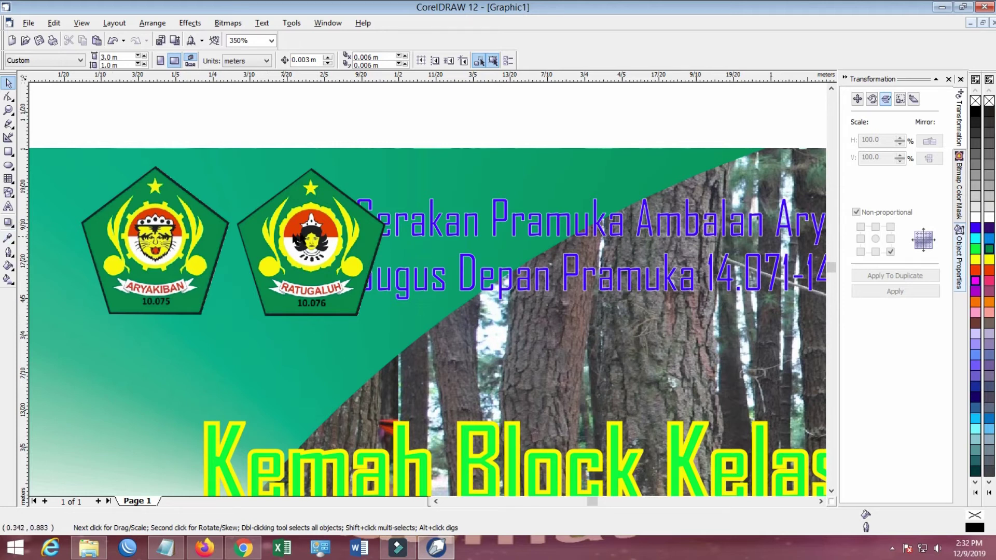
pyautogui.click(327, 238)
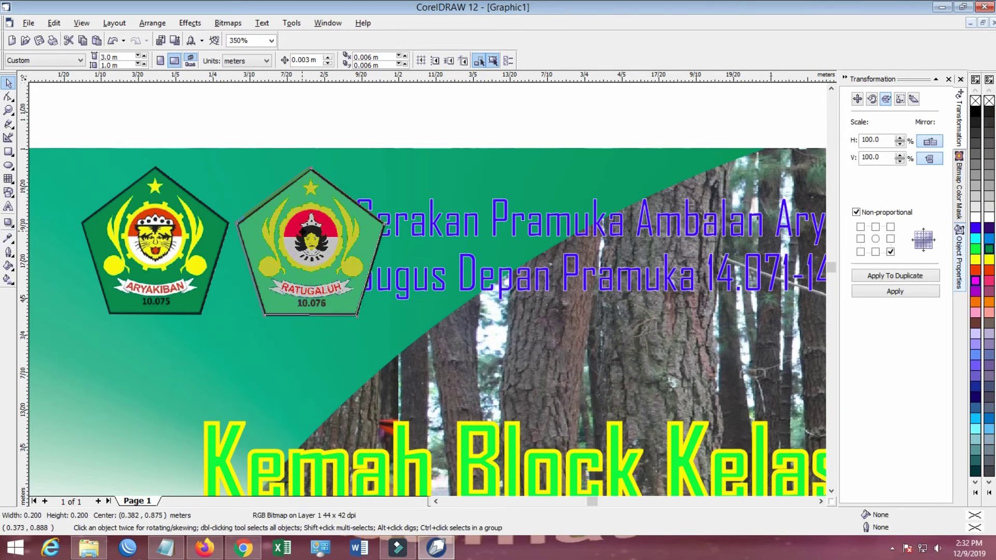
# Shift the two-line Gerakan Pramuka heading right to clear the Ratugaluh logo, and select it together with both logos
pyautogui.moveTo(421, 231); pyautogui.dragTo(448, 222)
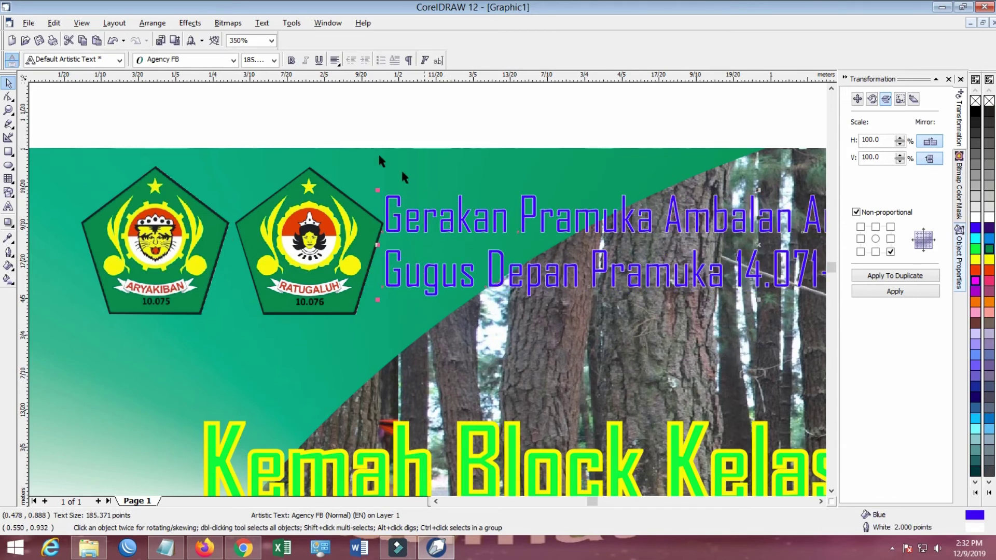
pyautogui.click(278, 120)
pyautogui.scroll(-3, 380, 389)
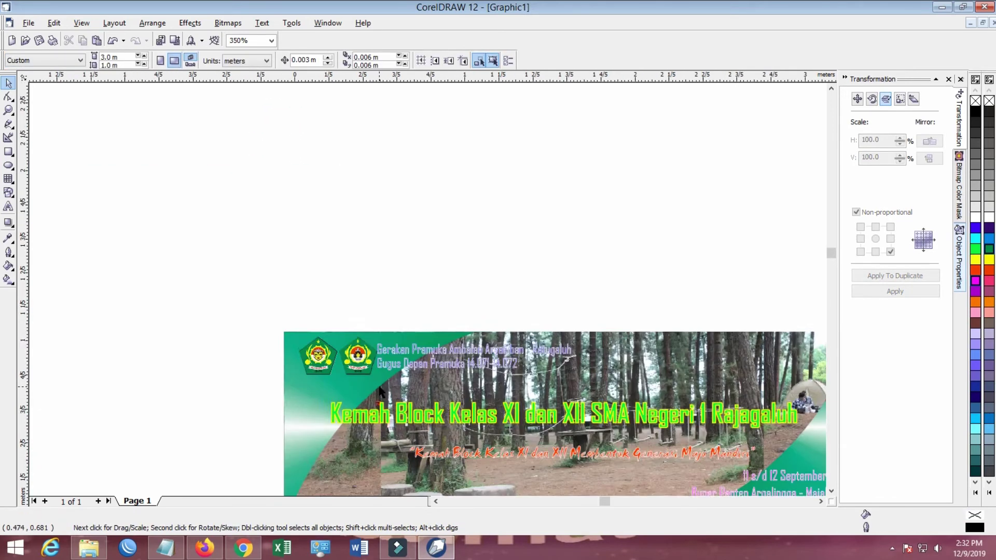
pyautogui.scroll(-2, 381, 390)
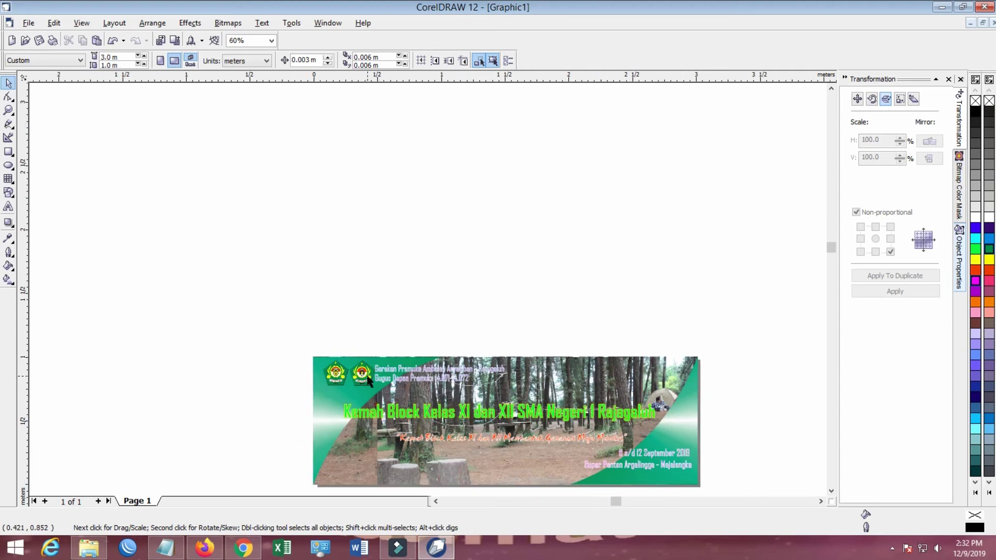
pyautogui.moveTo(312, 339); pyautogui.dragTo(526, 399)
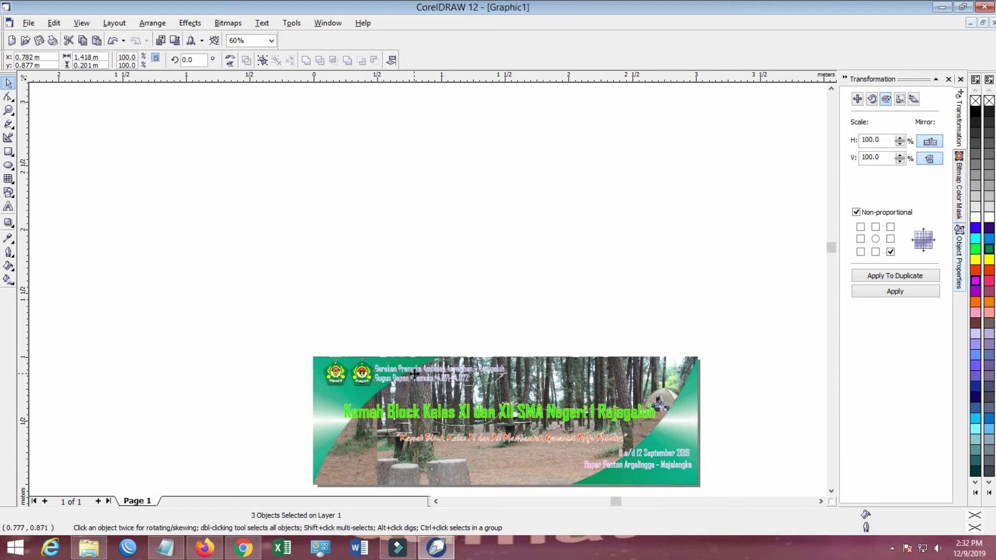
# Shift both logos and the Gerakan Pramuka heading together slightly down, and enlarge the heading text to about 206 pt
pyautogui.moveTo(415, 374); pyautogui.dragTo(511, 349)
pyautogui.click(374, 305)
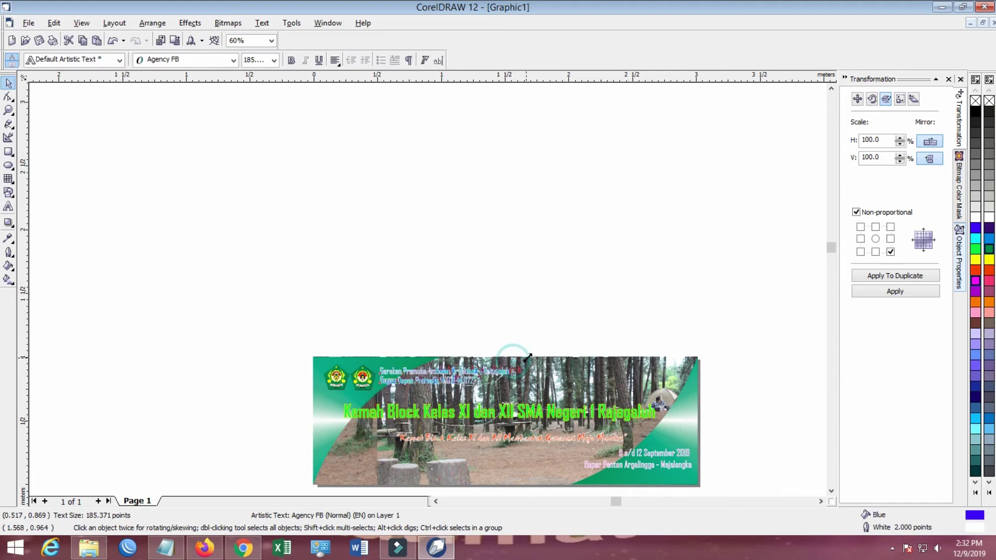
pyautogui.moveTo(457, 379); pyautogui.dragTo(455, 383)
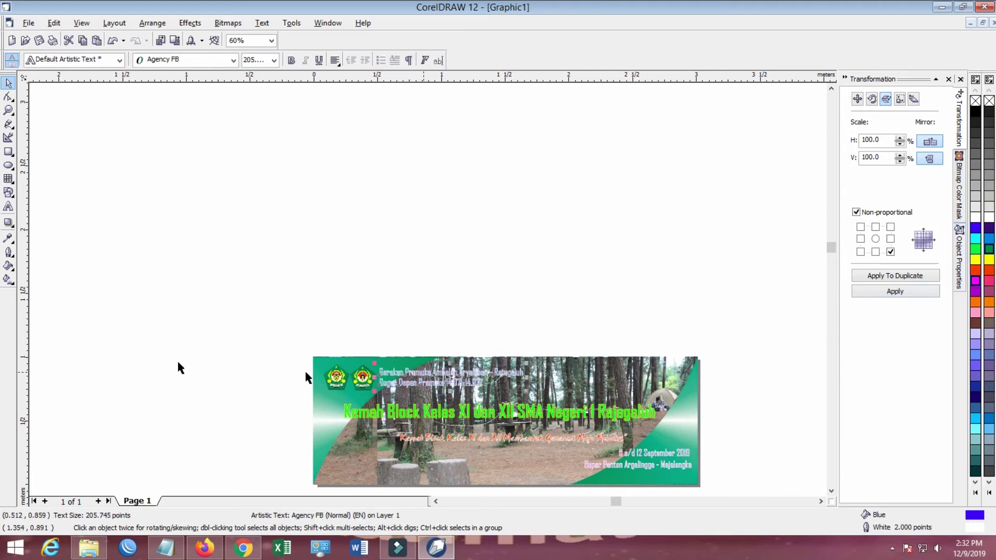
# Try thicker white outlines of 8 and 16 points on the Gerakan Pramuka heading
pyautogui.click(12, 252)
pyautogui.click(111, 259)
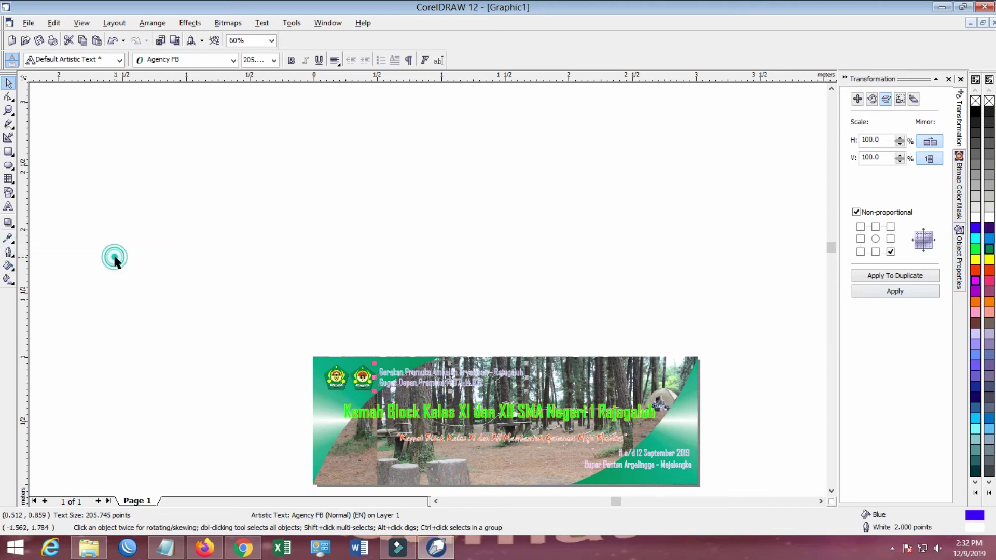
pyautogui.click(8, 252)
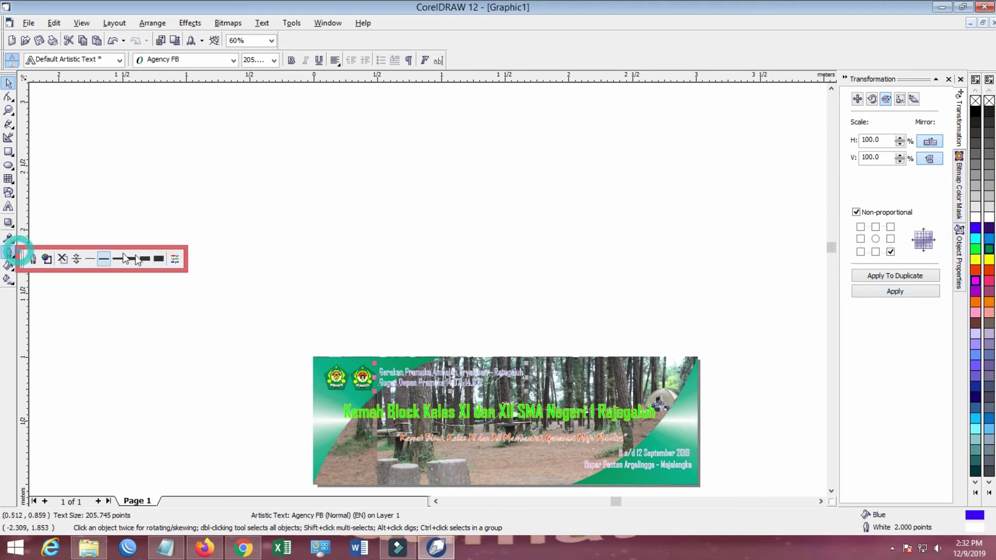
pyautogui.click(137, 262)
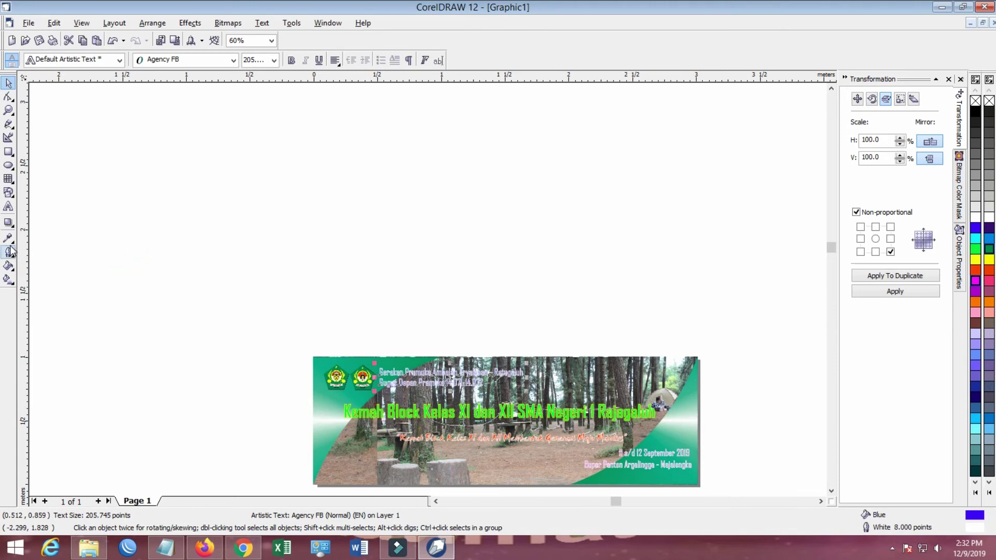
pyautogui.click(8, 253)
pyautogui.click(144, 259)
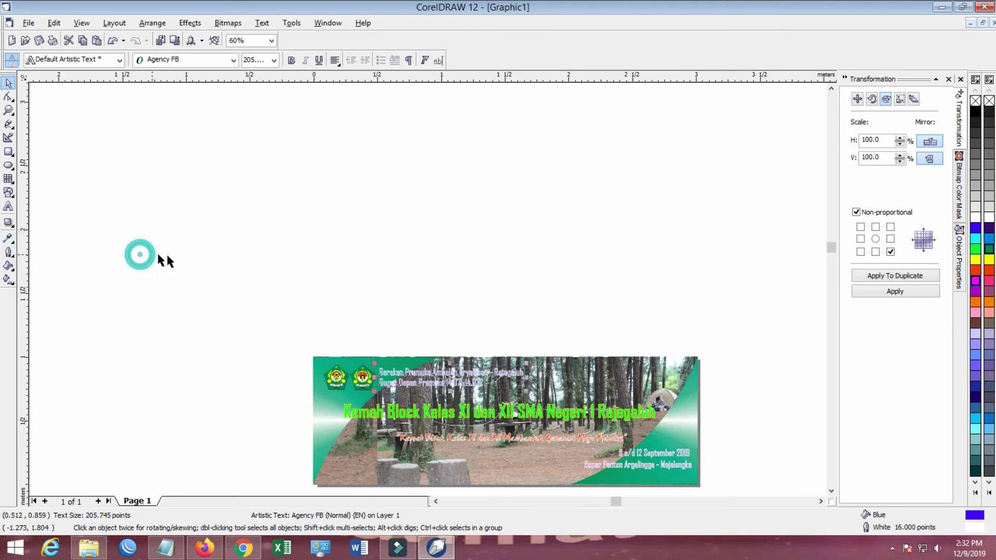
# Enlarge the Gerakan Pramuka heading to about 219 pt and fill it with red
pyautogui.moveTo(523, 369); pyautogui.dragTo(533, 357)
pyautogui.click(975, 269)
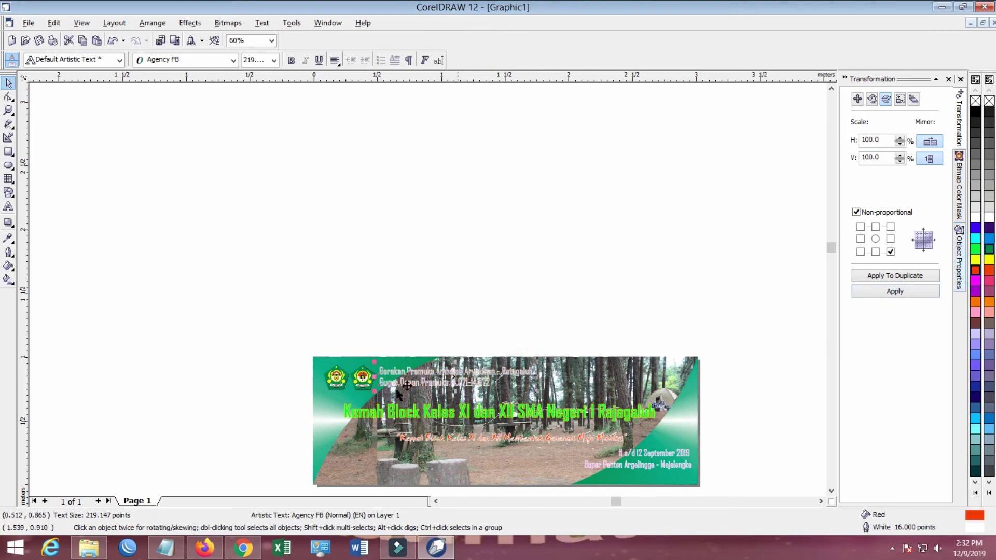
# Set the red heading's white outline width to 8 points
pyautogui.scroll(3, 486, 385)
pyautogui.scroll(2, 486, 385)
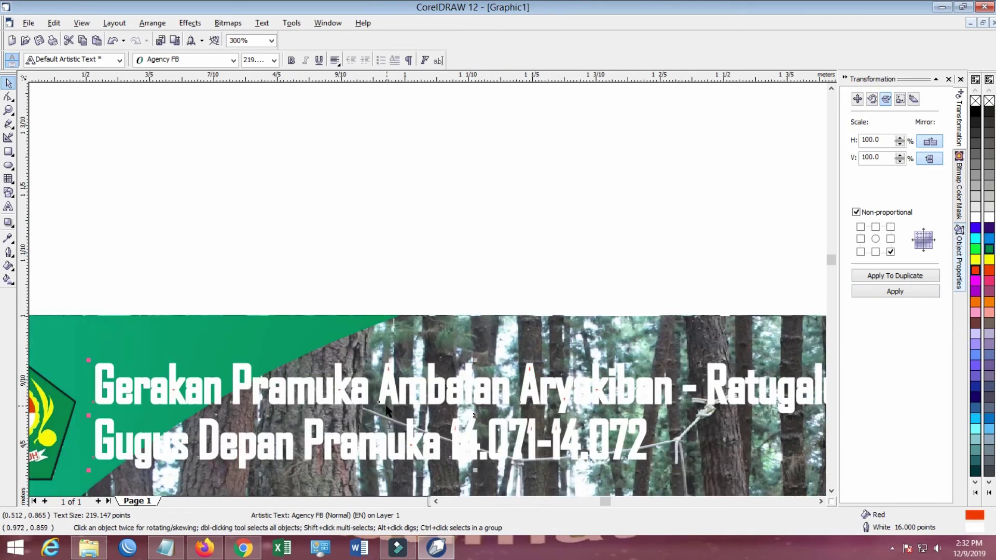
pyautogui.click(10, 253)
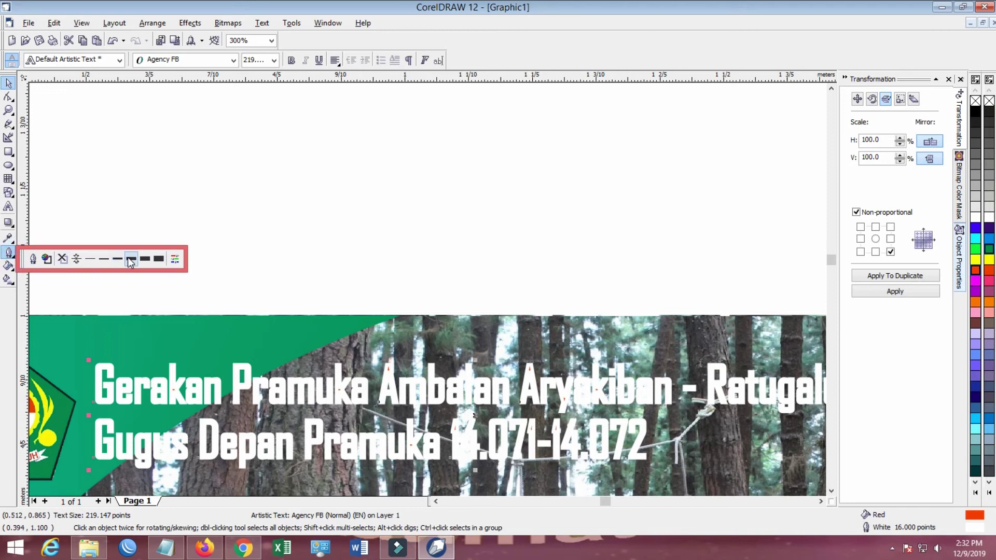
pyautogui.click(127, 257)
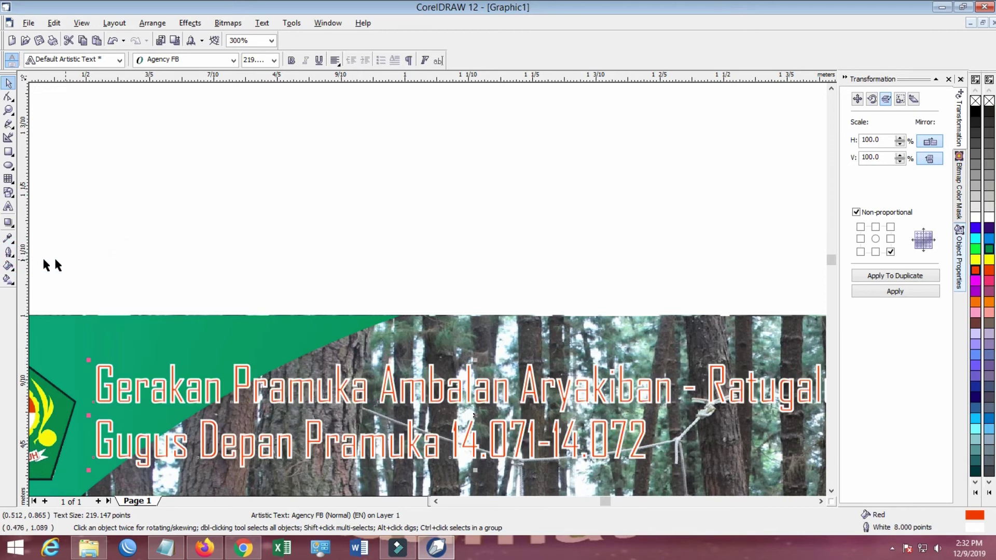
# Try a custom outline width of 15 points on the two-line heading
pyautogui.click(9, 253)
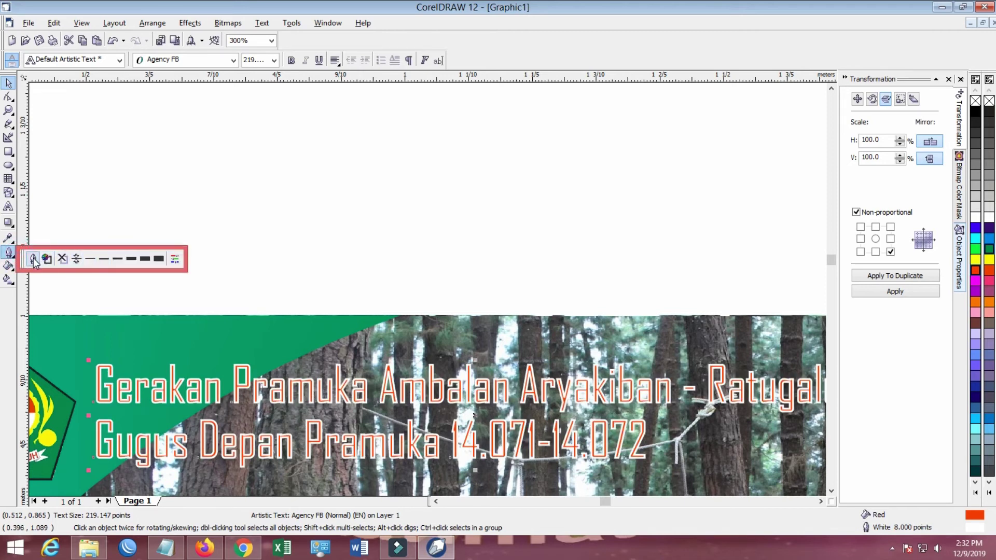
pyautogui.click(34, 257)
pyautogui.doubleClick(420, 206)
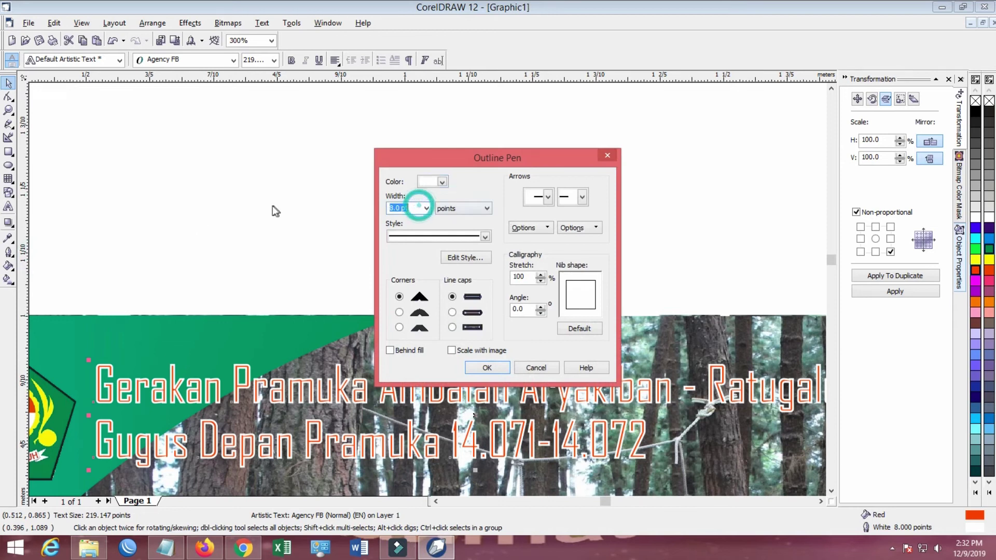
pyautogui.write('15')
pyautogui.press('Return')
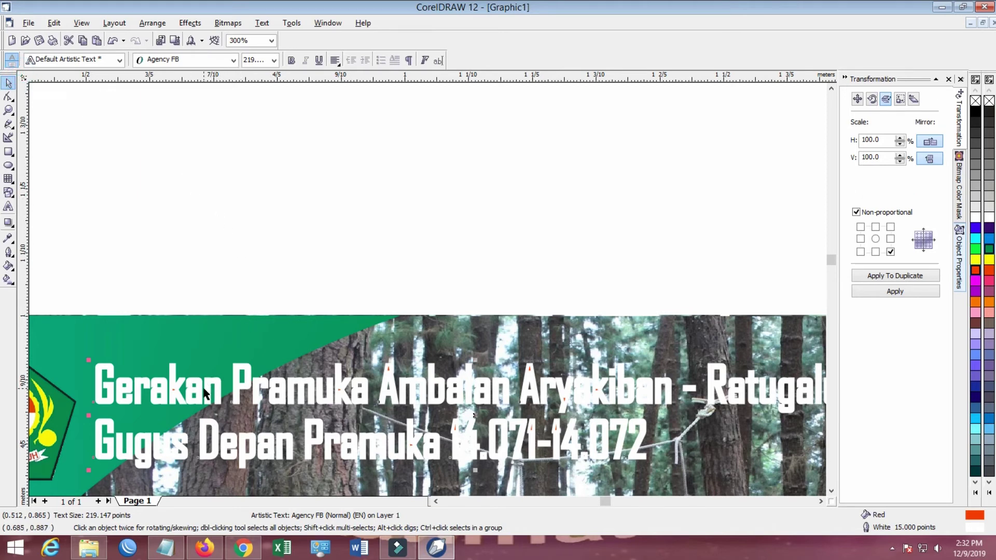
# Reset the heading's outline to 8 points, deselect it, and check the lettering up close and on the whole banner
pyautogui.click(9, 253)
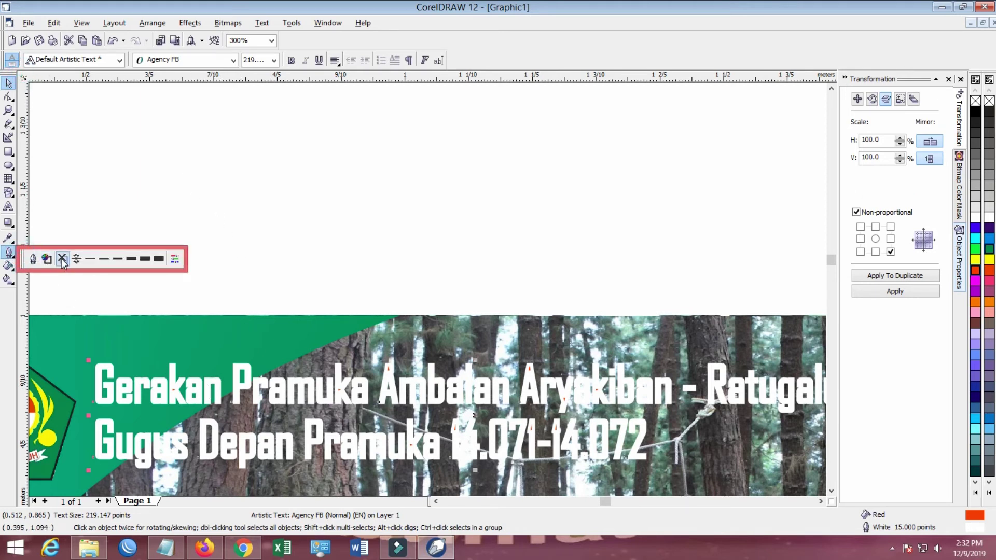
pyautogui.click(129, 259)
pyautogui.click(258, 209)
pyautogui.scroll(-3, 258, 209)
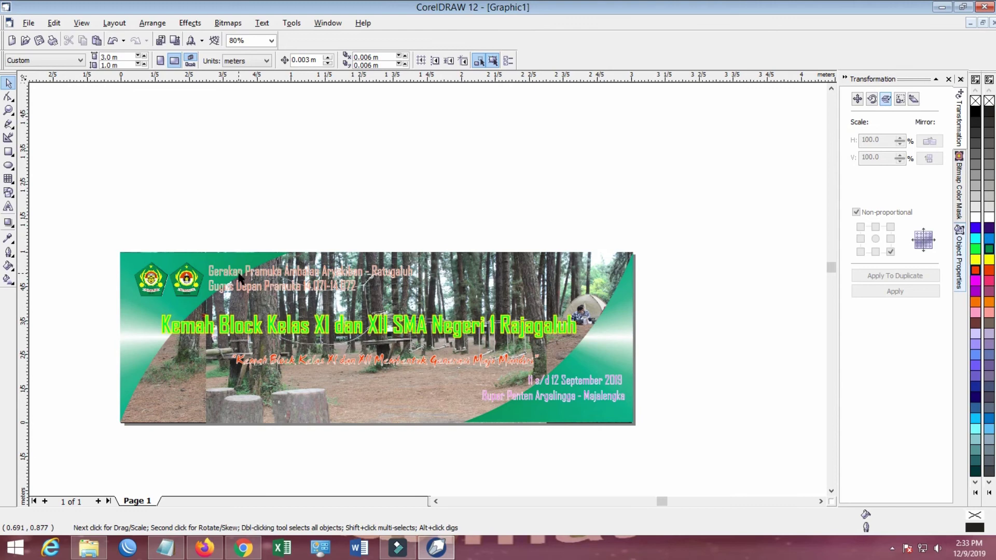
pyautogui.scroll(5, 238, 278)
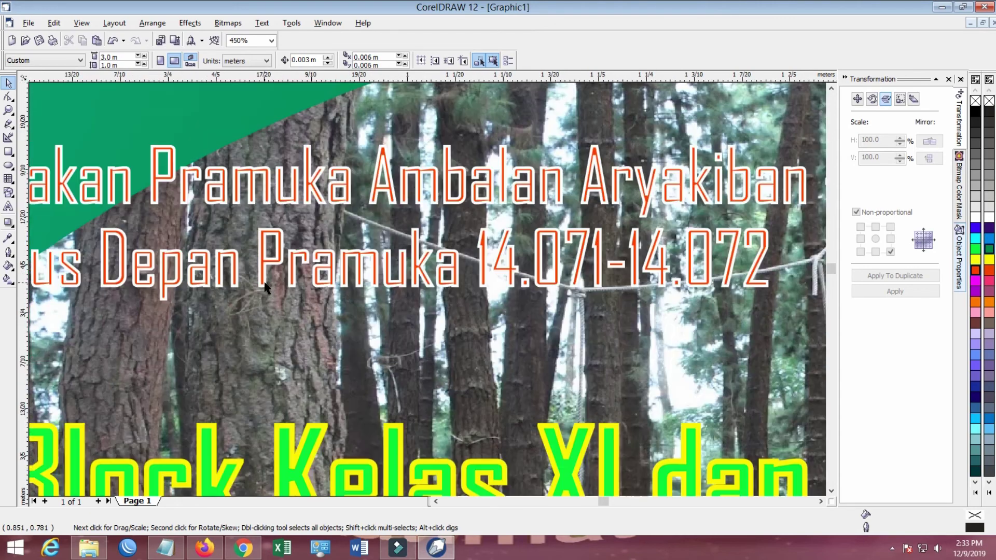
pyautogui.scroll(-5, 265, 287)
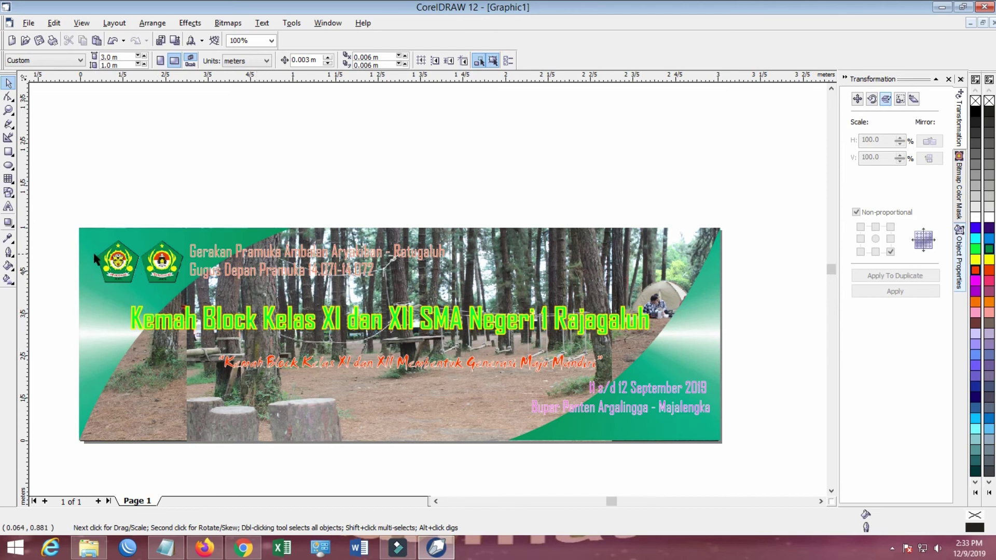
# Cover the number 10.075 on the Aryakiban logo with a green rectangle without outline, about 0.046 m by 0.013 m
pyautogui.scroll(4, 103, 262)
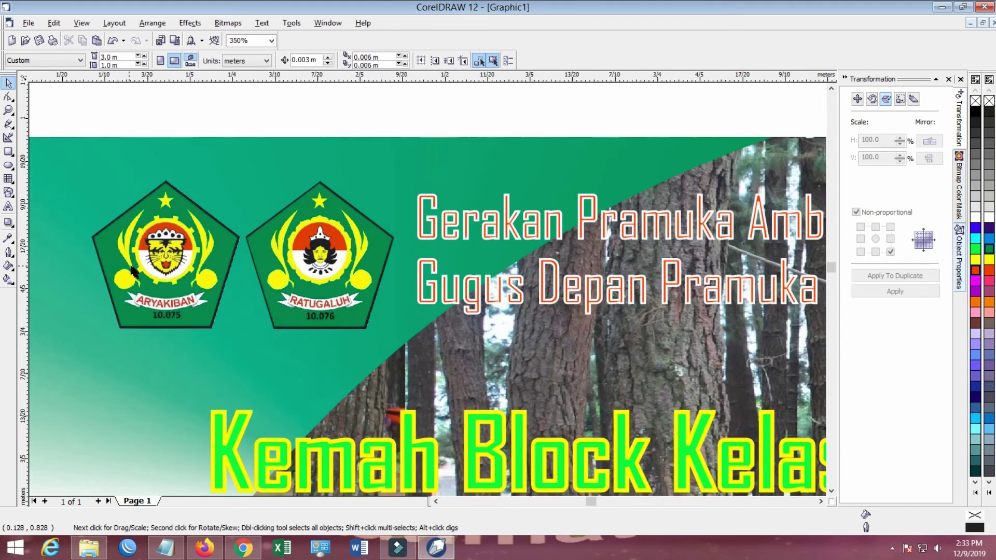
pyautogui.scroll(1, 132, 271)
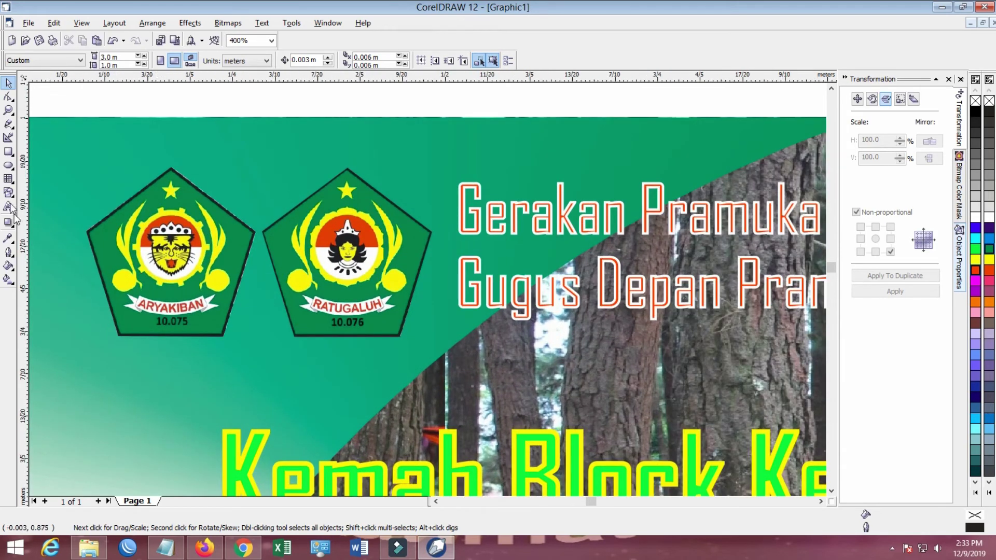
pyautogui.click(8, 151)
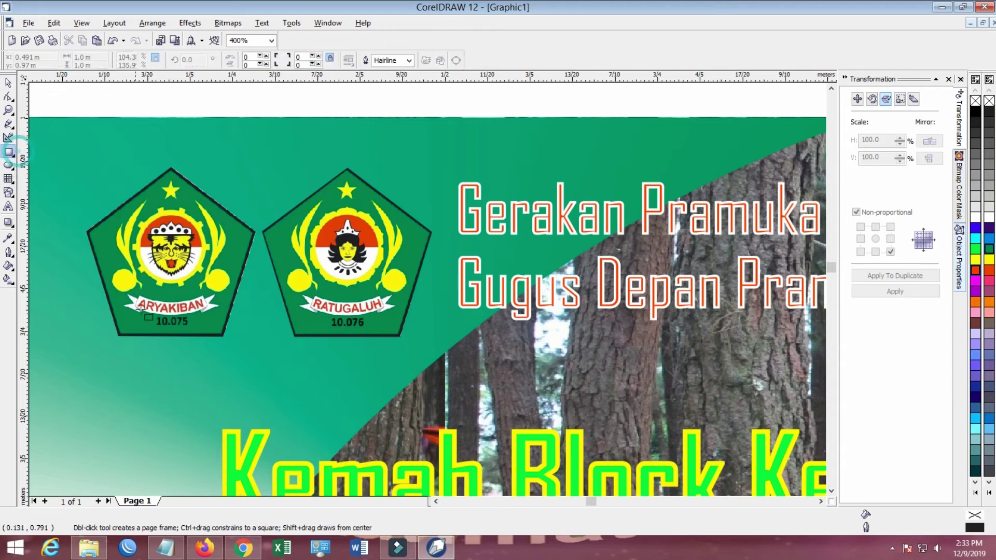
pyautogui.moveTo(152, 315); pyautogui.dragTo(191, 326)
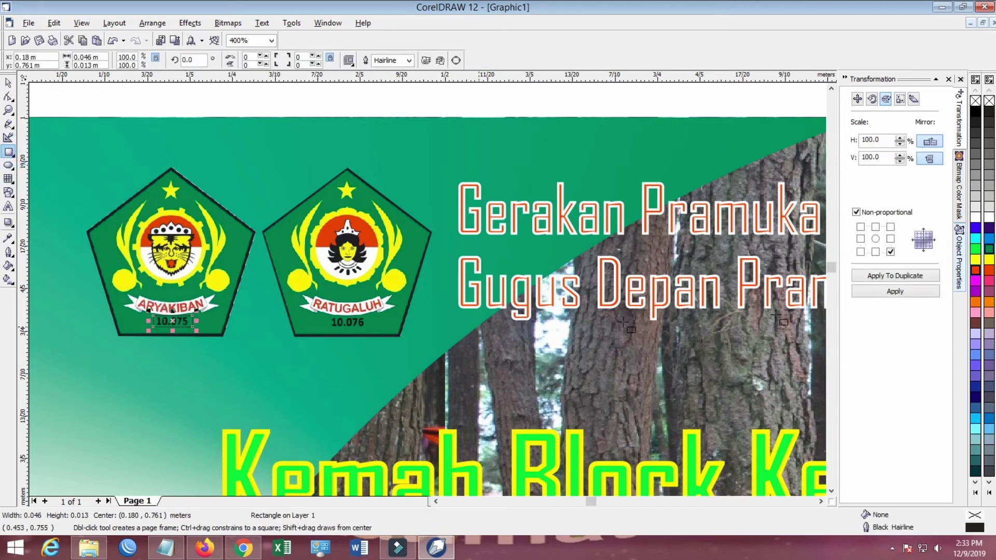
pyautogui.click(991, 250)
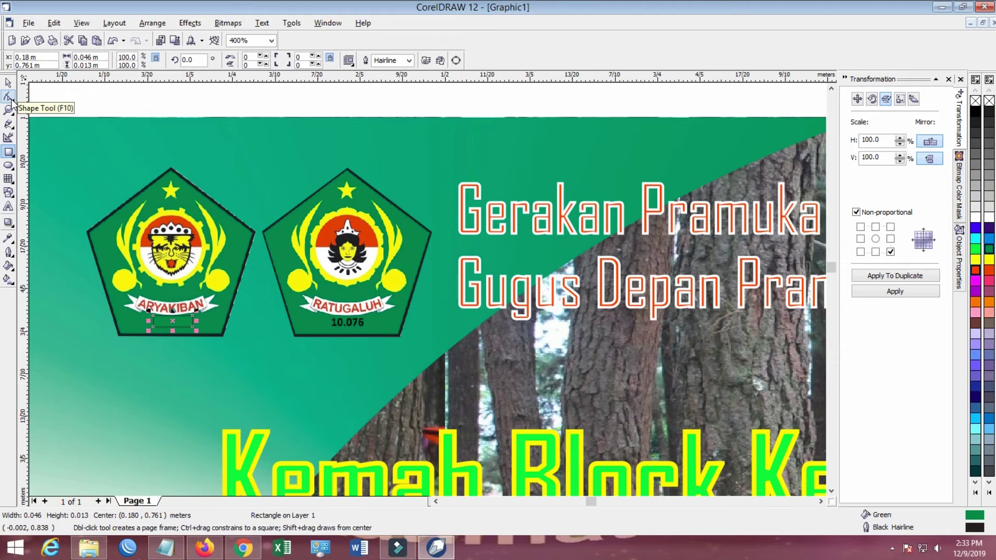
pyautogui.click(9, 253)
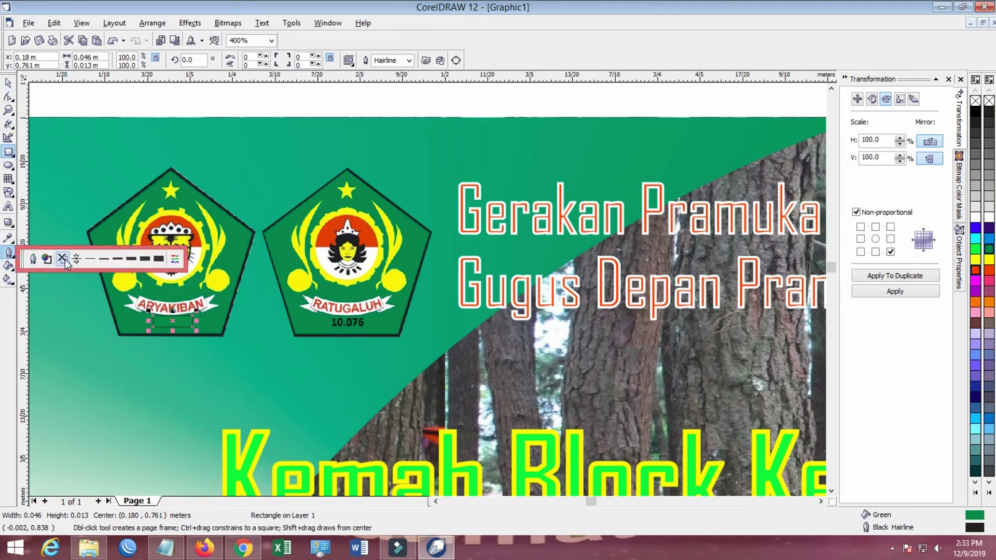
pyautogui.click(62, 259)
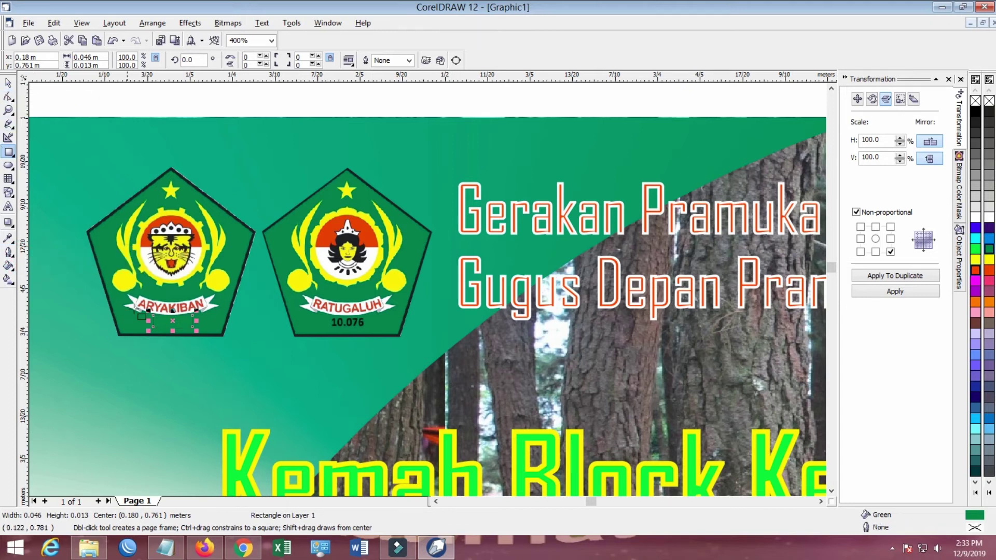
# Duplicate the green cover rectangle and place the copy over the number 10.076 on the Ratugaluh logo, centred at about x 0.386 m, y 0.761 m
pyautogui.click(9, 84)
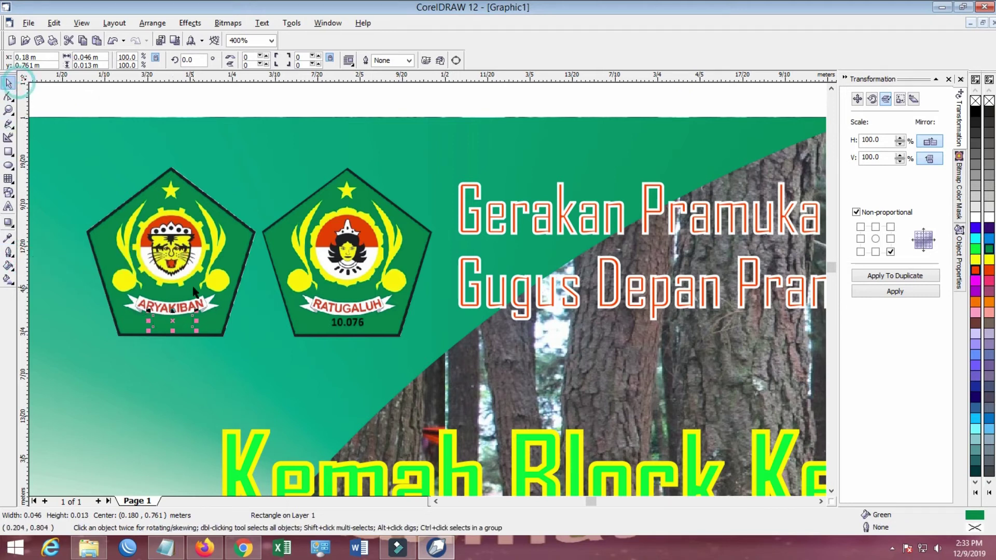
pyautogui.click(54, 23)
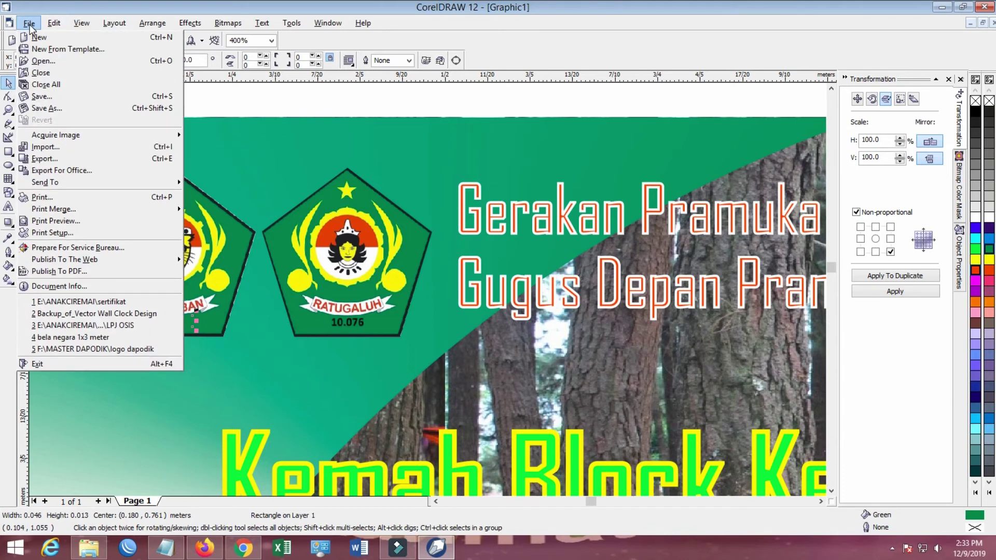
pyautogui.click(54, 23)
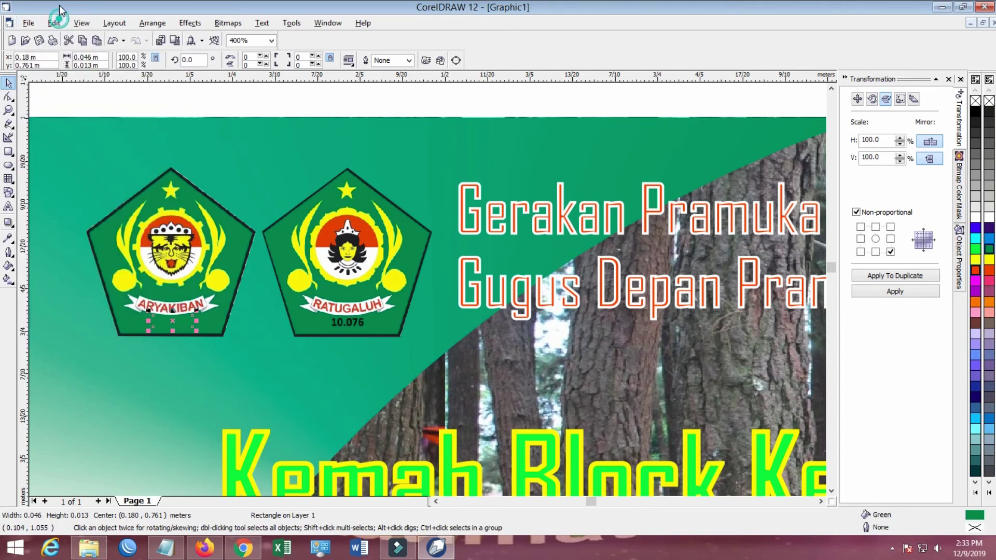
pyautogui.click(83, 41)
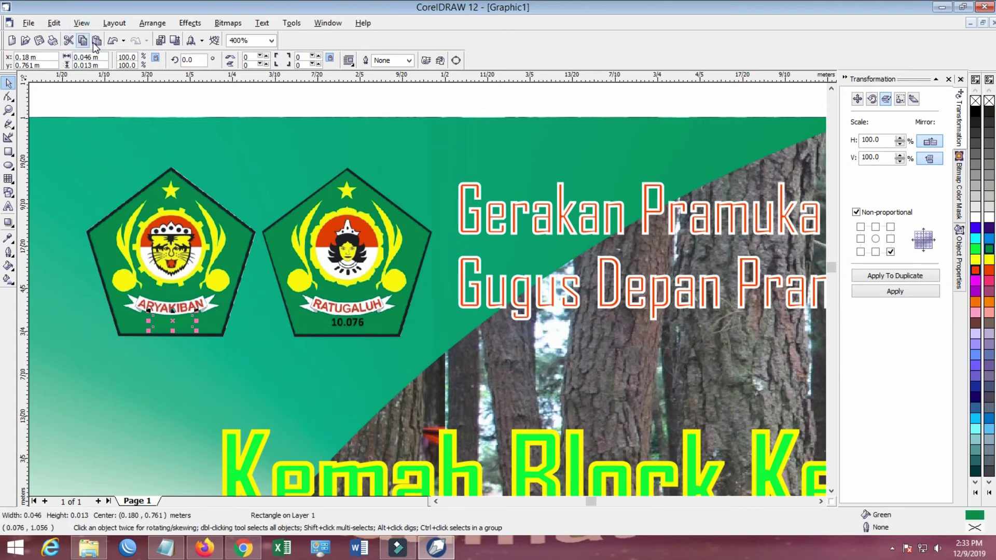
pyautogui.click(96, 41)
pyautogui.moveTo(172, 320); pyautogui.dragTo(338, 323)
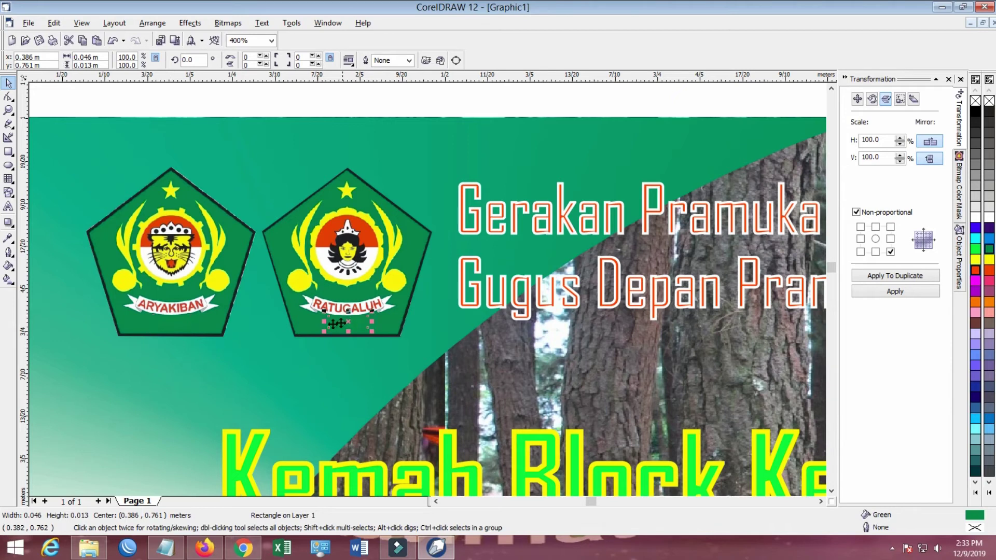
pyautogui.click(56, 102)
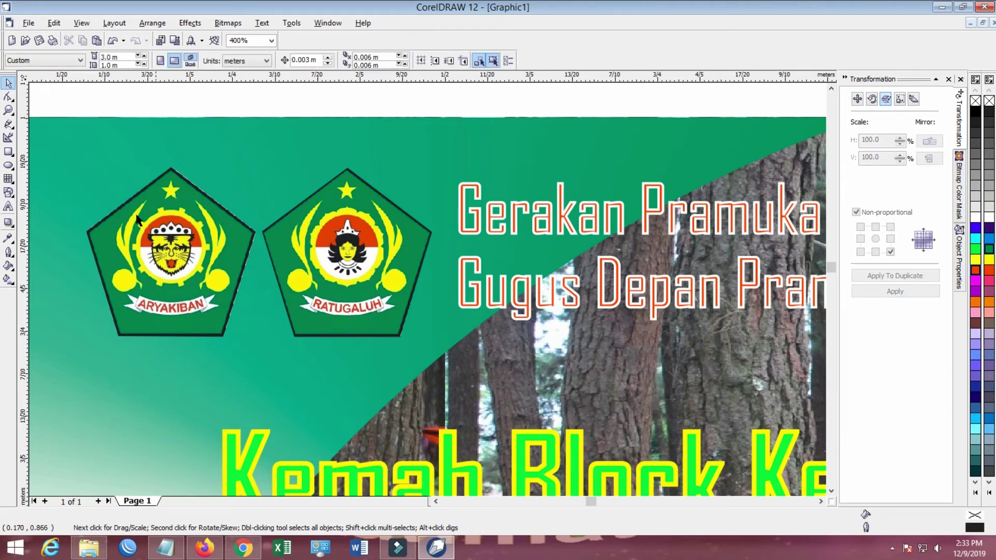
# Group the two logos together with their green cover rectangles
pyautogui.moveTo(43, 98); pyautogui.dragTo(448, 387)
pyautogui.rightClick(326, 245)
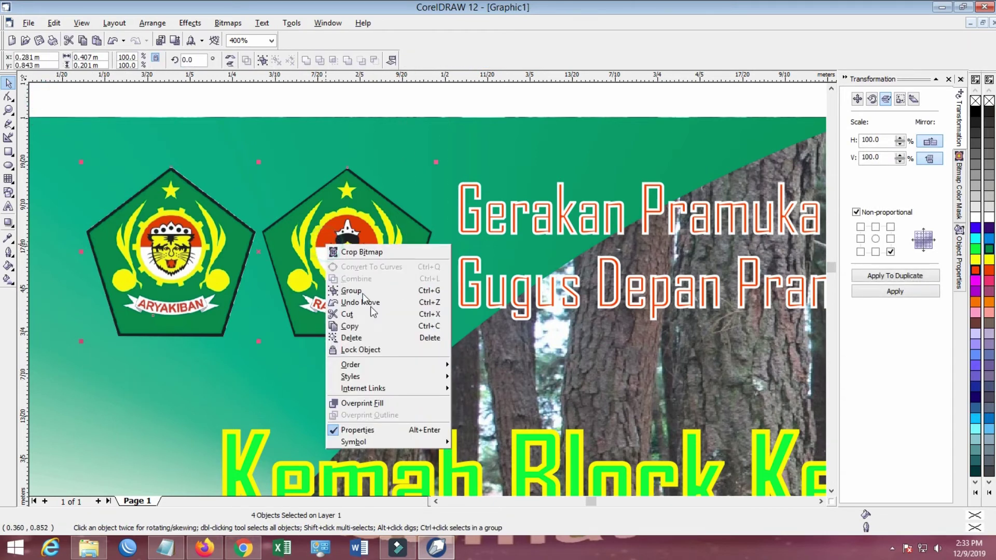
pyautogui.click(365, 290)
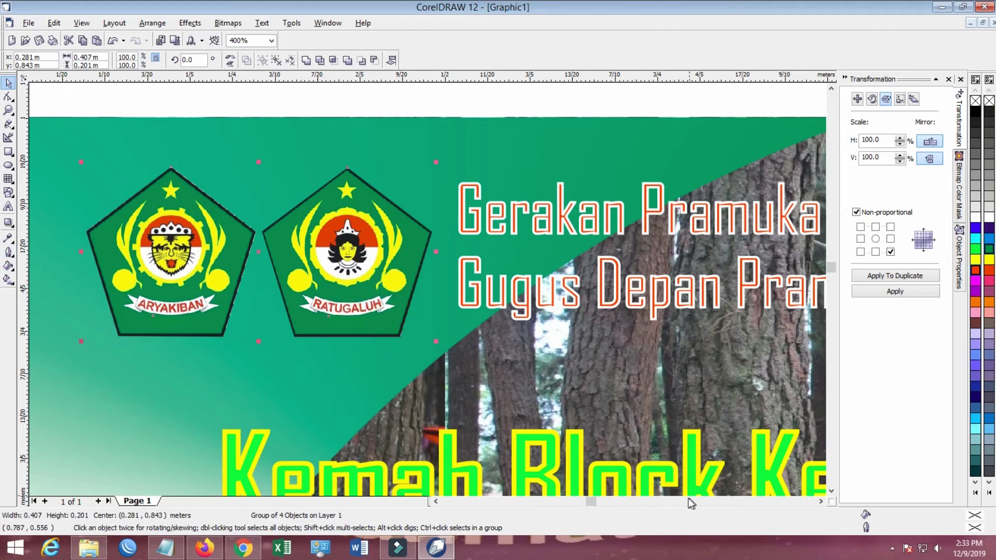
# Add a short line of artistic text beneath the name ribbon of the Aryakiban logo
pyautogui.moveTo(821, 501); pyautogui.dragTo(821, 501)
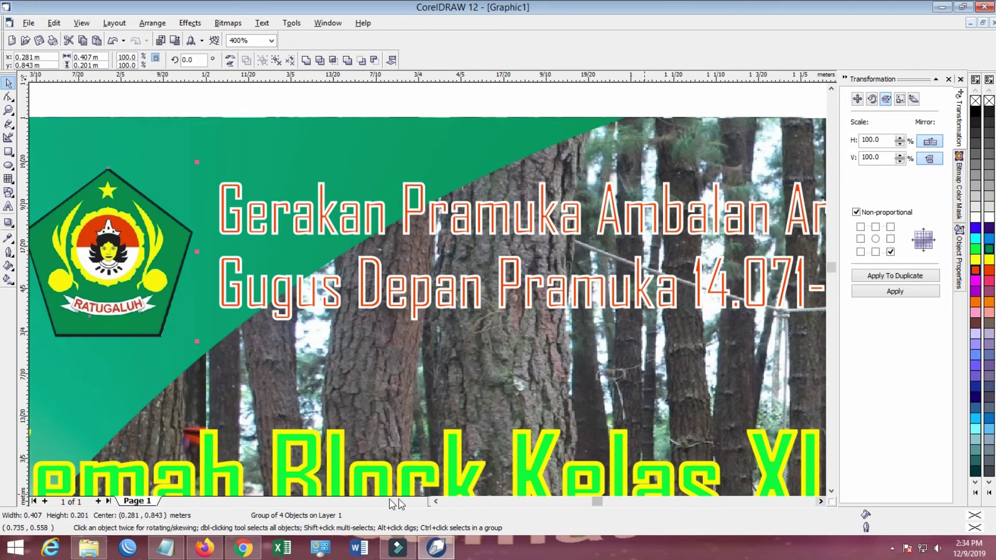
pyautogui.moveTo(435, 501); pyautogui.dragTo(435, 501)
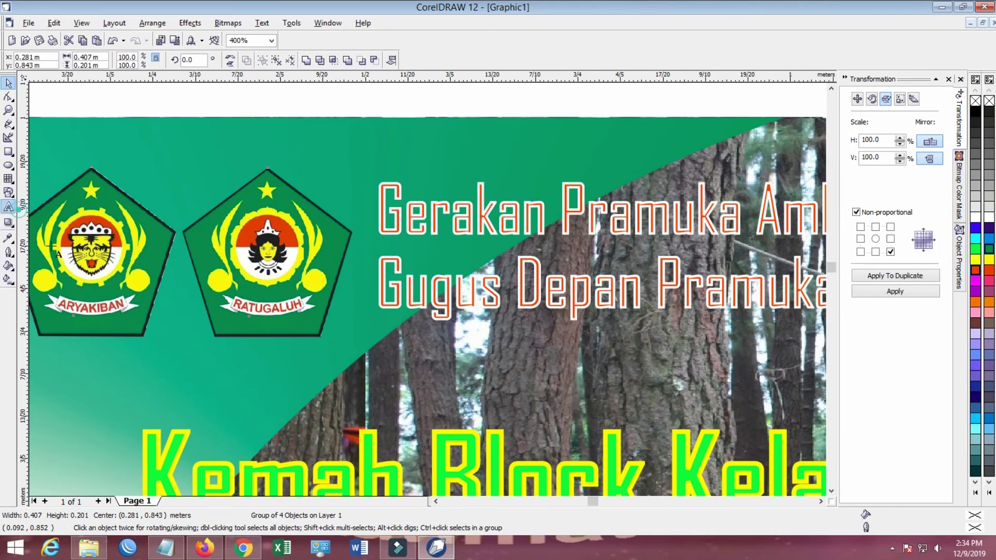
pyautogui.click(8, 206)
pyautogui.click(69, 324)
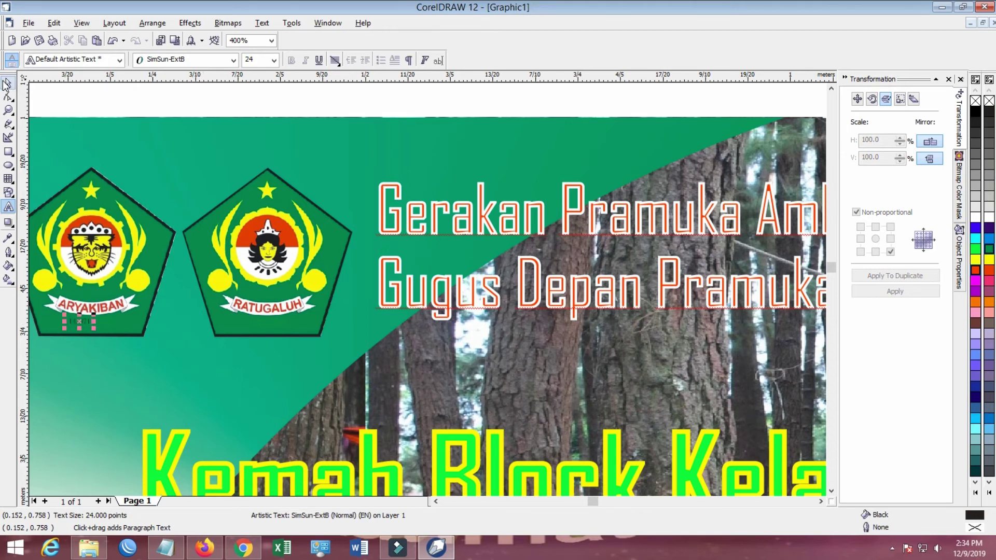
# Set the number text beneath the Aryakiban ribbon in Rockwell Condensed and enlarge it to about 29 pt
pyautogui.click(8, 83)
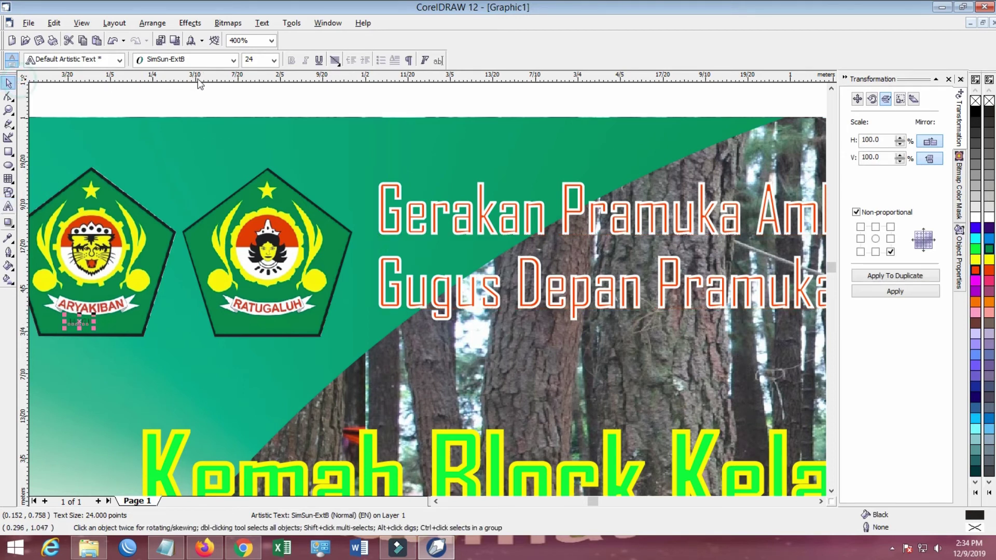
pyautogui.click(233, 60)
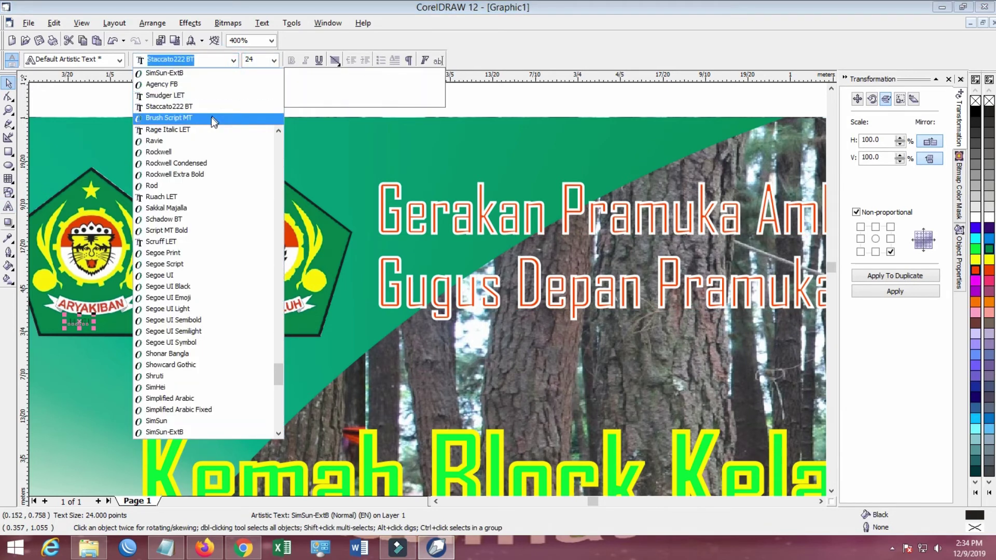
pyautogui.click(202, 162)
pyautogui.moveTo(86, 328); pyautogui.dragTo(89, 322)
pyautogui.press('Escape')
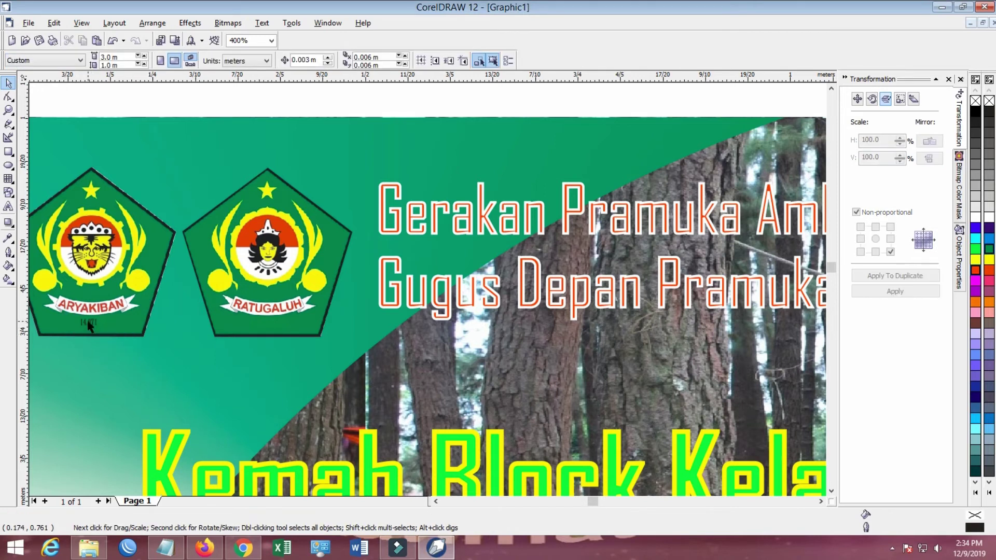
# Widen the number 14.071 slightly and centre it beneath the Aryakiban ribbon
pyautogui.click(89, 325)
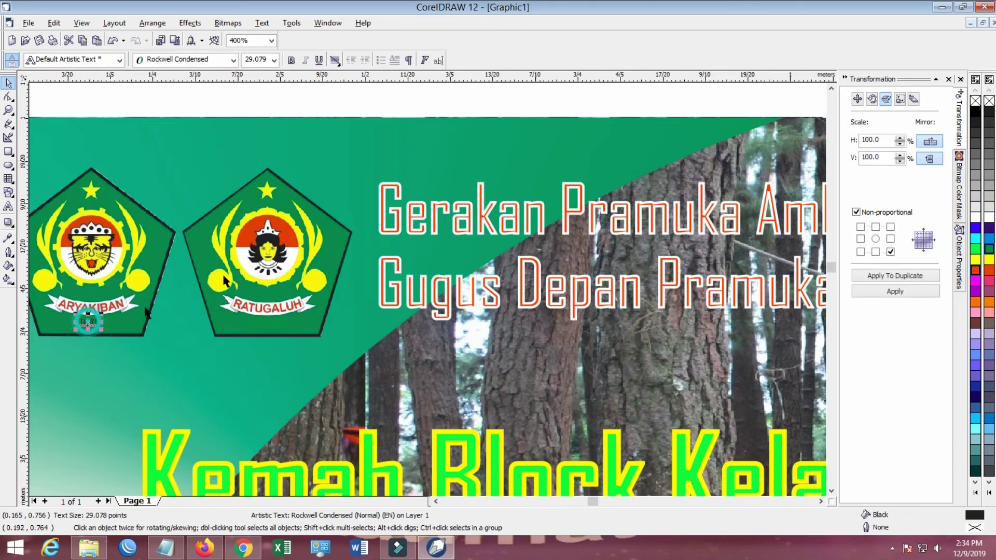
pyautogui.click(84, 321)
pyautogui.moveTo(84, 322); pyautogui.dragTo(90, 324)
pyautogui.press('Escape')
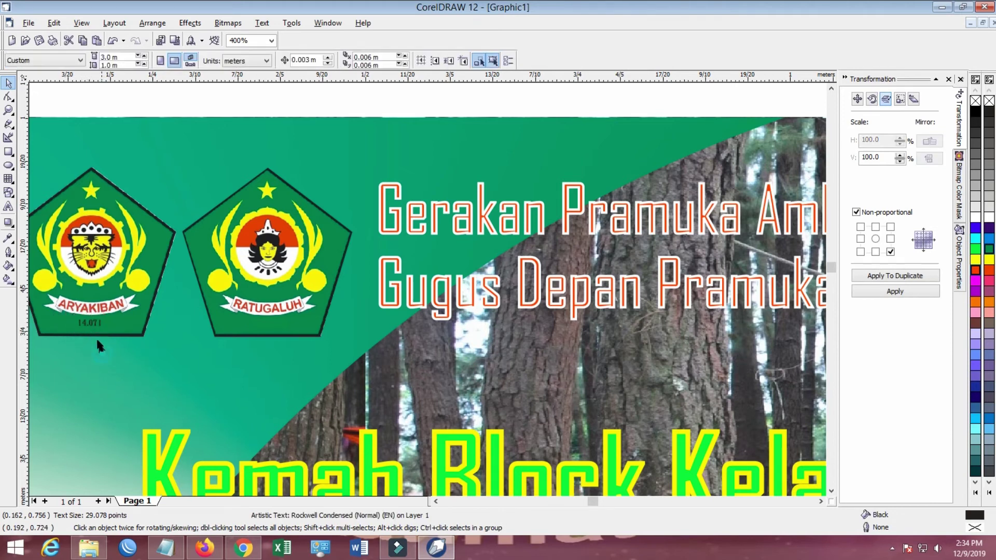
# Duplicate the number 14.071 and place the copy beneath the Ratugaluh ribbon, at about x 0.374 m, y 0.754 m
pyautogui.click(91, 324)
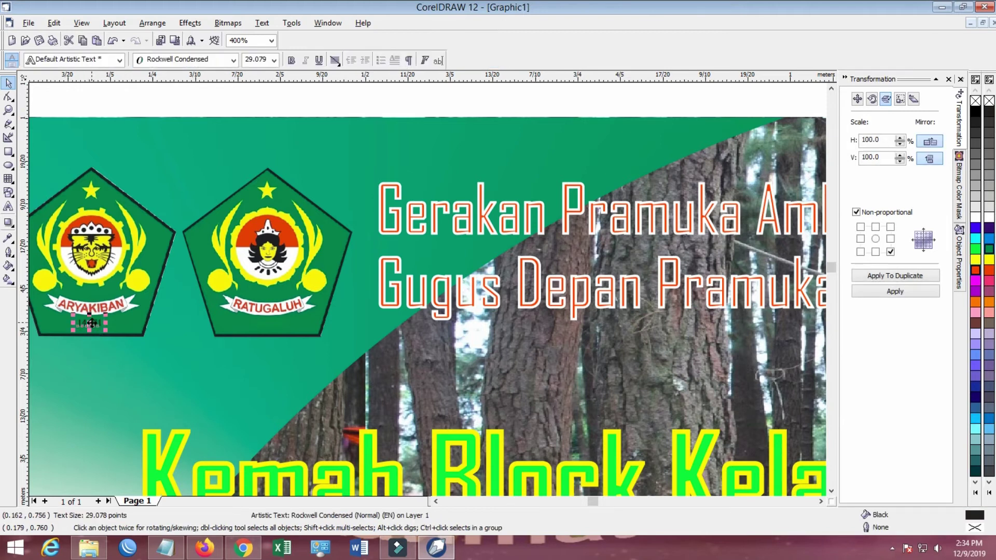
pyautogui.click(82, 40)
pyautogui.click(96, 41)
pyautogui.moveTo(89, 323); pyautogui.dragTo(268, 324)
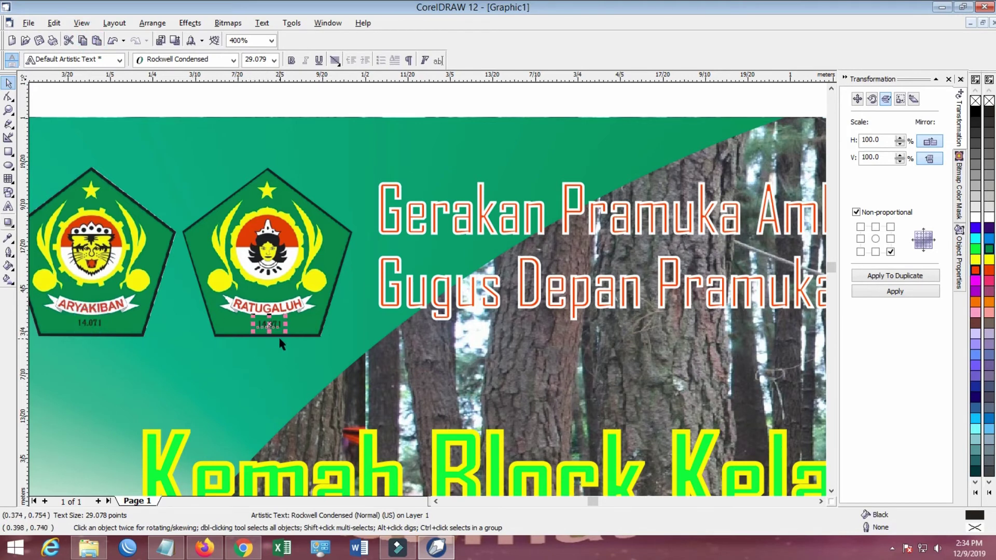
# Change the copied number on the Ratugaluh logo to 14.072
pyautogui.press('F8')
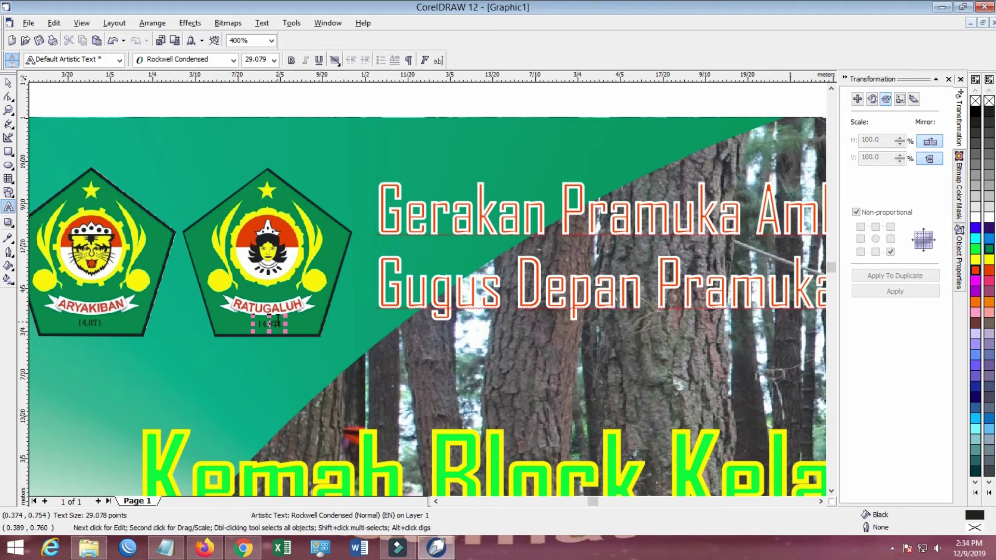
pyautogui.click(9, 83)
pyautogui.scroll(2, 431, 389)
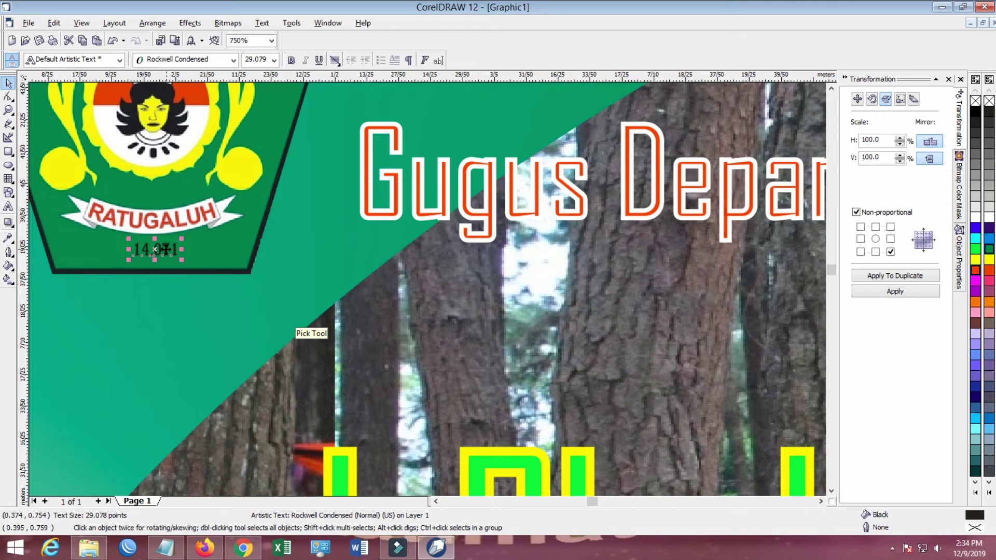
pyautogui.press('F8')
pyautogui.click(240, 259)
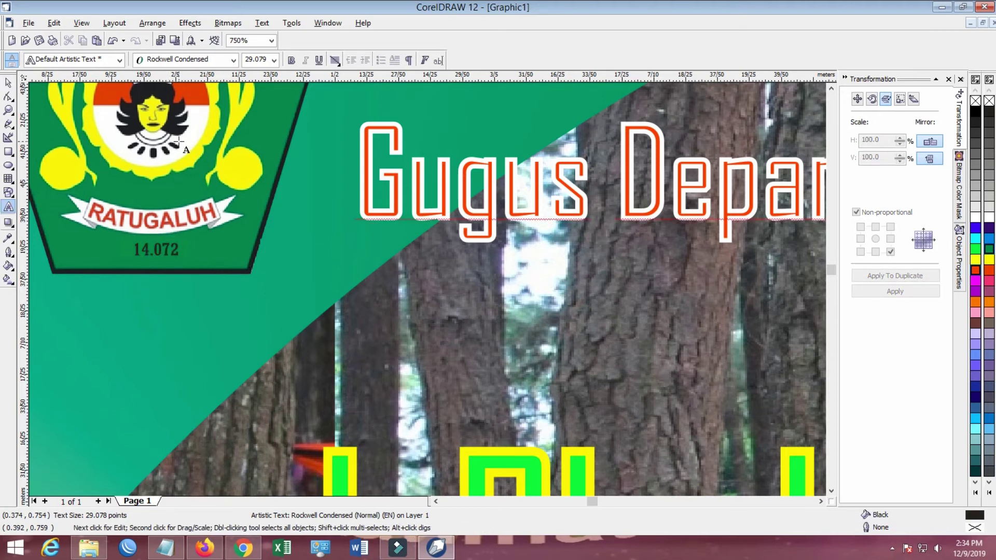
pyautogui.scroll(-6, 179, 141)
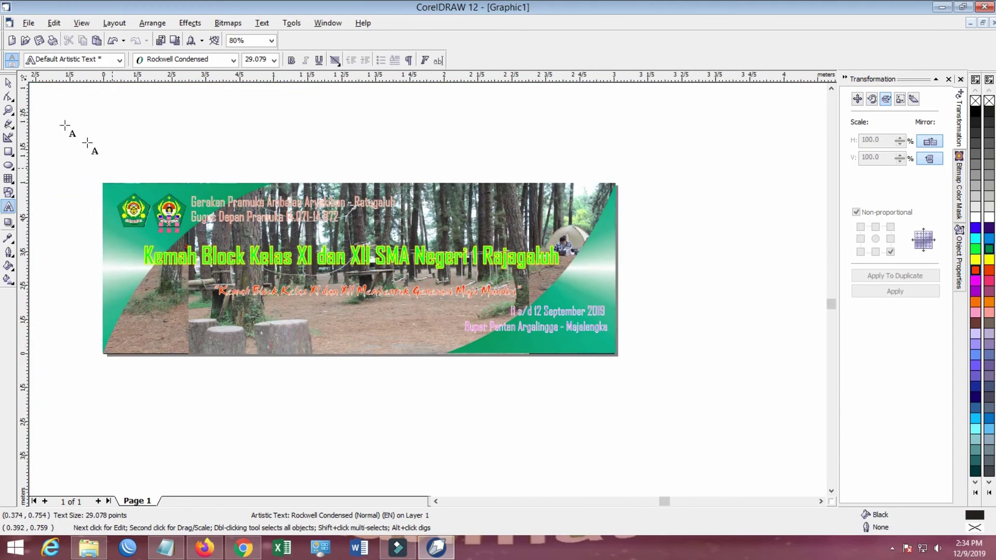
pyautogui.click(9, 82)
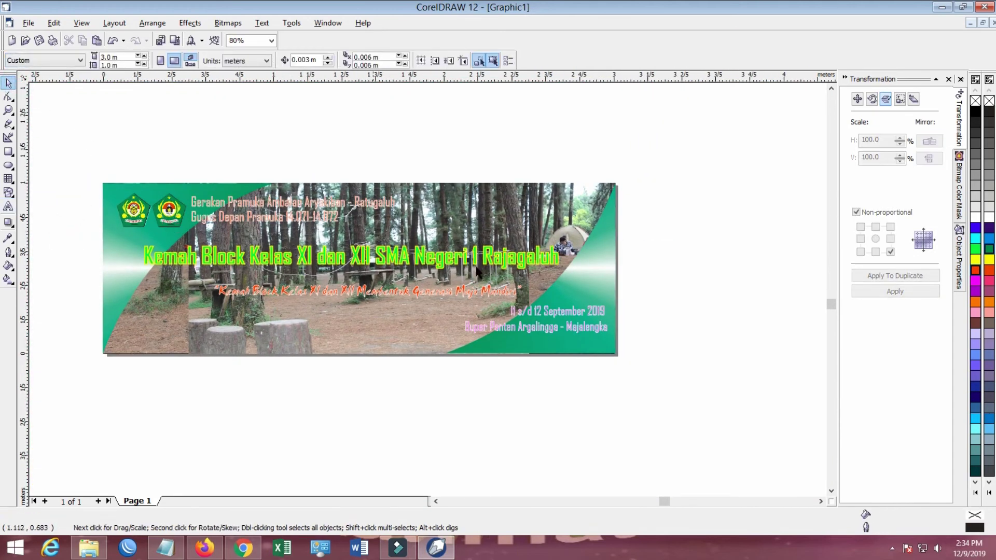
# Export the banner to the PRAMUKA folder as the PNG "test hasil" at 300 dpi, RGB Color (24-bit), with transparent background
pyautogui.scroll(1, 600, 303)
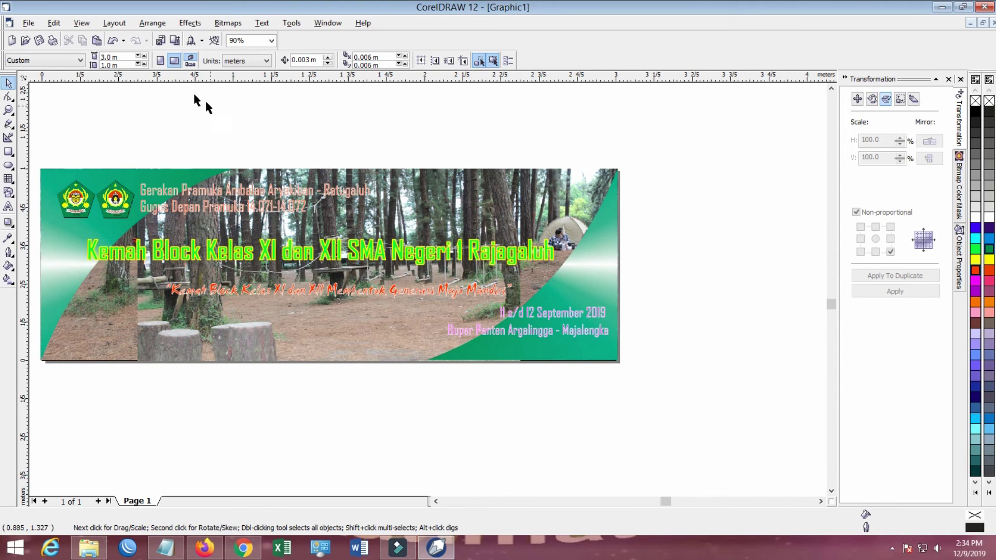
pyautogui.click(175, 41)
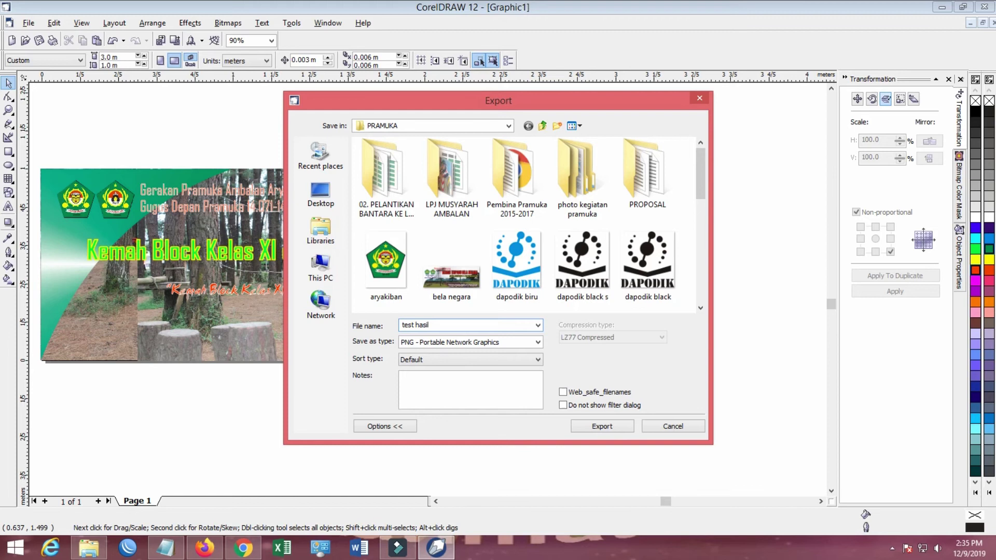
pyautogui.press('Return')
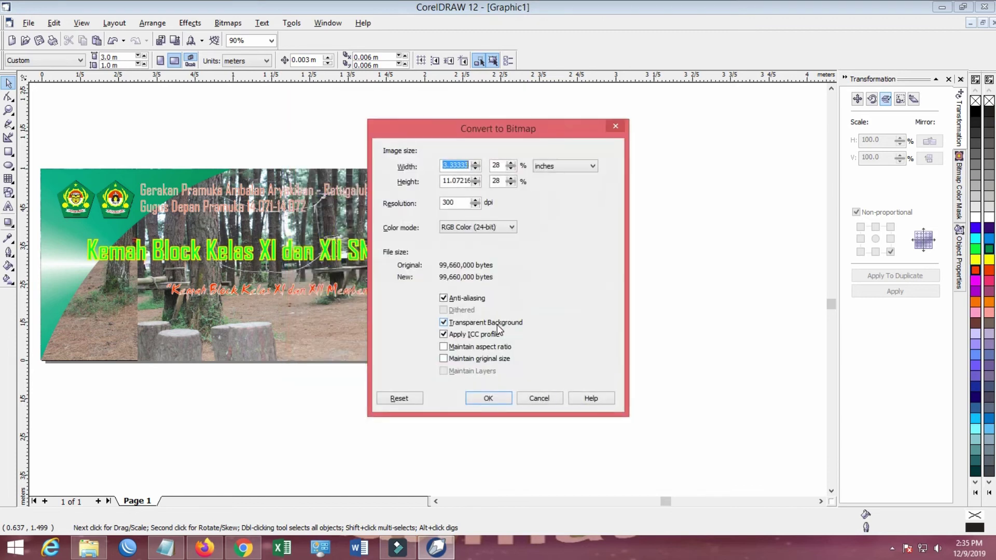
pyautogui.click(485, 403)
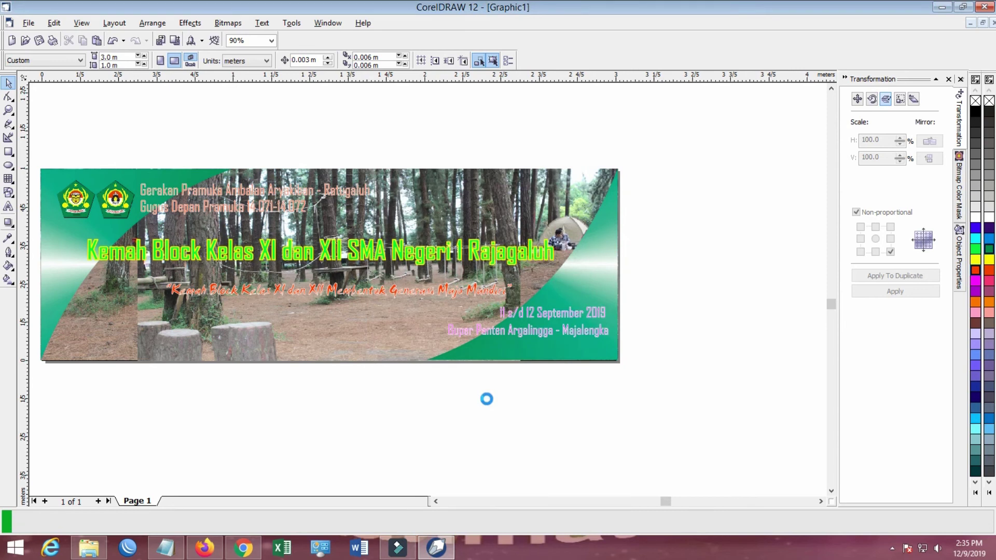
pyautogui.moveTo(428, 229); pyautogui.dragTo(426, 221)
pyautogui.click(497, 373)
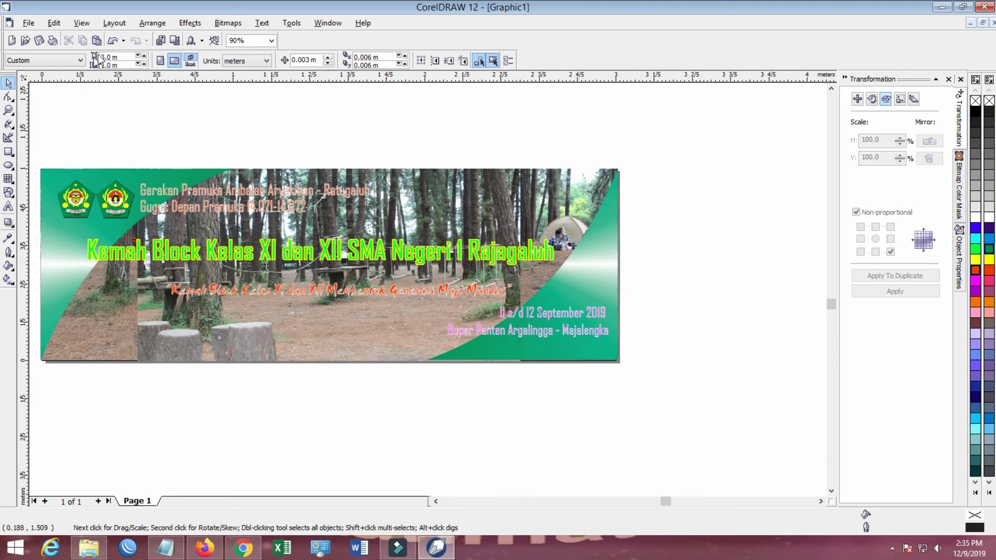
pyautogui.click(174, 41)
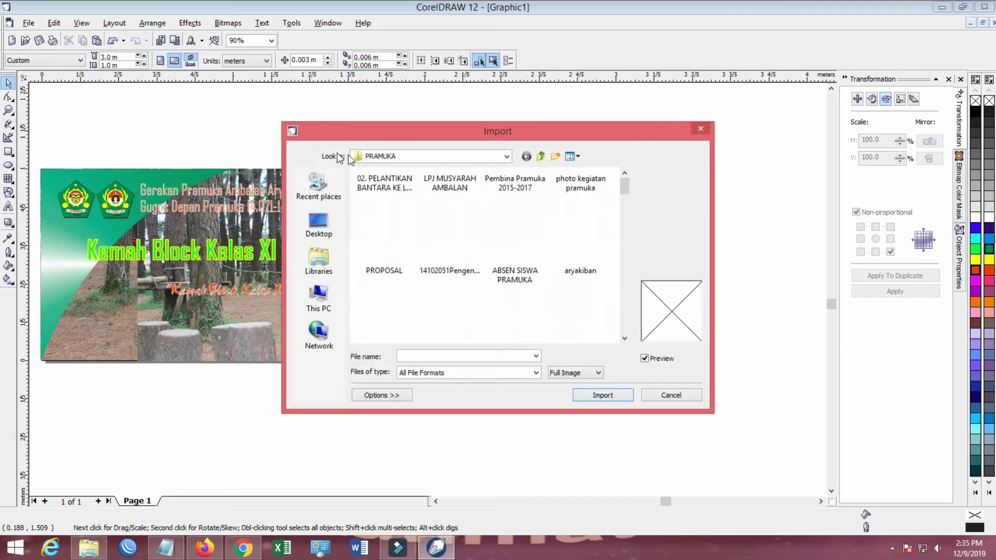
pyautogui.click(670, 395)
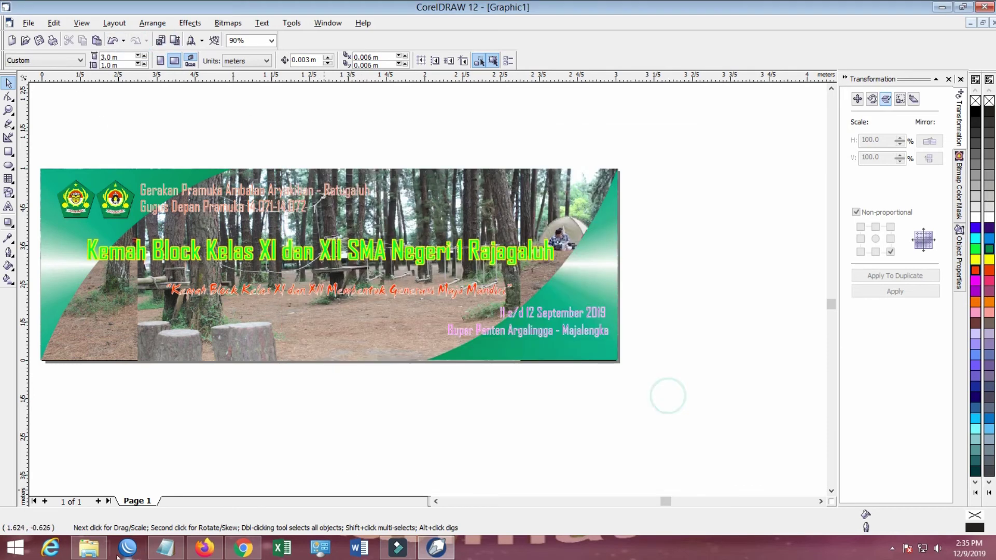
# Switch to File Explorer and open the PRAMUKA folder under ANAKCIREMAI, DATA VIE on New Volume (E:)
pyautogui.click(88, 548)
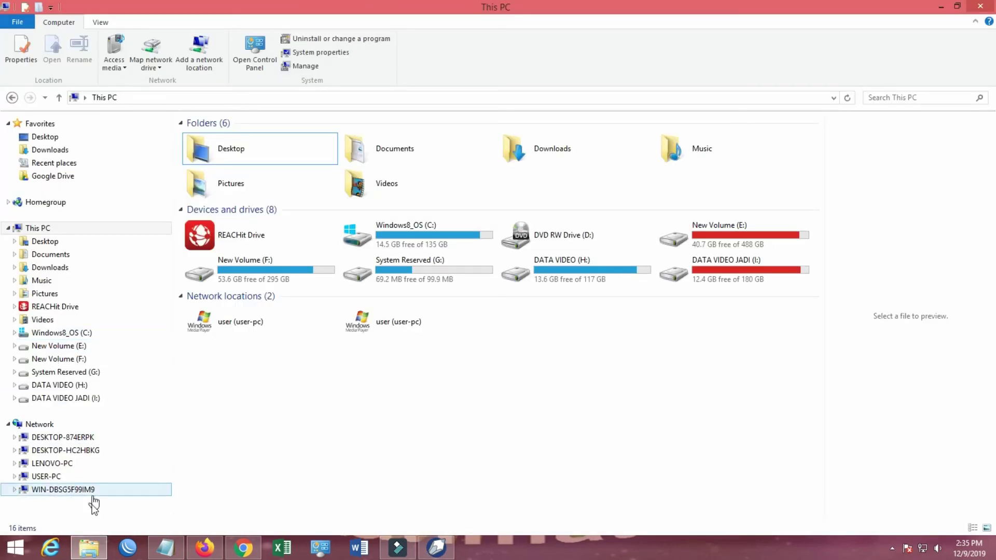
pyautogui.click(14, 345)
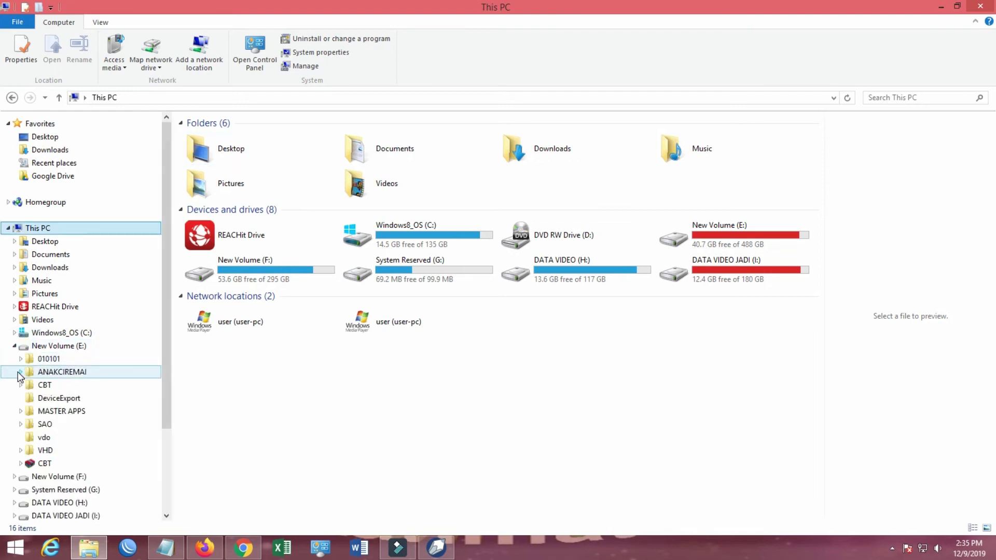
pyautogui.click(21, 372)
pyautogui.click(27, 393)
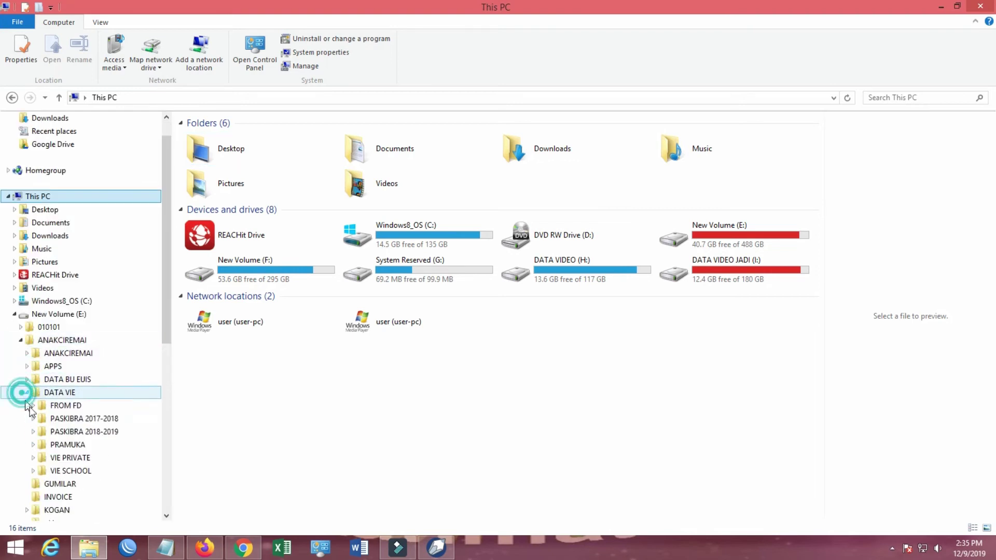
pyautogui.click(57, 444)
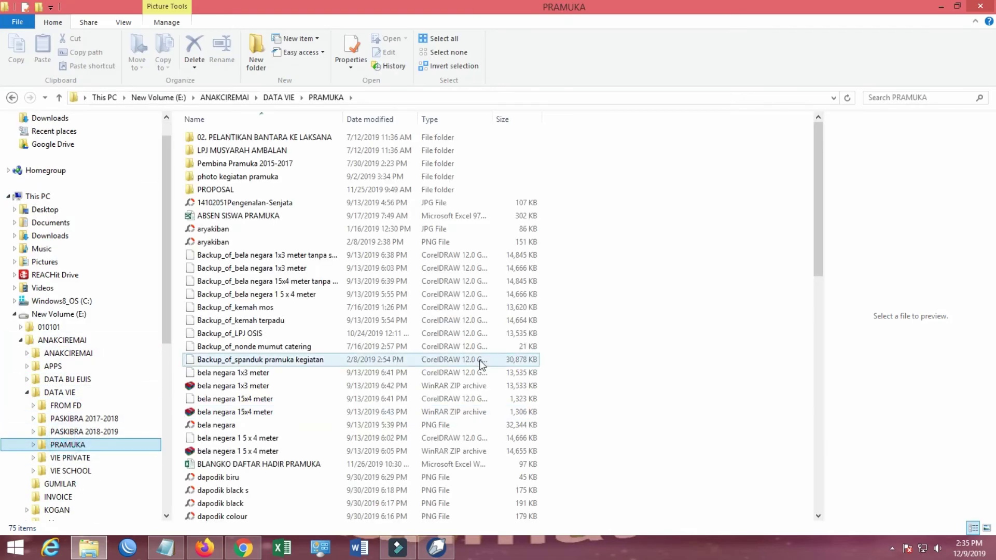
pyautogui.click(640, 349)
# Find the exported "test hasil" PNG and check it in Windows Photo Viewer
pyautogui.scroll(-10, 573, 369)
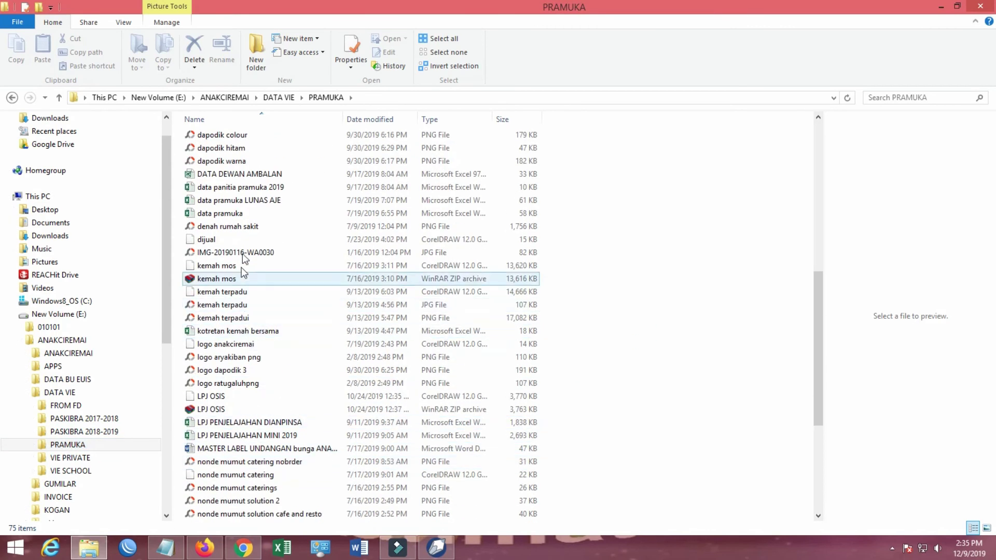
pyautogui.click(225, 362)
pyautogui.scroll(-5, 224, 363)
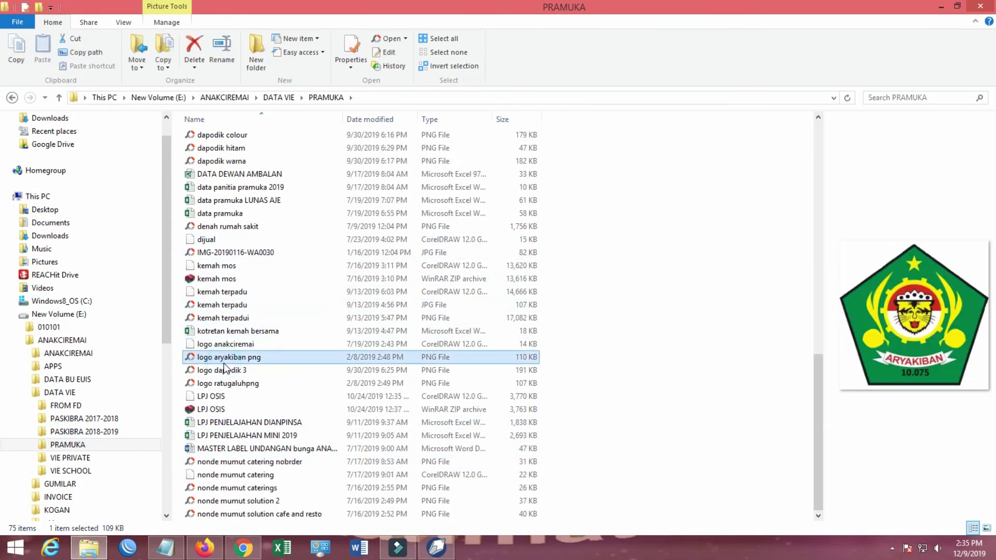
pyautogui.press('t')
pyautogui.rightClick(224, 491)
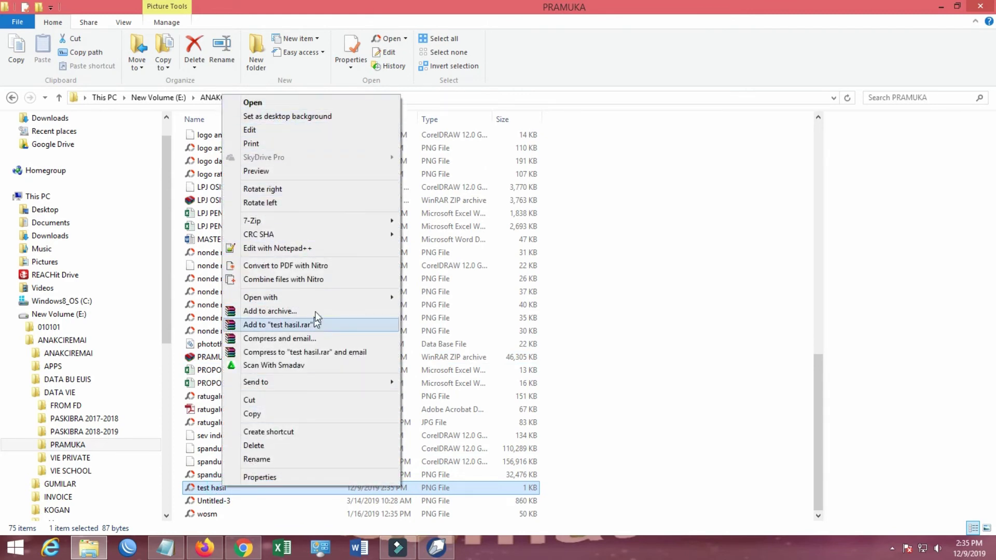
pyautogui.moveTo(318, 298)
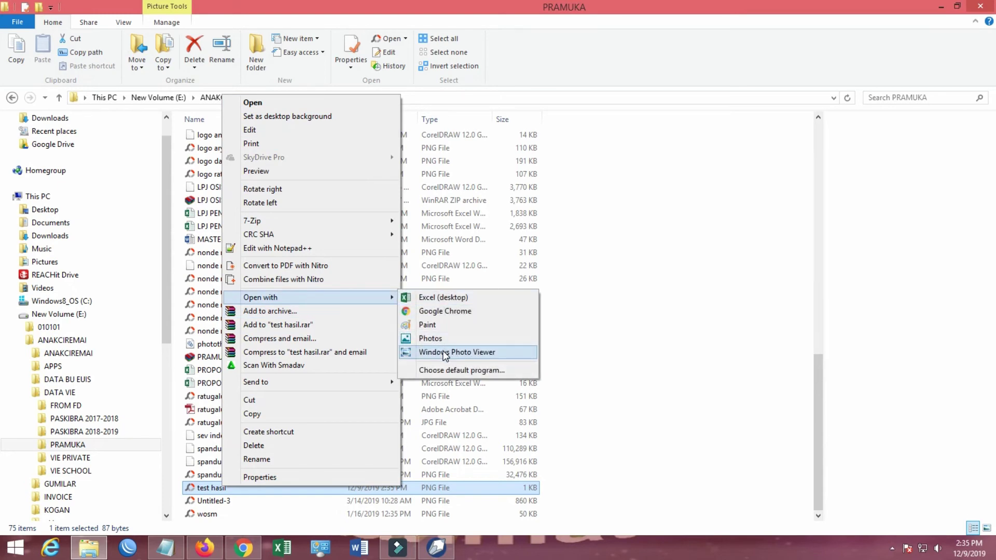
pyautogui.click(444, 353)
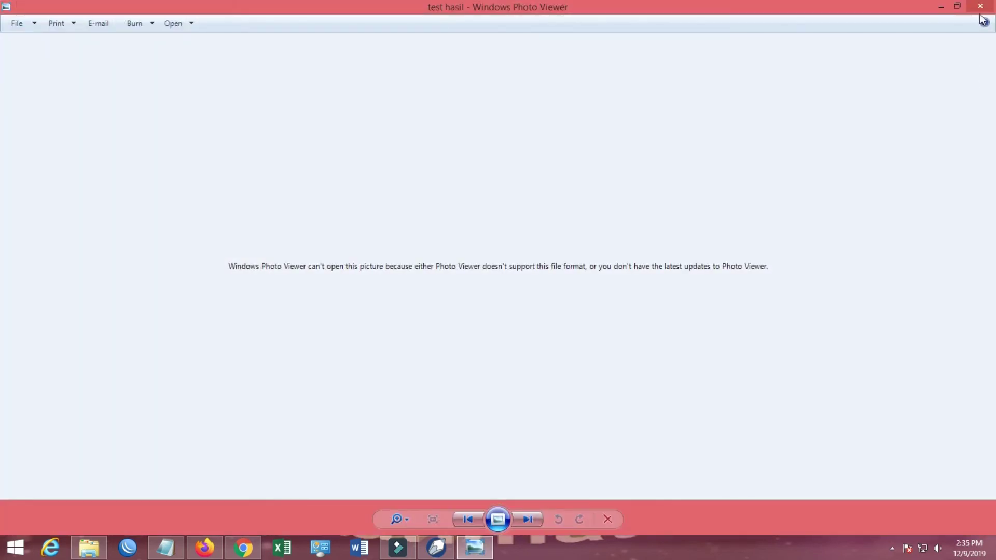
pyautogui.click(981, 7)
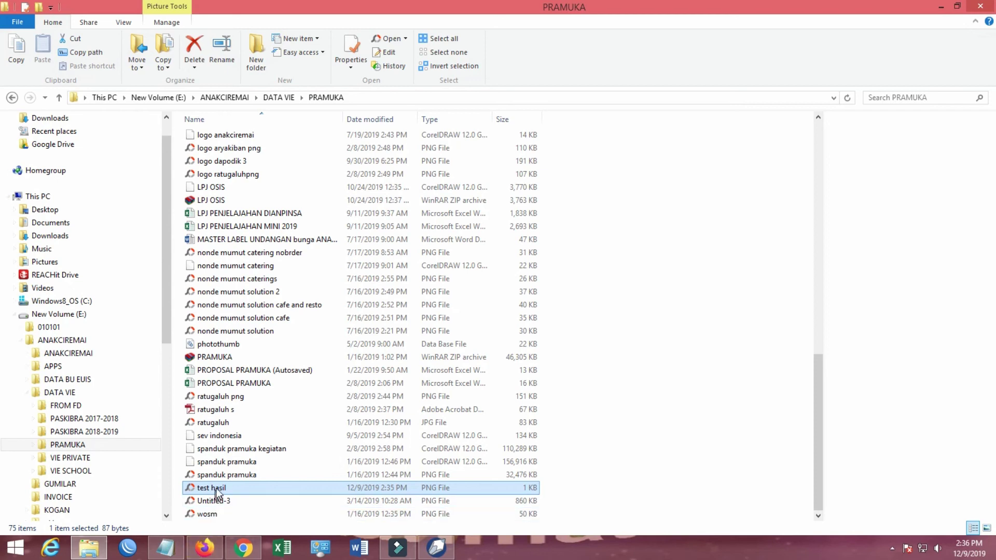
pyautogui.rightClick(216, 487)
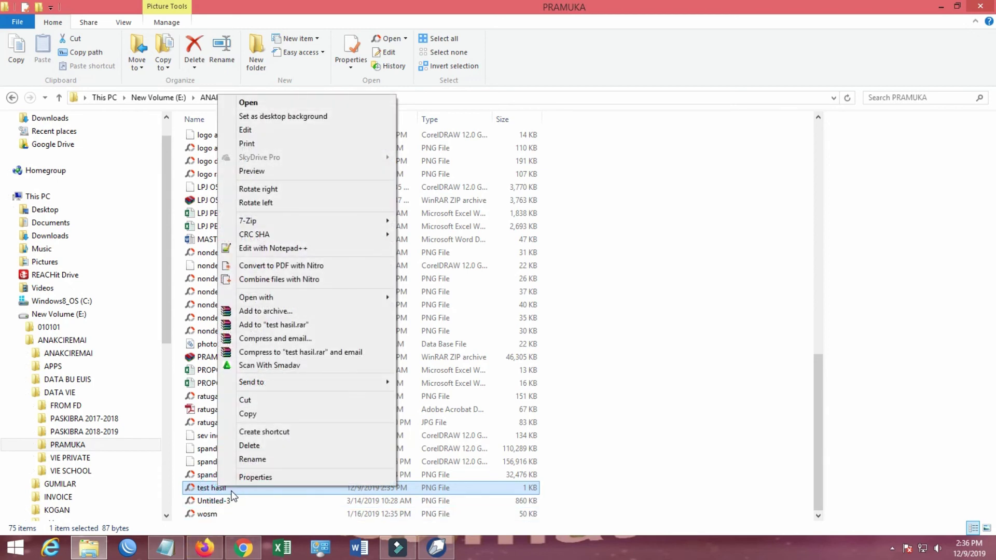
# Switch back to CorelDRAW, start a new export of the banner and choose JPG - JPEG Bitmaps as the file type
pyautogui.click(436, 547)
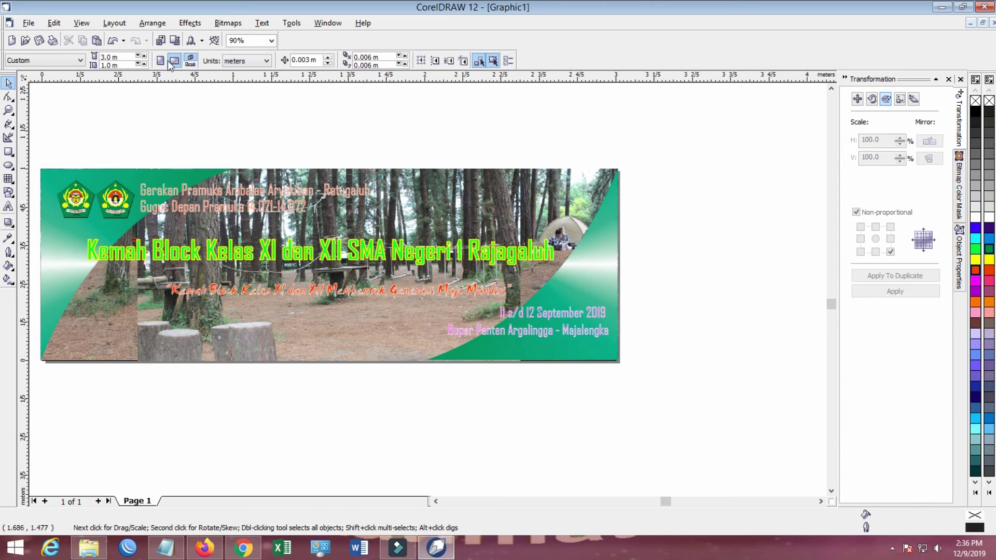
pyautogui.click(174, 40)
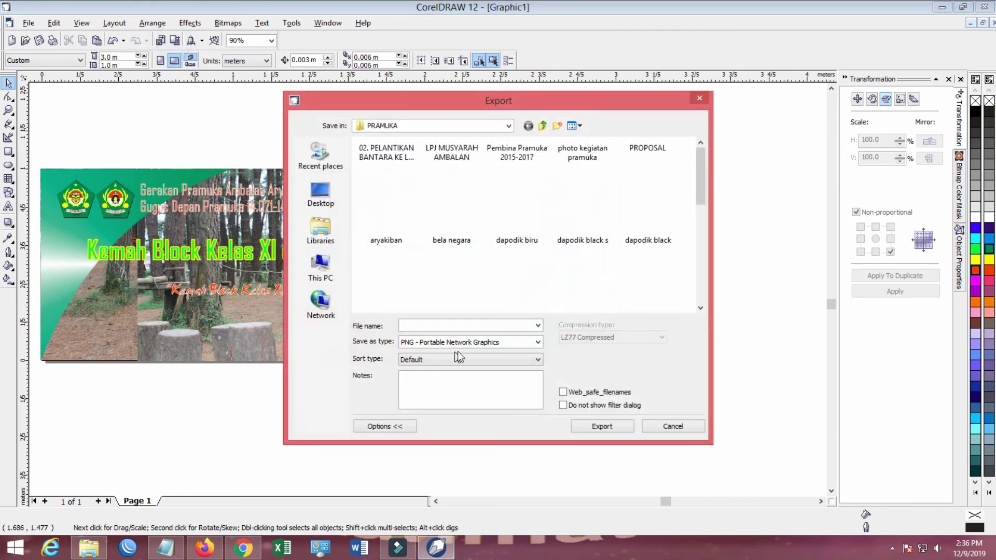
pyautogui.click(538, 344)
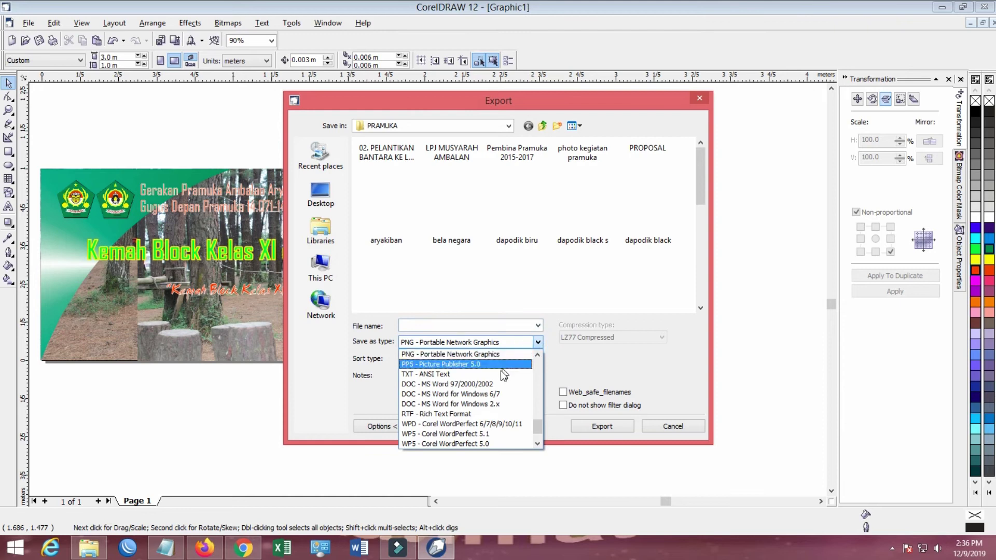
pyautogui.scroll(-1, 488, 423)
pyautogui.scroll(8, 470, 382)
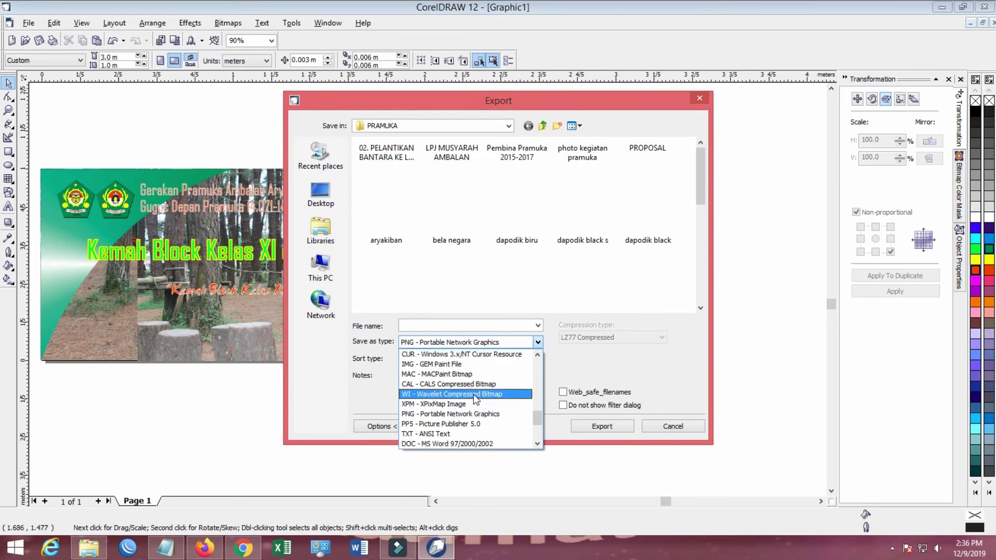
pyautogui.scroll(2, 469, 383)
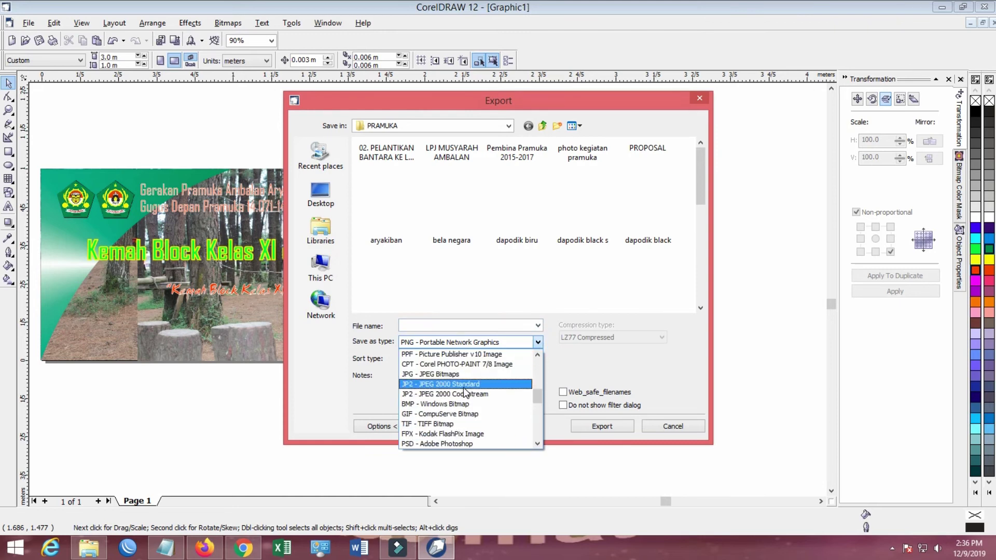
pyautogui.scroll(1, 463, 397)
pyautogui.scroll(4, 463, 397)
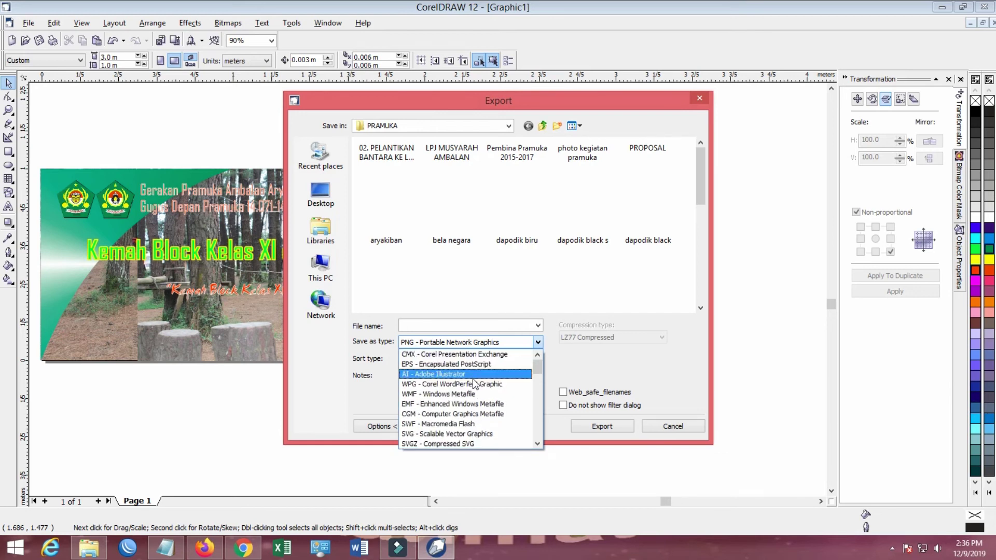
pyautogui.click(481, 343)
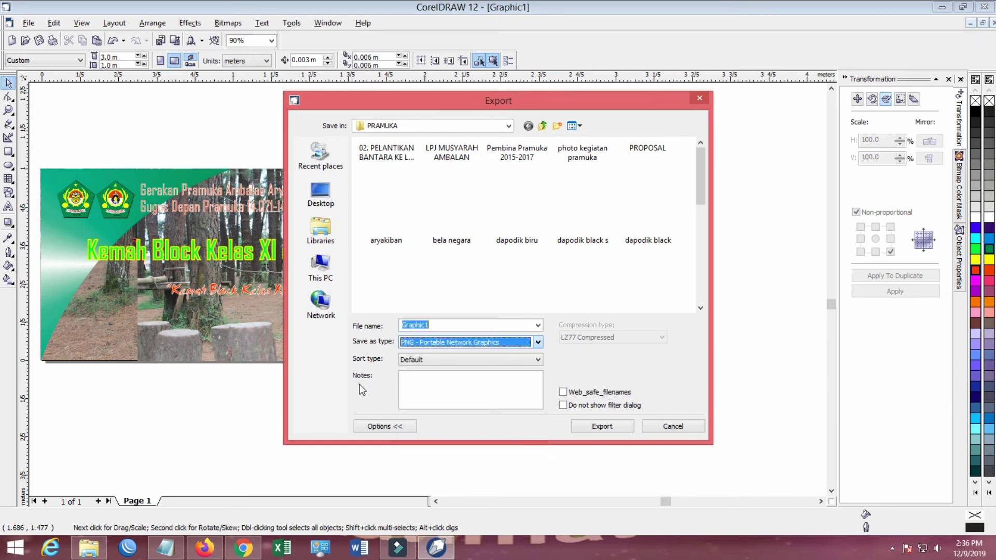
pyautogui.click(480, 342)
pyautogui.scroll(-5, 478, 410)
pyautogui.scroll(5, 478, 408)
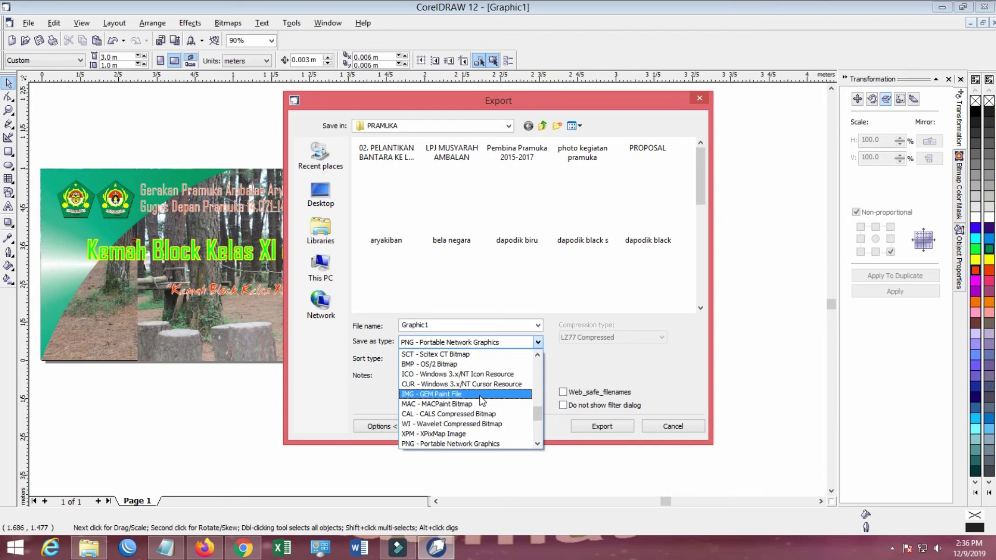
pyautogui.scroll(3, 479, 401)
pyautogui.scroll(1, 479, 403)
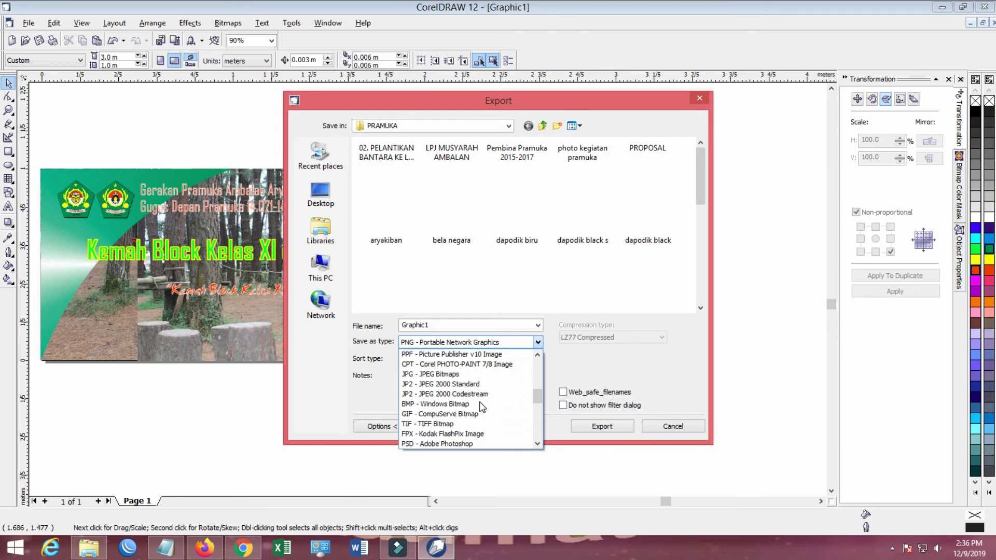
pyautogui.click(463, 374)
# Name the export "test hasil" and convert the banner at 300 dpi in RGB Color (24-bit) with anti-aliasing
pyautogui.doubleClick(451, 326)
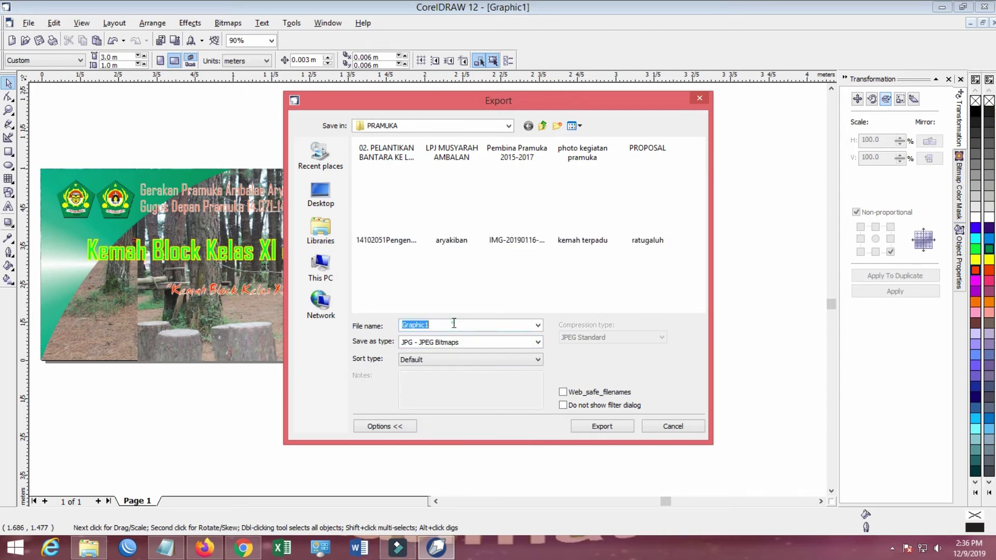
pyautogui.write('test hasil')
pyautogui.click(600, 426)
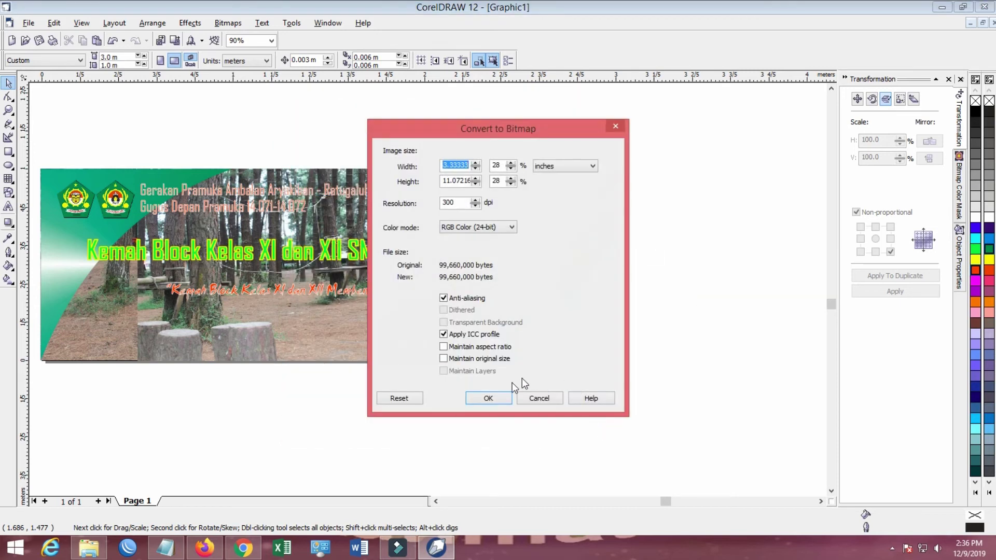
pyautogui.click(488, 398)
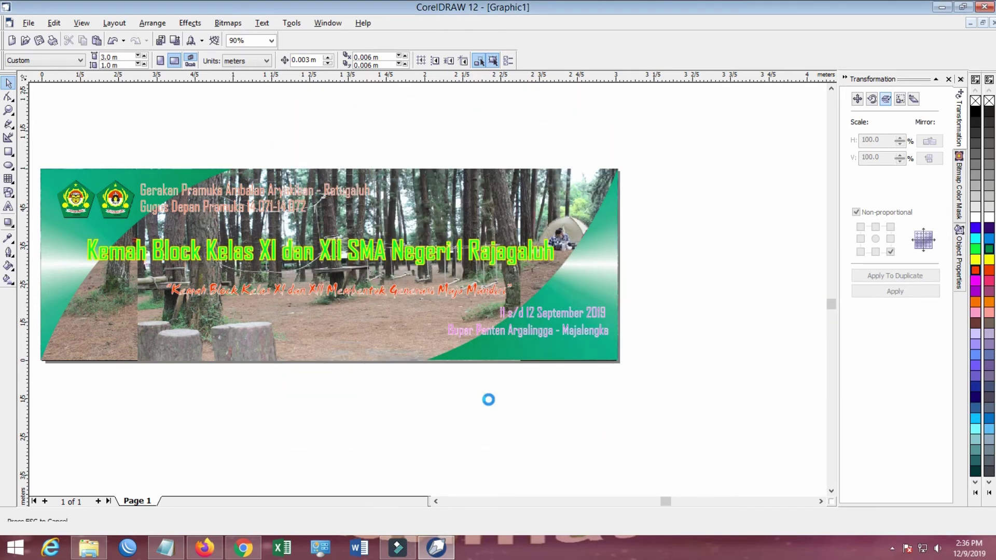
# Look for the new JPG in File Explorer's PRAMUKA folder, and return to CorelDRAW to finish the JPEG export
pyautogui.click(89, 547)
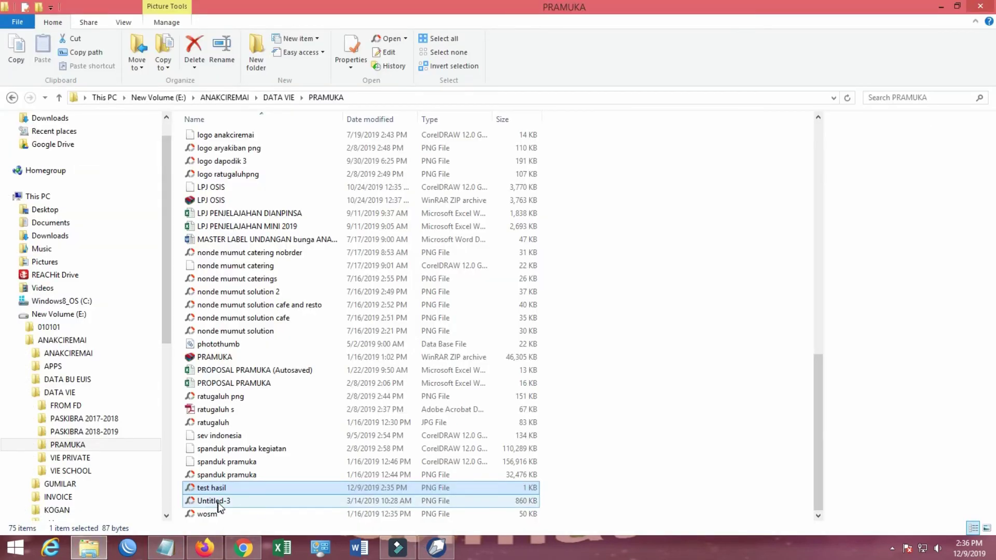
pyautogui.click(254, 476)
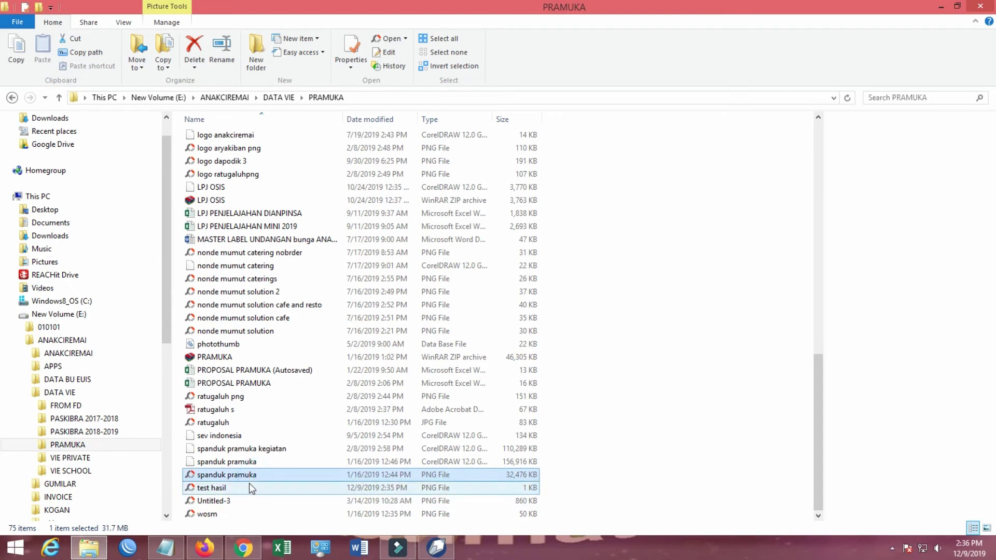
pyautogui.click(236, 487)
pyautogui.scroll(5, 264, 472)
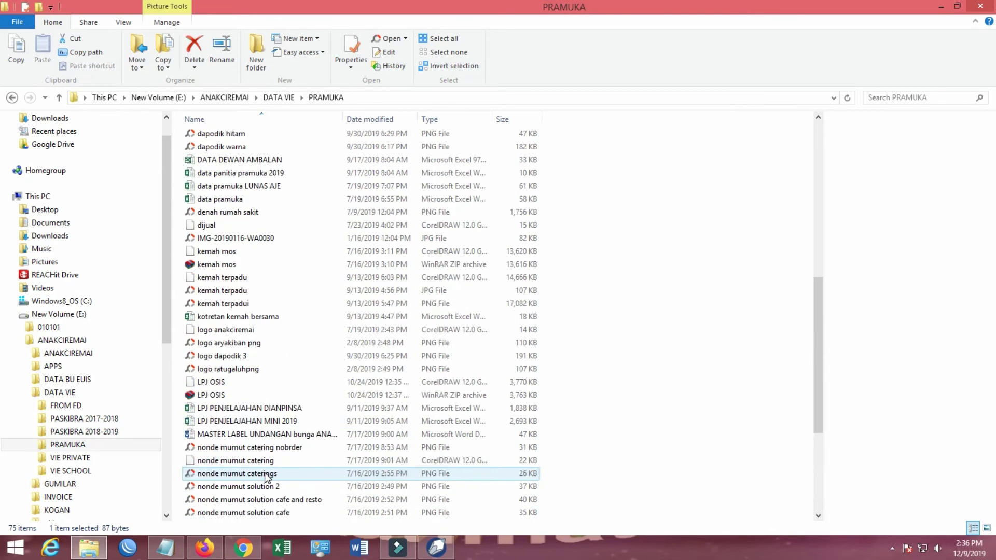
pyautogui.click(437, 551)
pyautogui.click(496, 364)
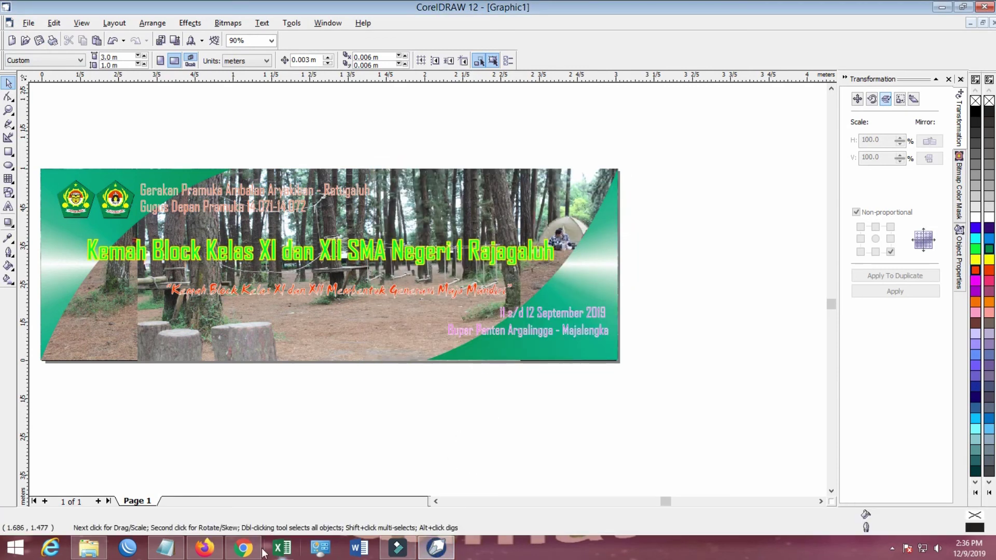
# Switch to File Explorer, find the "test hasil" JPG in the PRAMUKA folder and view it in Windows Photo Viewer
pyautogui.click(102, 554)
pyautogui.click(276, 421)
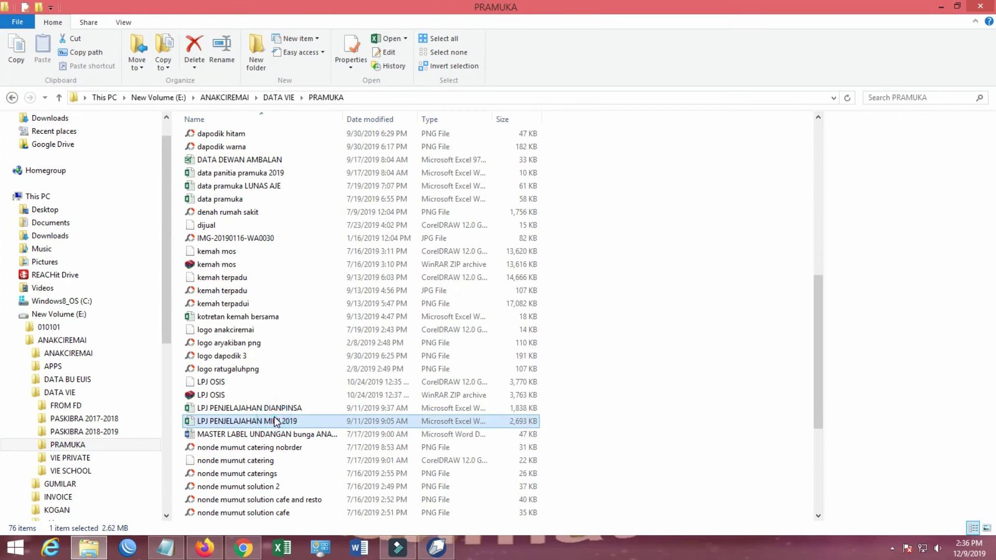
pyautogui.scroll(-6, 277, 421)
pyautogui.click(232, 475)
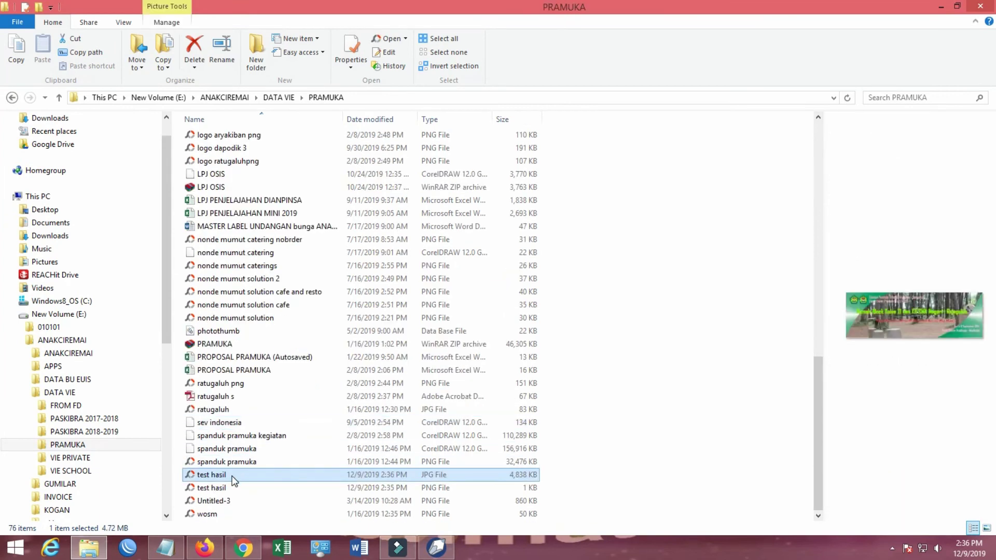
pyautogui.rightClick(231, 475)
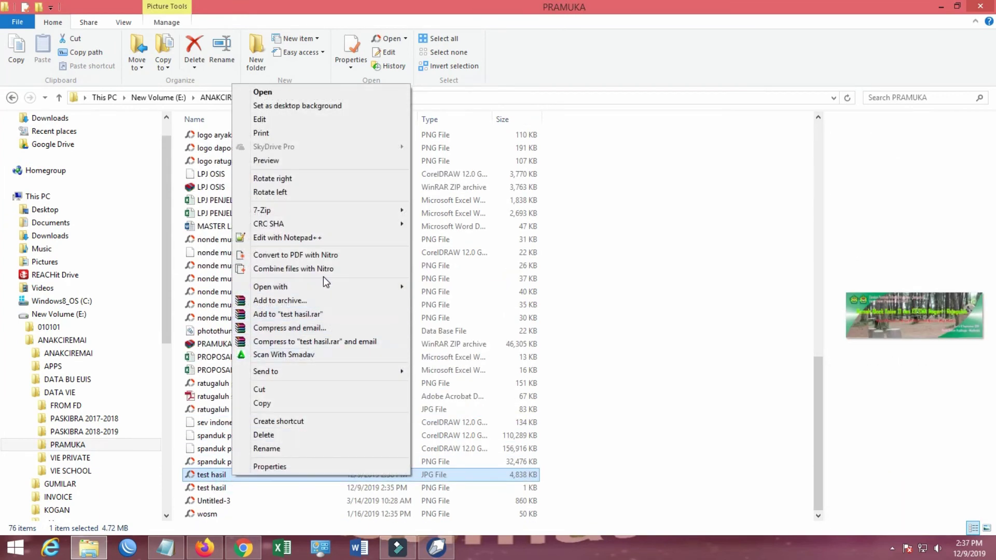
pyautogui.moveTo(322, 283)
pyautogui.click(473, 340)
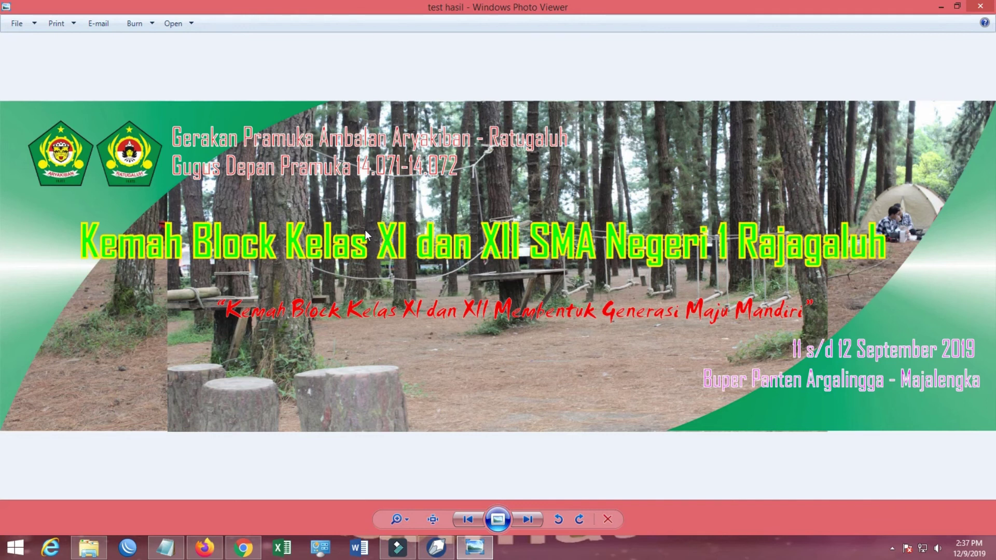
# Switch to CorelDRAW and remove the outlines from the date-and-venue text and from the Gerakan Pramuka text beside the logos
pyautogui.click(436, 548)
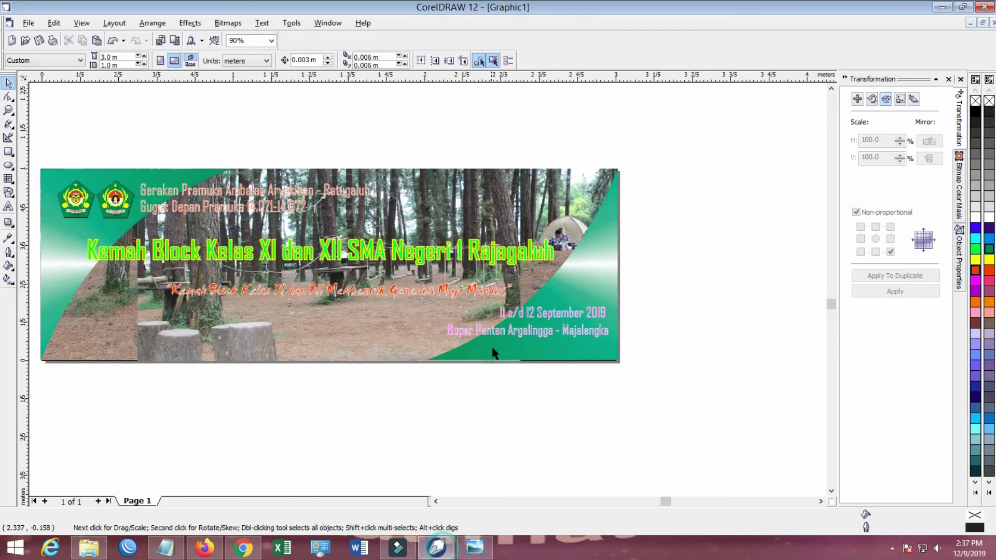
pyautogui.moveTo(721, 391); pyautogui.dragTo(440, 298)
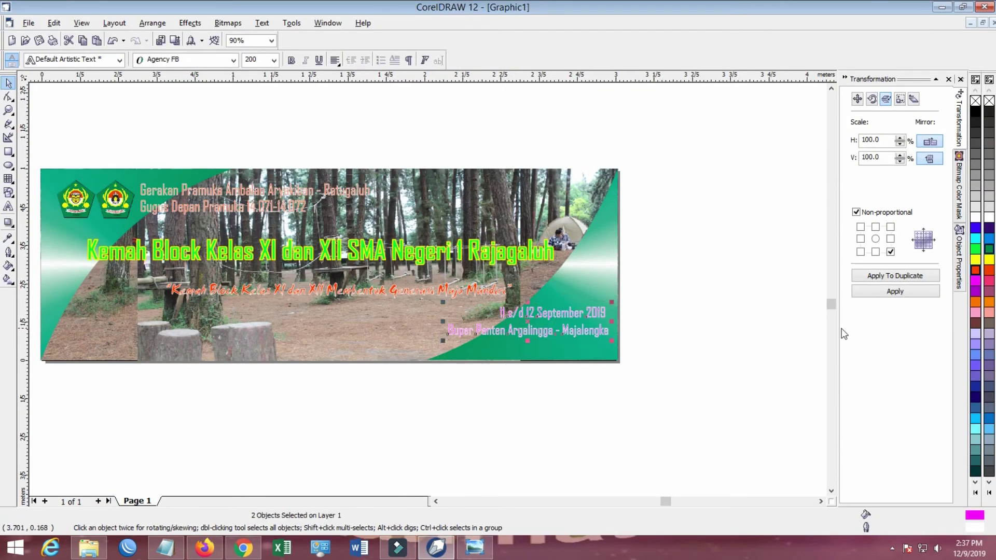
pyautogui.click(8, 253)
pyautogui.click(63, 259)
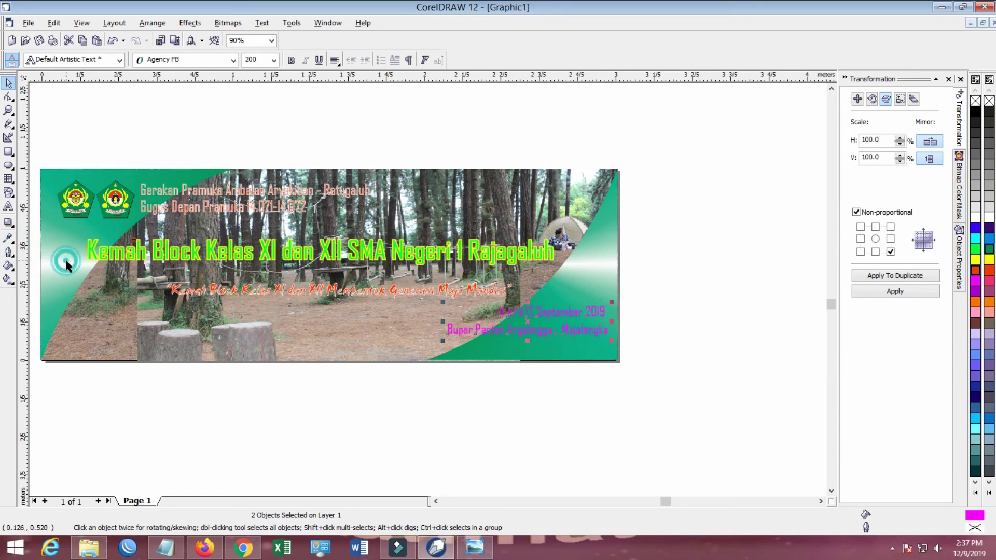
pyautogui.moveTo(125, 148); pyautogui.dragTo(388, 237)
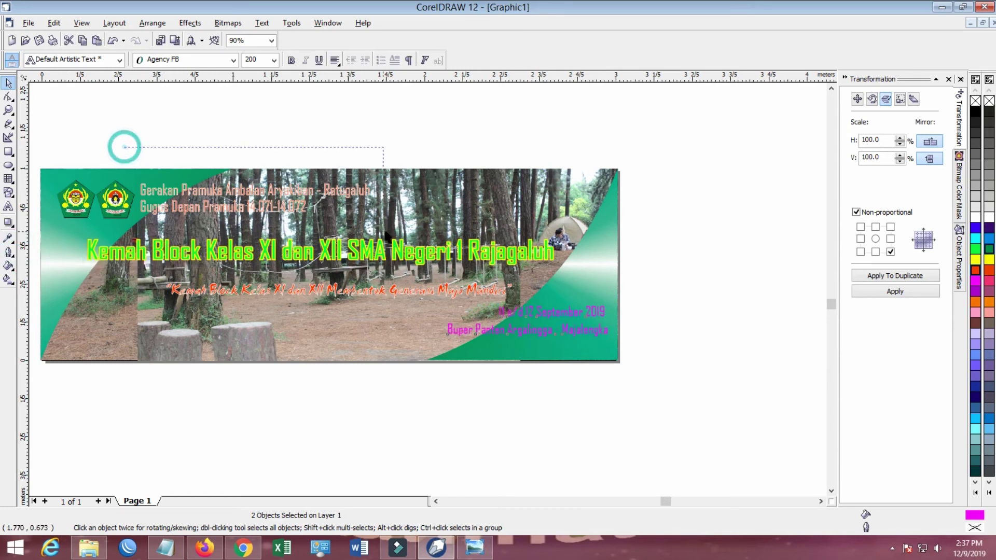
pyautogui.click(10, 255)
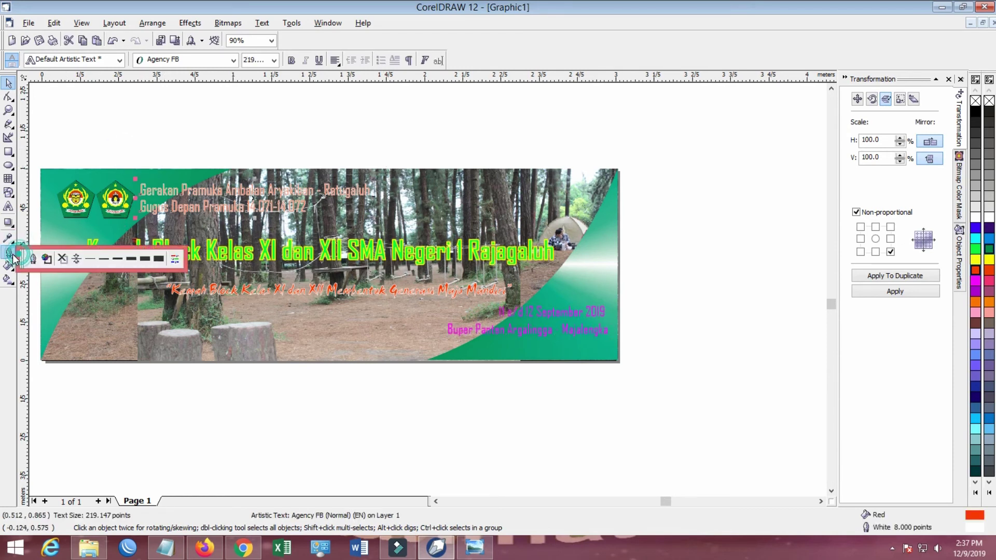
pyautogui.click(66, 261)
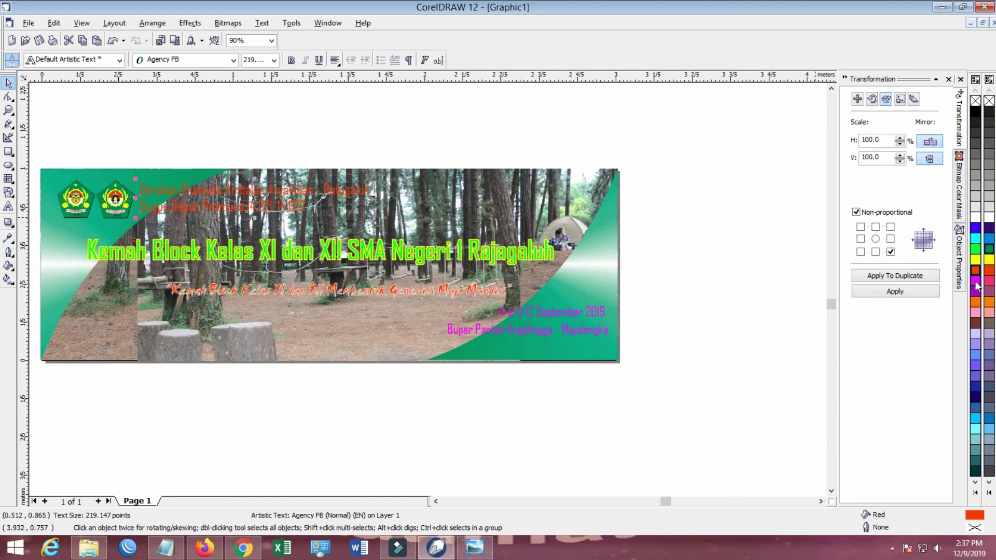
# Try yellow and white fills on the Gerakan Pramuka text and settle on Magenta
pyautogui.click(976, 261)
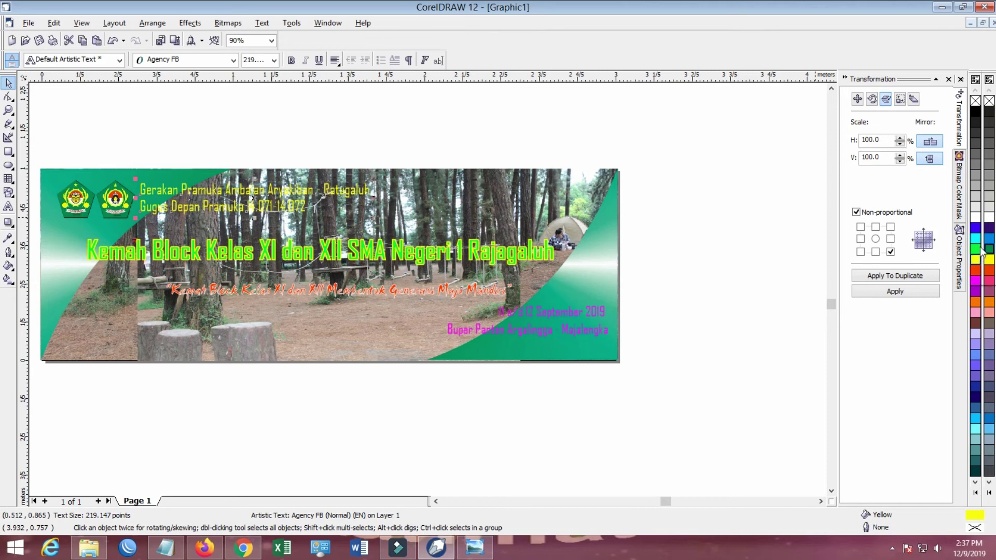
pyautogui.click(988, 218)
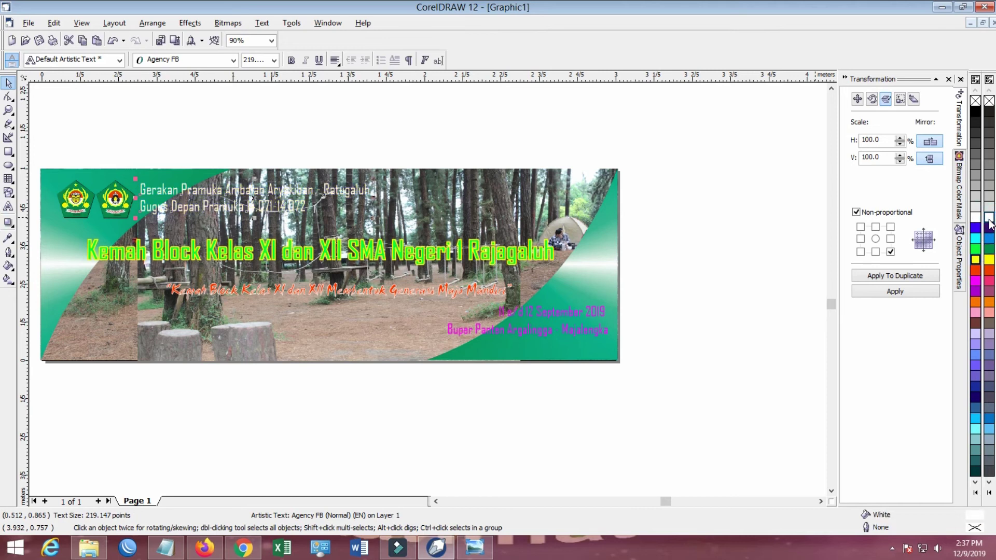
pyautogui.click(975, 281)
pyautogui.click(975, 283)
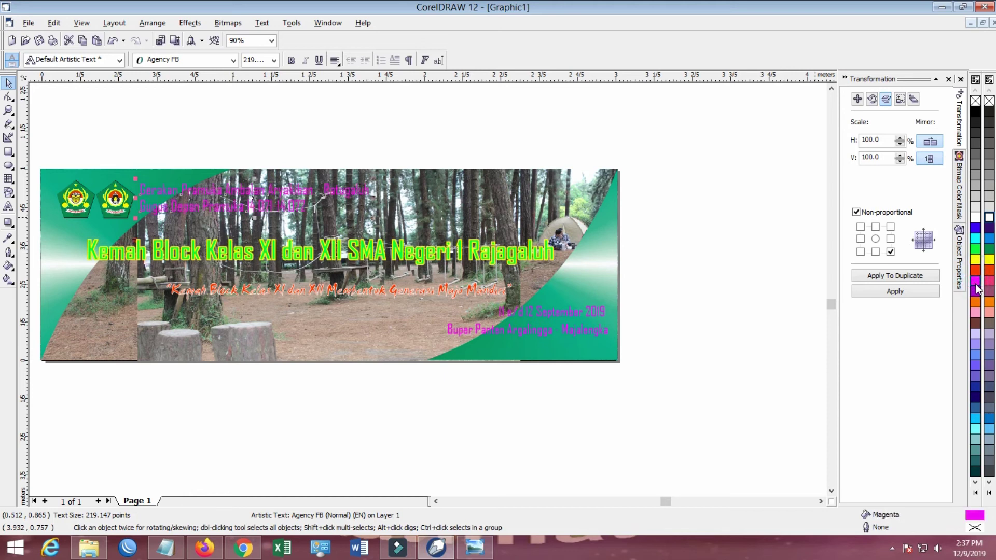
# Give the Gerakan Pramuka text a white outline 1.0 pt wide
pyautogui.click(9, 253)
pyautogui.click(30, 264)
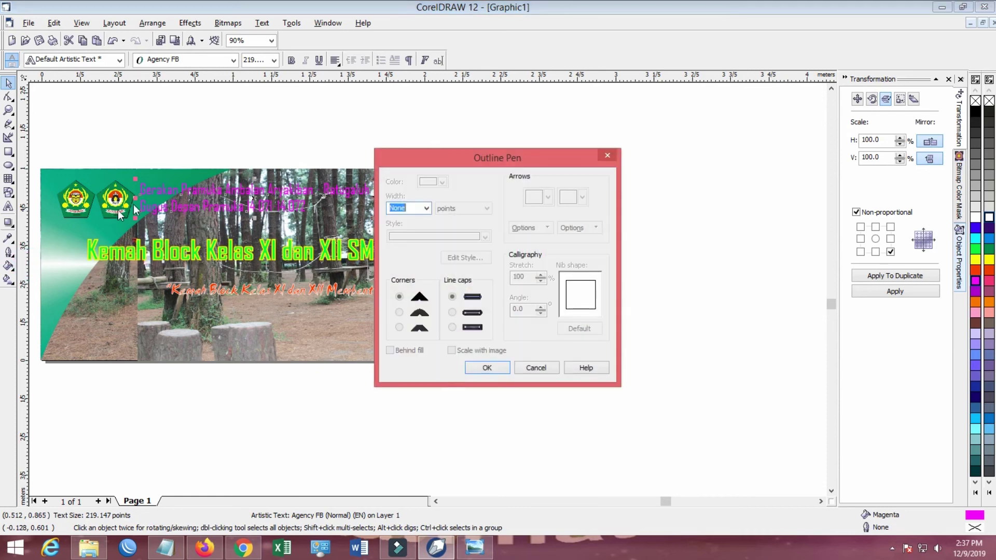
pyautogui.click(426, 208)
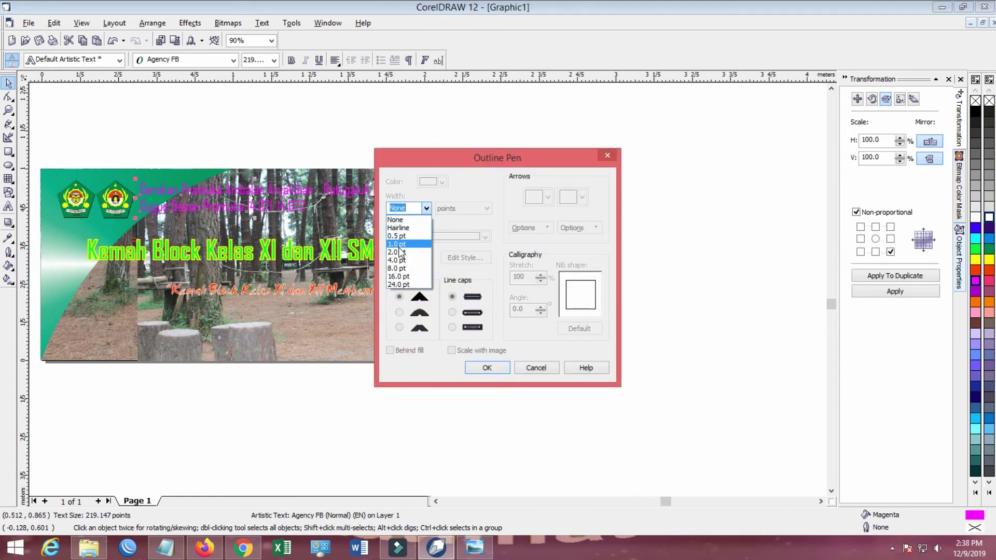
pyautogui.click(397, 244)
pyautogui.click(443, 182)
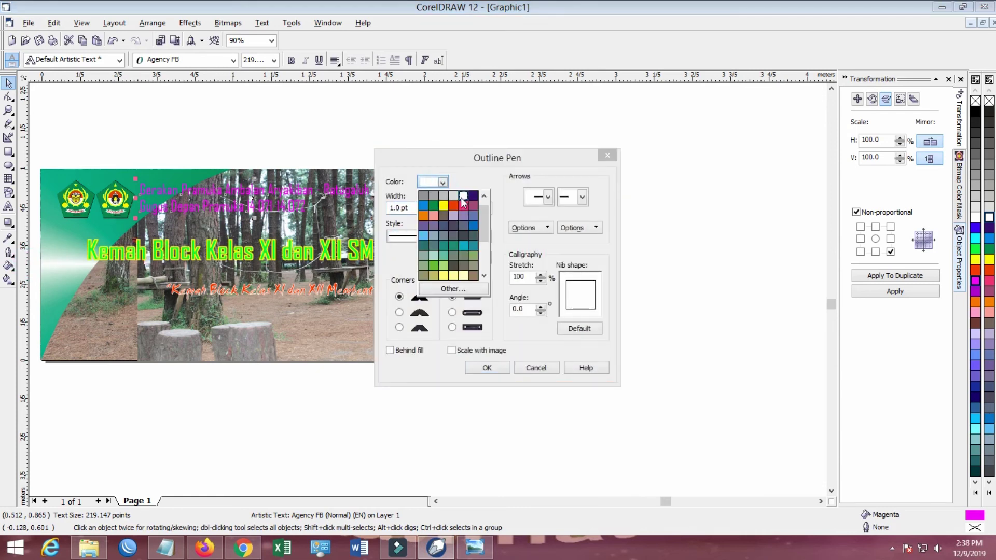
pyautogui.click(461, 196)
pyautogui.click(499, 368)
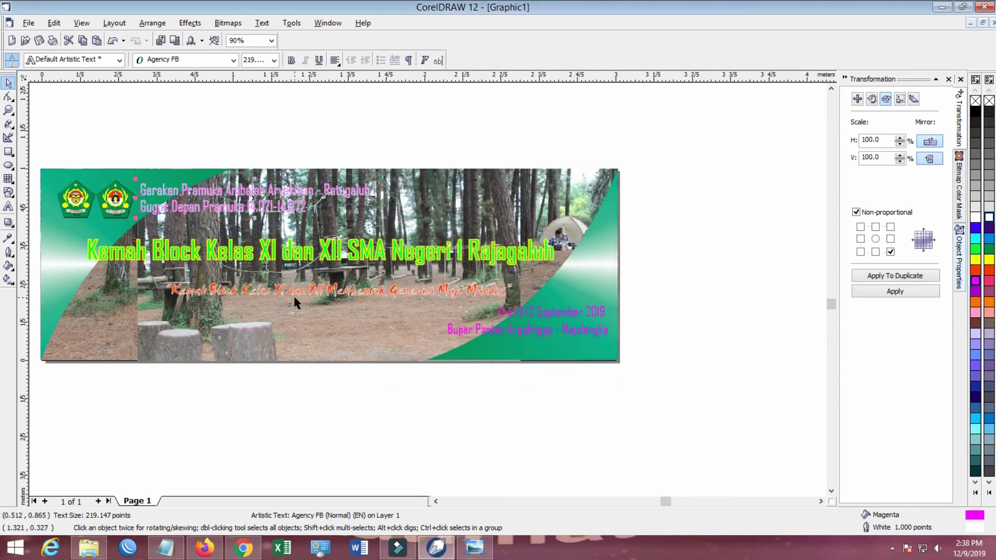
# Export the revised banner to the PRAMUKA folder as the JPG "test 1"
pyautogui.click(174, 41)
pyautogui.click(434, 326)
pyautogui.write('test ')
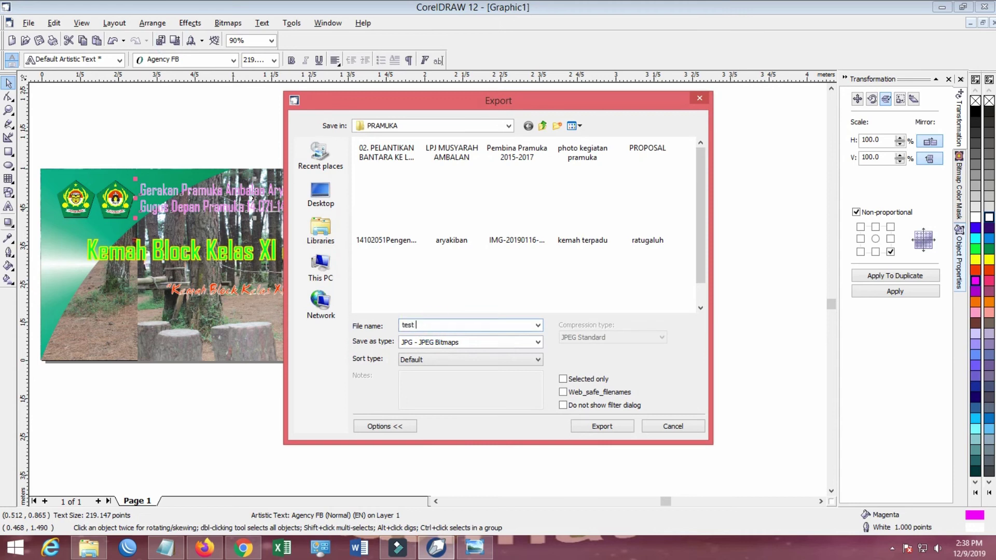
pyautogui.write('1')
pyautogui.click(600, 425)
pyautogui.click(490, 400)
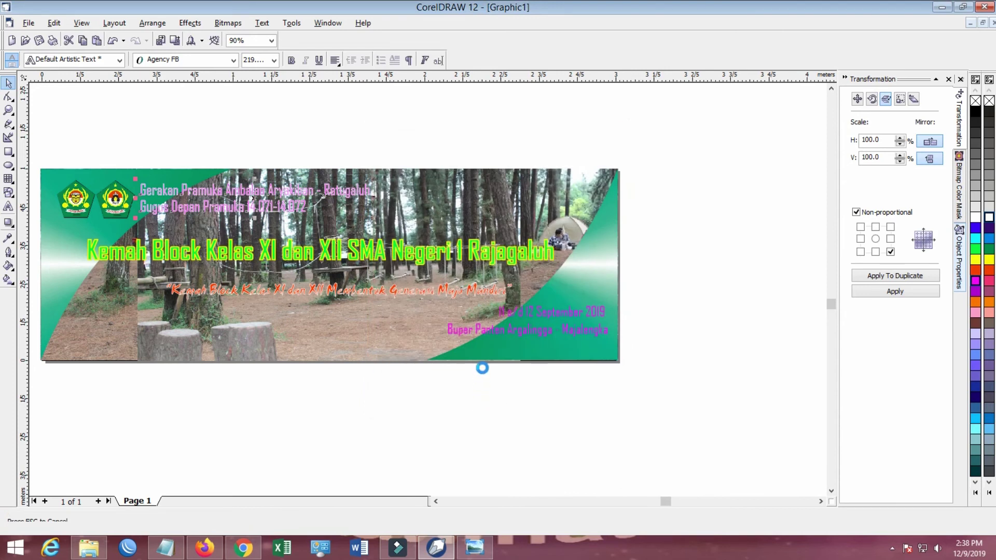
pyautogui.click(476, 360)
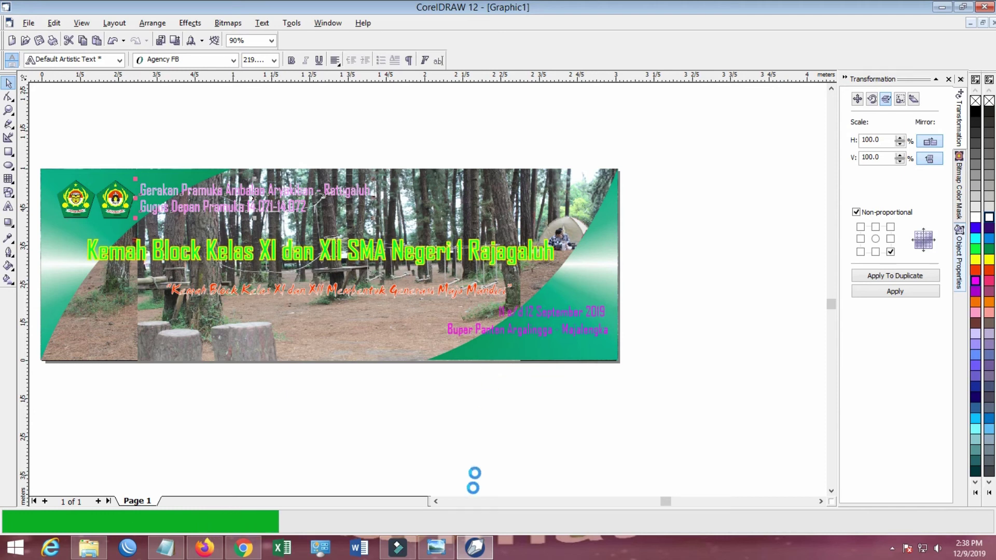
pyautogui.click(434, 549)
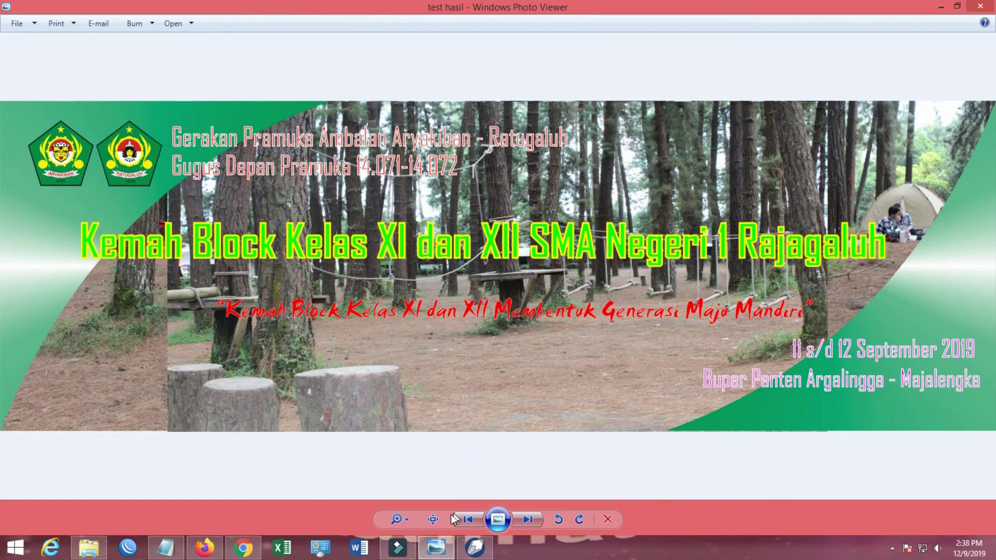
pyautogui.click(475, 548)
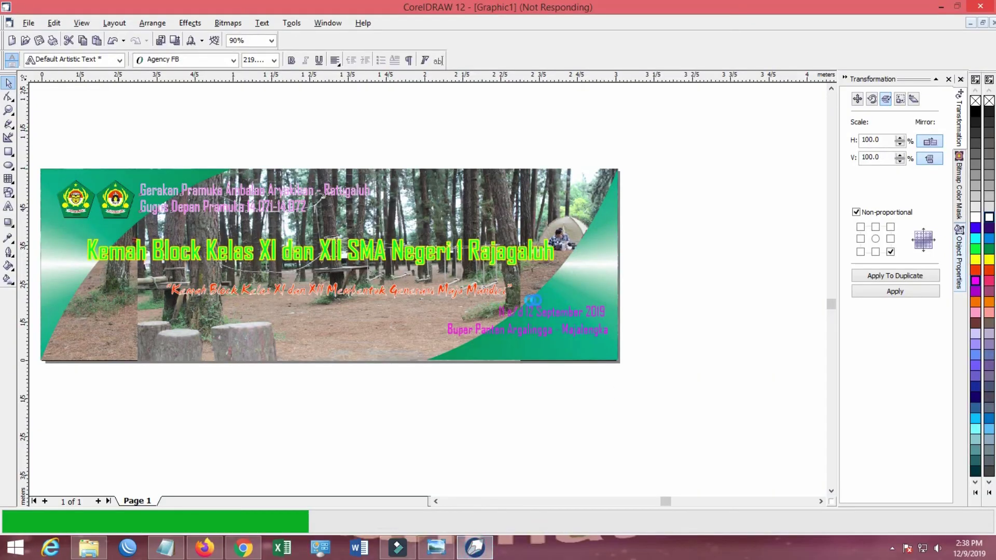
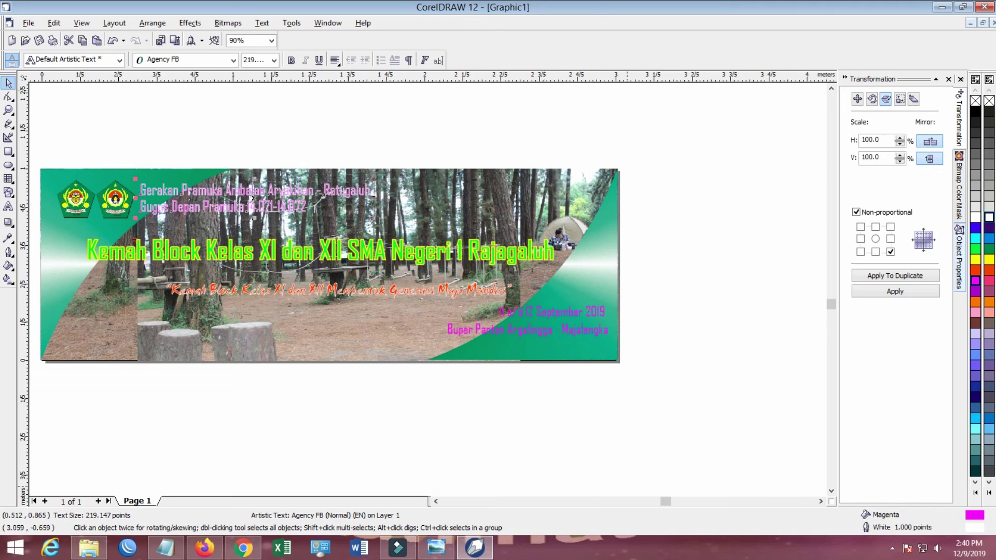
# Switch to Windows Photo Viewer and browse the neighbouring images for the new banner export
pyautogui.click(450, 549)
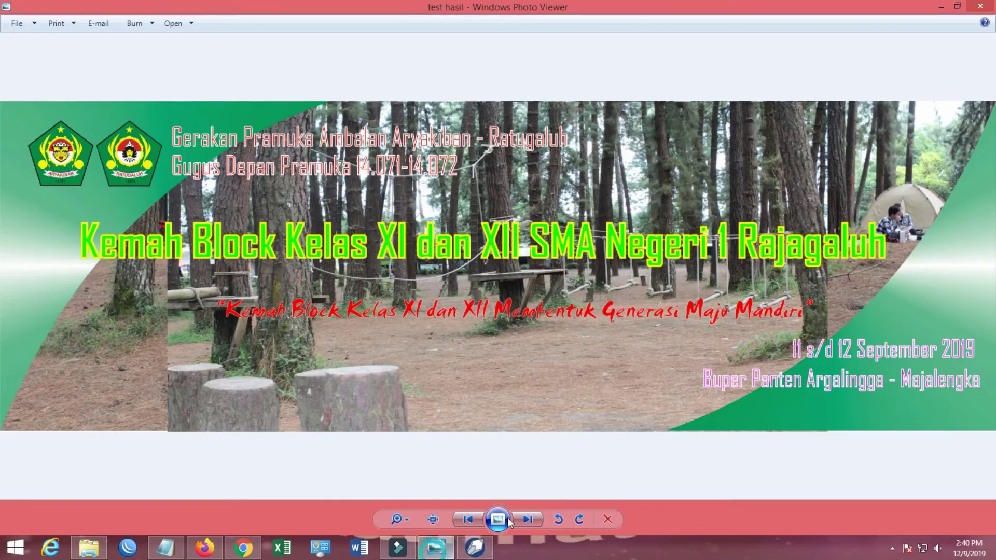
pyautogui.click(536, 520)
pyautogui.click(476, 520)
pyautogui.click(476, 520)
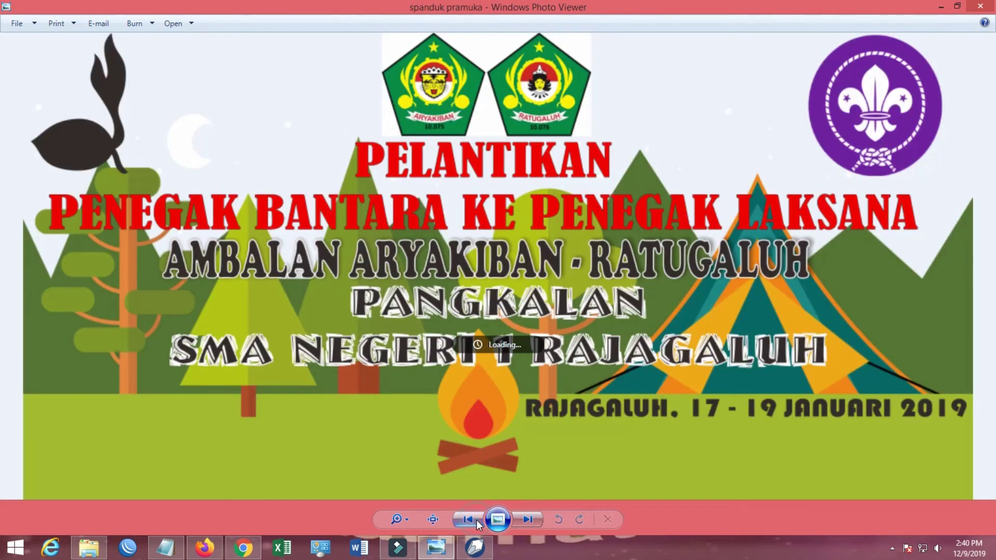
pyautogui.click(520, 519)
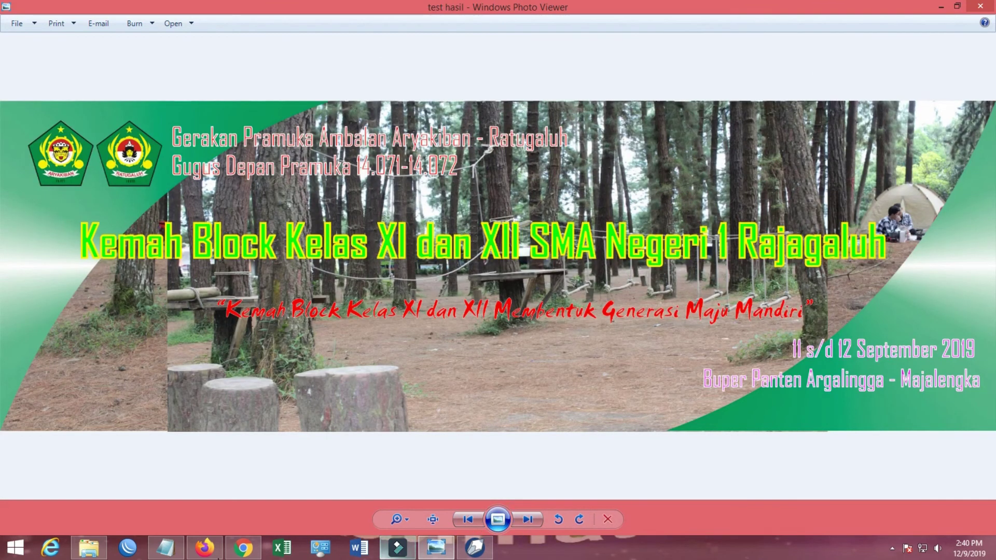
# Find the exported JPG "test 2" in the PRAMUKA folder and open it with Windows Photo Viewer
pyautogui.click(89, 548)
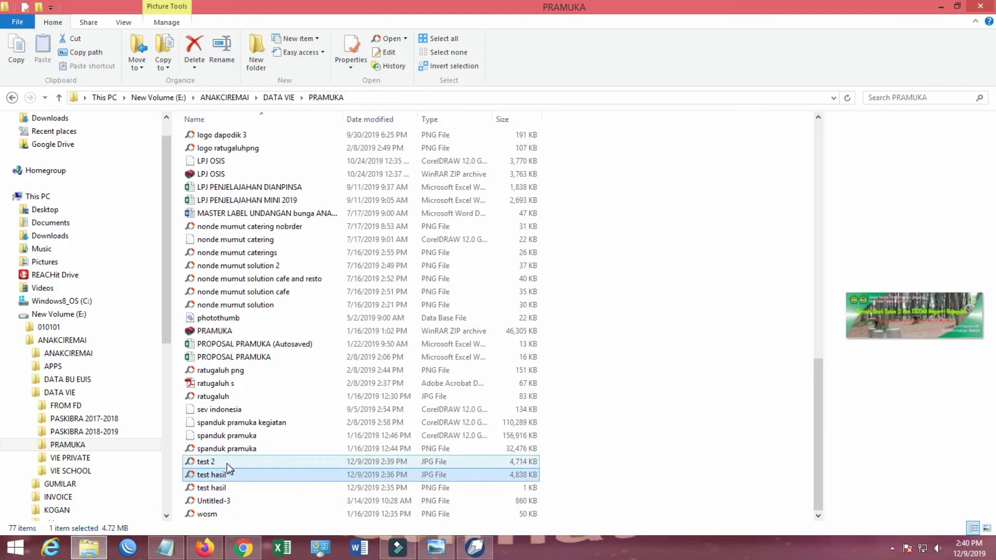
pyautogui.click(226, 463)
pyautogui.click(226, 462)
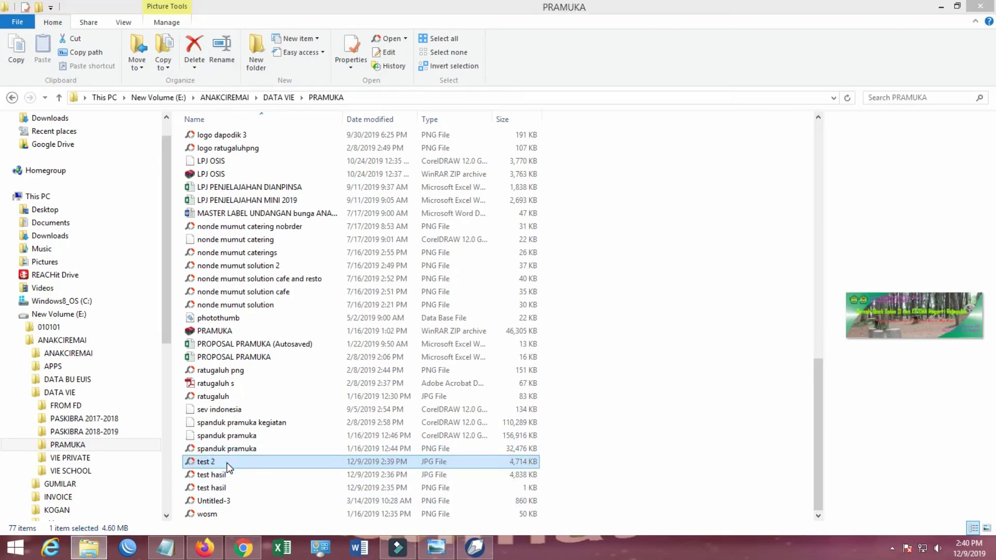
pyautogui.rightClick(207, 461)
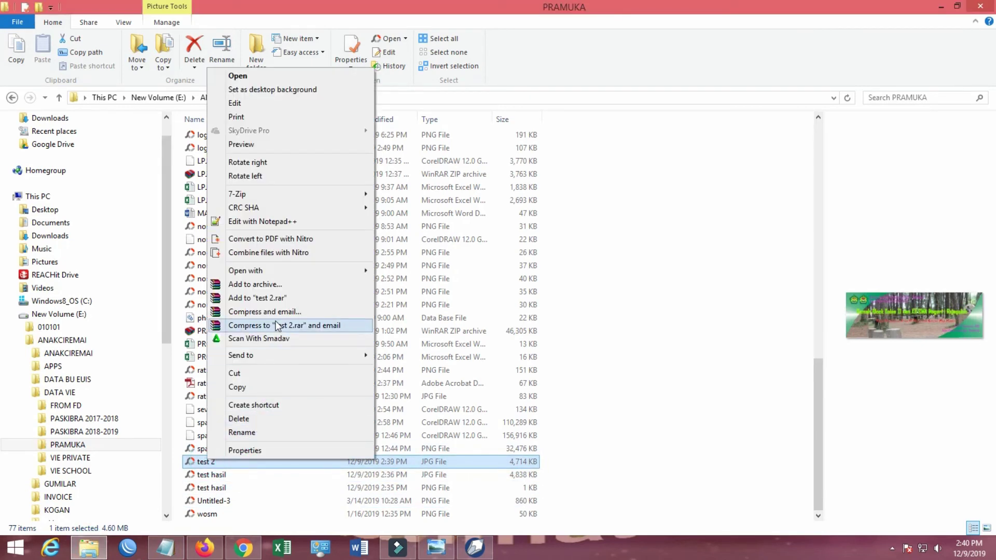
pyautogui.click(289, 271)
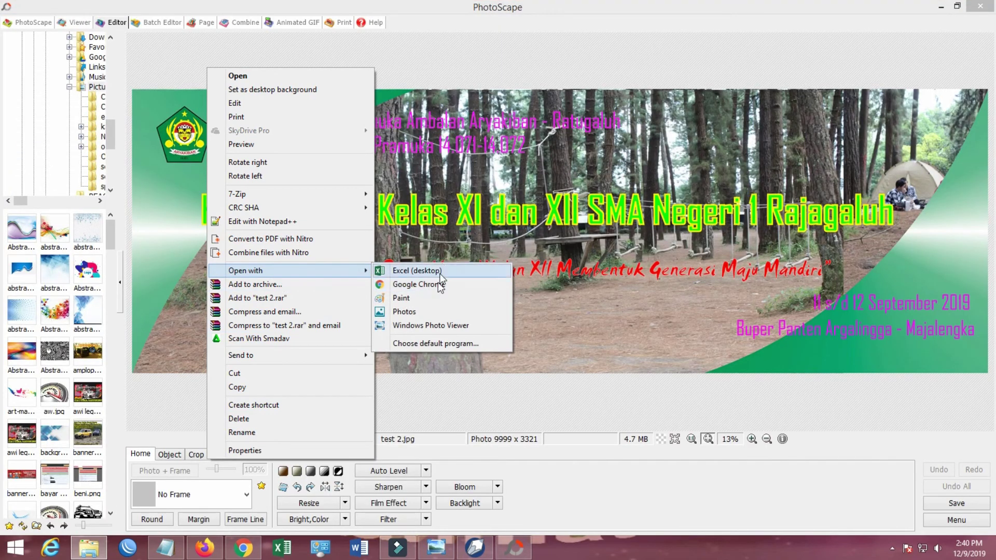
pyautogui.click(429, 325)
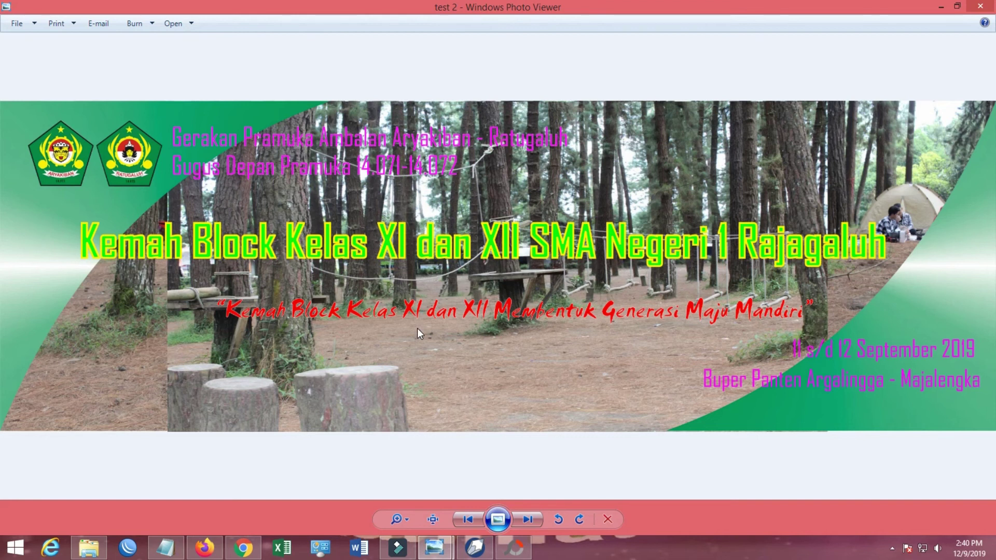
# Switch to CorelDRAW and change the banner's date line to "10 - 12 Desember 2019"
pyautogui.click(242, 548)
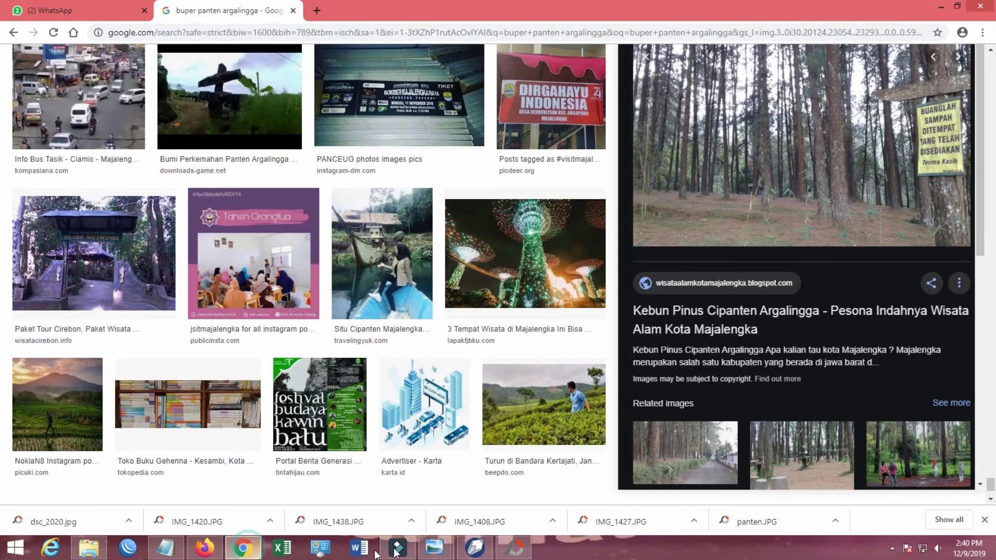
pyautogui.click(472, 549)
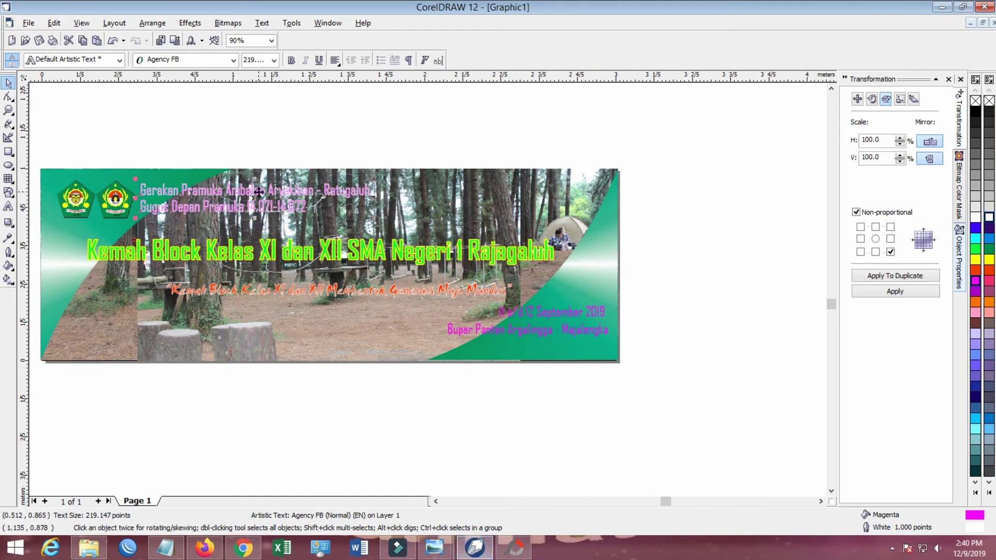
pyautogui.scroll(3, 260, 196)
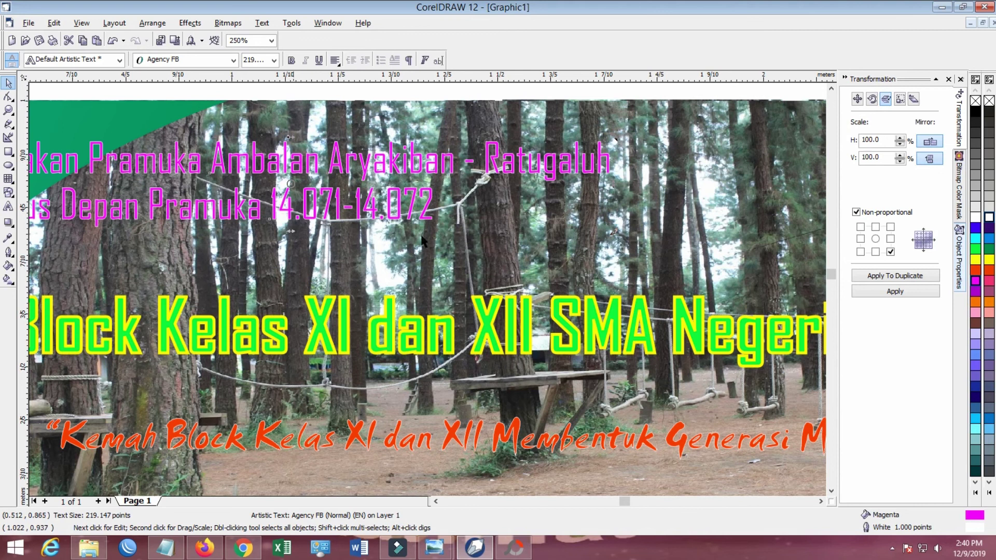
pyautogui.scroll(-3, 652, 515)
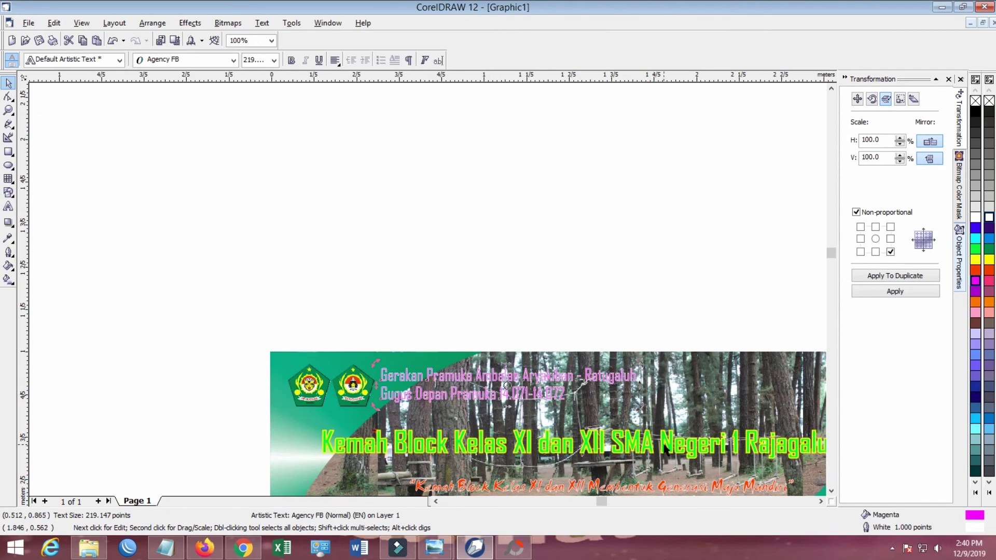
pyautogui.press('F4')
pyautogui.click(710, 351)
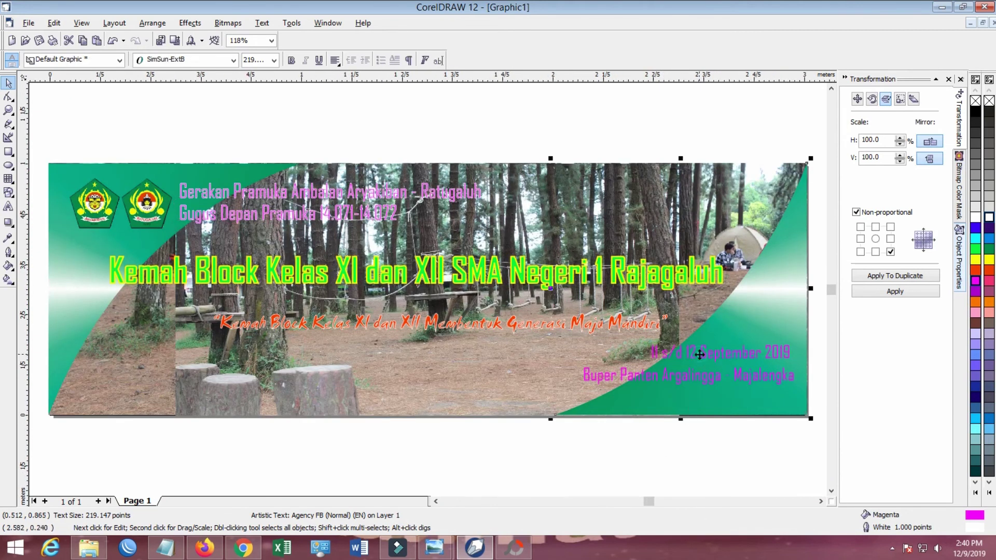
pyautogui.doubleClick(706, 346)
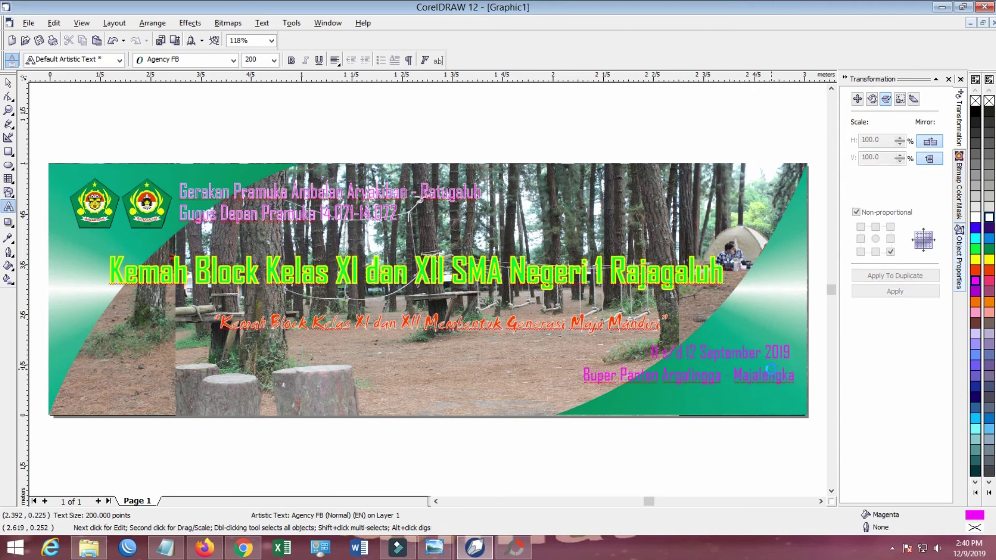
pyautogui.press('BackSpace')
pyautogui.press('BackSpace')
pyautogui.press('BackSpace')
pyautogui.press('BackSpace')
pyautogui.press('BackSpace')
pyautogui.press('BackSpace')
pyautogui.write('1')
pyautogui.press('Delete')
pyautogui.press('Delete')
pyautogui.press('Delete')
pyautogui.press('Delete')
pyautogui.press('Delete')
pyautogui.press('Delete')
pyautogui.press('Delete')
pyautogui.press('Delete')
pyautogui.press('Delete')
pyautogui.press('Delete')
pyautogui.write('0 - 12 Desembe')
pyautogui.click(8, 83)
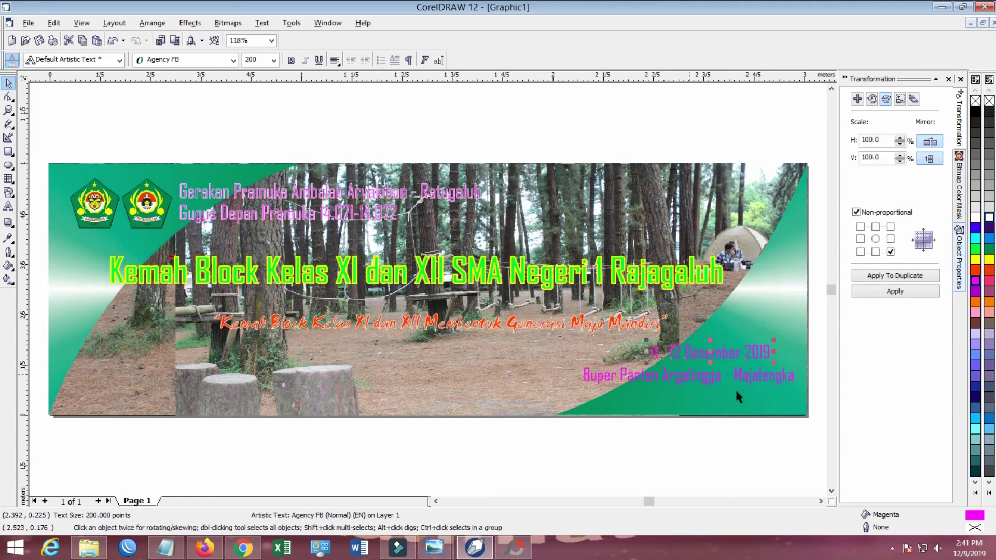
# Change the font of the Gerakan Pramuka text beside the logos to Arial Black
pyautogui.click(283, 196)
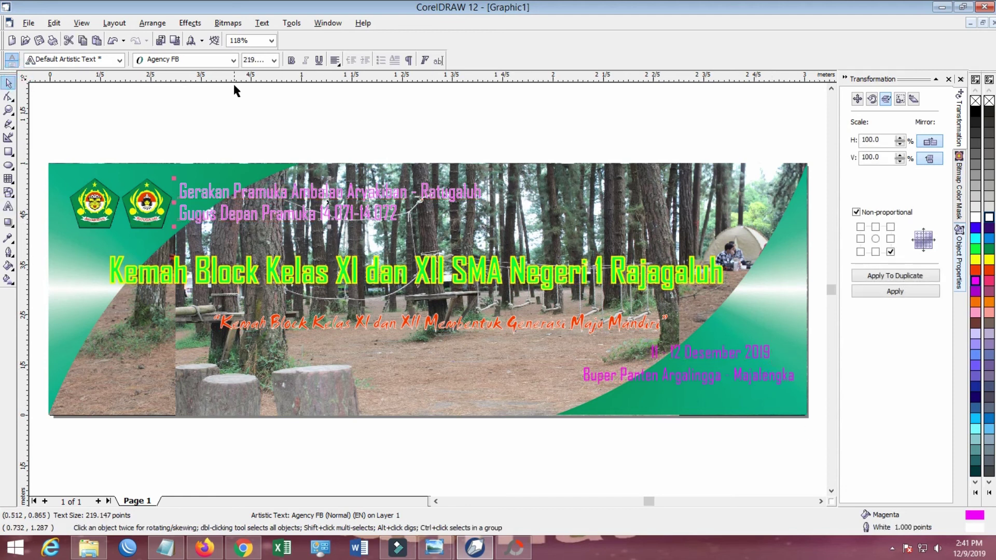
pyautogui.click(233, 61)
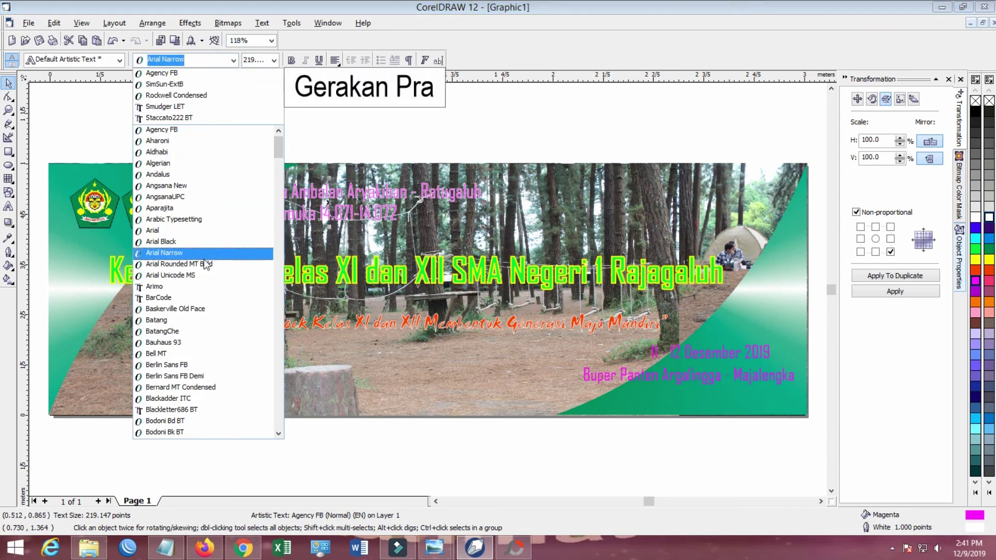
pyautogui.click(205, 242)
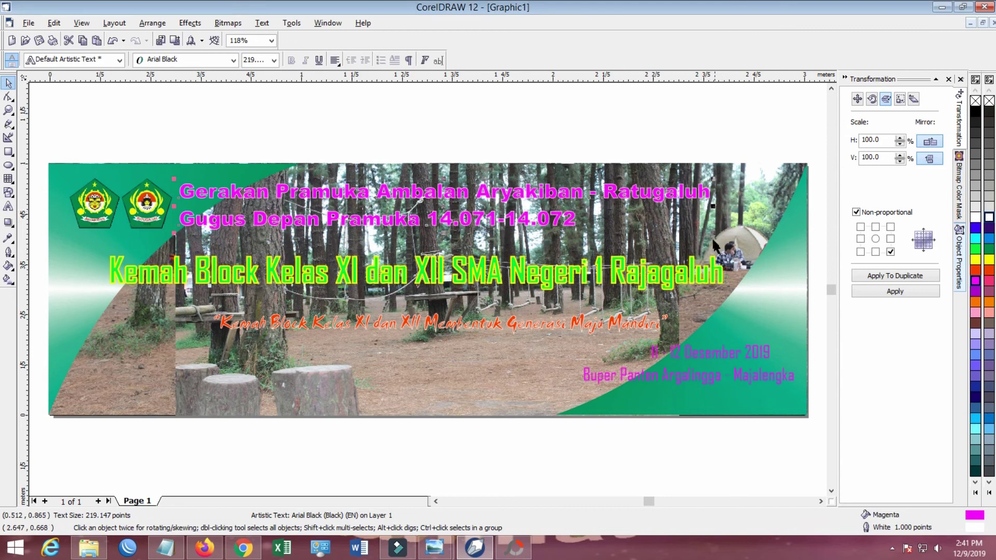
# Scale the Gerakan Pramuka text down to about 171 pt and reposition it beside the logos
pyautogui.click(196, 184)
pyautogui.moveTo(179, 183); pyautogui.dragTo(296, 193)
pyautogui.moveTo(591, 201); pyautogui.dragTo(465, 197)
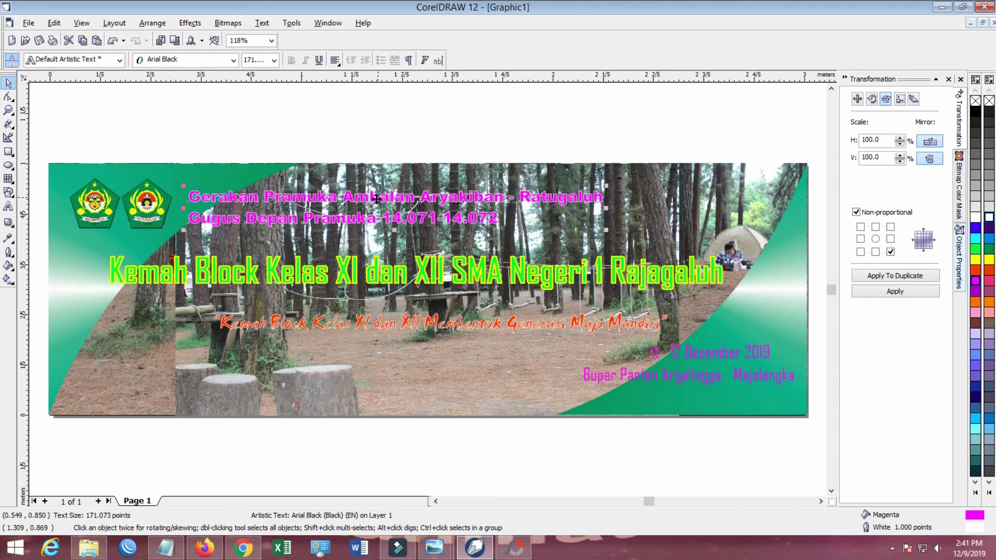
pyautogui.moveTo(377, 198); pyautogui.dragTo(372, 195)
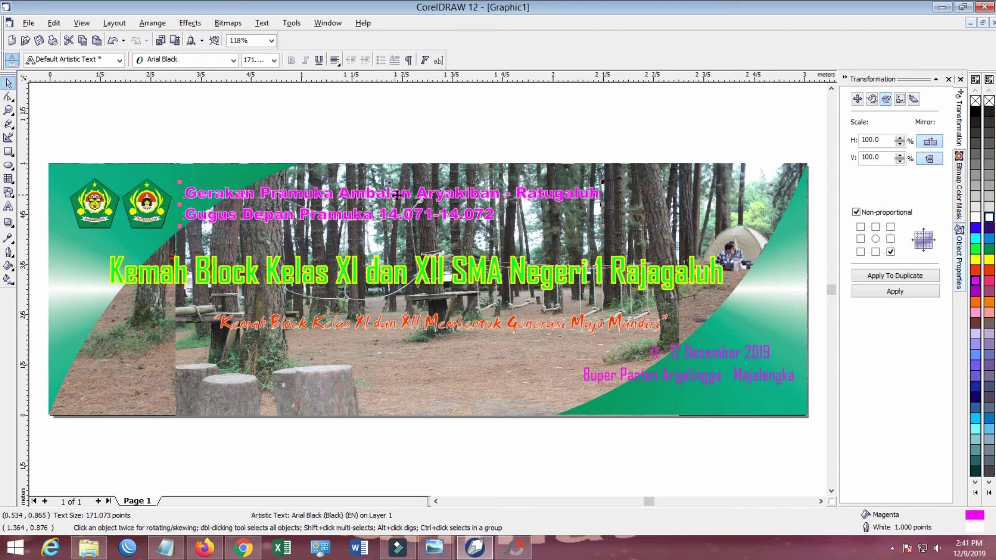
# Break the Gerakan Pramuka text before "Ambalan" into three lines and move the block up, clear of the main title
pyautogui.doubleClick(342, 196)
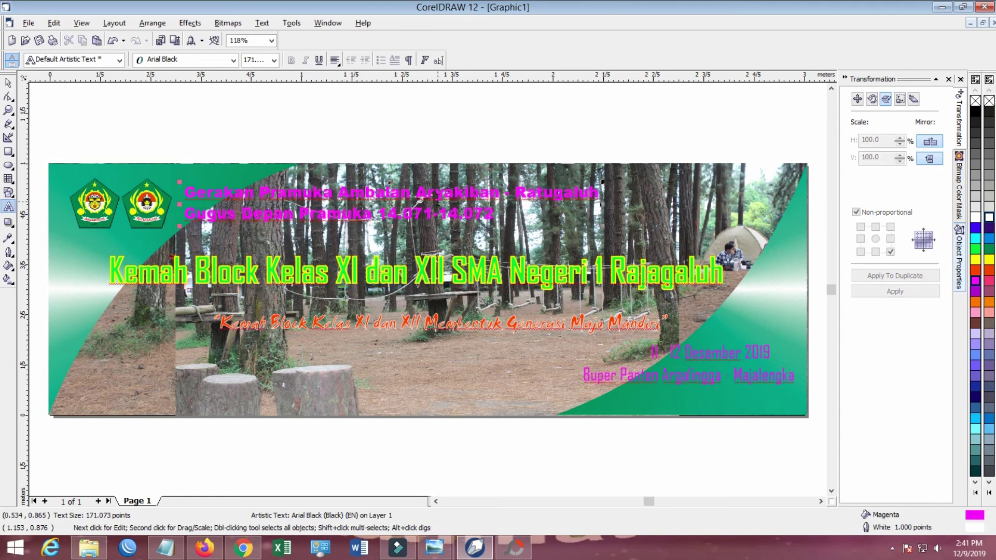
pyautogui.press('Return')
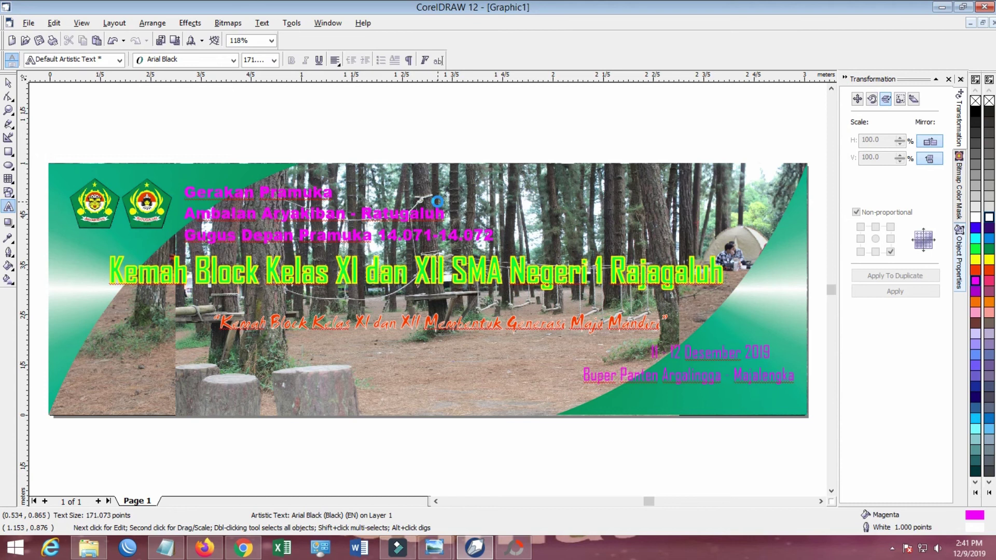
pyautogui.click(9, 83)
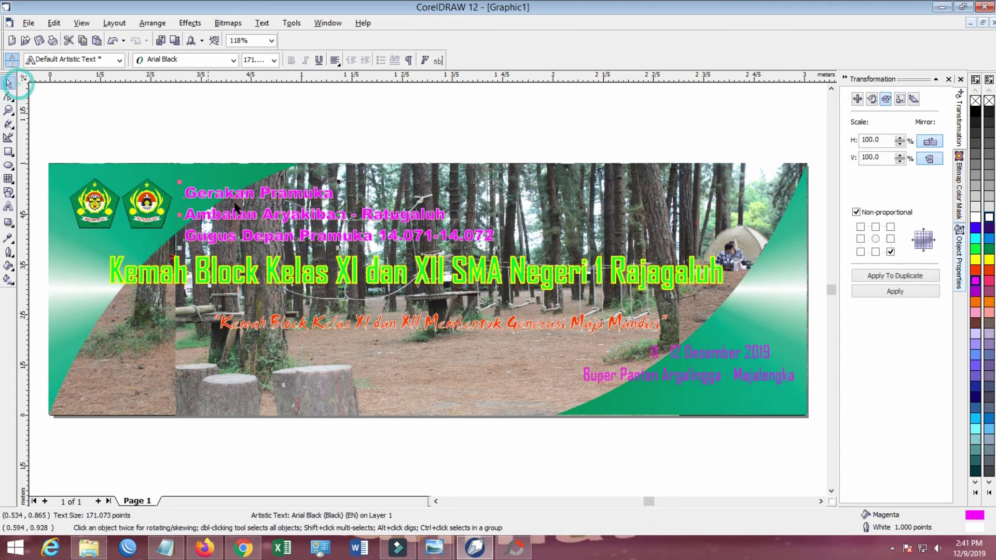
pyautogui.moveTo(294, 217); pyautogui.dragTo(296, 211)
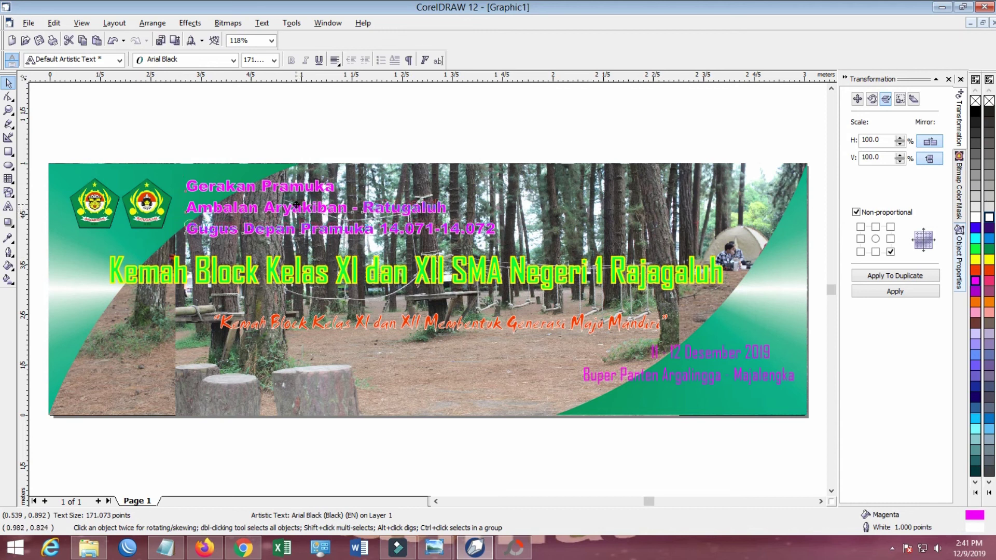
pyautogui.moveTo(298, 209); pyautogui.dragTo(296, 204)
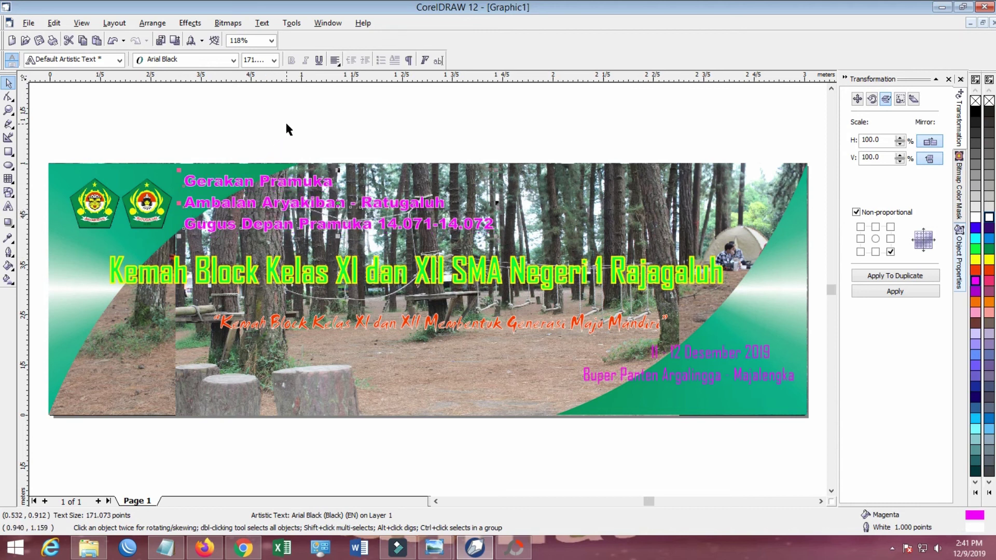
# Try the BarCode font on the Gerakan Pramuka text and return it to Arial Black
pyautogui.click(233, 60)
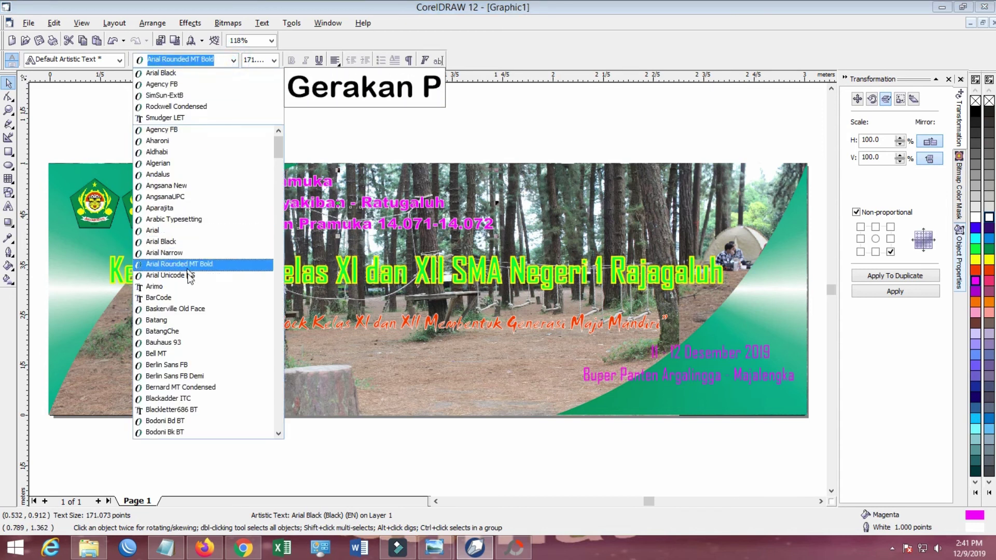
pyautogui.click(214, 299)
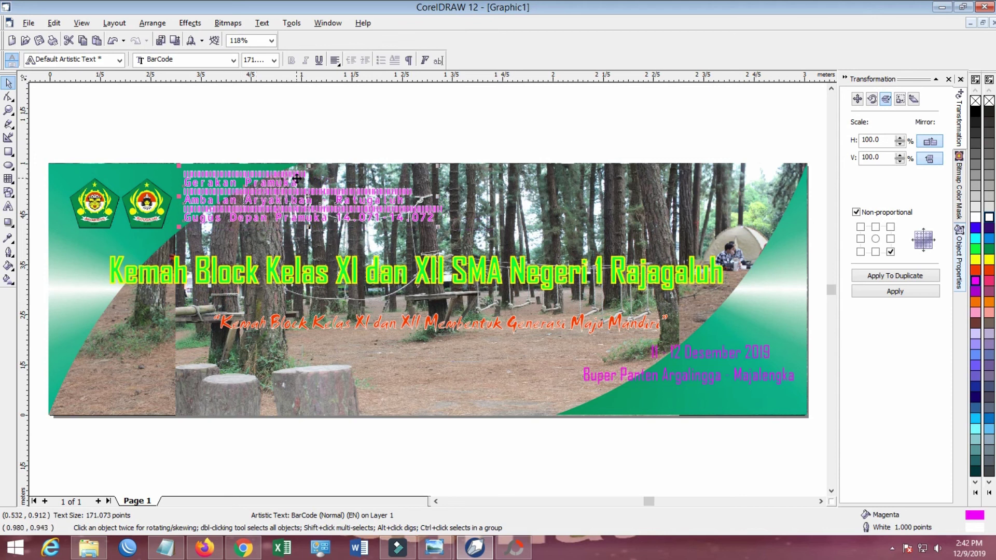
pyautogui.click(223, 62)
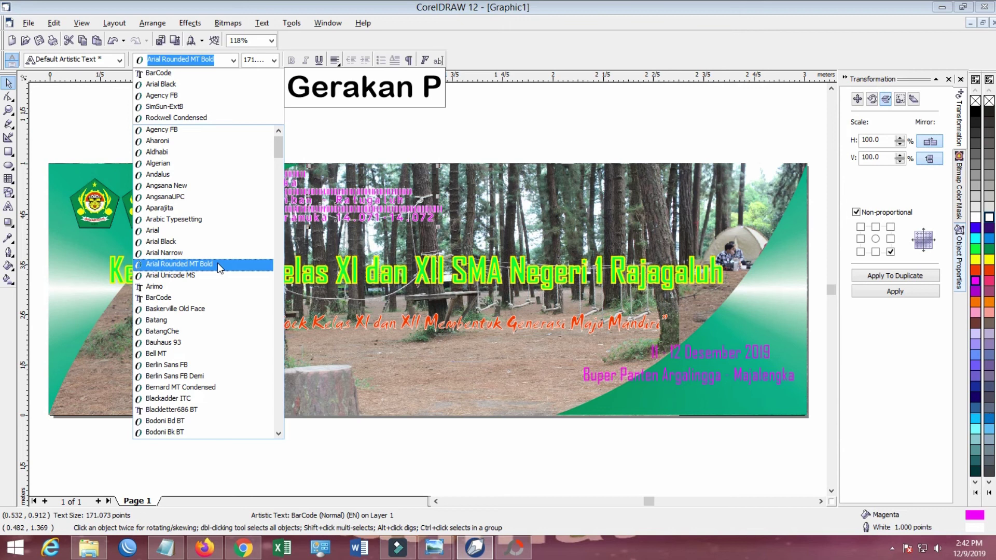
pyautogui.click(217, 242)
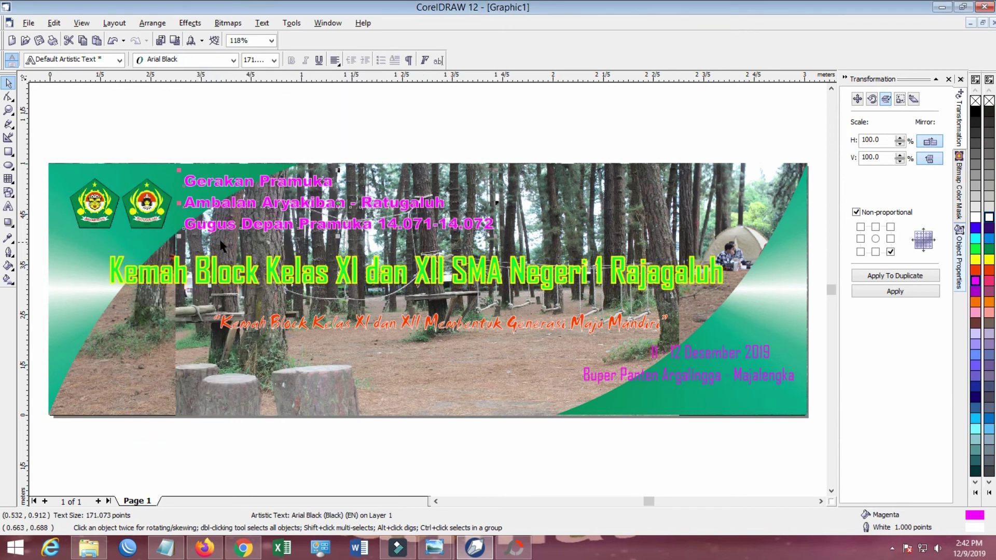
# Try the Bodoni MT Condensed font on the Gerakan Pramuka text beside the logos
pyautogui.click(233, 60)
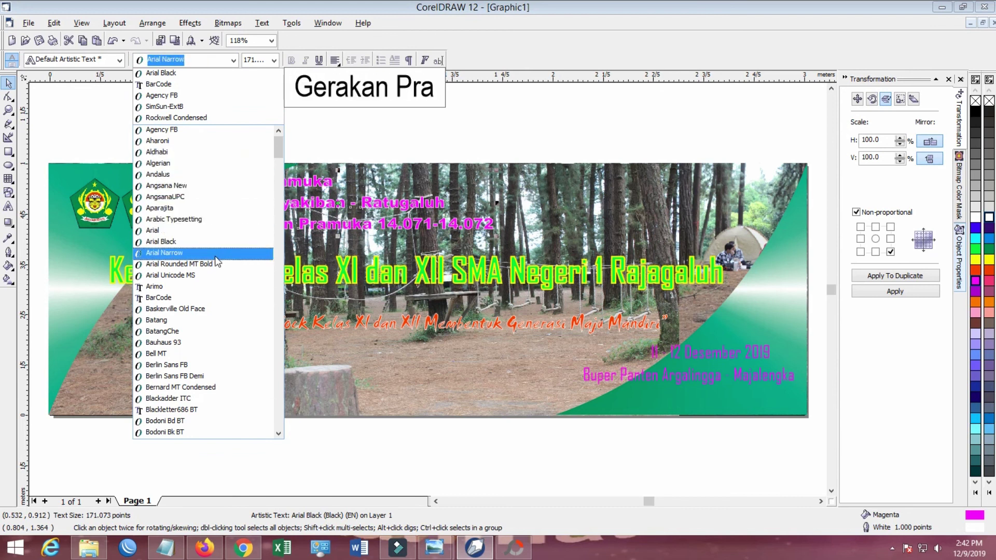
pyautogui.scroll(-1, 213, 371)
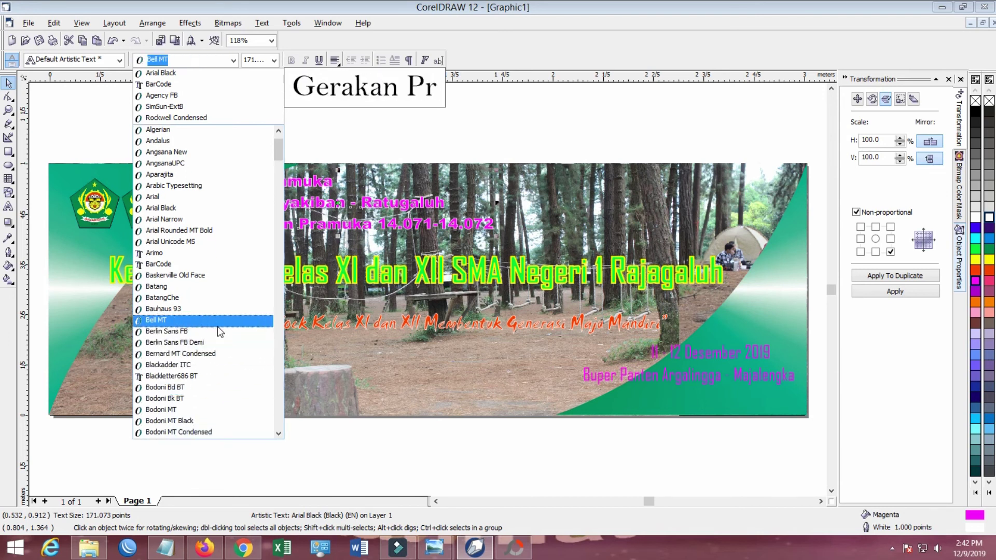
pyautogui.scroll(-3, 220, 384)
pyautogui.scroll(-1, 220, 384)
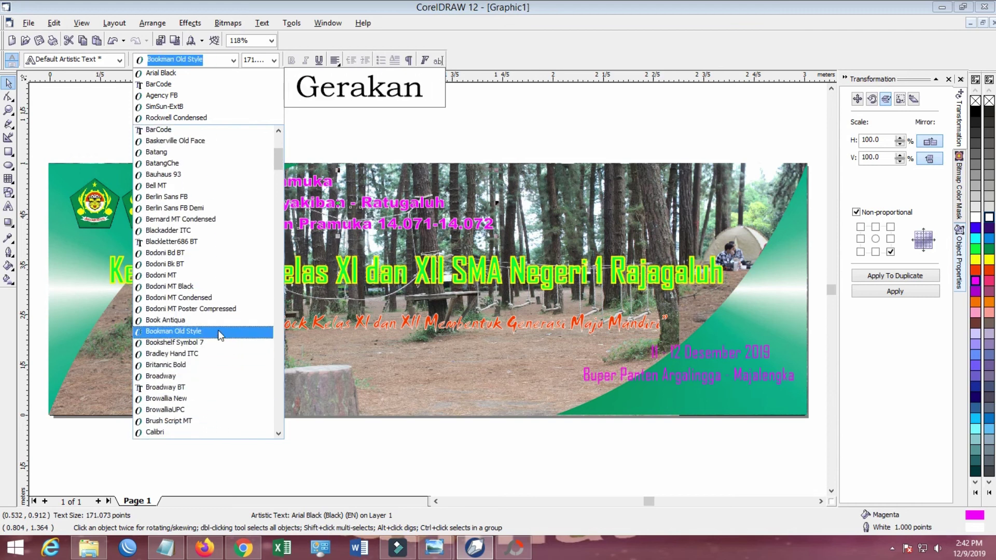
pyautogui.click(222, 303)
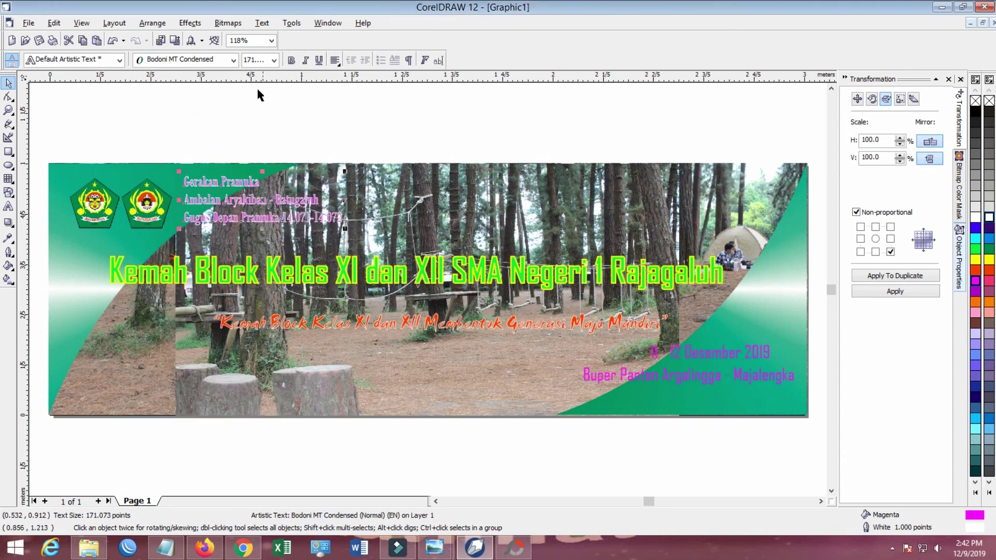
# Try the Cooper Black font on the three-line Gerakan Pramuka text and inspect its look up close
pyautogui.click(233, 60)
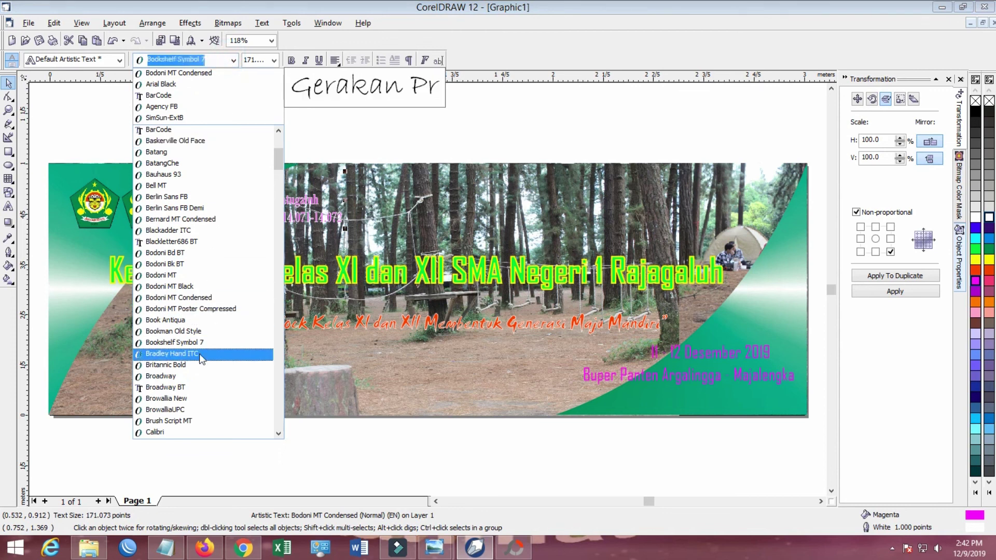
pyautogui.scroll(-5, 198, 394)
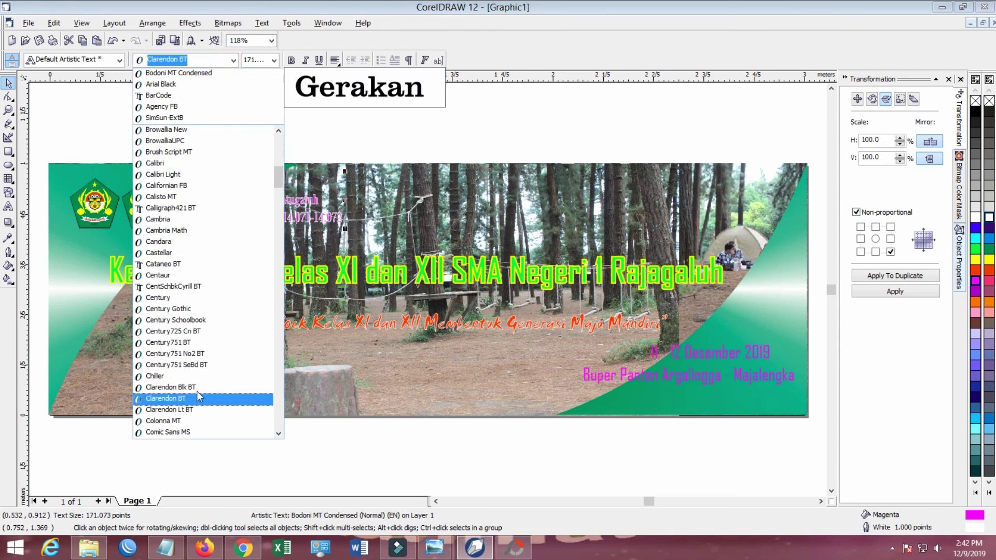
pyautogui.scroll(-5, 198, 367)
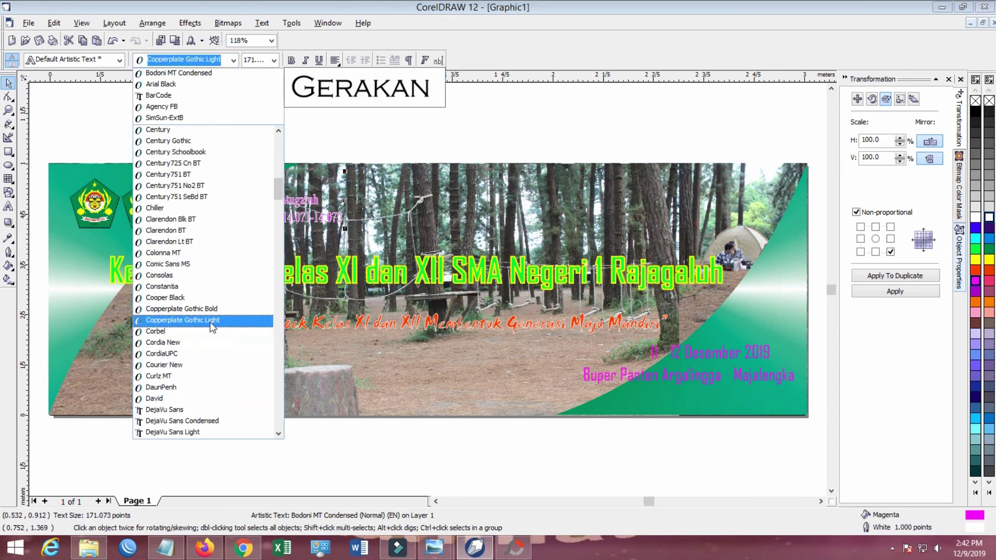
pyautogui.click(227, 298)
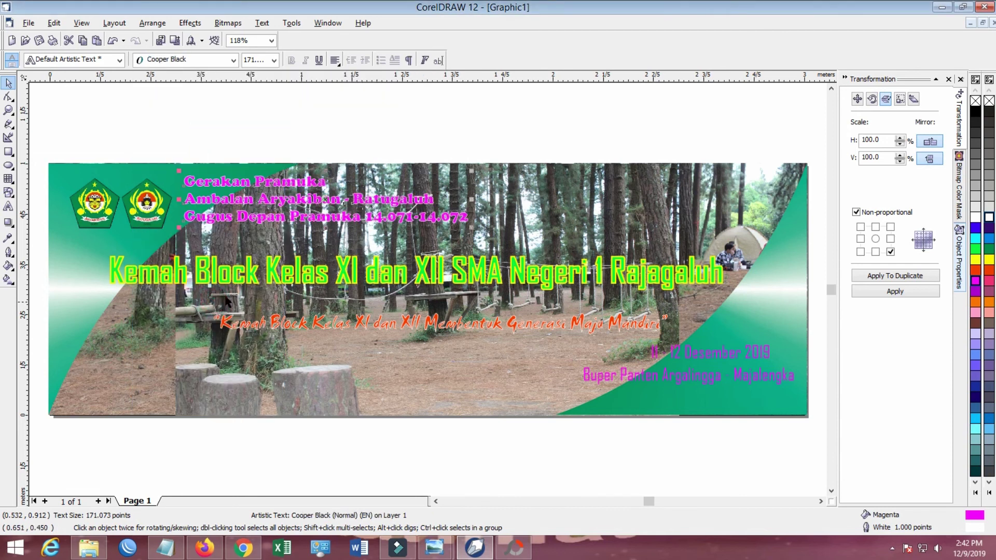
pyautogui.click(293, 118)
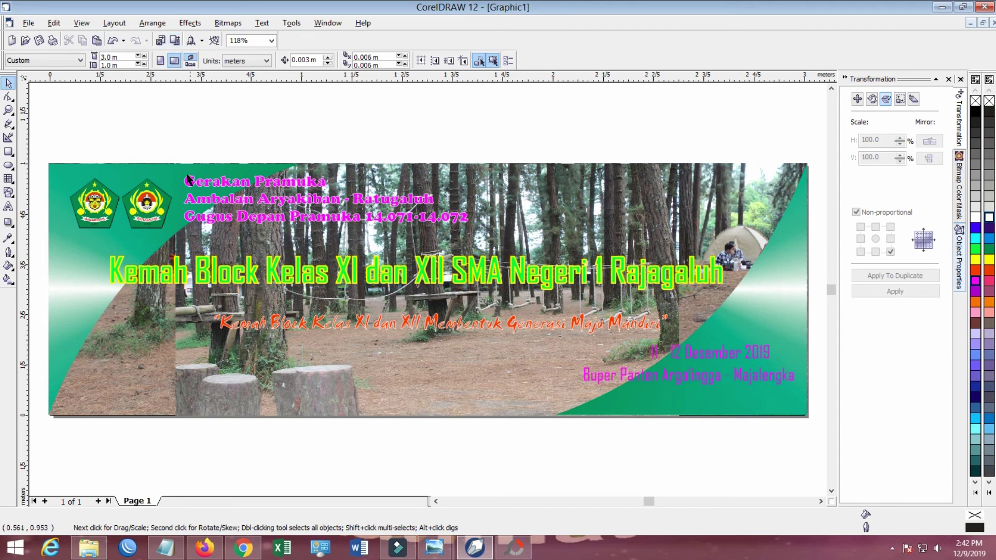
pyautogui.scroll(2, 266, 164)
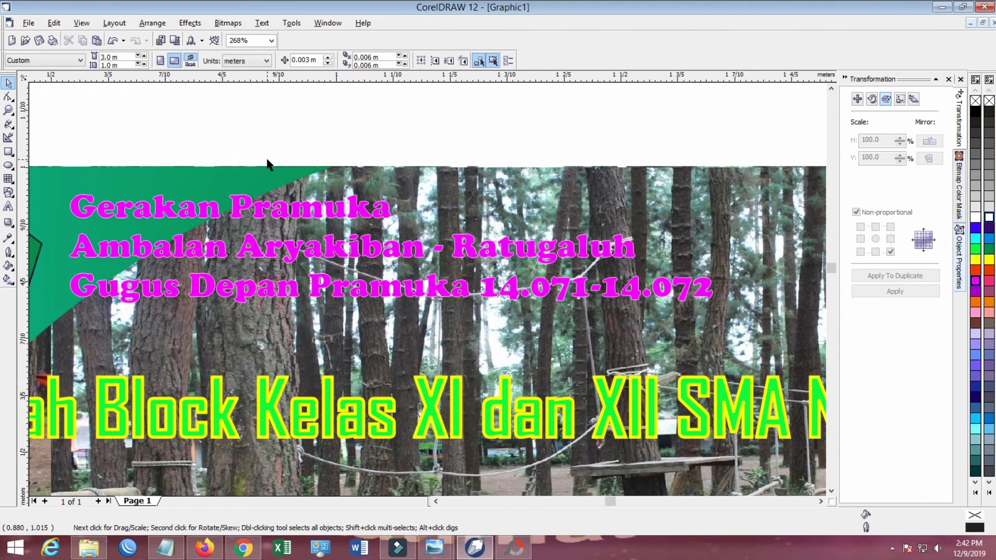
pyautogui.scroll(-2, 262, 165)
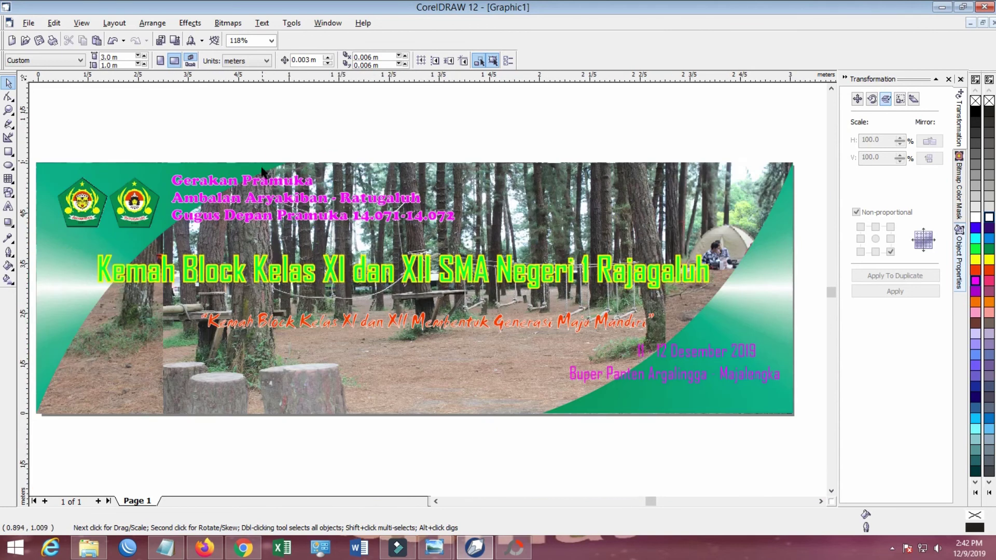
pyautogui.click(262, 200)
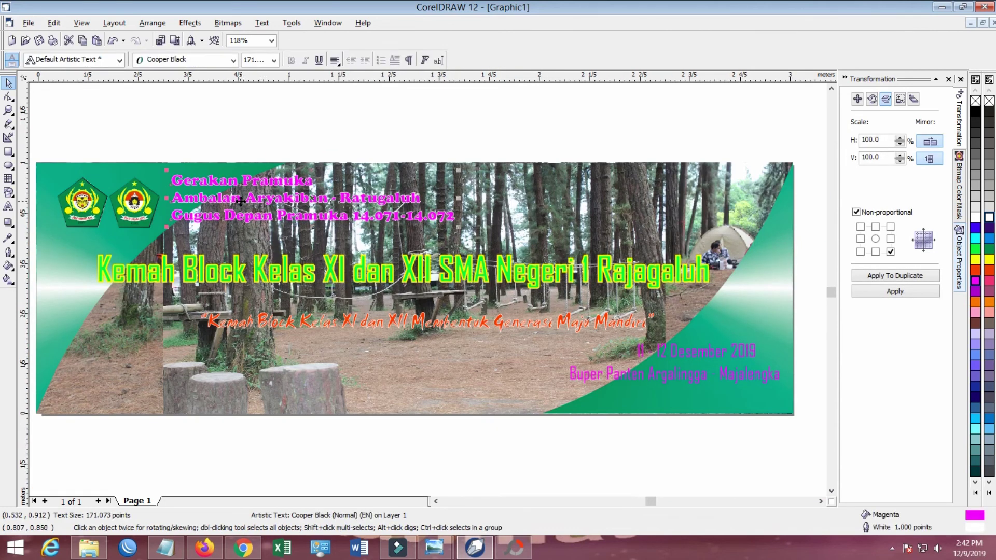
# Move the date and Buper Panten Argalingga venue lines together slightly down into the banner's green lower corner
pyautogui.click(679, 347)
pyautogui.scroll(-5, 779, 393)
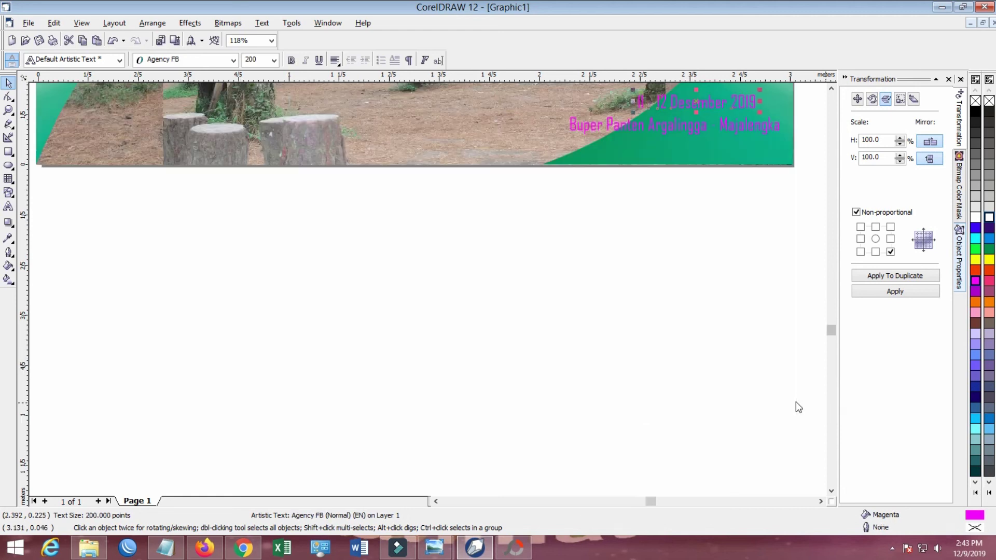
pyautogui.scroll(4, 773, 260)
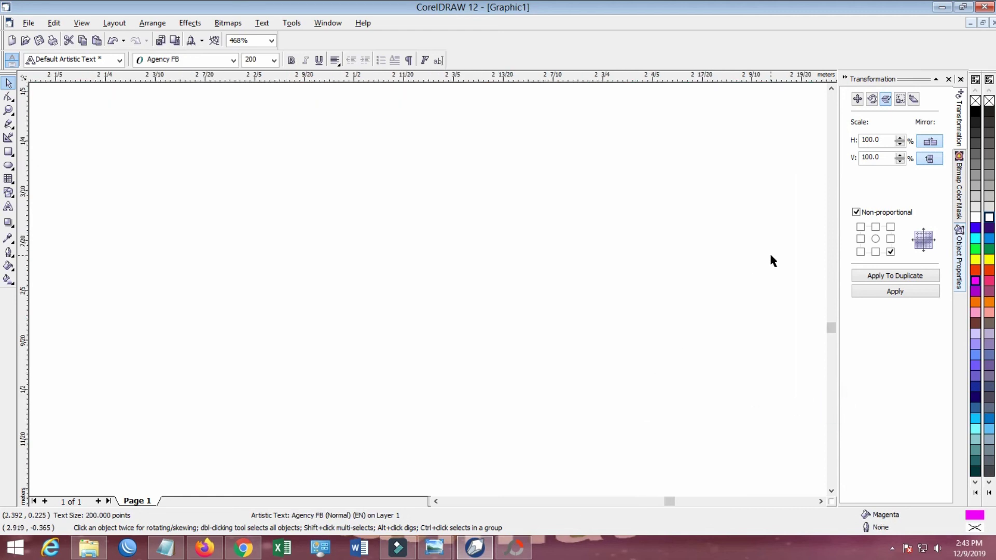
pyautogui.click(831, 89)
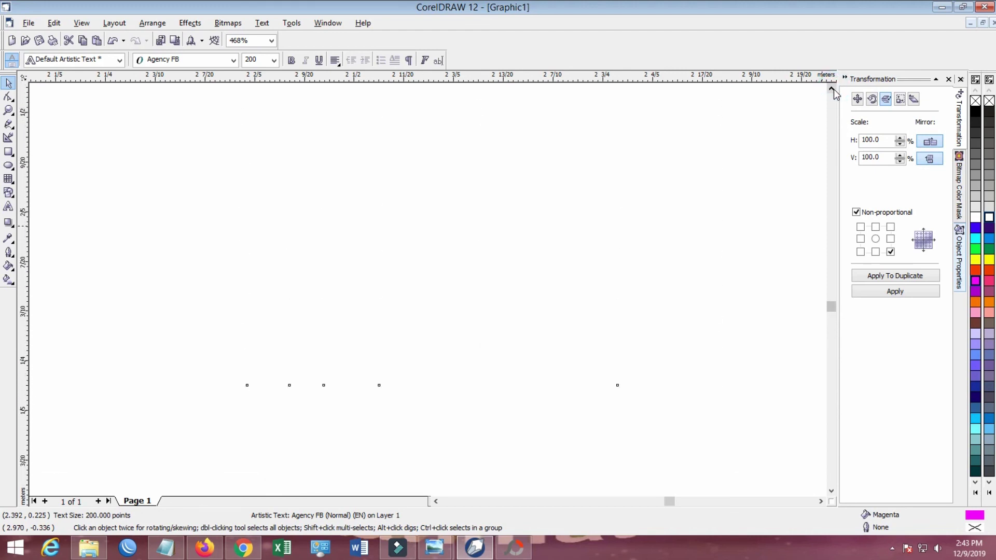
pyautogui.scroll(-4, 697, 292)
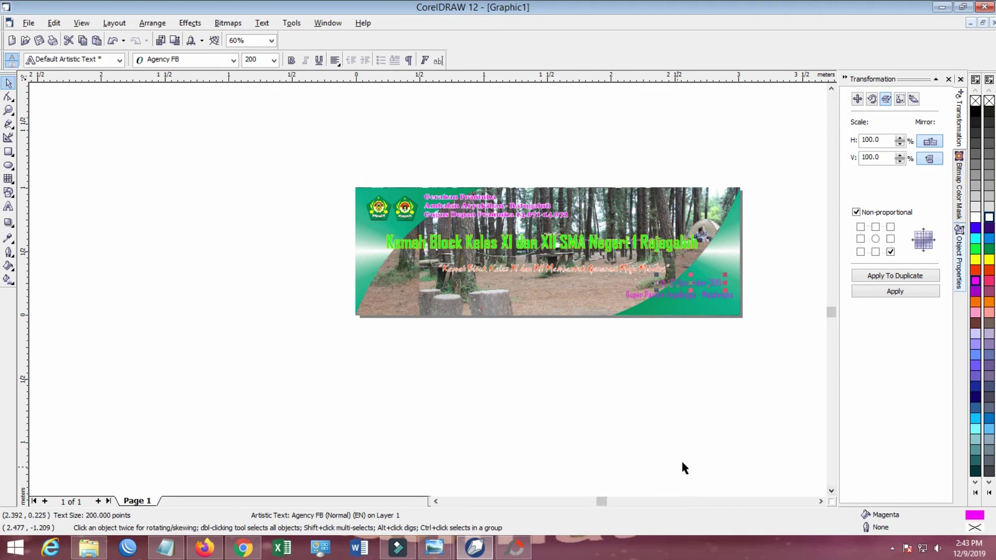
pyautogui.moveTo(767, 349); pyautogui.dragTo(618, 266)
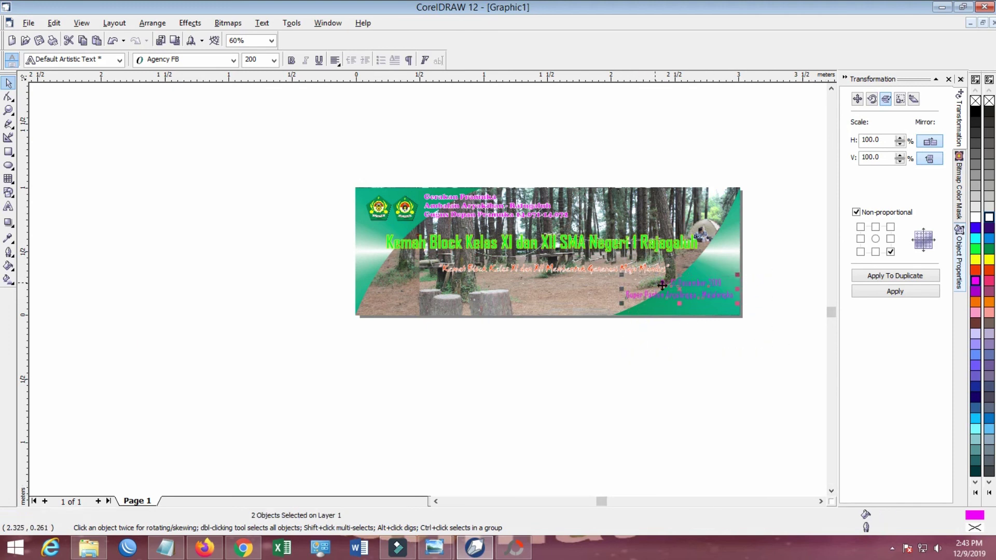
pyautogui.moveTo(680, 289)
pyautogui.mouseDown()
pyautogui.moveTo(694, 293)
pyautogui.moveTo(683, 295)
pyautogui.mouseUp()
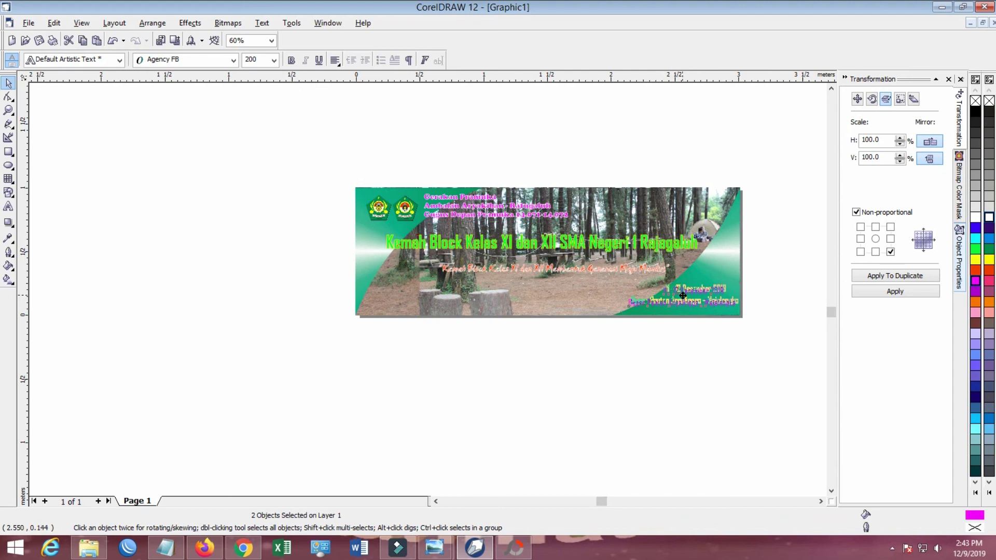
pyautogui.click(784, 289)
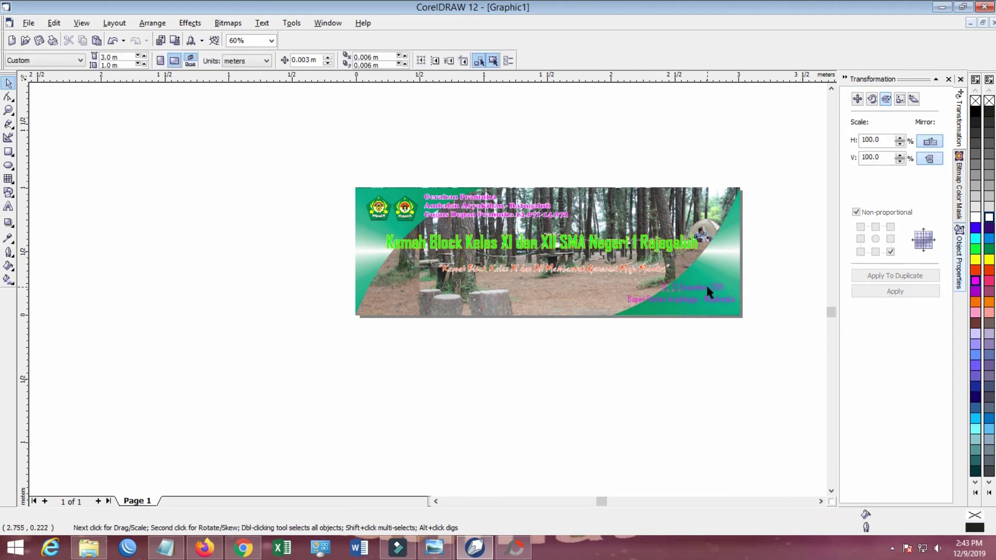
# Reposition the 11 - 12 Desember 2019 date above the venue line so their right ends align
pyautogui.click(707, 287)
pyautogui.click(783, 262)
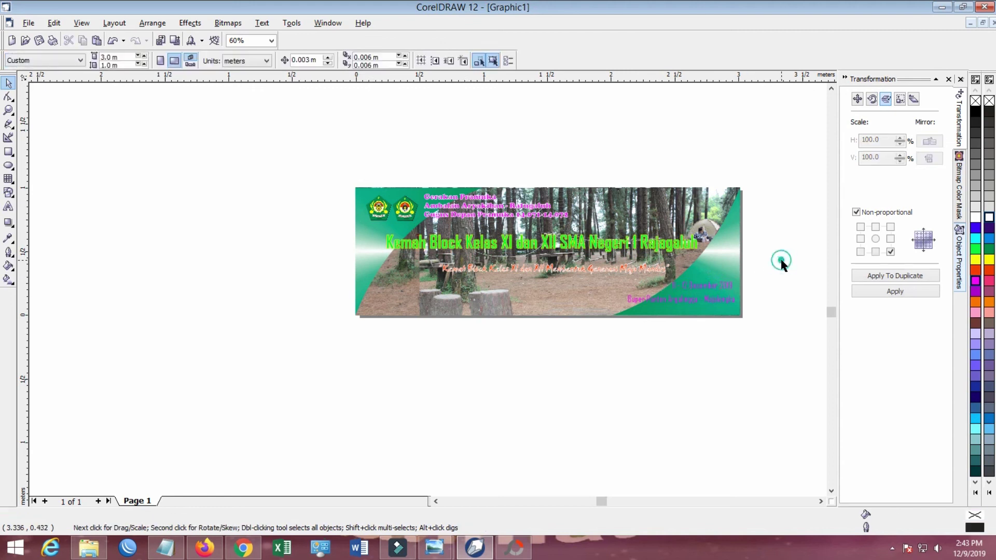
pyautogui.scroll(3, 721, 284)
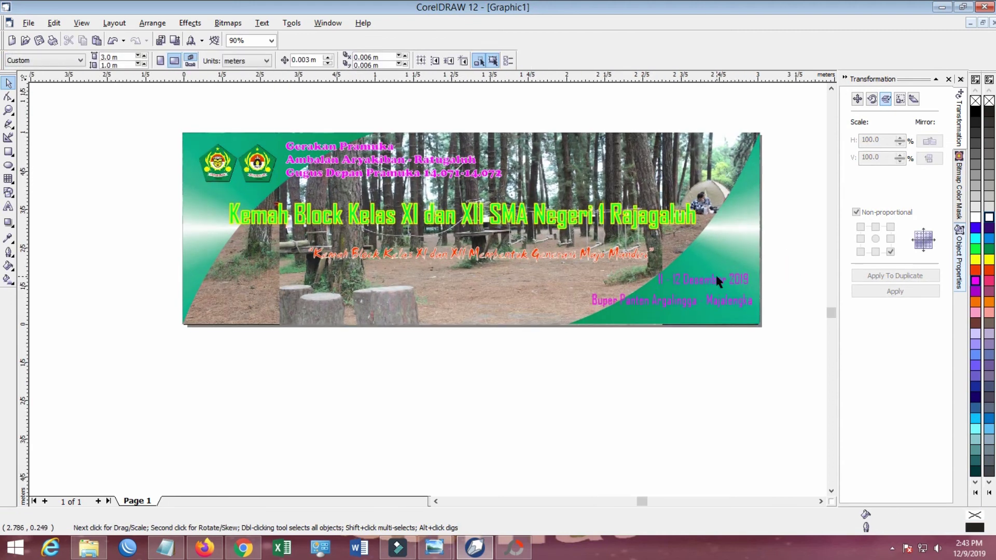
pyautogui.scroll(3, 714, 273)
pyautogui.click(705, 275)
pyautogui.moveTo(706, 275); pyautogui.dragTo(716, 285)
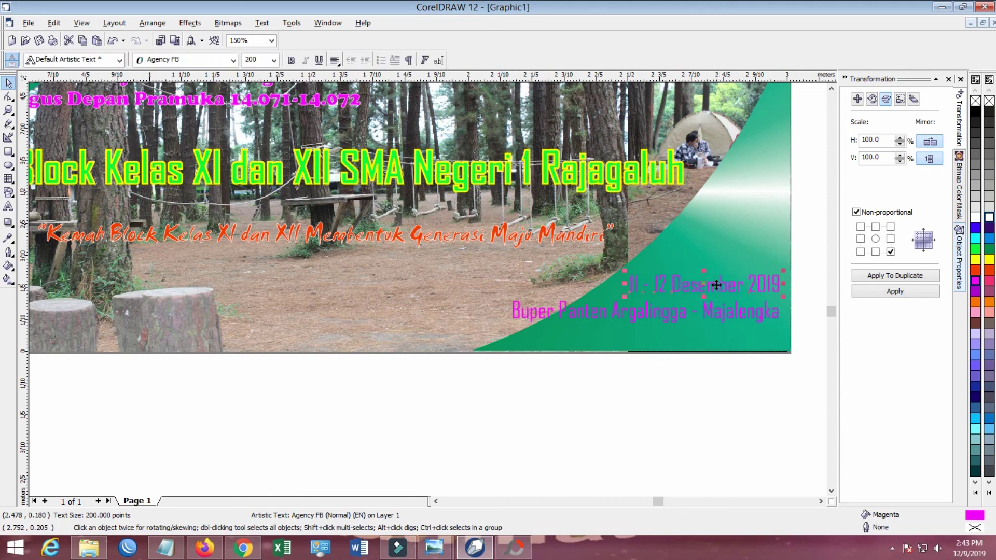
pyautogui.click(733, 387)
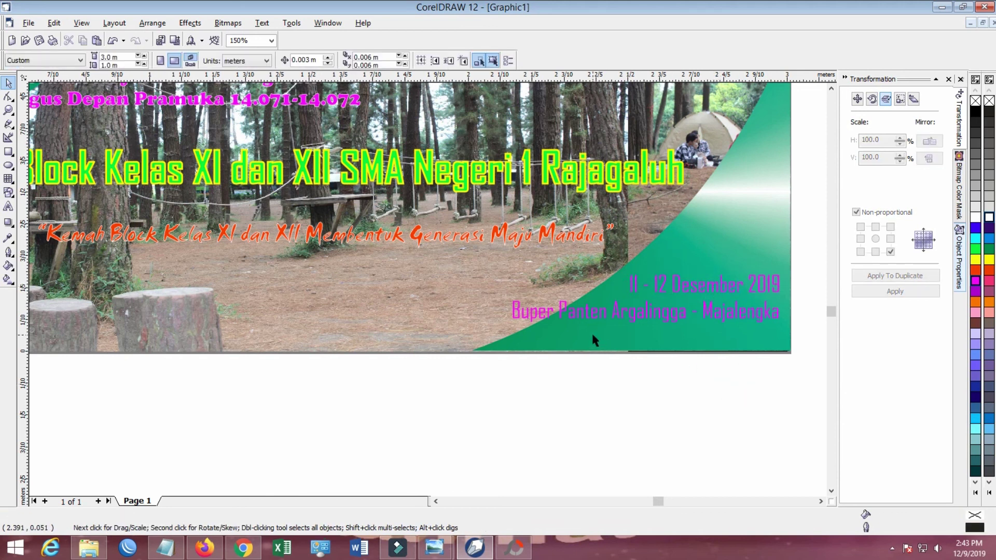
pyautogui.moveTo(699, 284); pyautogui.dragTo(699, 287)
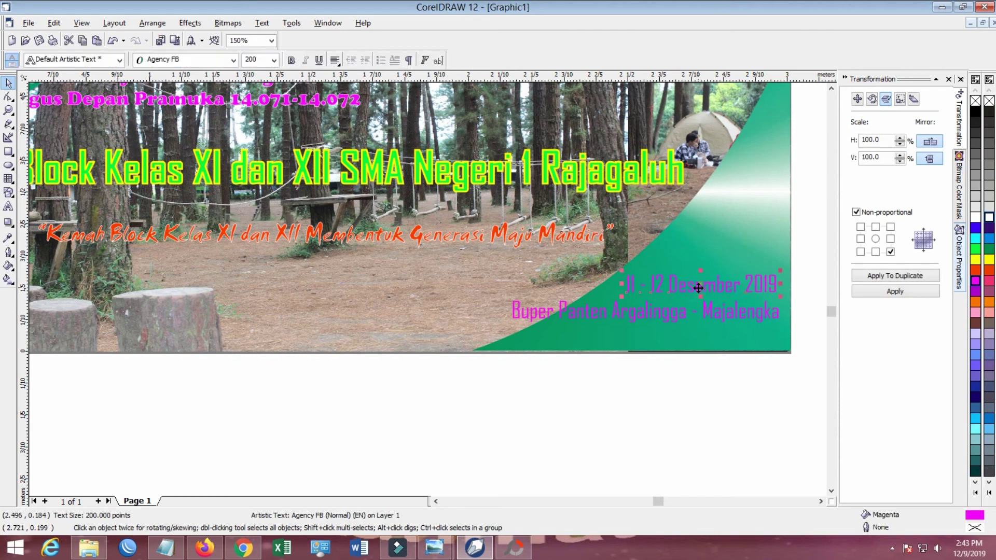
pyautogui.click(817, 281)
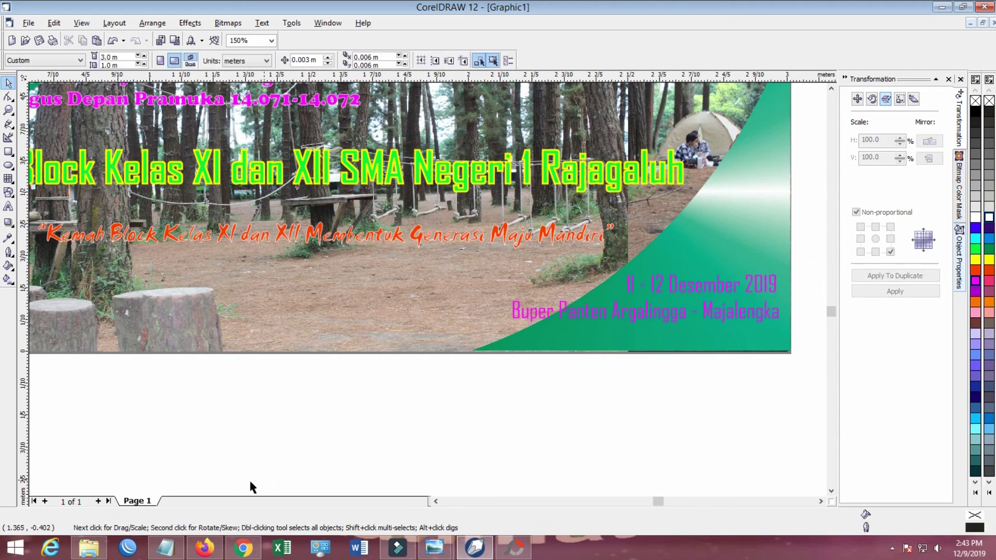
# Change the font of the Gerakan Pramuka text to Gill Sans MT Ext Condensed Bold
pyautogui.click(436, 502)
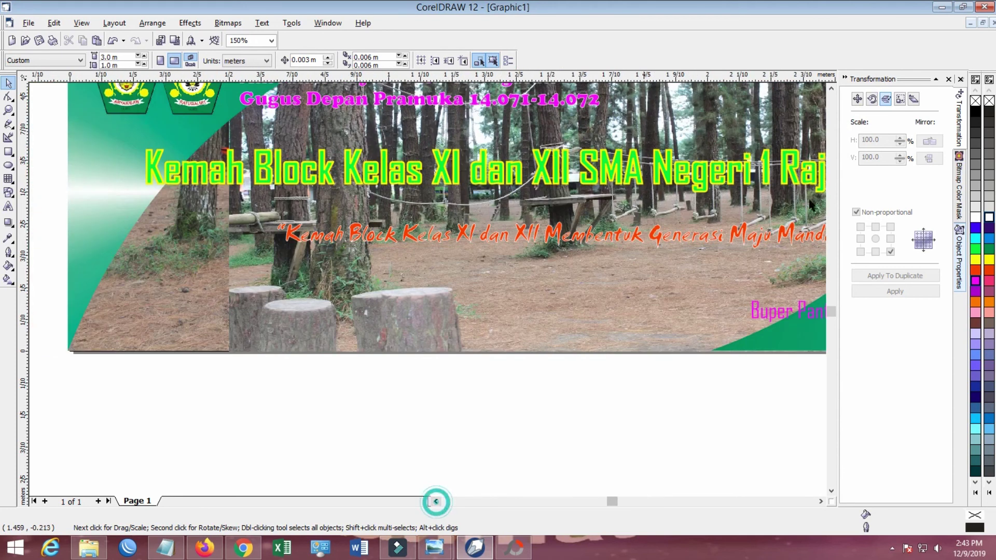
pyautogui.click(832, 88)
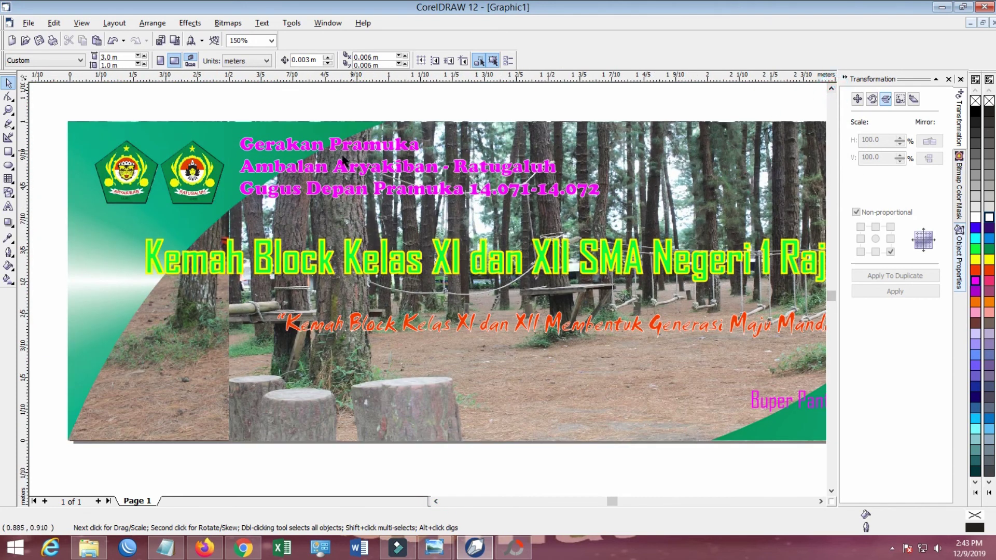
pyautogui.click(341, 172)
pyautogui.click(233, 62)
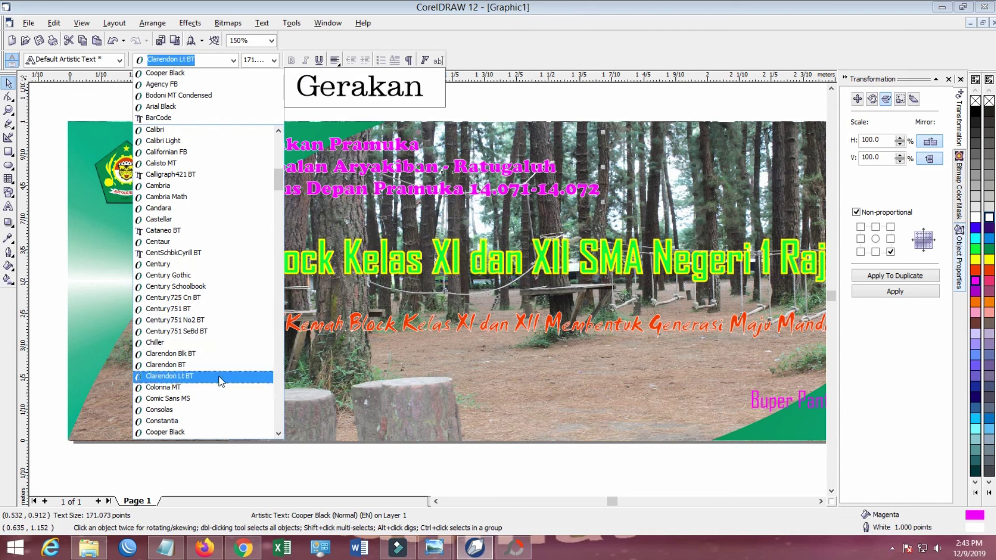
pyautogui.scroll(-6, 223, 394)
pyautogui.scroll(-8, 231, 387)
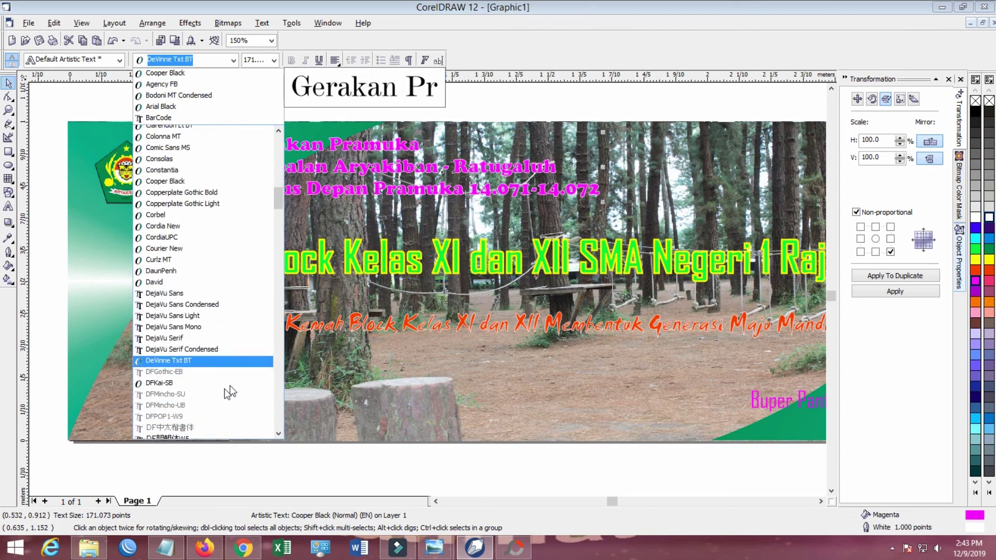
pyautogui.scroll(-3, 236, 384)
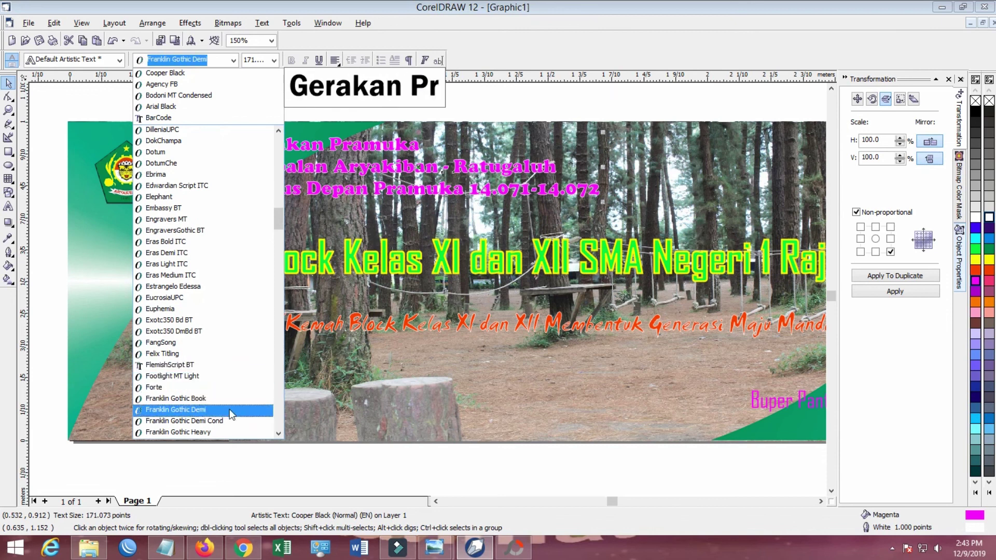
pyautogui.scroll(-5, 230, 400)
pyautogui.scroll(-5, 225, 410)
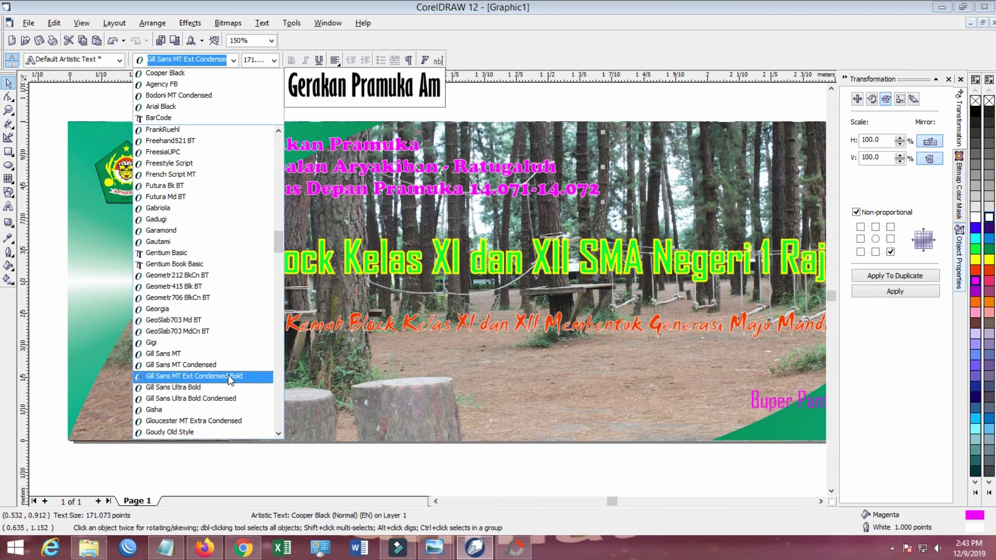
pyautogui.click(228, 374)
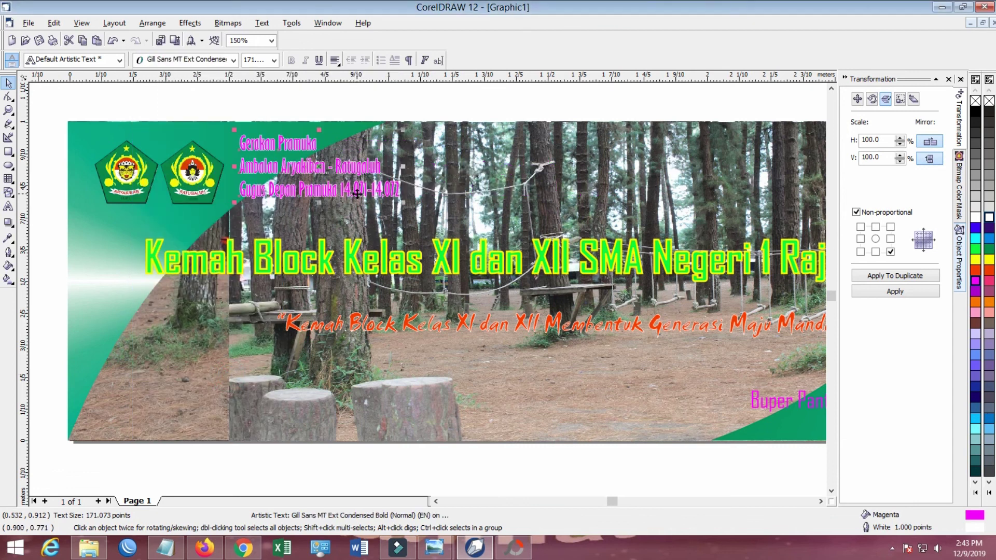
# Stretch the Gerakan Pramuka text wider and move it slightly down, closer to the logos
pyautogui.moveTo(402, 165); pyautogui.dragTo(483, 167)
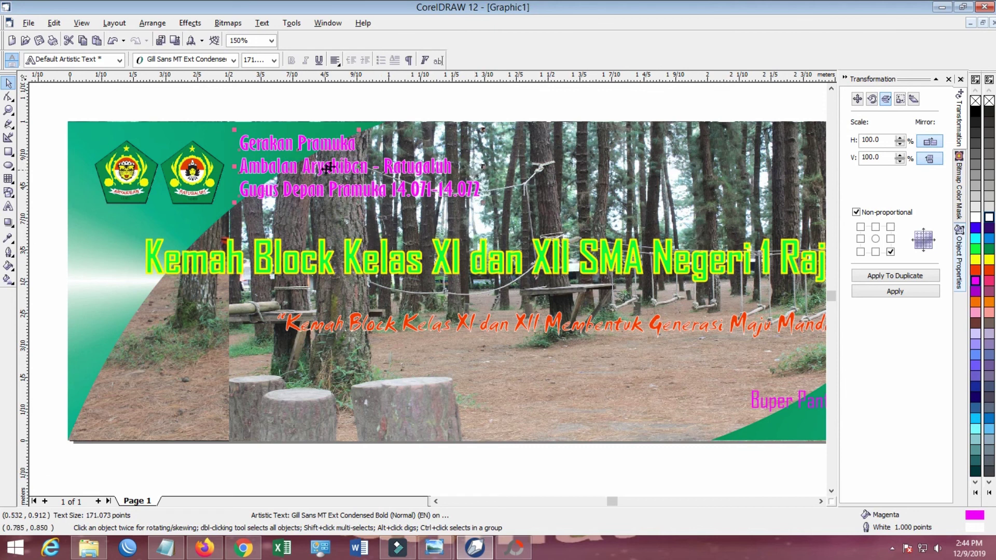
pyautogui.moveTo(358, 169); pyautogui.dragTo(353, 174)
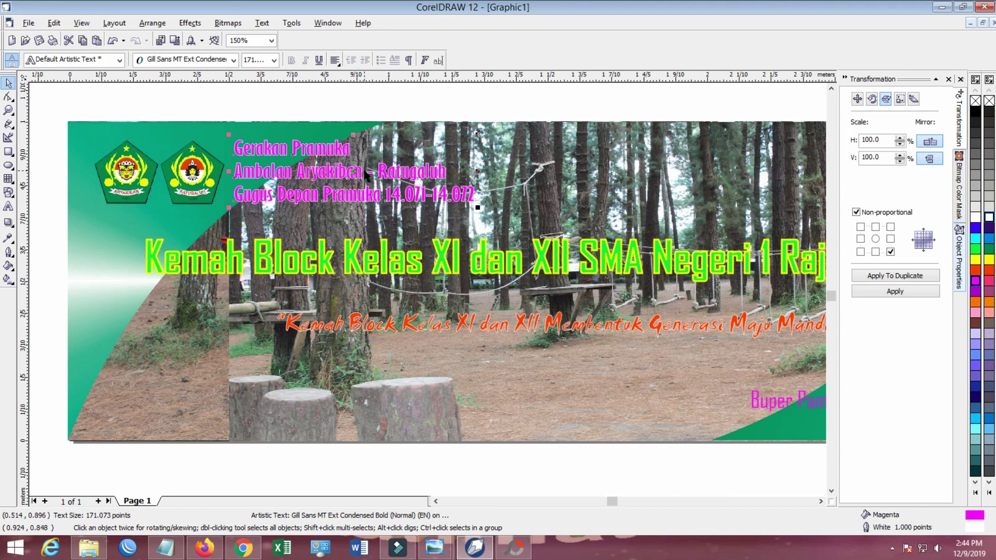
pyautogui.moveTo(353, 174); pyautogui.dragTo(353, 172)
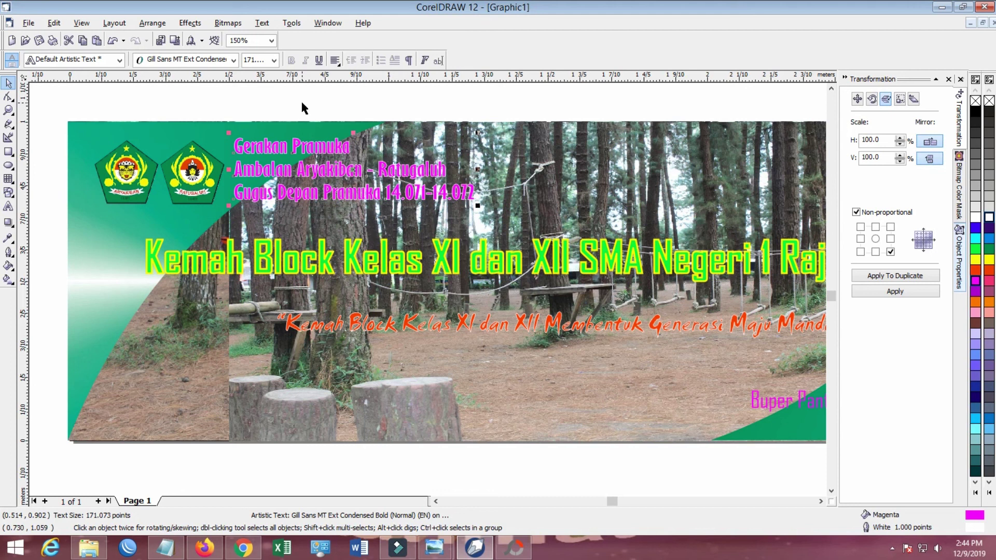
# Add SMAN 1 Rajagaluh to the end of the Gerakan Pramuka line in the magenta text block
pyautogui.doubleClick(311, 149)
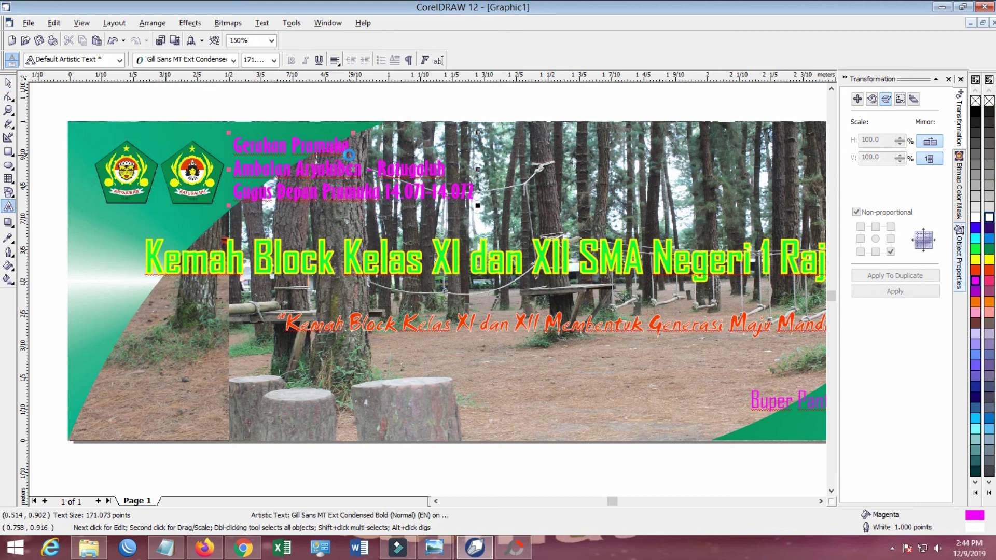
pyautogui.click(352, 151)
pyautogui.write('SMAN 1 Rajagaluh')
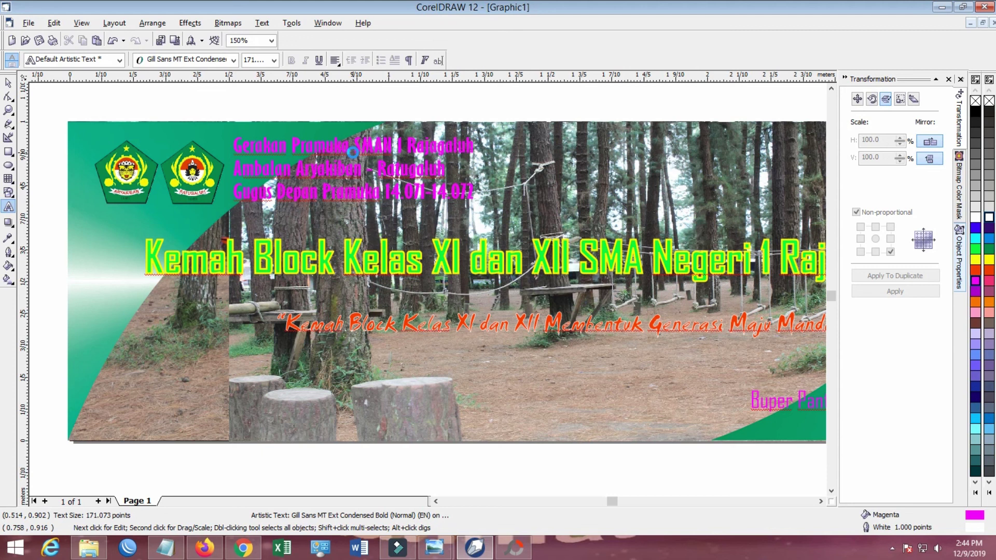
pyautogui.press('Escape')
pyautogui.click(8, 83)
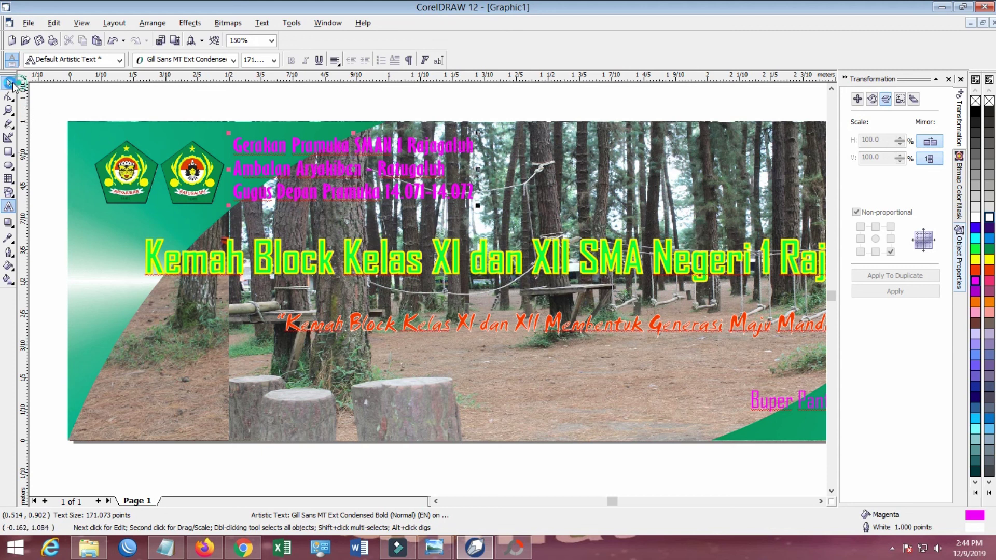
pyautogui.click(274, 103)
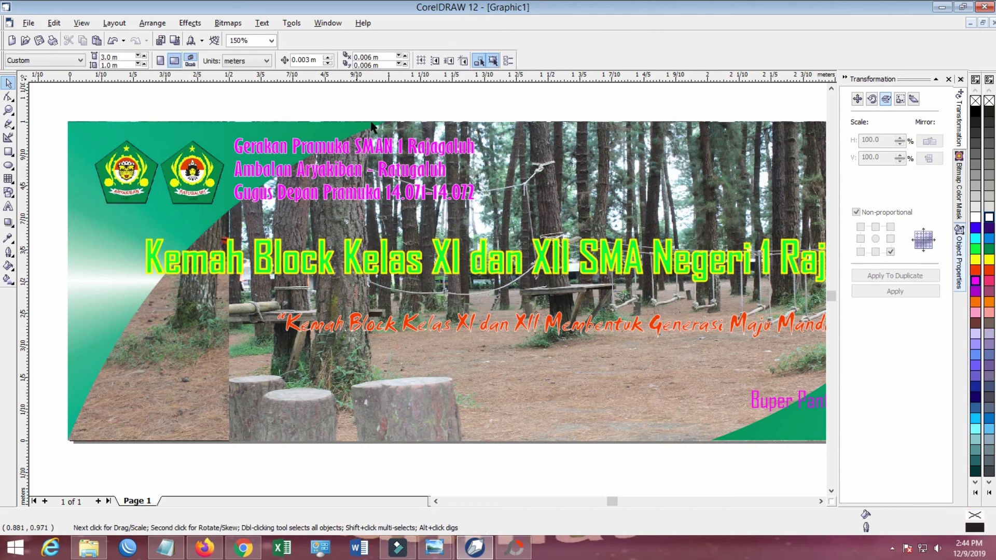
# Scale the magenta Gerakan Pramuka text block down to about 157 pt and move it slightly down beside the logos
pyautogui.scroll(-1, 464, 208)
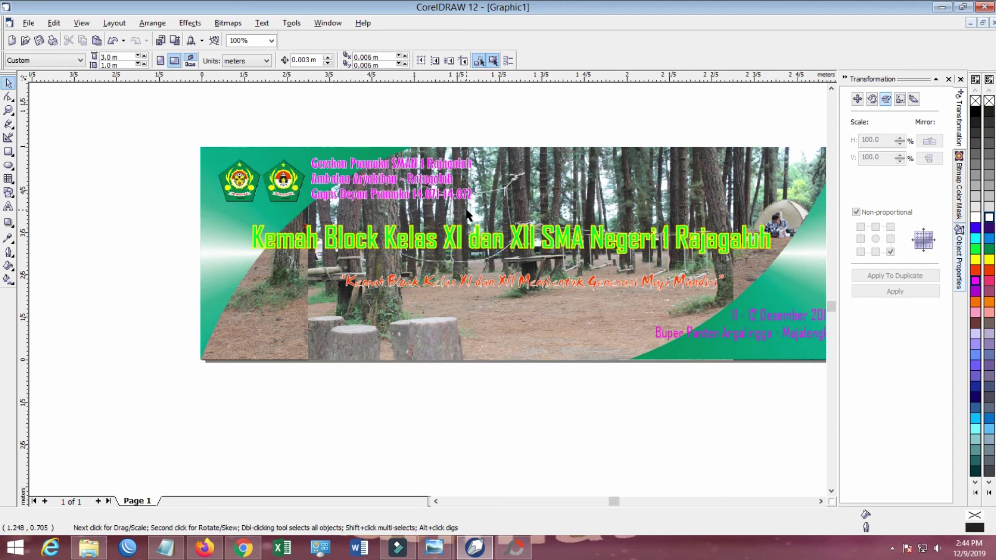
pyautogui.click(412, 182)
pyautogui.moveTo(475, 205); pyautogui.dragTo(460, 201)
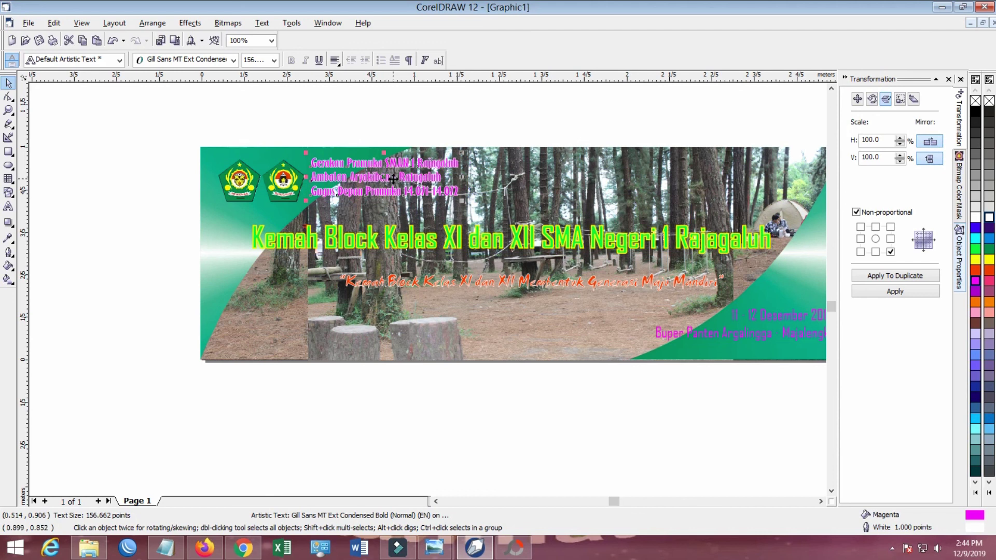
pyautogui.moveTo(392, 180); pyautogui.dragTo(391, 184)
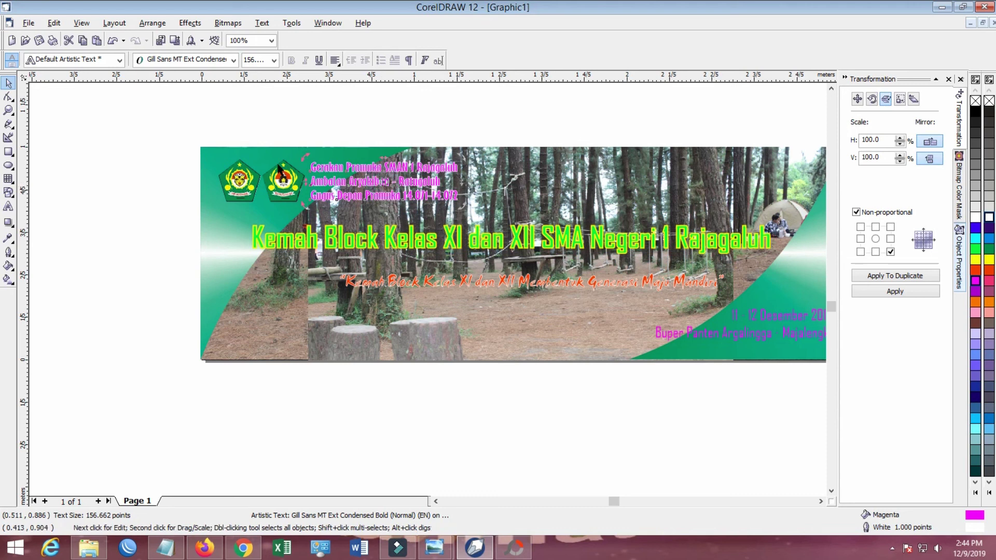
pyautogui.click(279, 127)
# Swap the two logos with the Gerakan Pramuka text block, placing the text in the banner's upper-left corner and the logos just right of it
pyautogui.moveTo(283, 182); pyautogui.dragTo(499, 185)
pyautogui.moveTo(426, 180); pyautogui.dragTo(326, 178)
pyautogui.moveTo(501, 182); pyautogui.dragTo(400, 177)
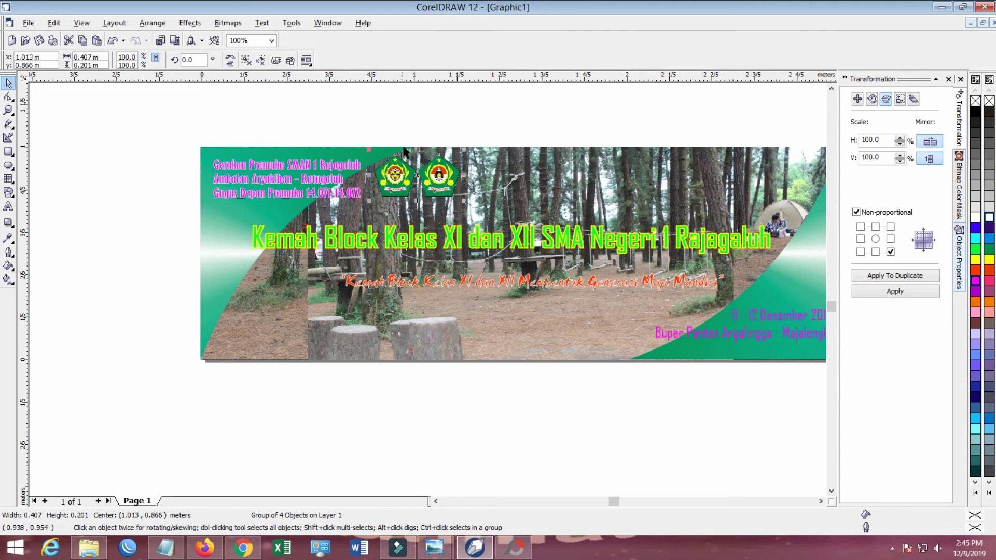
pyautogui.click(429, 107)
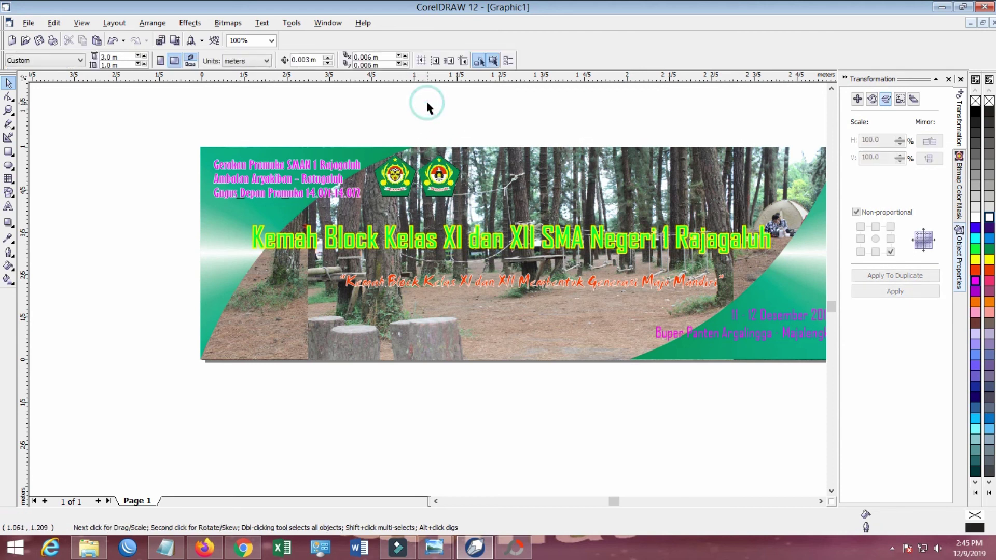
pyautogui.click(266, 185)
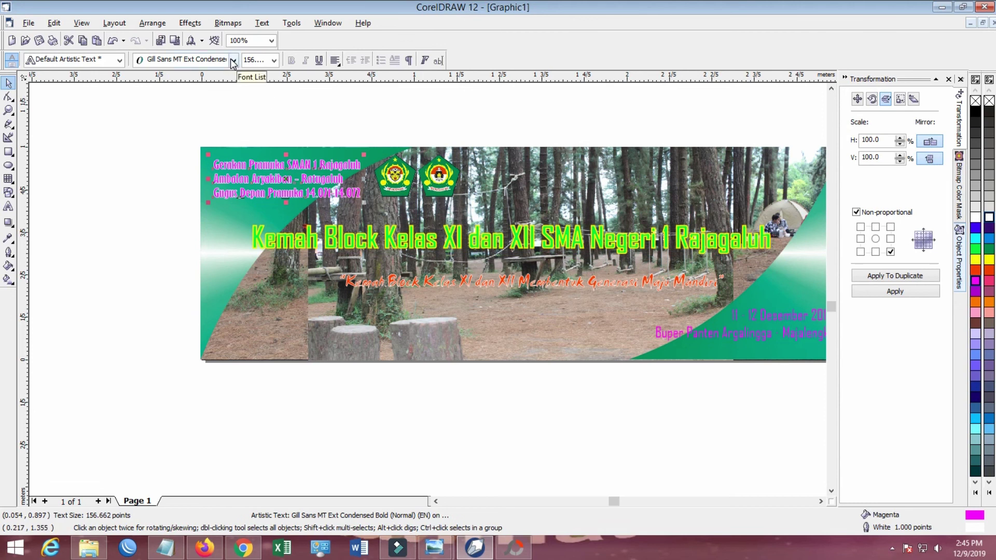
pyautogui.moveTo(288, 182); pyautogui.dragTo(295, 181)
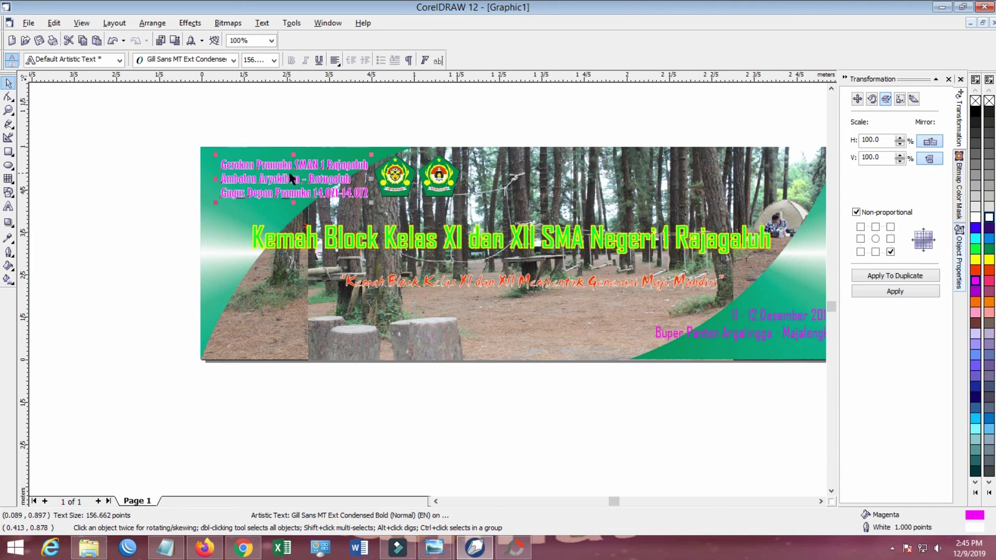
pyautogui.click(295, 109)
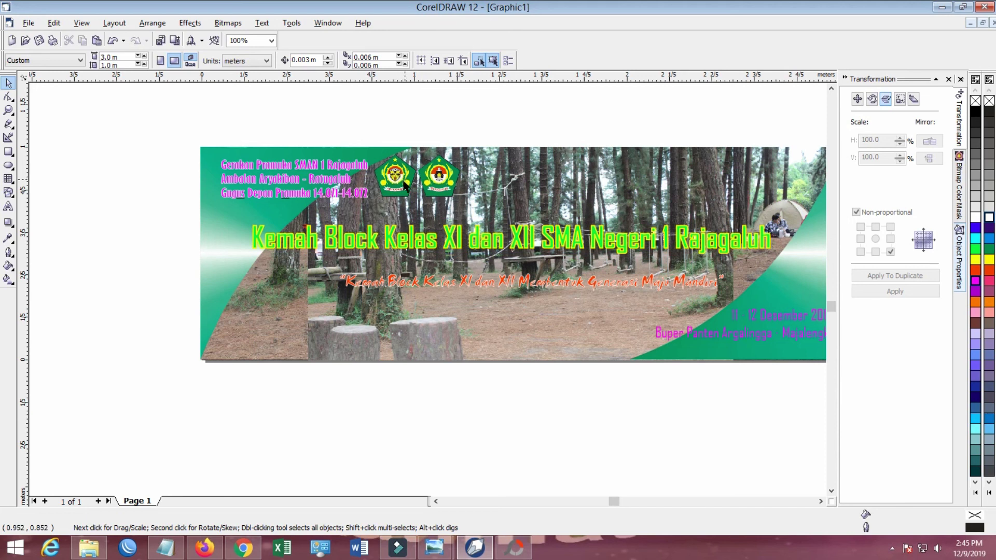
# Duplicate the green Kemah Block headline above the original and replace the copy's wording with Selamat Datang
pyautogui.moveTo(407, 245); pyautogui.dragTo(525, 192)
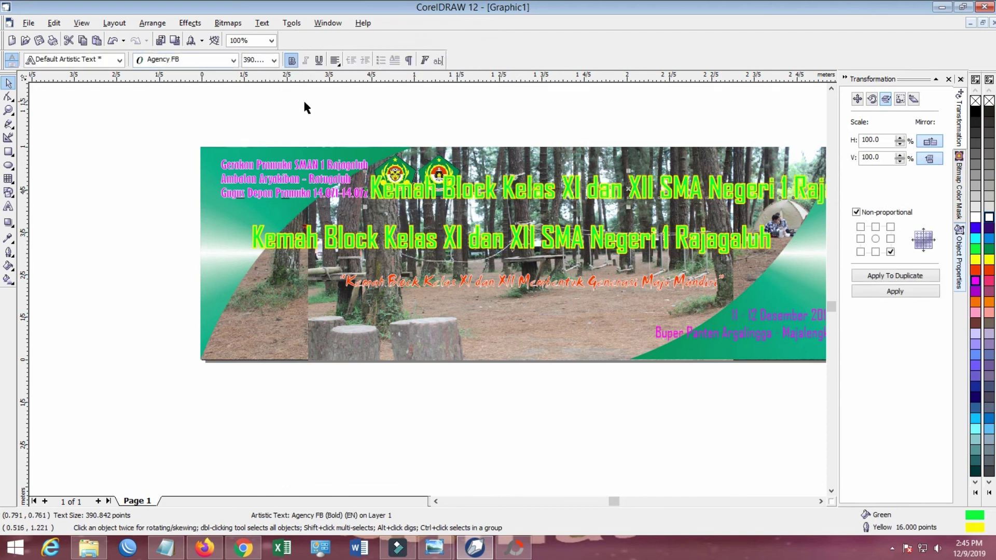
pyautogui.click(9, 206)
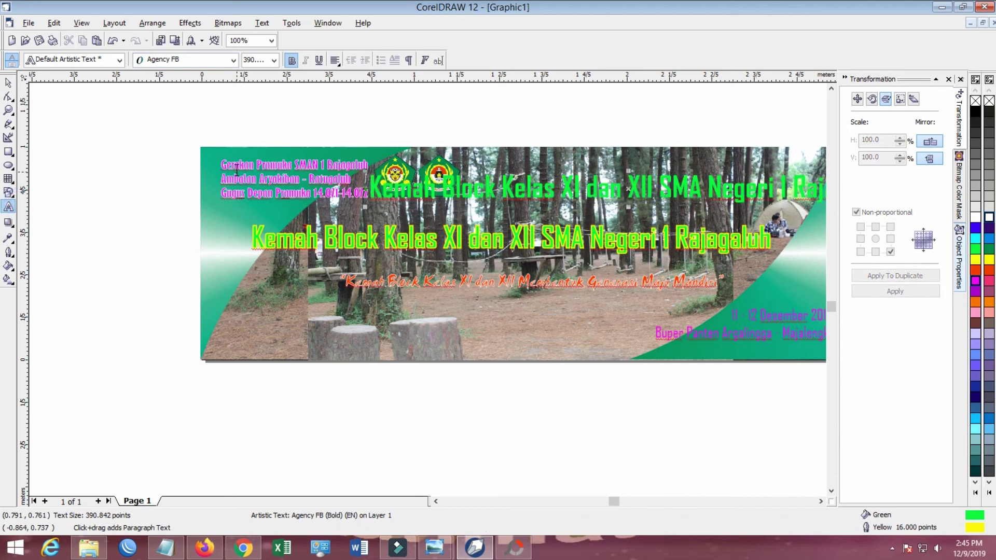
pyautogui.hotkey('ctrl', 'a')
pyautogui.write('S')
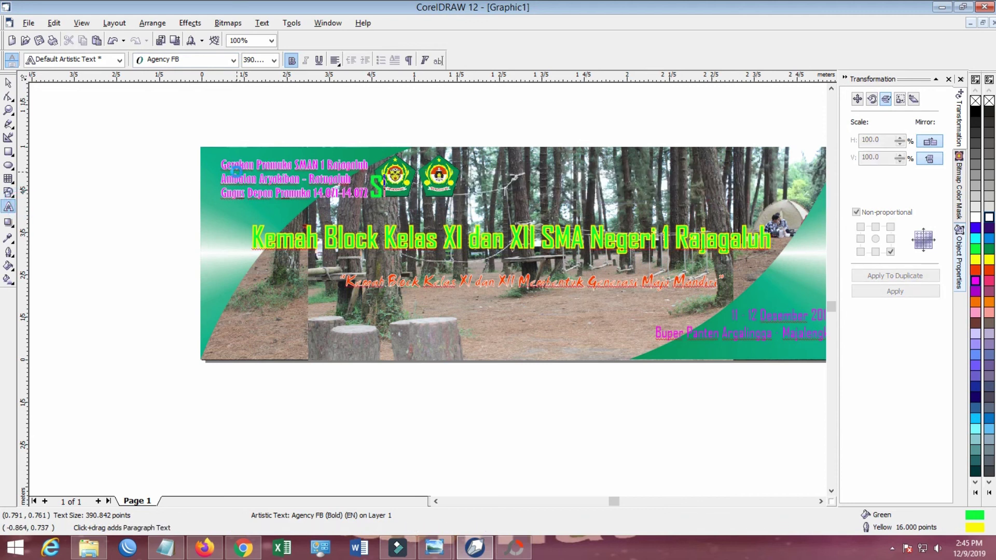
pyautogui.write('elamat Datang')
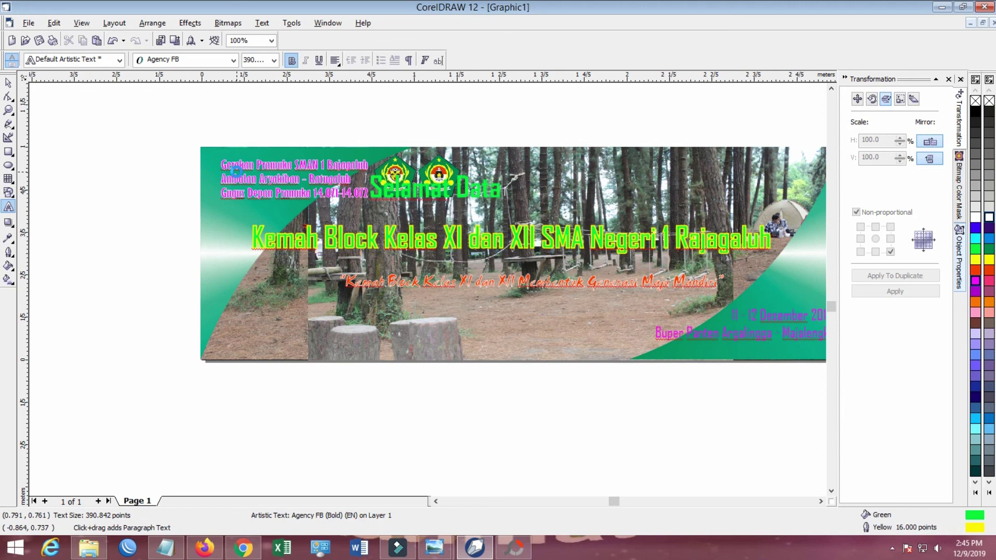
pyautogui.click(8, 83)
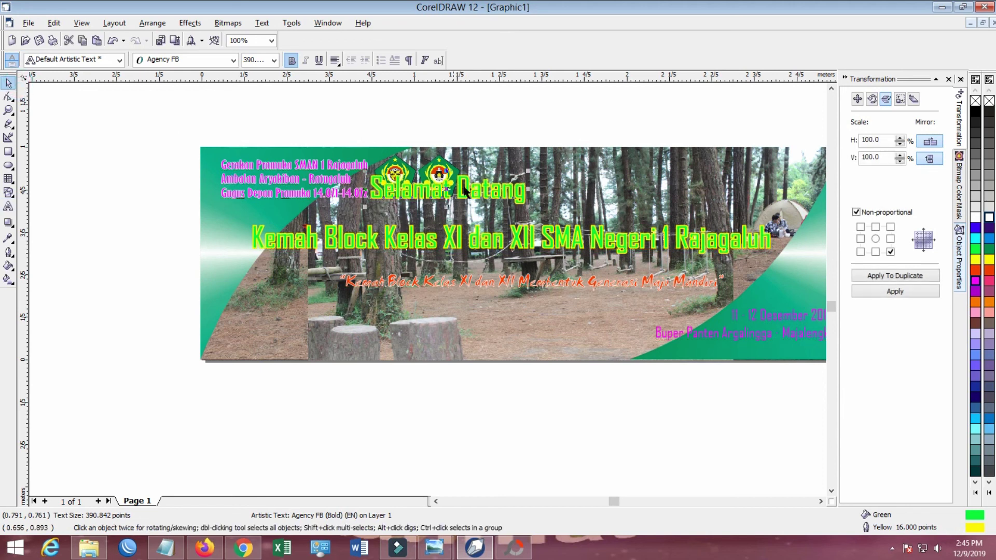
# Change the font of the Selamat Datang text to Blackletter686 BT
pyautogui.click(233, 60)
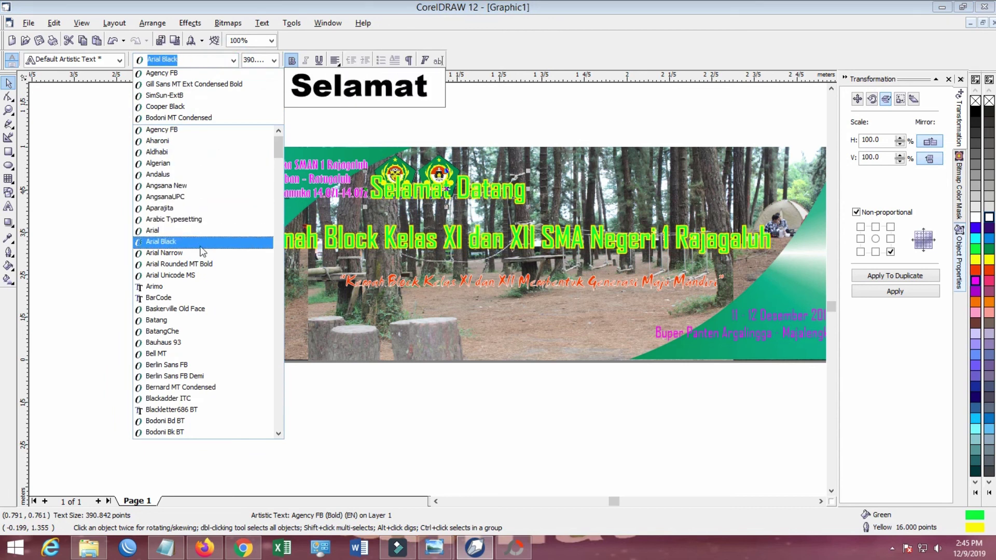
pyautogui.scroll(-3, 223, 306)
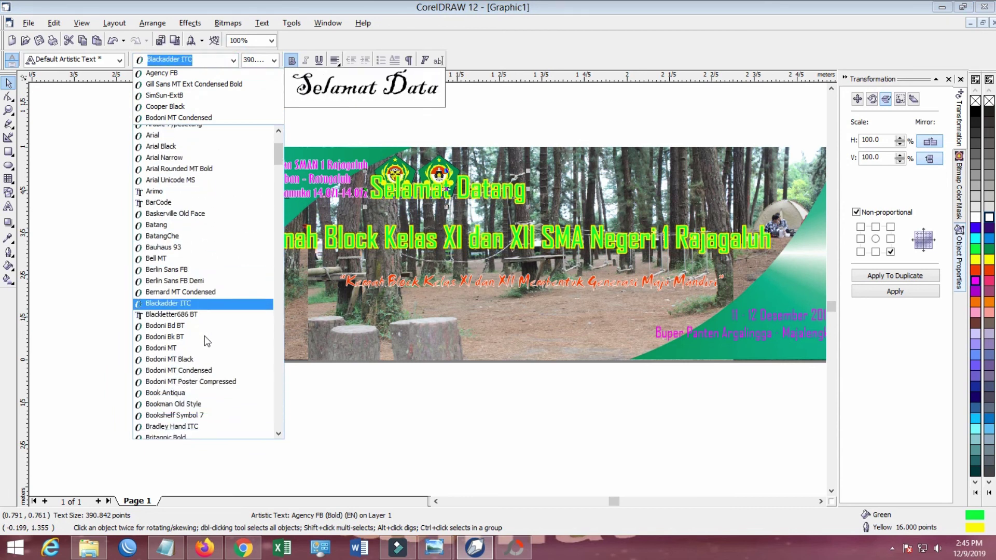
pyautogui.click(226, 310)
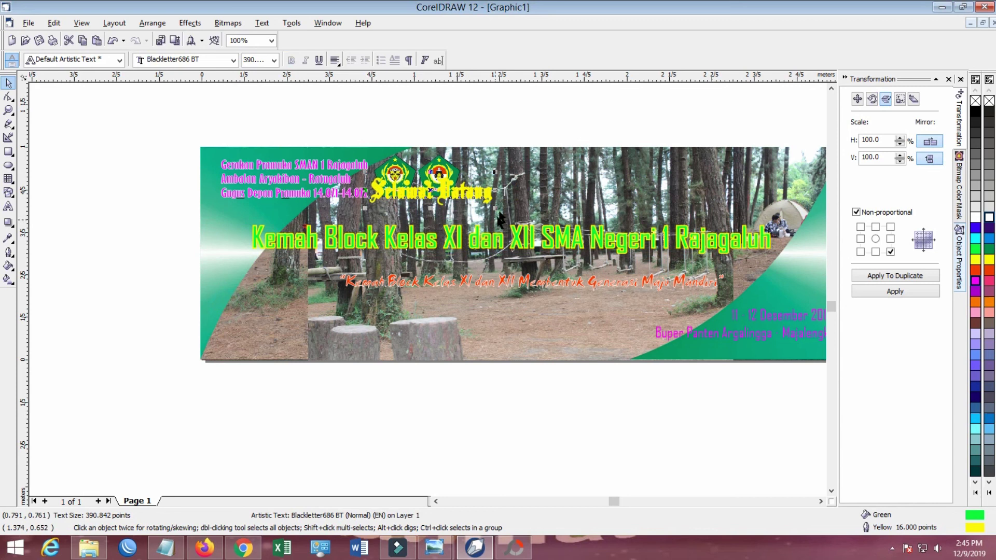
# Move the Selamat Datang text to the right of the logos and enlarge it to about 831 pt near the banner's upper edge
pyautogui.moveTo(429, 190); pyautogui.dragTo(559, 172)
pyautogui.moveTo(628, 191); pyautogui.dragTo(762, 218)
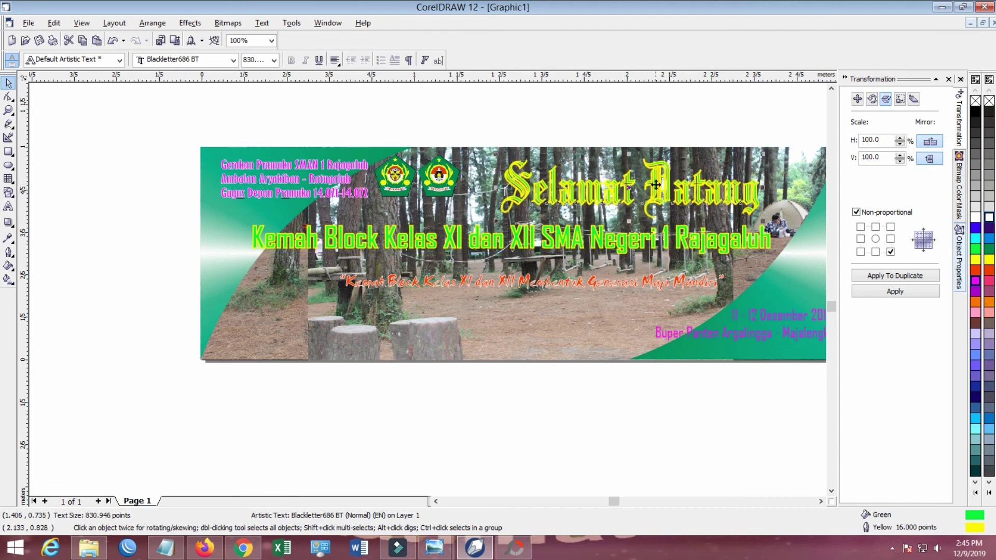
pyautogui.moveTo(624, 187); pyautogui.dragTo(629, 179)
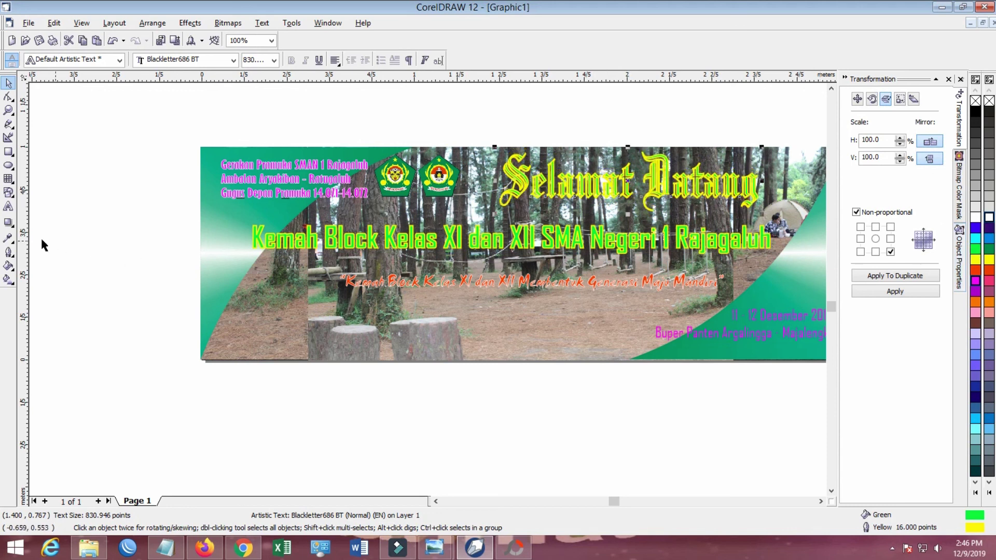
# Remove the outline from the Selamat Datang text and fill it with red
pyautogui.click(9, 253)
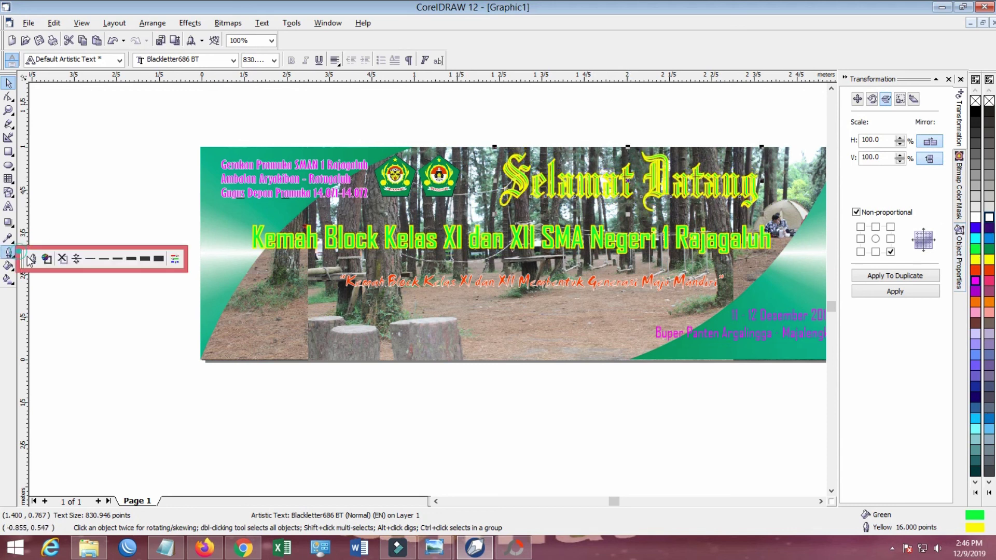
pyautogui.click(62, 258)
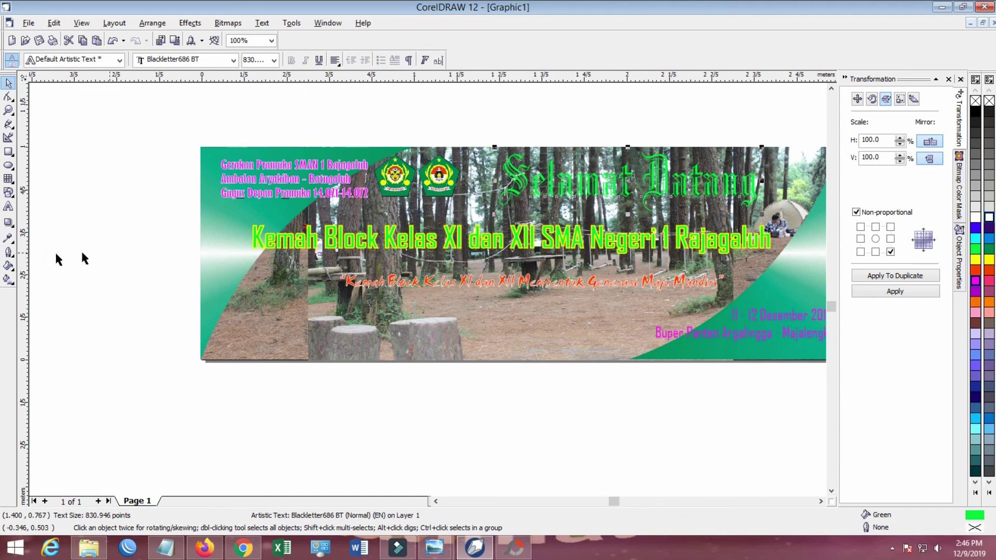
pyautogui.click(976, 272)
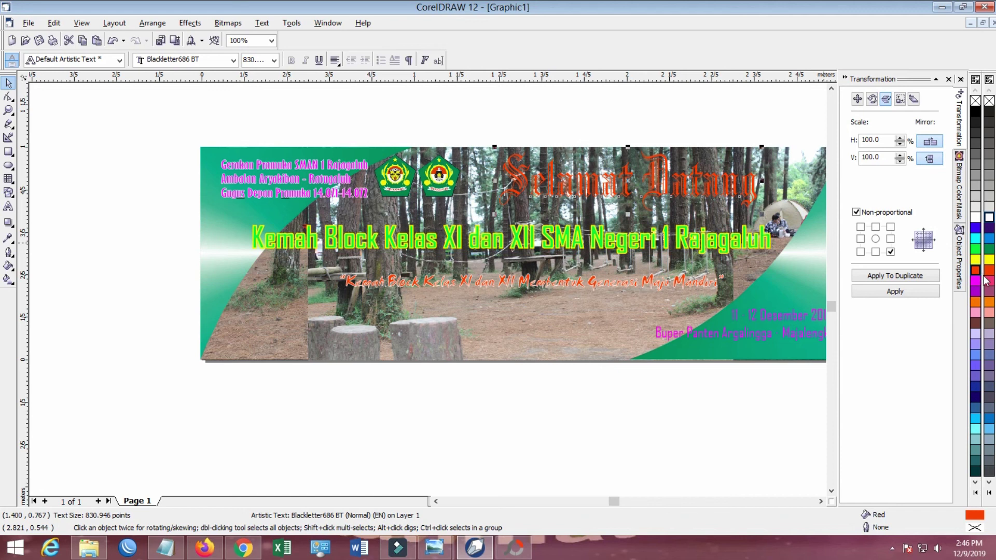
# Enlarge the Selamat Datang text to about 934 pt and shift it slightly left
pyautogui.moveTo(764, 214); pyautogui.dragTo(774, 209)
pyautogui.click(565, 115)
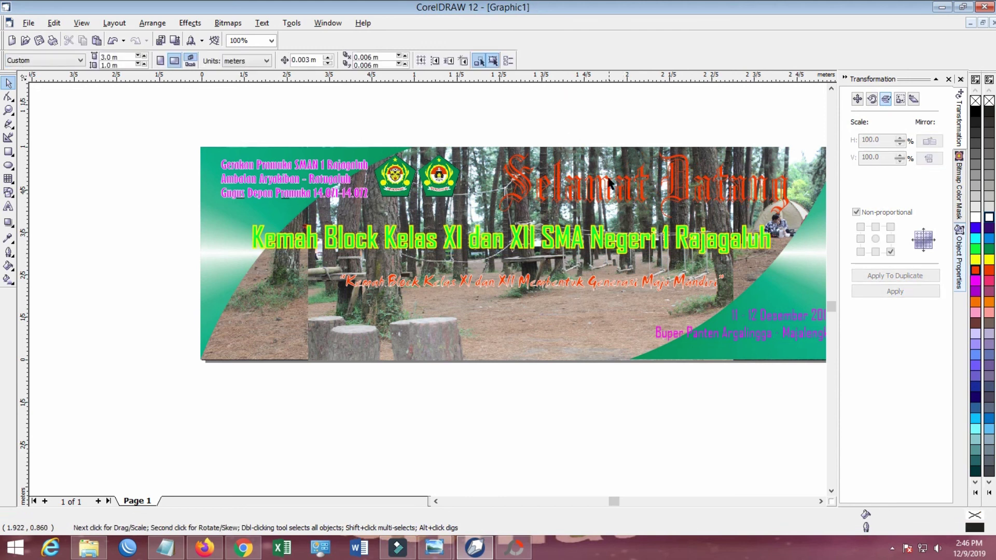
pyautogui.click(643, 188)
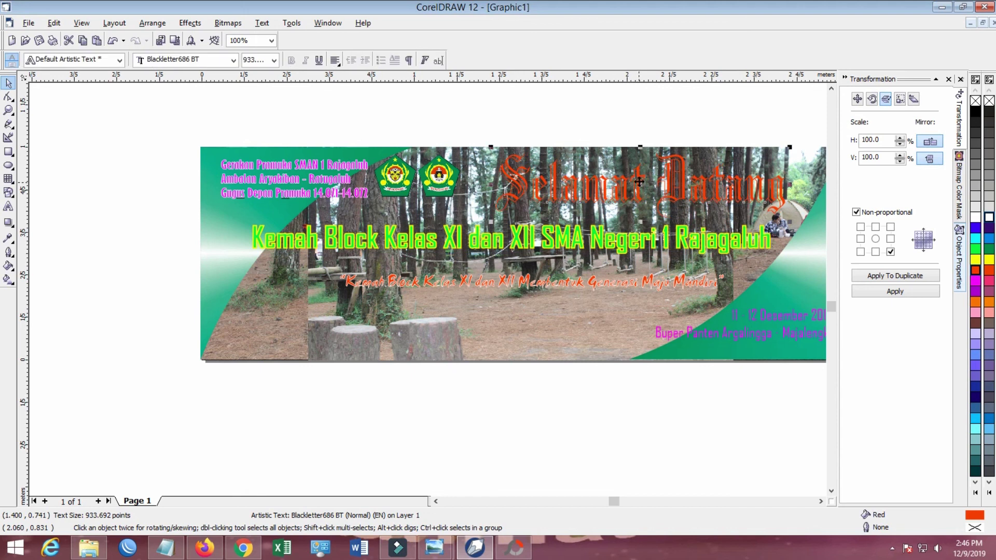
pyautogui.click(486, 114)
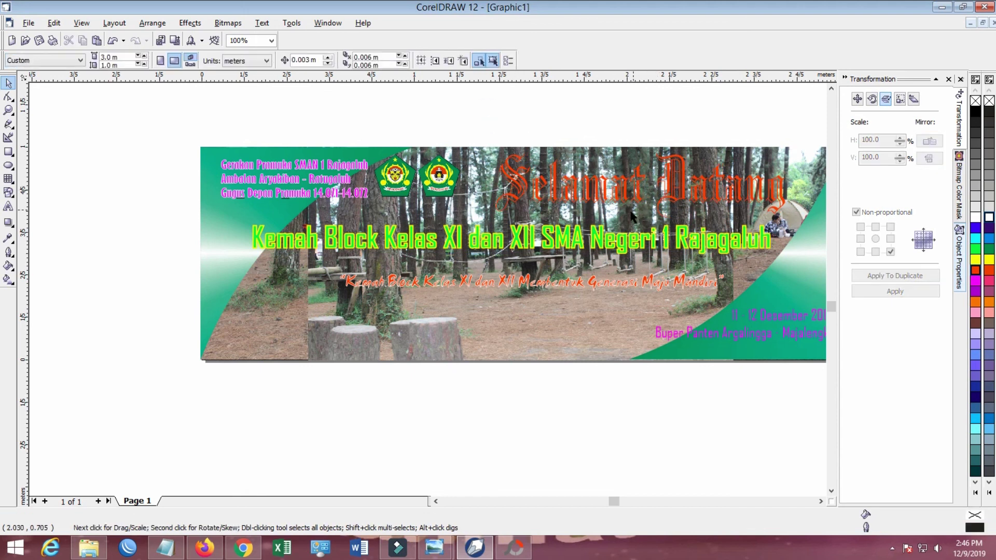
# Move the red slogan line down and left, and lower the green Kemah Block headline to sit just above it
pyautogui.click(499, 281)
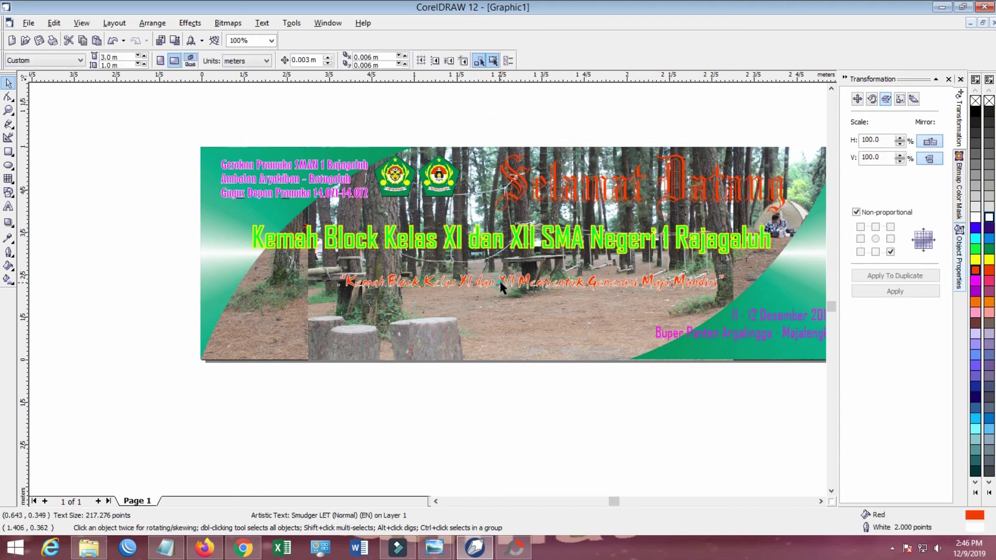
pyautogui.moveTo(501, 289); pyautogui.dragTo(477, 293)
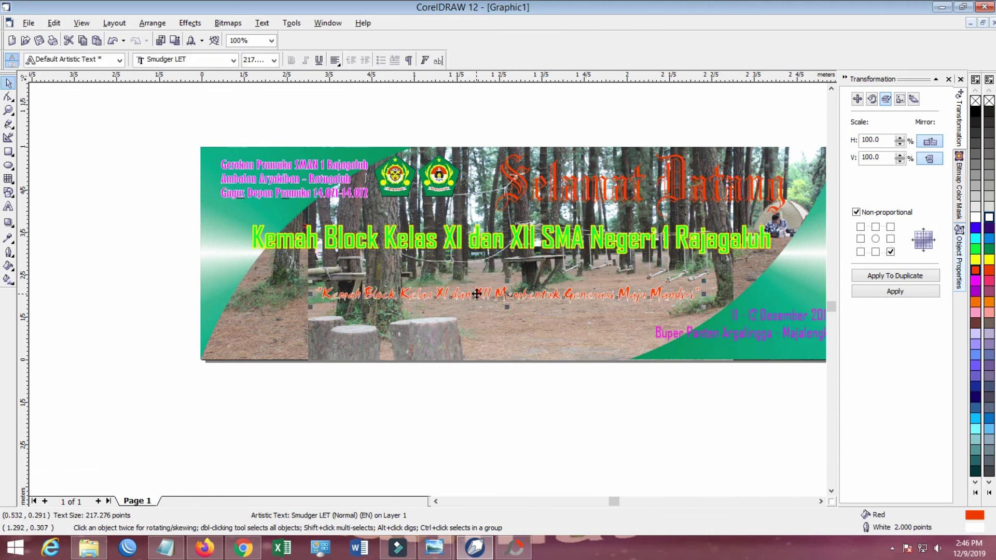
pyautogui.click(513, 250)
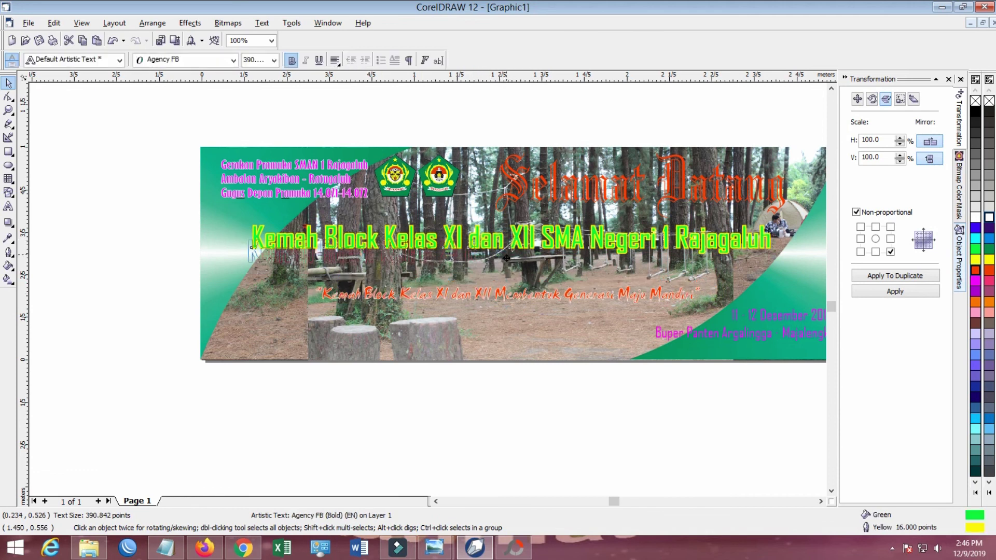
pyautogui.moveTo(506, 257); pyautogui.dragTo(502, 276)
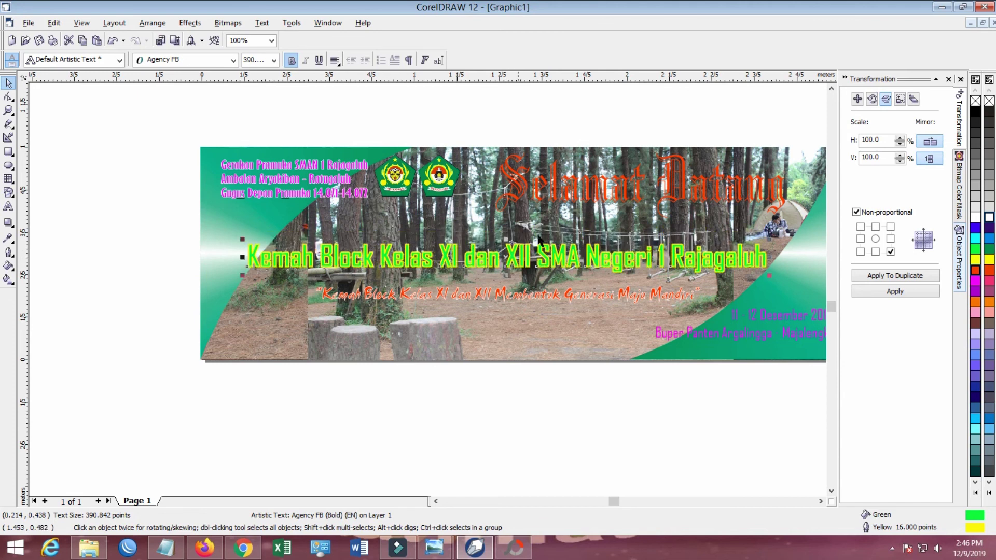
# Enlarge the Selamat Datang text to about 1006 pt and shift it left, closer to the logos
pyautogui.click(558, 195)
pyautogui.moveTo(792, 222); pyautogui.dragTo(812, 227)
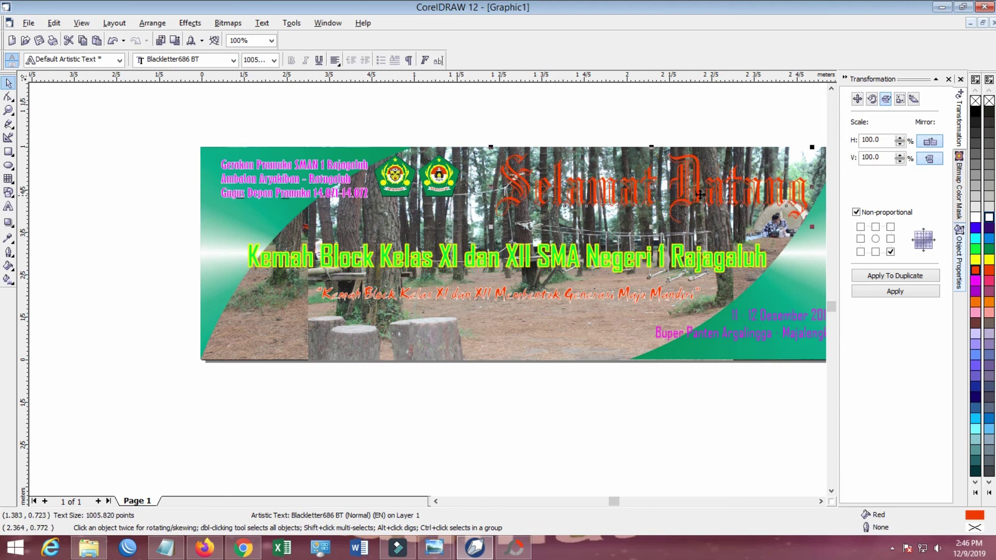
pyautogui.moveTo(596, 188); pyautogui.dragTo(579, 188)
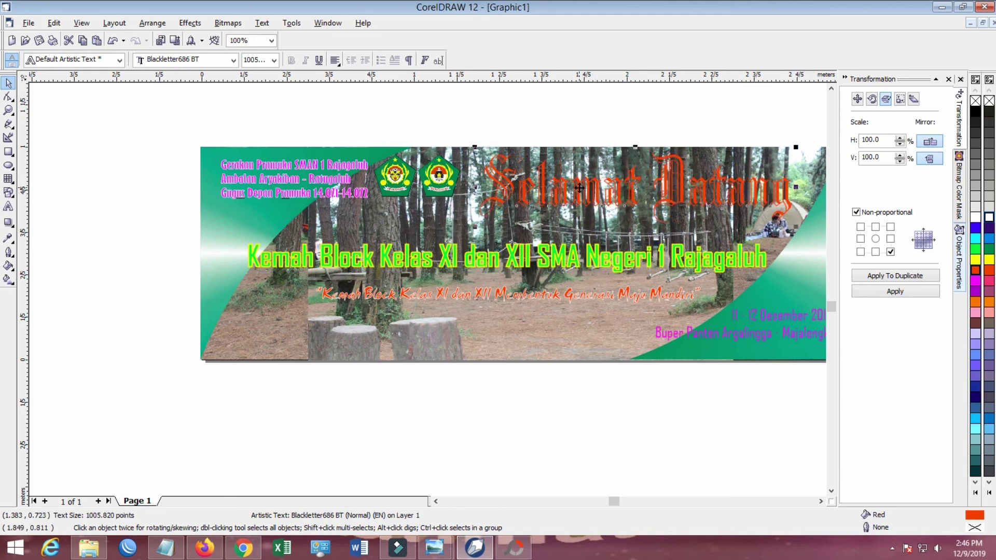
pyautogui.click(542, 109)
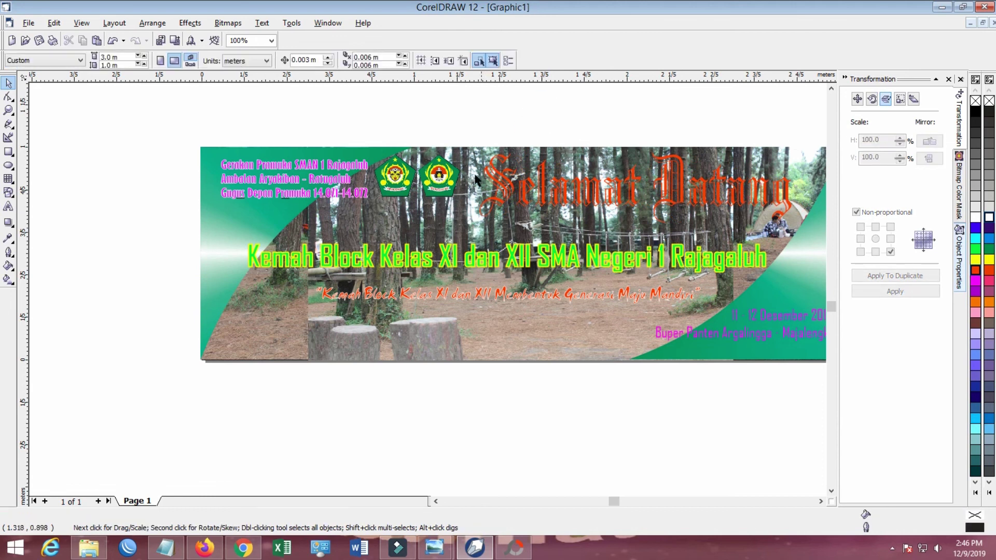
# Move the Gerakan Pramuka text block and both logos together slightly down
pyautogui.moveTo(186, 127); pyautogui.dragTo(467, 208)
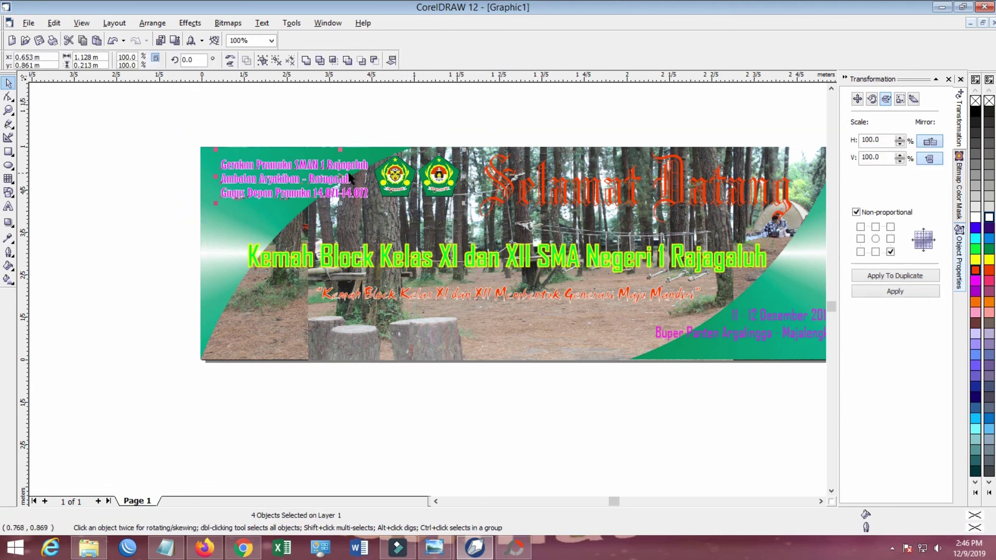
pyautogui.moveTo(340, 184); pyautogui.dragTo(341, 191)
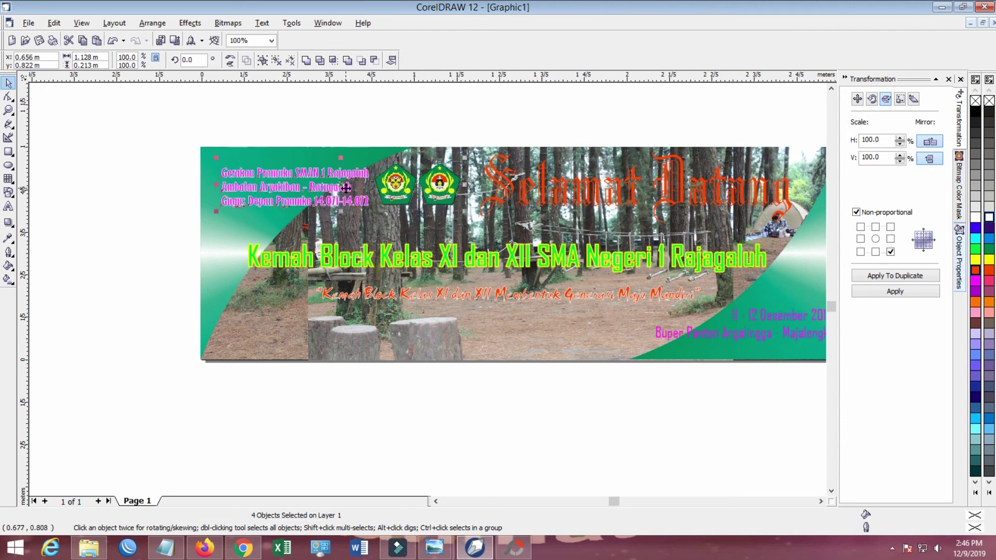
pyautogui.click(390, 97)
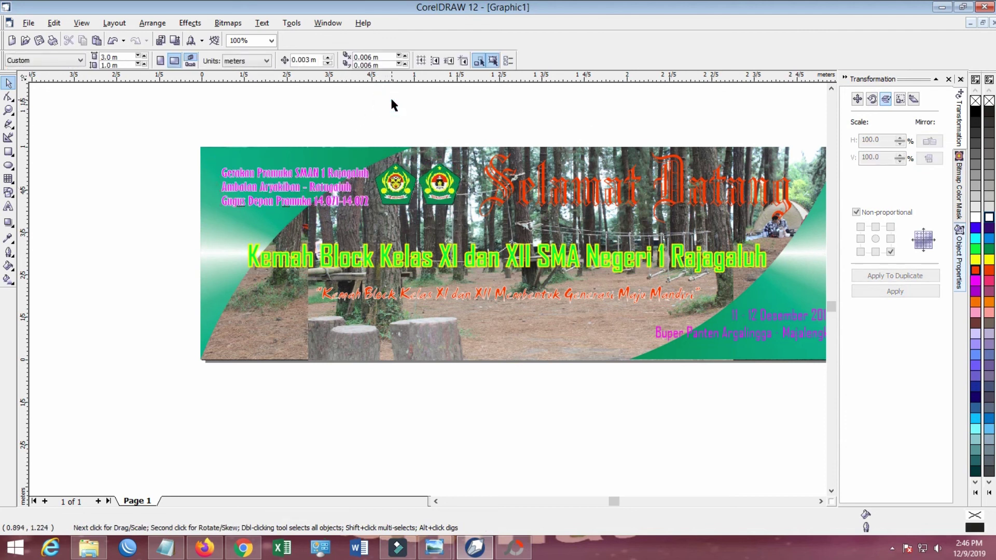